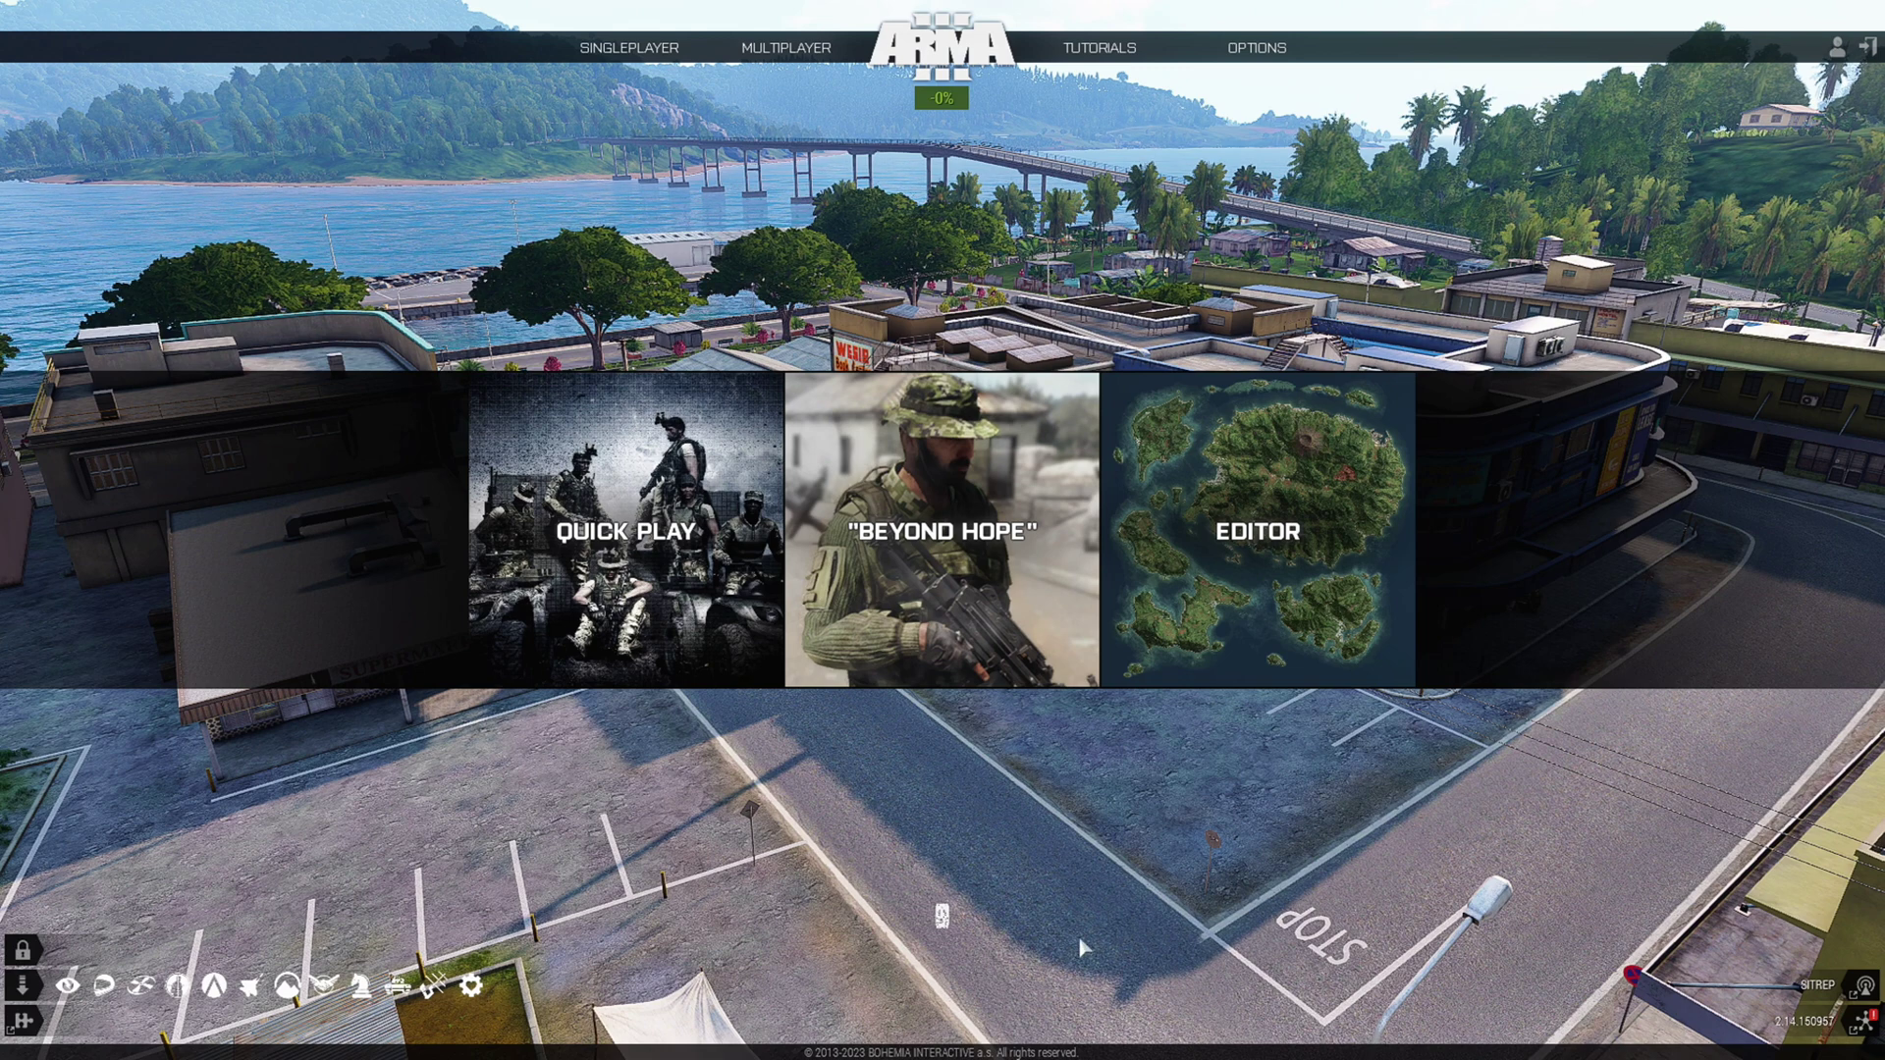
# Open the editor on the Tanoa map and load the Drug_Traffickers scenario from the Tanoa missions folder
pyautogui.click(1224, 639)
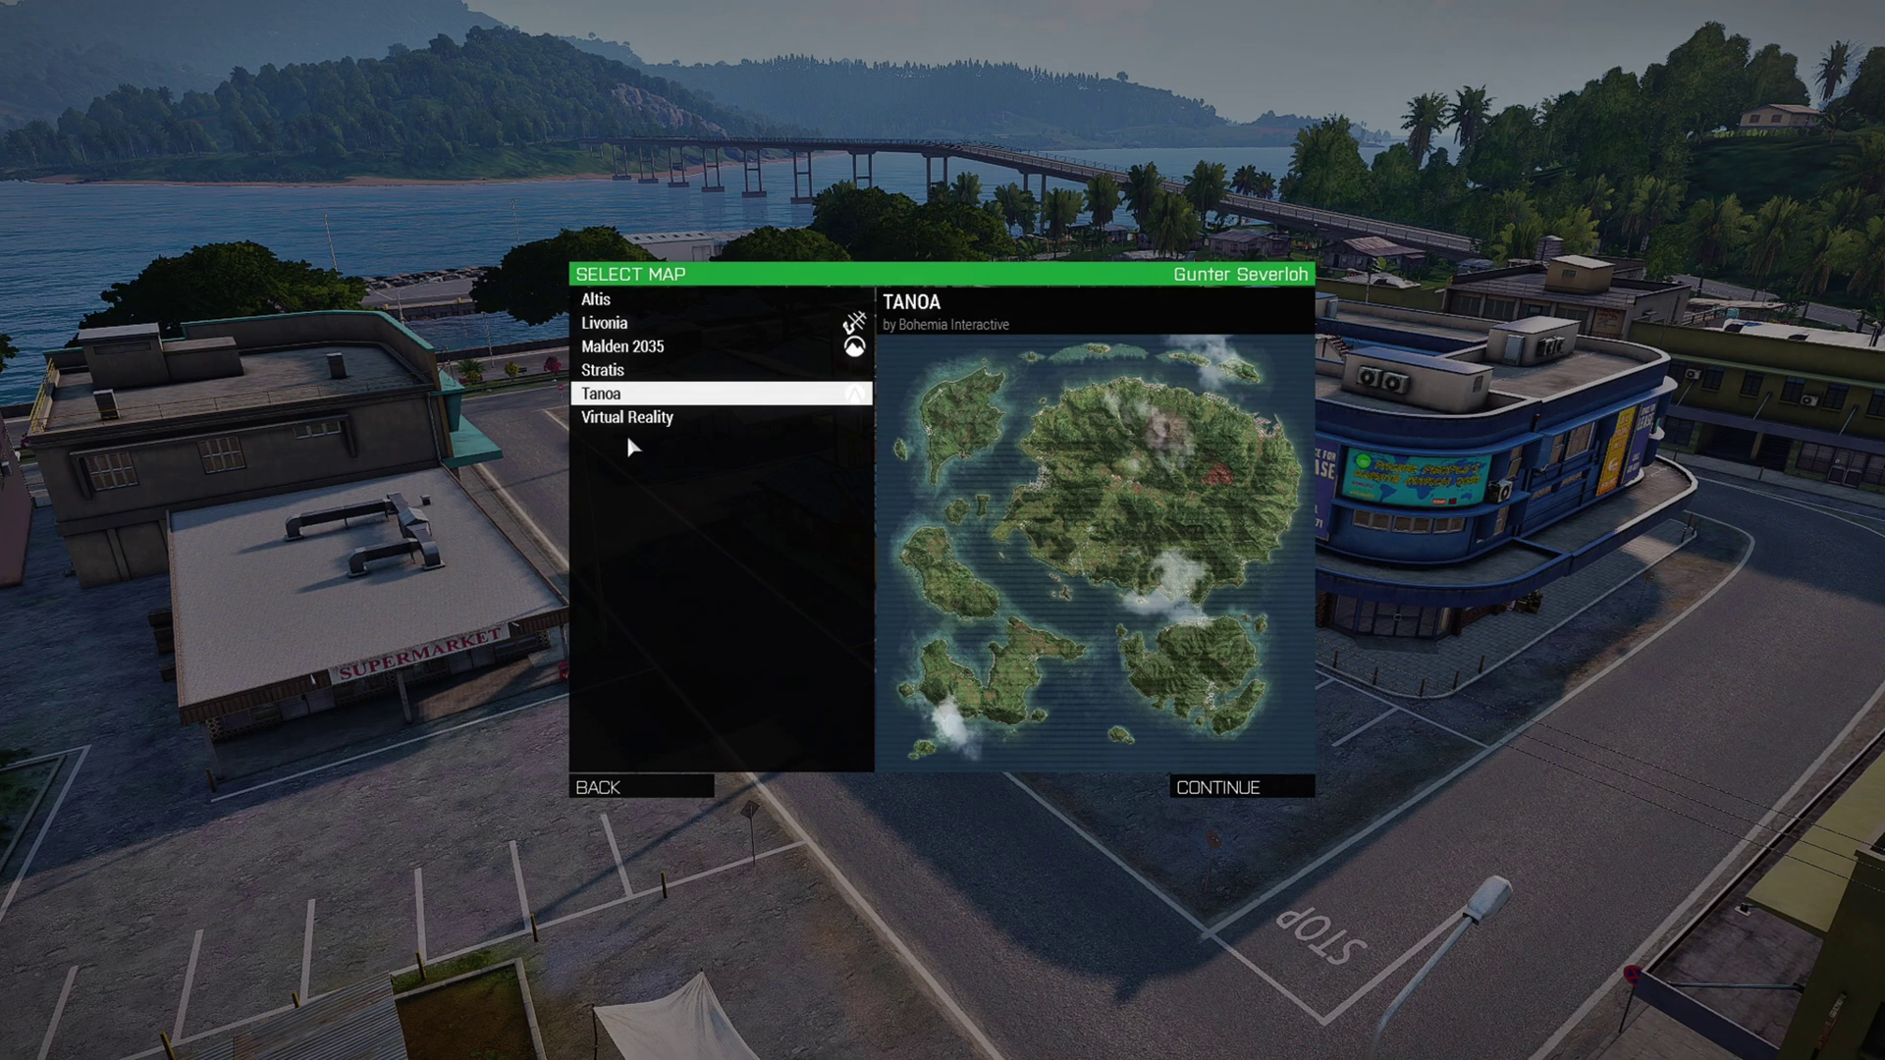
pyautogui.click(1247, 793)
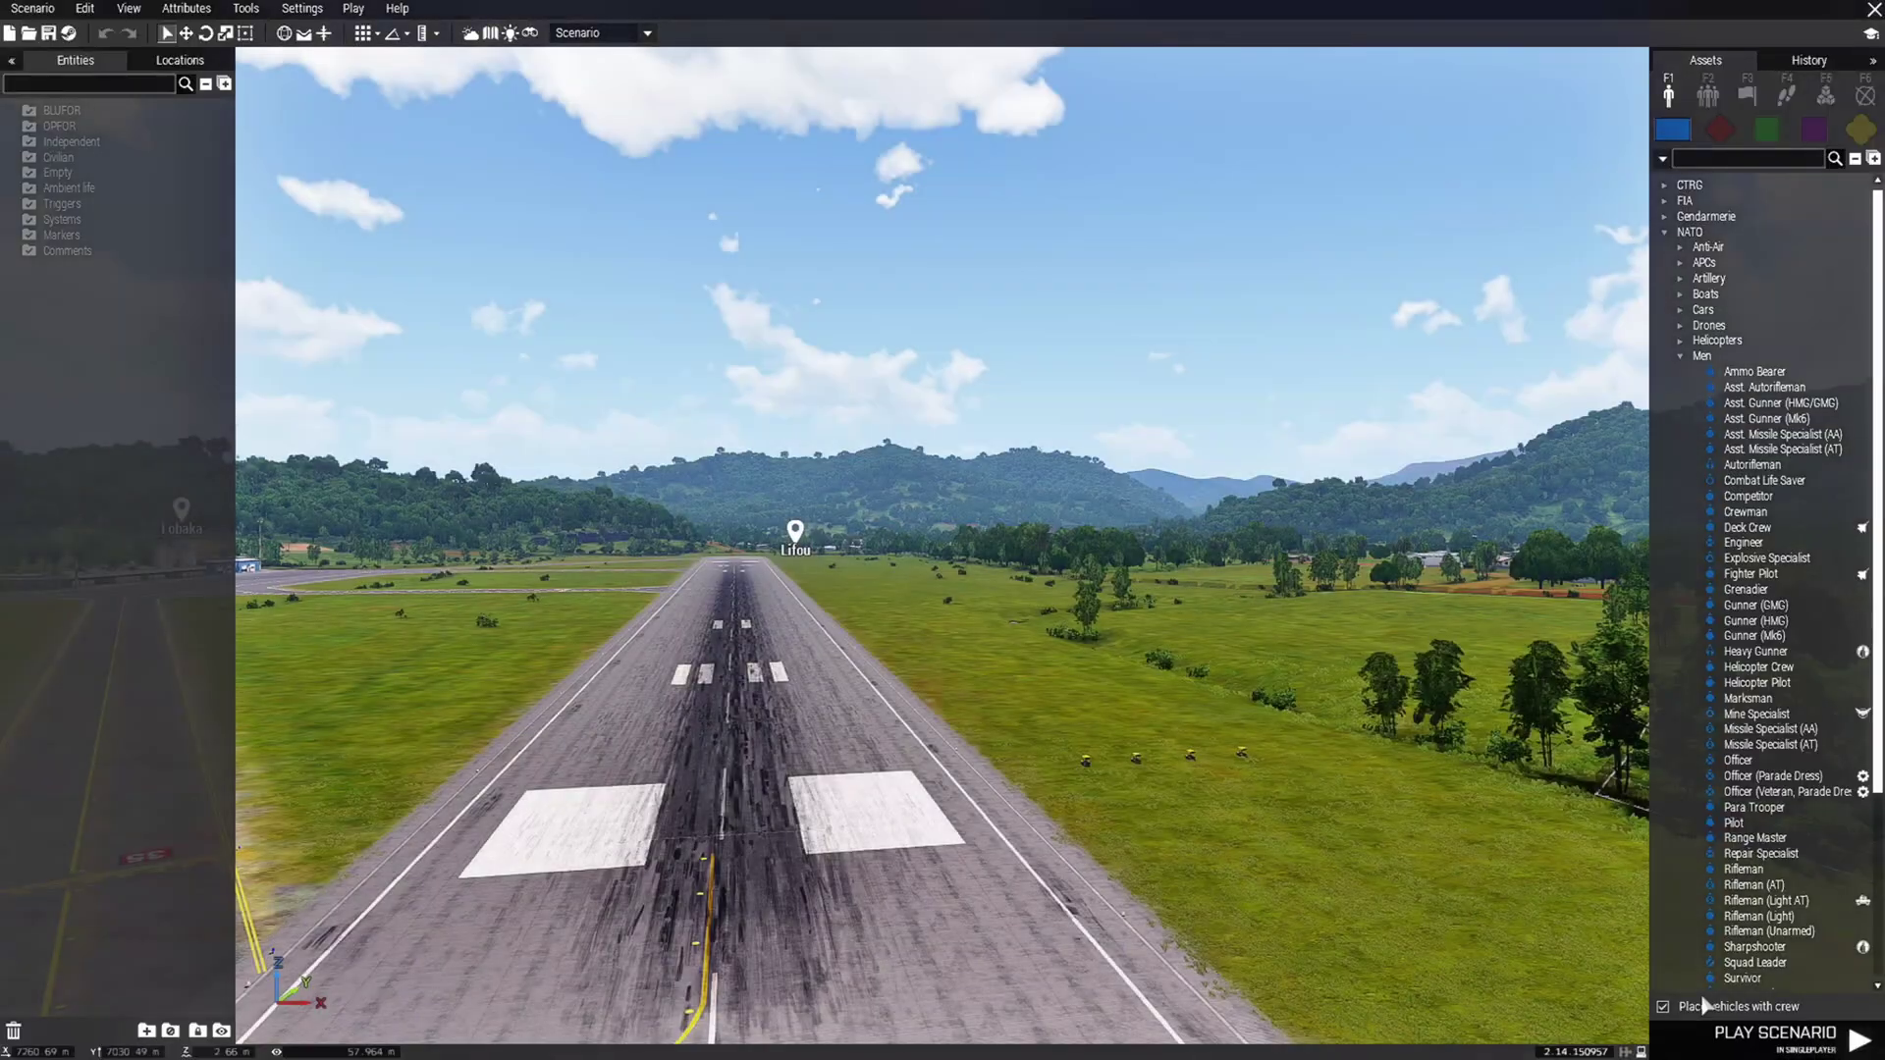
pyautogui.click(30, 35)
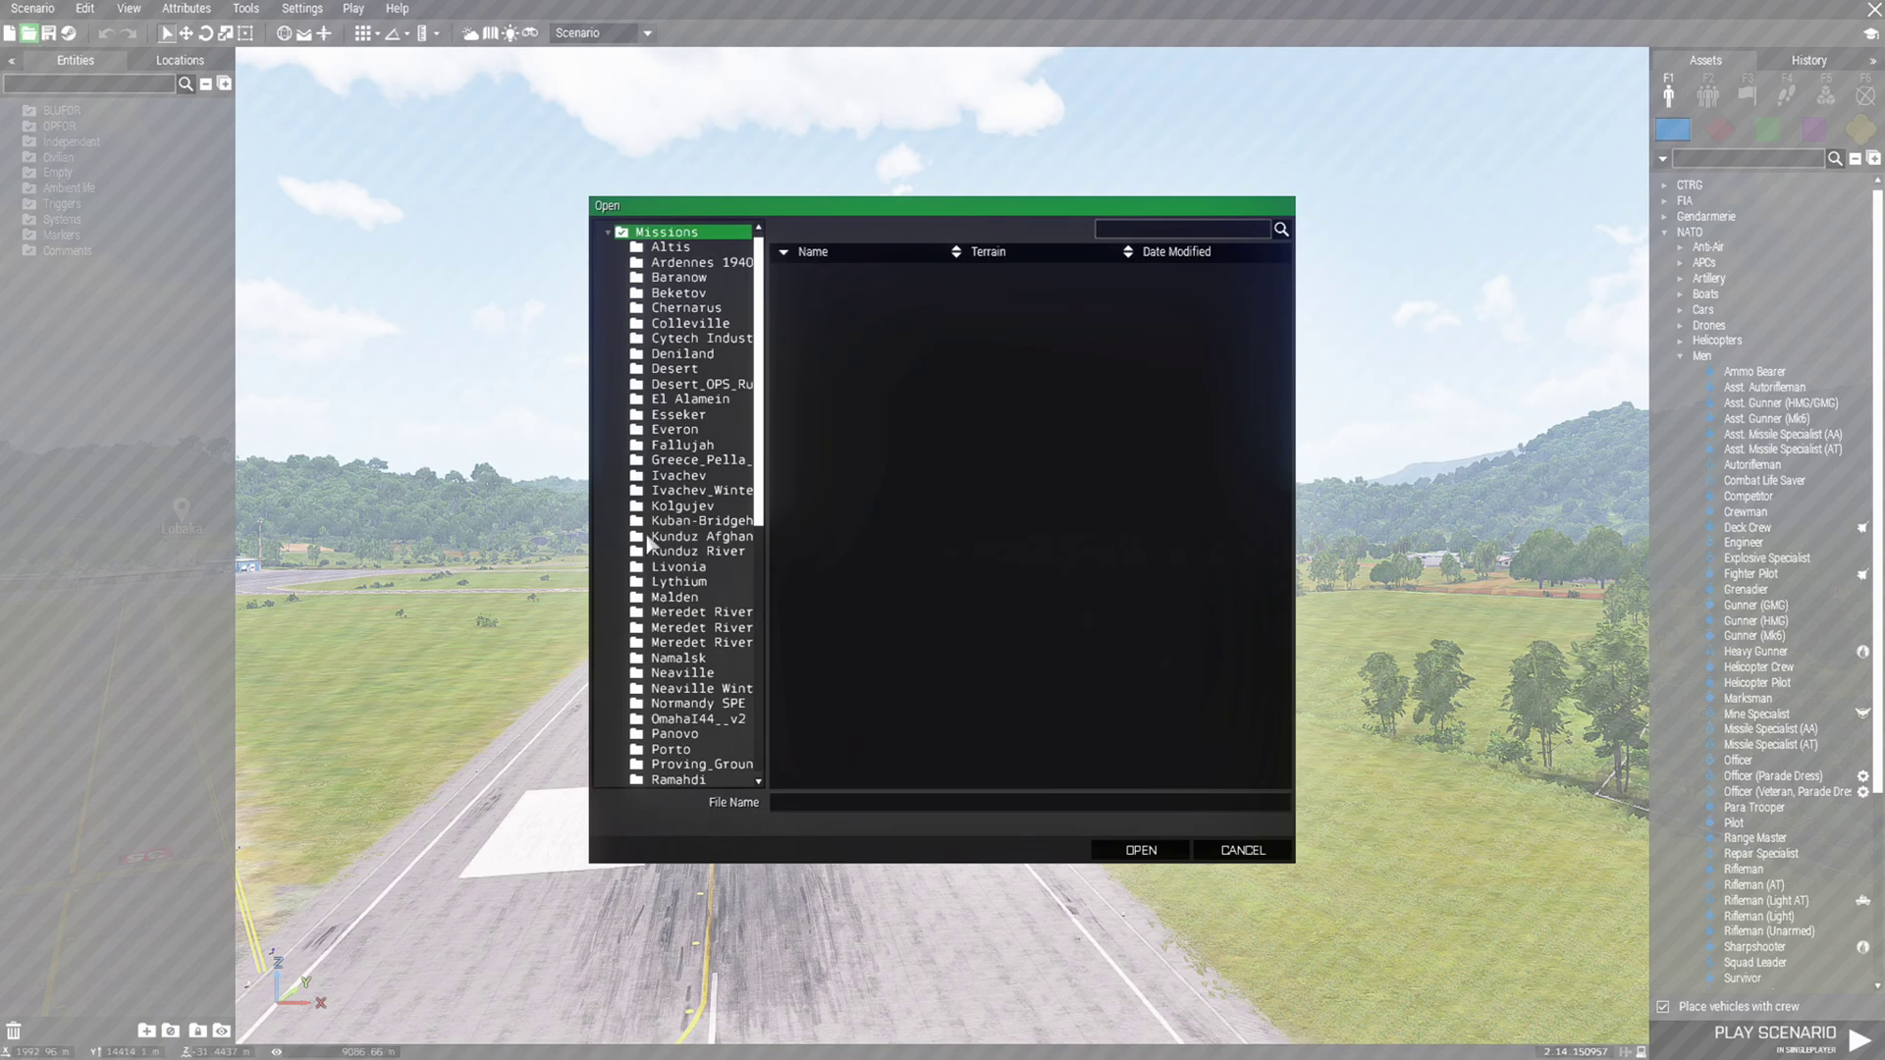
pyautogui.scroll(-5, 648, 543)
pyautogui.scroll(-1, 707, 653)
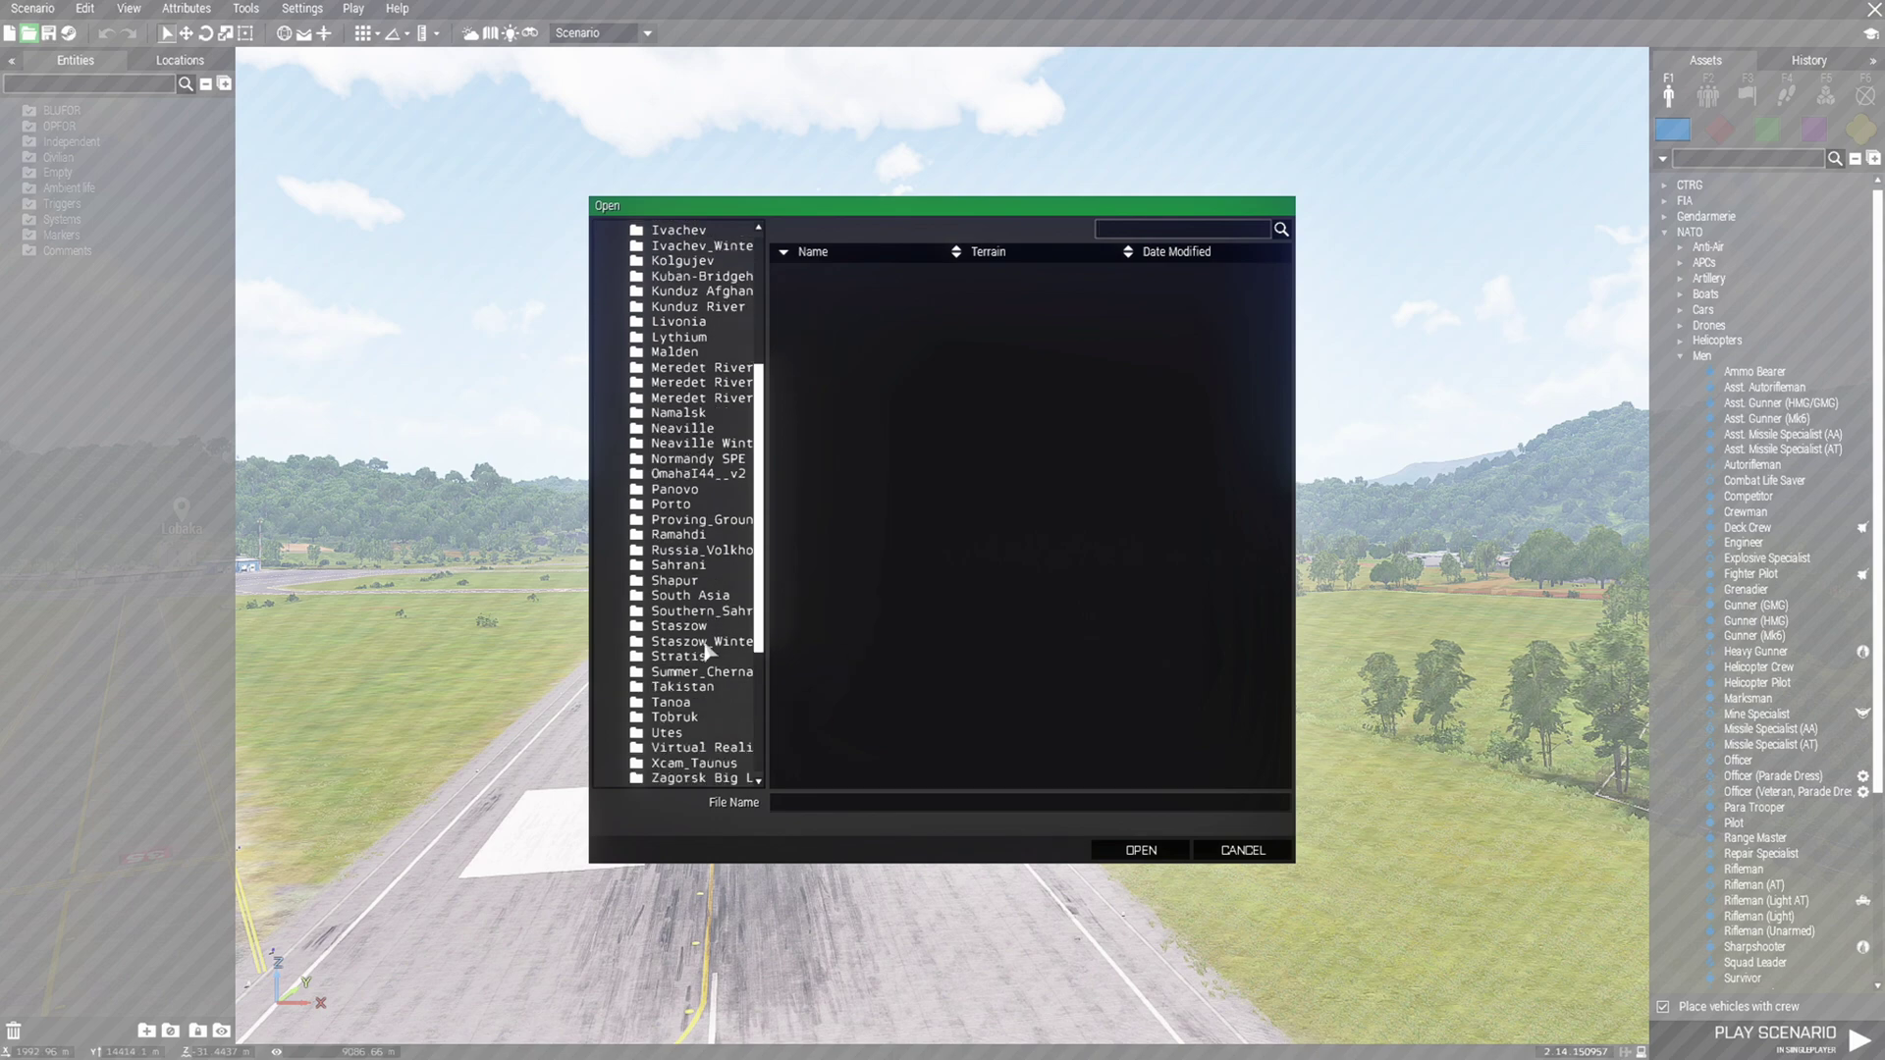
pyautogui.click(679, 707)
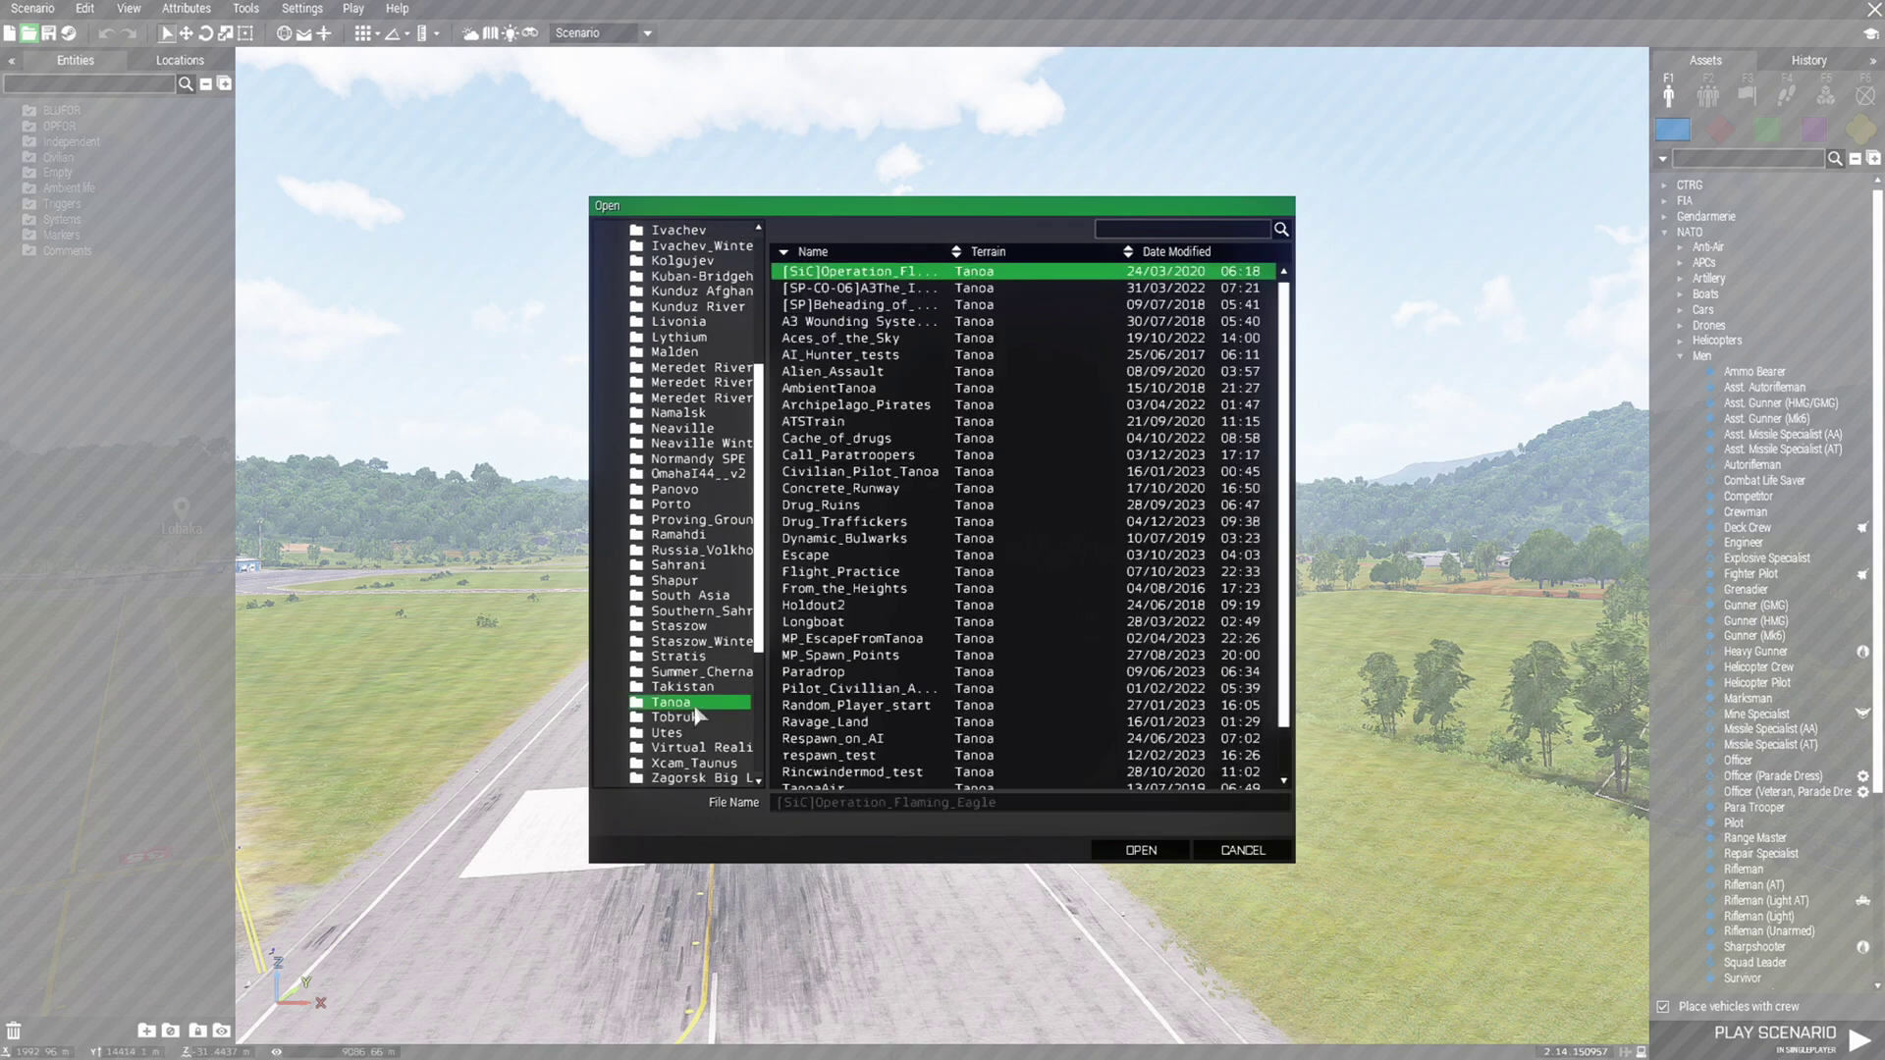
pyautogui.scroll(-1, 948, 602)
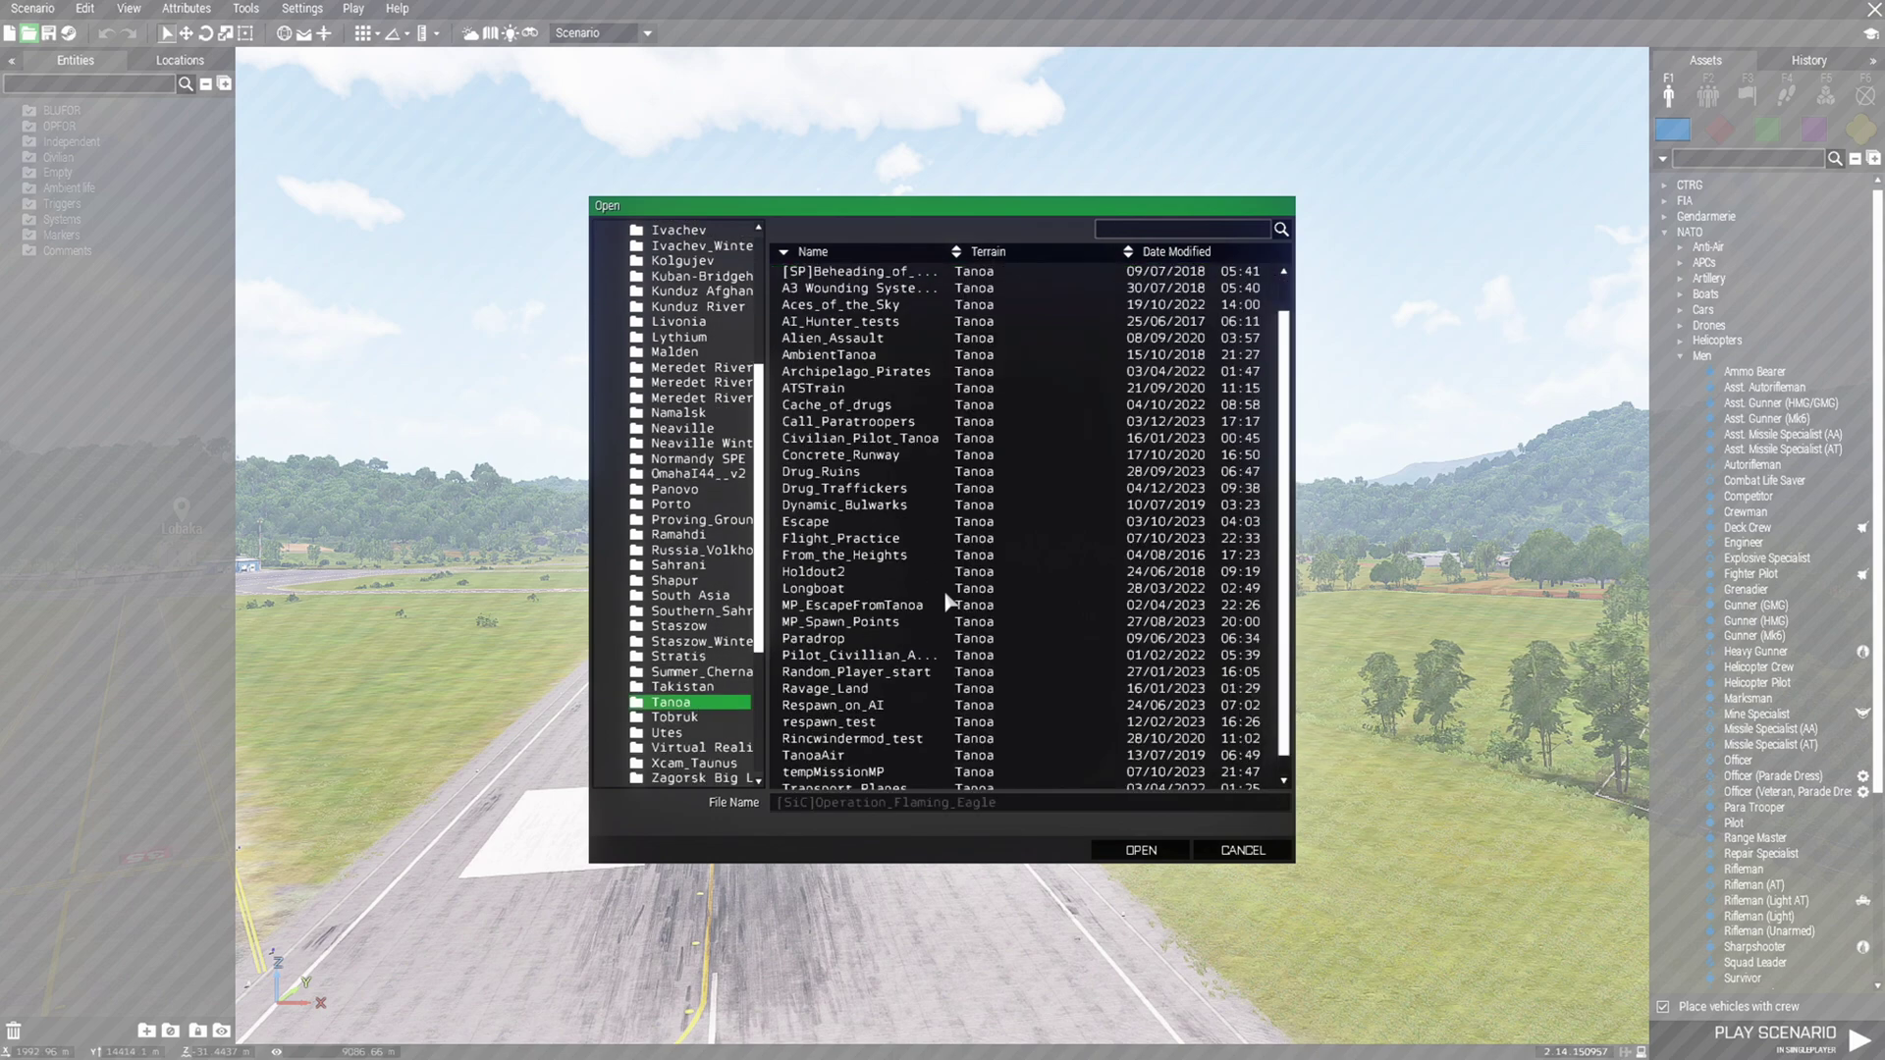
pyautogui.click(844, 487)
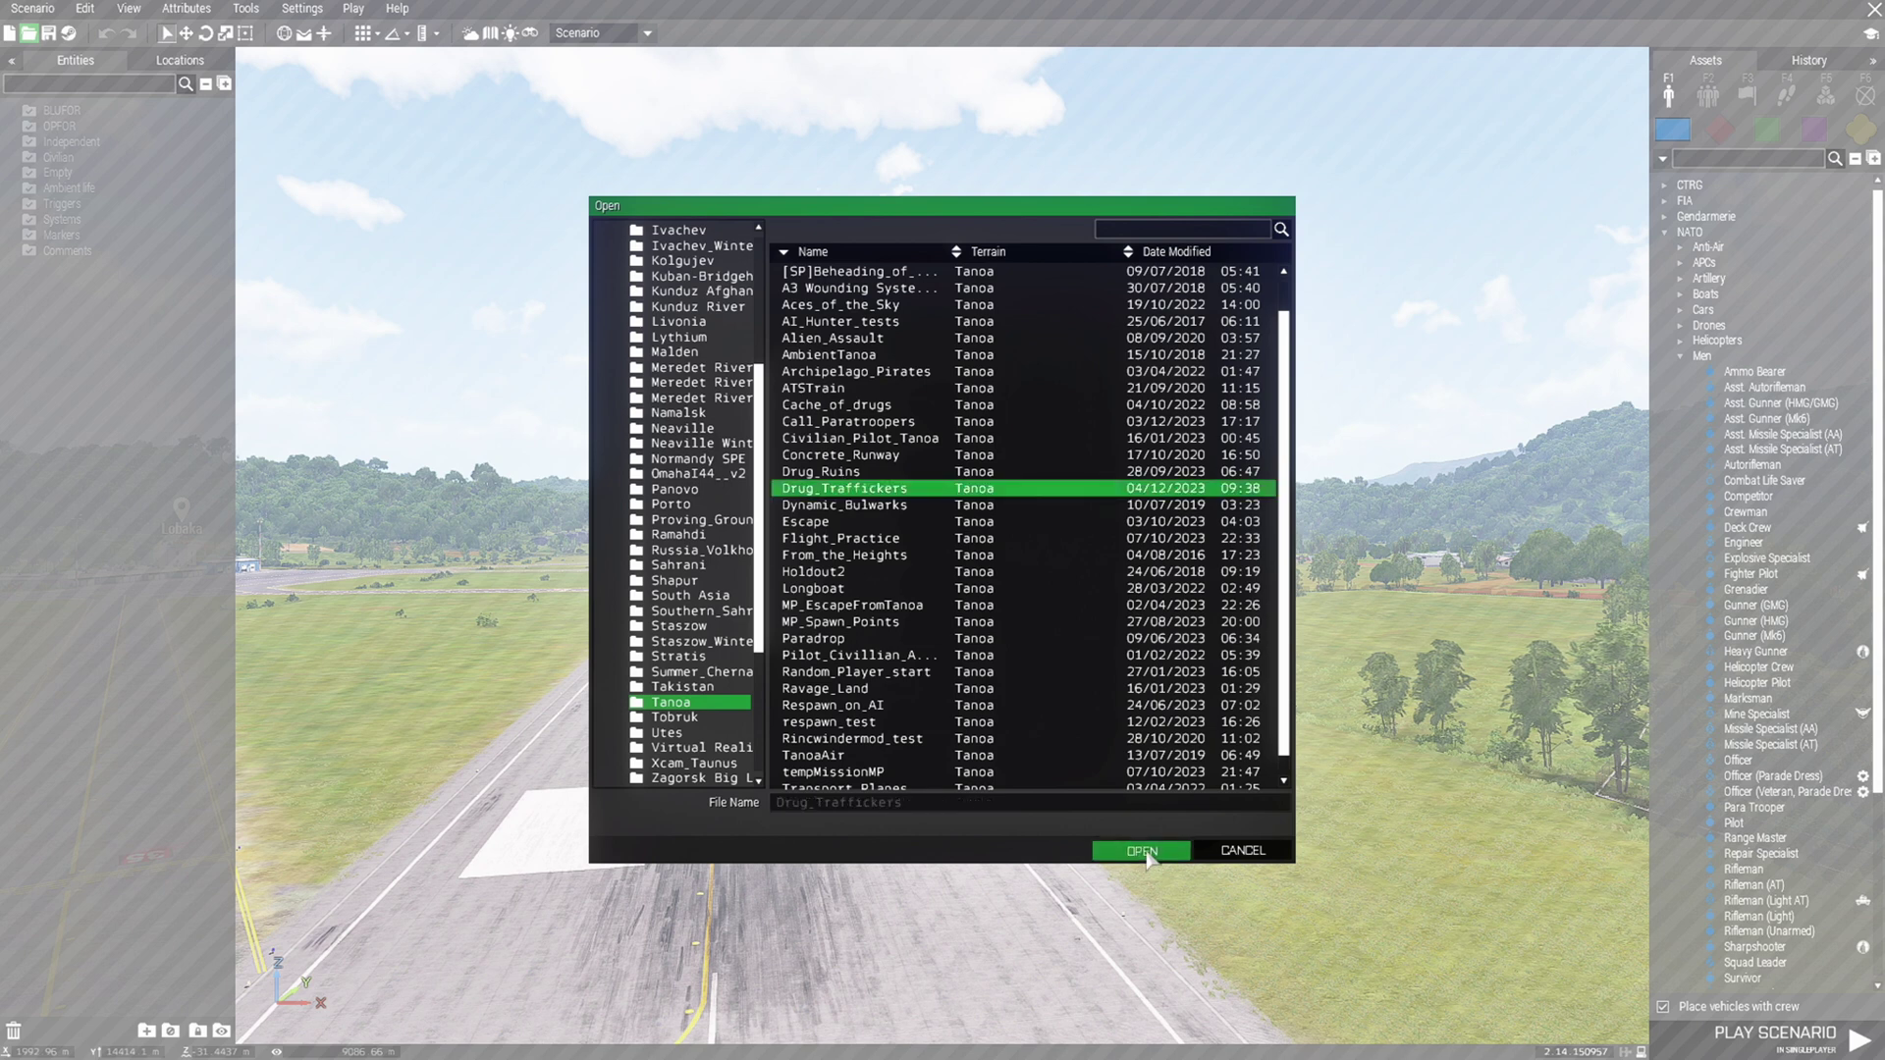
pyautogui.click(1141, 851)
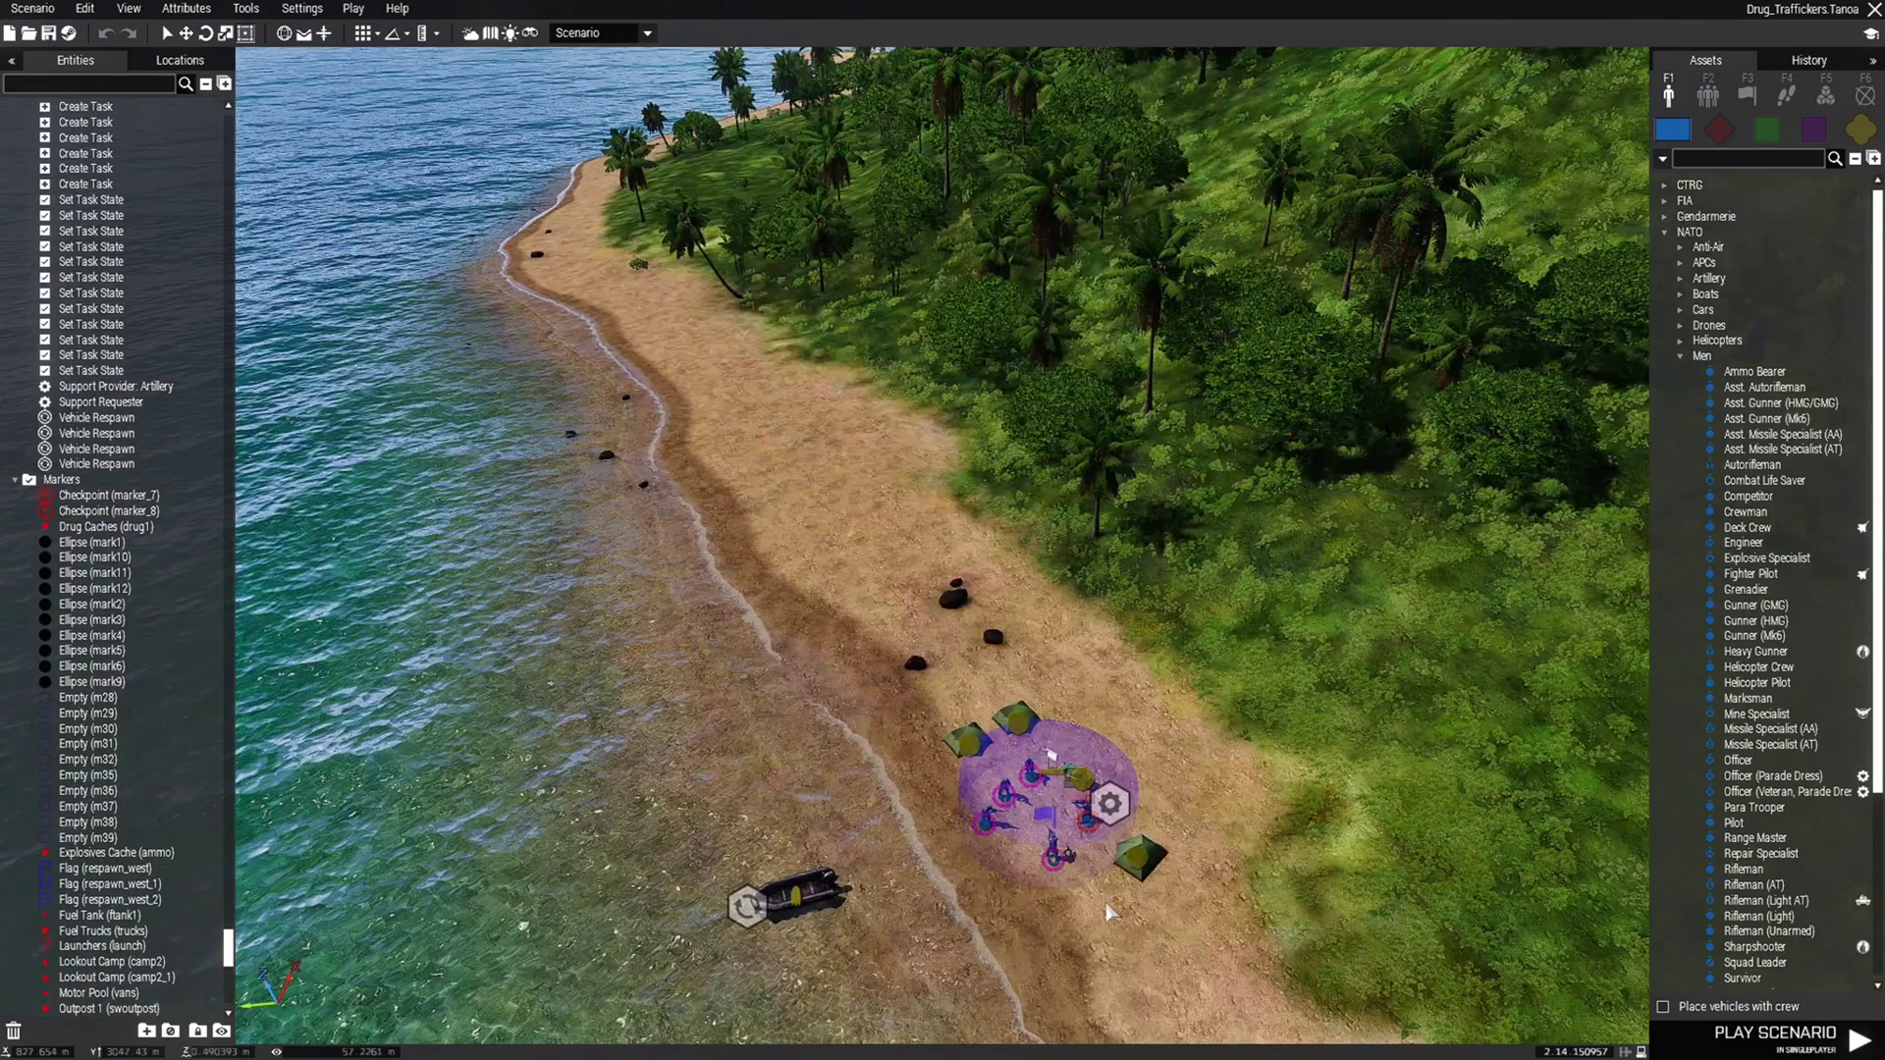
pyautogui.press('m')
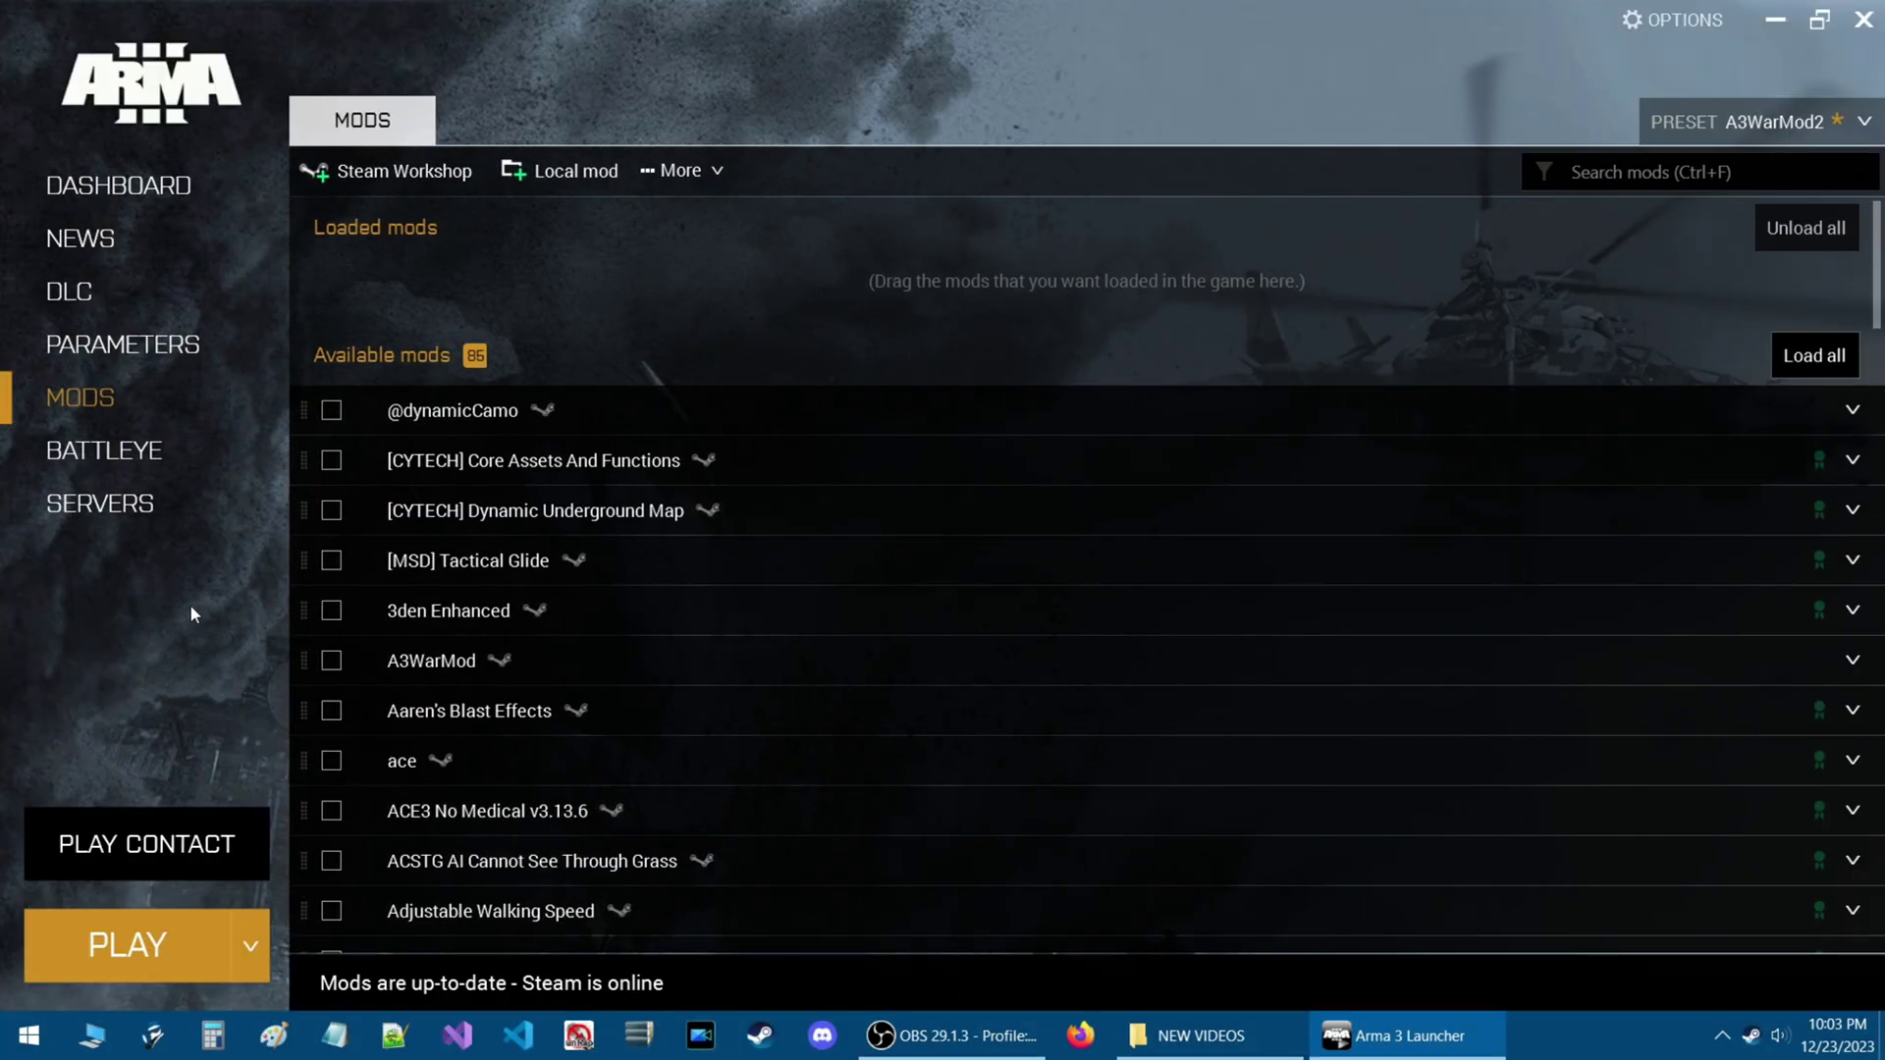
# In the Arma 3 Launcher, enable the Mission file (editor) parameter and open its file browser
pyautogui.click(156, 344)
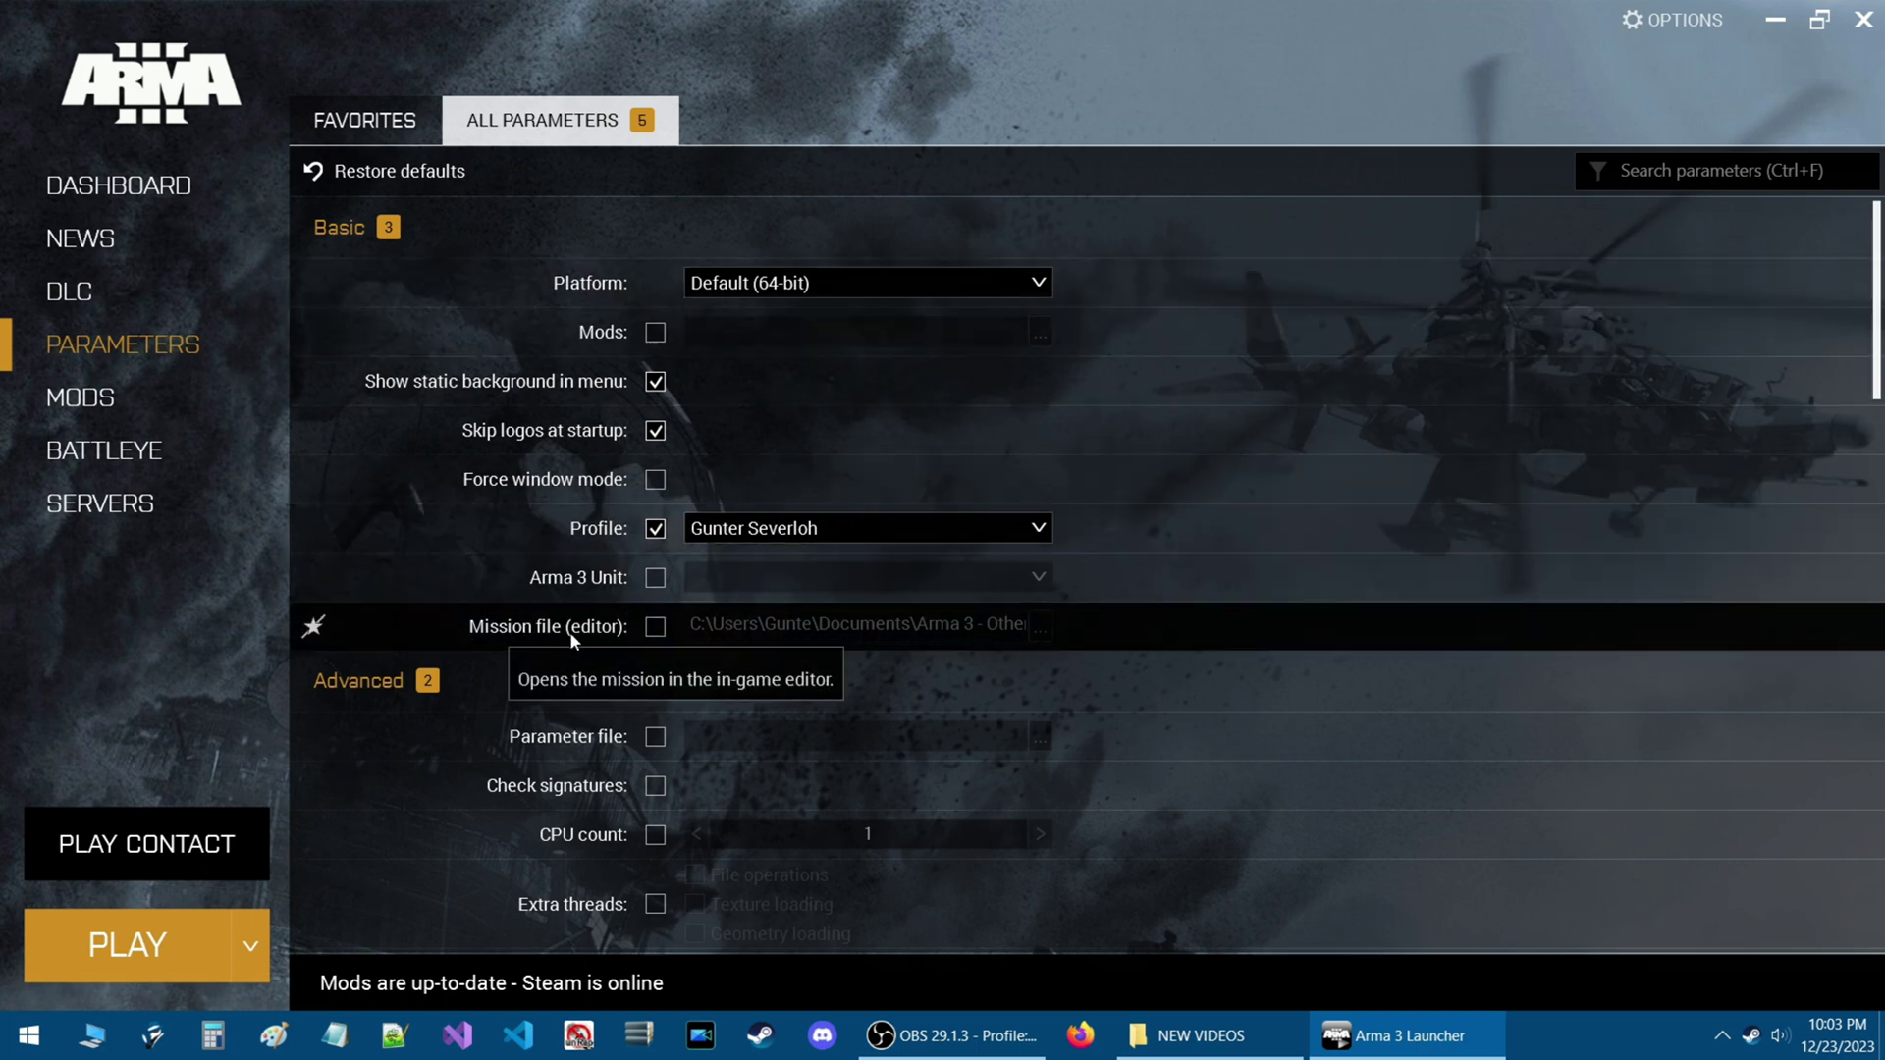
pyautogui.click(654, 627)
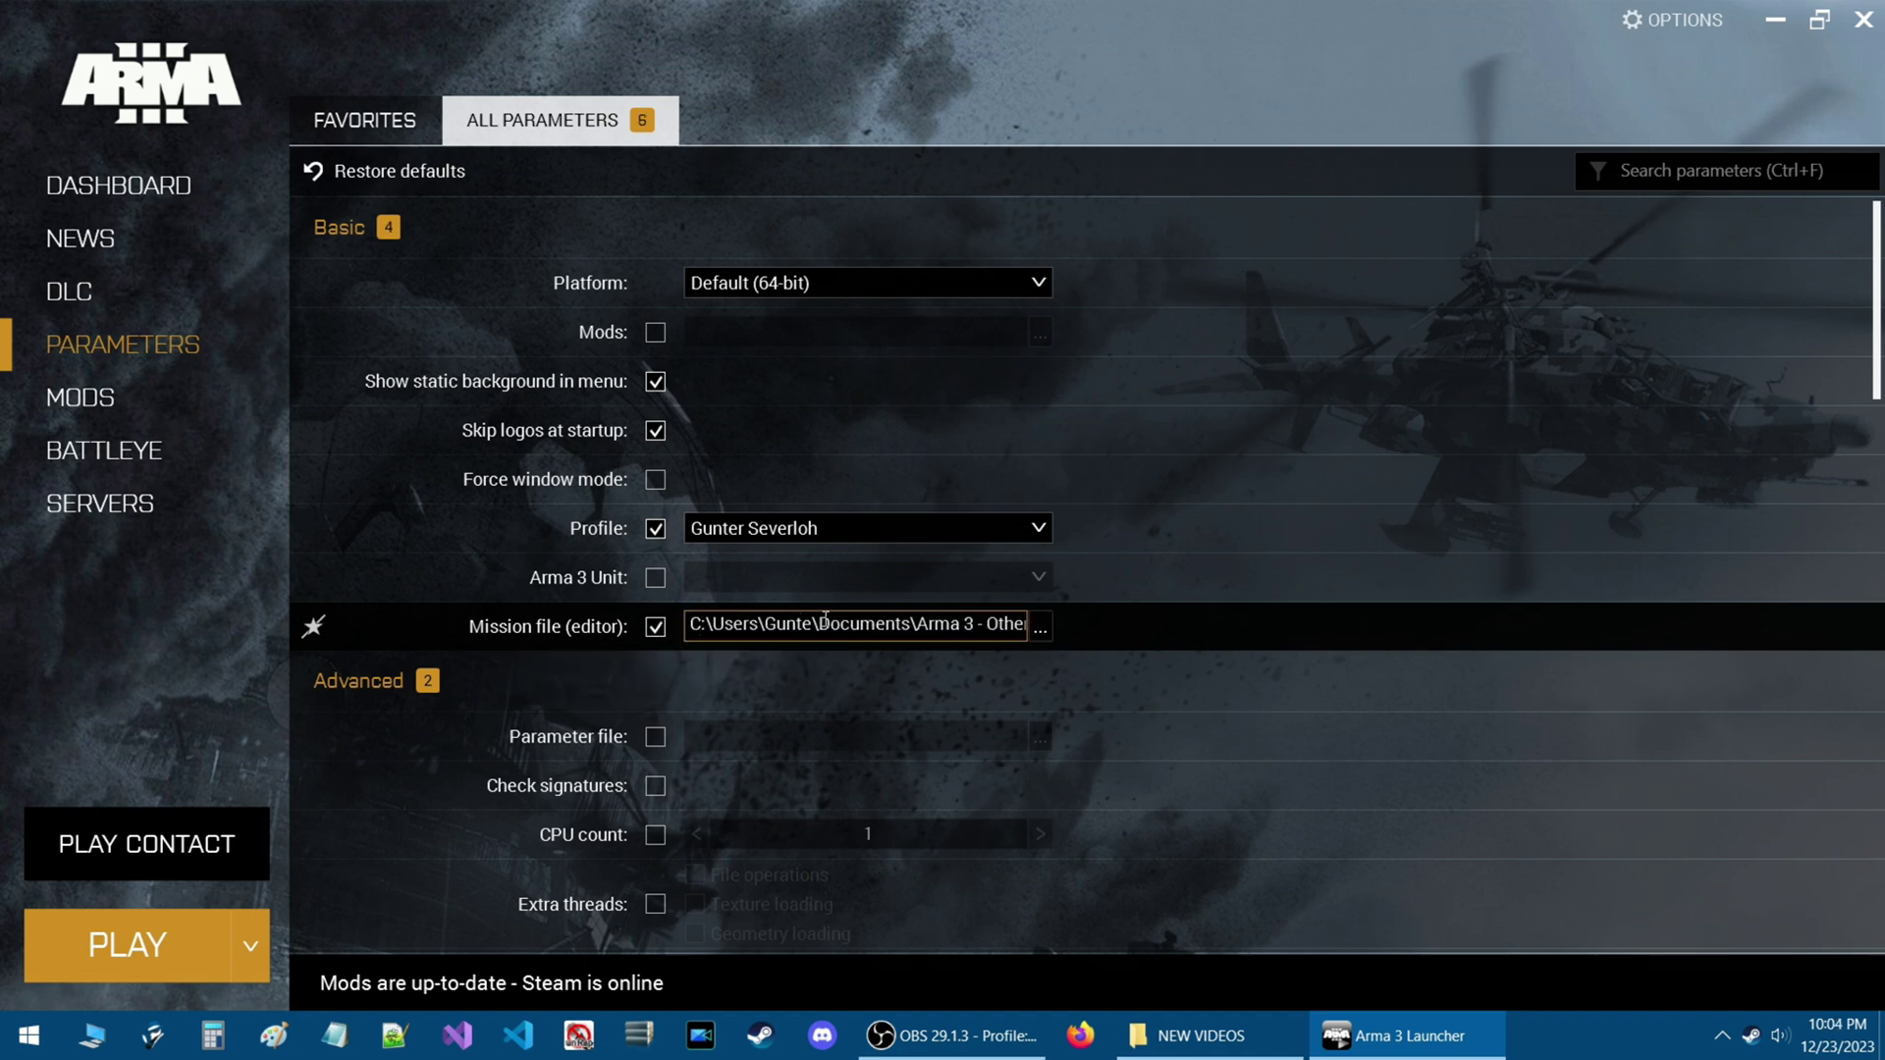
pyautogui.click(1040, 630)
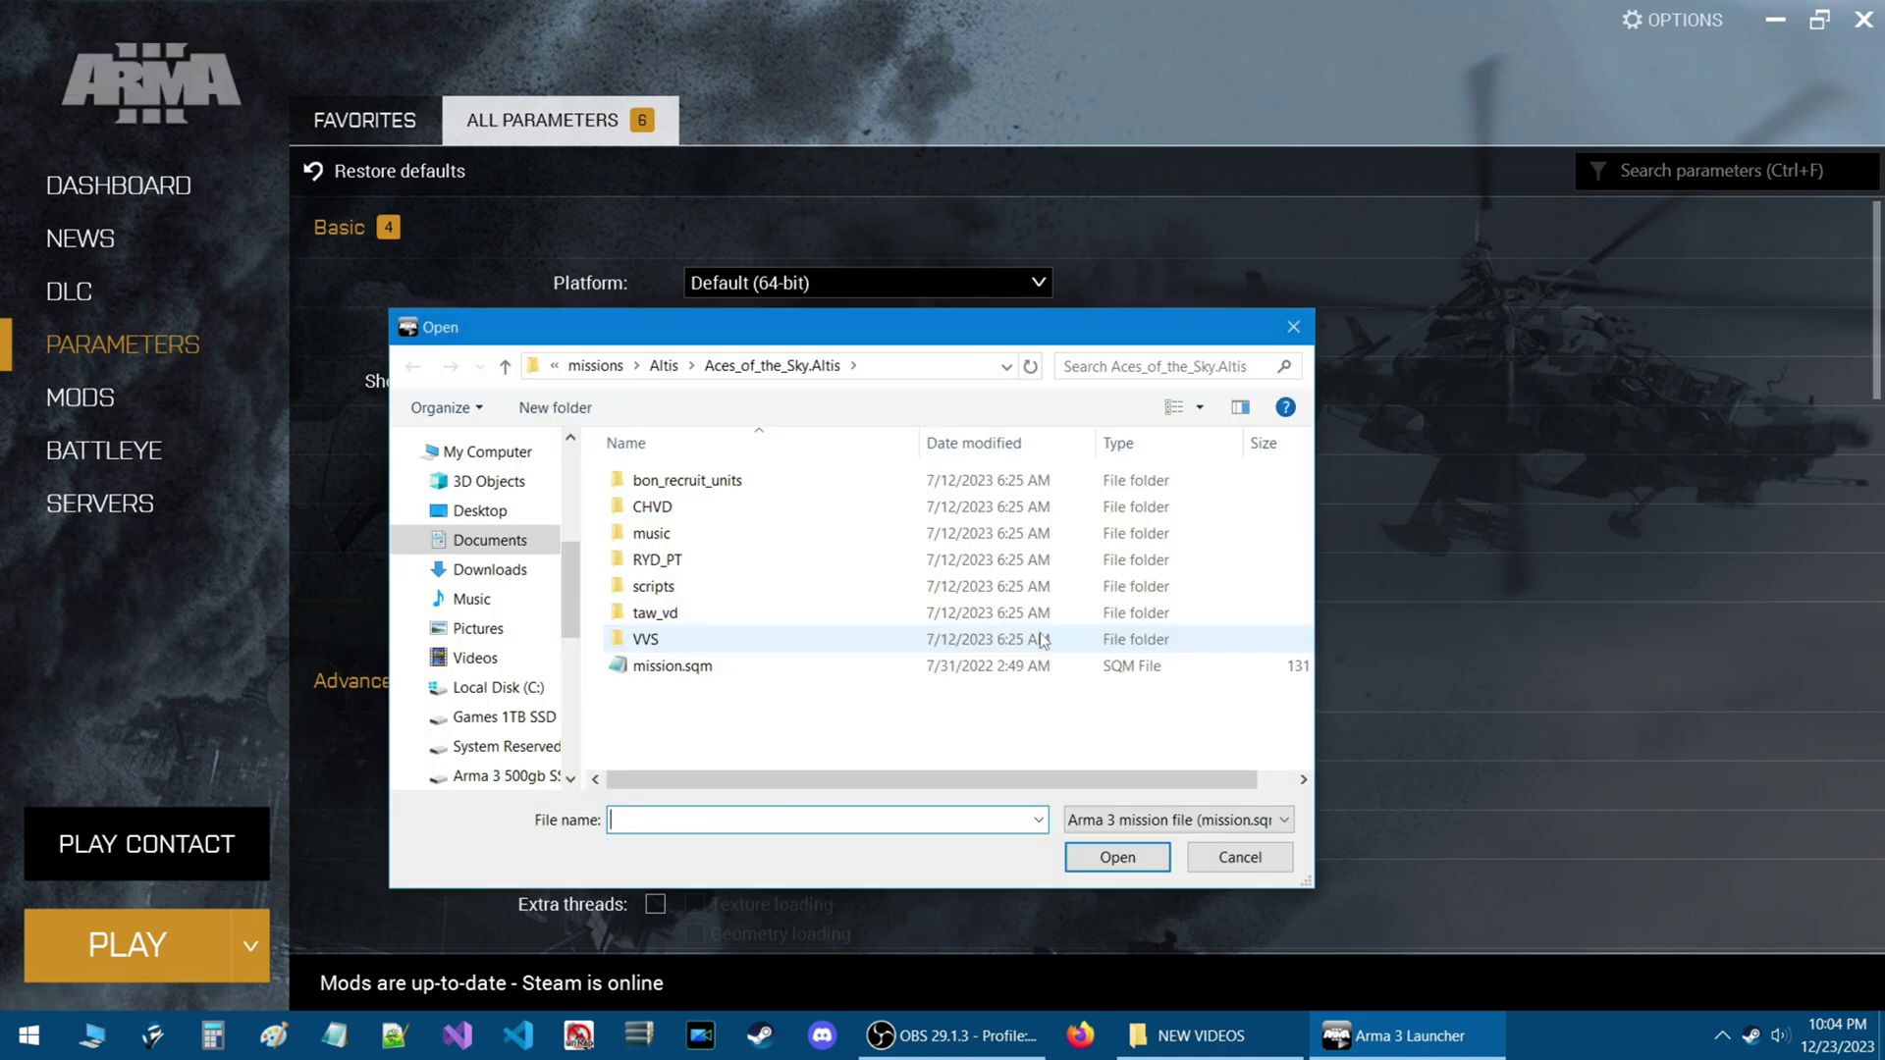
pyautogui.moveTo(754, 338); pyautogui.dragTo(747, 254)
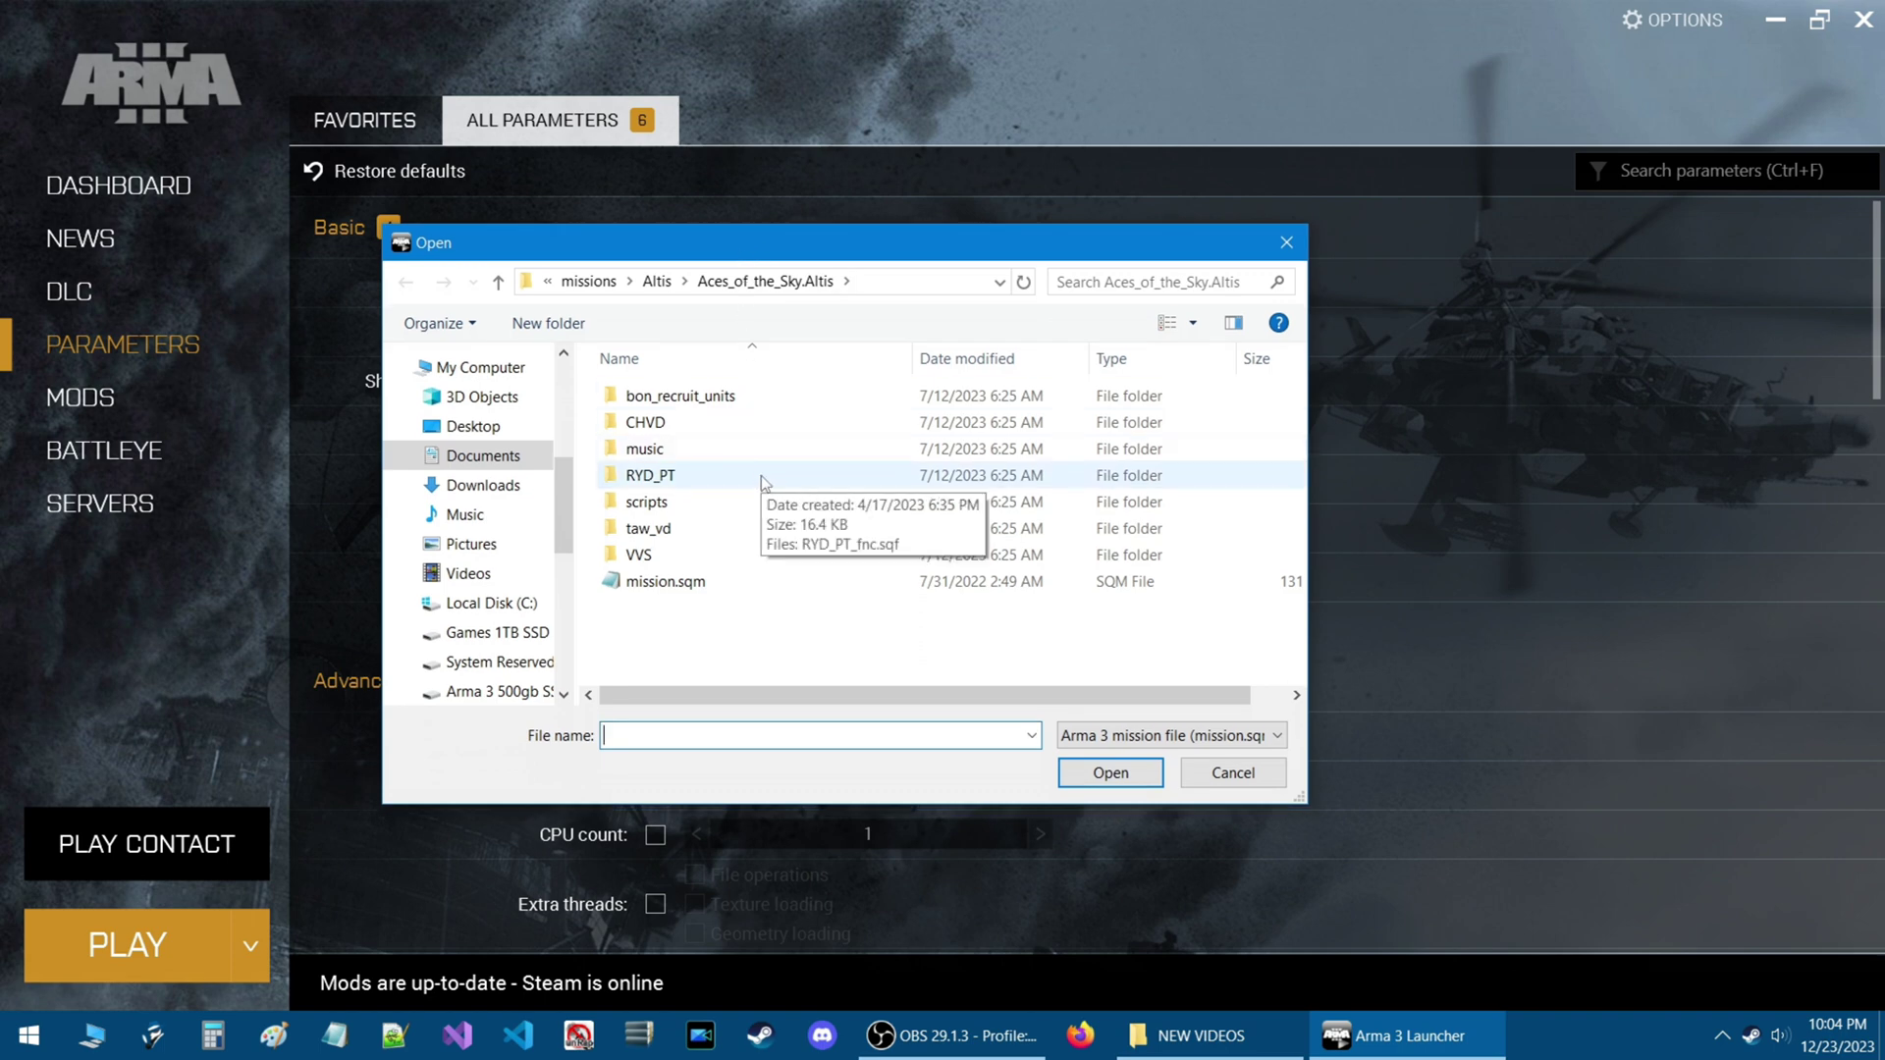
# Browse from the missions folder into the Tanoa folder for the launcher's mission file
pyautogui.click(587, 281)
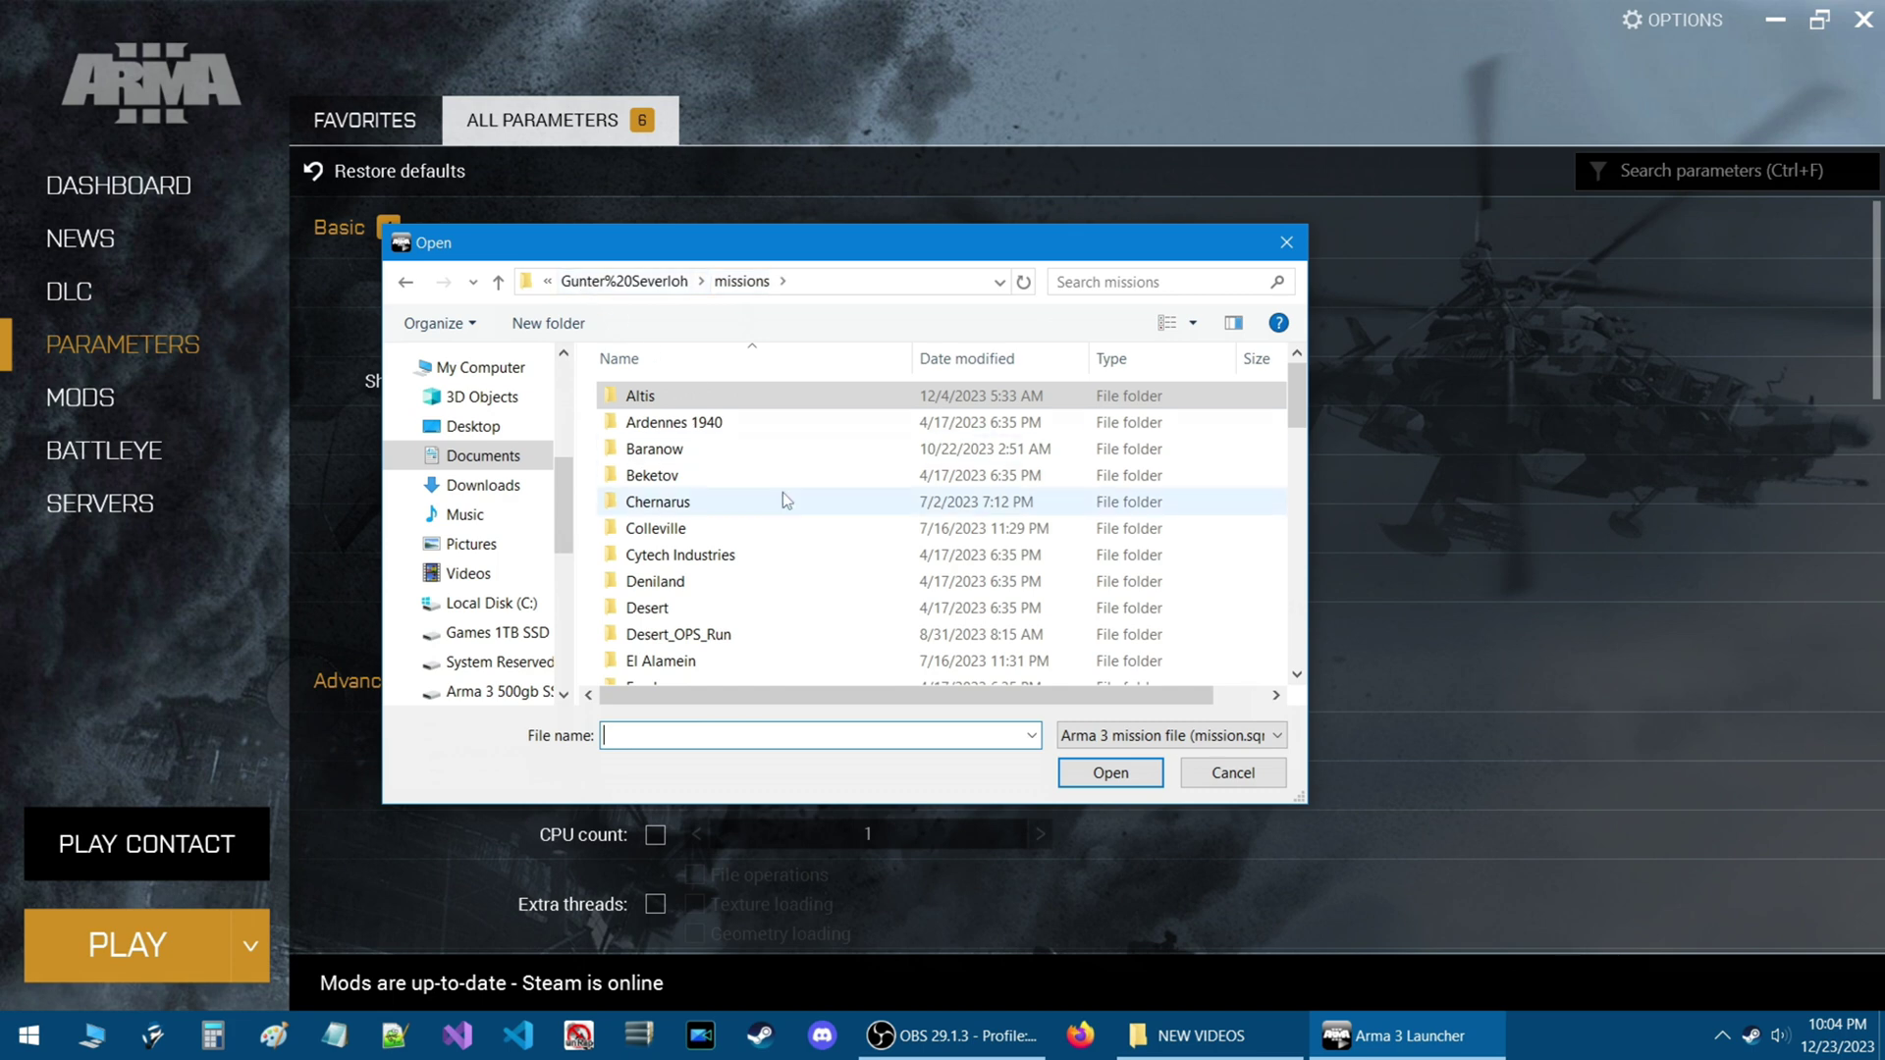
pyautogui.scroll(-12, 779, 492)
pyautogui.scroll(-2, 776, 491)
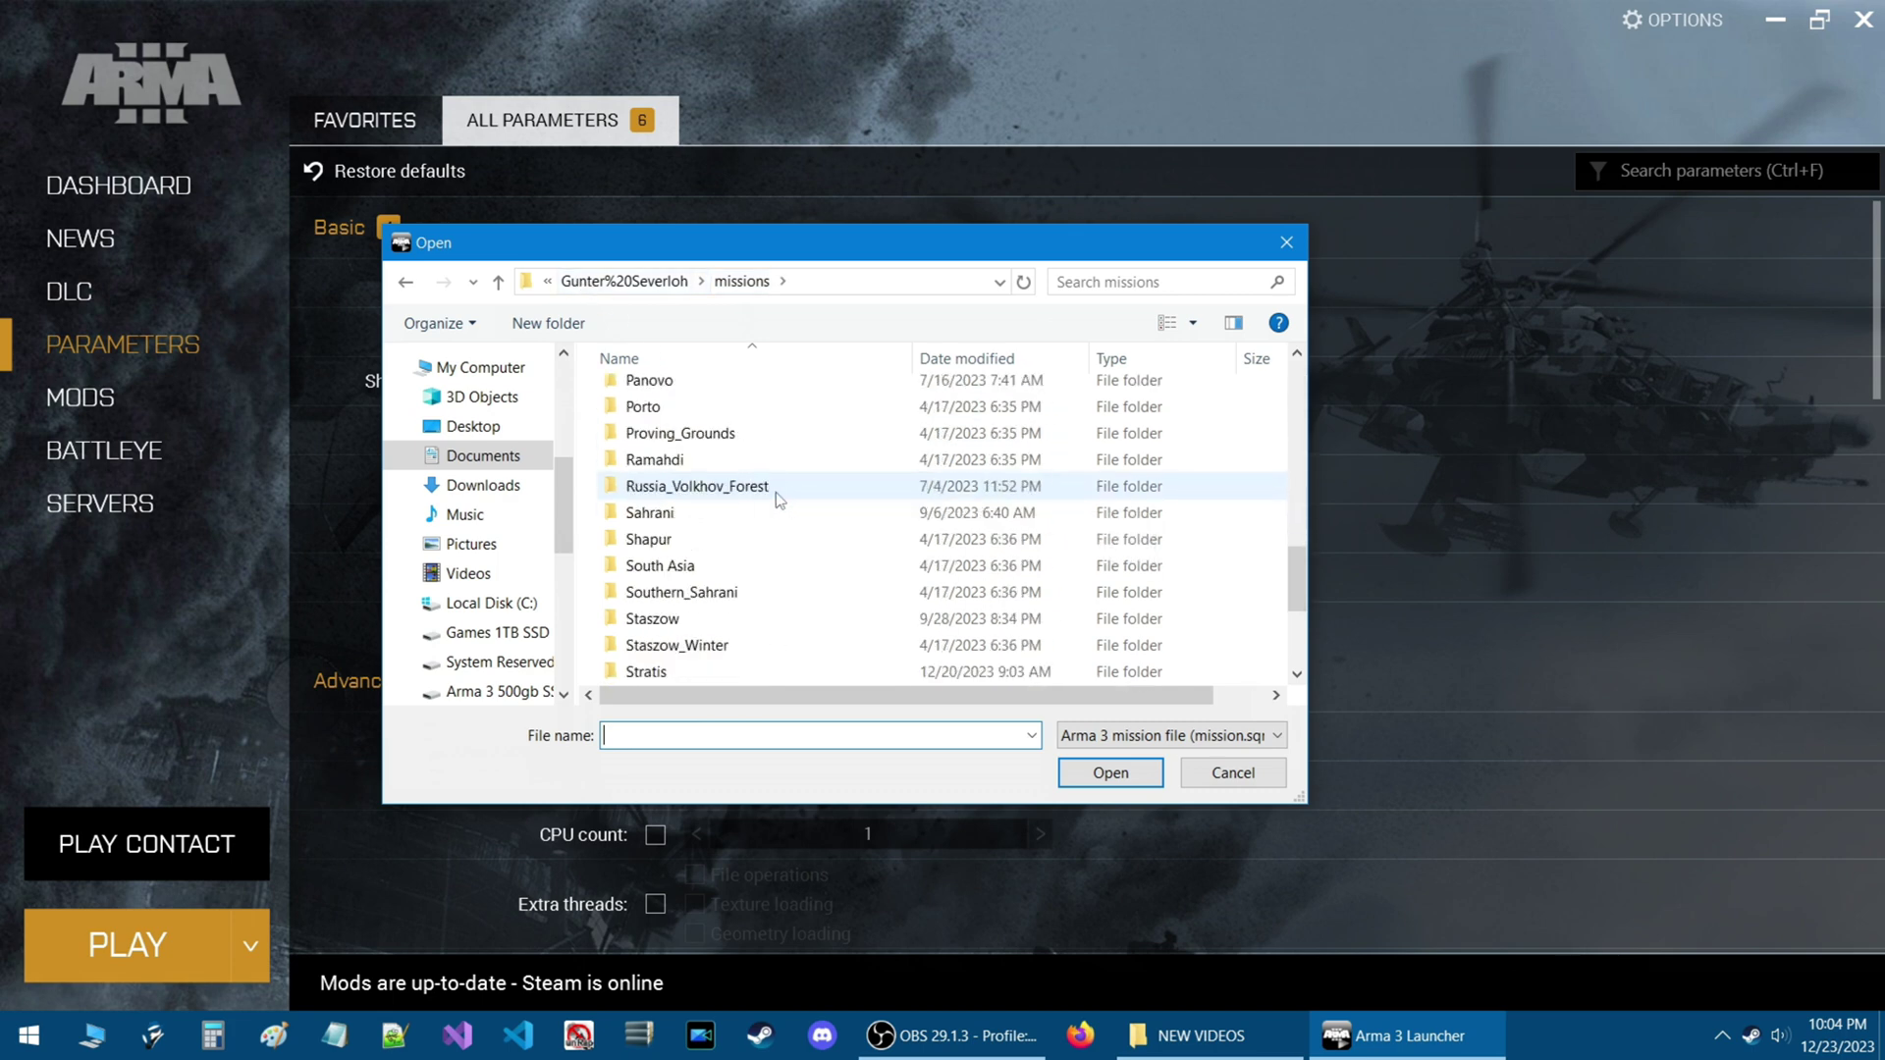
pyautogui.scroll(-1, 731, 579)
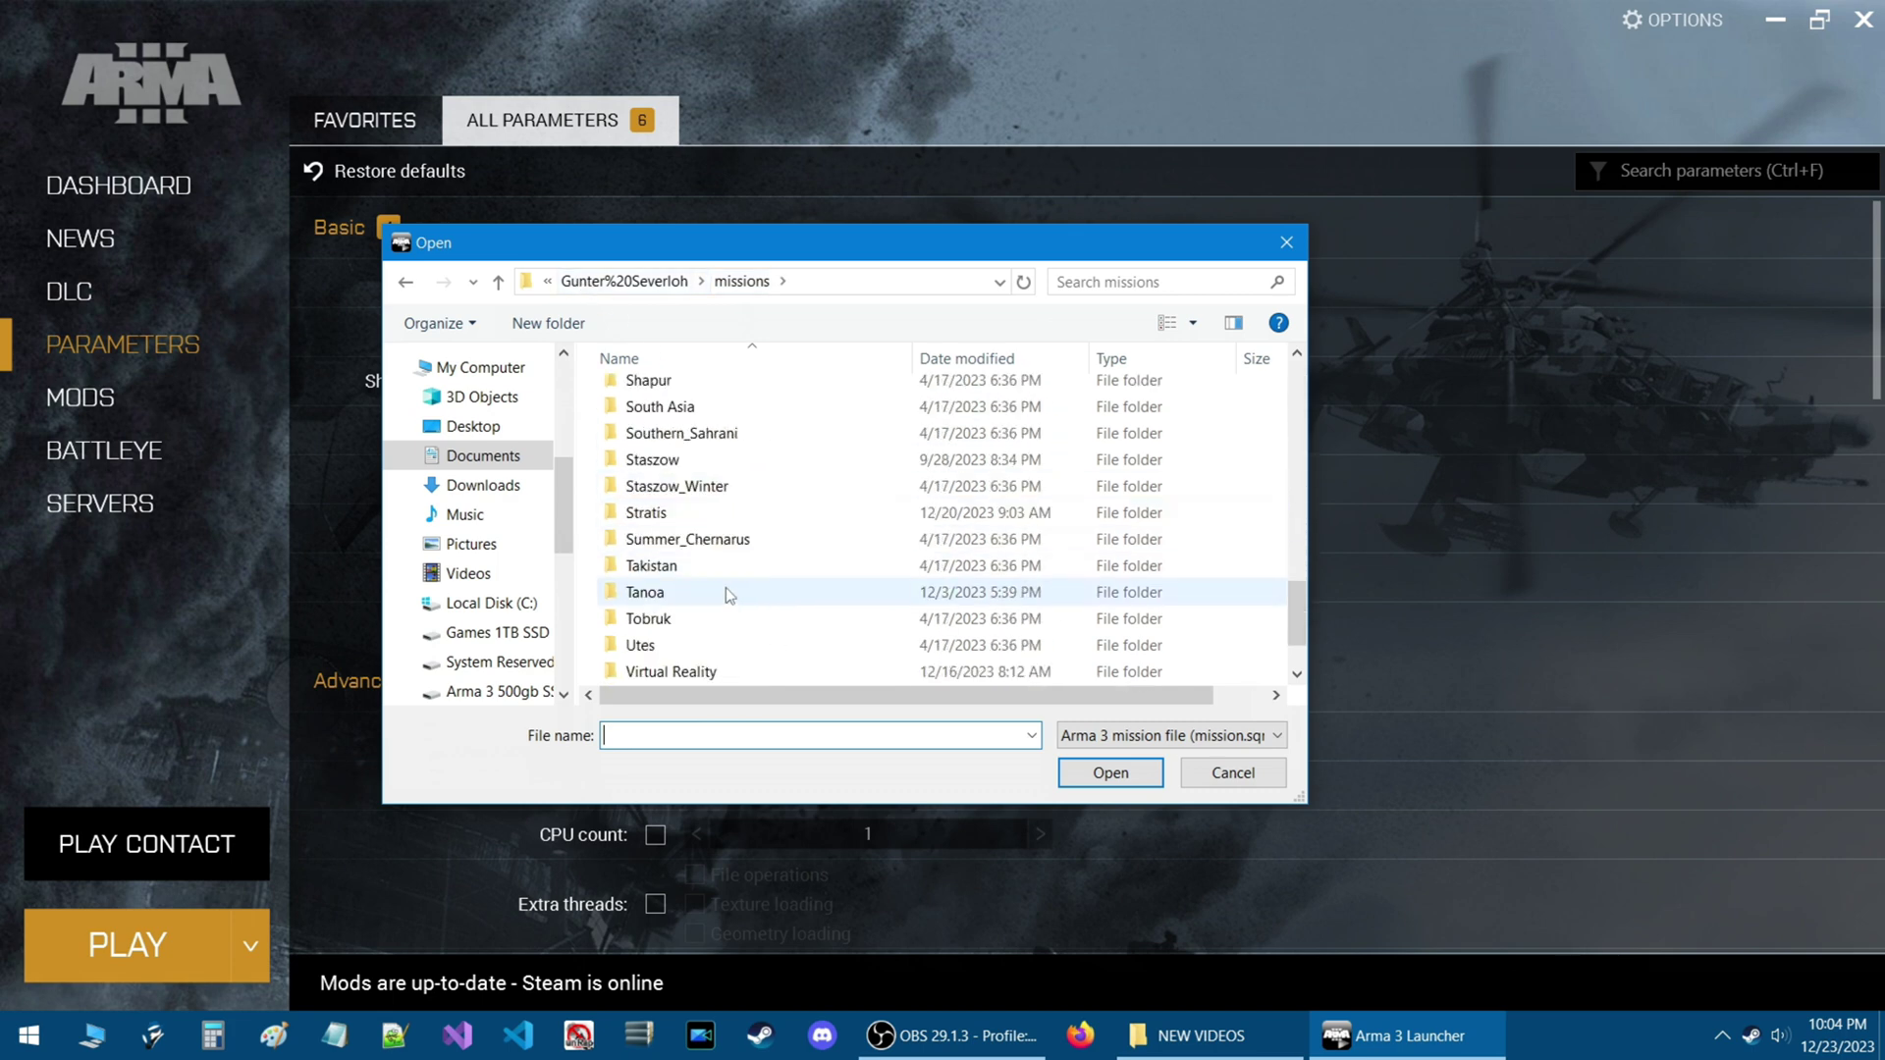
pyautogui.doubleClick(644, 593)
# Choose mission.sqm from the Drug_Traffickers.Tanoa folder as the mission file to load in the editor
pyautogui.scroll(-4, 750, 544)
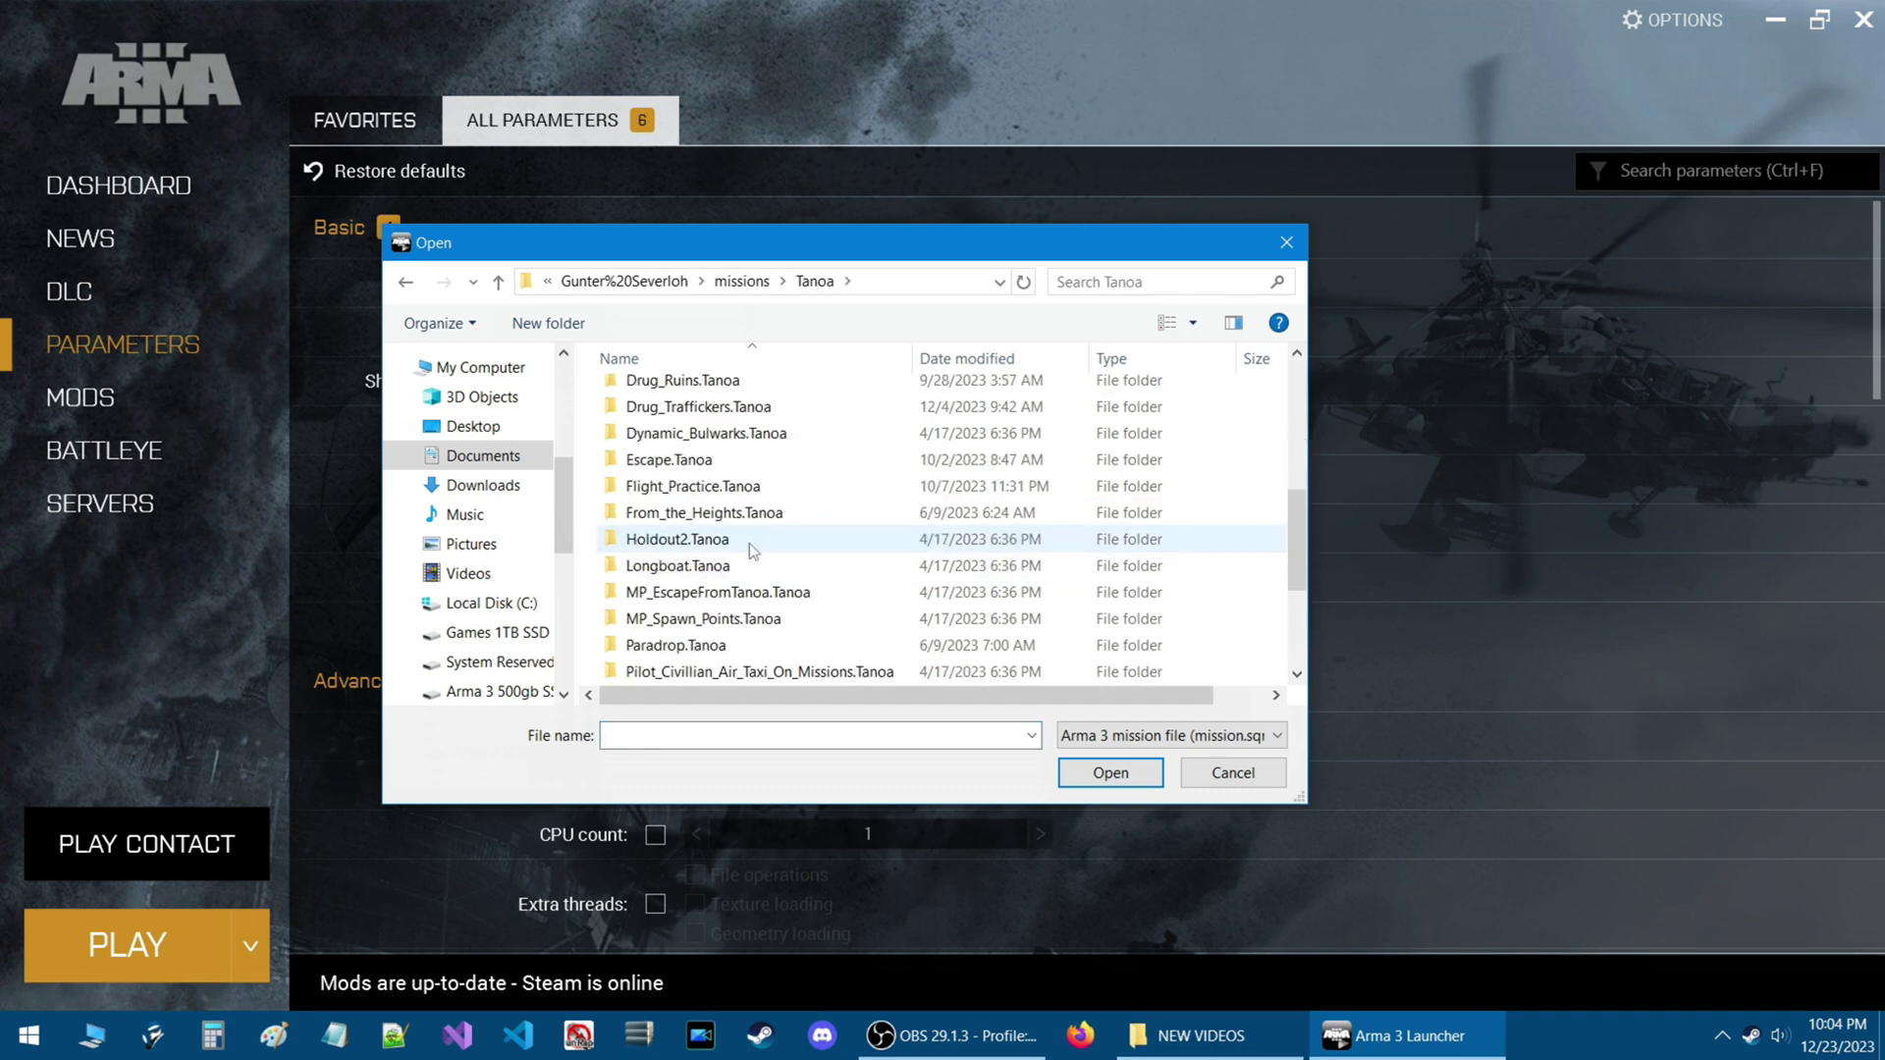
pyautogui.scroll(1, 750, 543)
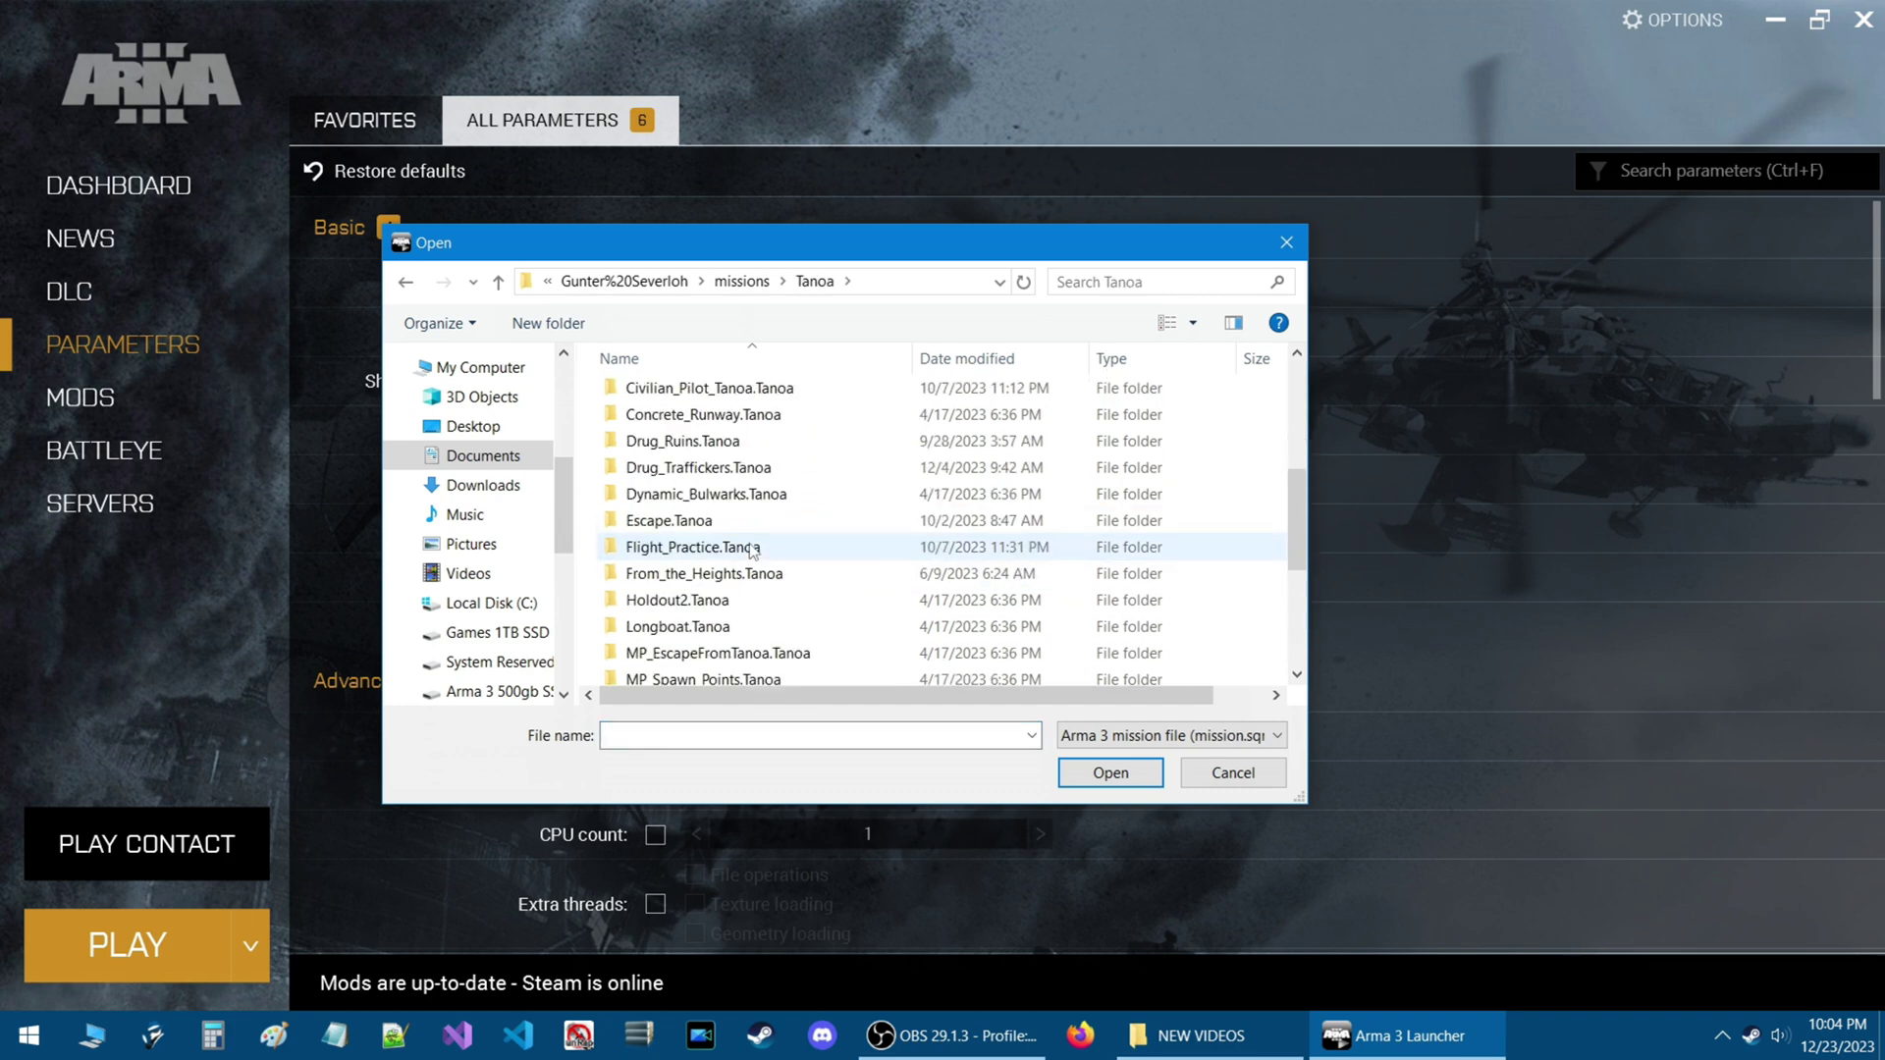
pyautogui.click(693, 468)
pyautogui.doubleClick(697, 470)
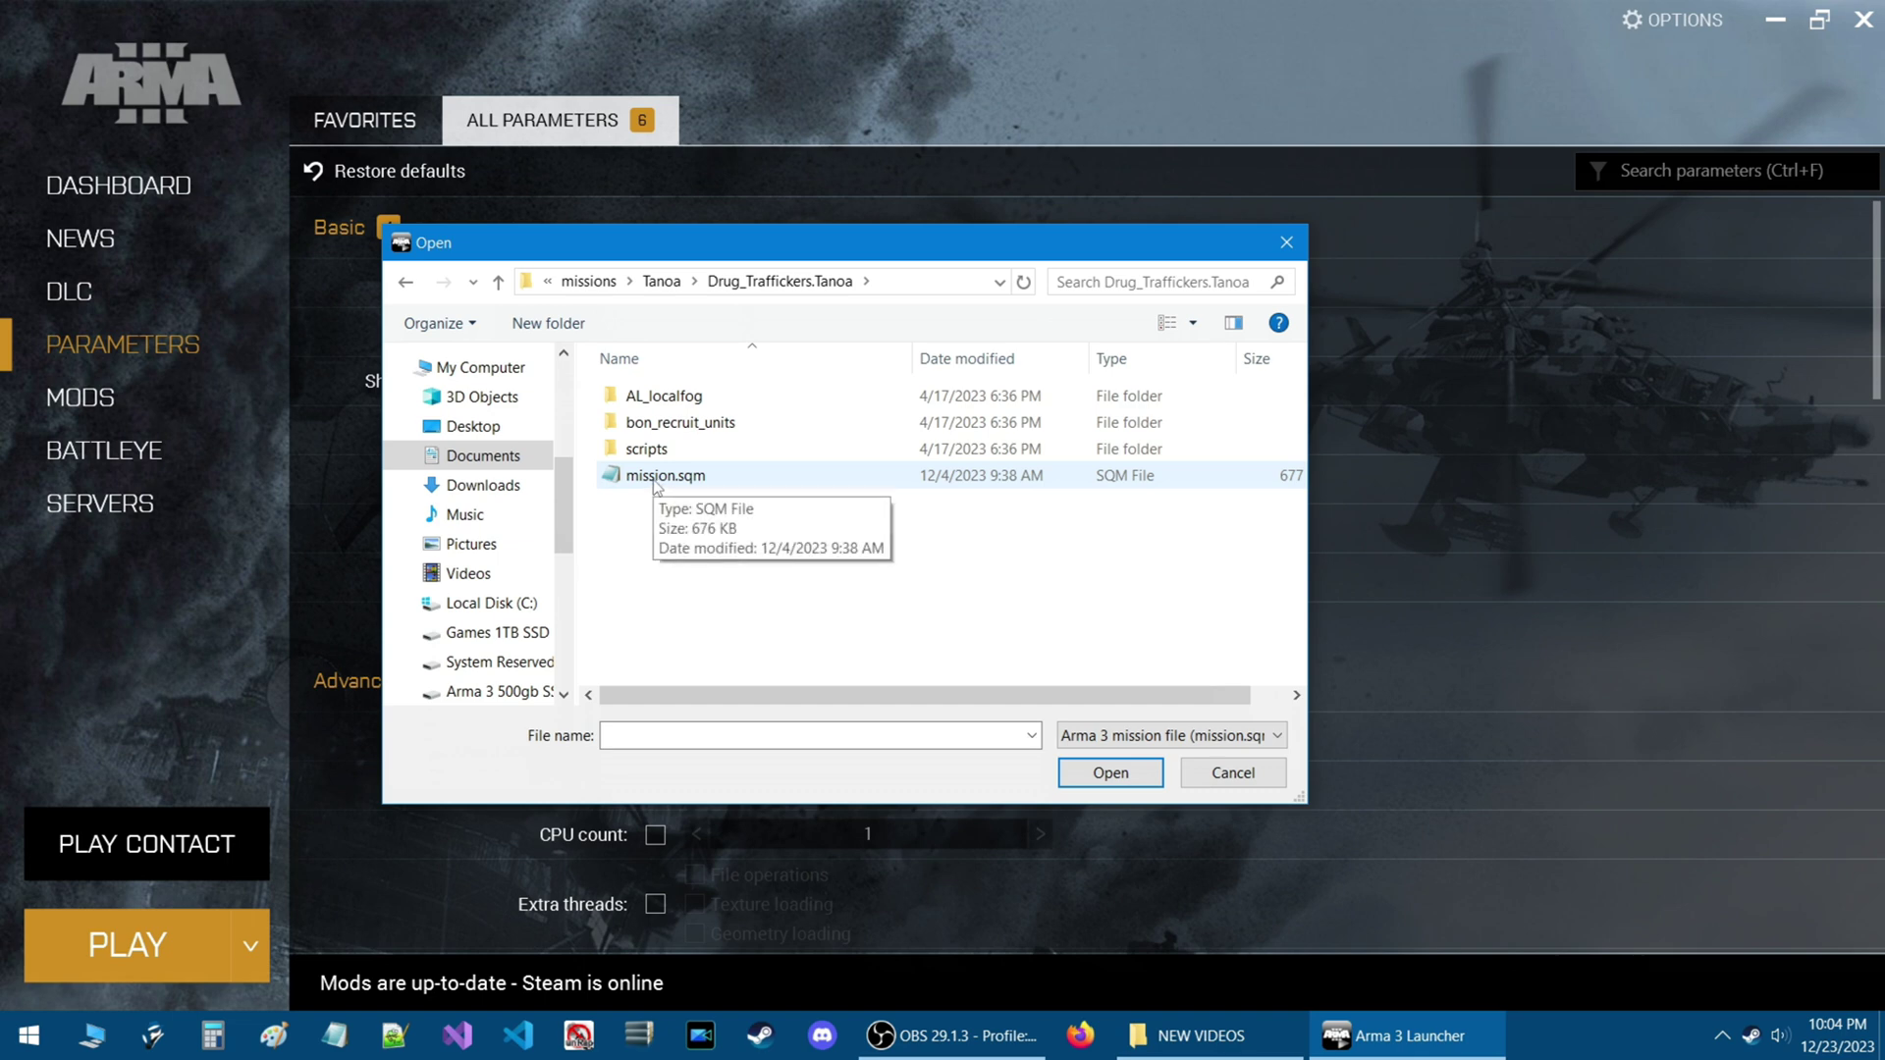
pyautogui.click(648, 482)
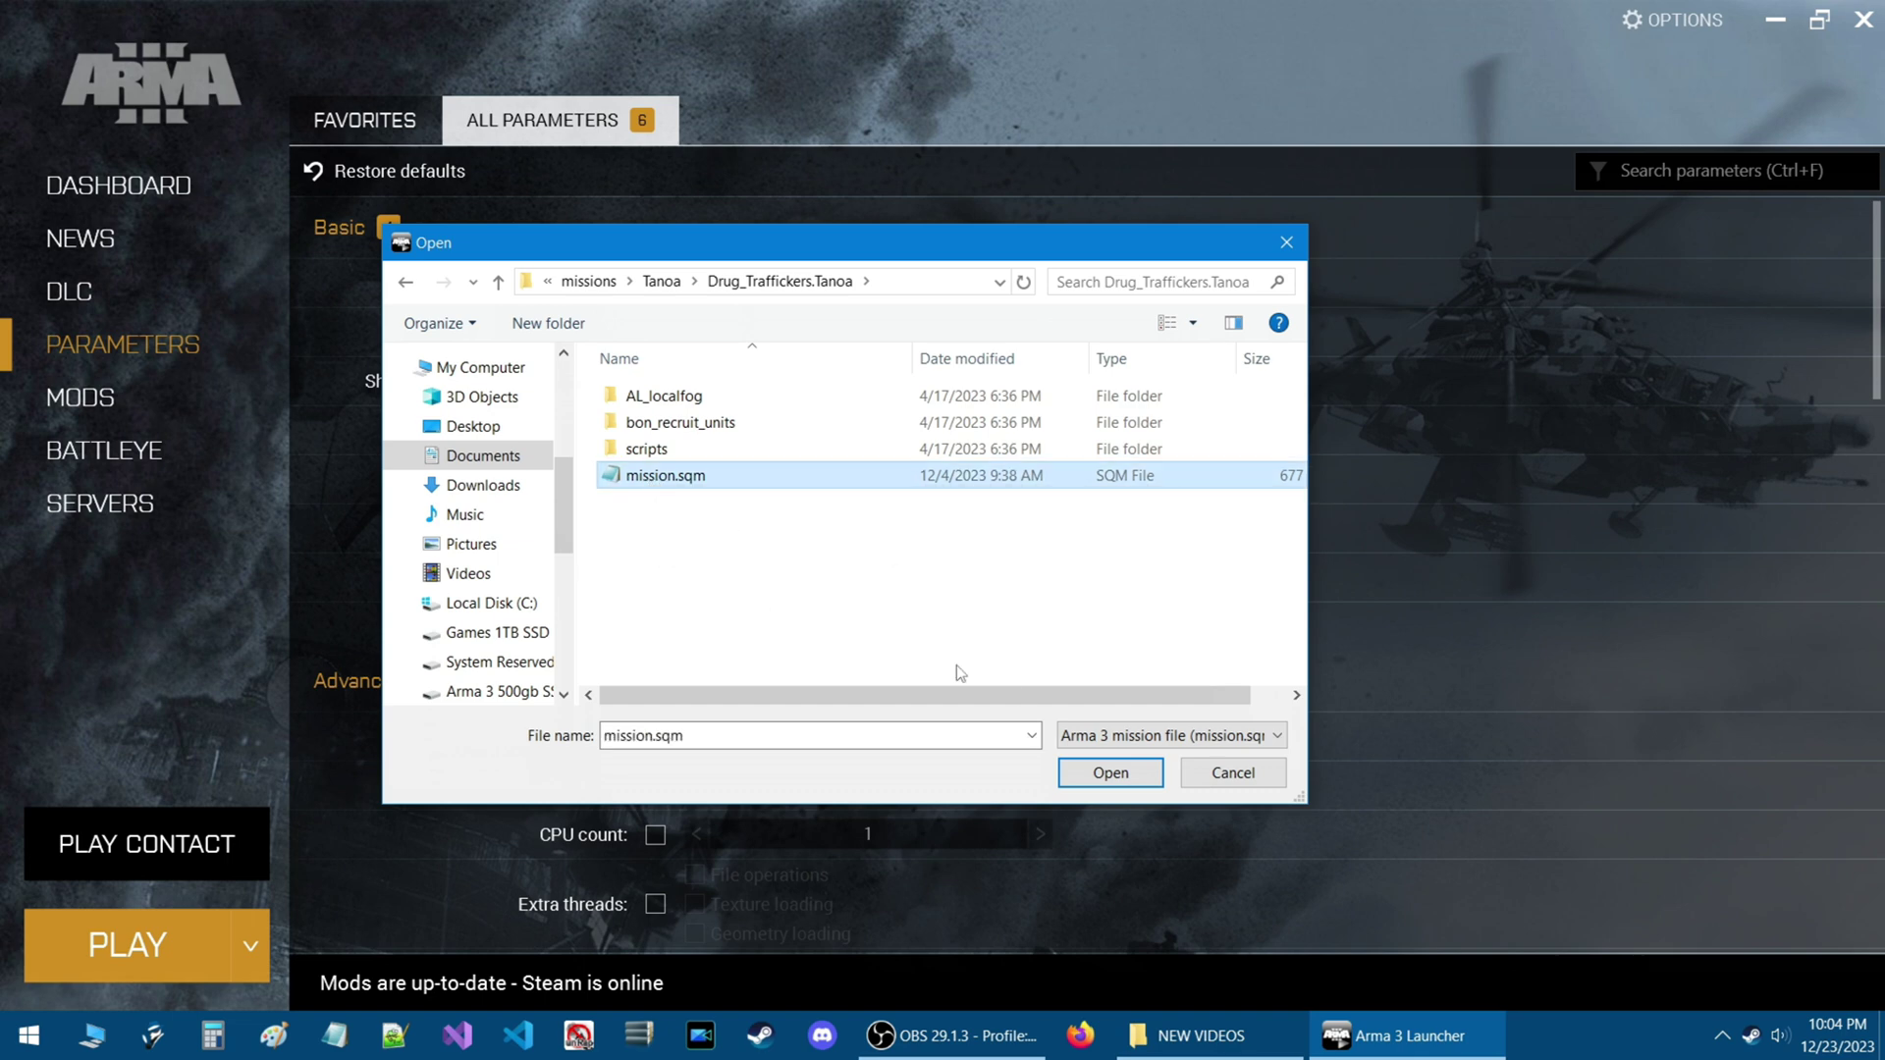
pyautogui.click(1110, 773)
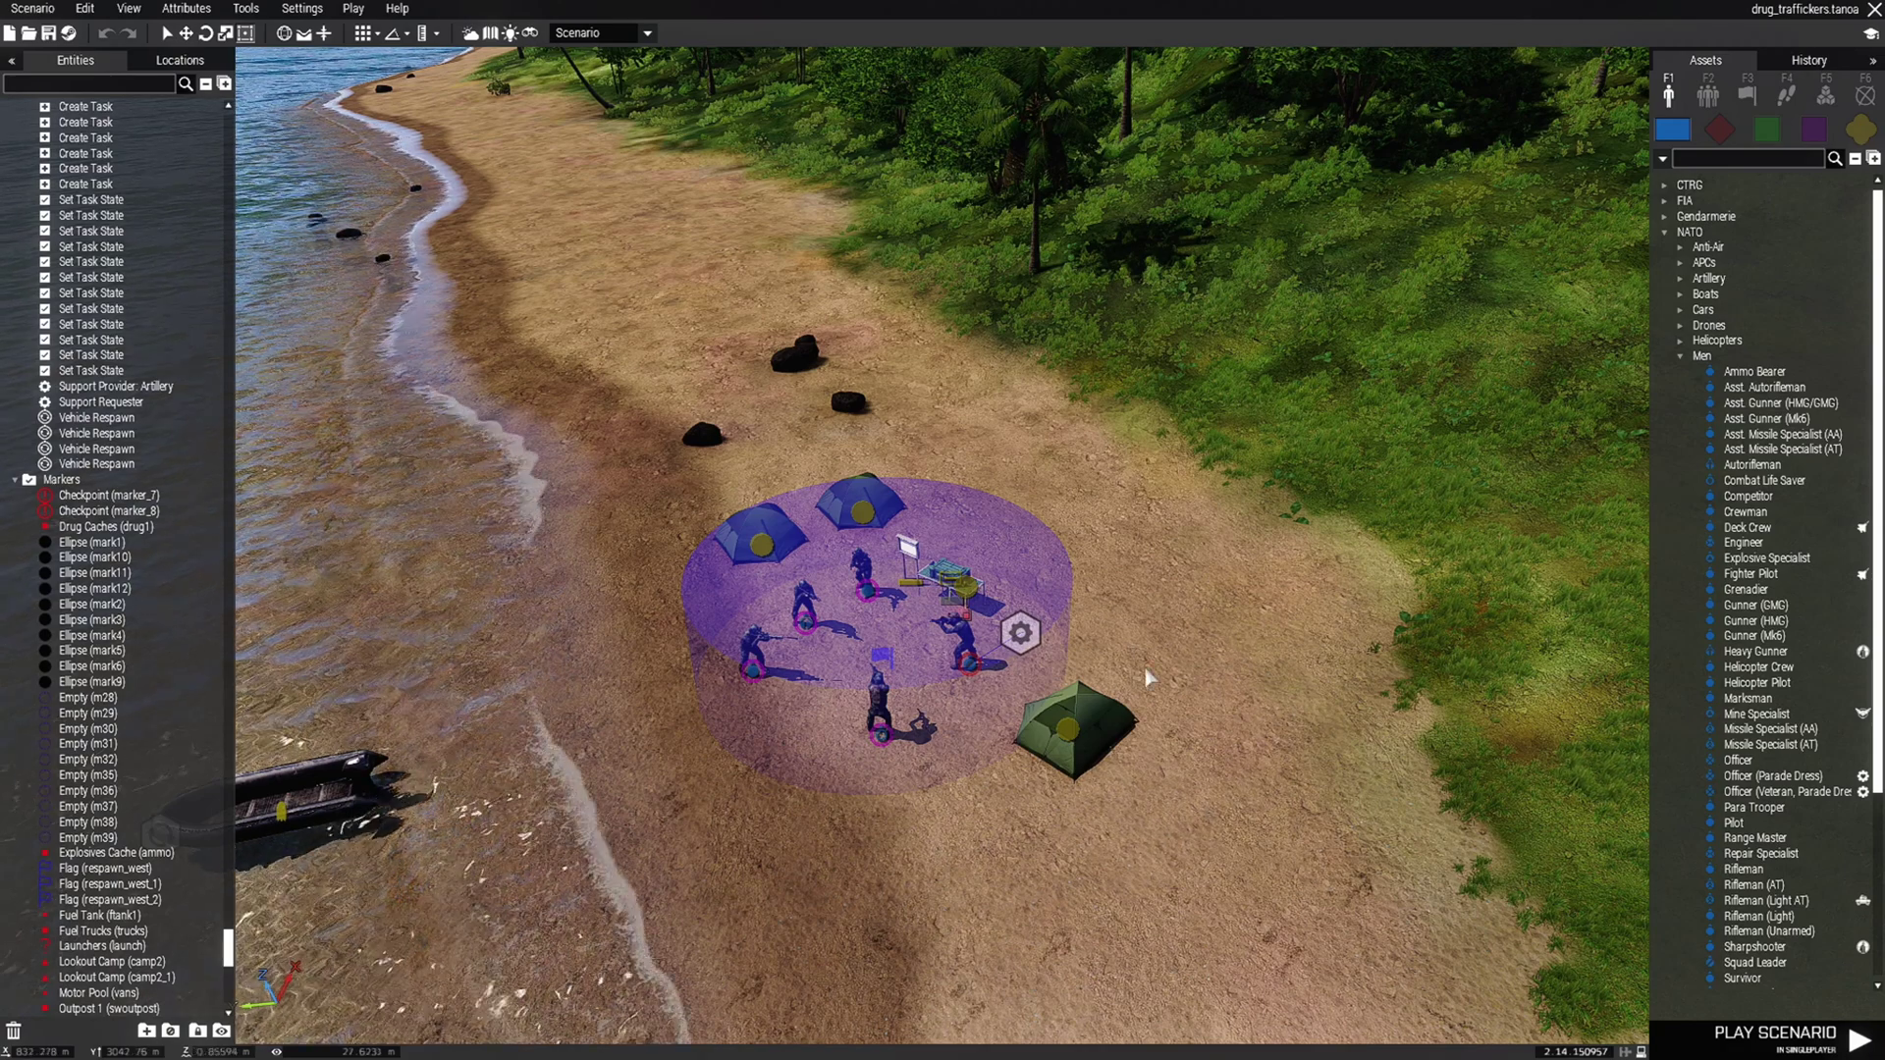
# Switch to File Explorer and browse through Local Disk (C:) and Users to the personal profile folder
pyautogui.press('m')
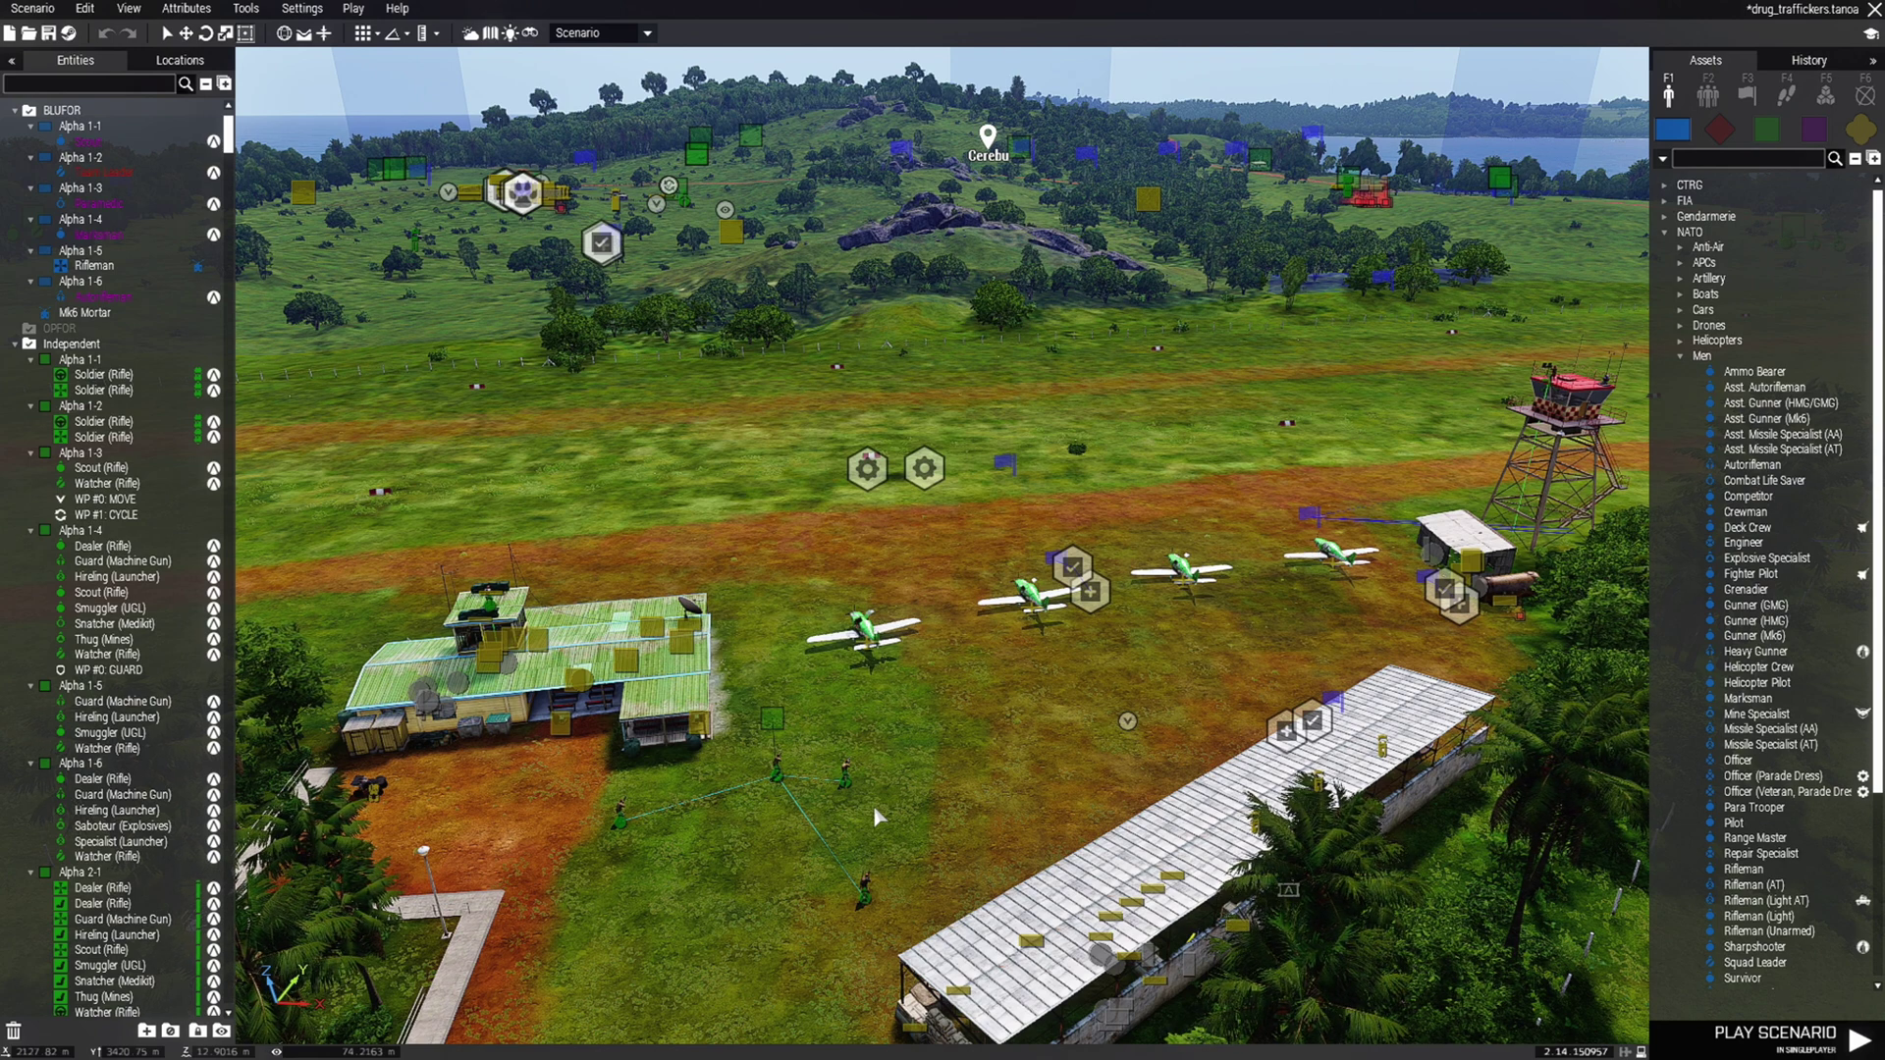
pyautogui.press('super+e')
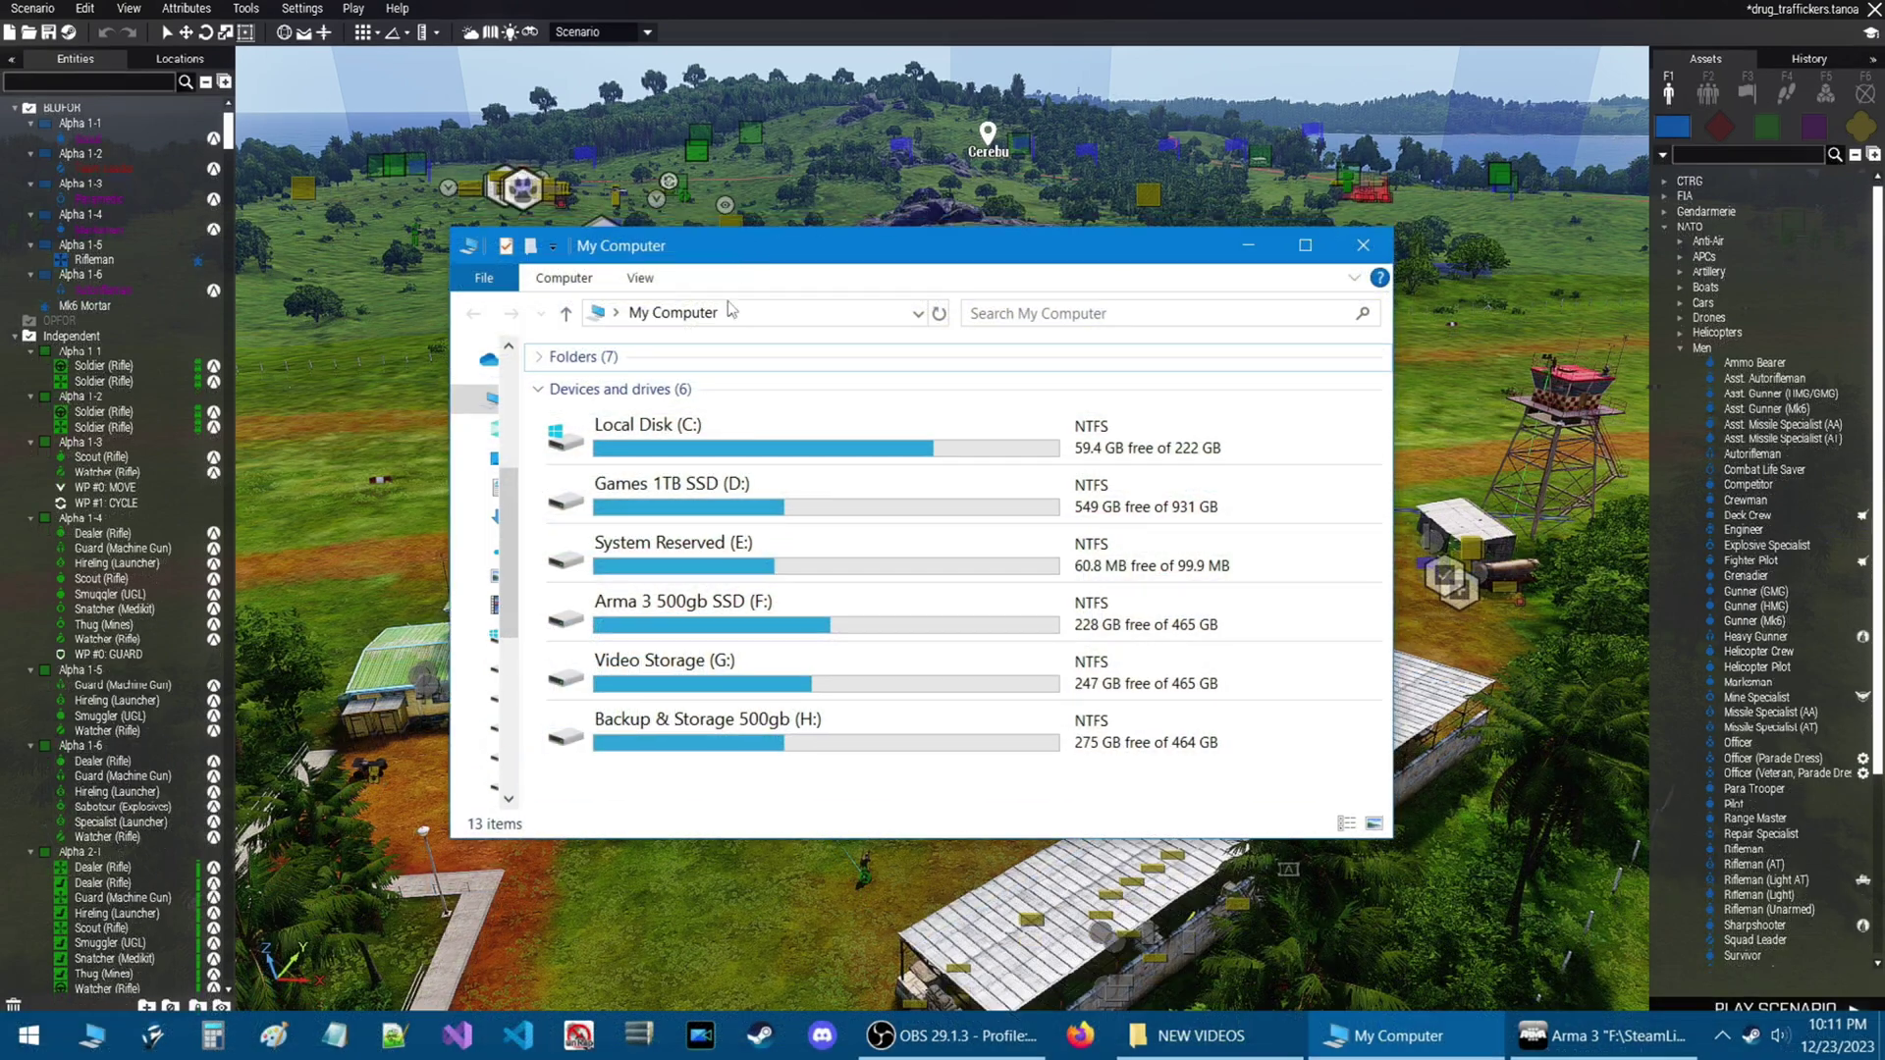
pyautogui.doubleClick(657, 437)
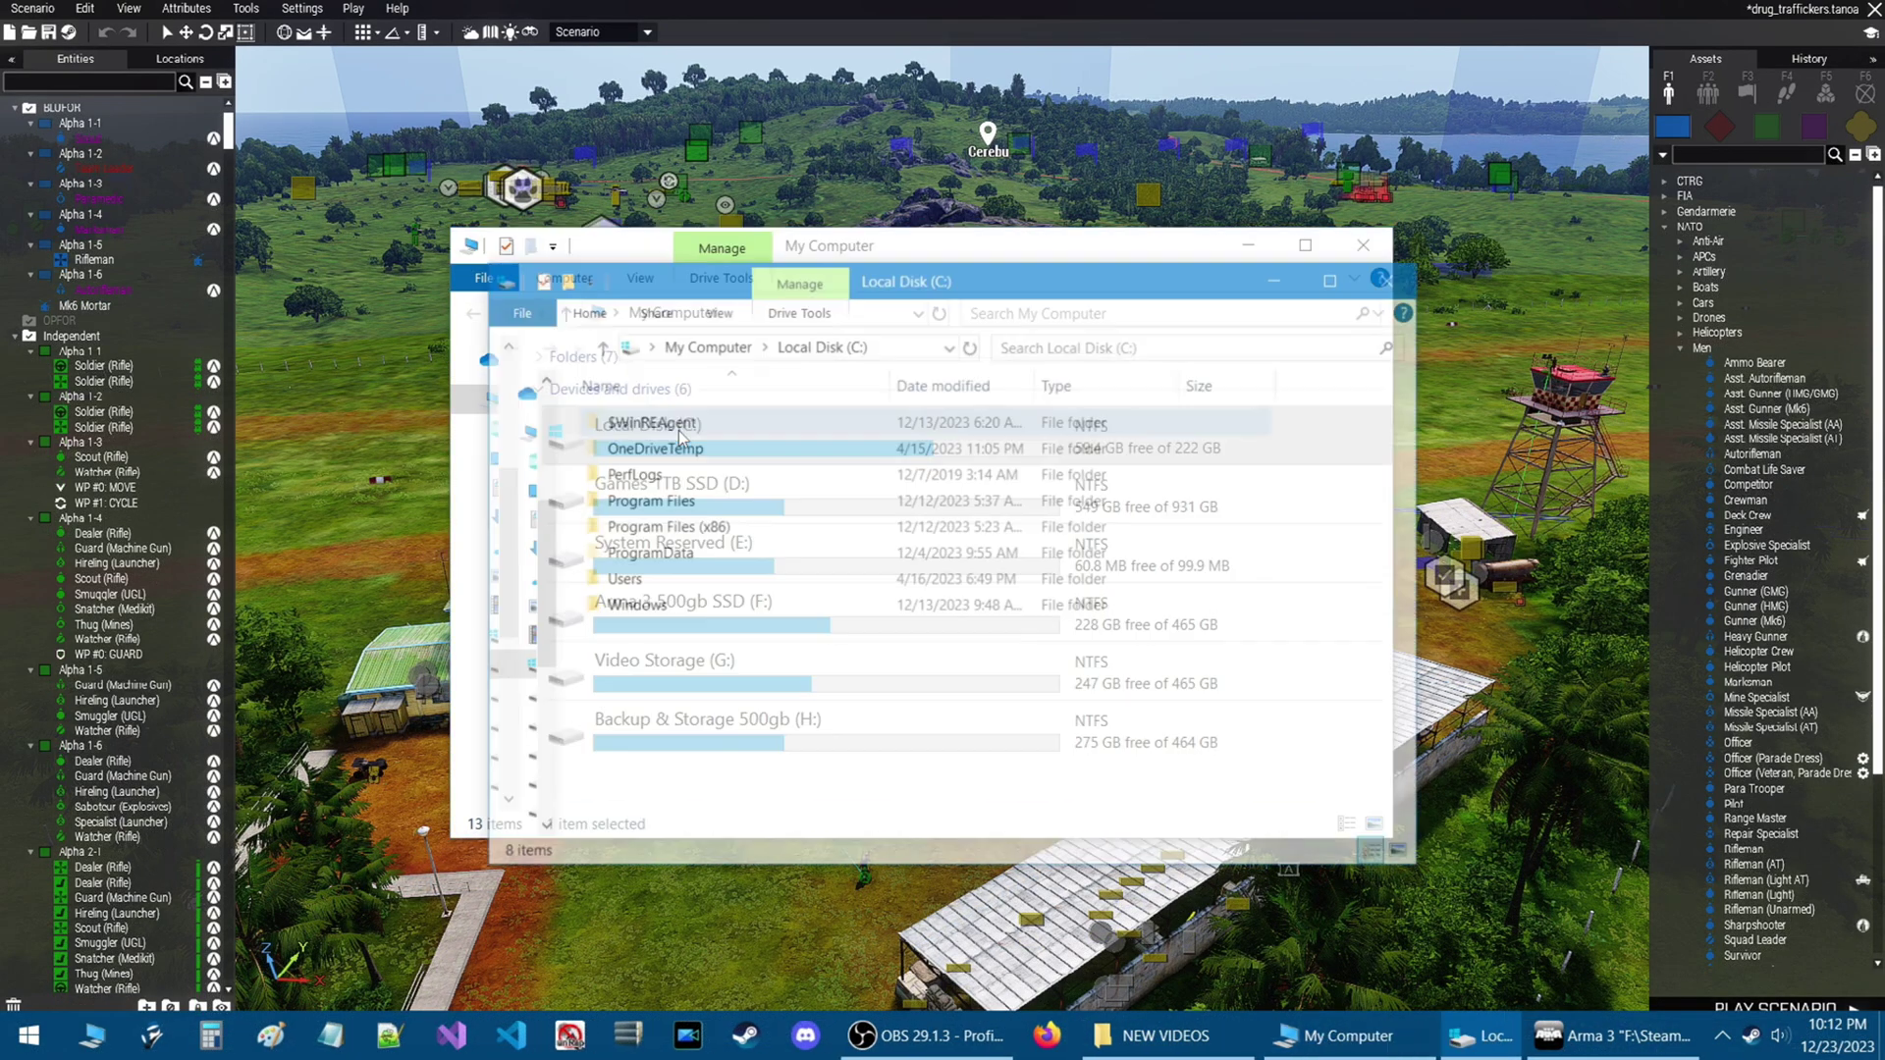
pyautogui.doubleClick(663, 579)
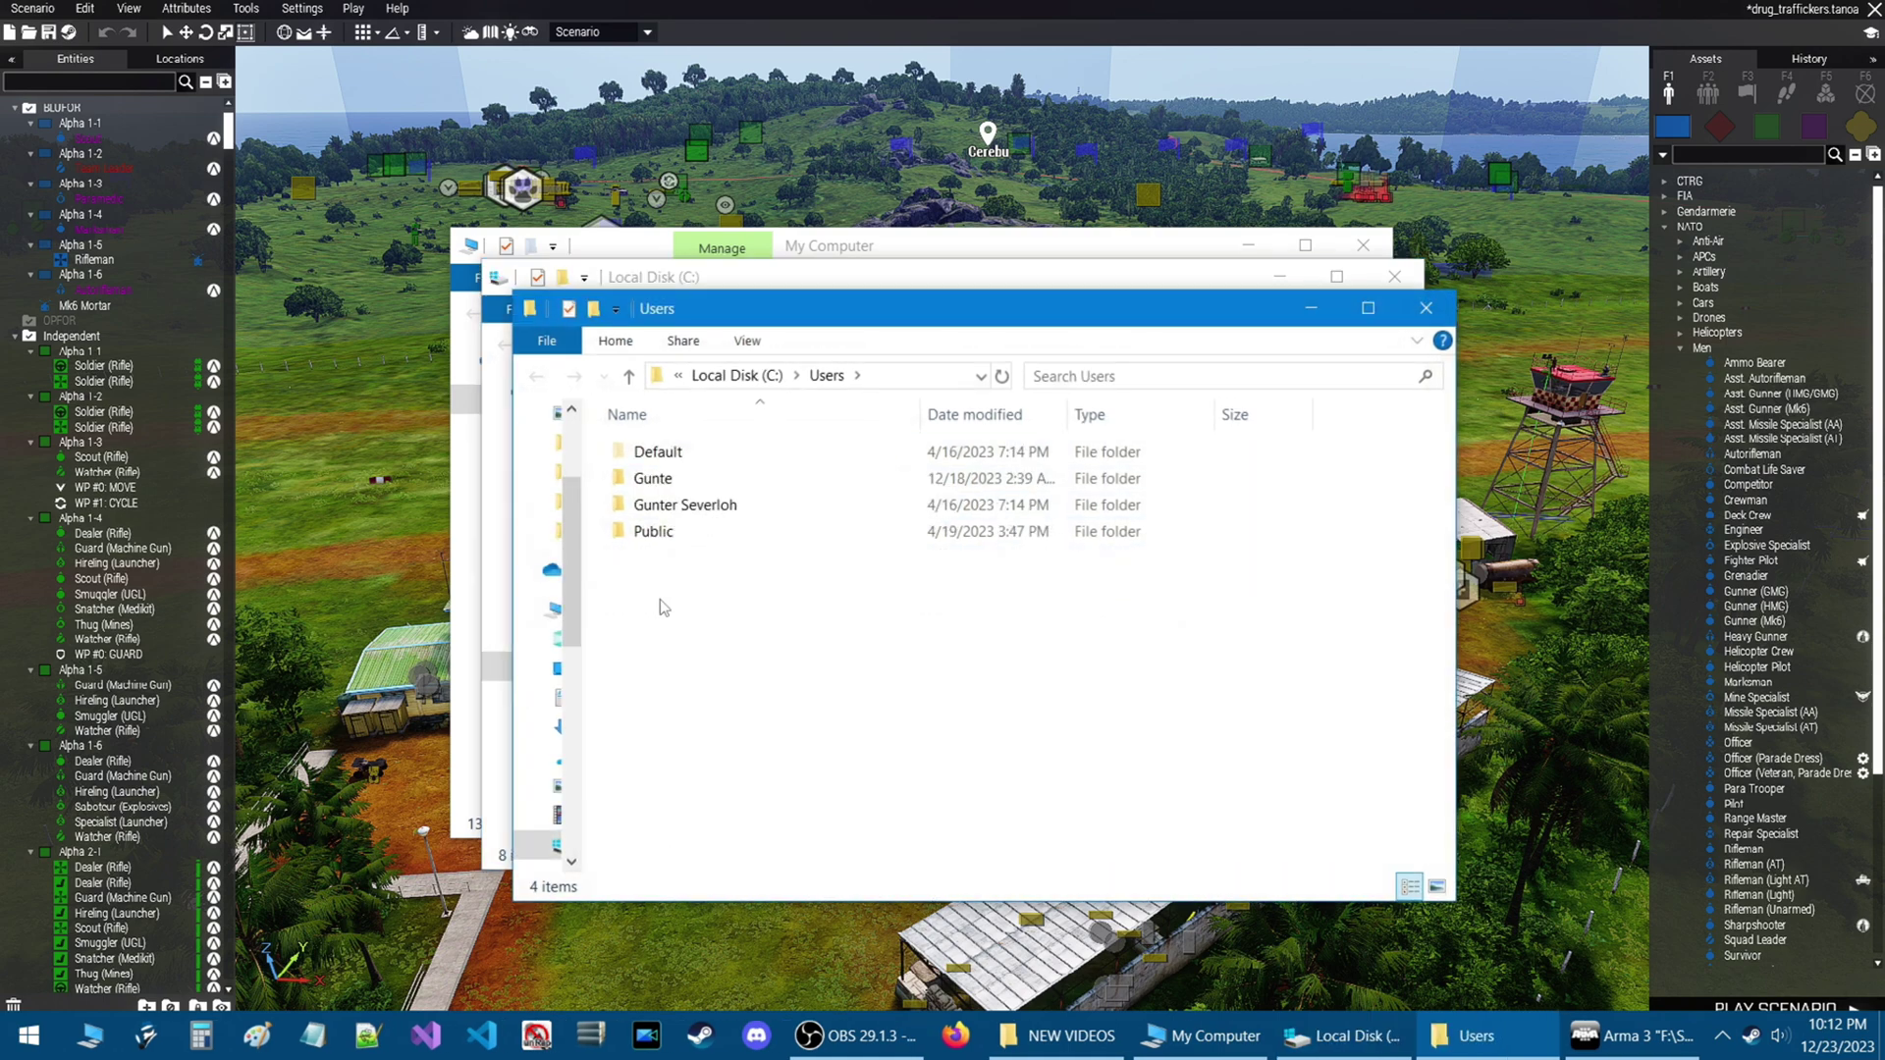
pyautogui.doubleClick(684, 504)
pyautogui.scroll(-5, 687, 589)
# Open the missions folder inside Documents and Arma 3
pyautogui.click(687, 547)
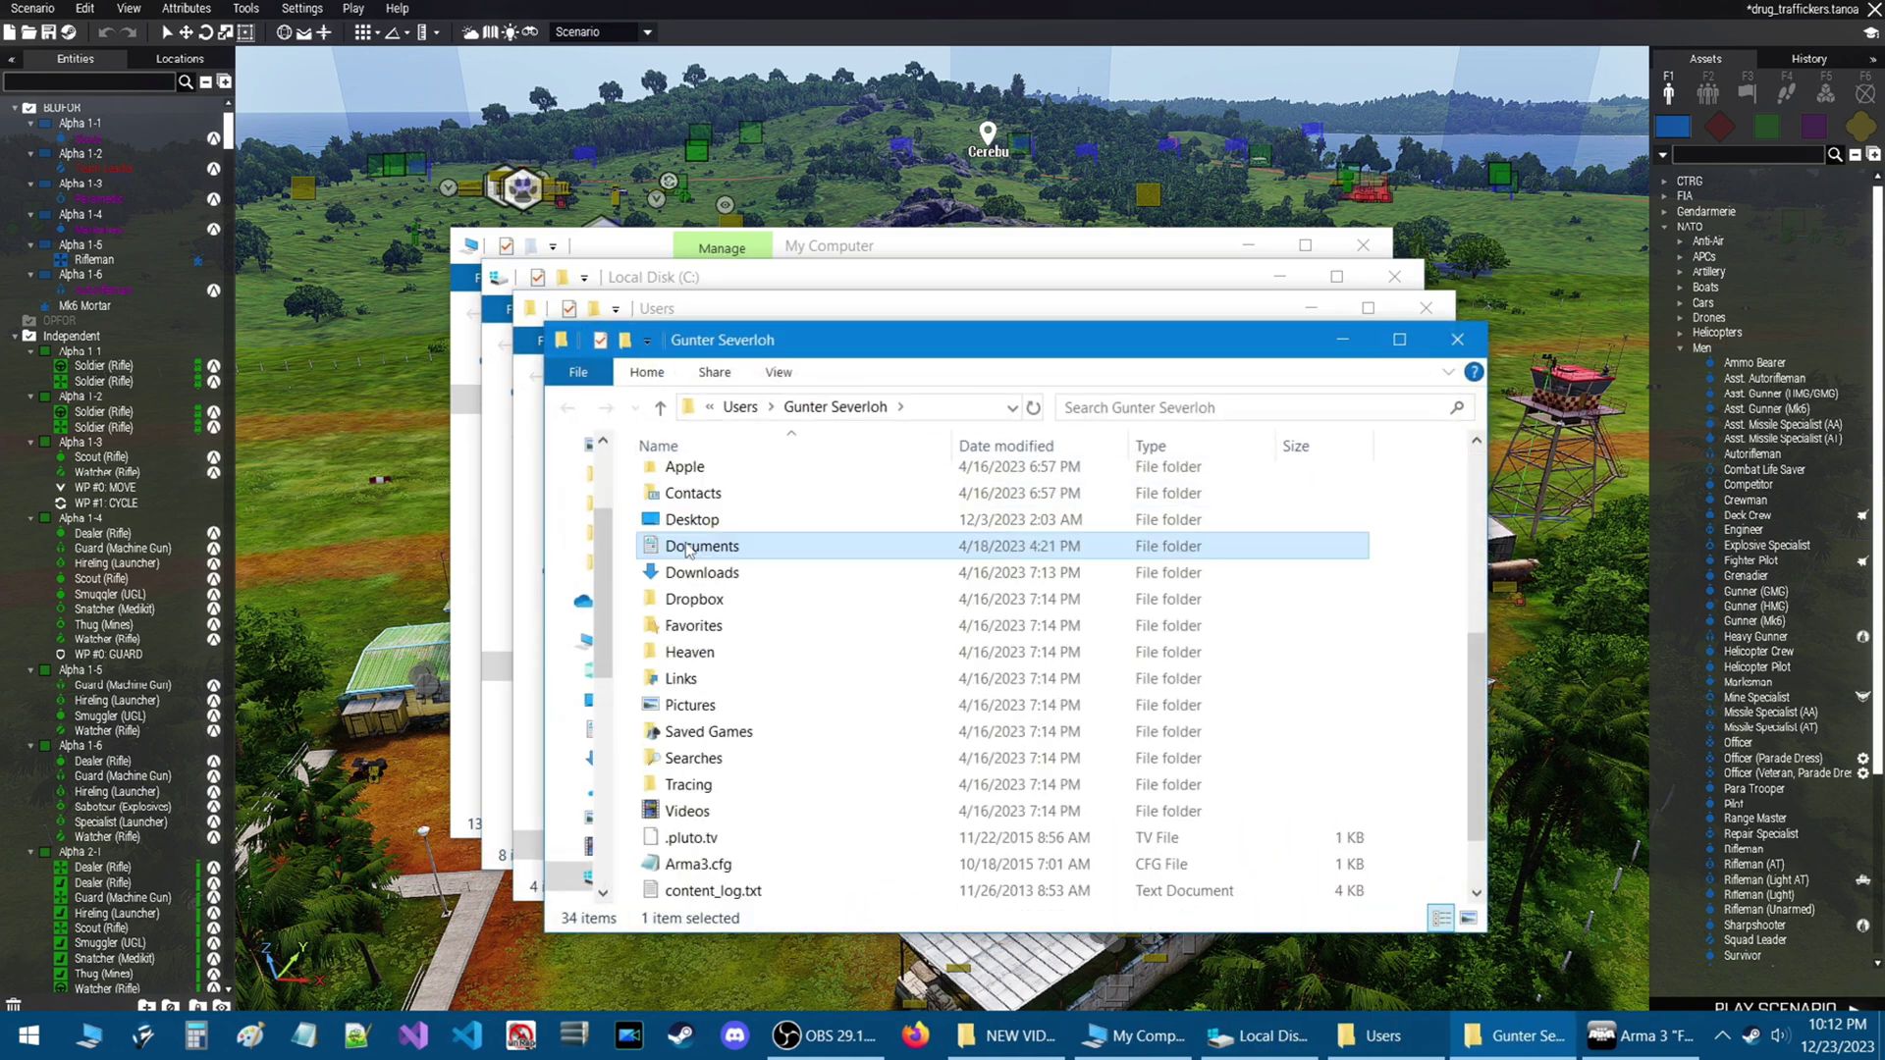
pyautogui.doubleClick(687, 546)
pyautogui.doubleClick(844, 622)
pyautogui.doubleClick(756, 599)
# Open the Drug_Traffickers.Tanoa scenario folder inside the Tanoa missions folder
pyautogui.scroll(-5, 919, 404)
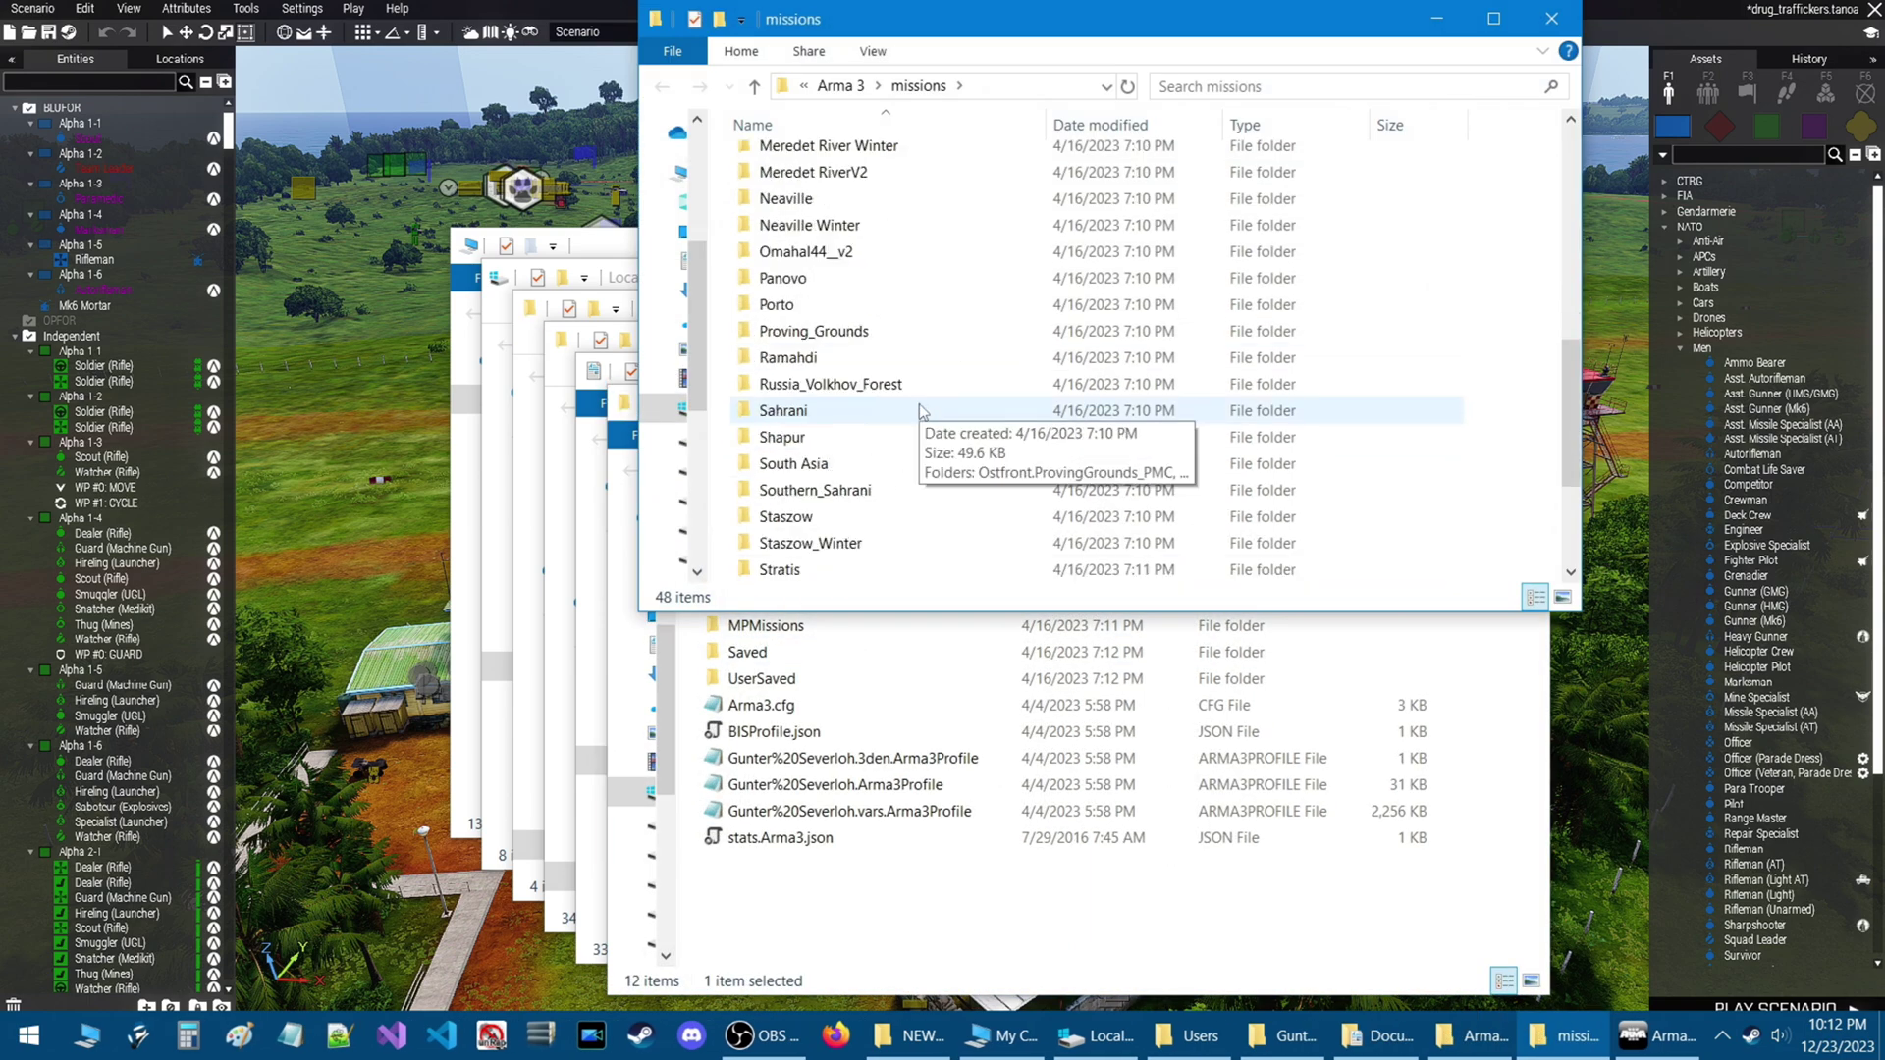
pyautogui.scroll(-3, 919, 403)
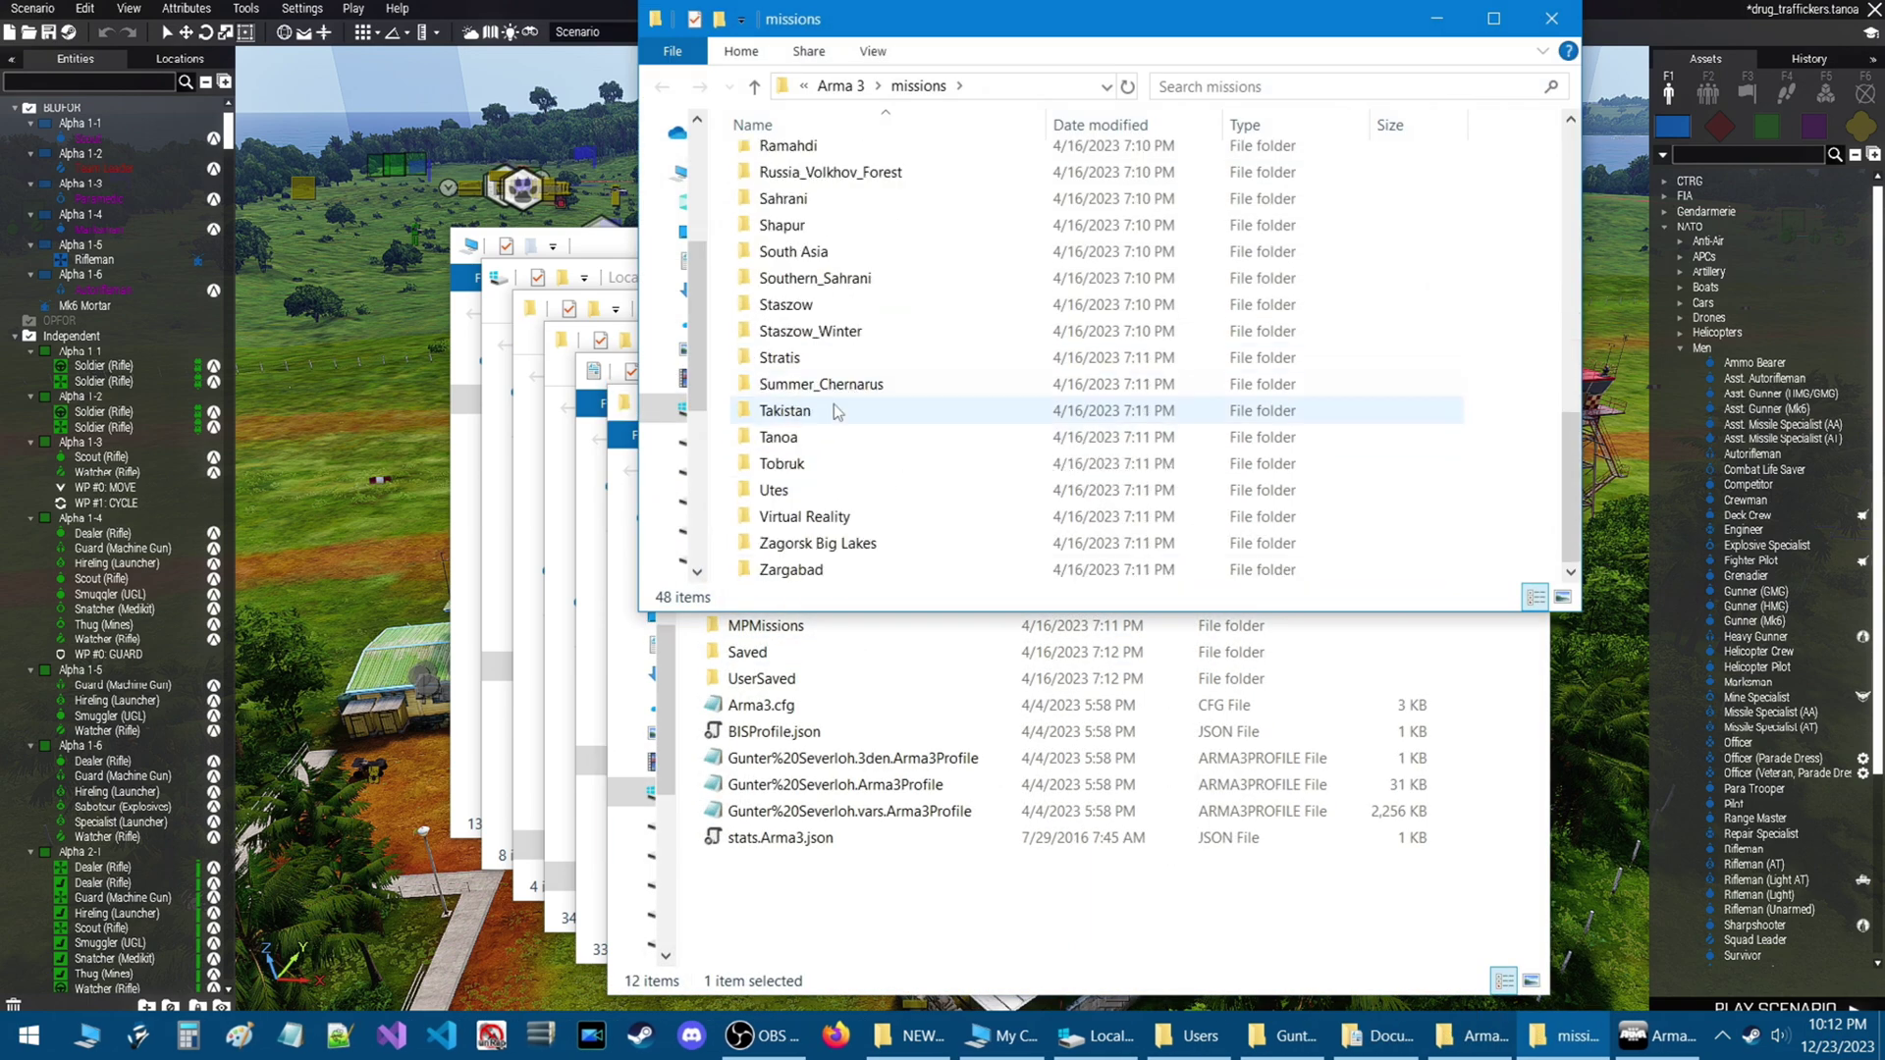
pyautogui.doubleClick(839, 437)
pyautogui.scroll(-2, 958, 434)
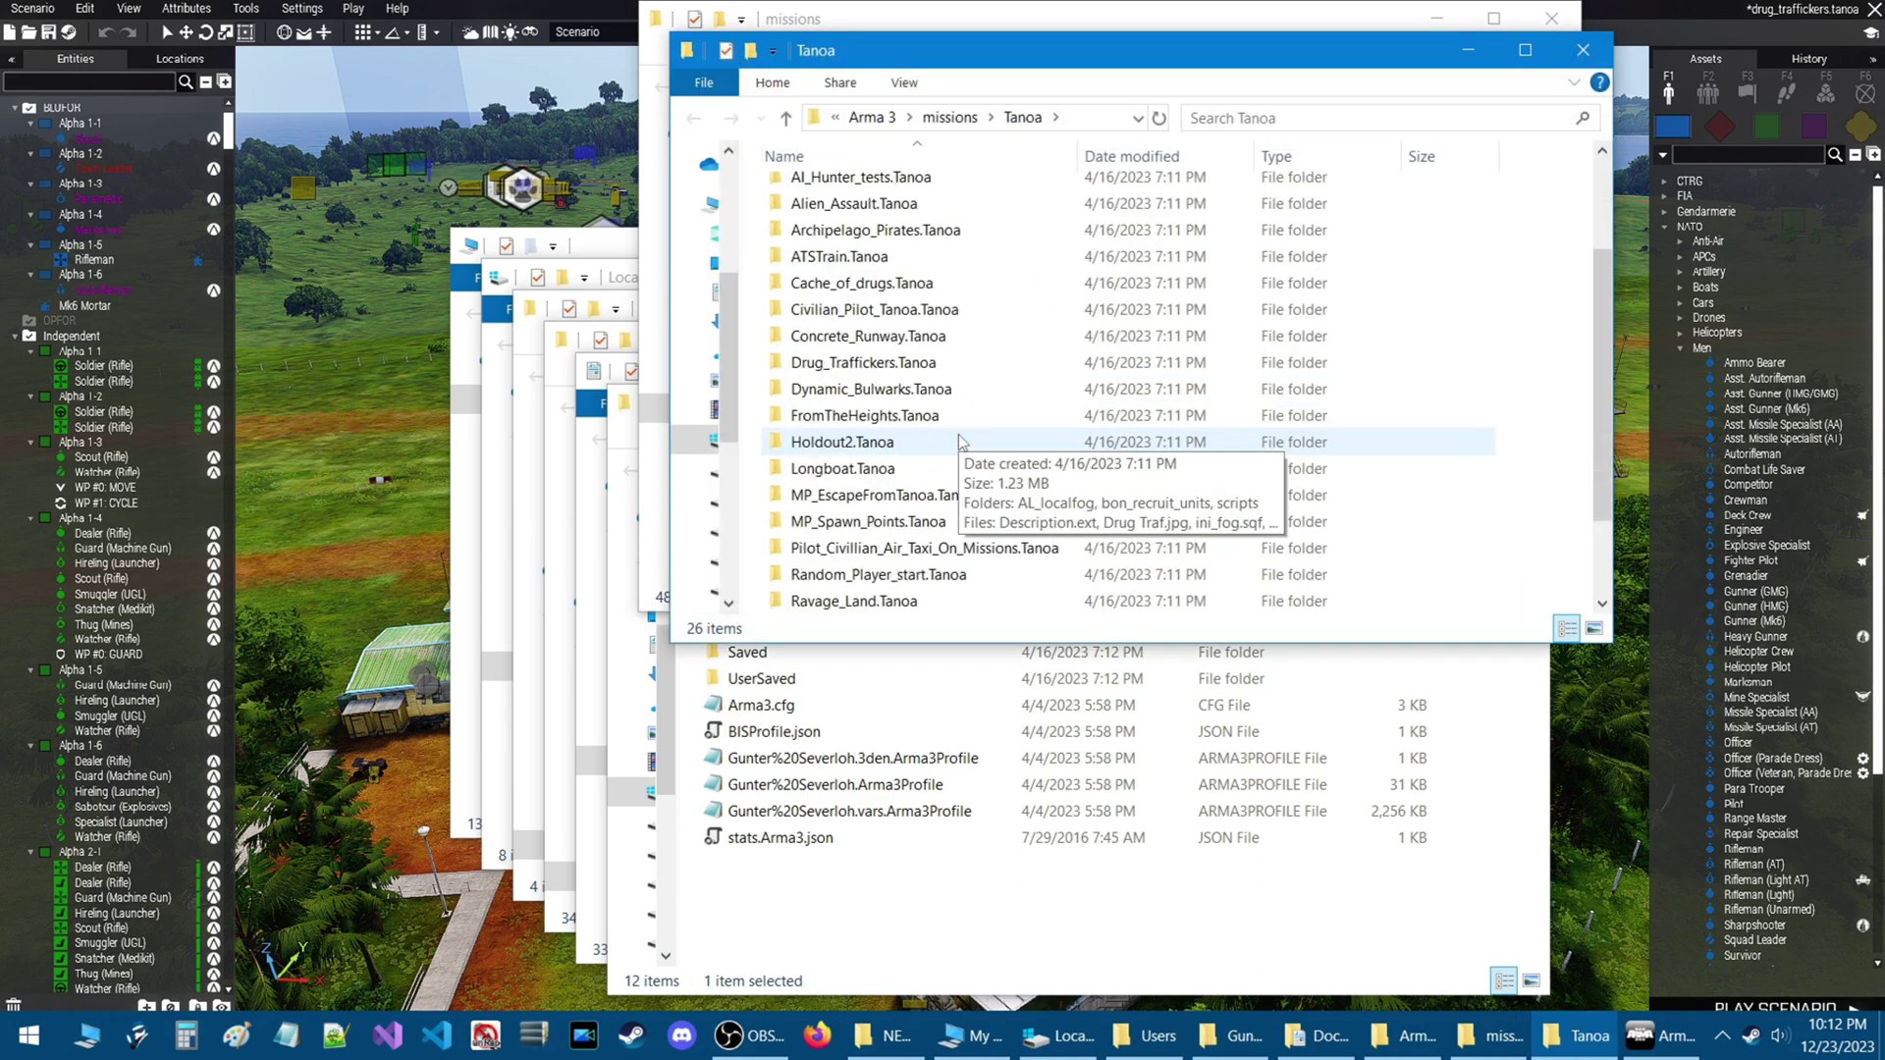
pyautogui.doubleClick(864, 363)
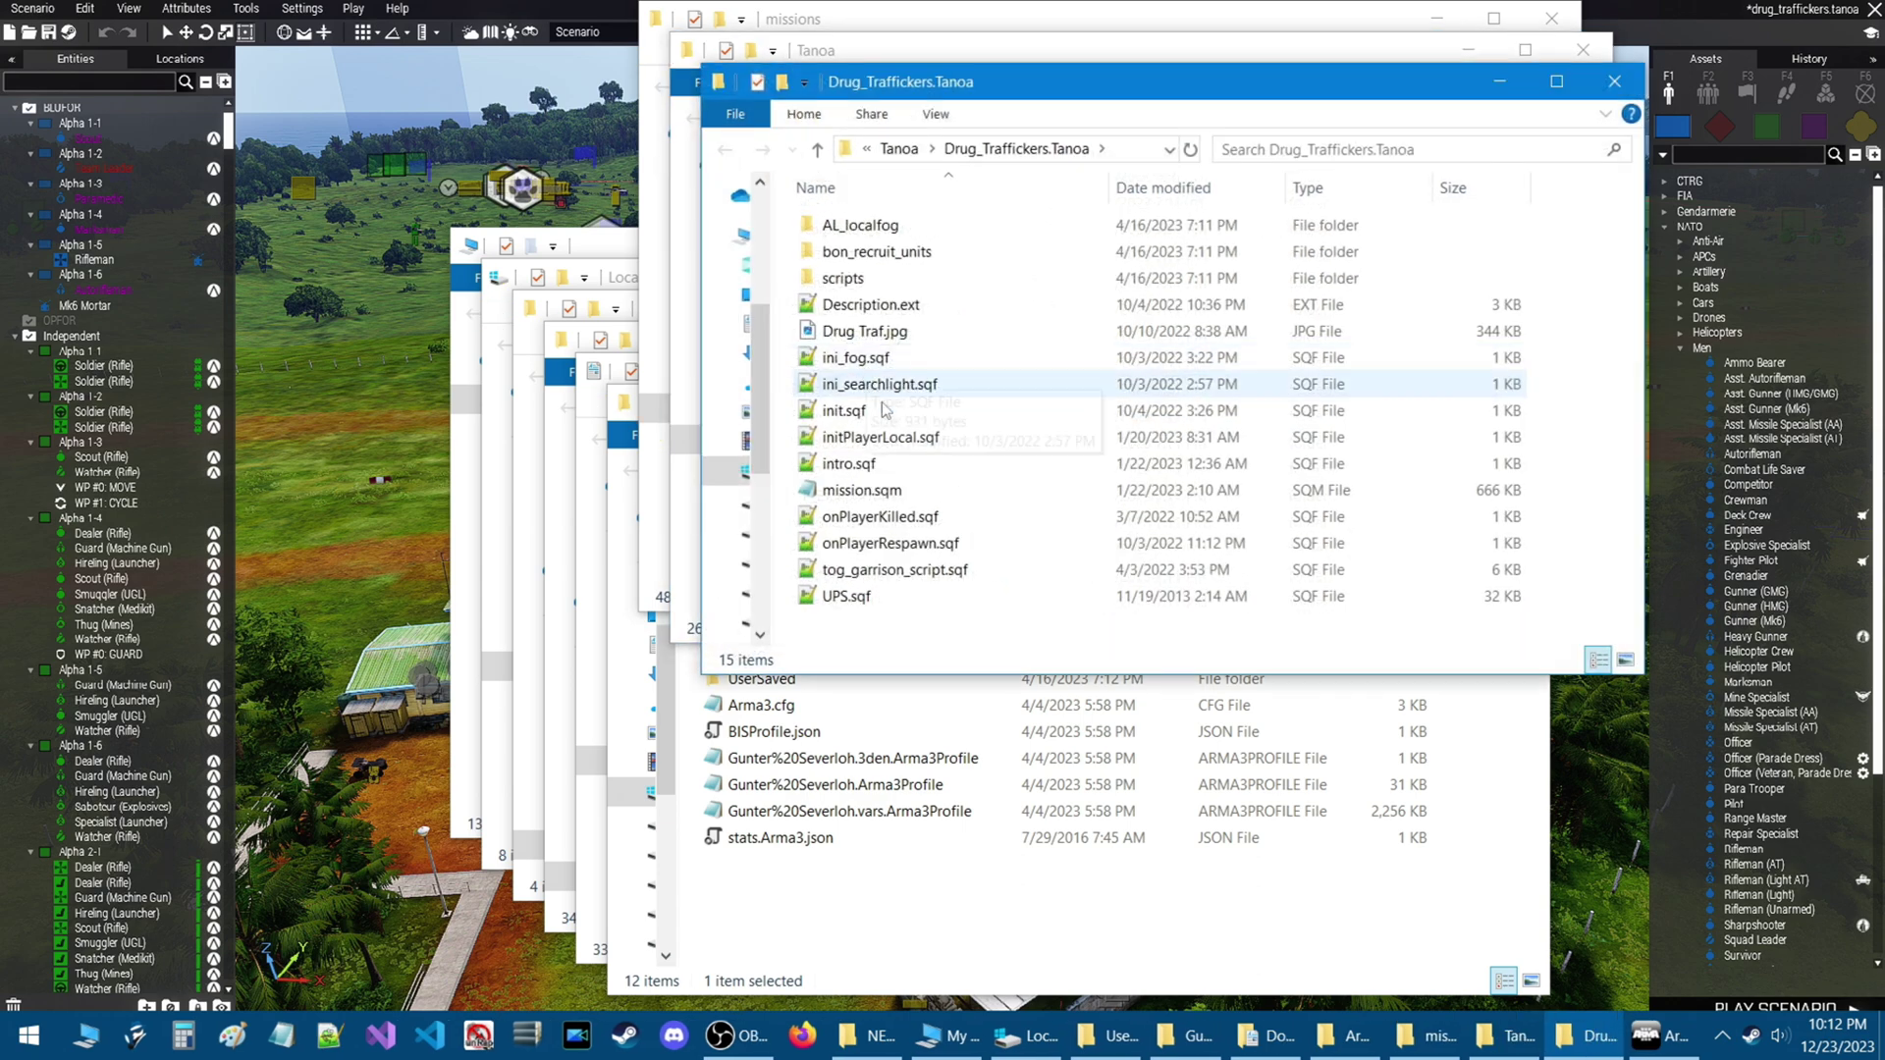
# Close all the cascaded folder windows from Drug_Traffickers.Tanoa back to My Computer
pyautogui.click(1614, 81)
pyautogui.click(1583, 50)
pyautogui.click(1551, 19)
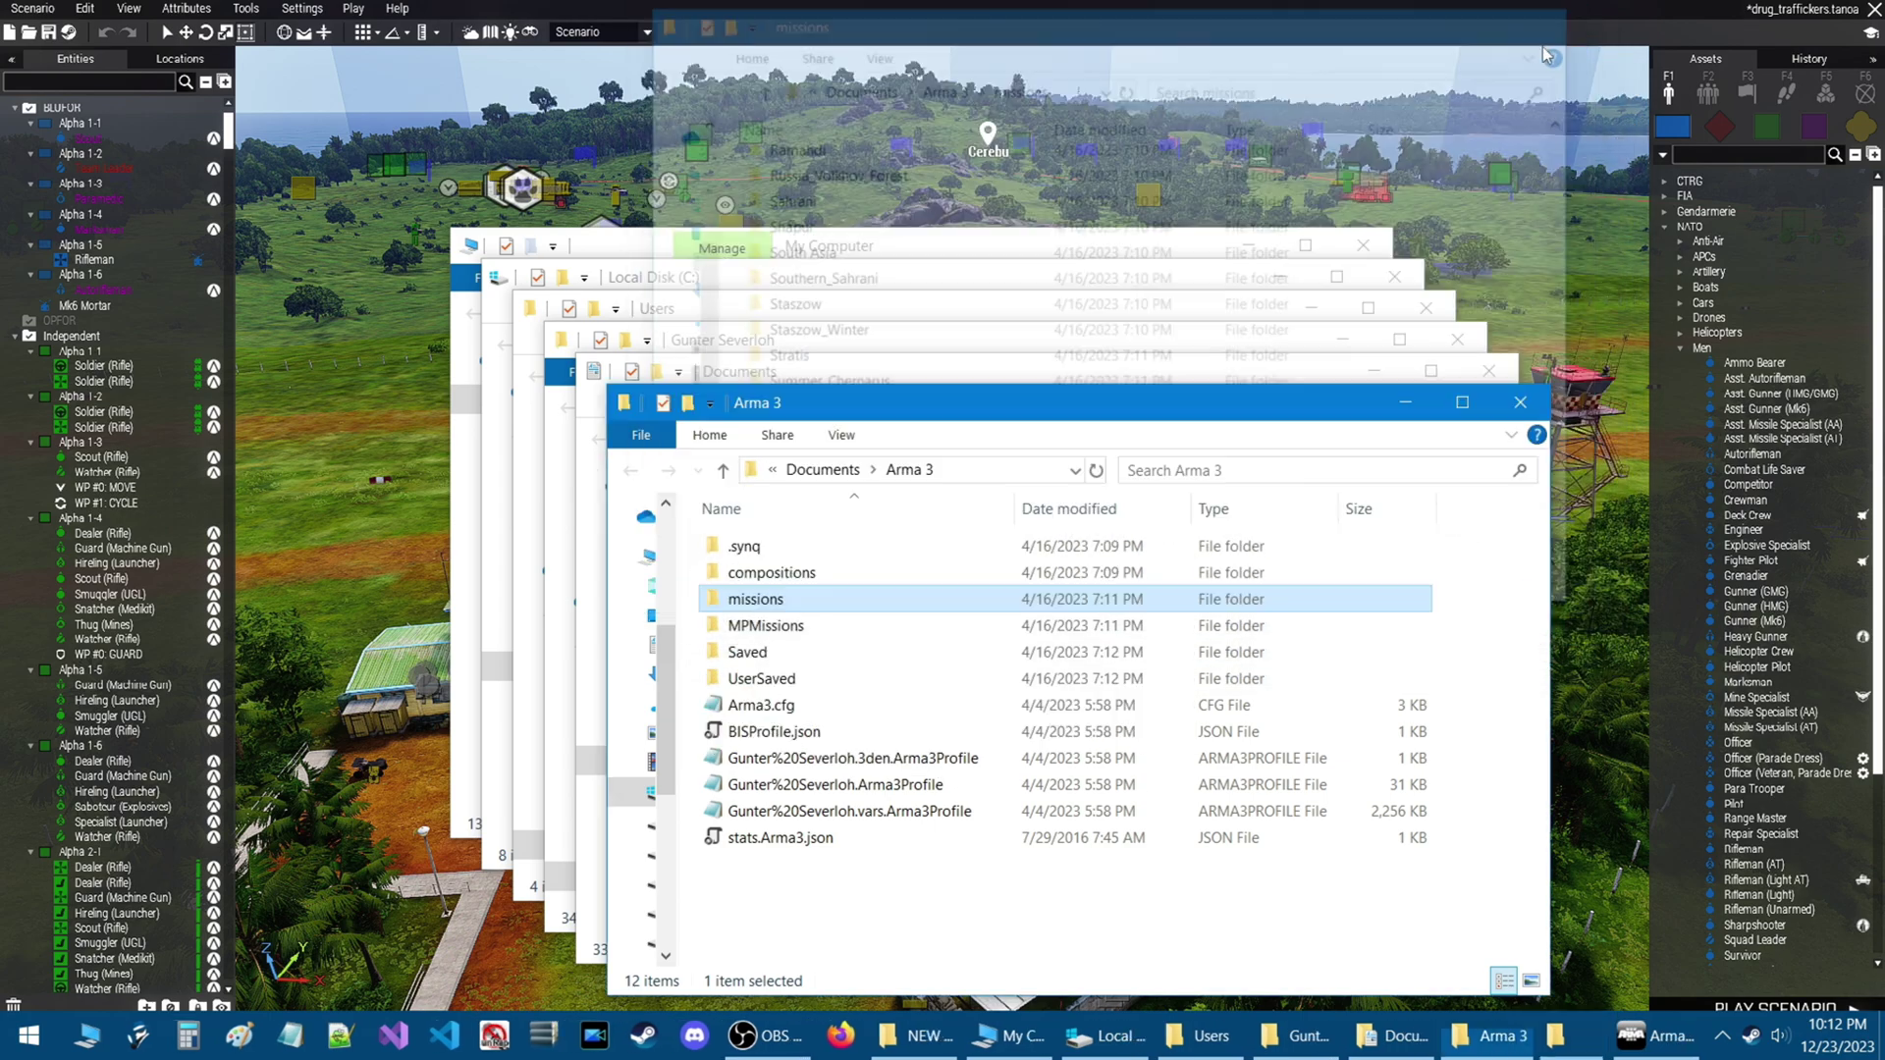
pyautogui.click(1519, 404)
pyautogui.click(1488, 372)
pyautogui.click(1457, 339)
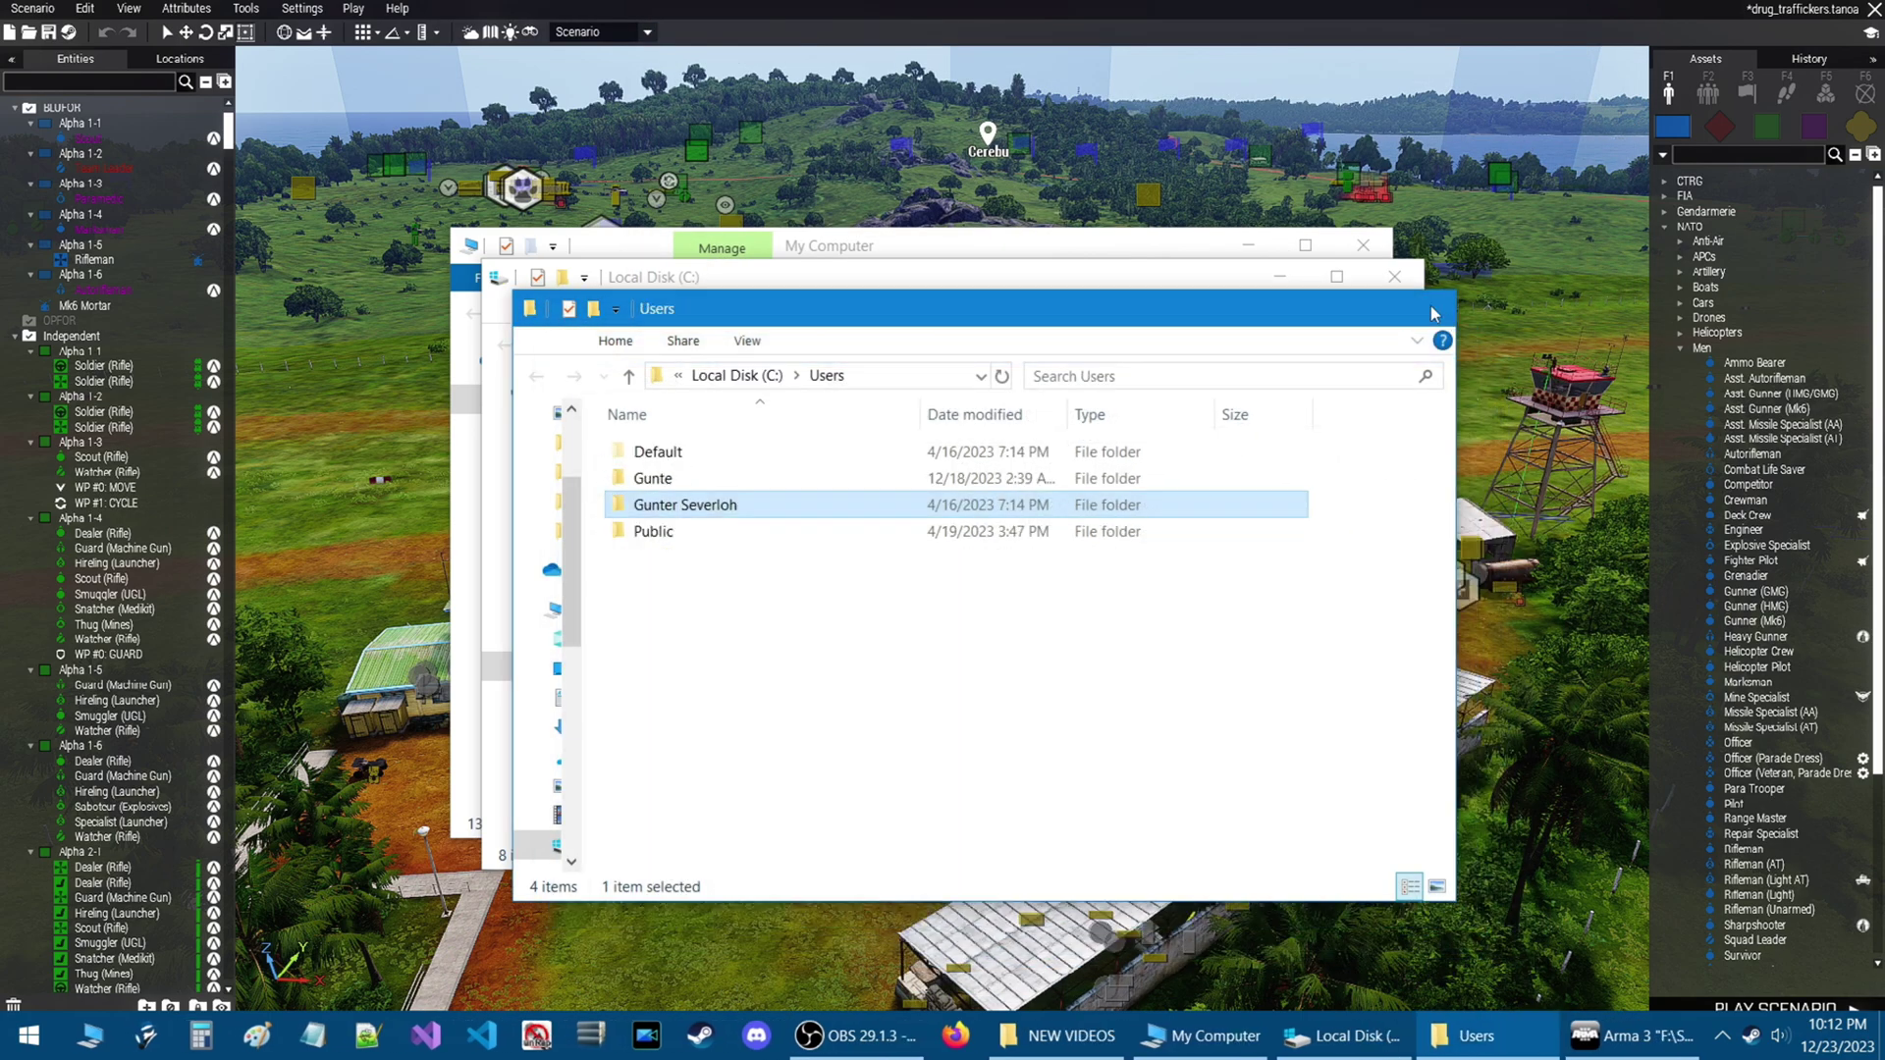
pyautogui.click(1426, 308)
pyautogui.click(1394, 276)
pyautogui.click(1363, 244)
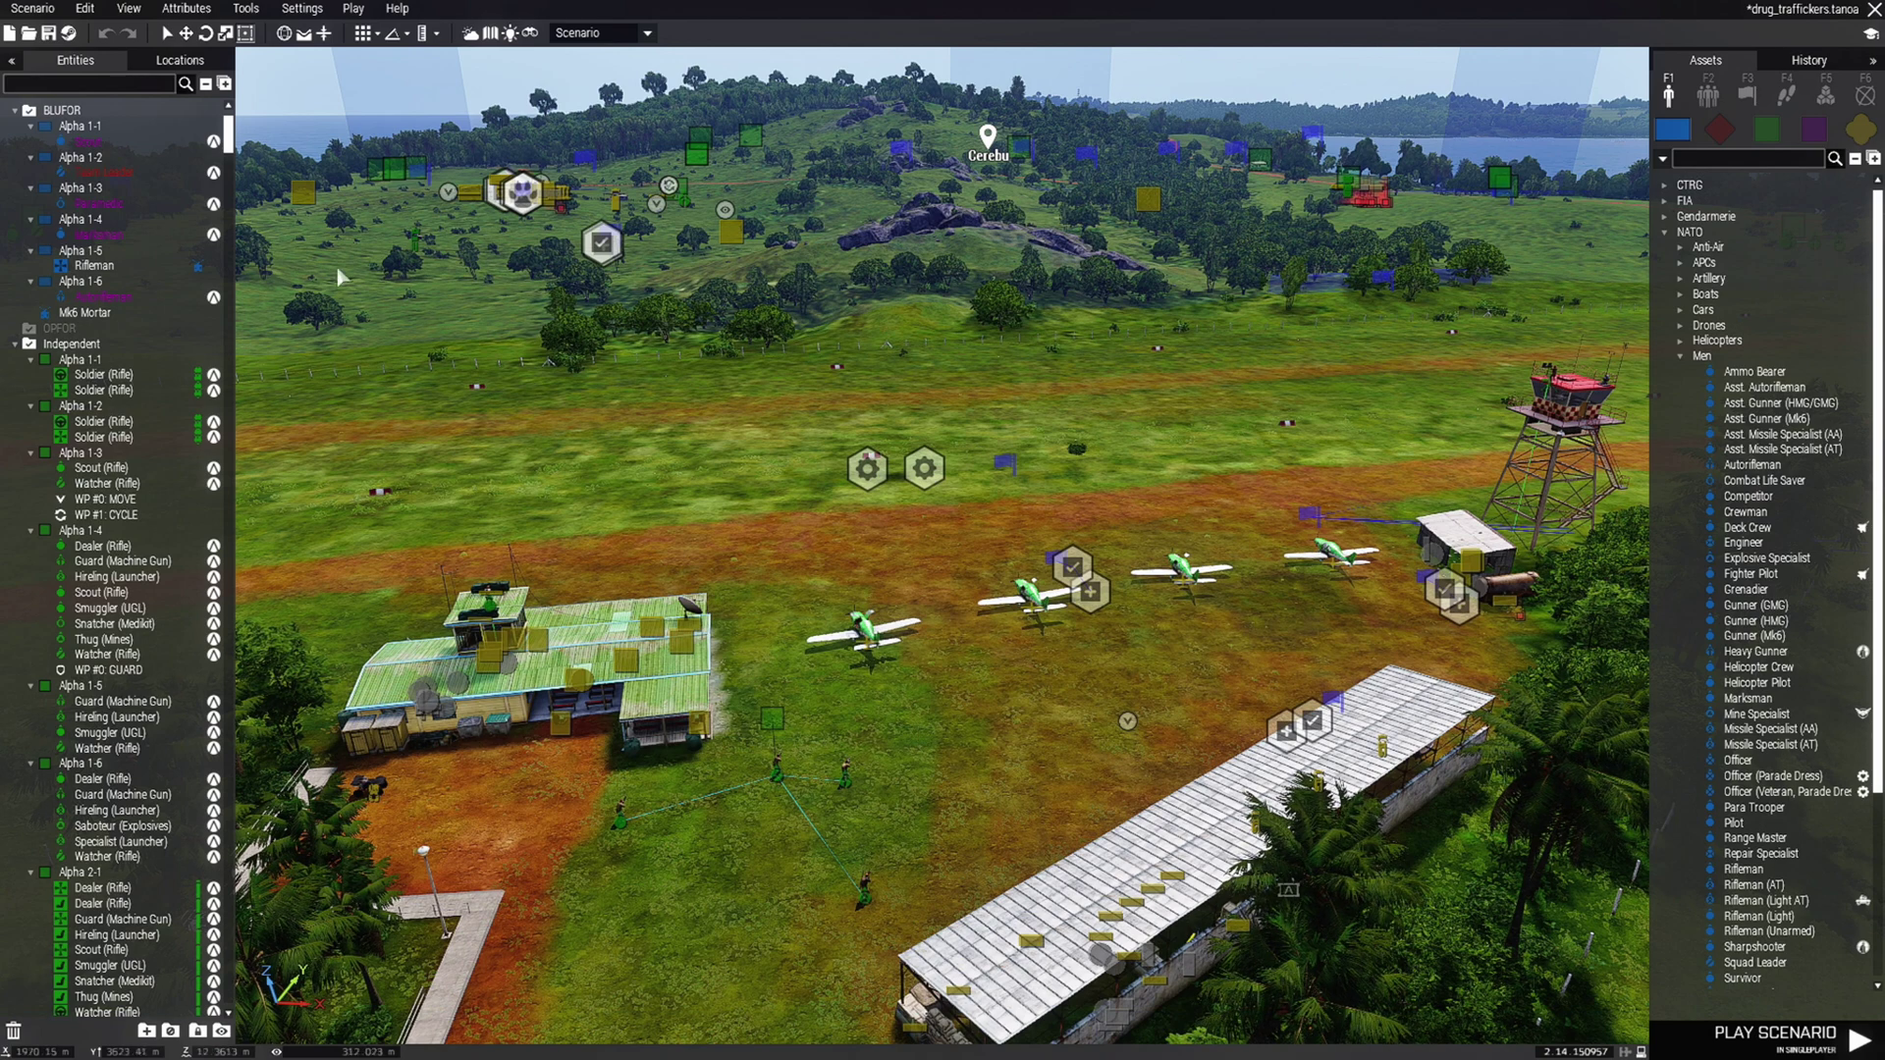
# Open the scenario folder of the loaded drug_traffickers.tanoa mission directly from the editor
pyautogui.click(51, 12)
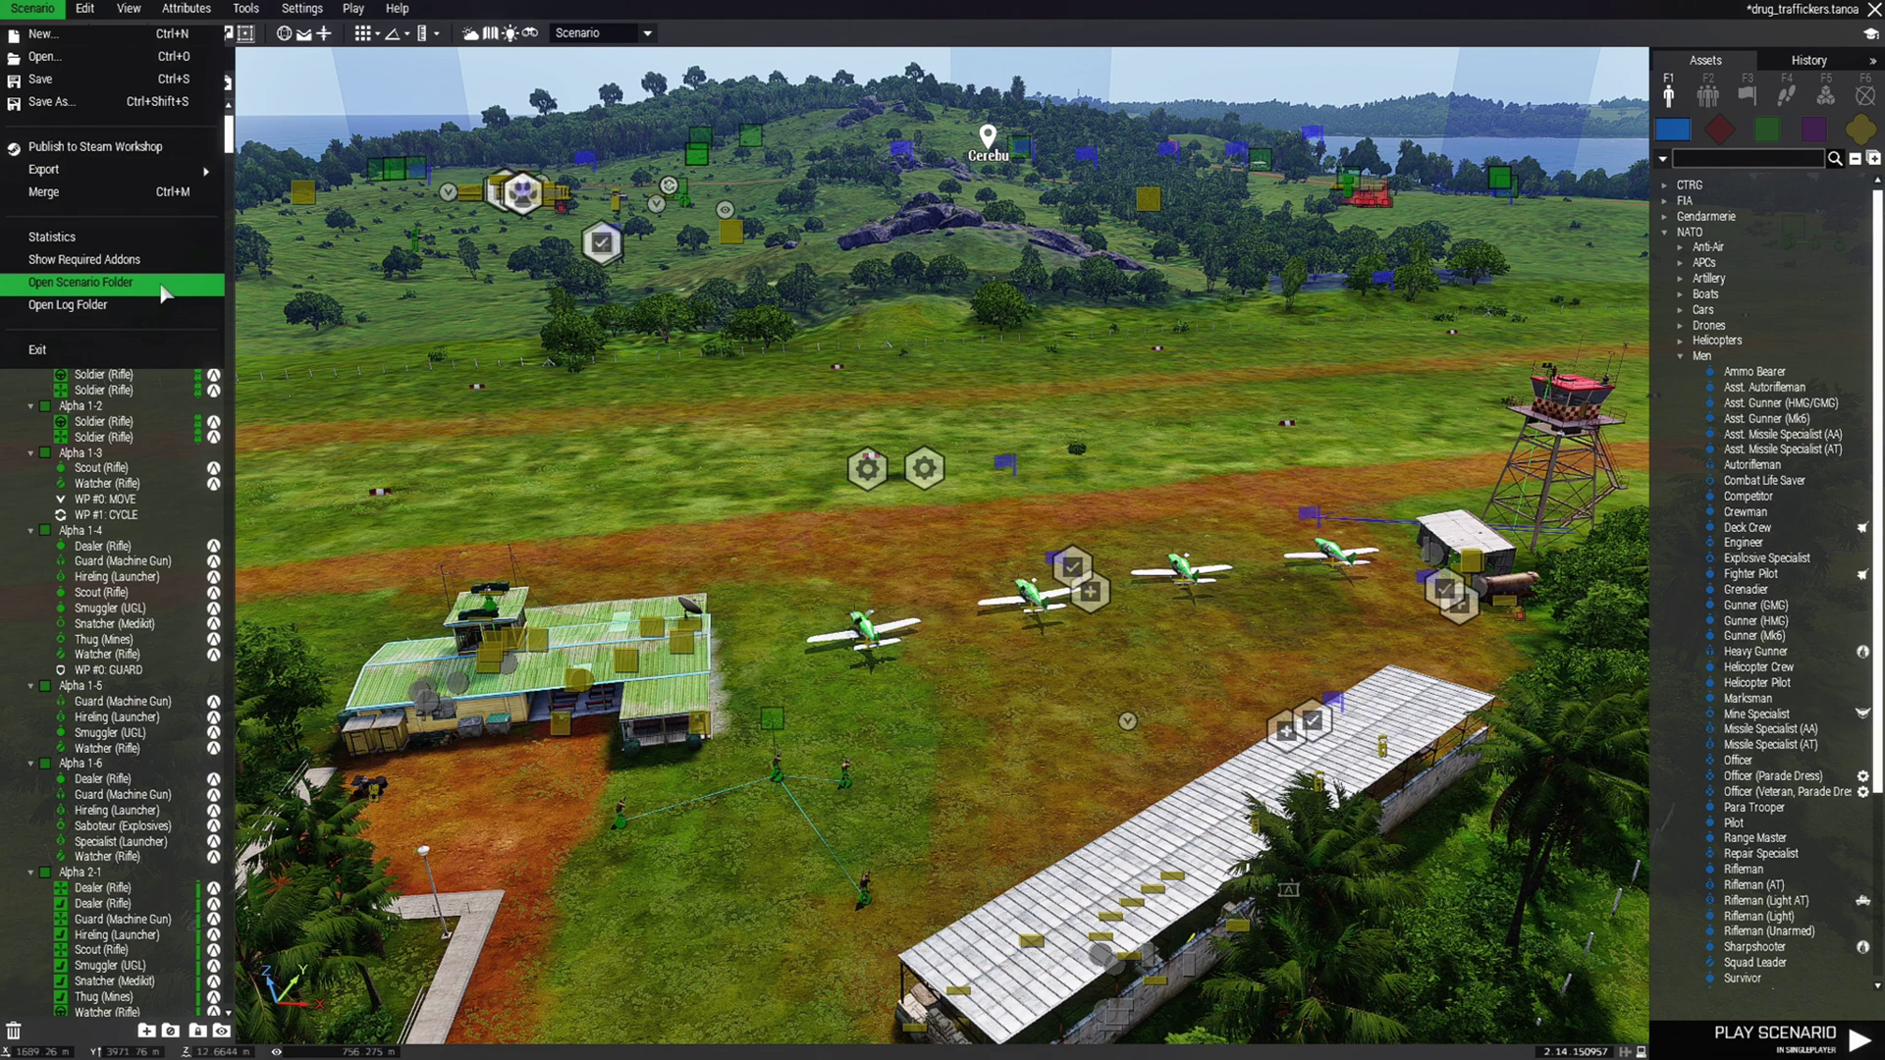
pyautogui.click(163, 287)
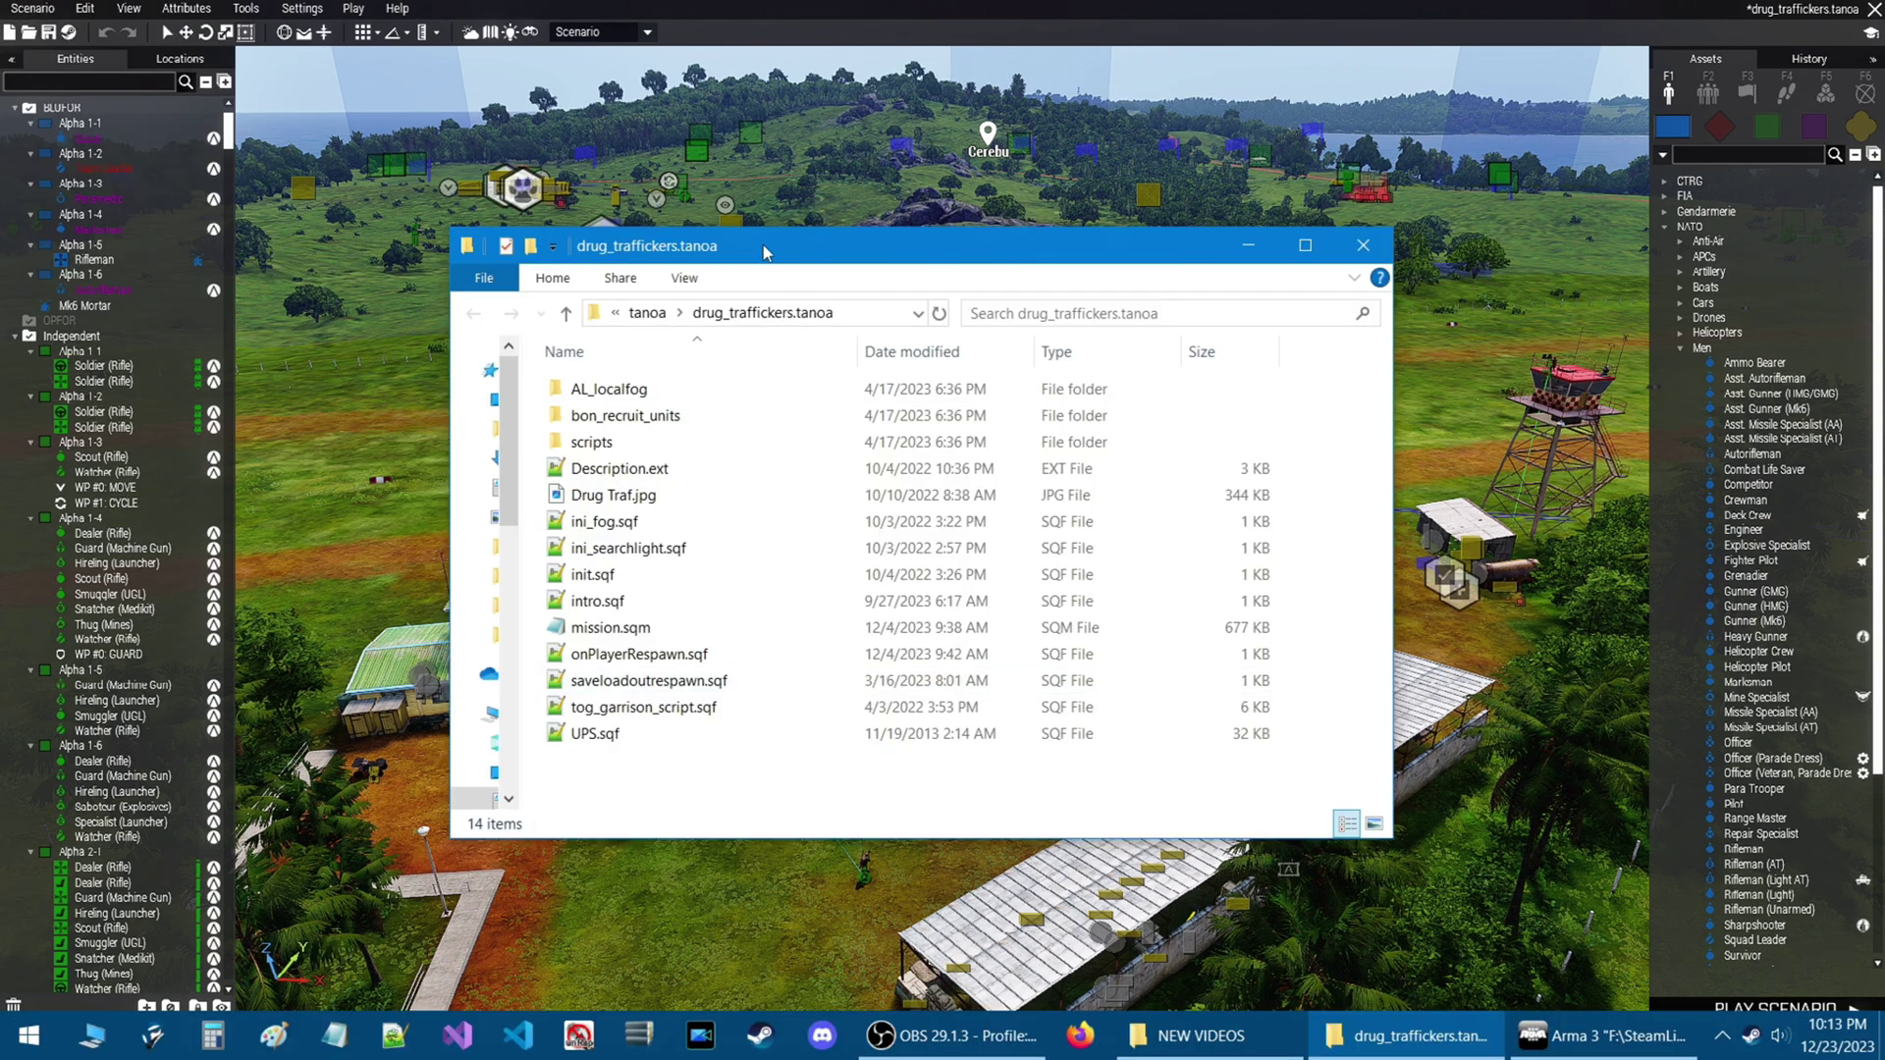
# Bring up the Arma 3 editor's list of missions to open, reverse its name order and sort it by terrain
pyautogui.moveTo(787, 245); pyautogui.dragTo(796, 248)
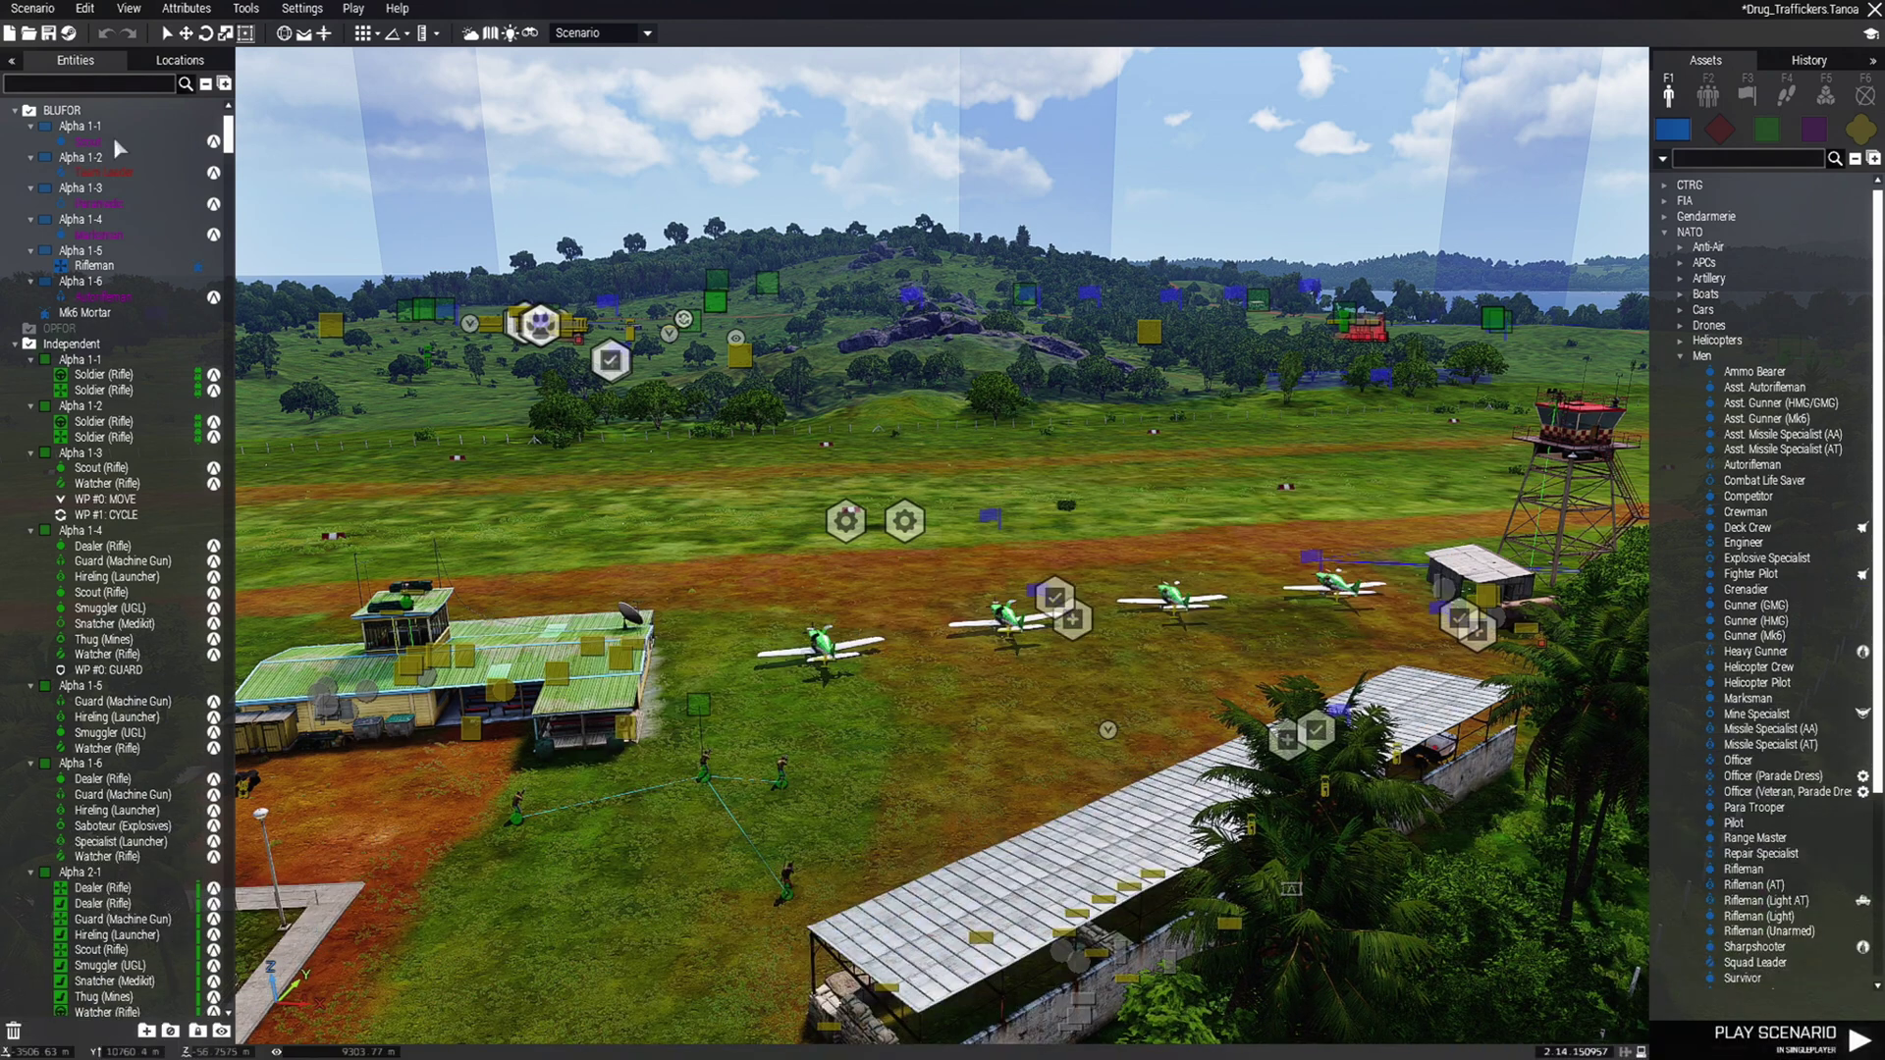
pyautogui.click(30, 33)
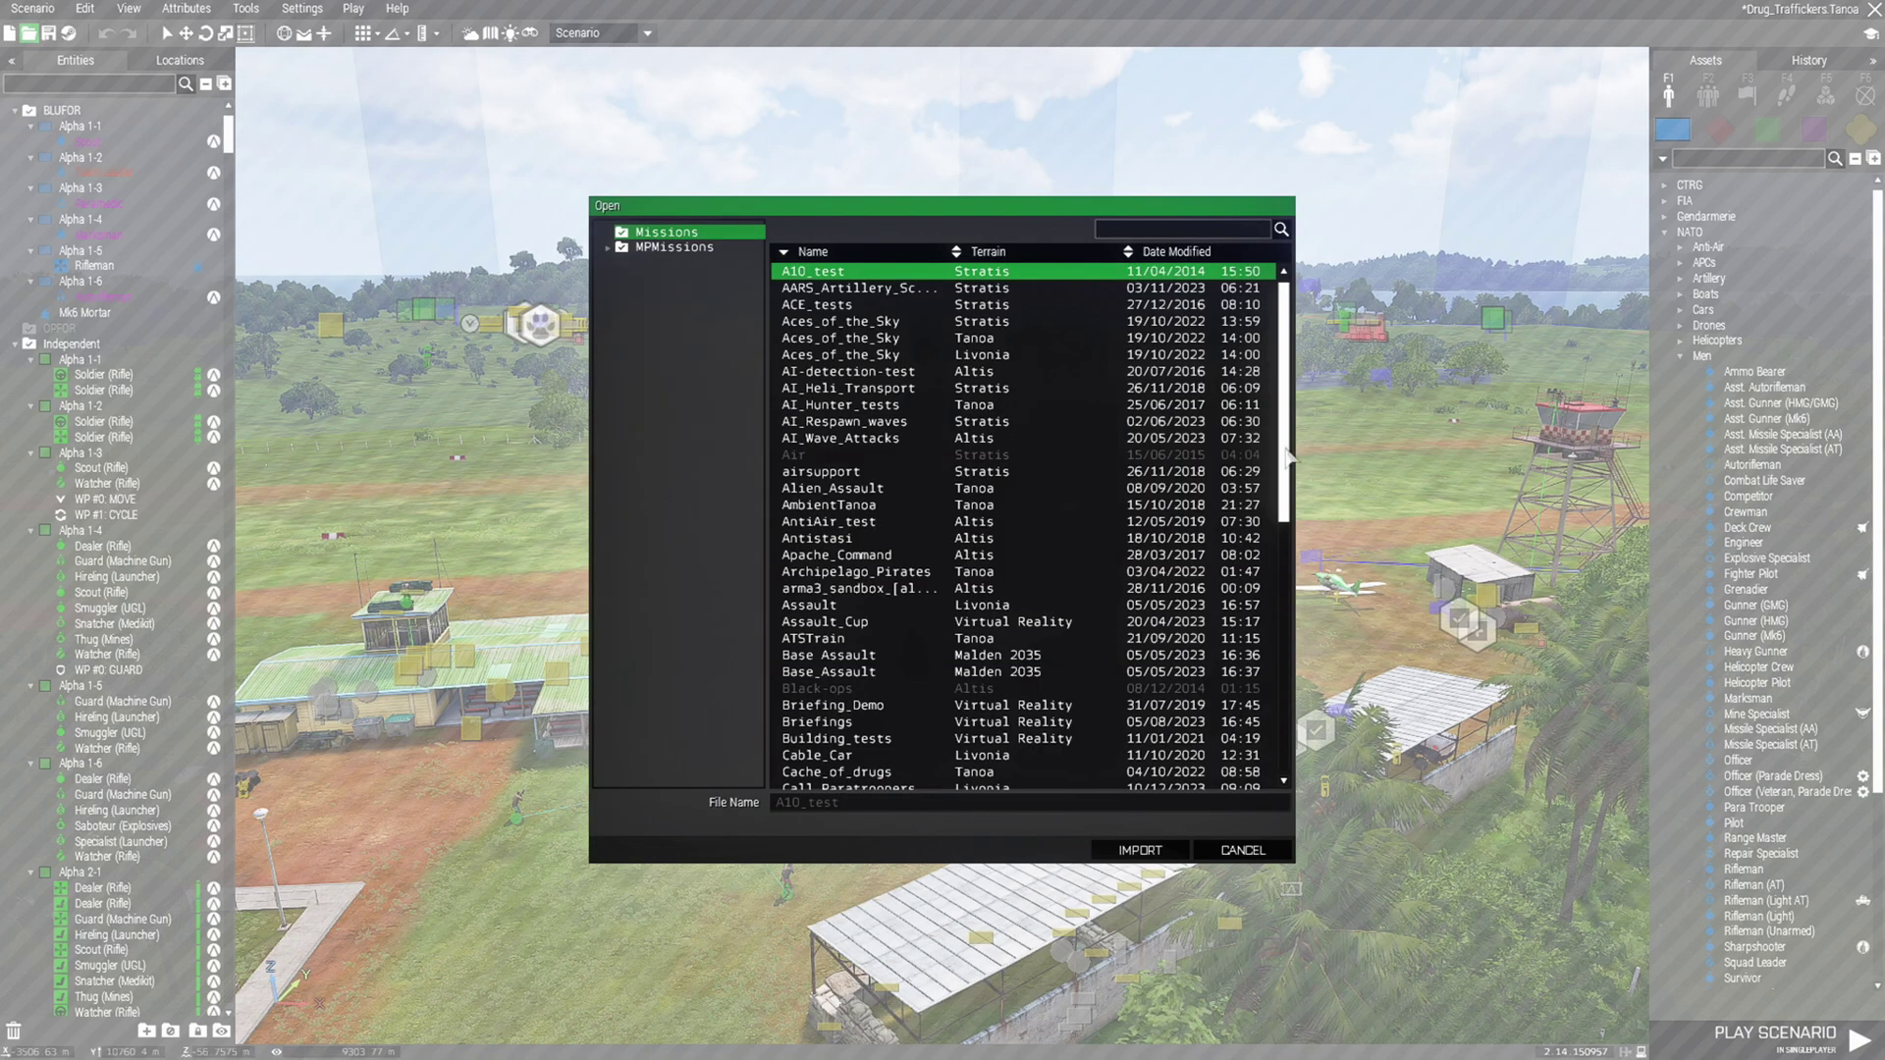
pyautogui.moveTo(1284, 454); pyautogui.dragTo(840, 334)
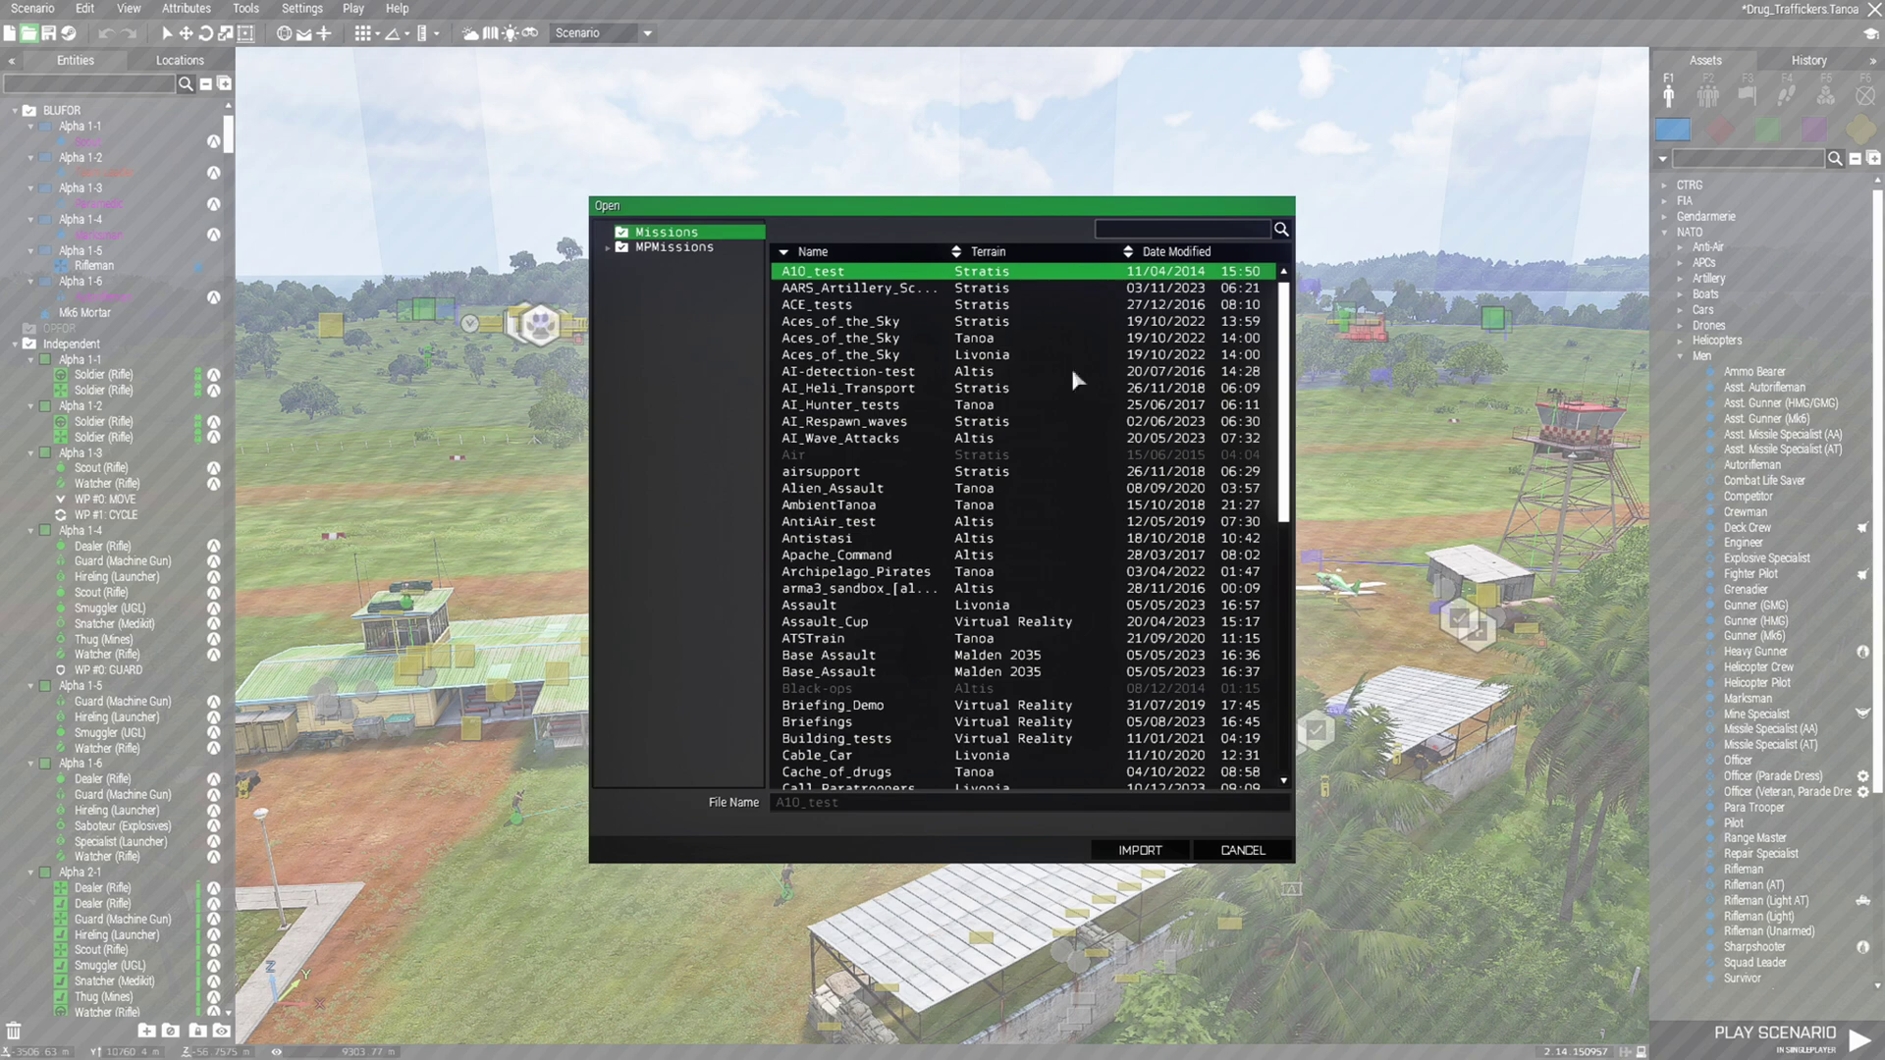
pyautogui.click(846, 251)
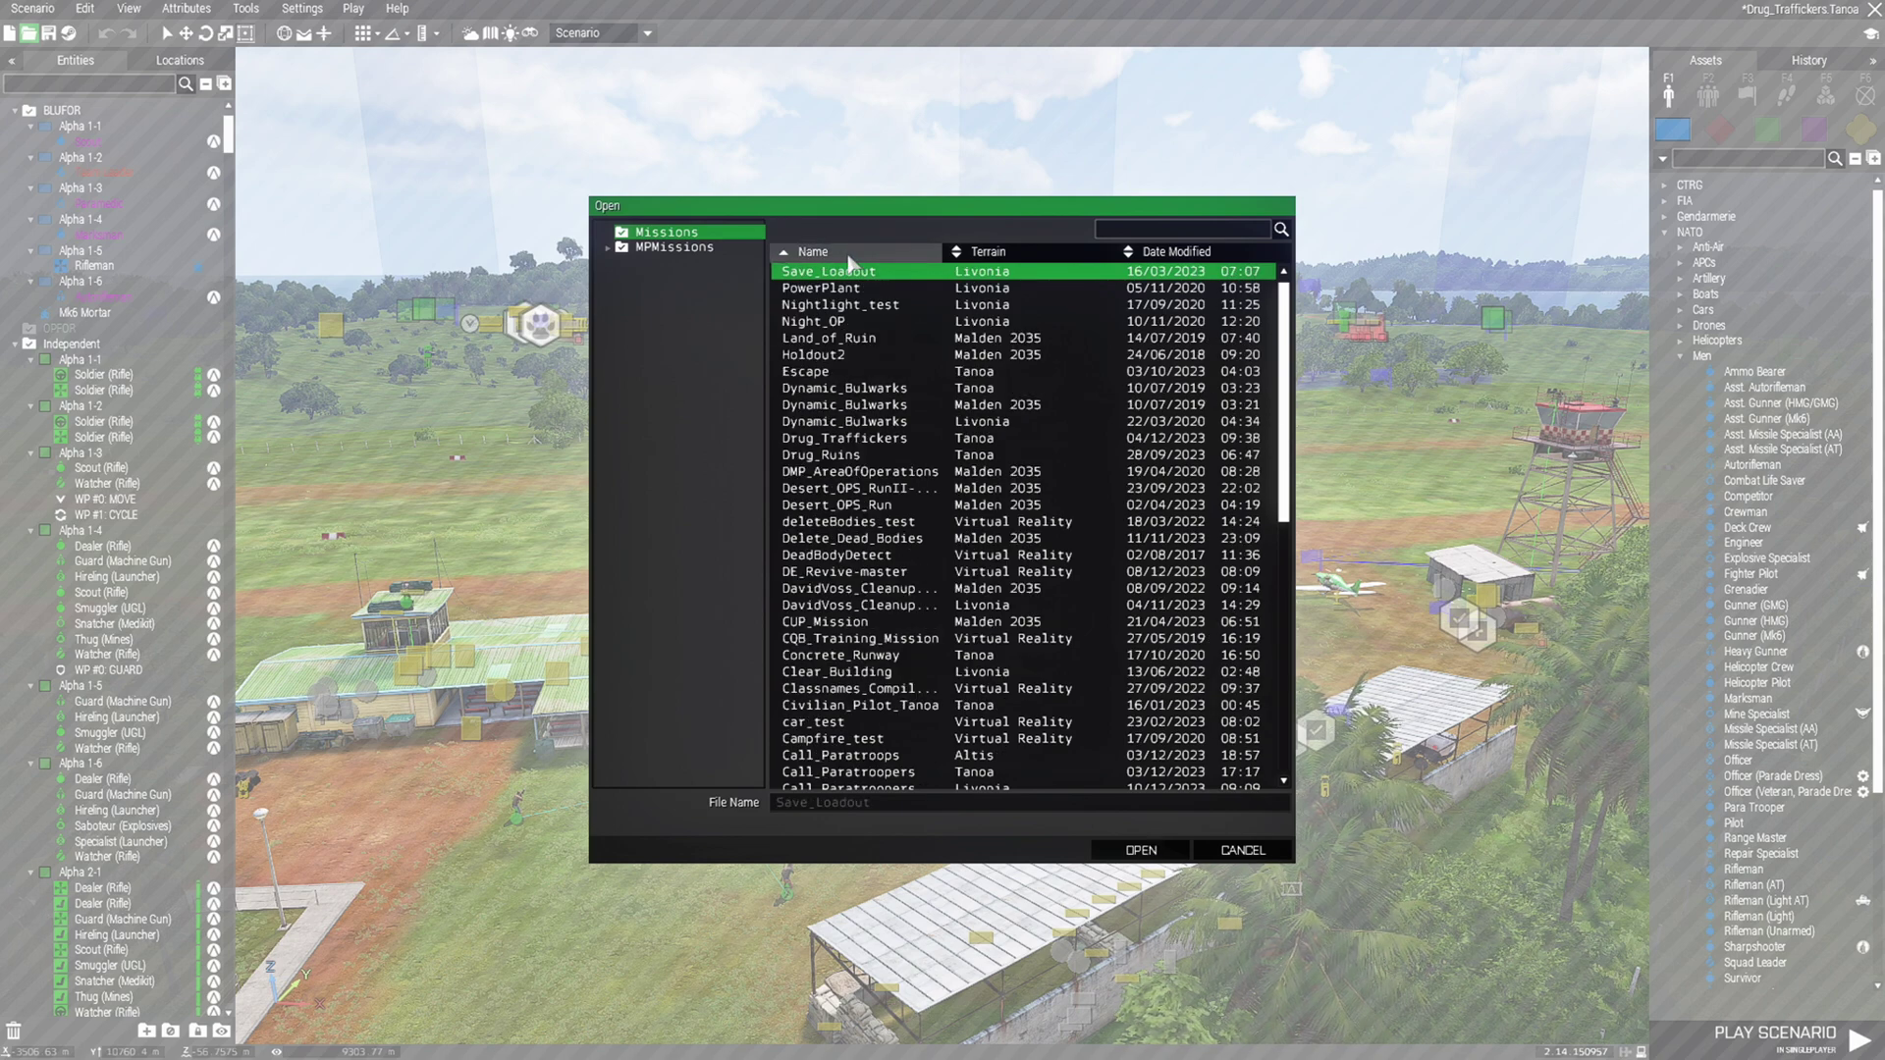
pyautogui.click(1011, 251)
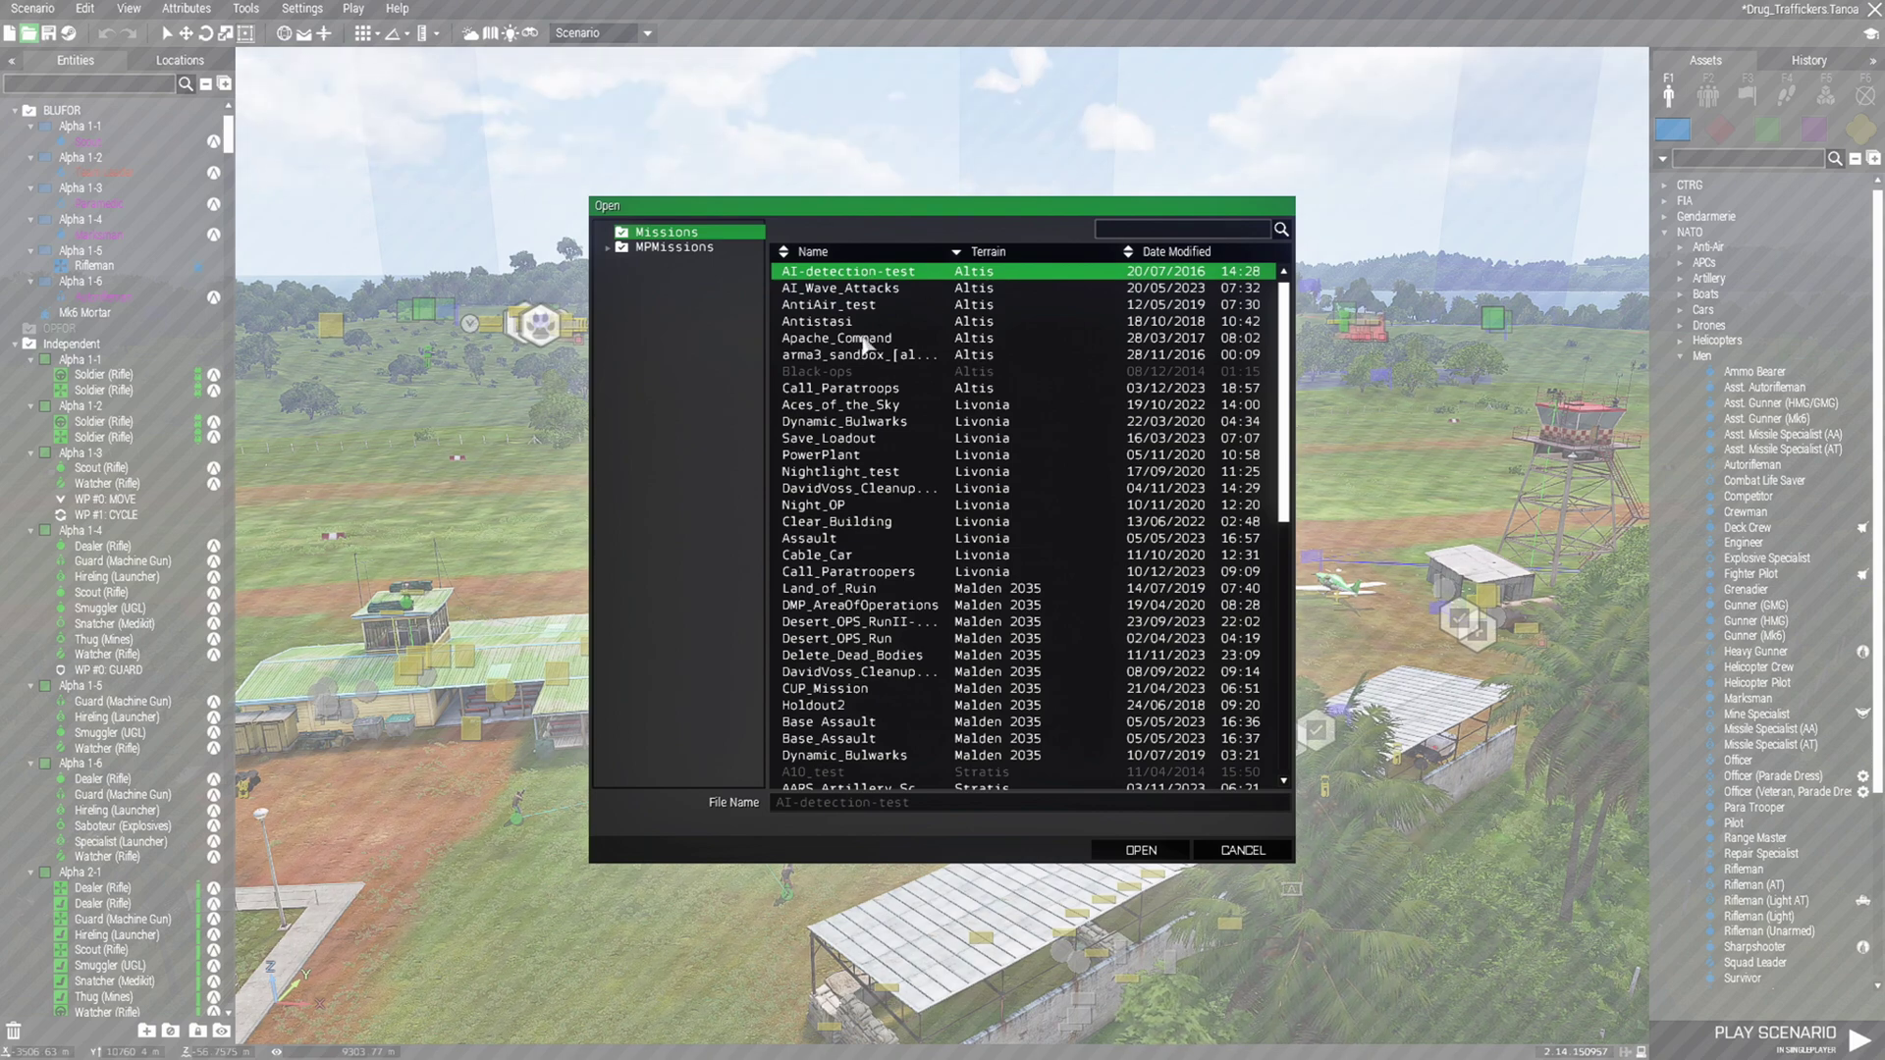
pyautogui.scroll(-2, 1302, 442)
pyautogui.scroll(2, 1301, 443)
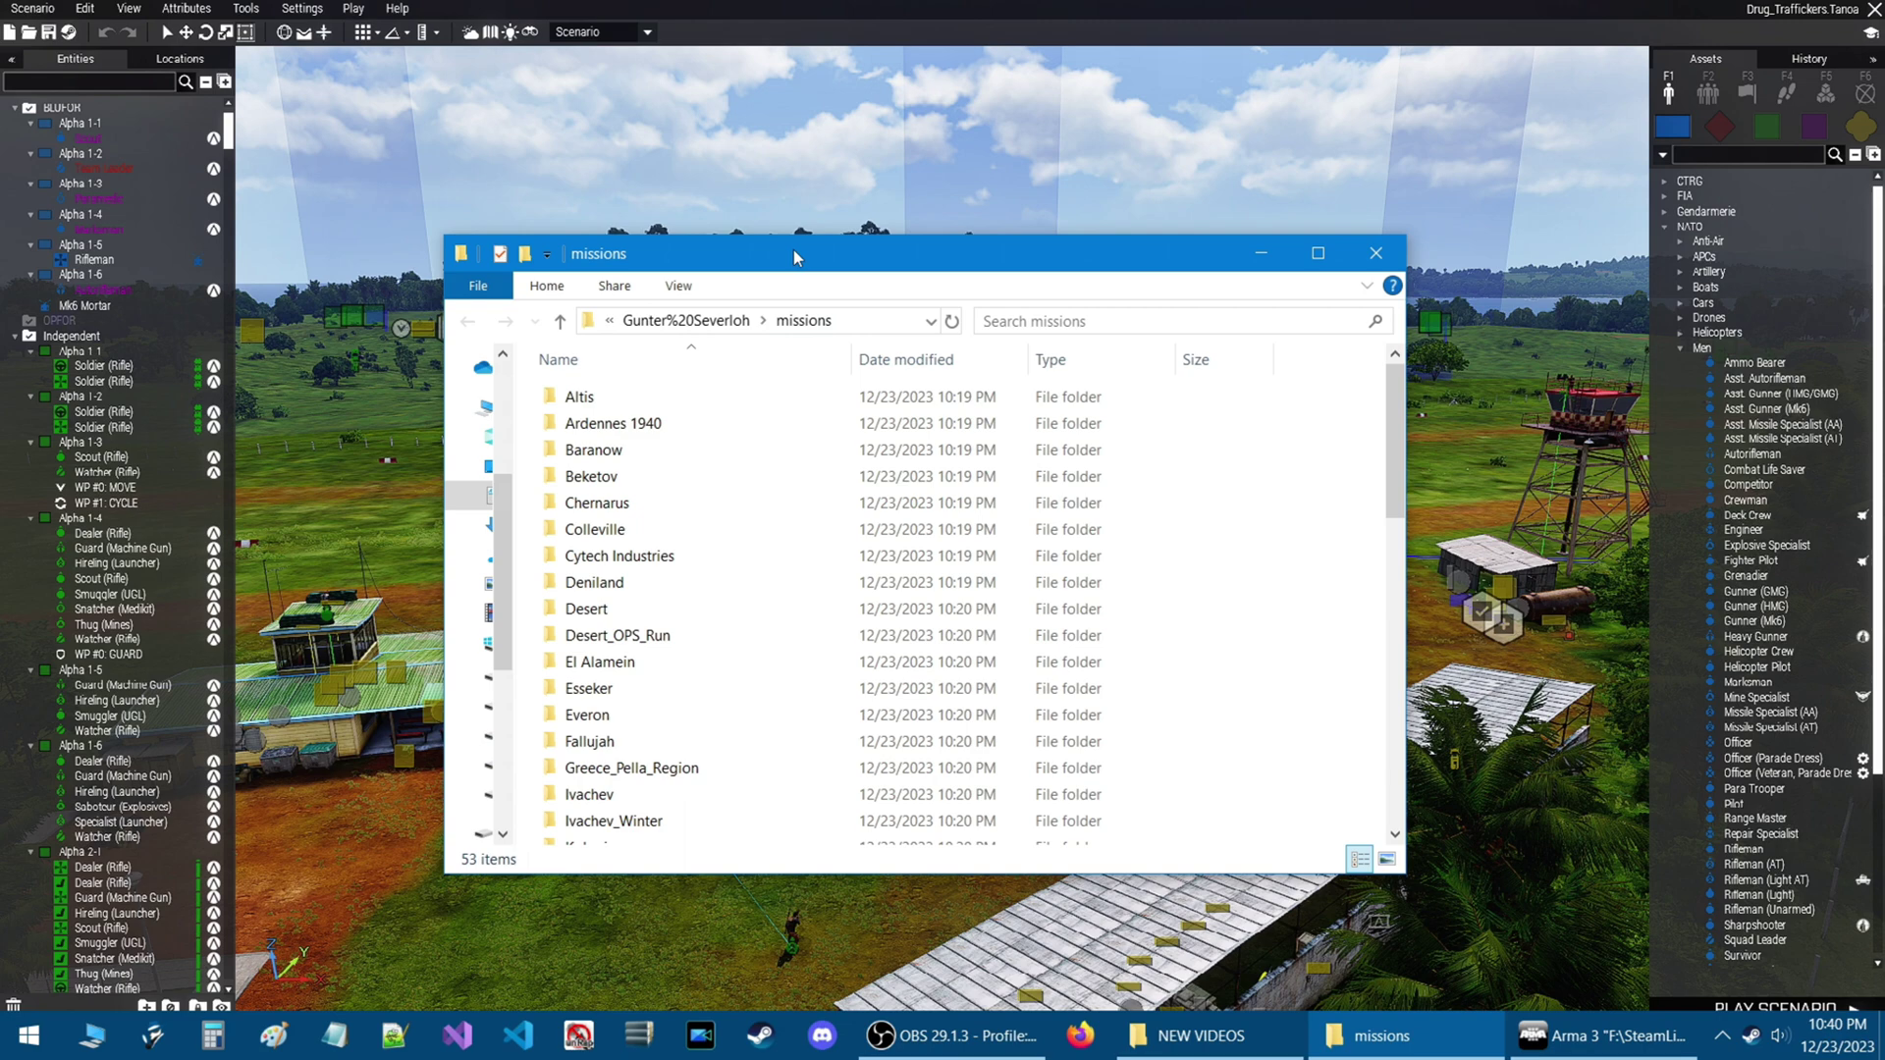
# Find the Drug_Traffickers.Tanoa scenario inside the Tanoa folder of the missions folder, and close the Tanoa folder
pyautogui.moveTo(793, 254); pyautogui.dragTo(800, 249)
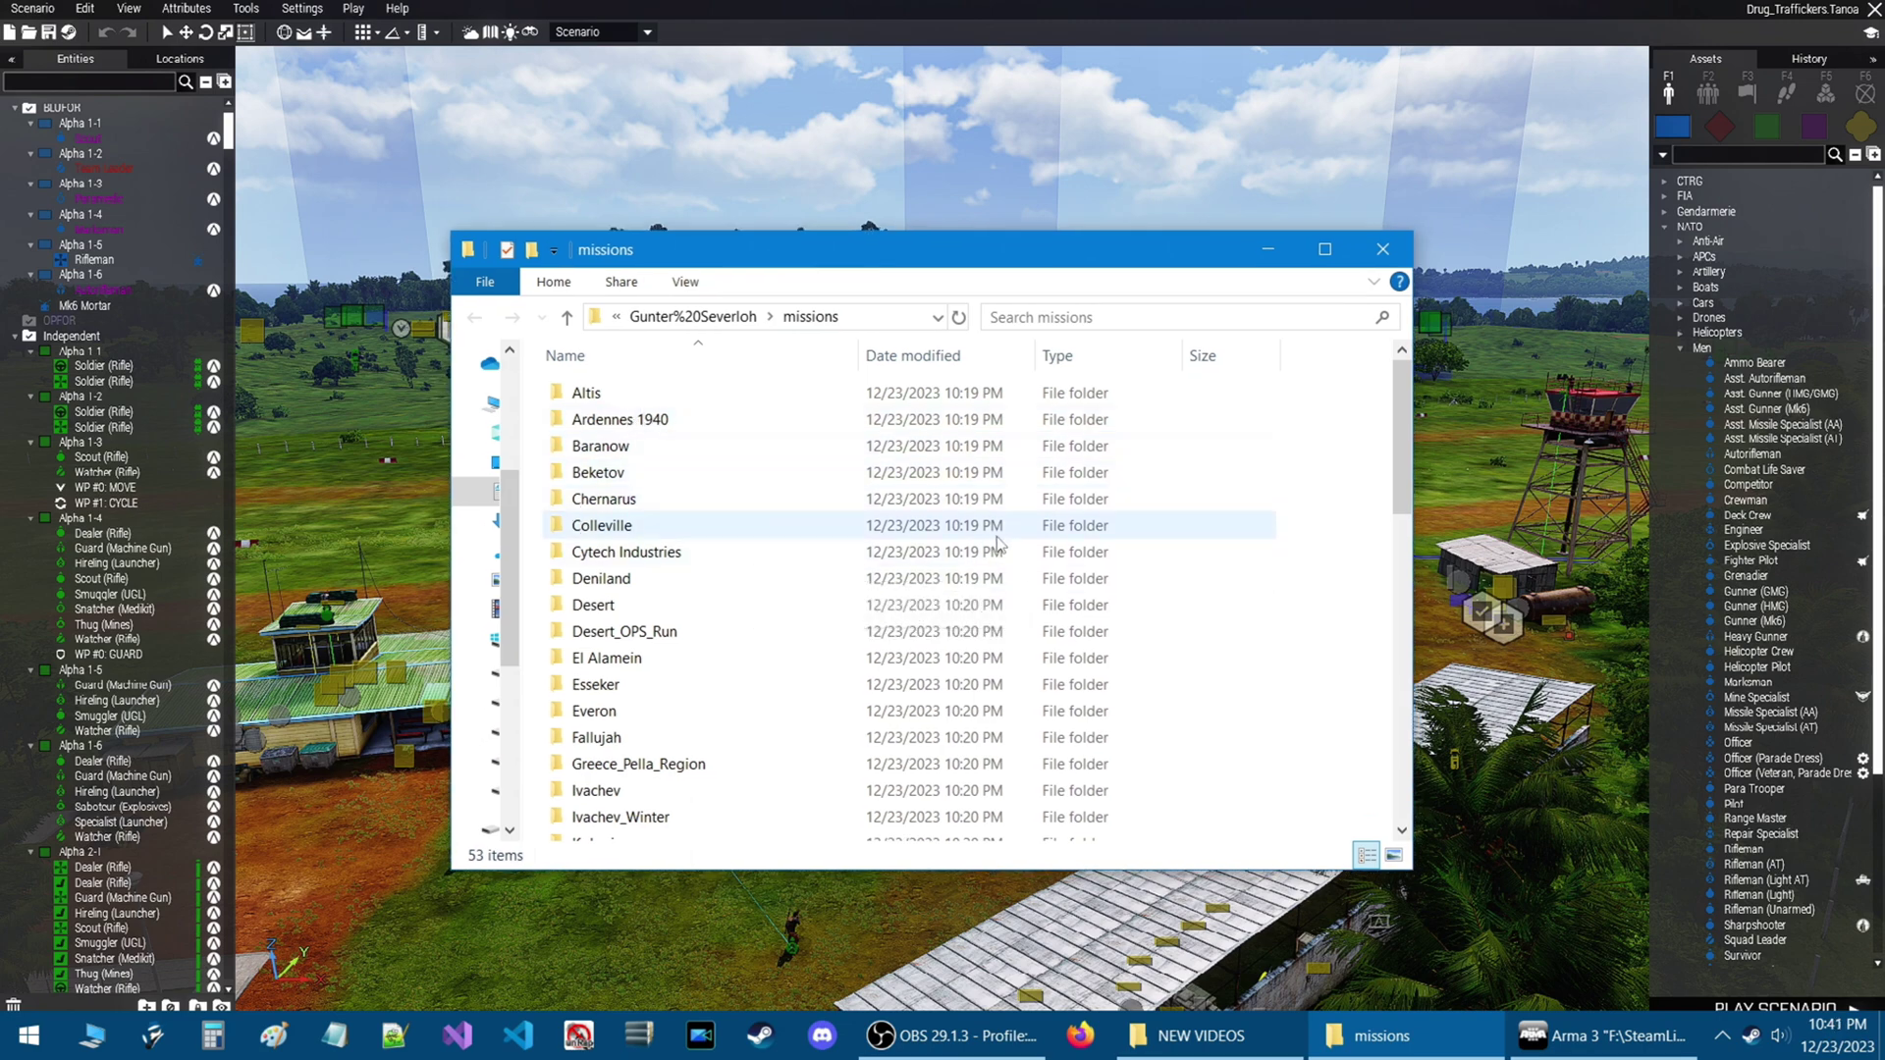
pyautogui.moveTo(1404, 490); pyautogui.dragTo(1401, 462)
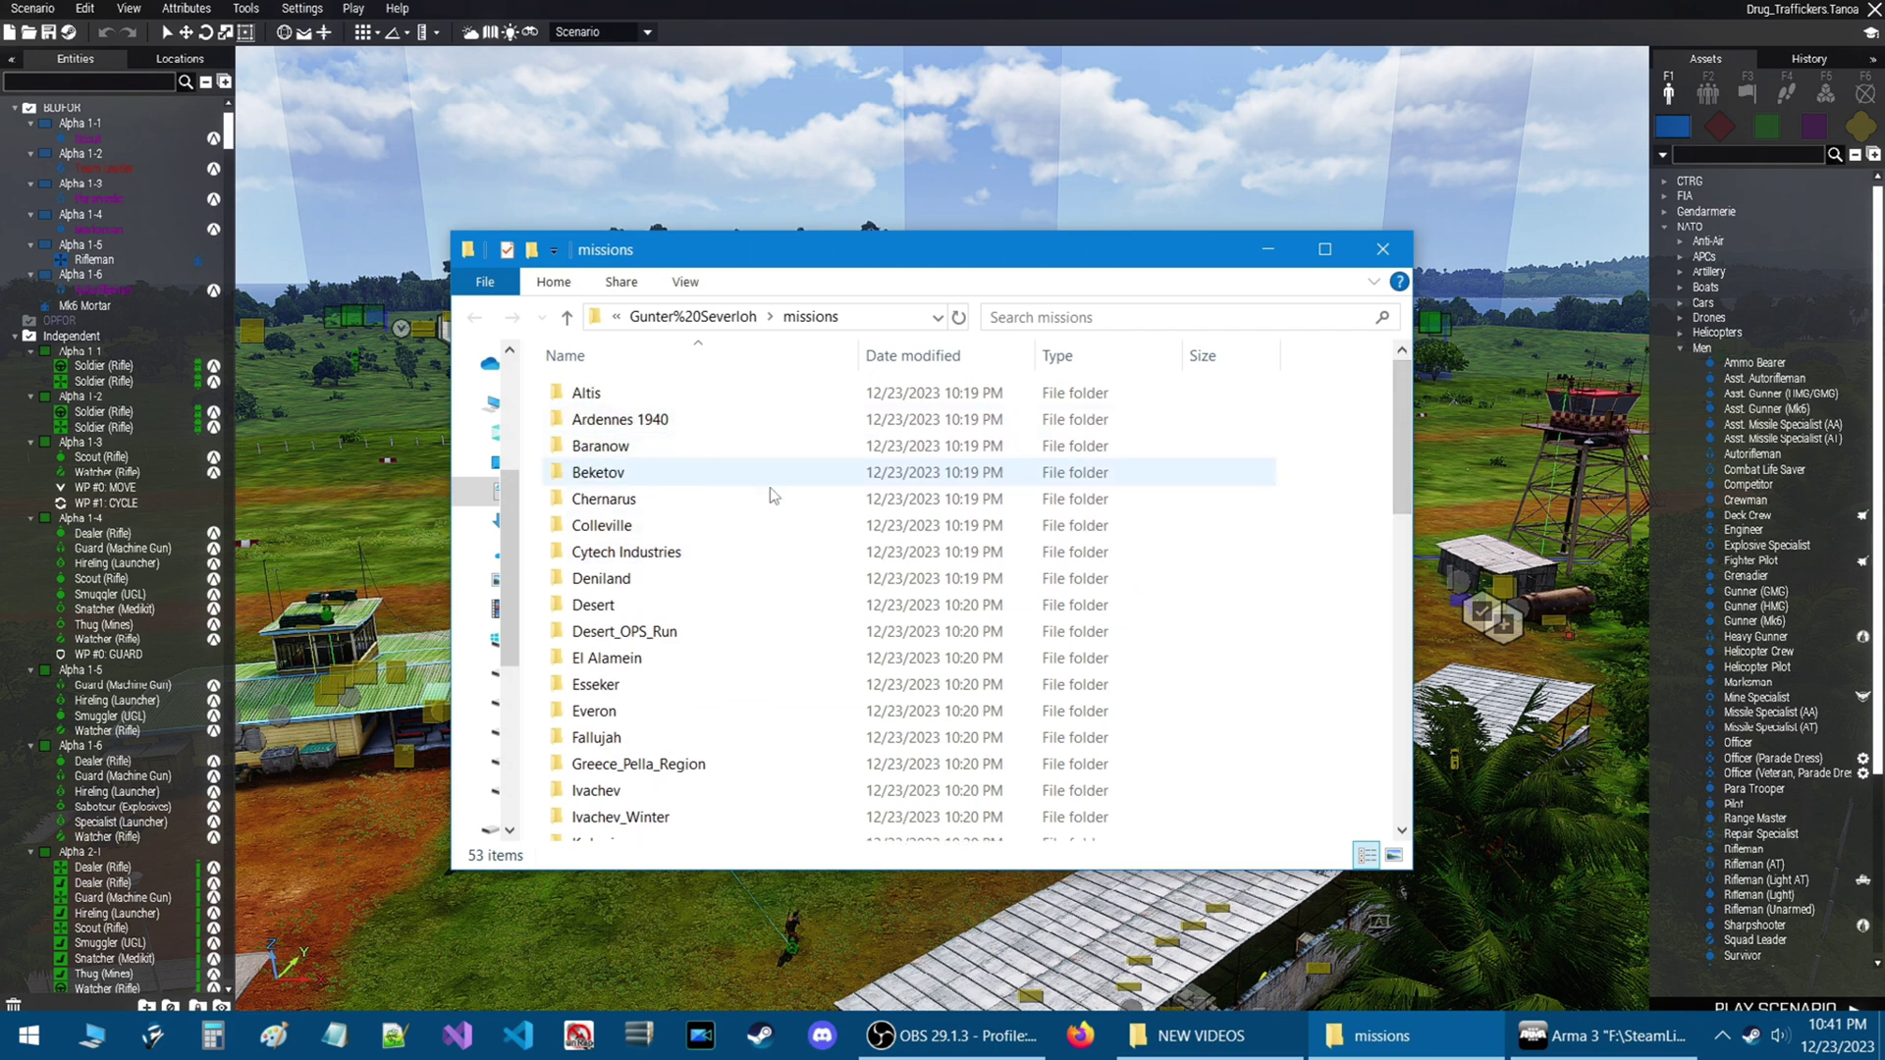
pyautogui.scroll(-5, 764, 505)
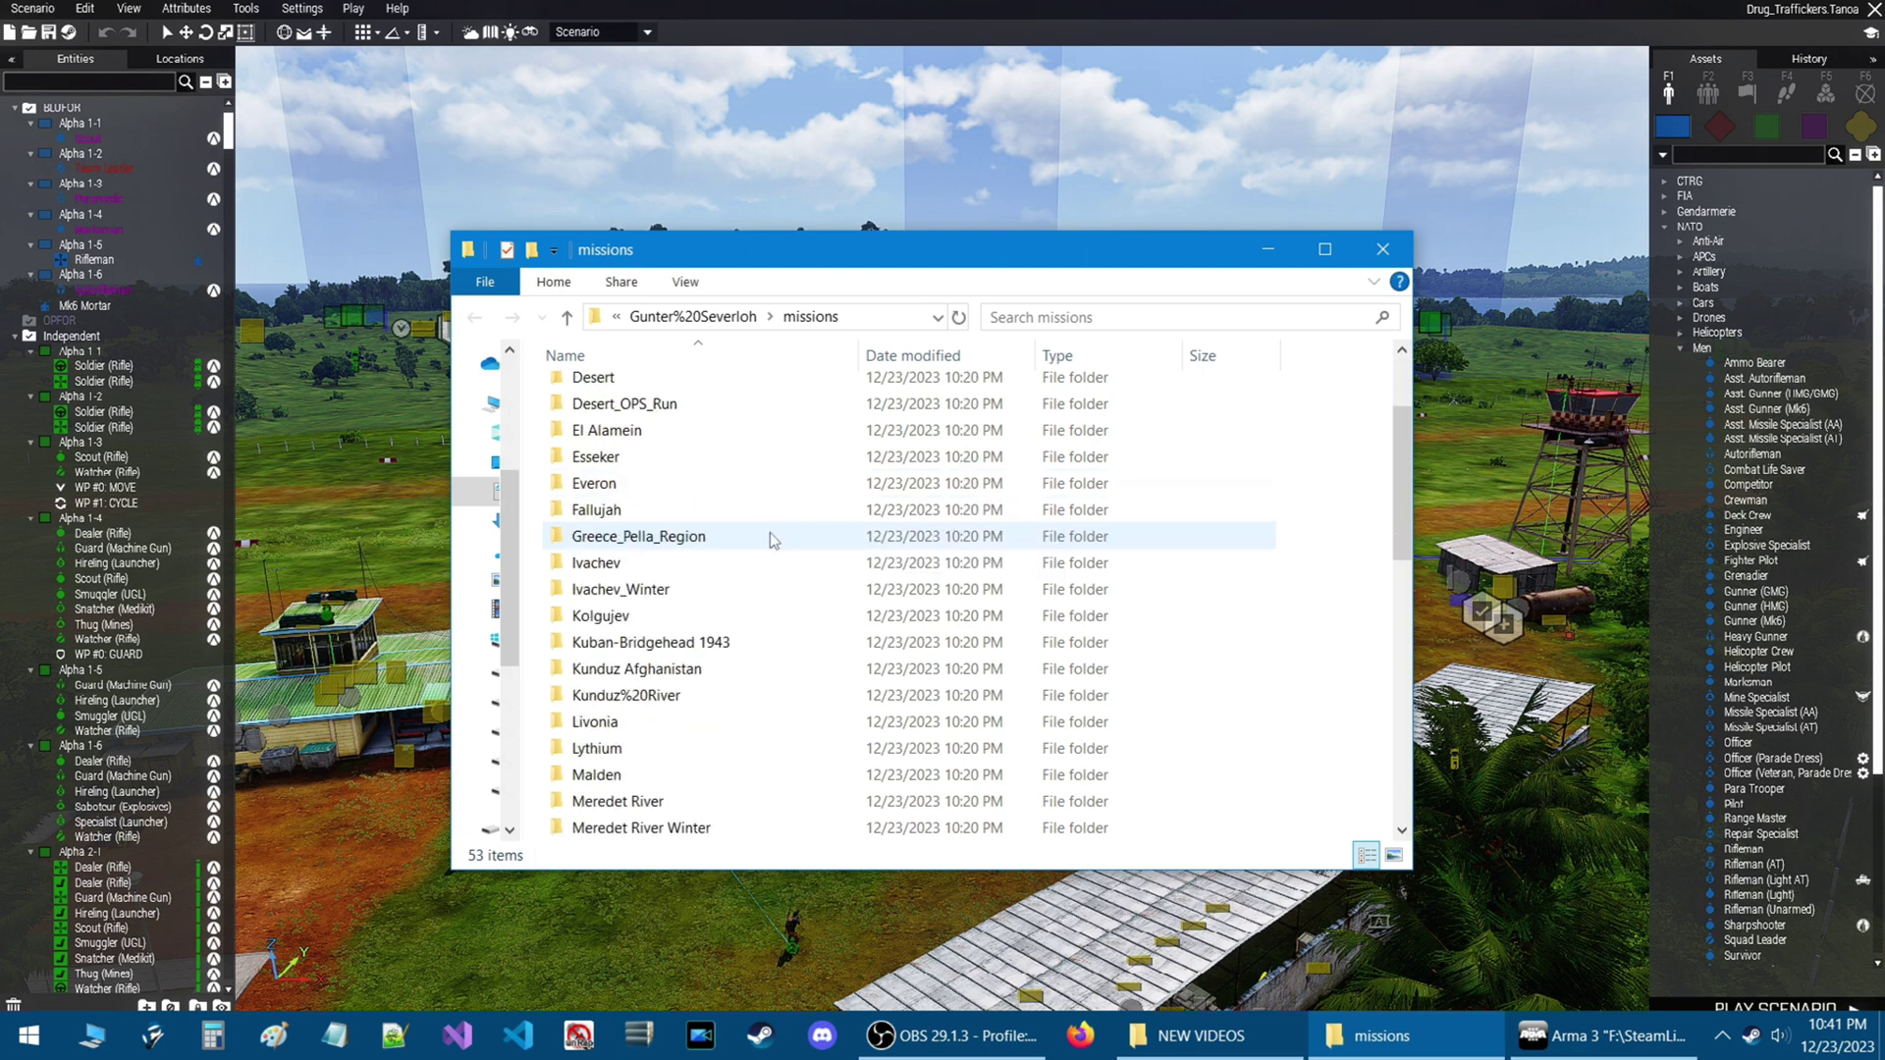
pyautogui.scroll(-6, 757, 554)
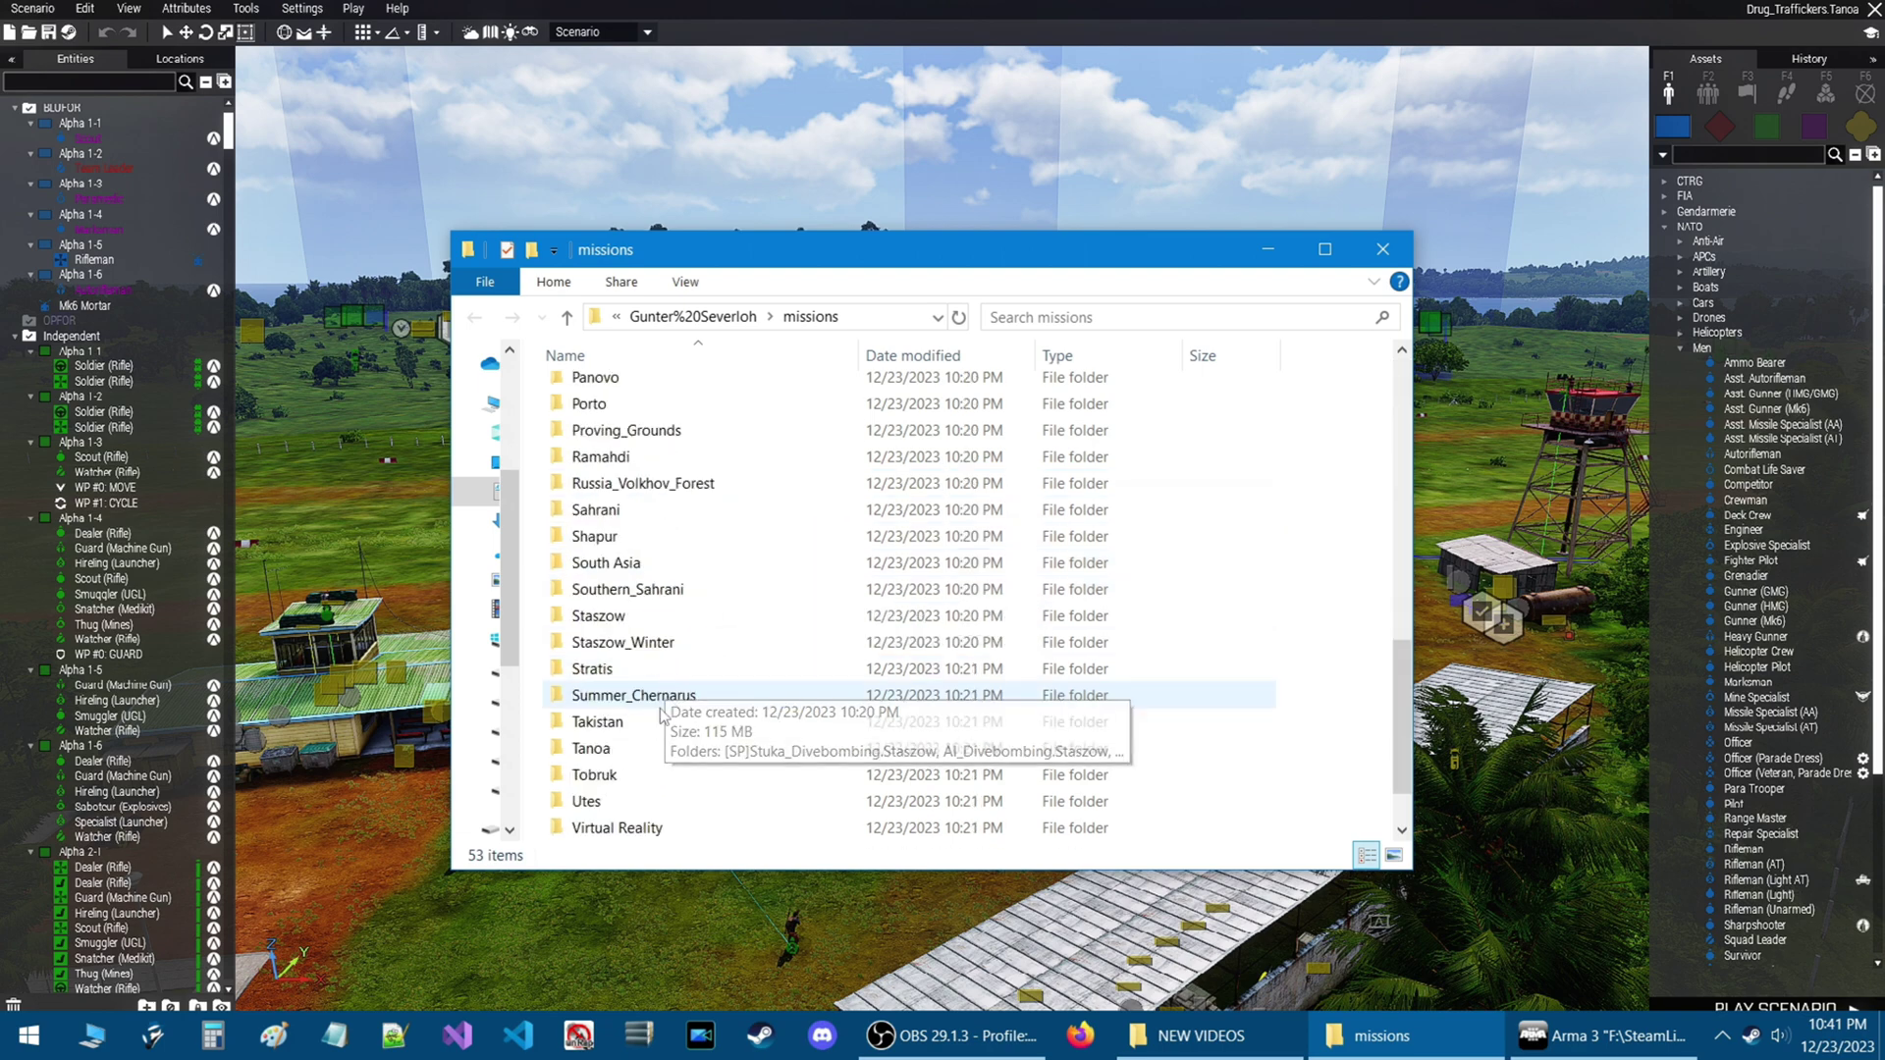
pyautogui.click(594, 750)
pyautogui.scroll(-4, 838, 650)
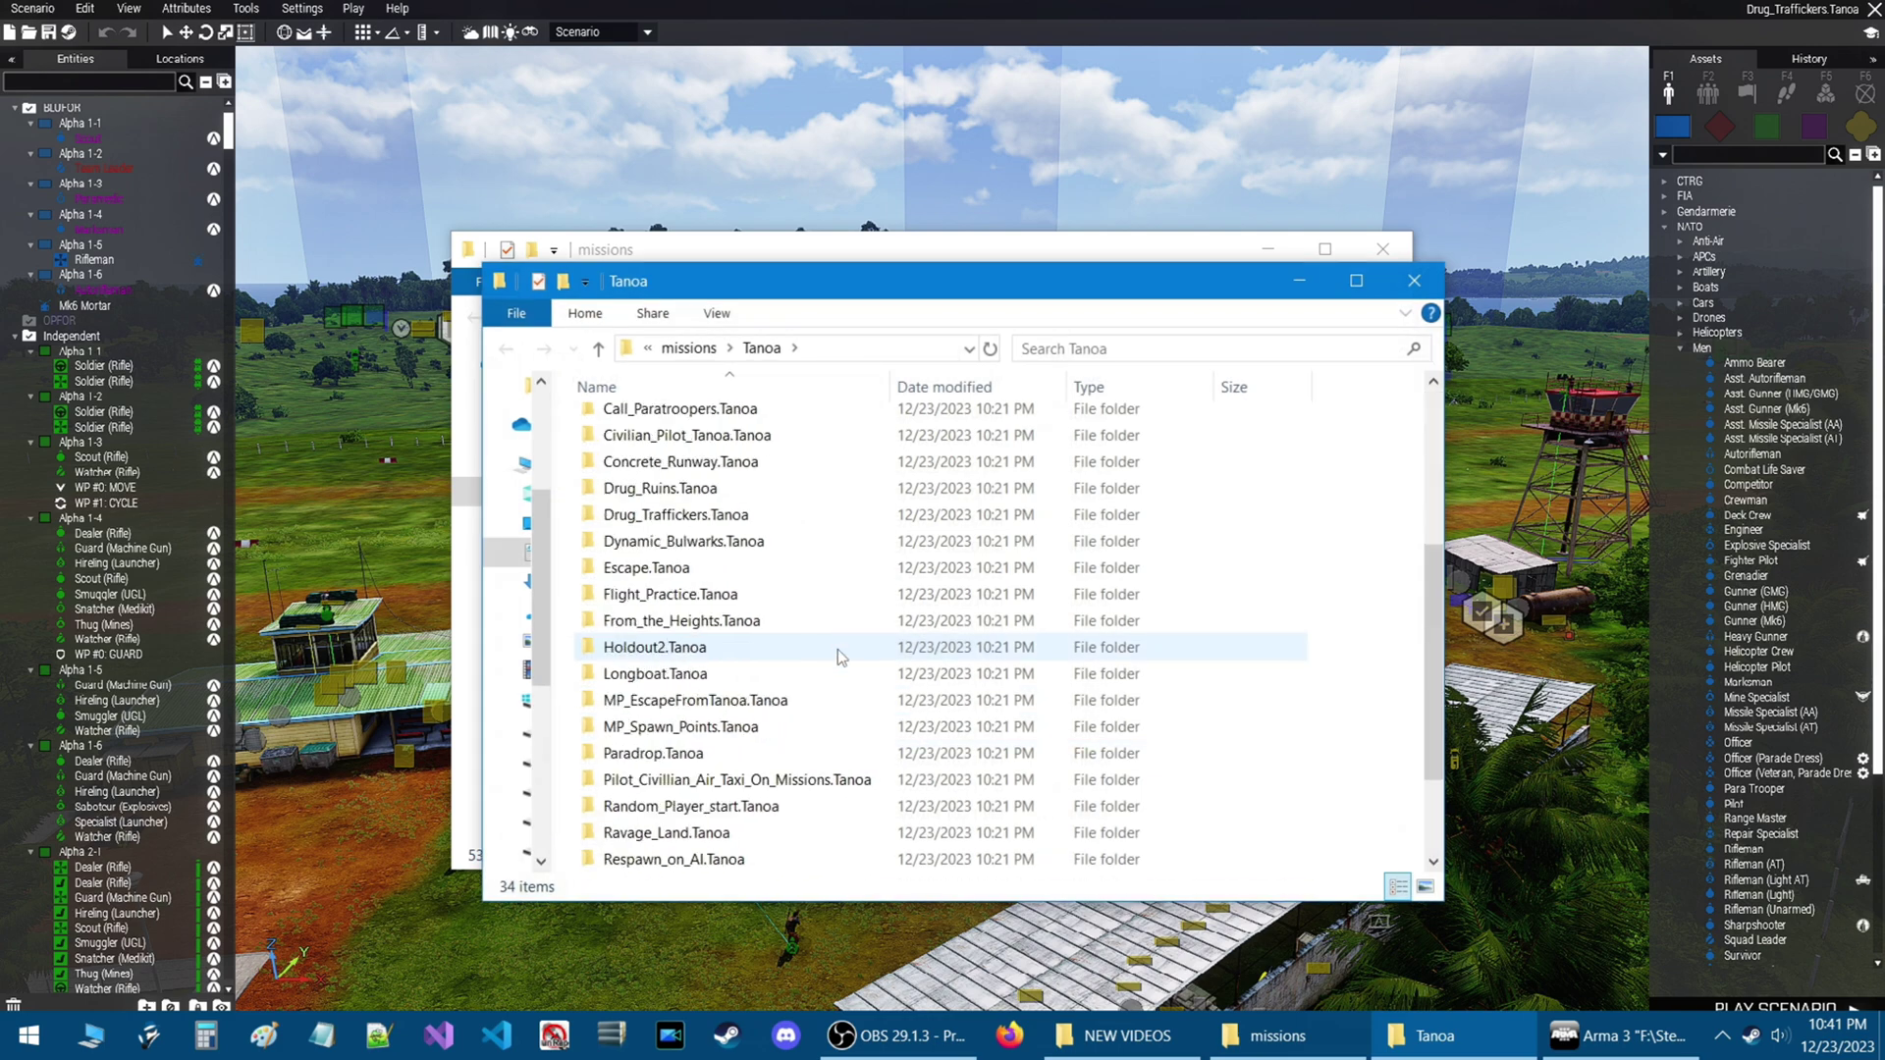
pyautogui.scroll(-1, 838, 650)
pyautogui.scroll(2, 839, 650)
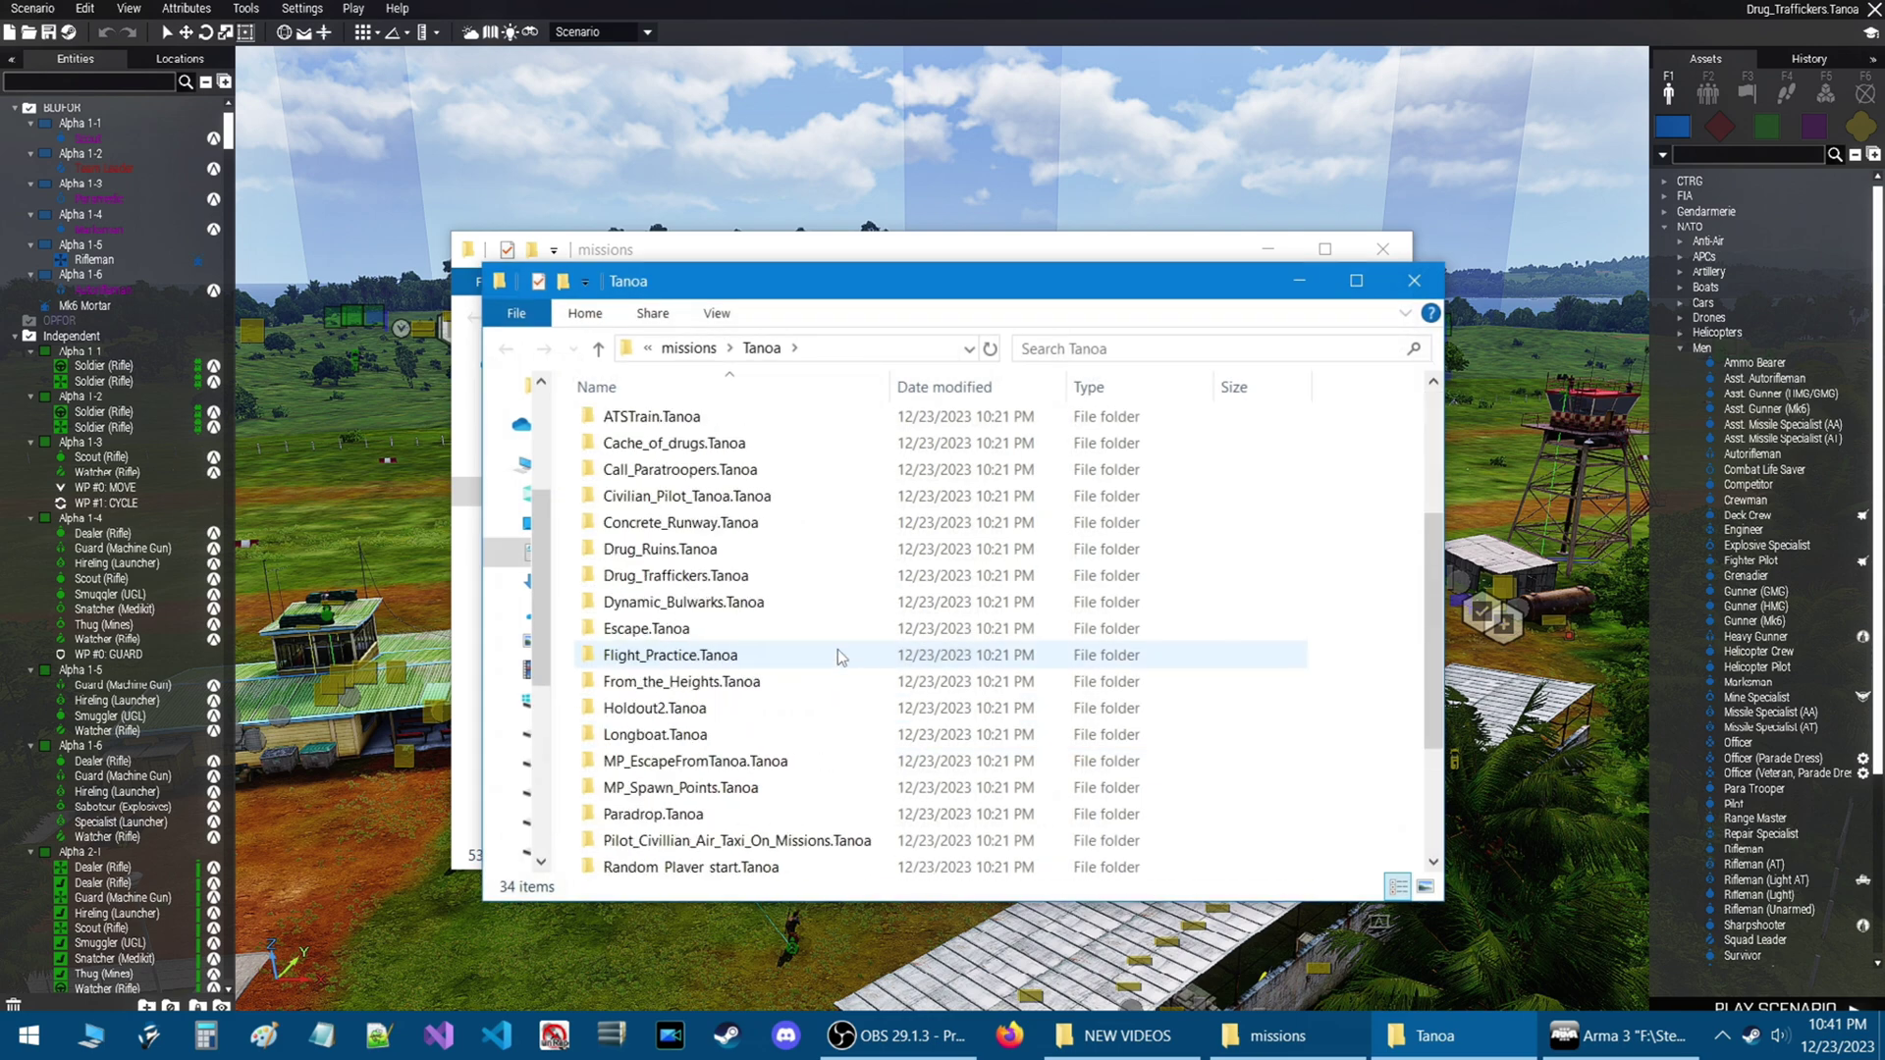
pyautogui.click(667, 581)
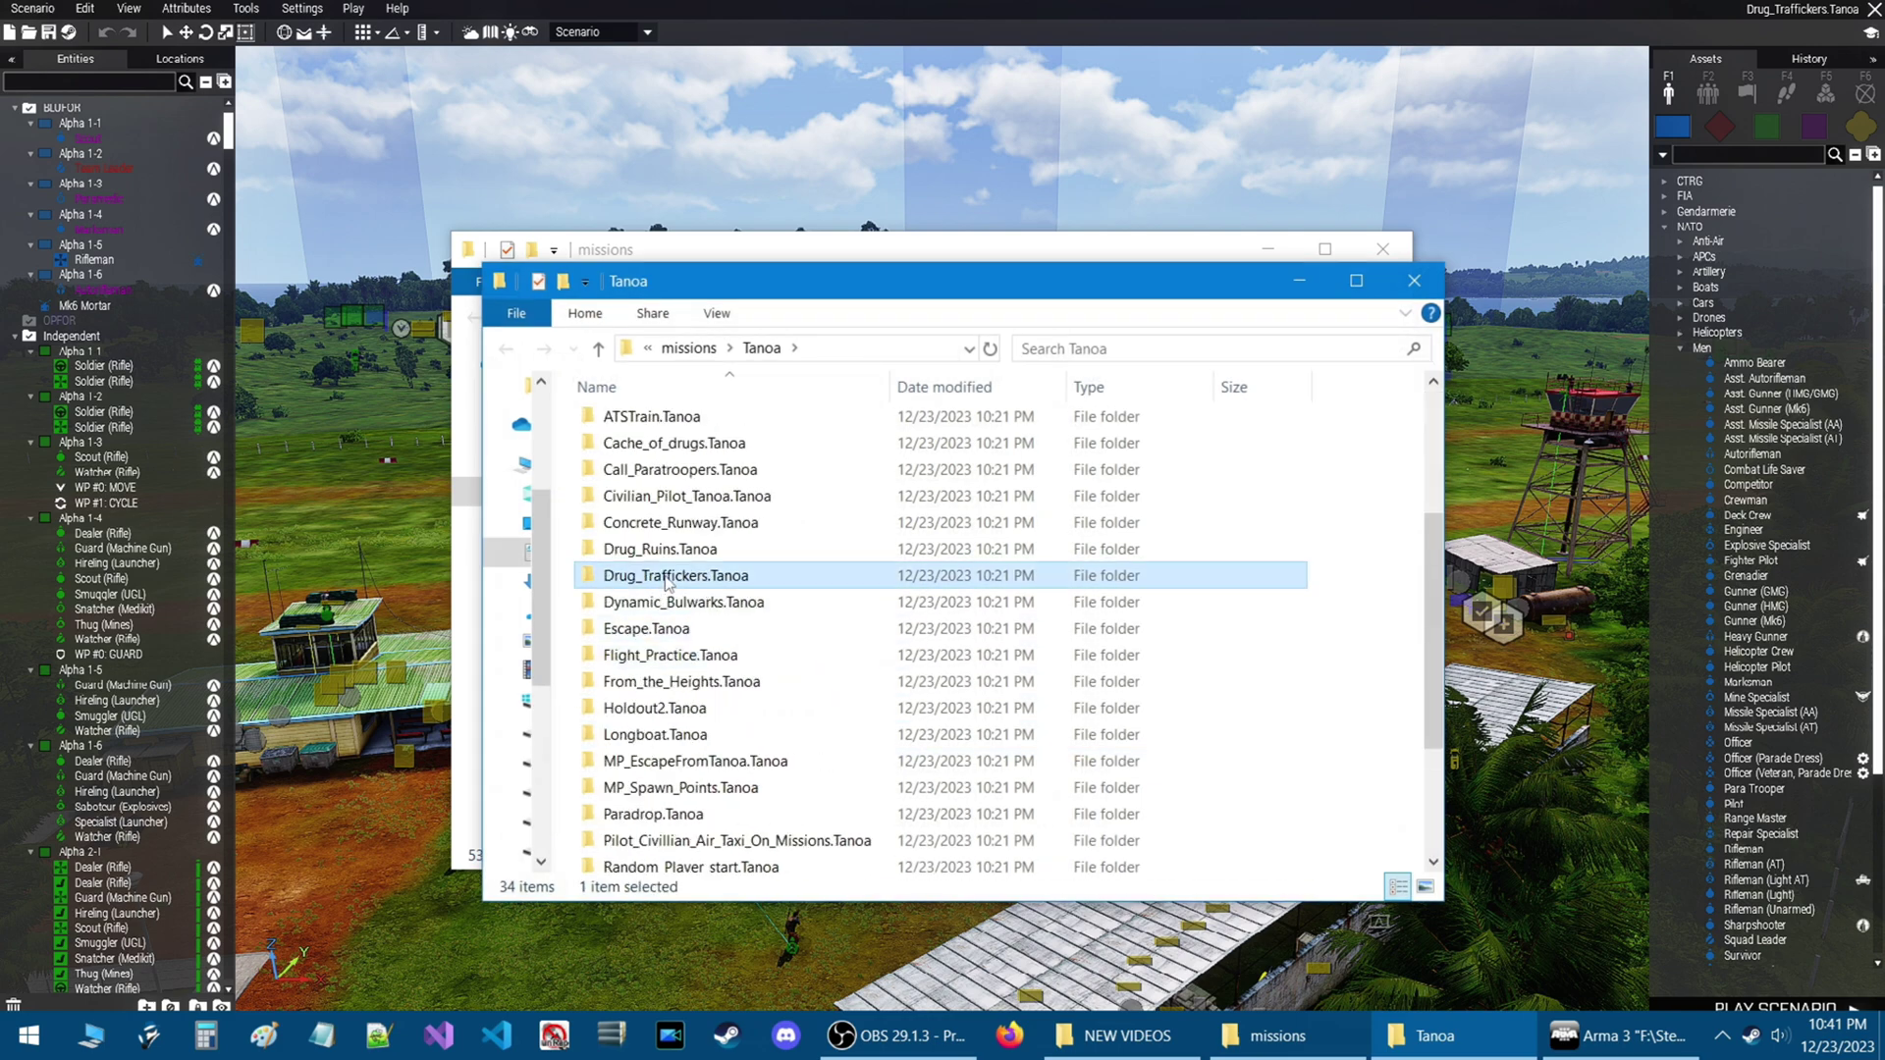
pyautogui.click(1414, 281)
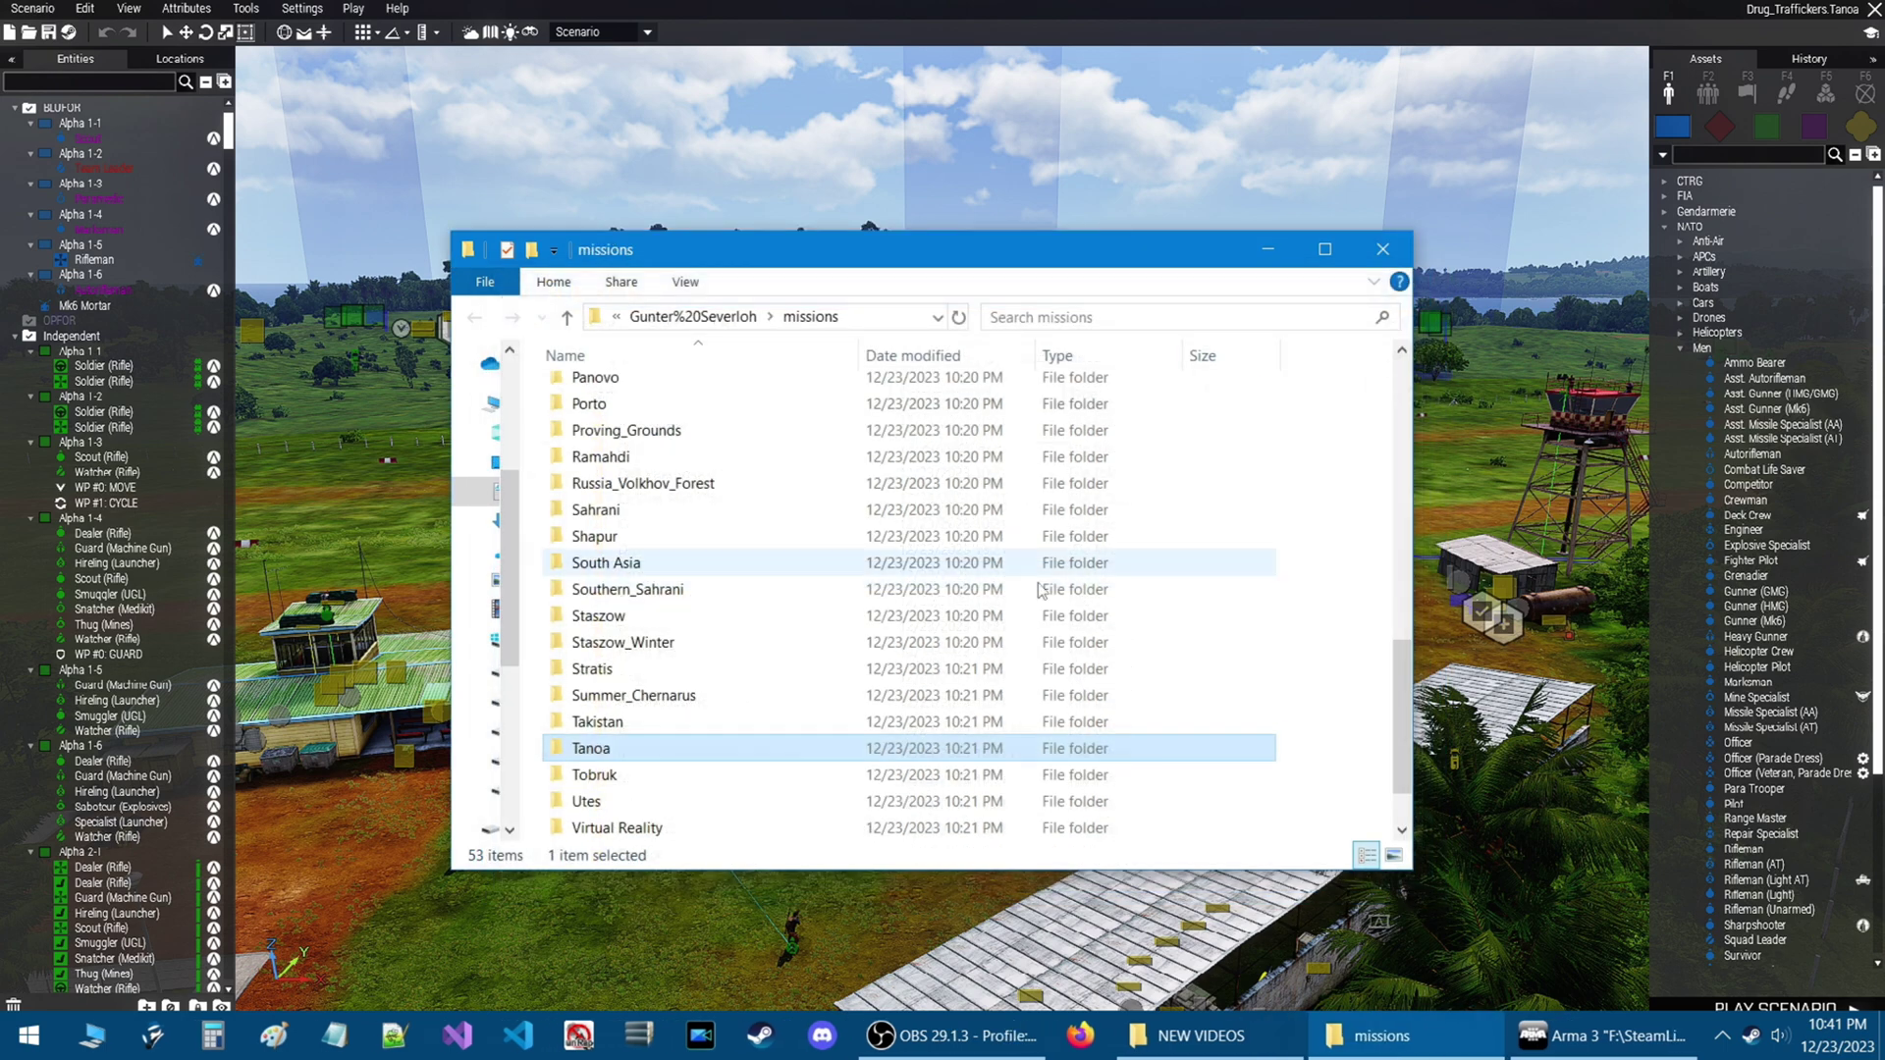
# Look through the scenarios in the Altis folder of the missions folder and close it
pyautogui.scroll(5, 809, 677)
pyautogui.scroll(6, 809, 668)
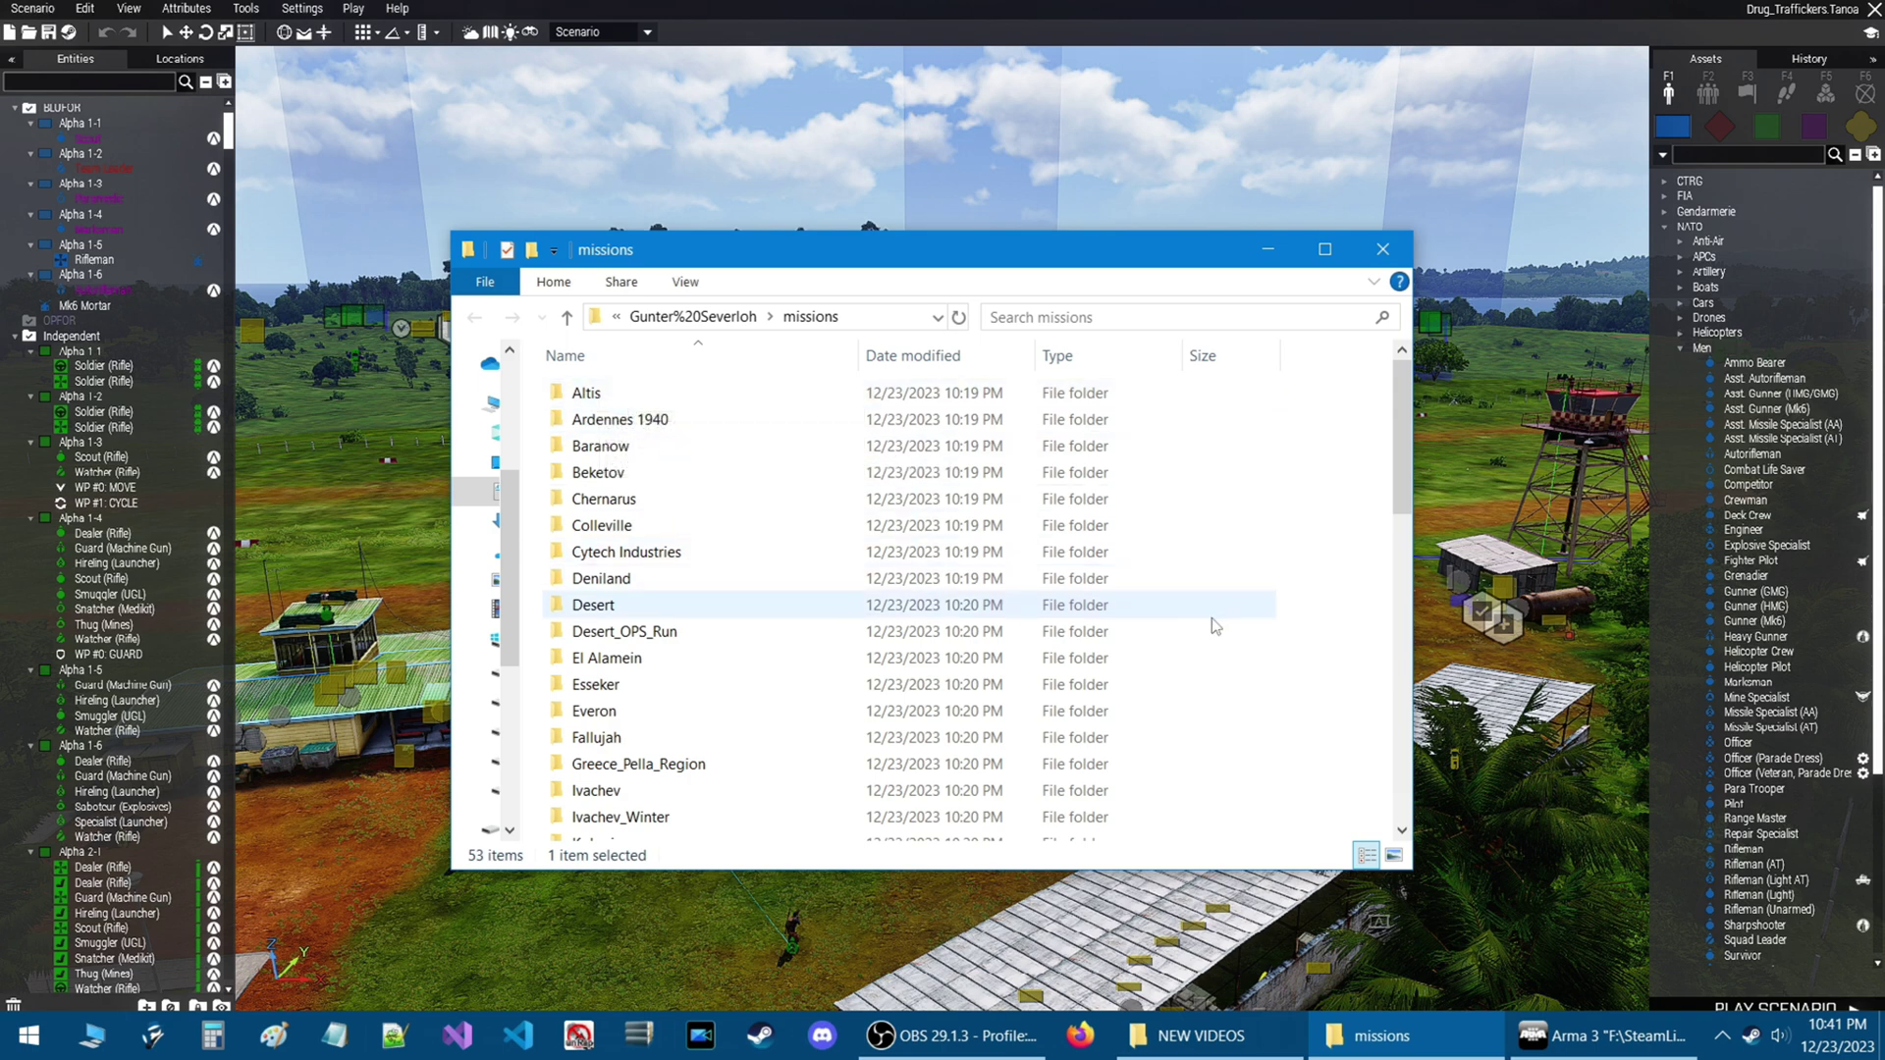
pyautogui.doubleClick(594, 393)
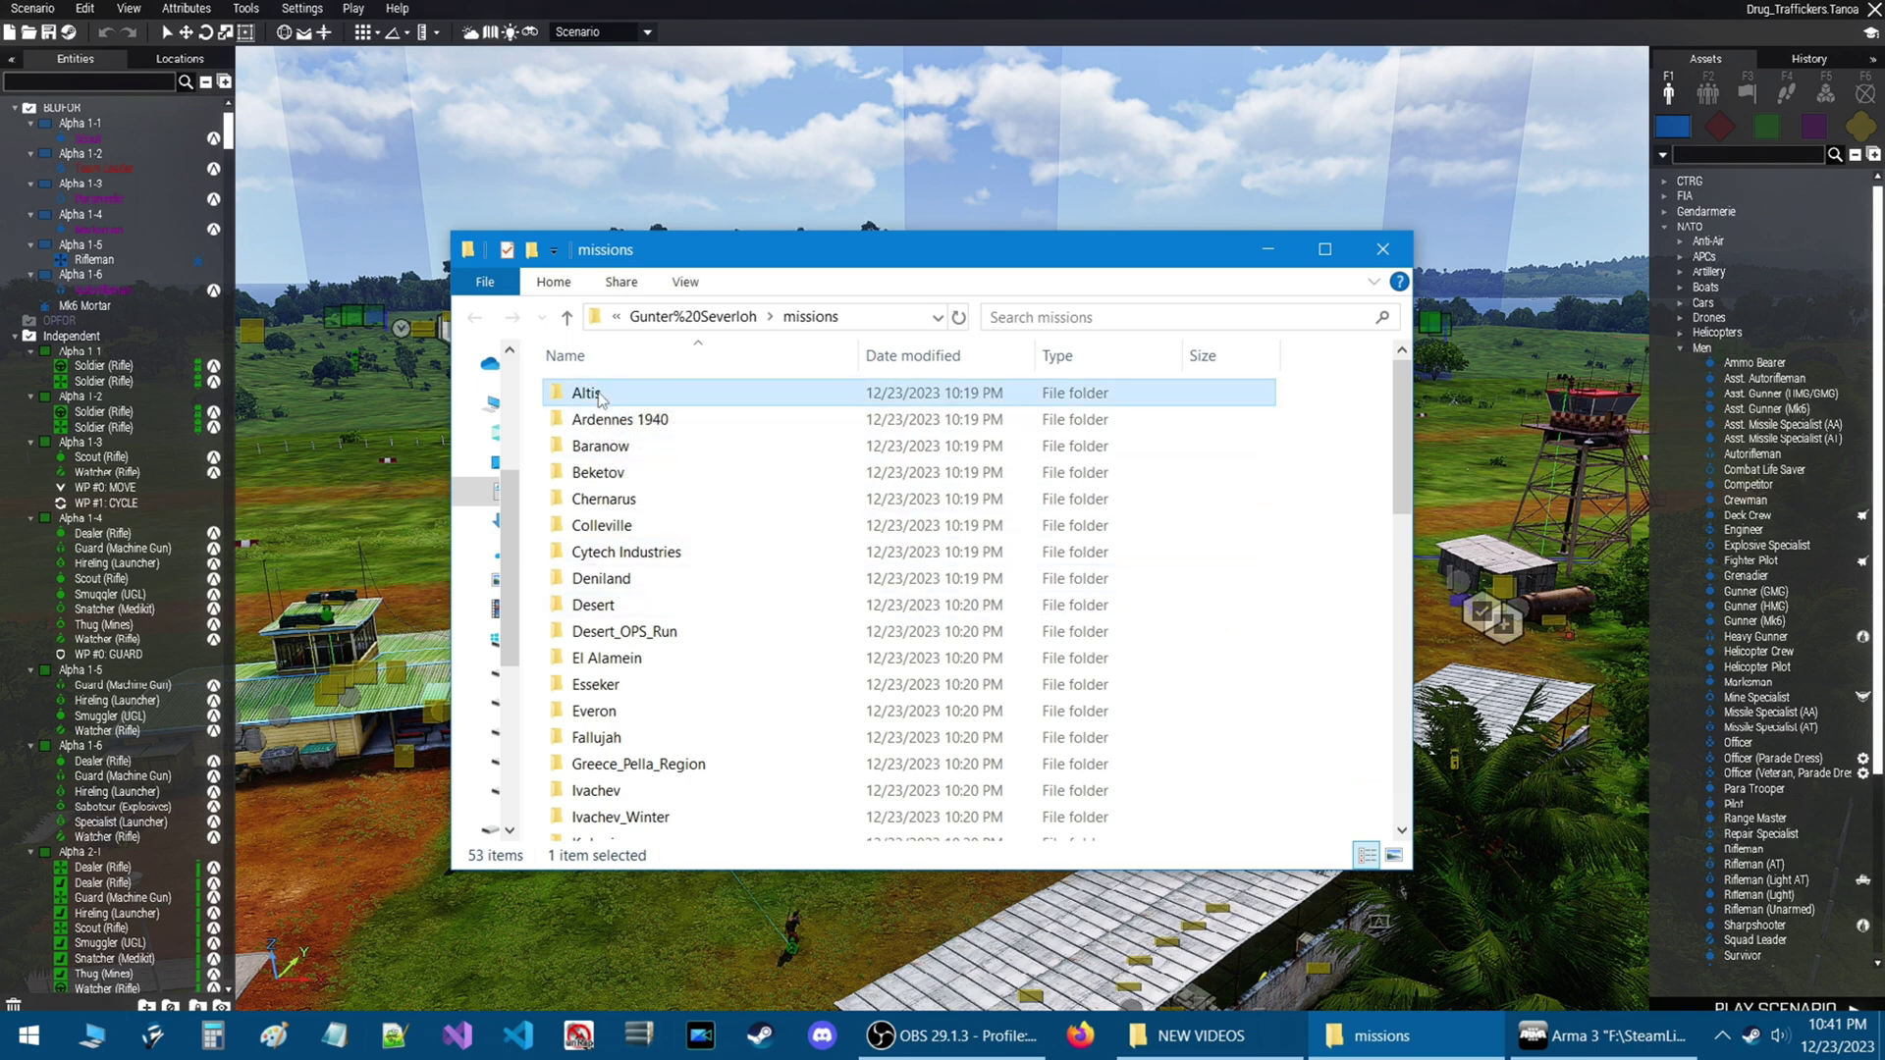
pyautogui.moveTo(847, 320); pyautogui.dragTo(860, 248)
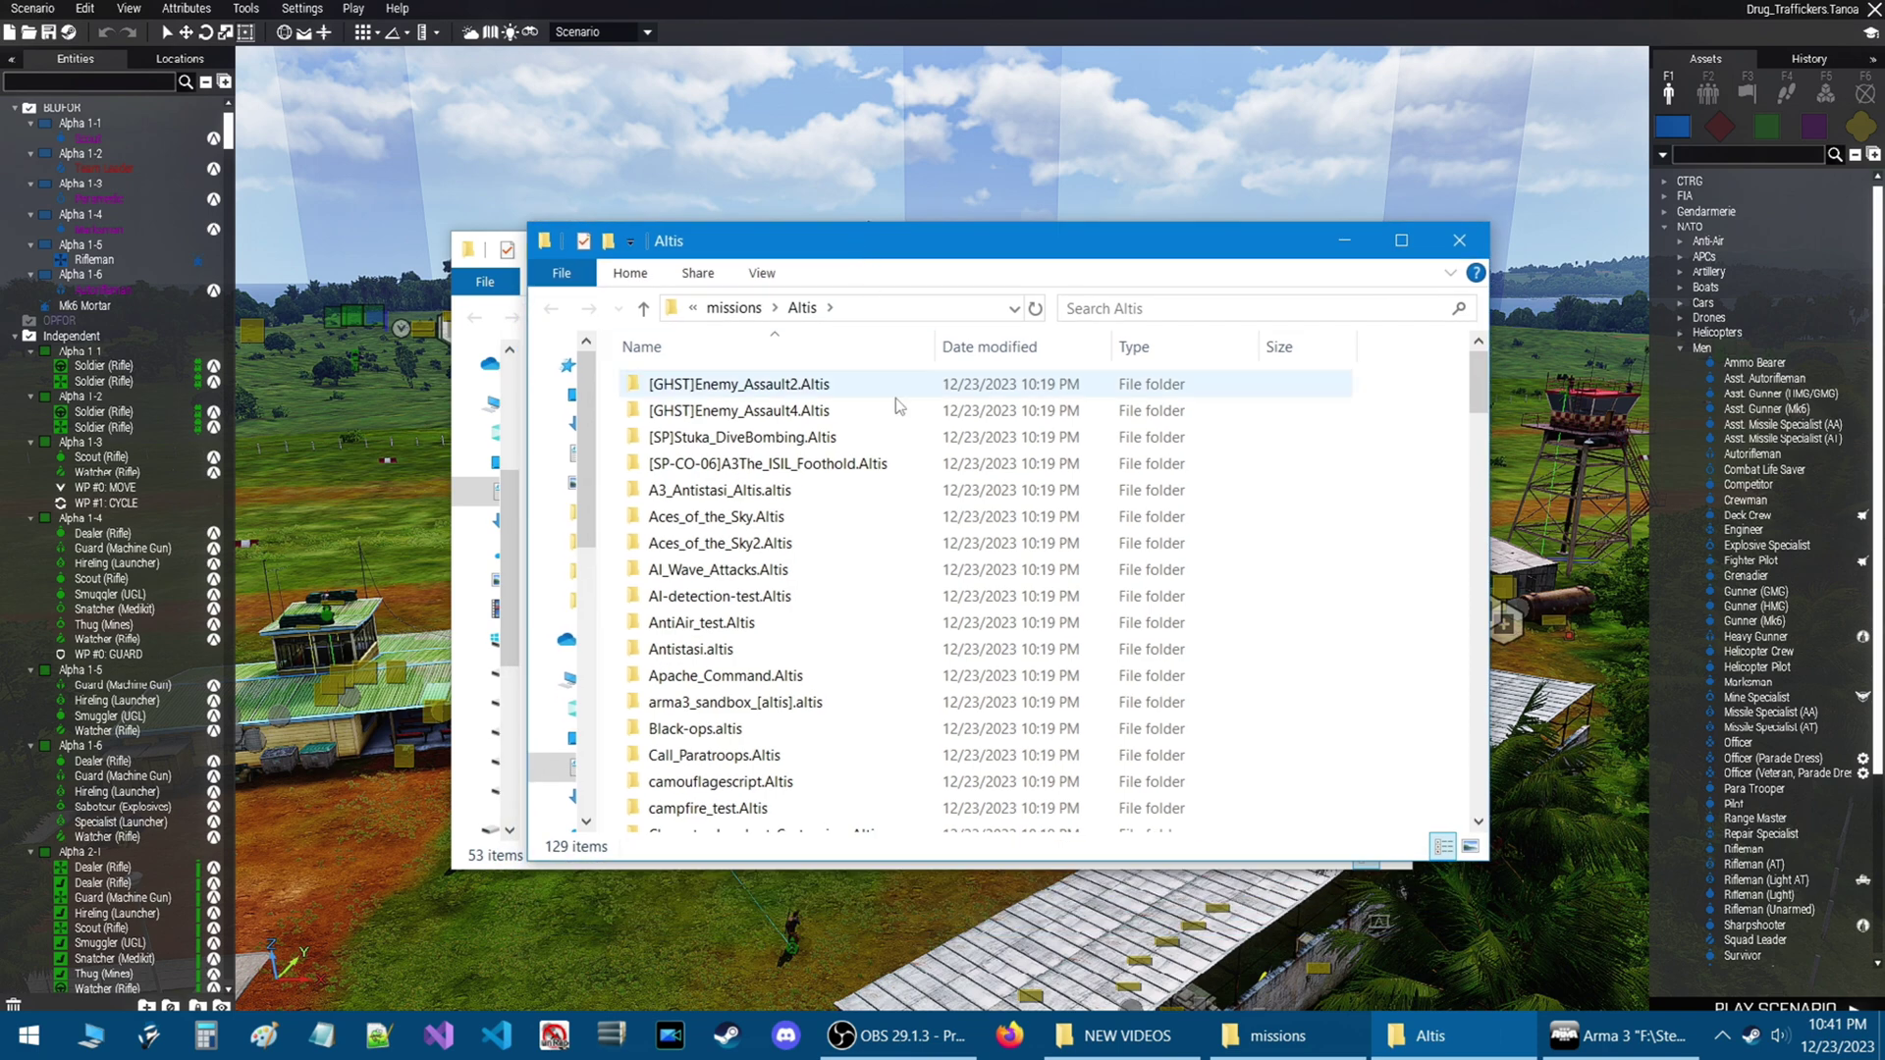
pyautogui.scroll(-10, 1451, 474)
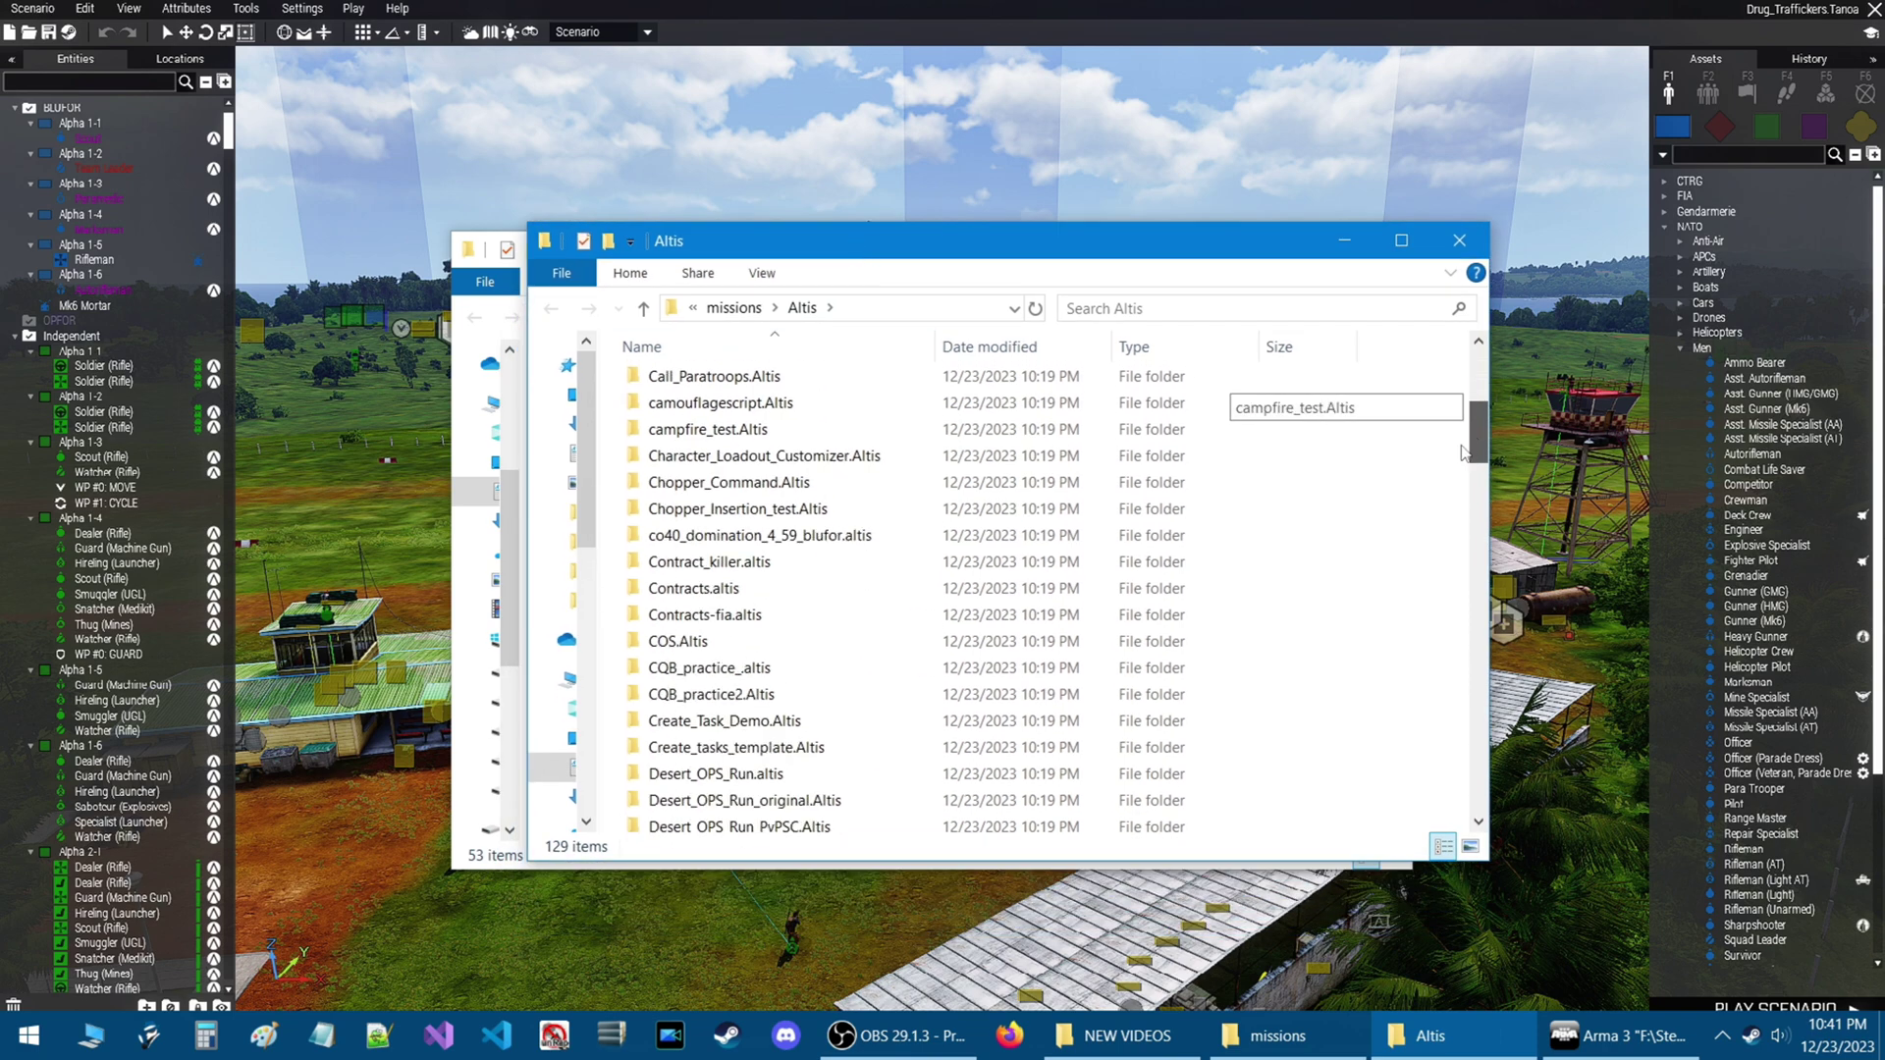
pyautogui.moveTo(1451, 506); pyautogui.dragTo(1451, 801)
pyautogui.click(1459, 240)
# Look through the scenarios in the Malden folder of the missions folder and close it
pyautogui.scroll(-4, 736, 587)
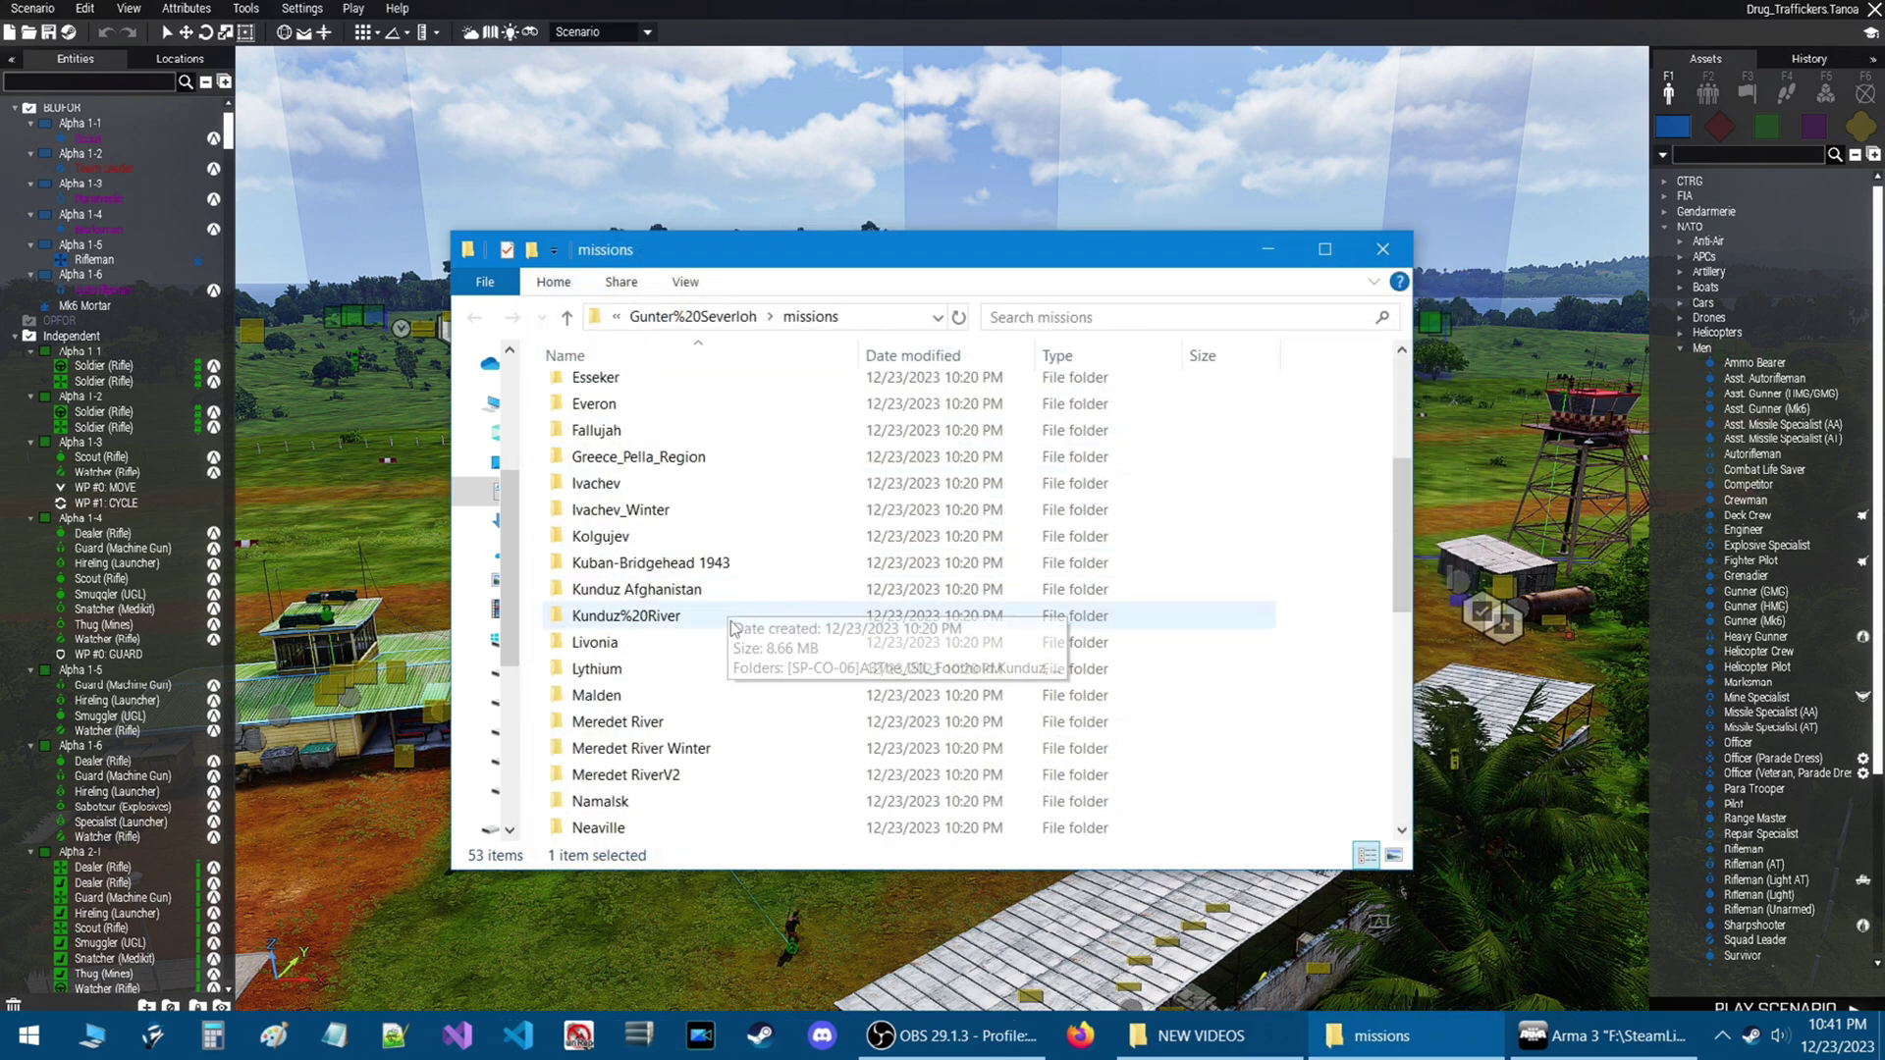
pyautogui.click(608, 695)
pyautogui.doubleClick(609, 695)
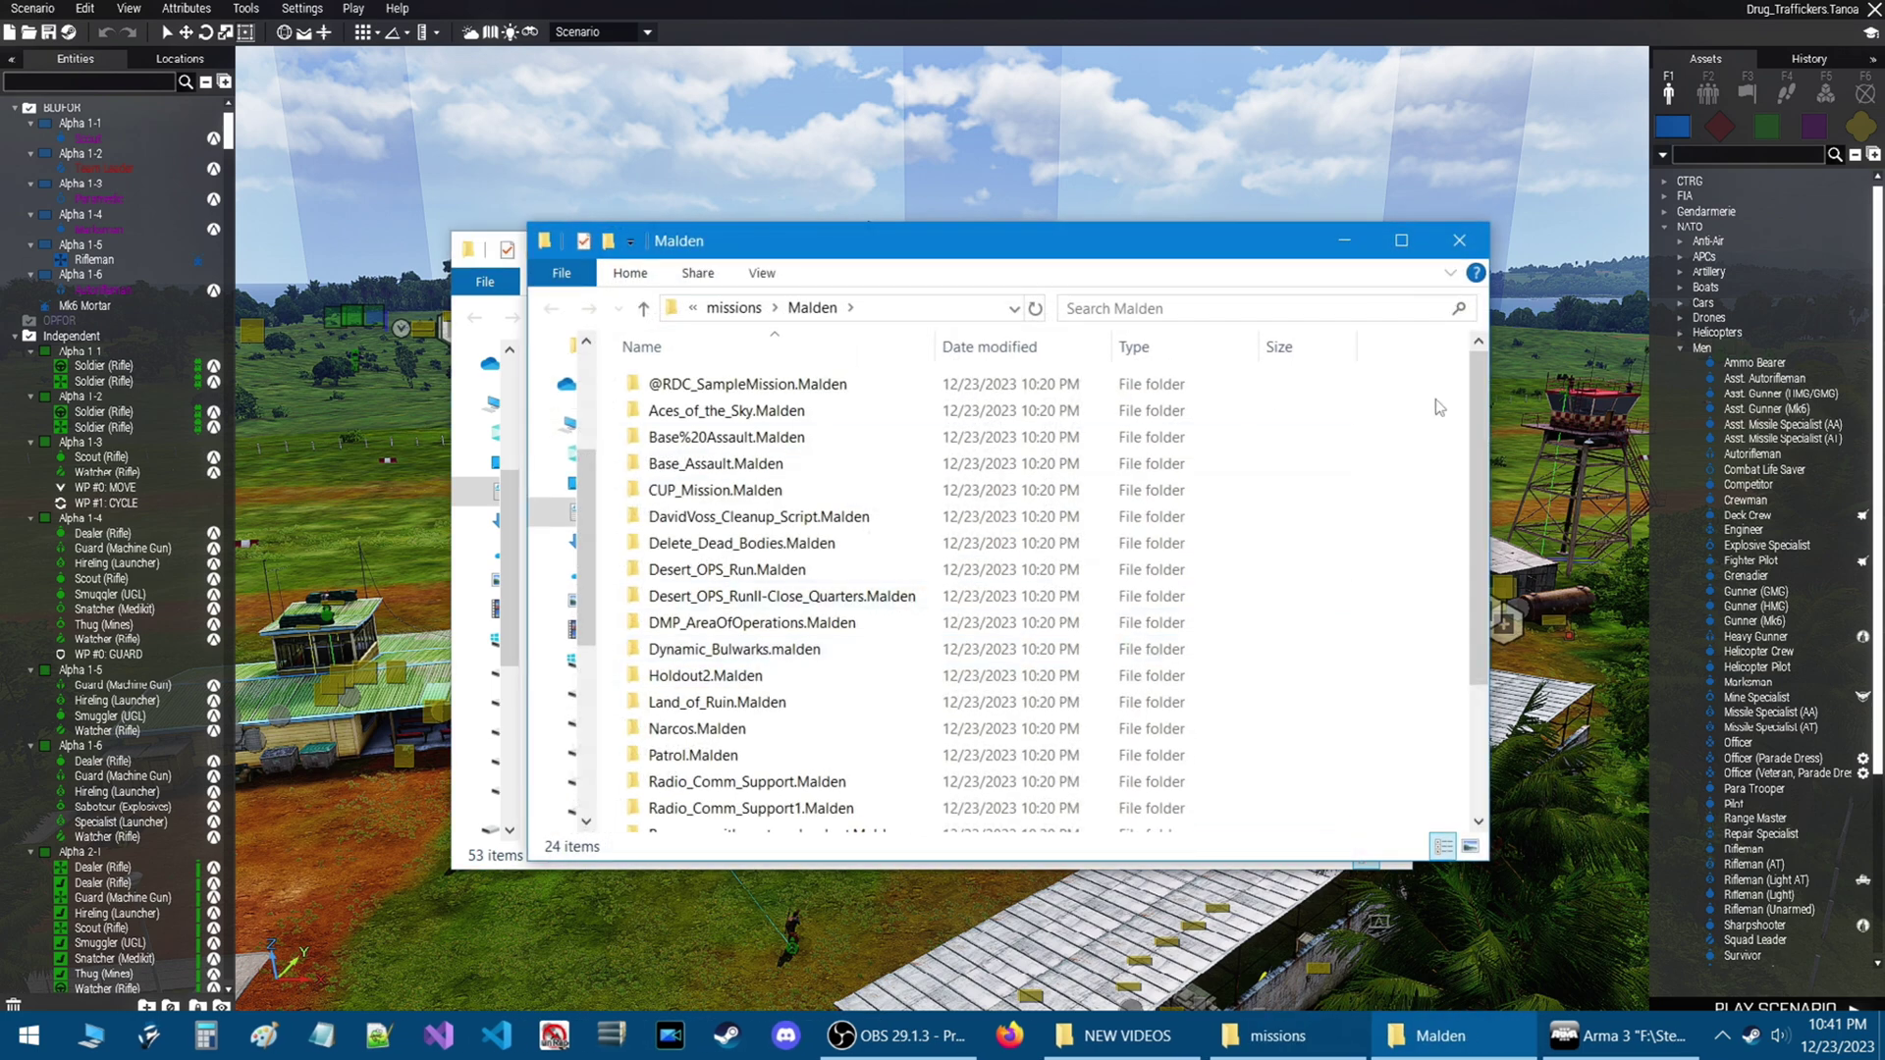
pyautogui.moveTo(1478, 467); pyautogui.dragTo(1480, 646)
pyautogui.click(1458, 240)
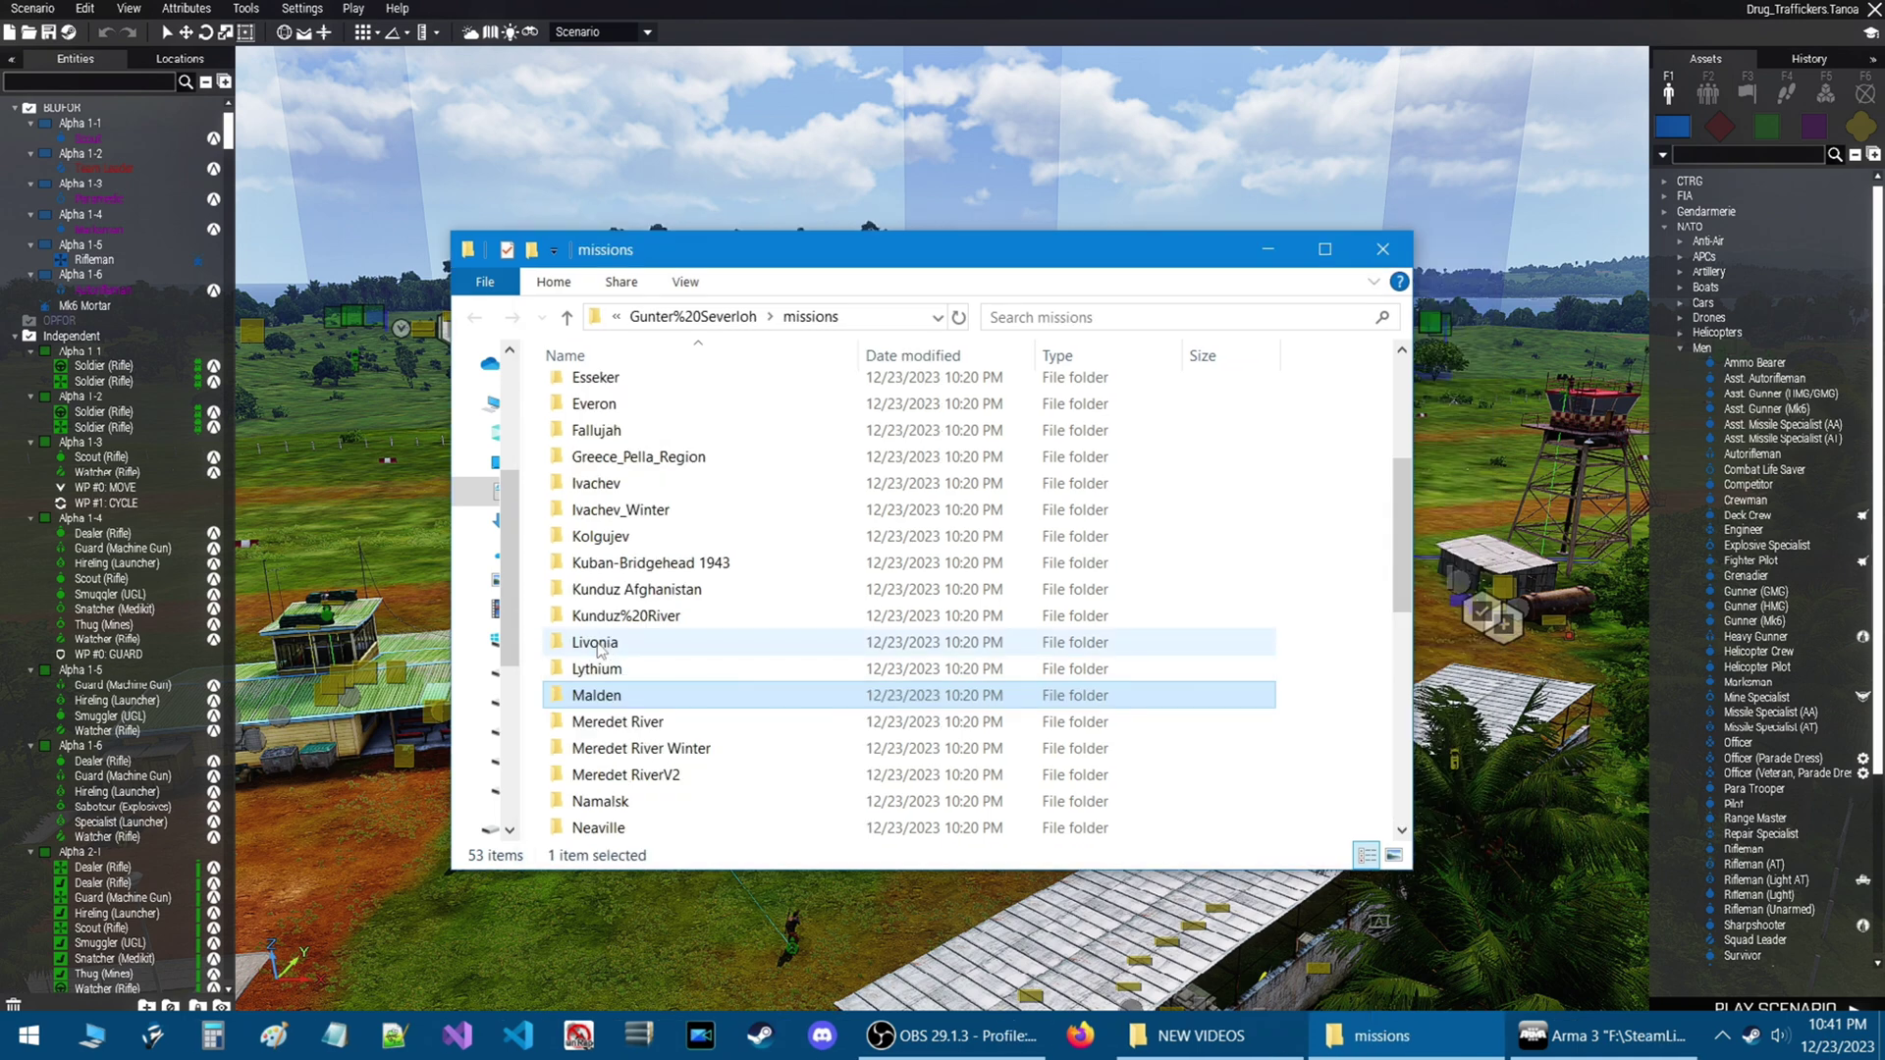
# Look through the scenarios in a terrain folder near Malden and in the Stratis folder, closing each one
pyautogui.doubleClick(609, 668)
pyautogui.moveTo(1479, 633); pyautogui.dragTo(1473, 765)
pyautogui.click(1459, 241)
pyautogui.doubleClick(592, 589)
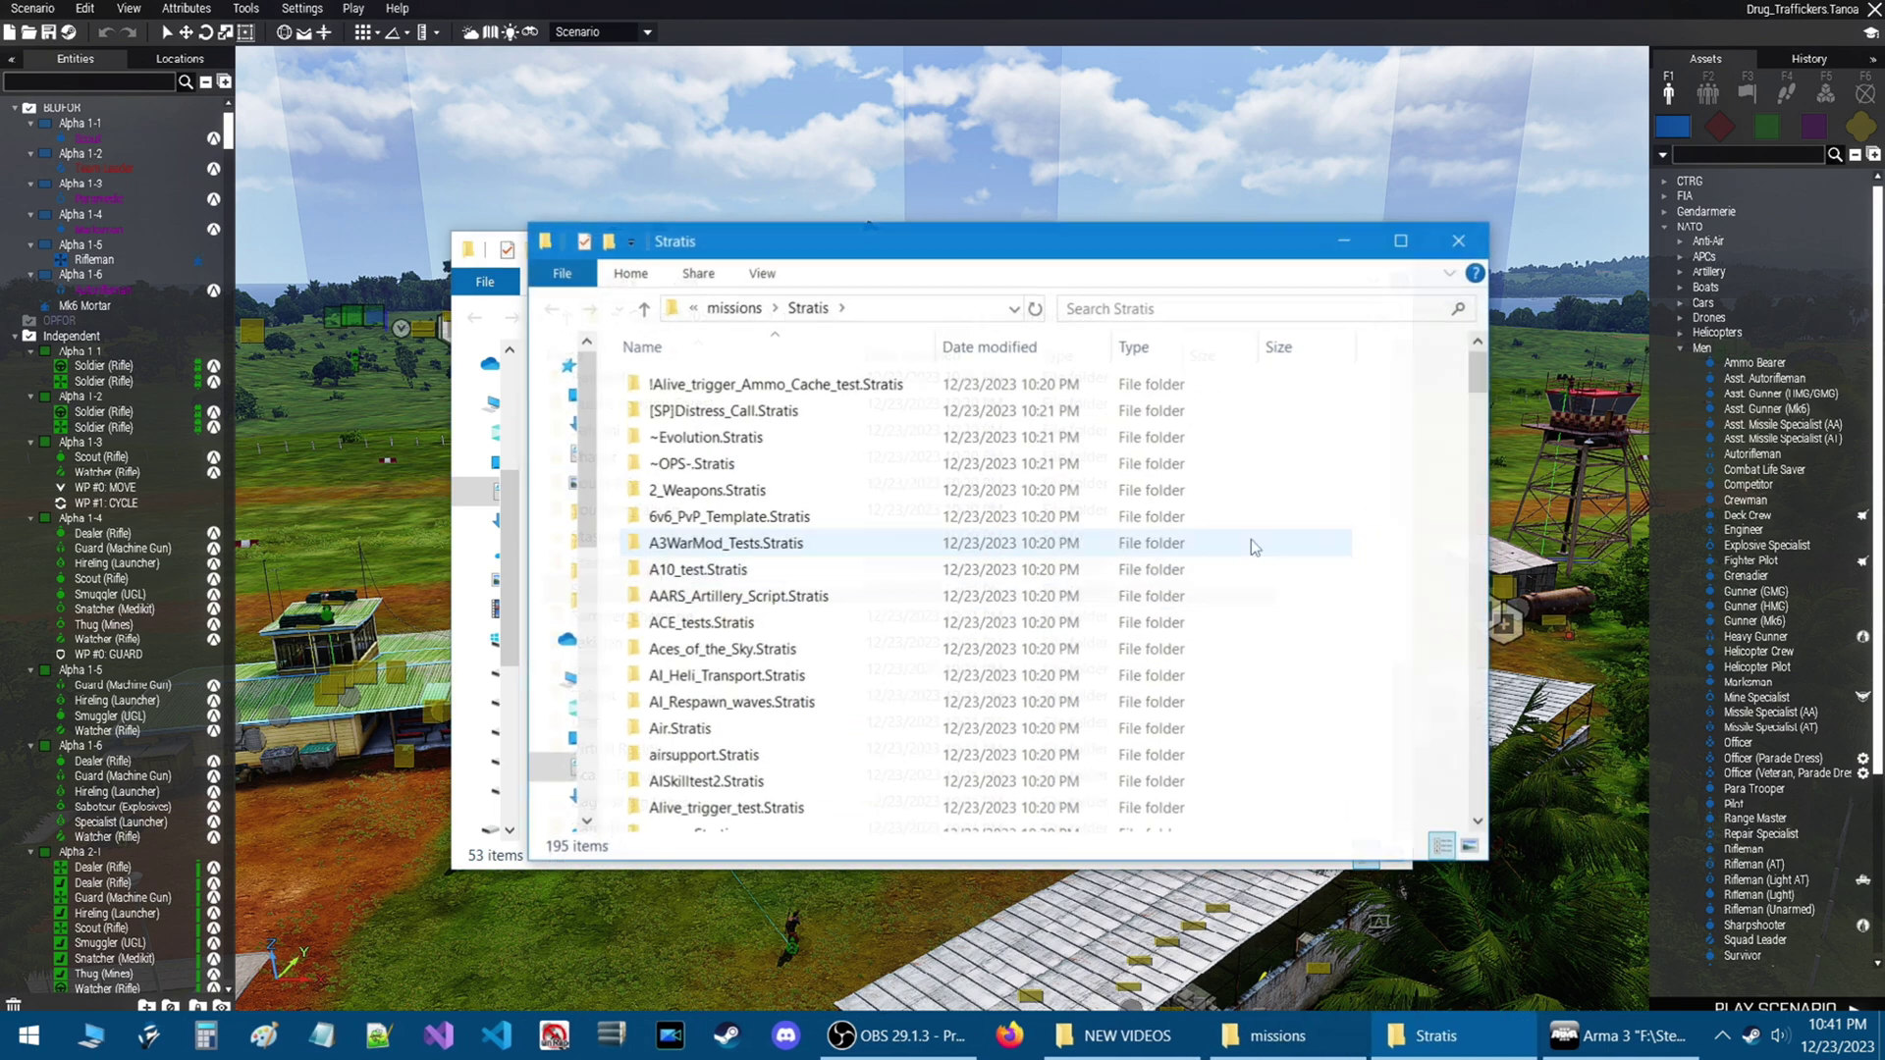
pyautogui.moveTo(1472, 380); pyautogui.dragTo(1472, 785)
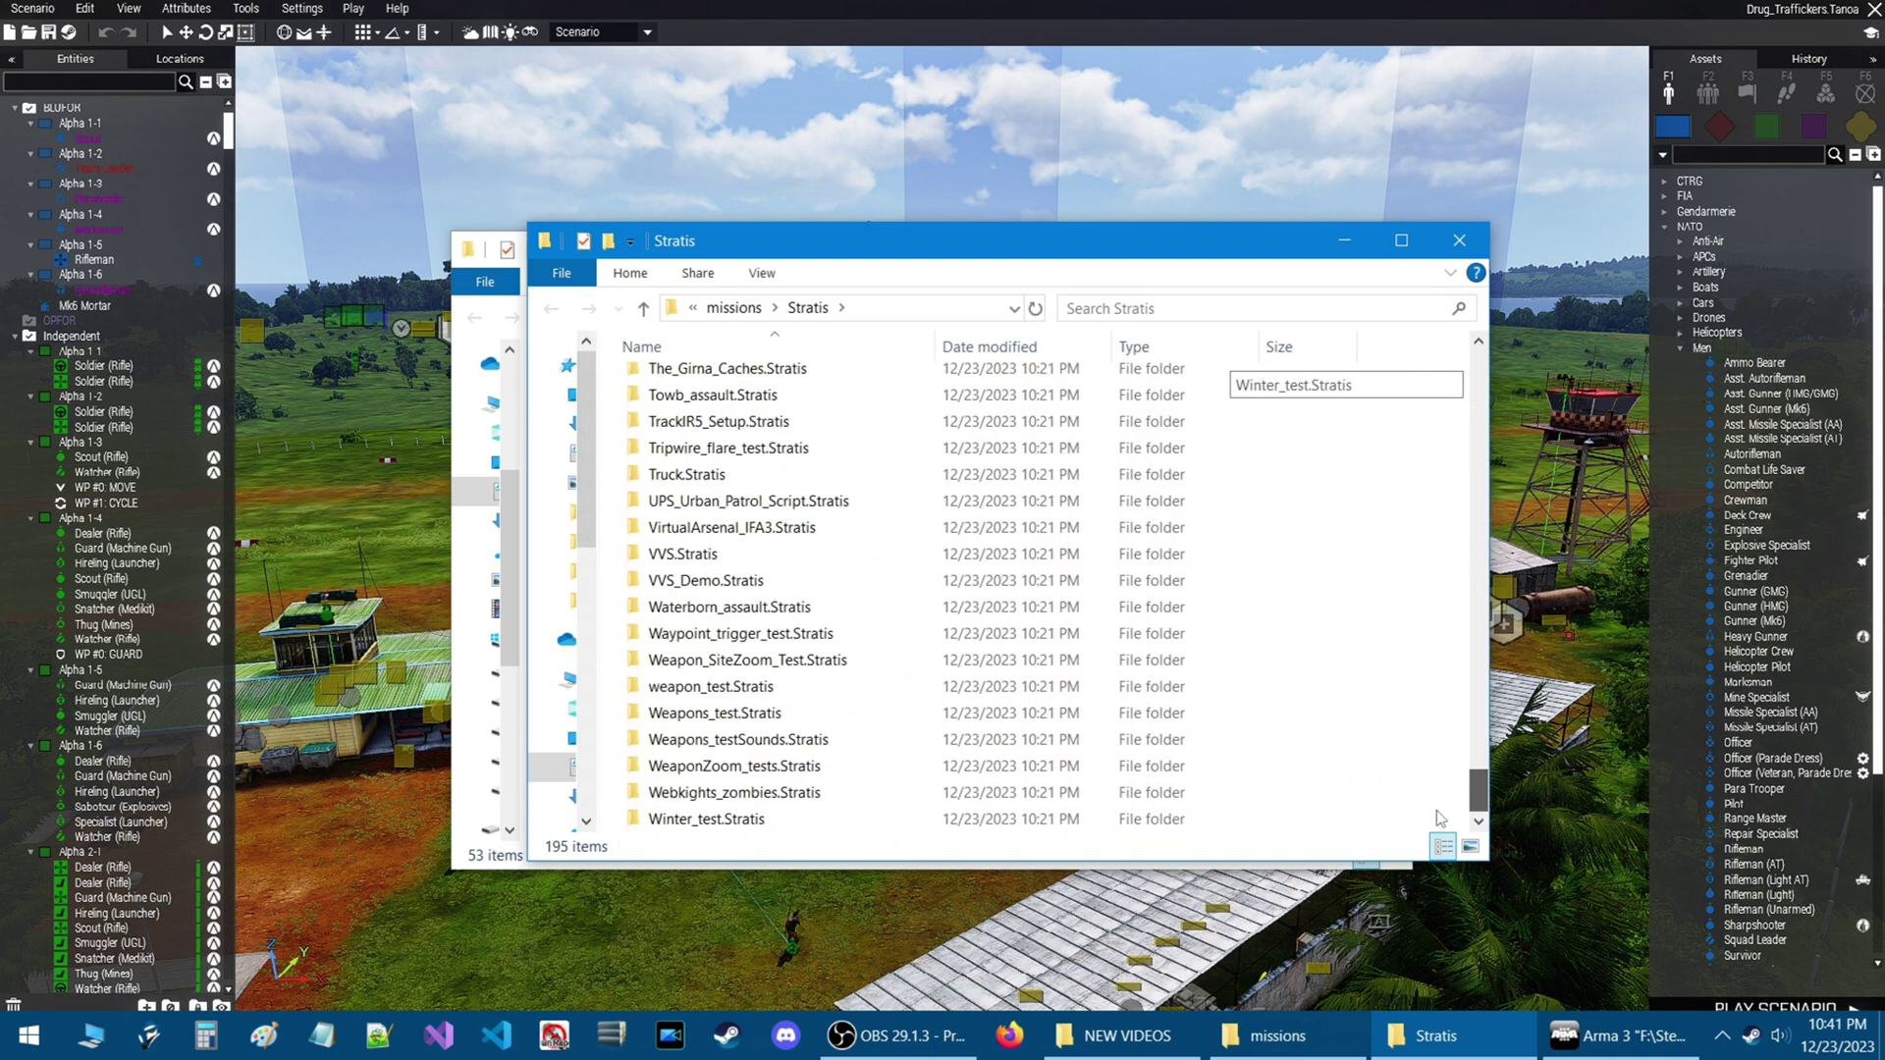
pyautogui.click(1459, 240)
# Return to the Arma 3 editor, bring up the list of missions to open and show the Altis folder's missions
pyautogui.click(1322, 593)
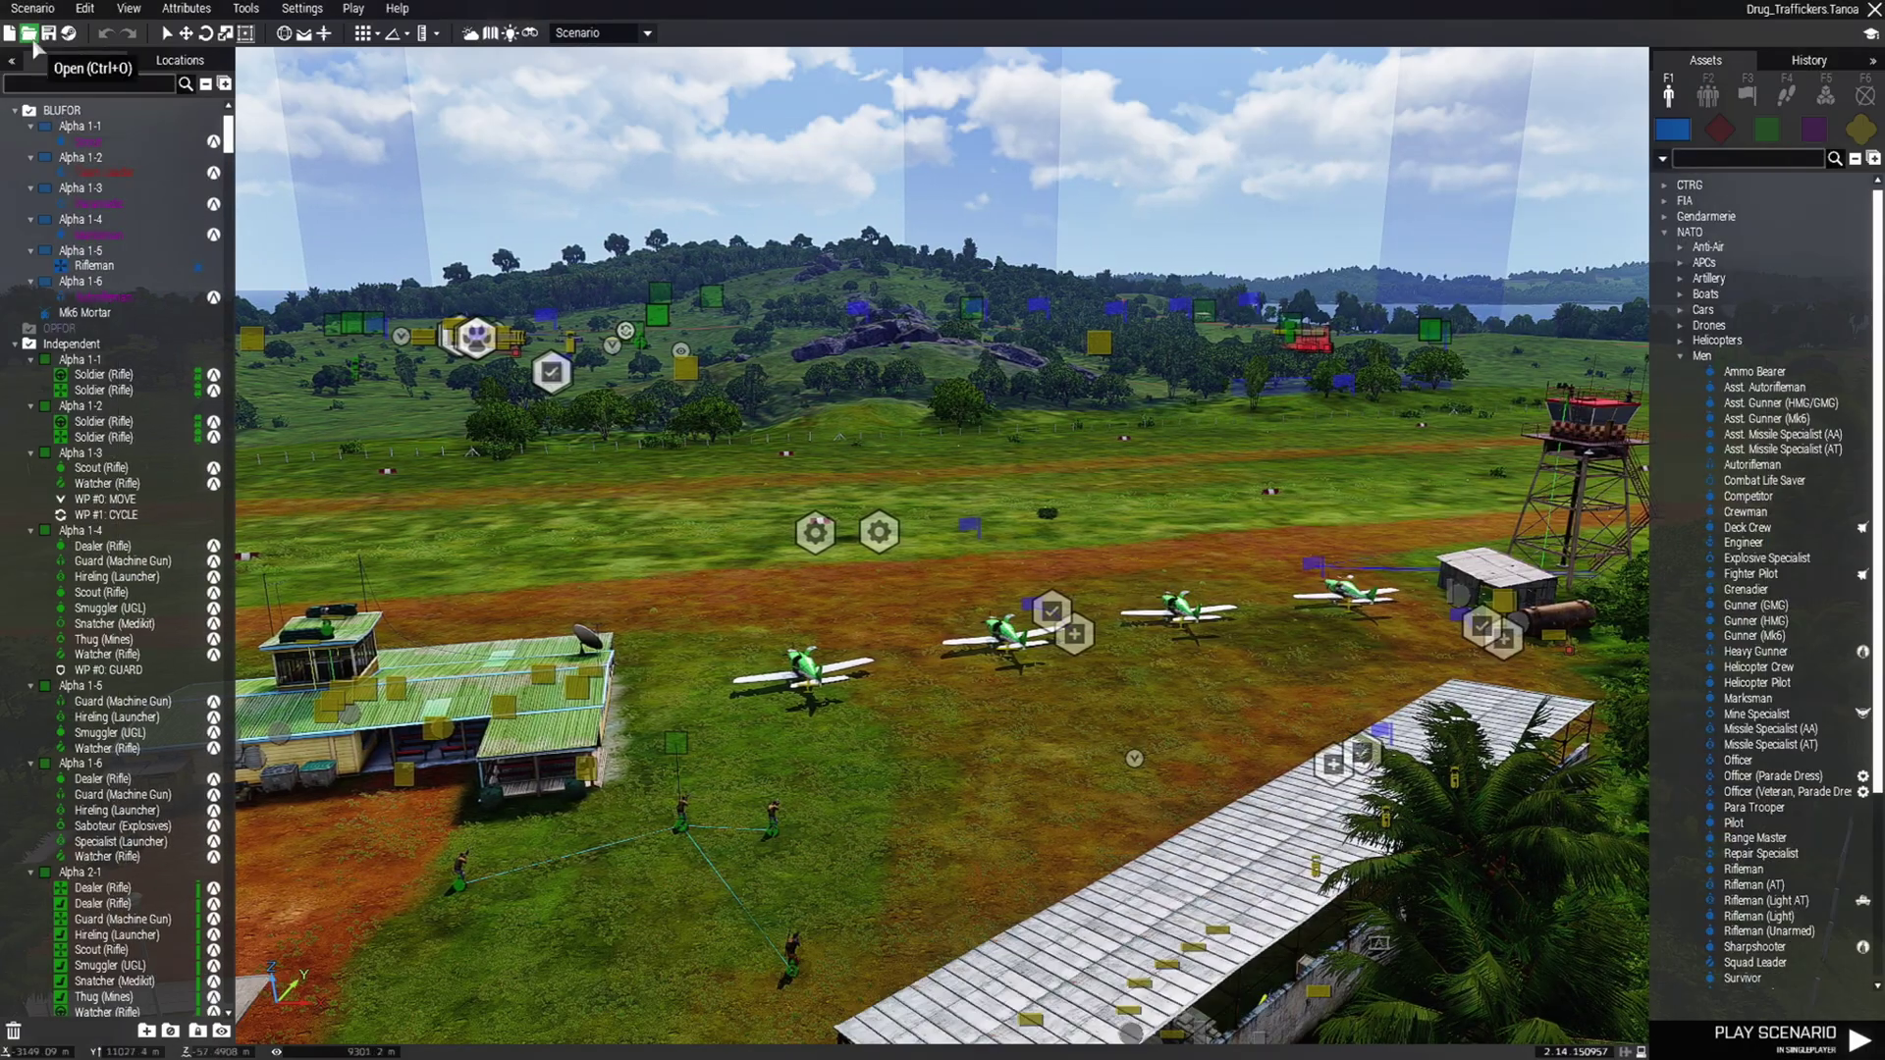
pyautogui.click(30, 36)
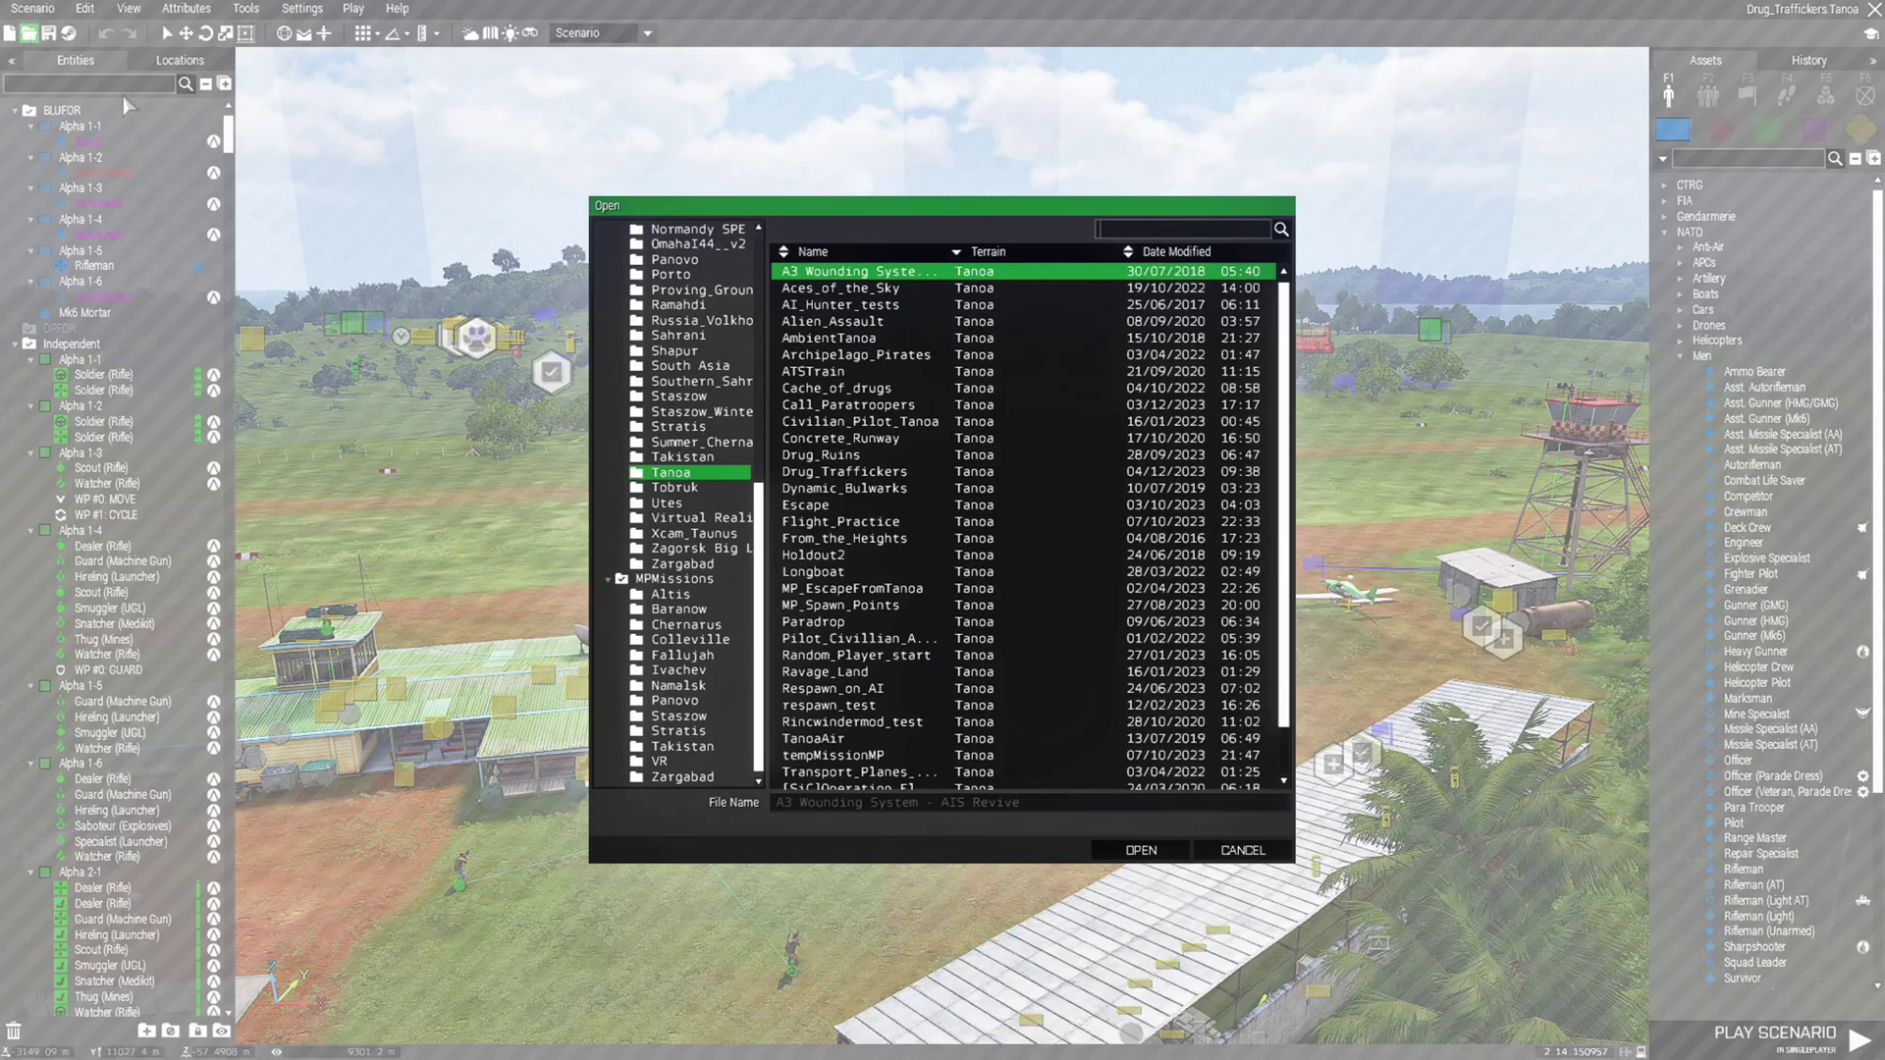
pyautogui.click(672, 249)
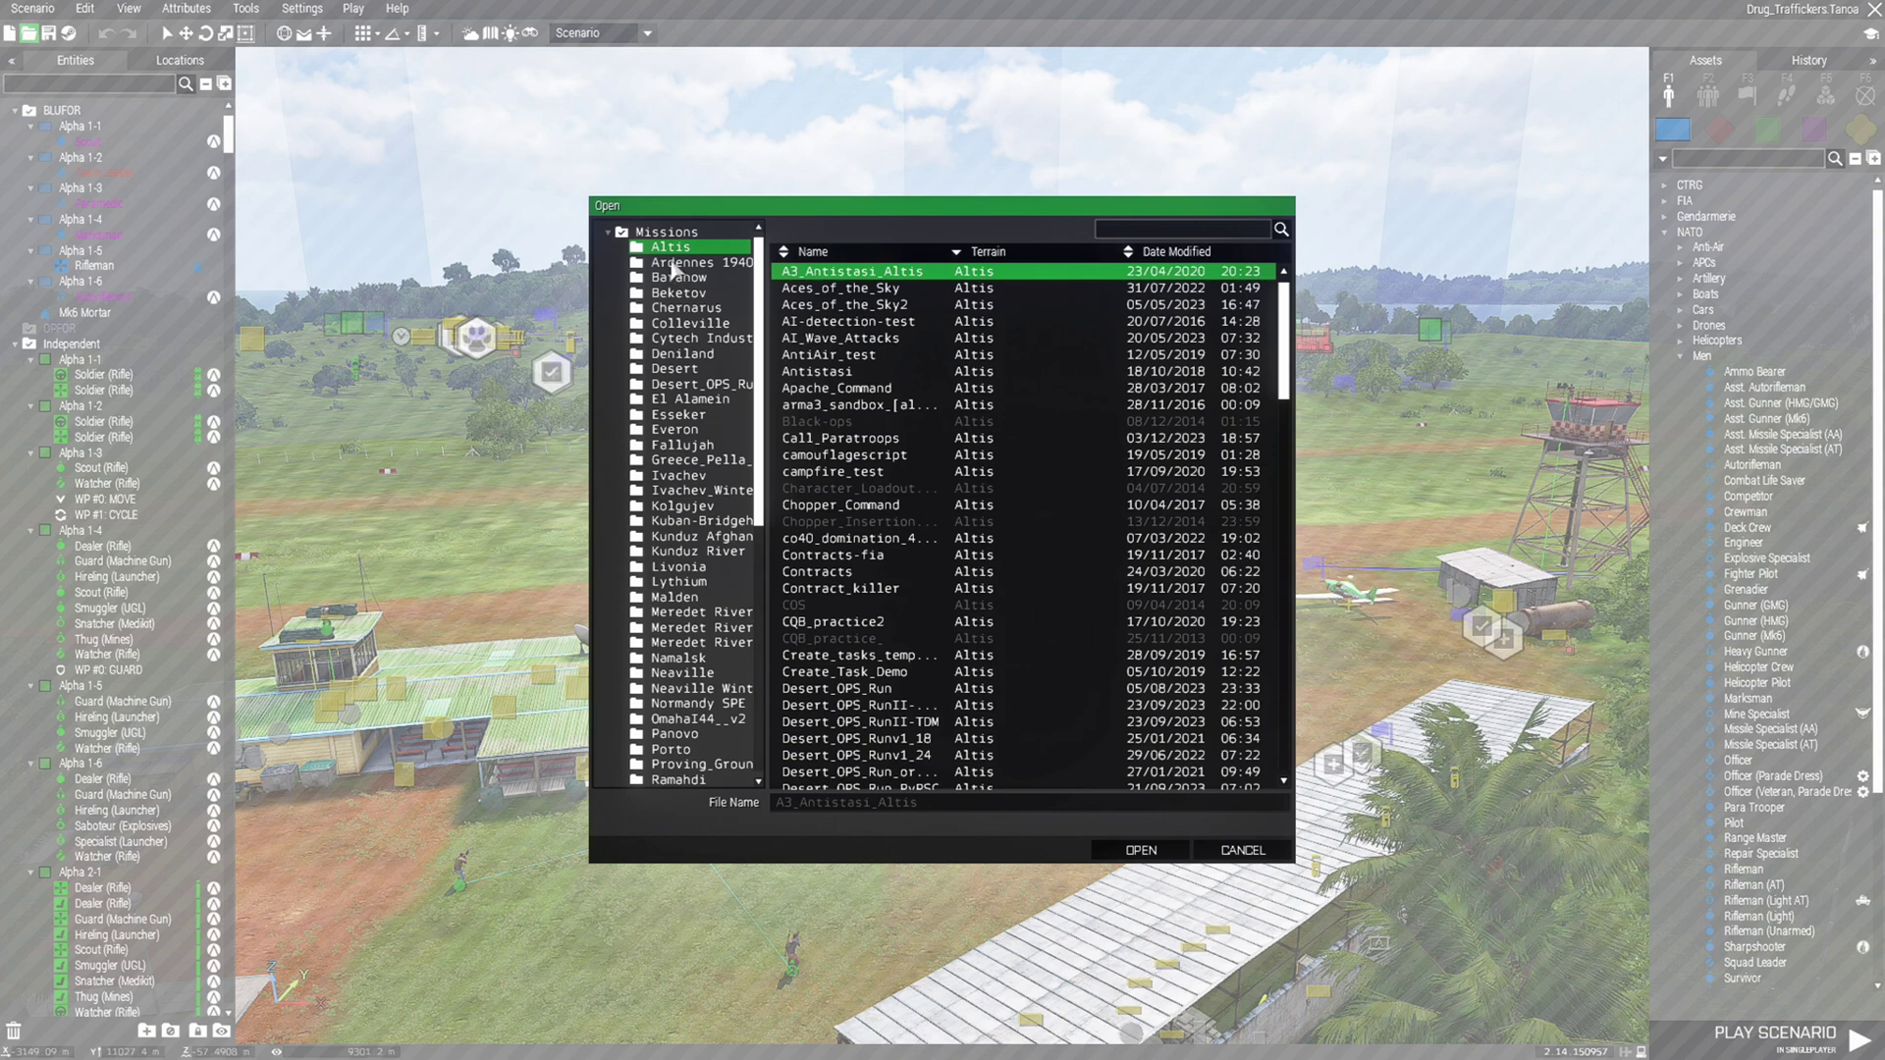
# Check the terrain folders from Baranow down to Kolgujev for missions to open
pyautogui.click(675, 276)
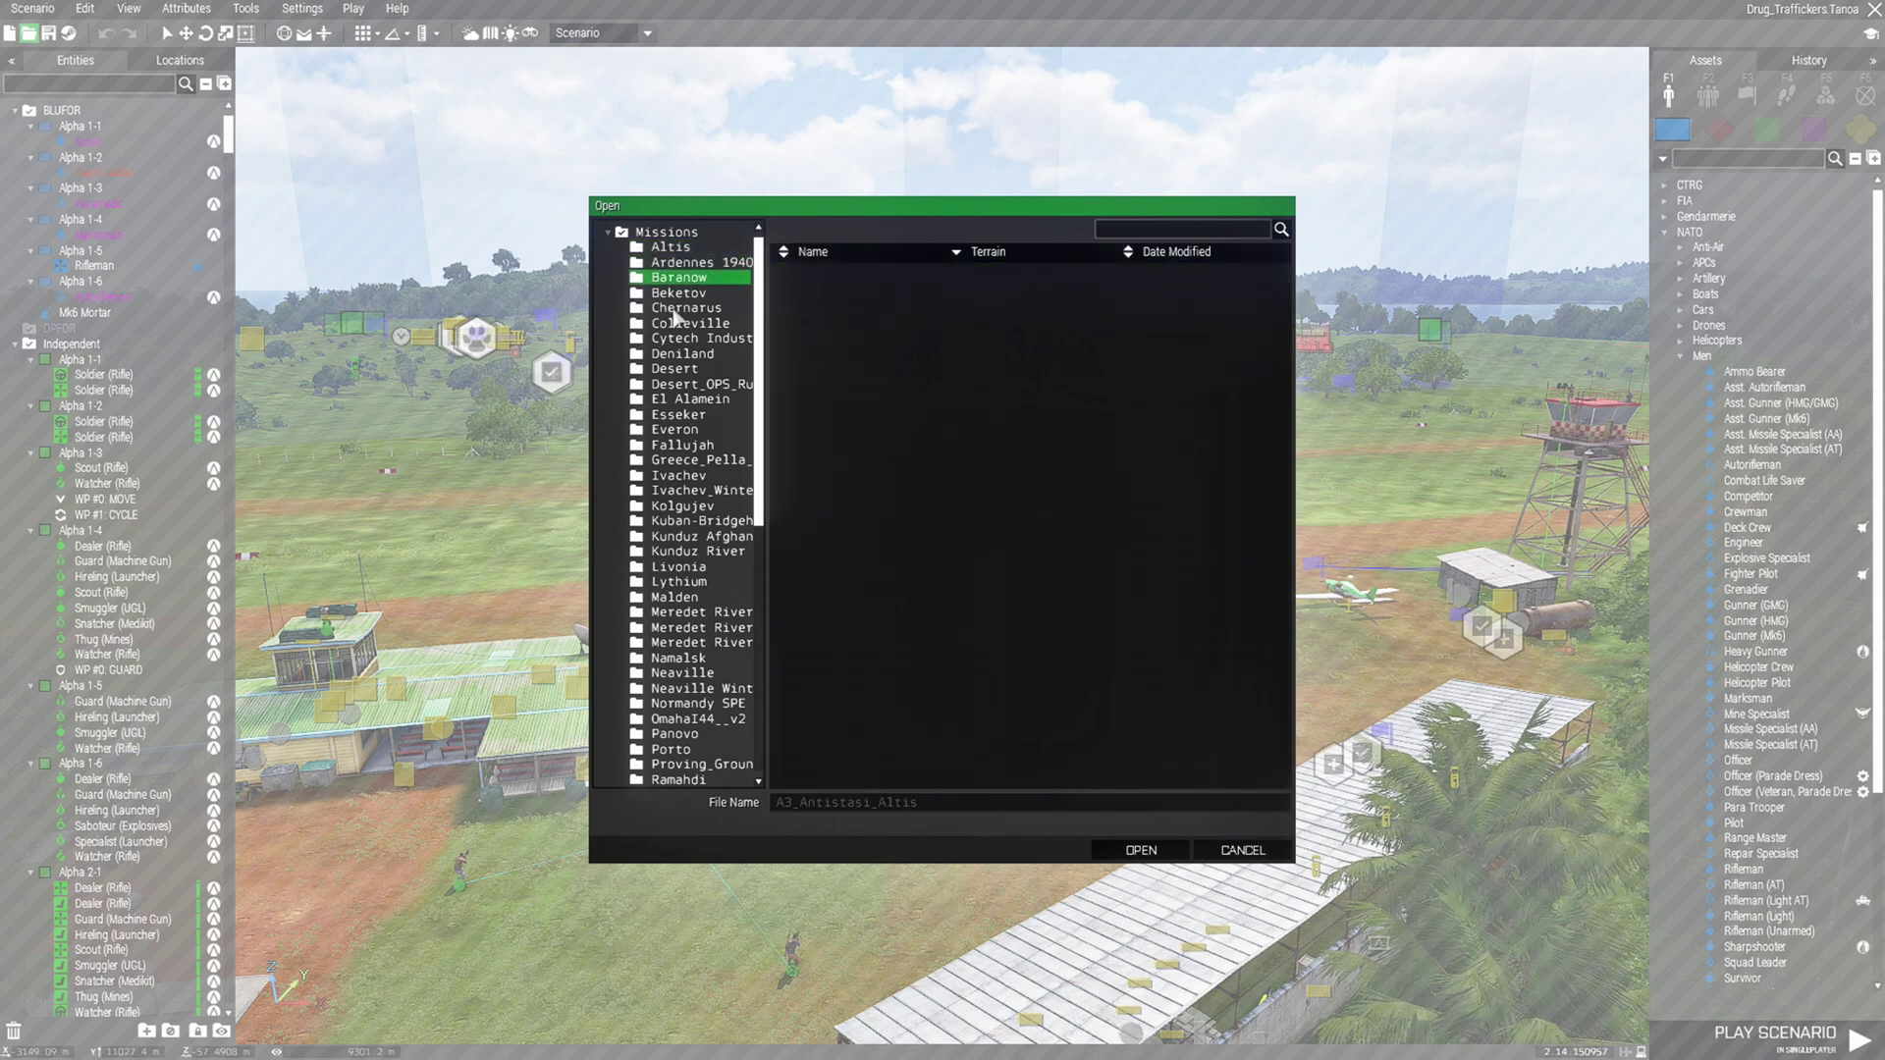
pyautogui.click(675, 321)
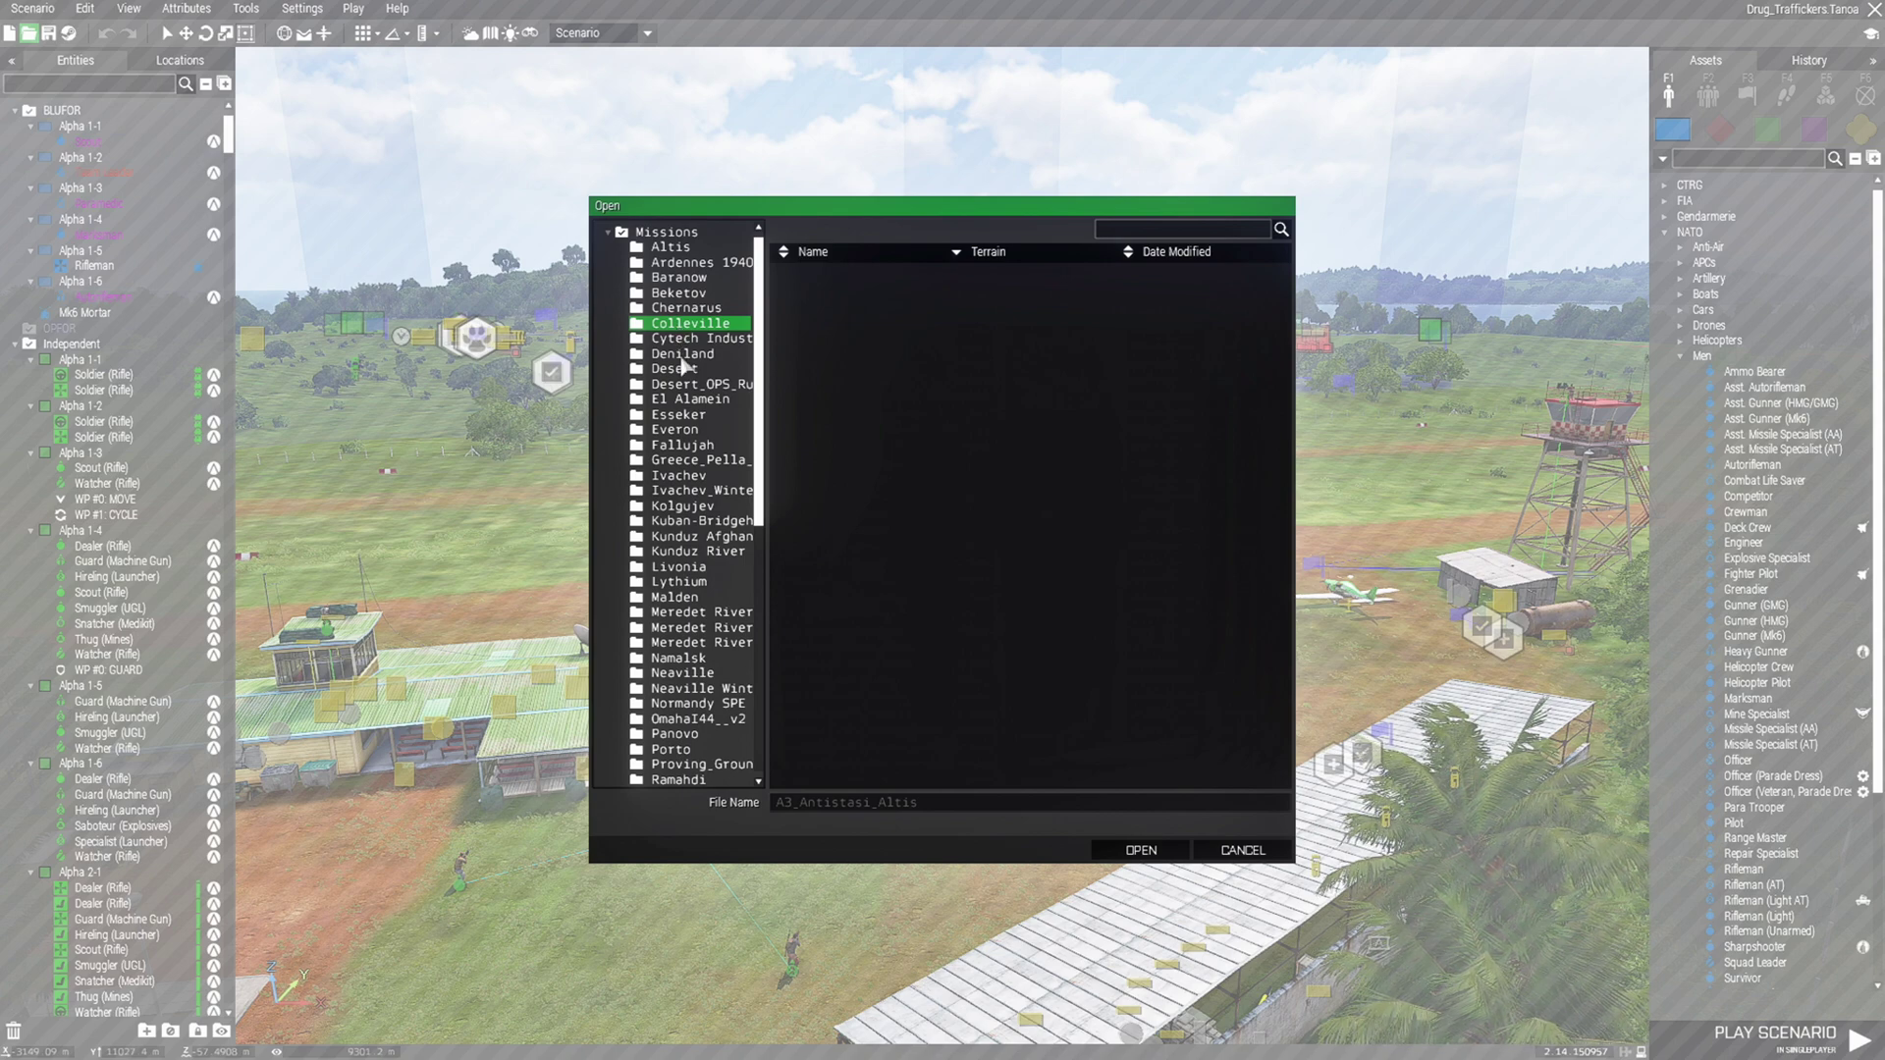
pyautogui.click(685, 368)
pyautogui.click(678, 384)
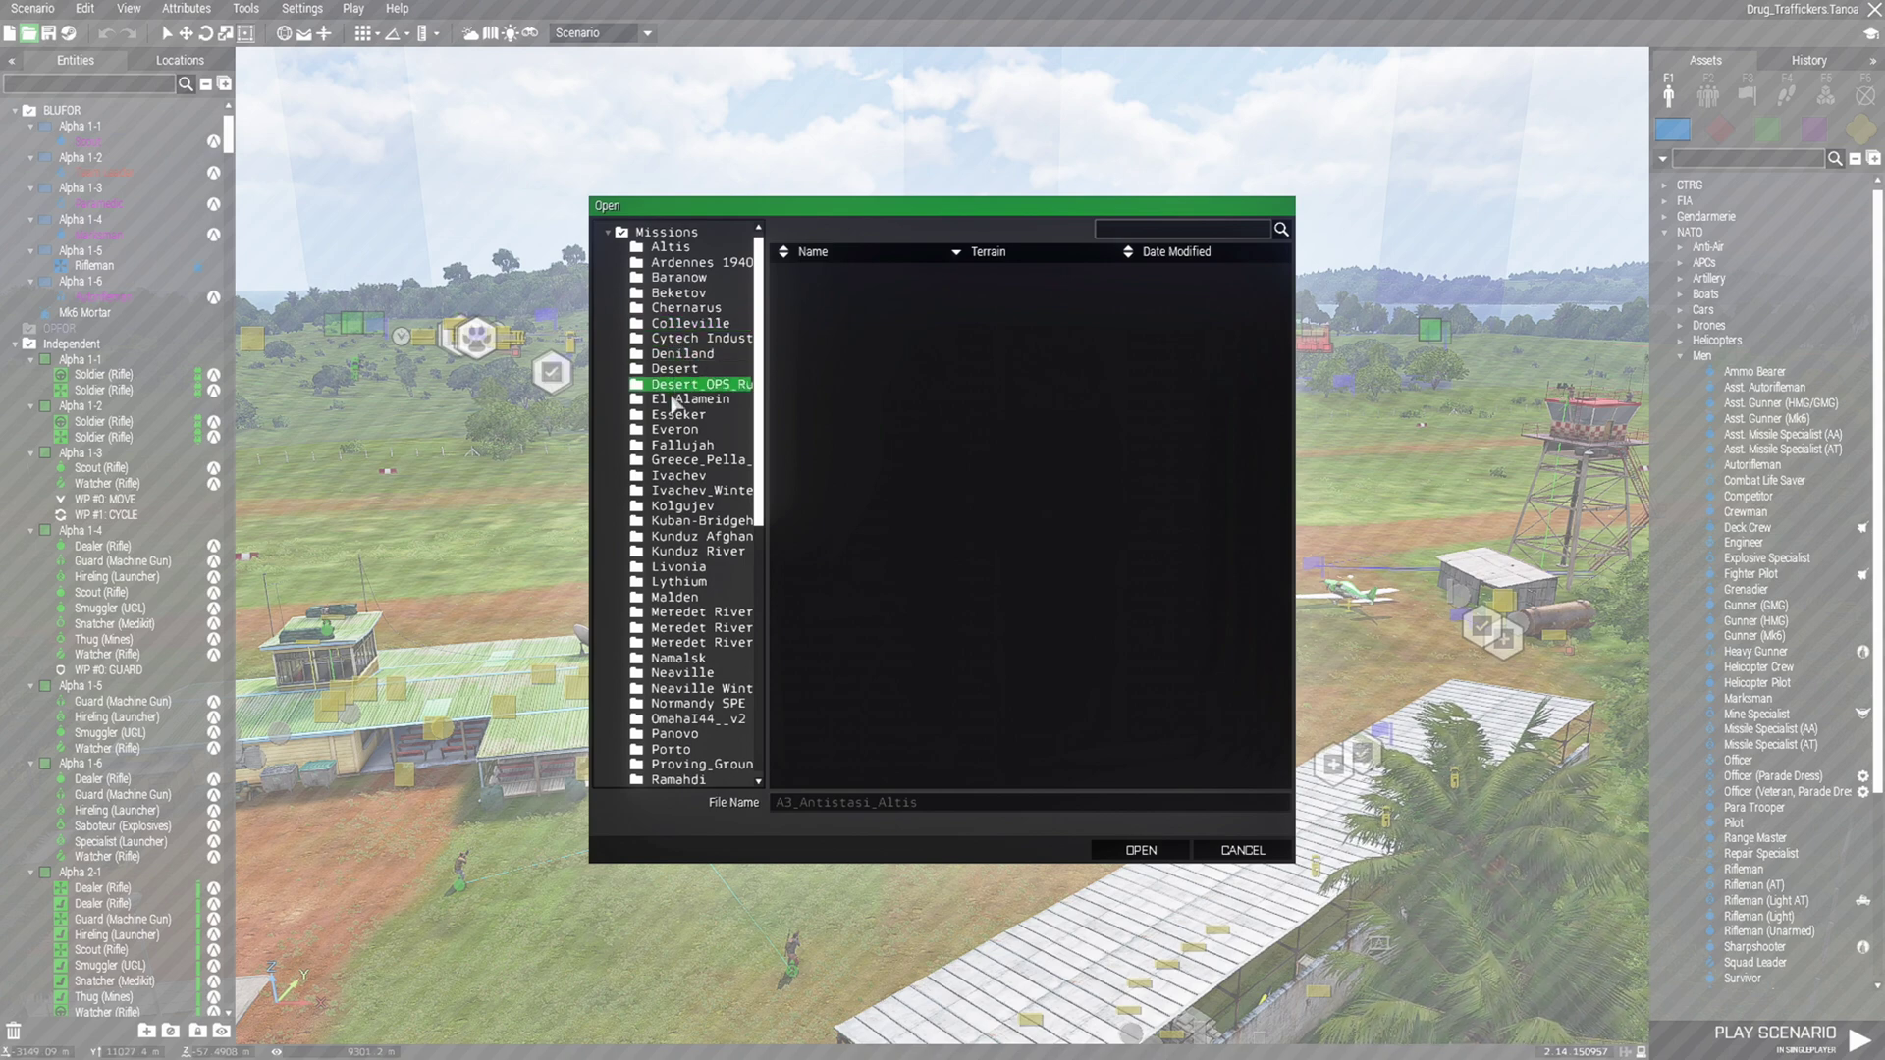
pyautogui.click(678, 398)
pyautogui.click(682, 429)
pyautogui.click(677, 447)
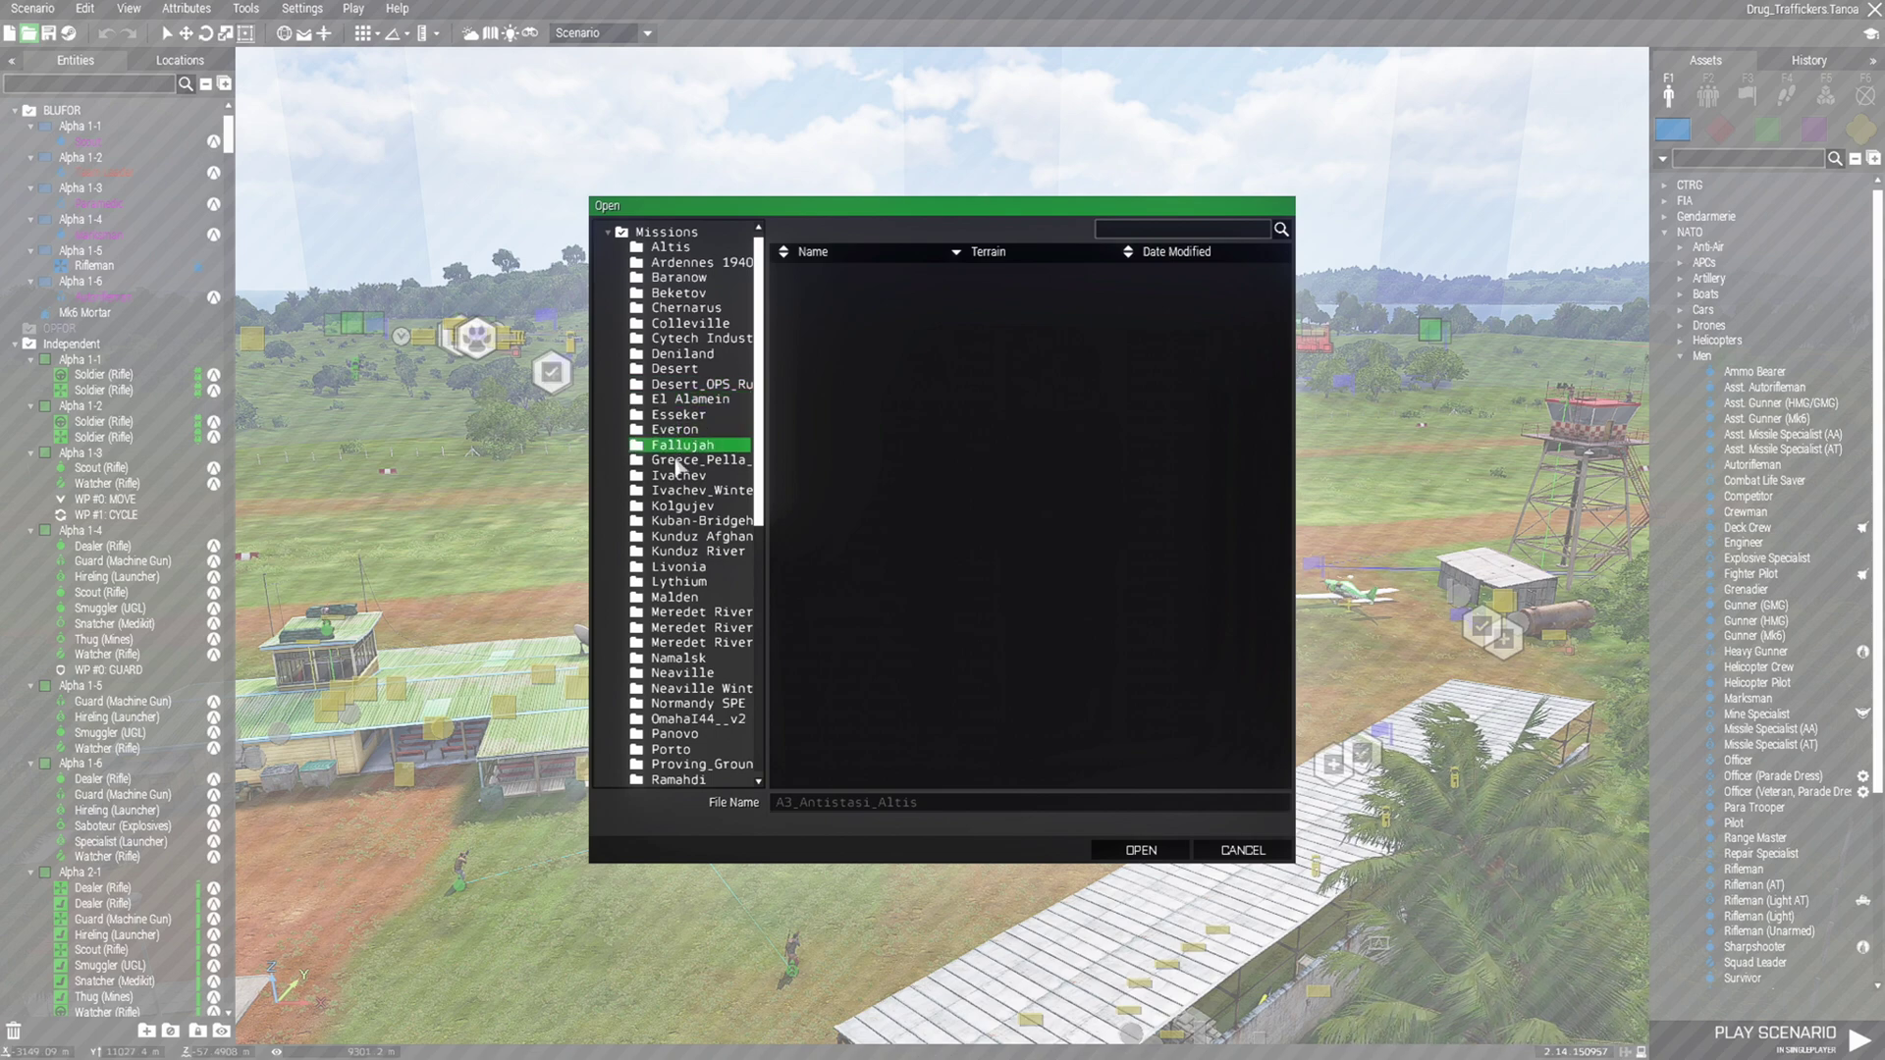
pyautogui.click(678, 460)
pyautogui.click(678, 477)
pyautogui.click(679, 491)
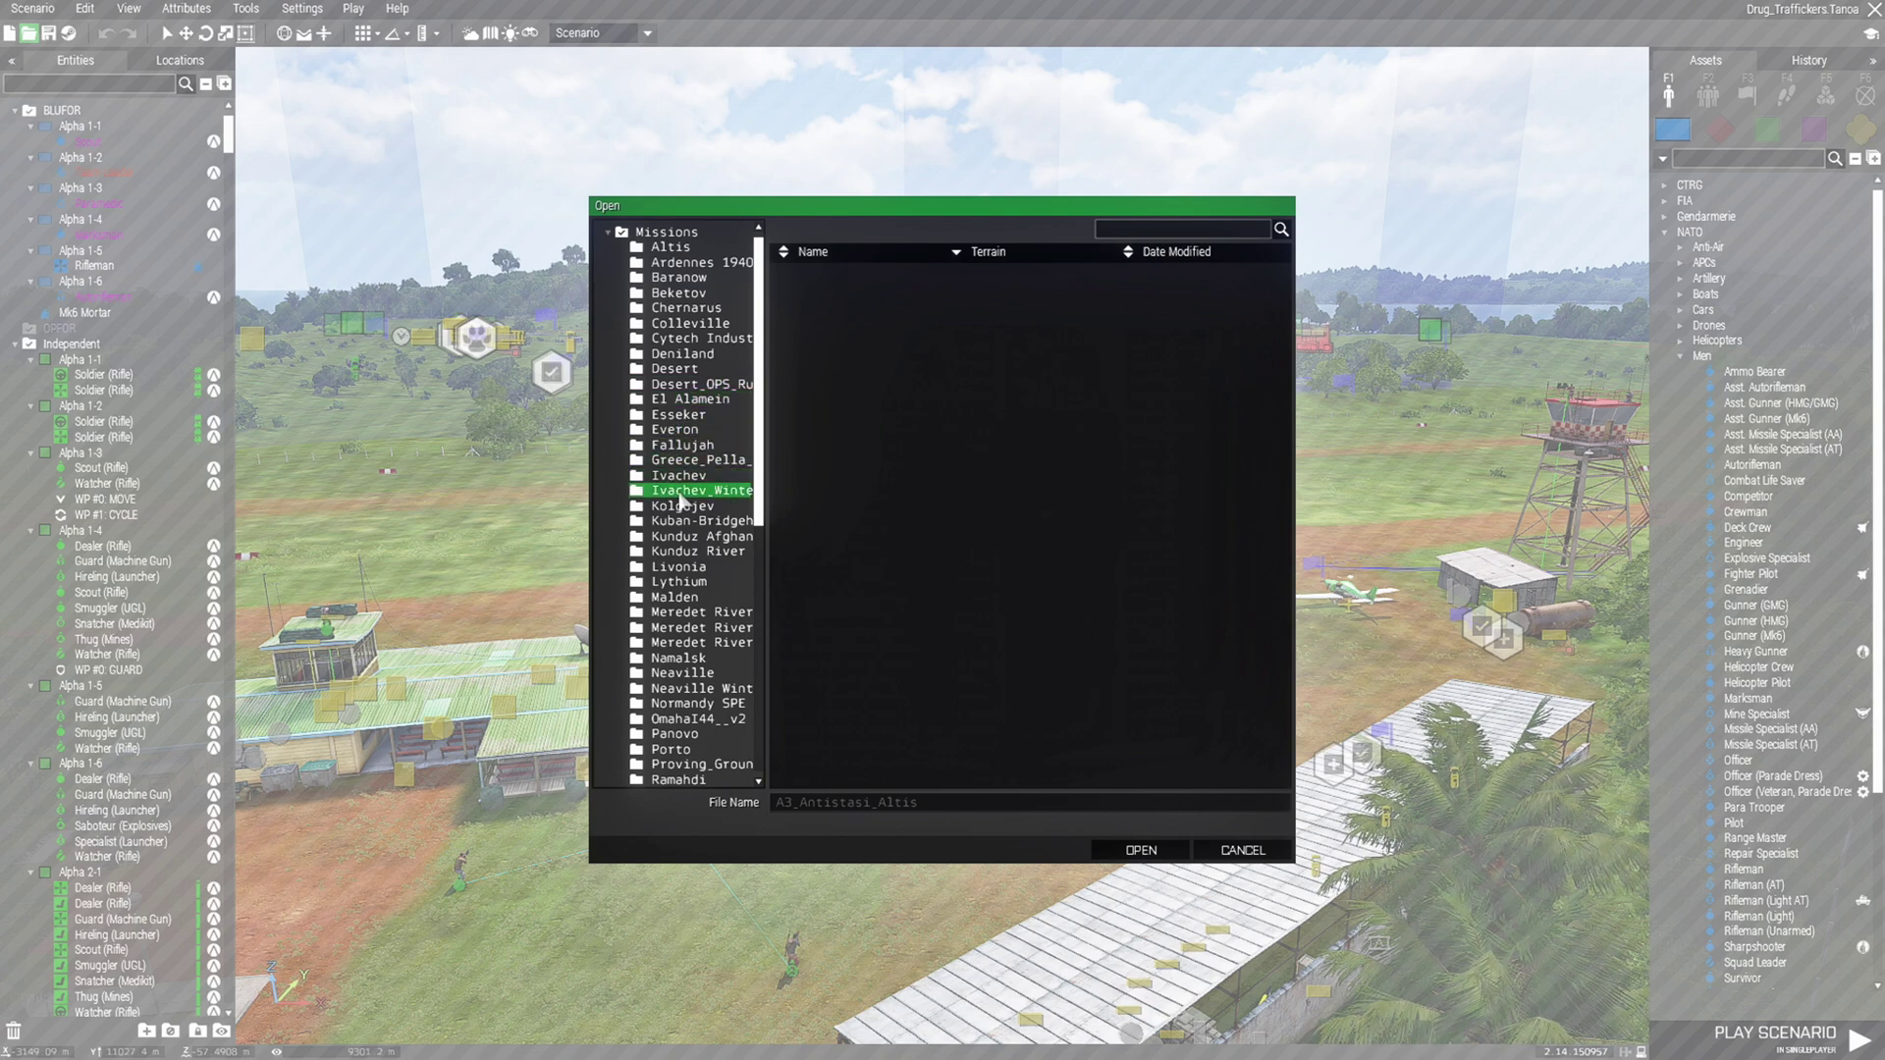
pyautogui.click(681, 506)
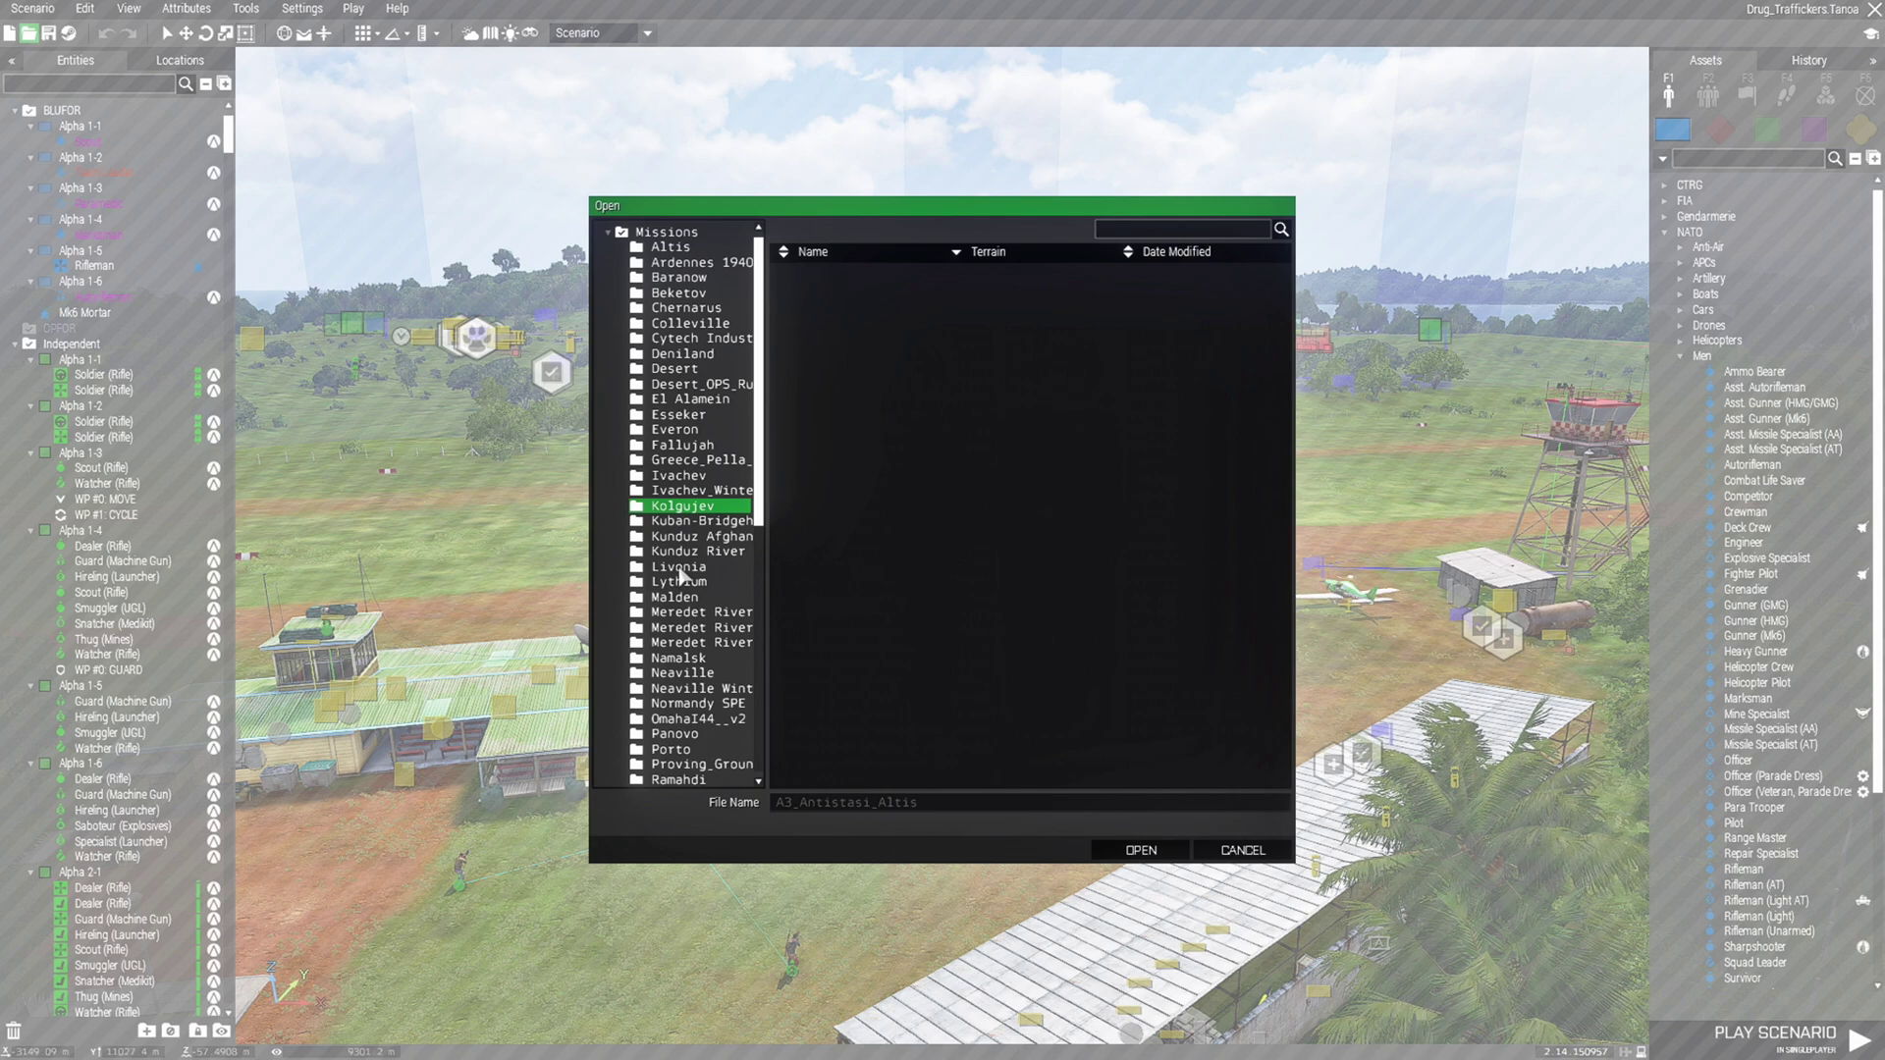
# List the missions in the Livonia, Altis and Malden terrain folders
pyautogui.click(680, 568)
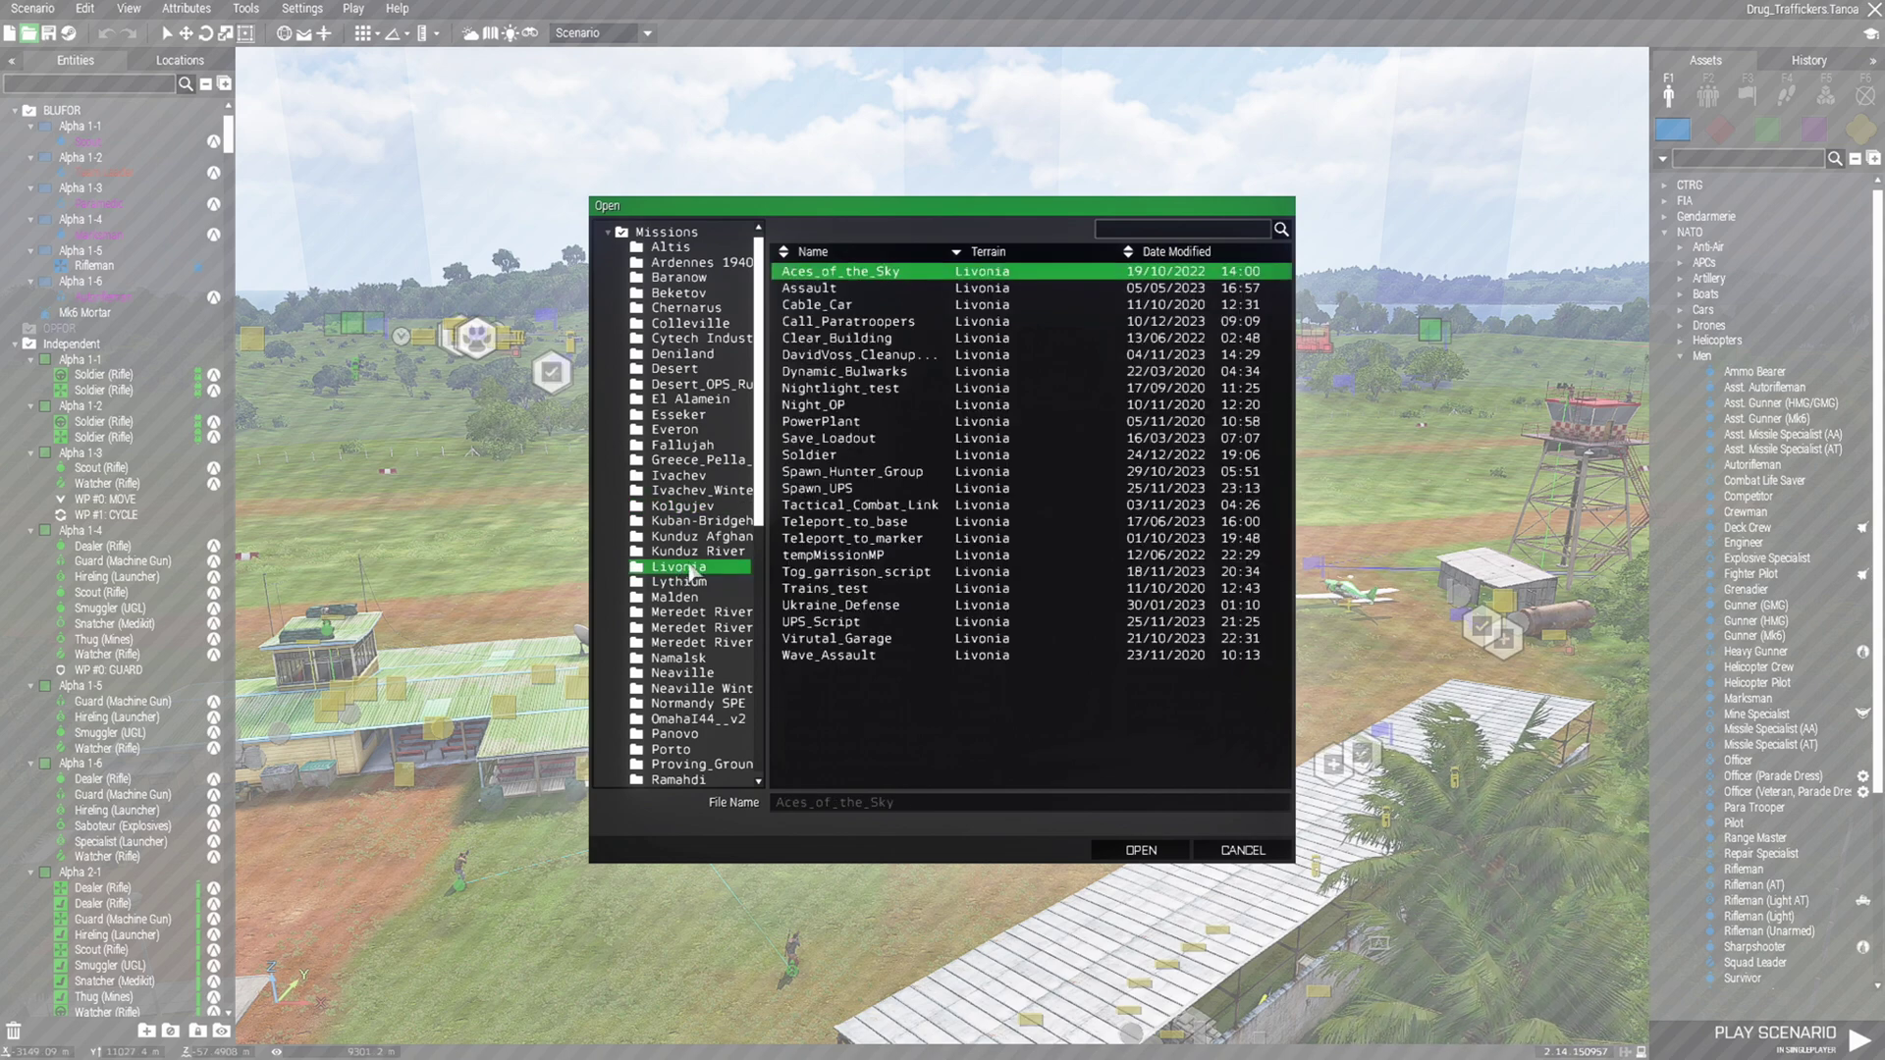
pyautogui.click(675, 249)
pyautogui.scroll(-1, 713, 557)
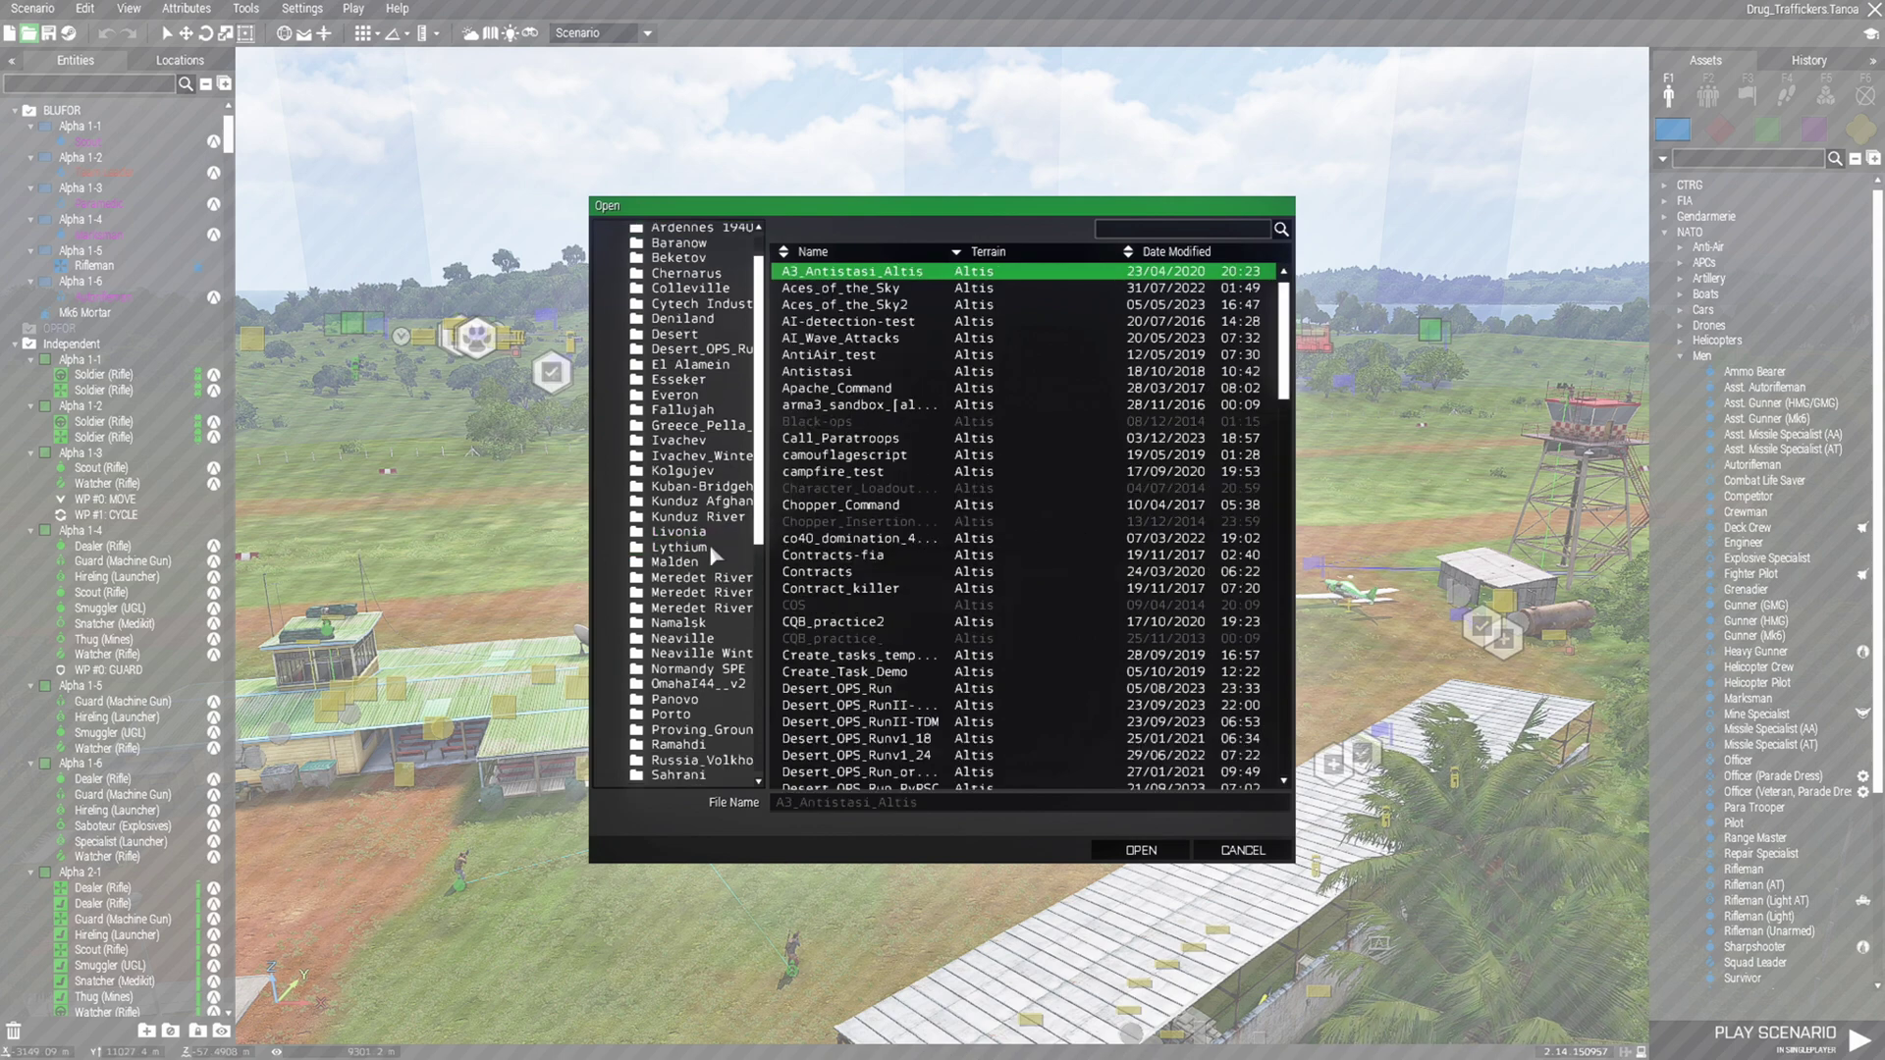
pyautogui.click(678, 563)
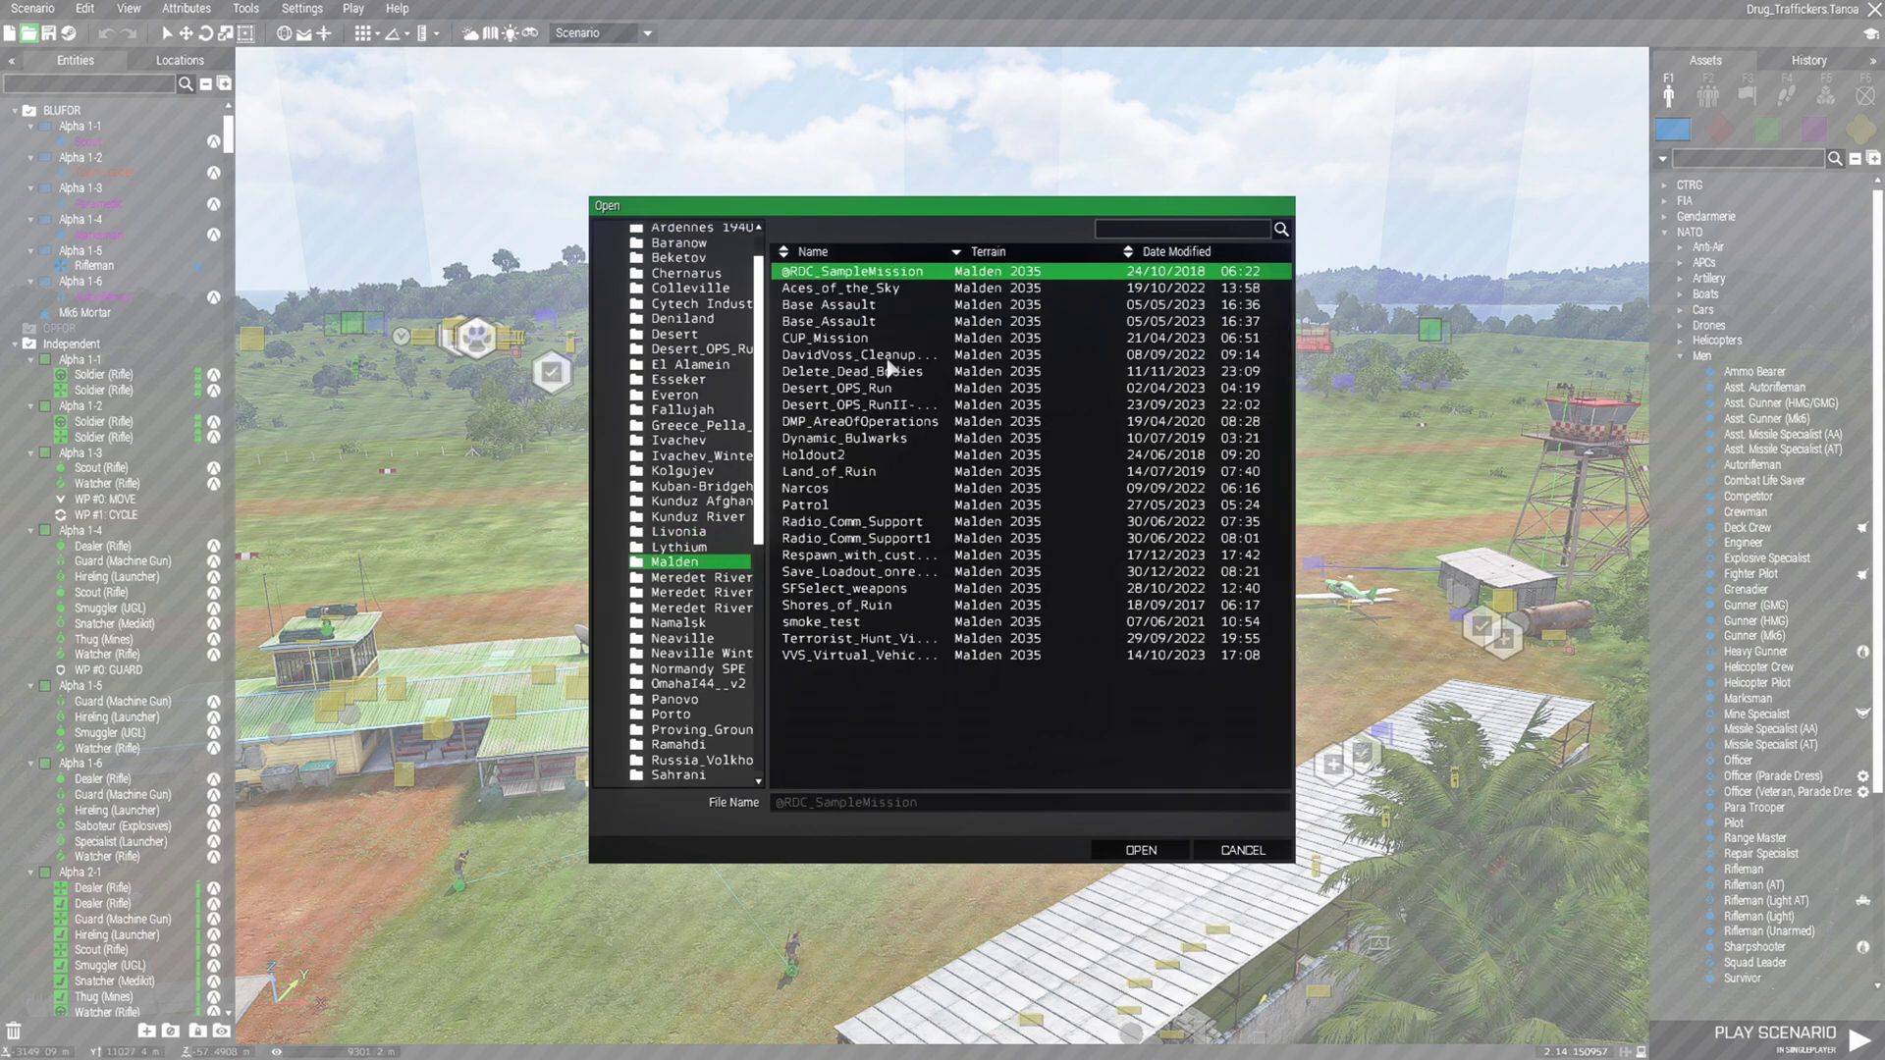
# List the missions in the Tanoa terrain folder and look through them
pyautogui.scroll(-3, 713, 705)
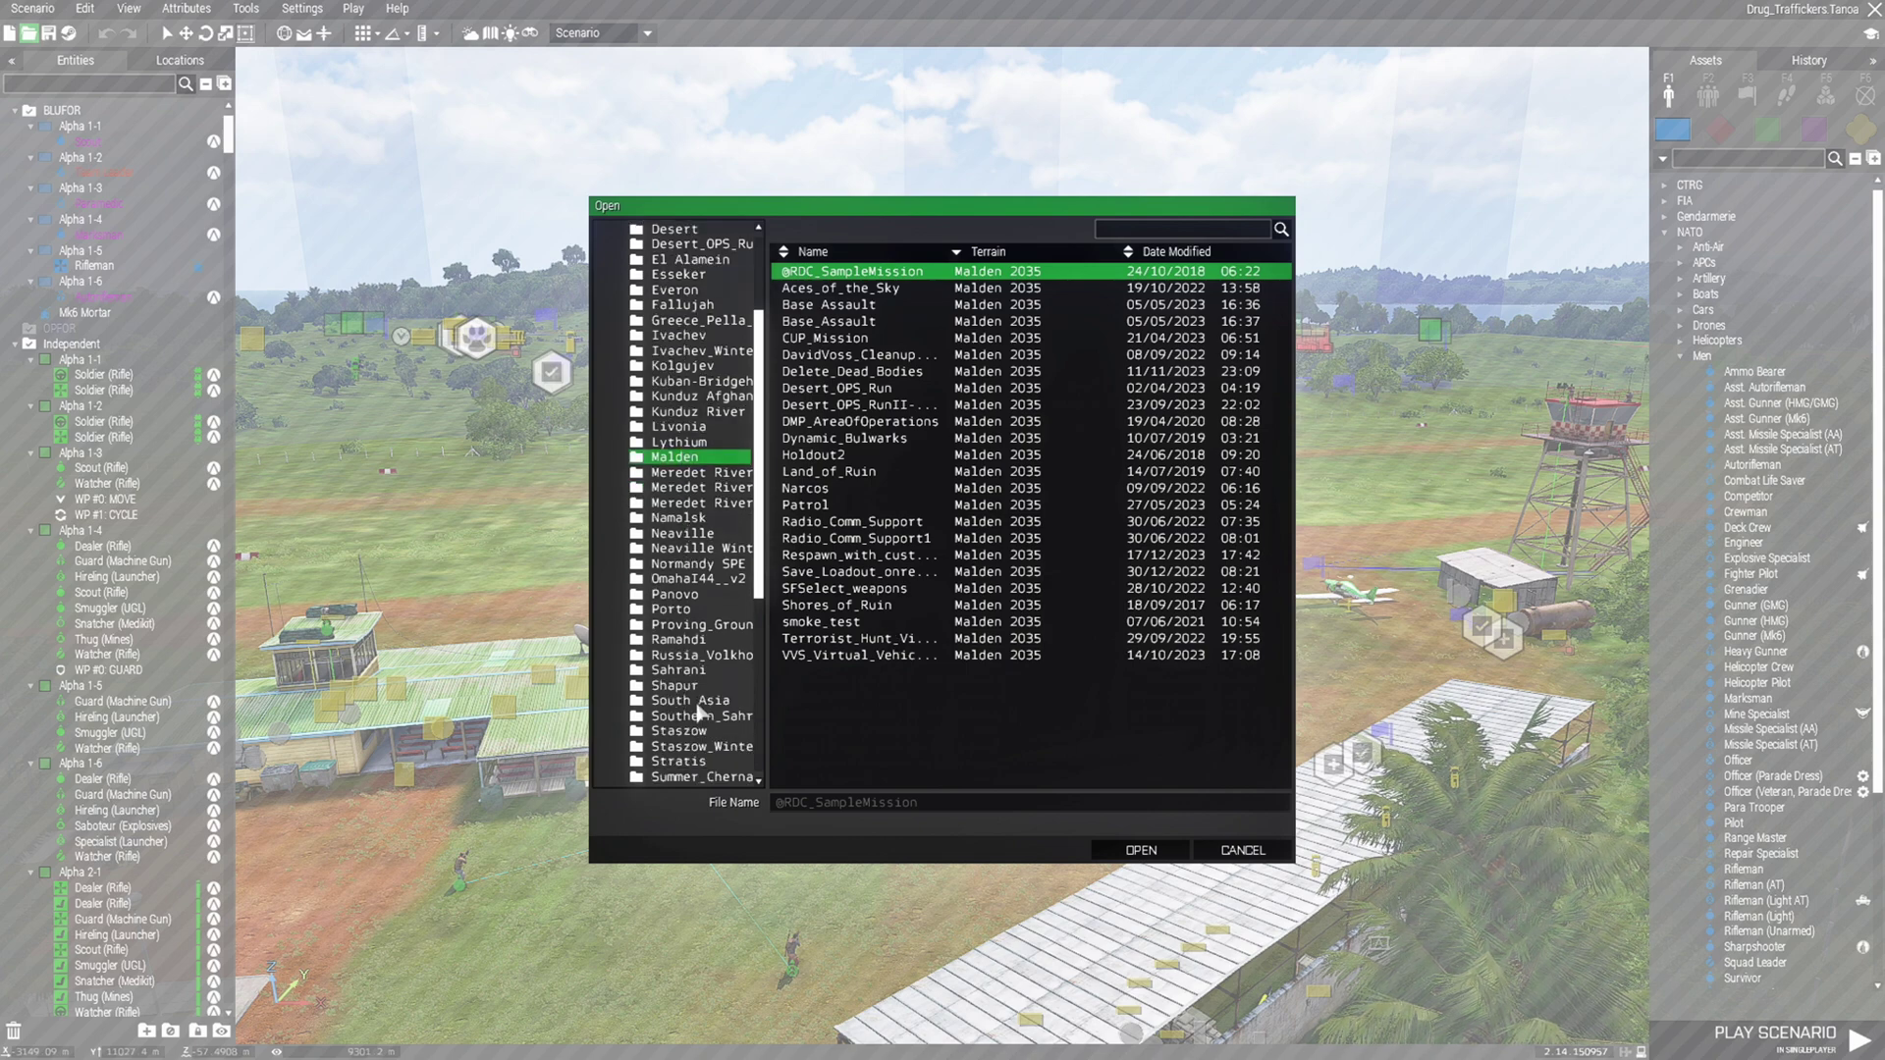
pyautogui.scroll(-2, 705, 751)
pyautogui.click(687, 738)
pyautogui.scroll(-1, 1009, 508)
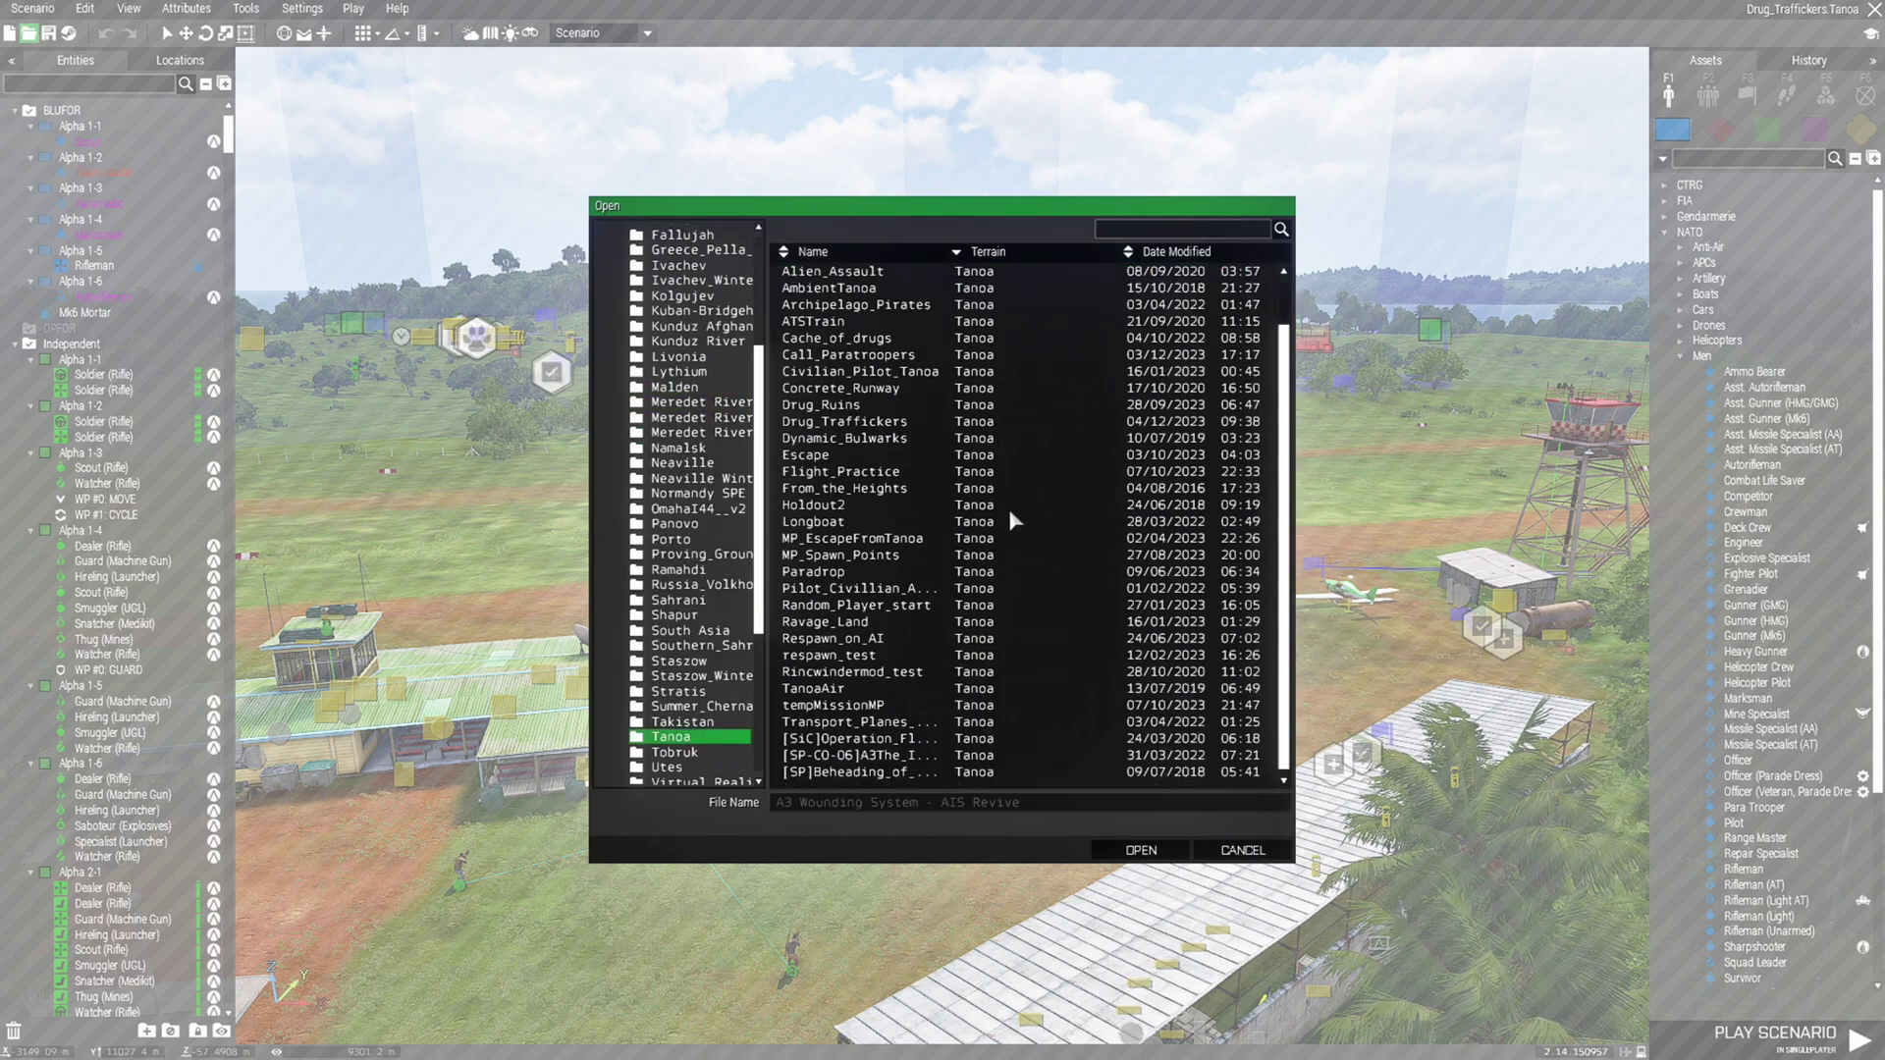
pyautogui.scroll(1, 1010, 511)
pyautogui.scroll(-2, 709, 610)
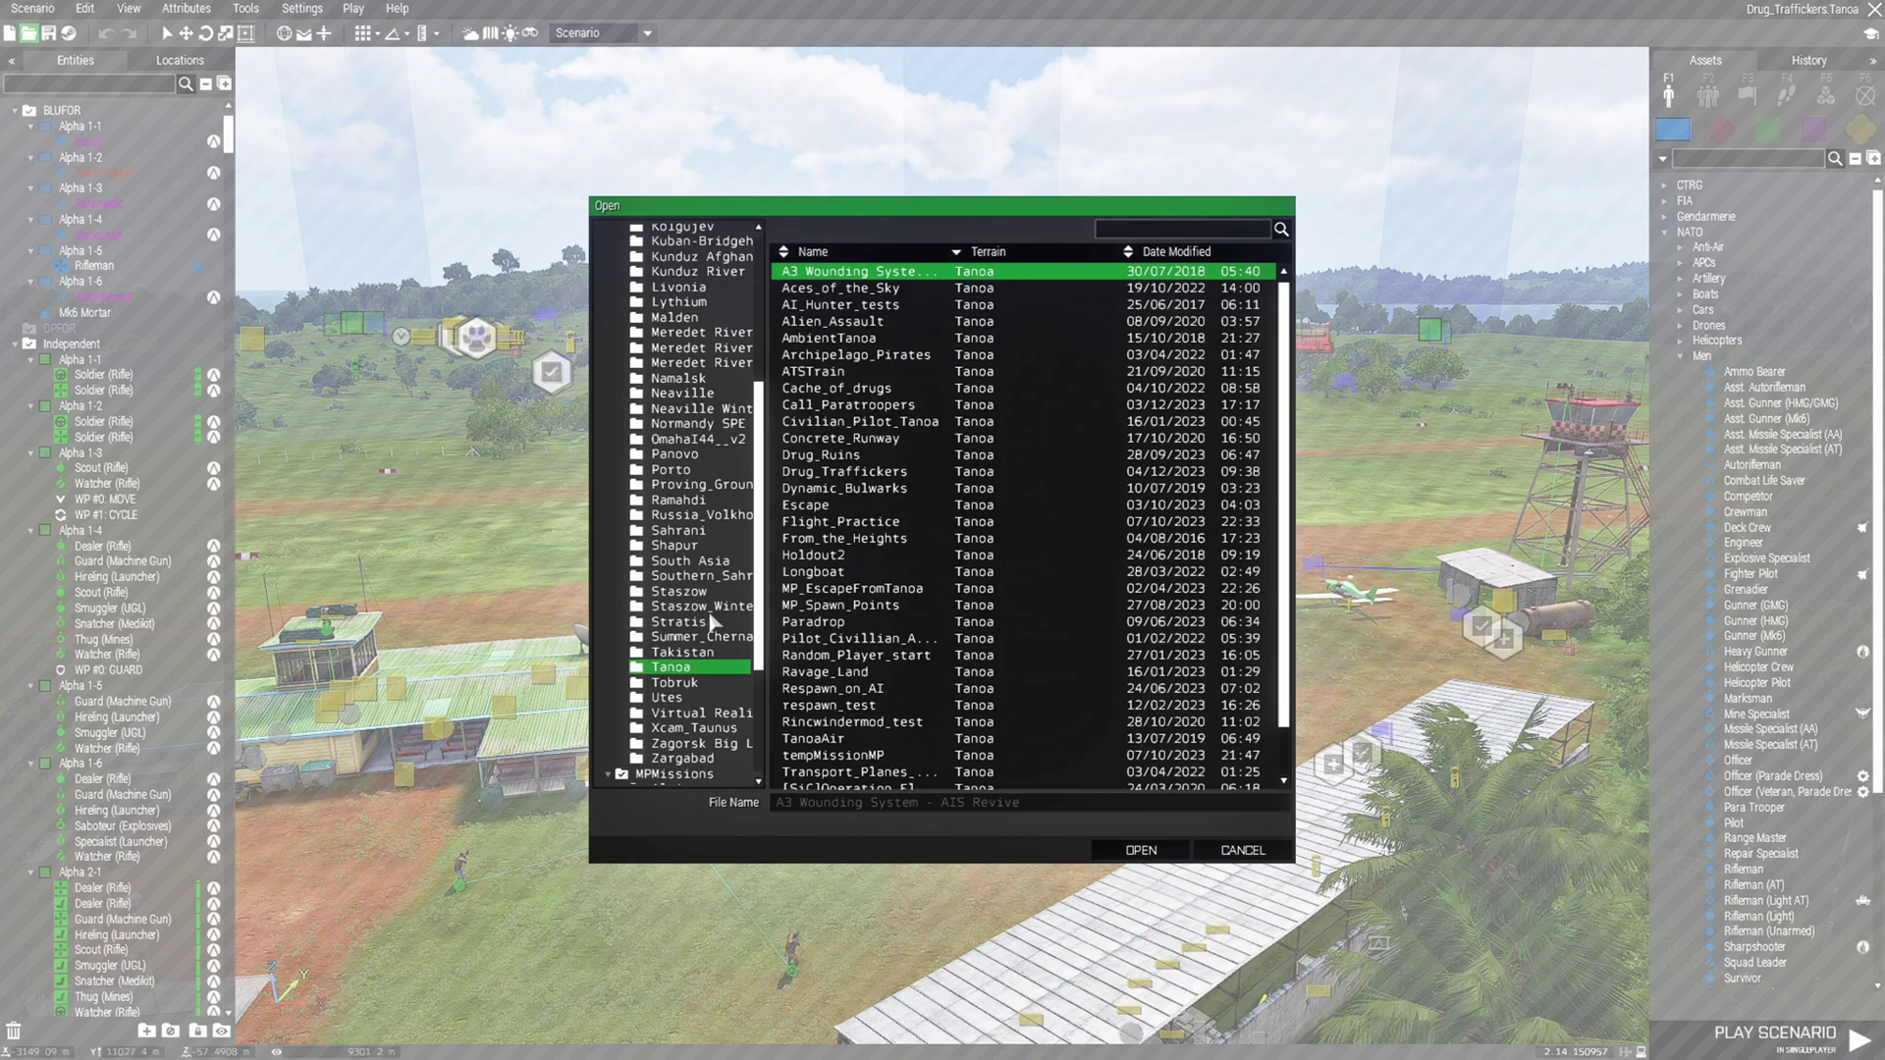
# List the missions in the Stratis and Virtual Reality folders and look through the latter
pyautogui.click(685, 624)
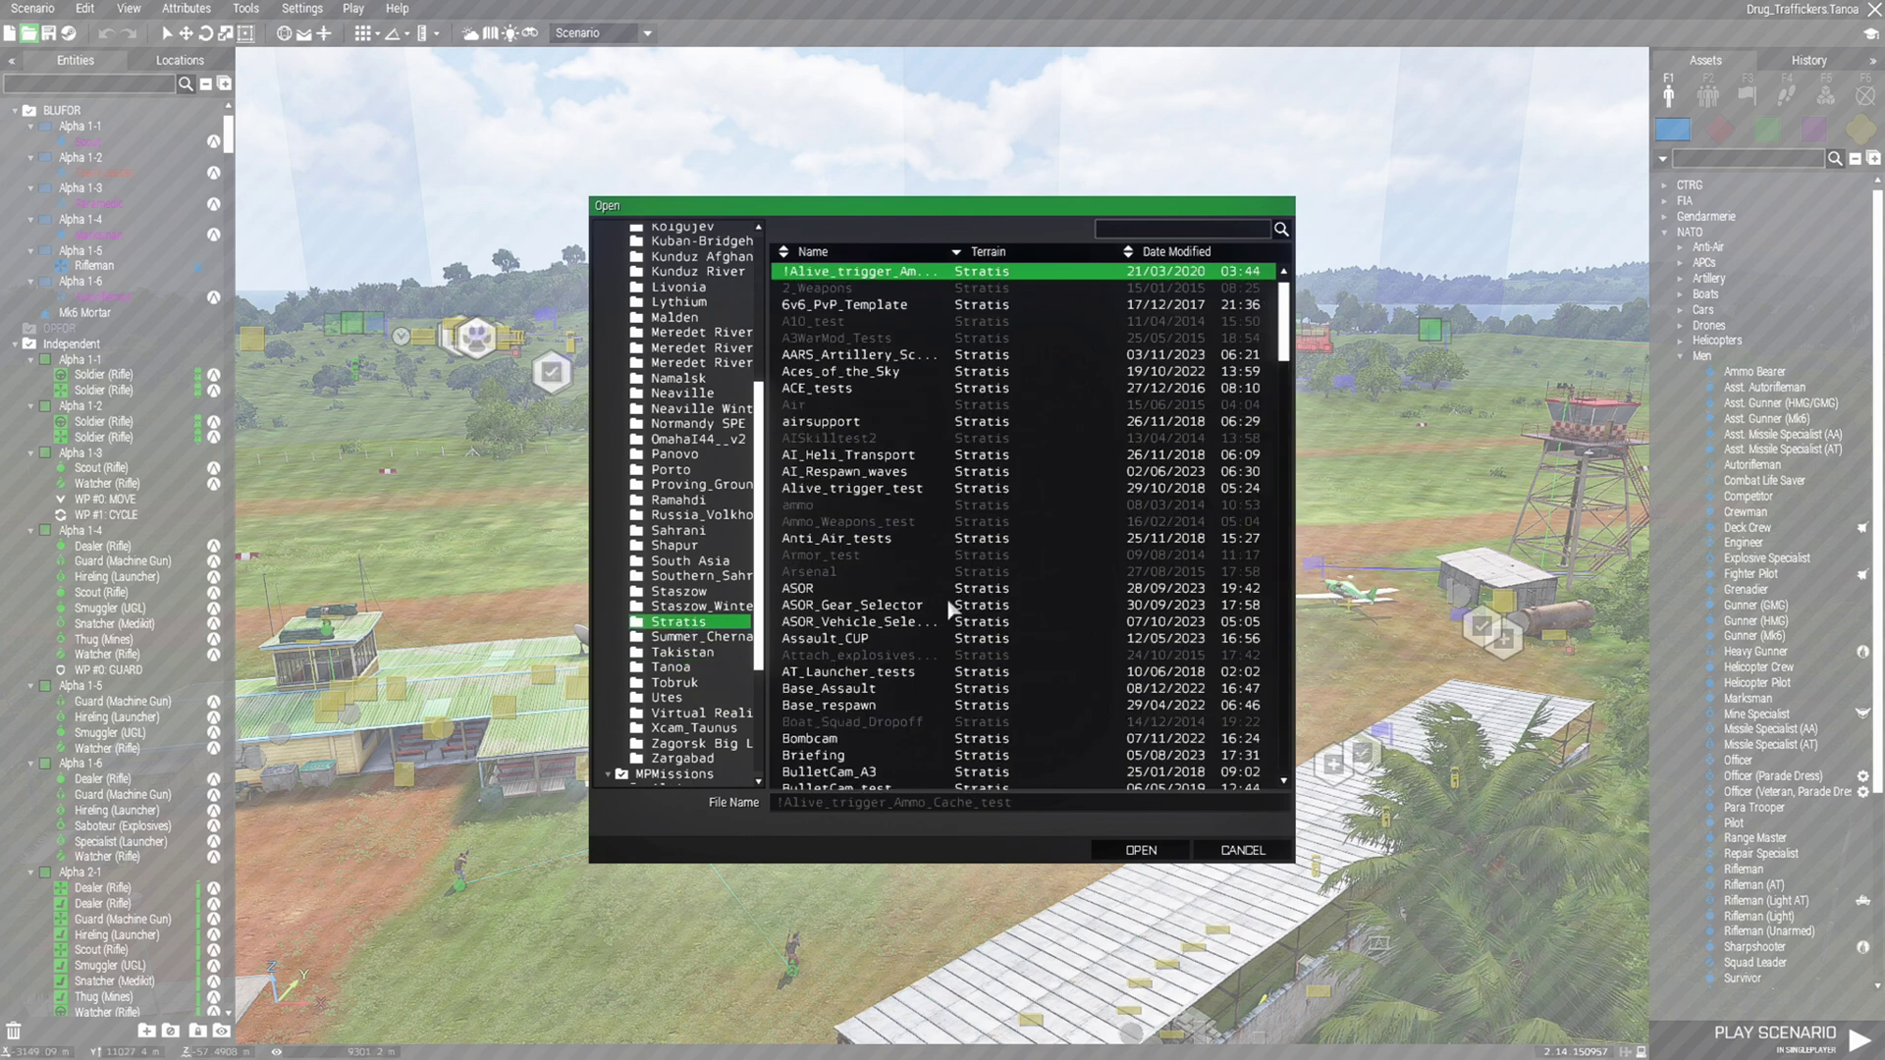
pyautogui.click(700, 714)
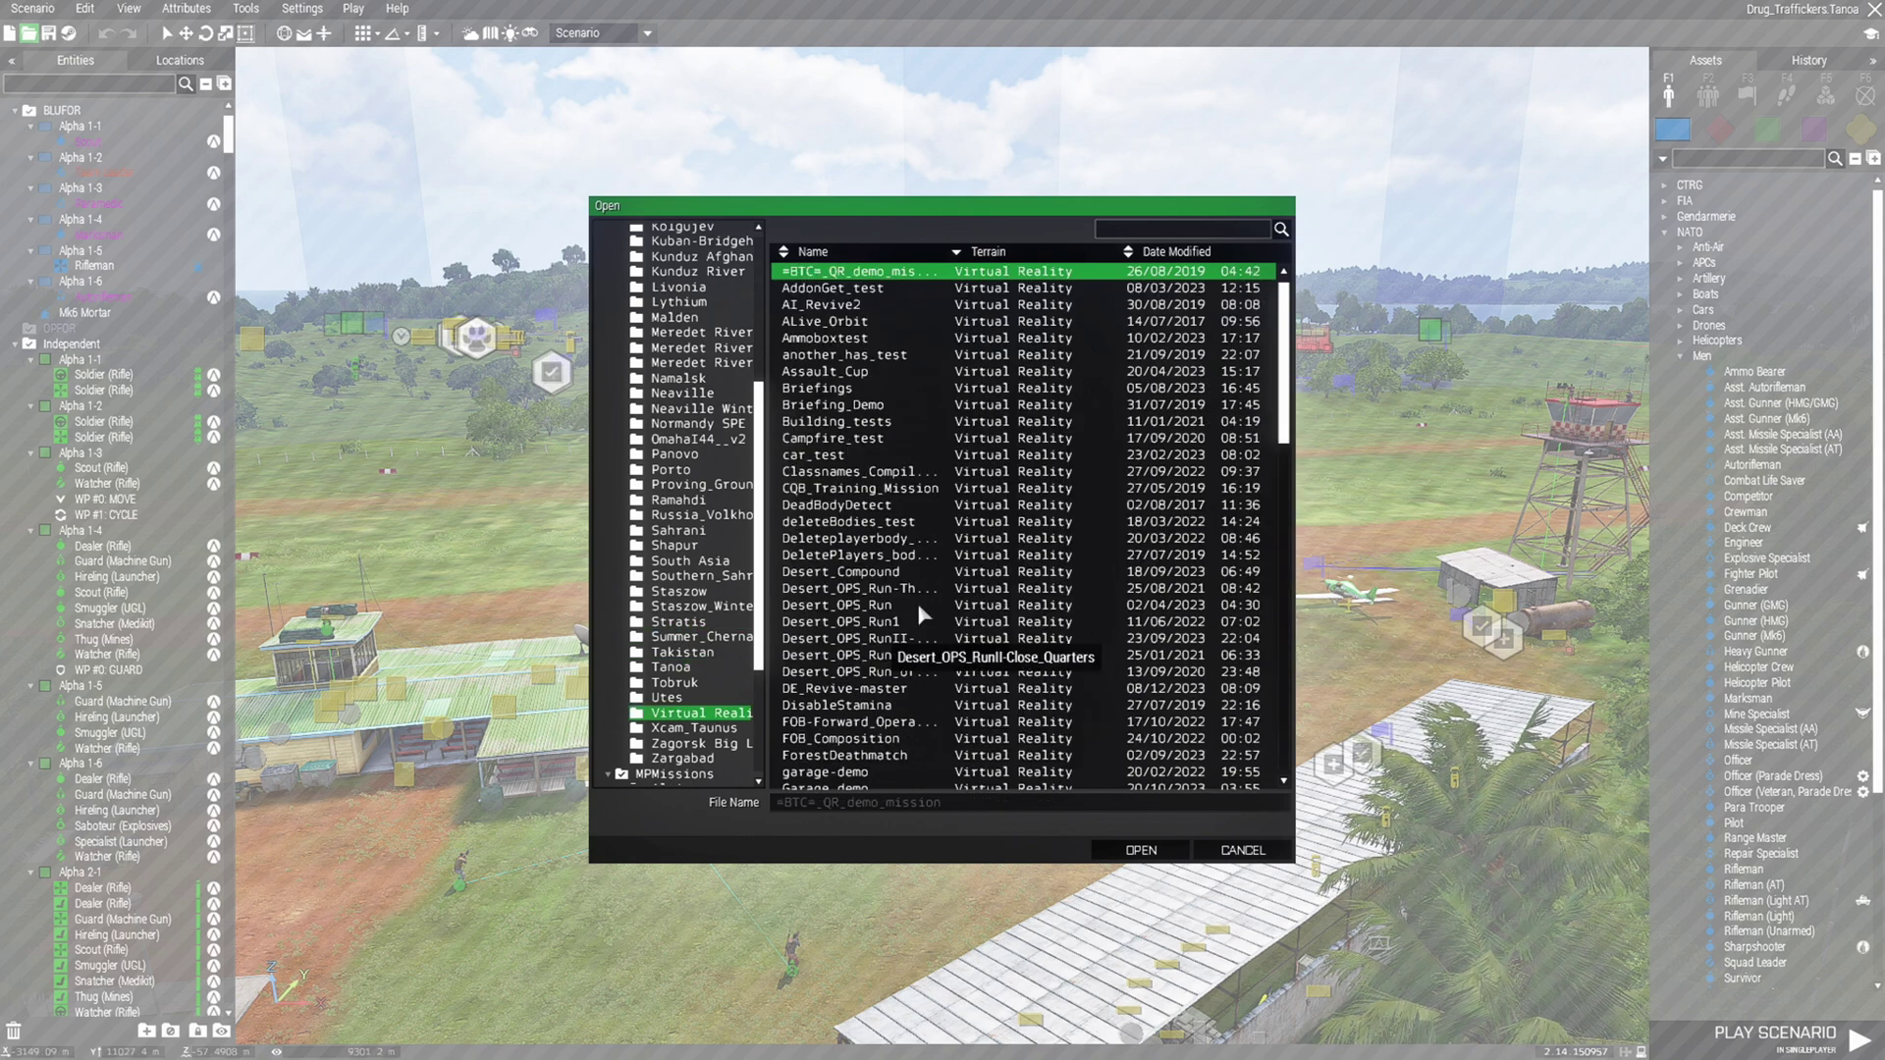
pyautogui.scroll(-8, 960, 550)
pyautogui.scroll(3, 960, 587)
pyautogui.scroll(3, 960, 587)
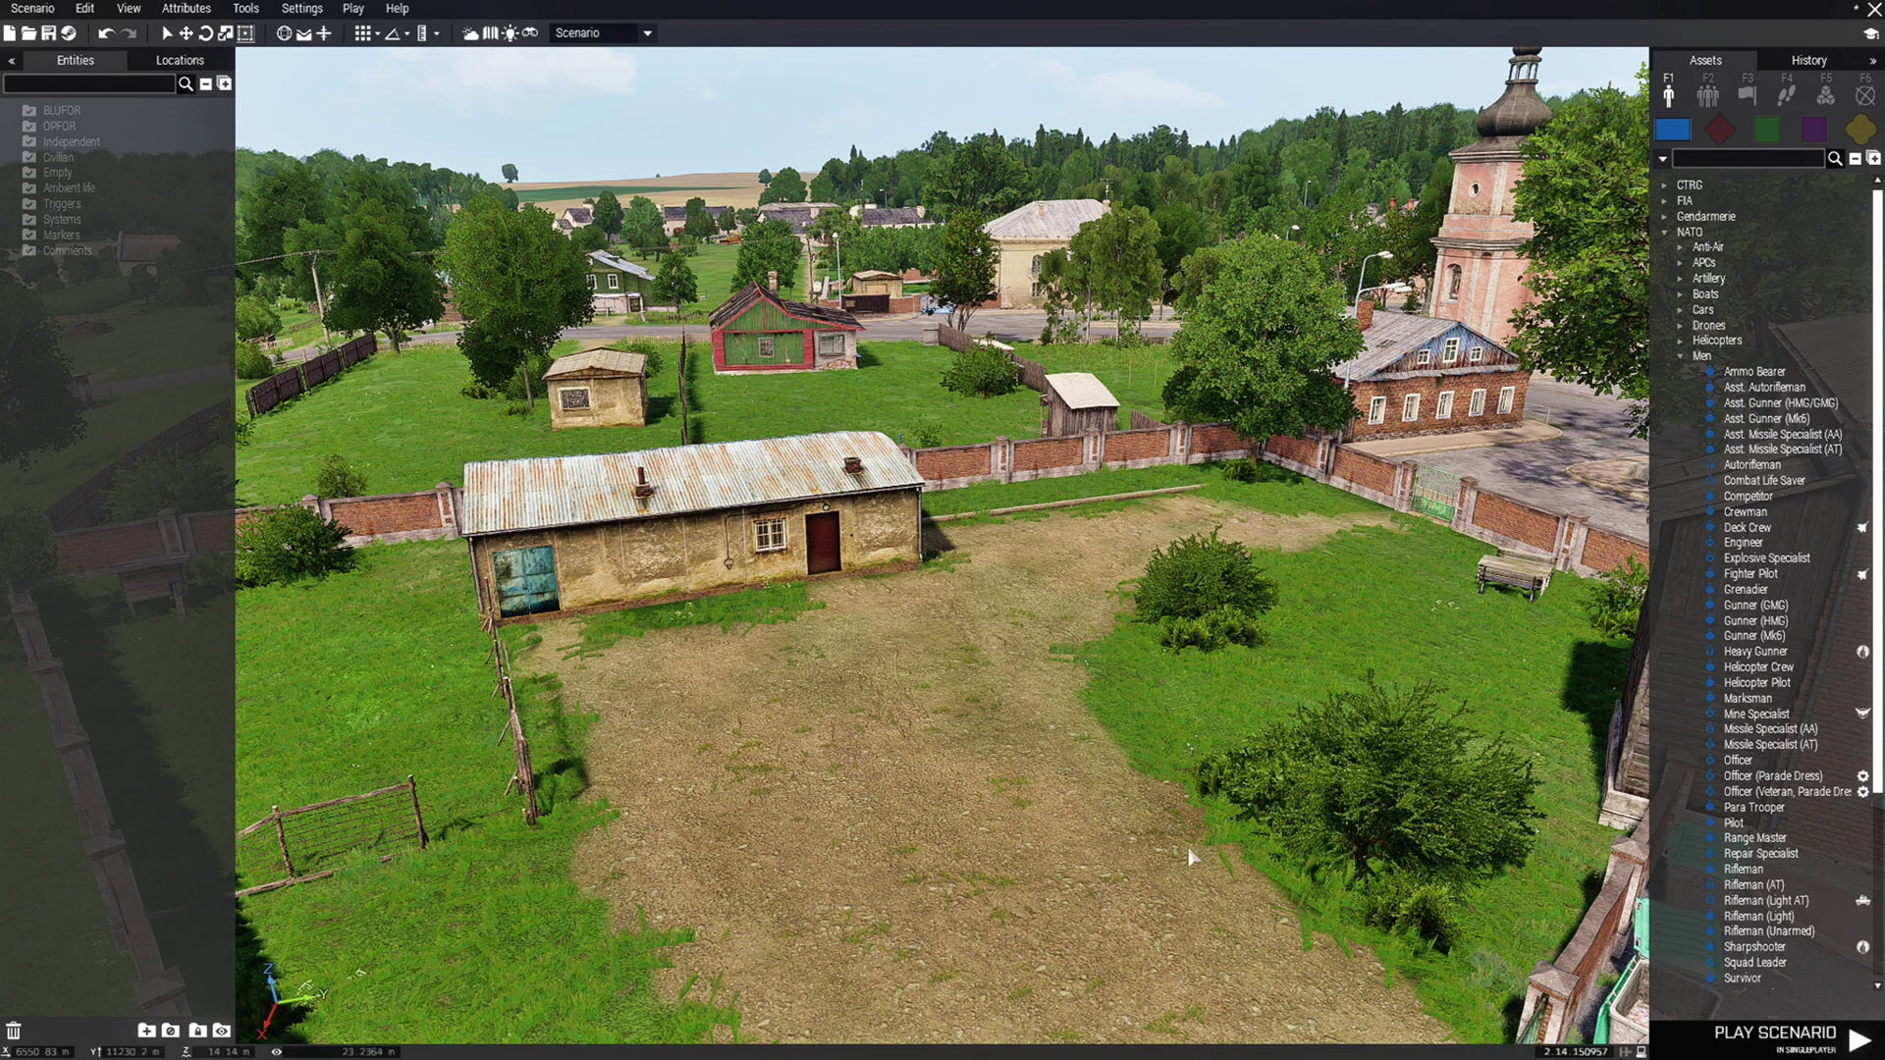
# Place a NATO Grenadier in the dirt yard in front of the long building with the rusty metal roof
pyautogui.click(1746, 589)
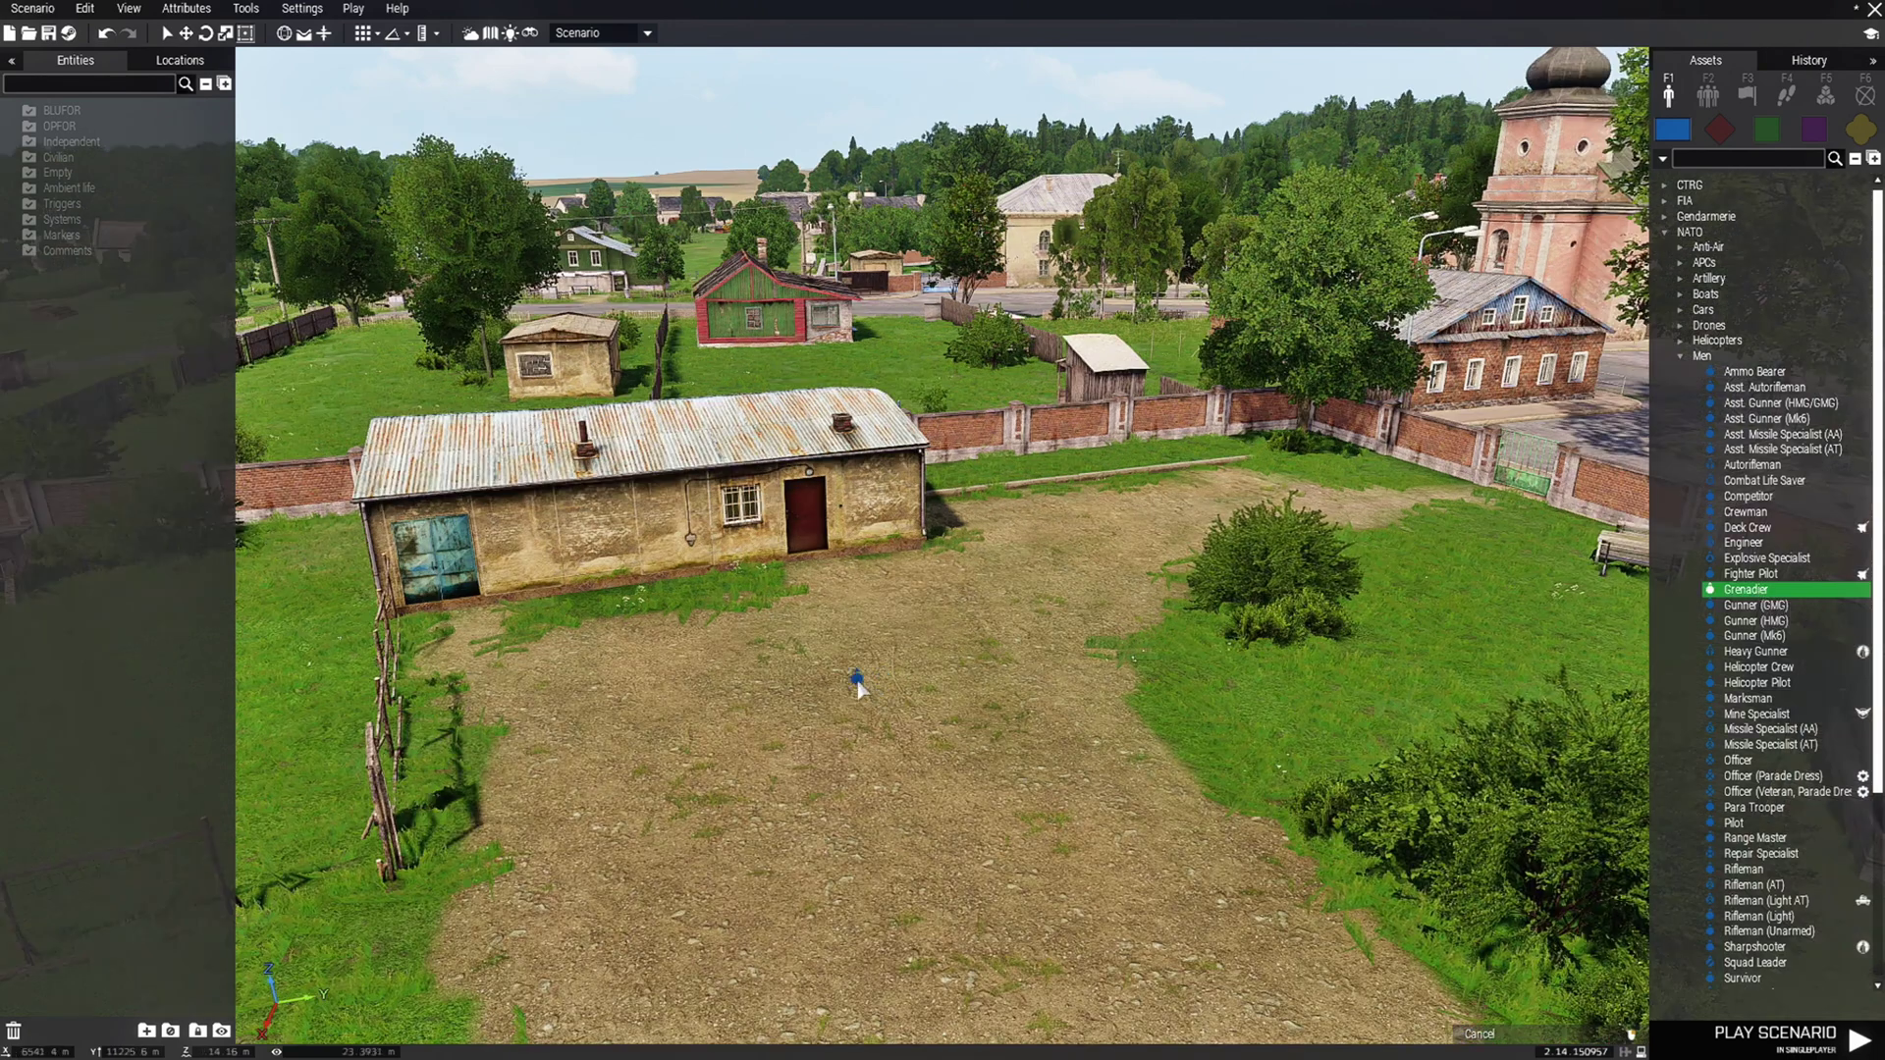
pyautogui.click(860, 682)
pyautogui.scroll(5, 854, 716)
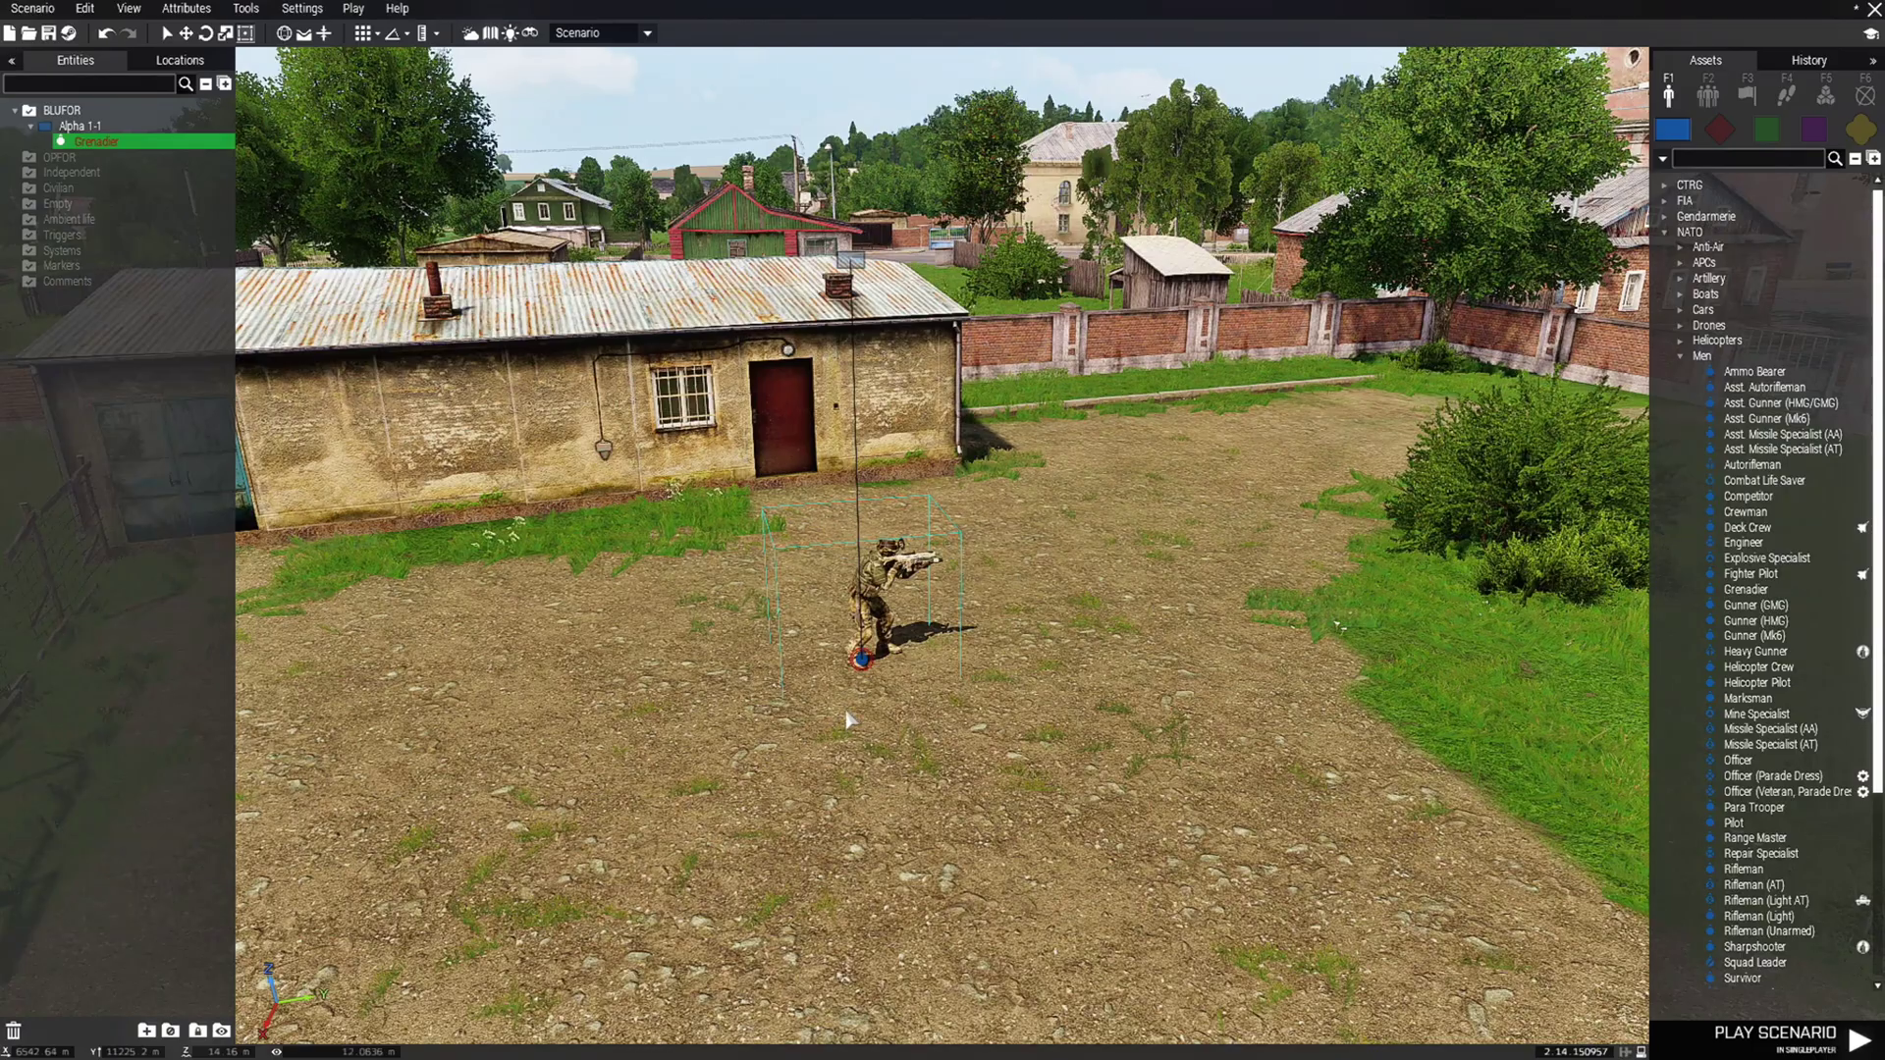
pyautogui.scroll(-2, 1389, 481)
pyautogui.click(1043, 715)
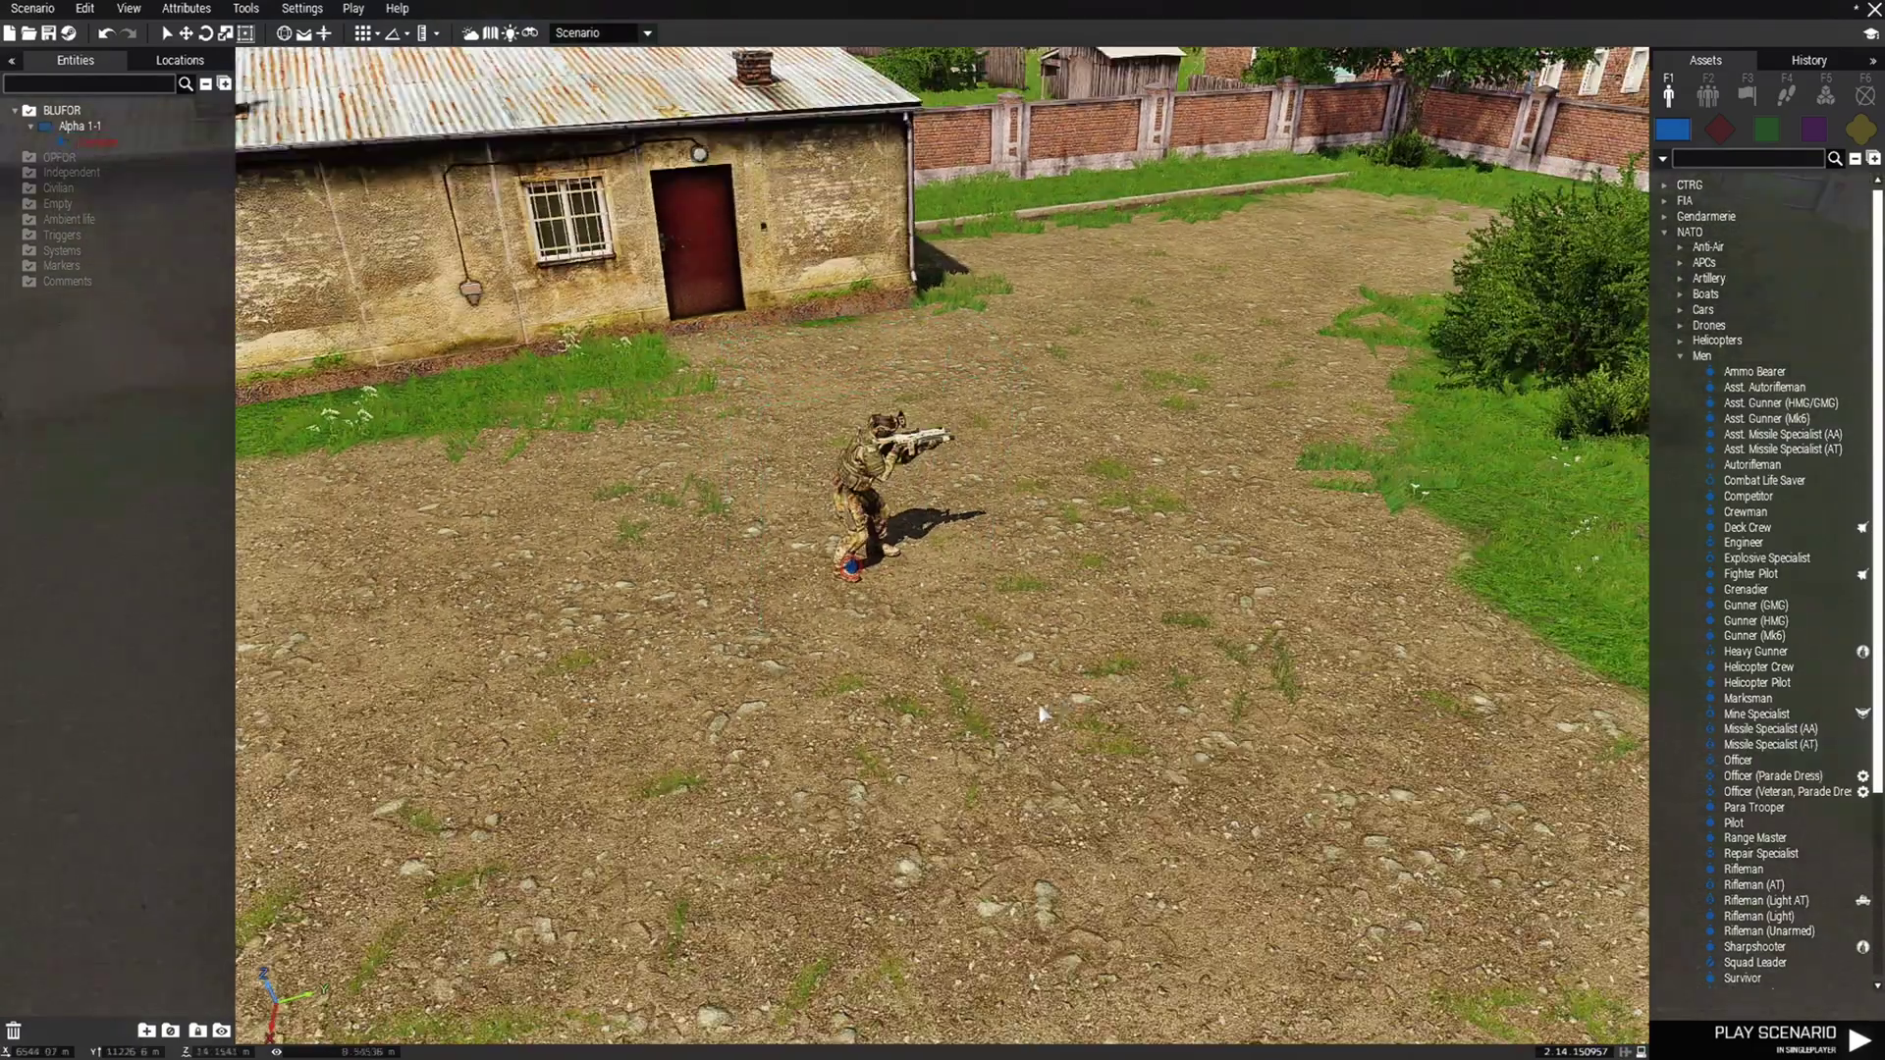
pyautogui.scroll(-4, 1021, 715)
pyautogui.press('s')
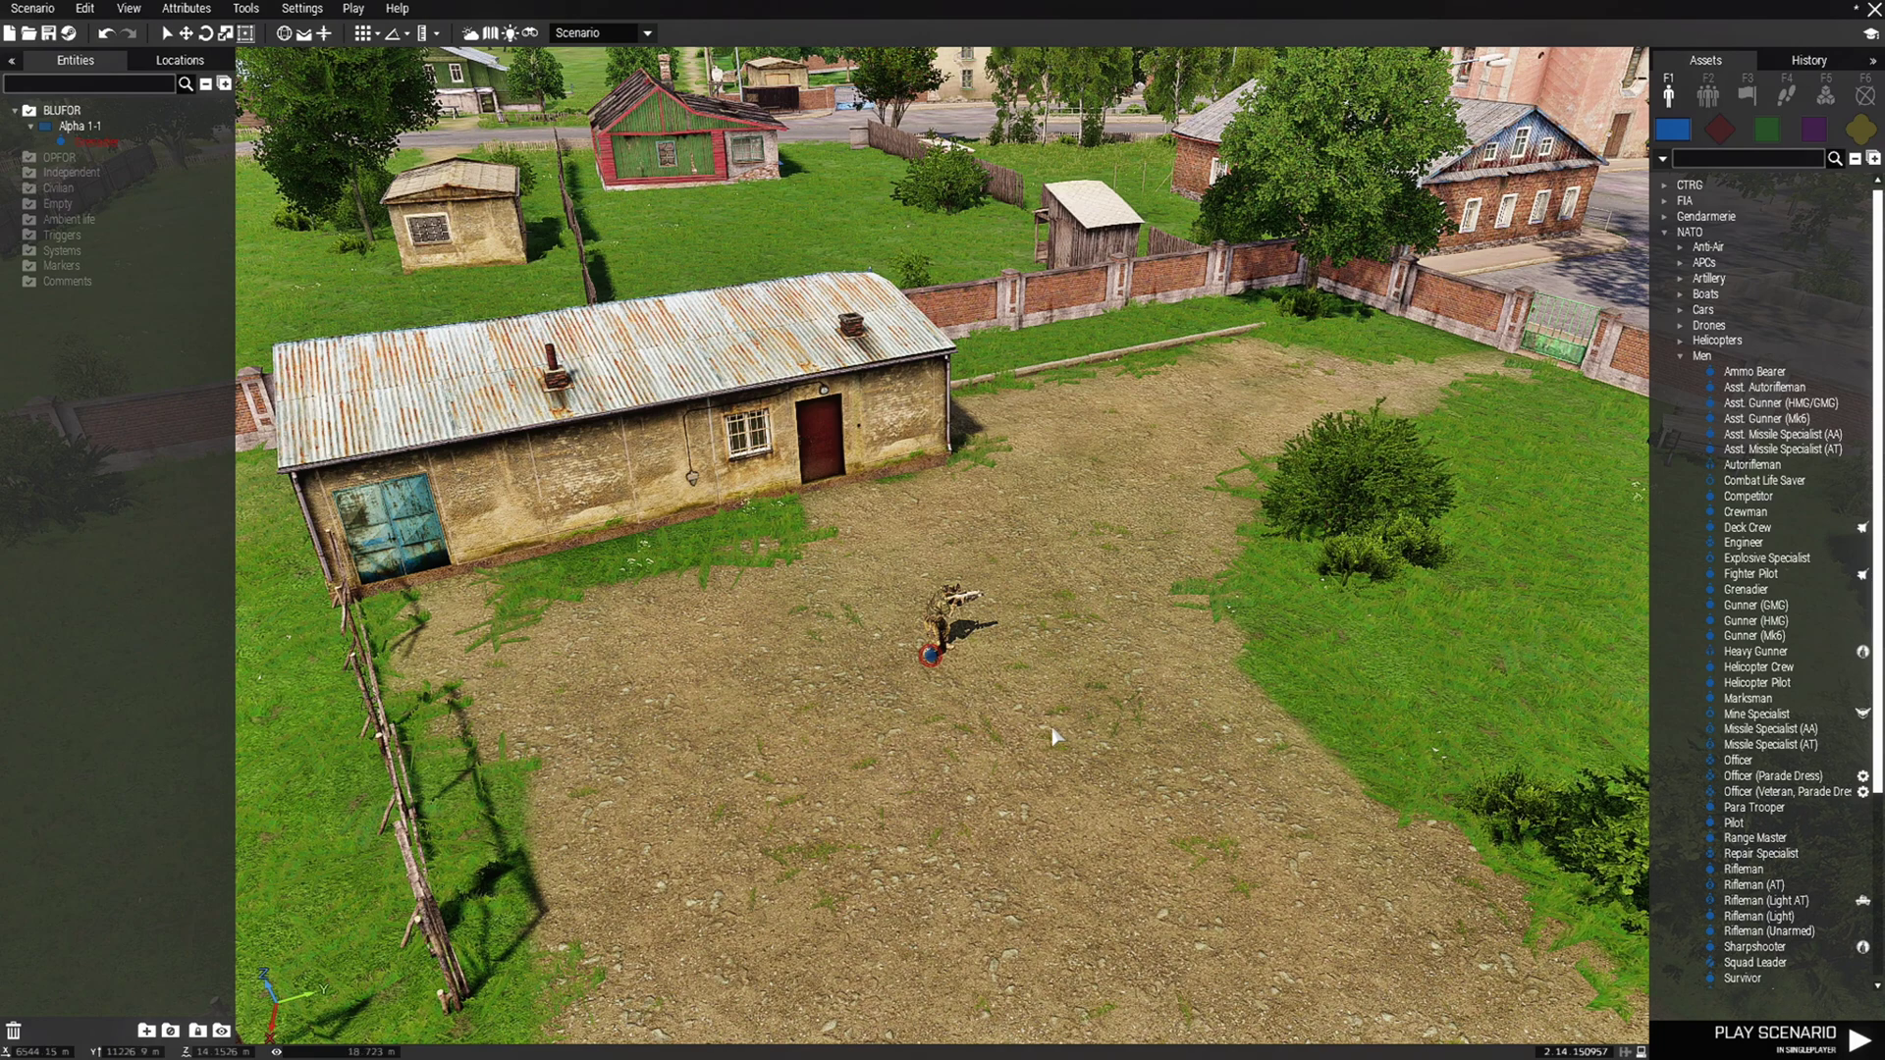
# Find the Swarog compound on the map and view the paved yard in front of its two-storey building
pyautogui.press('m')
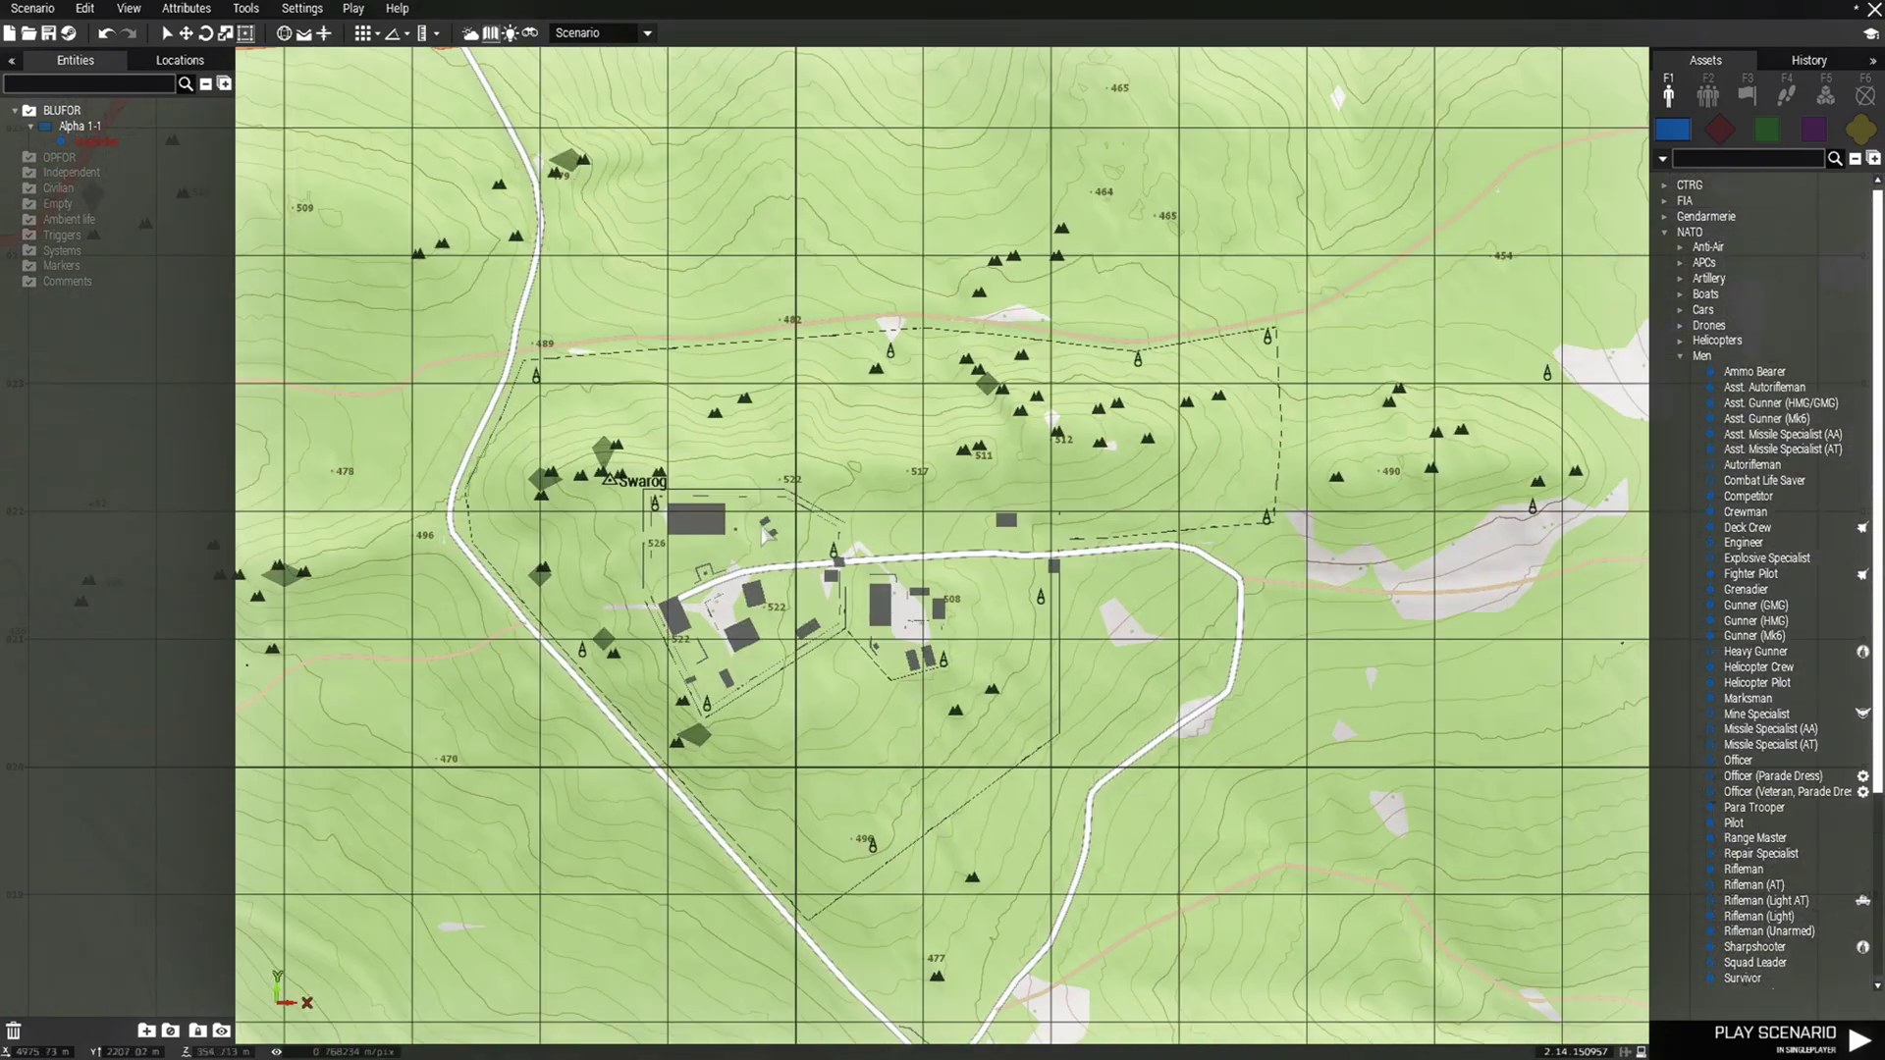
pyautogui.scroll(3, 766, 535)
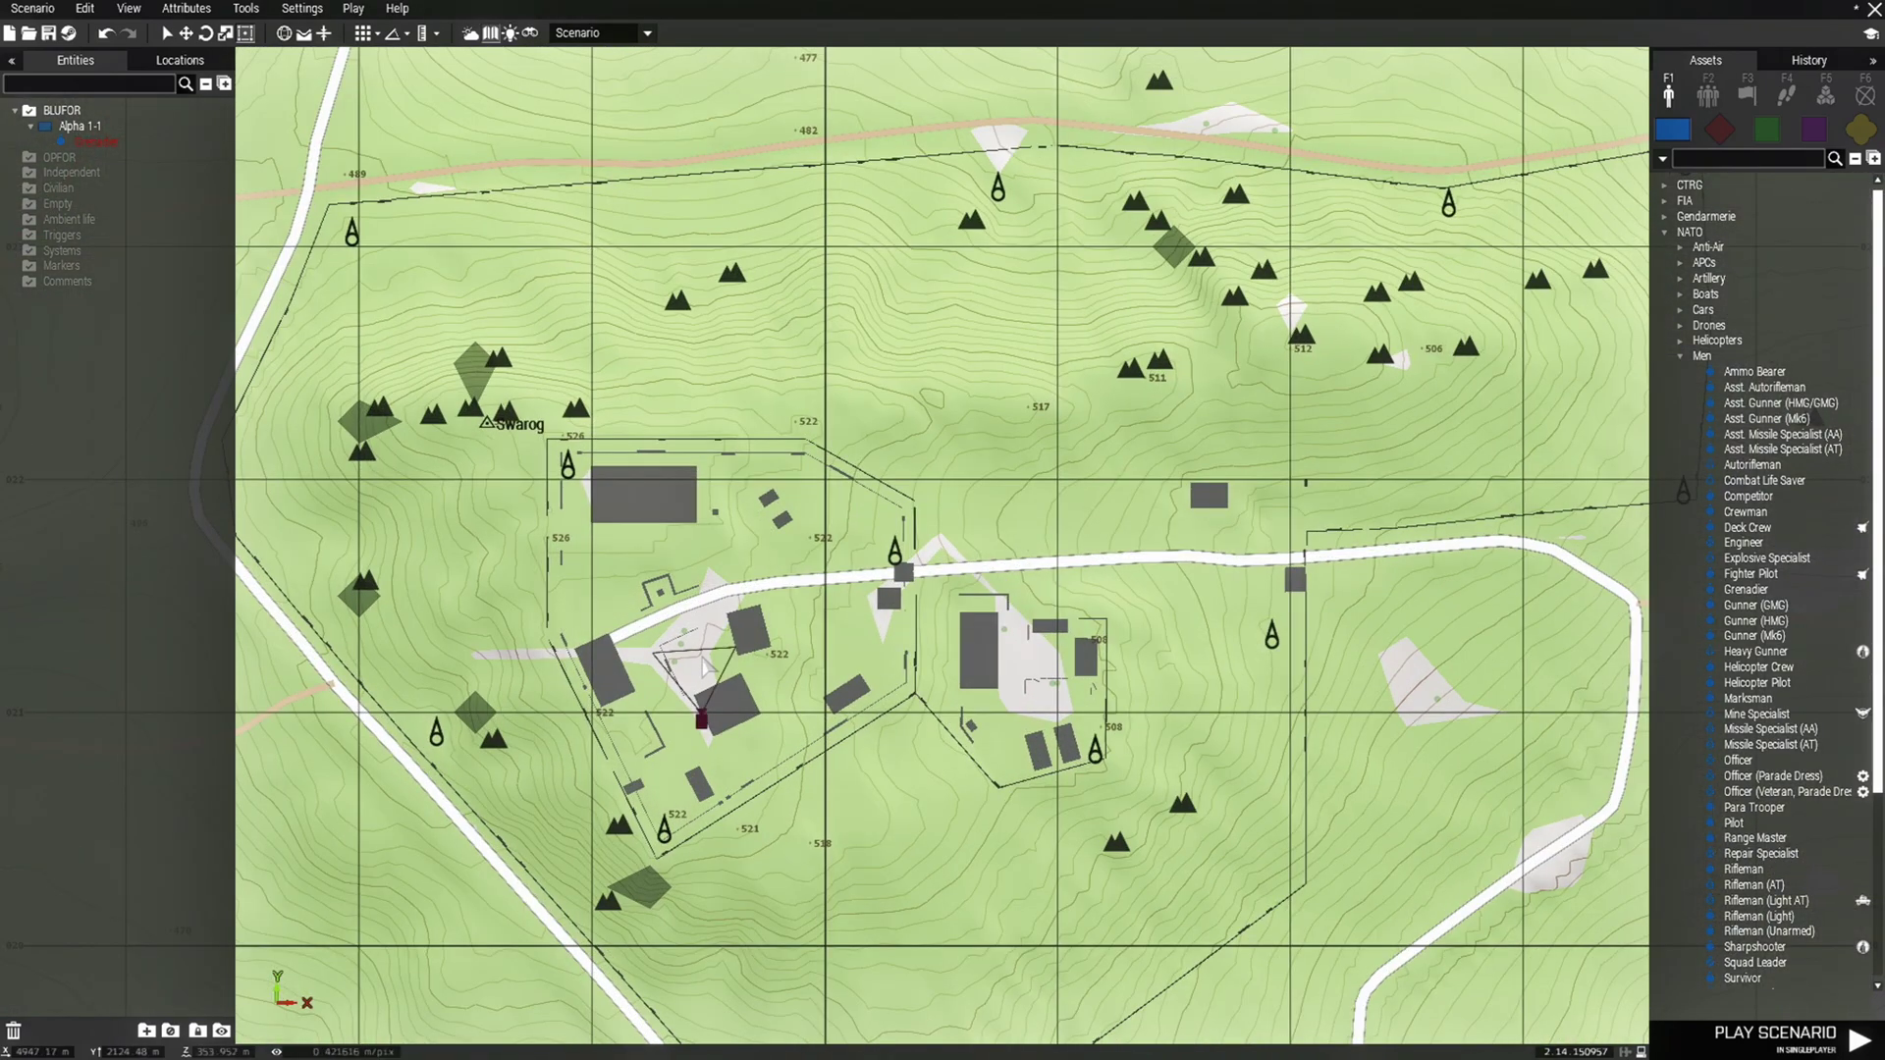
pyautogui.press('m')
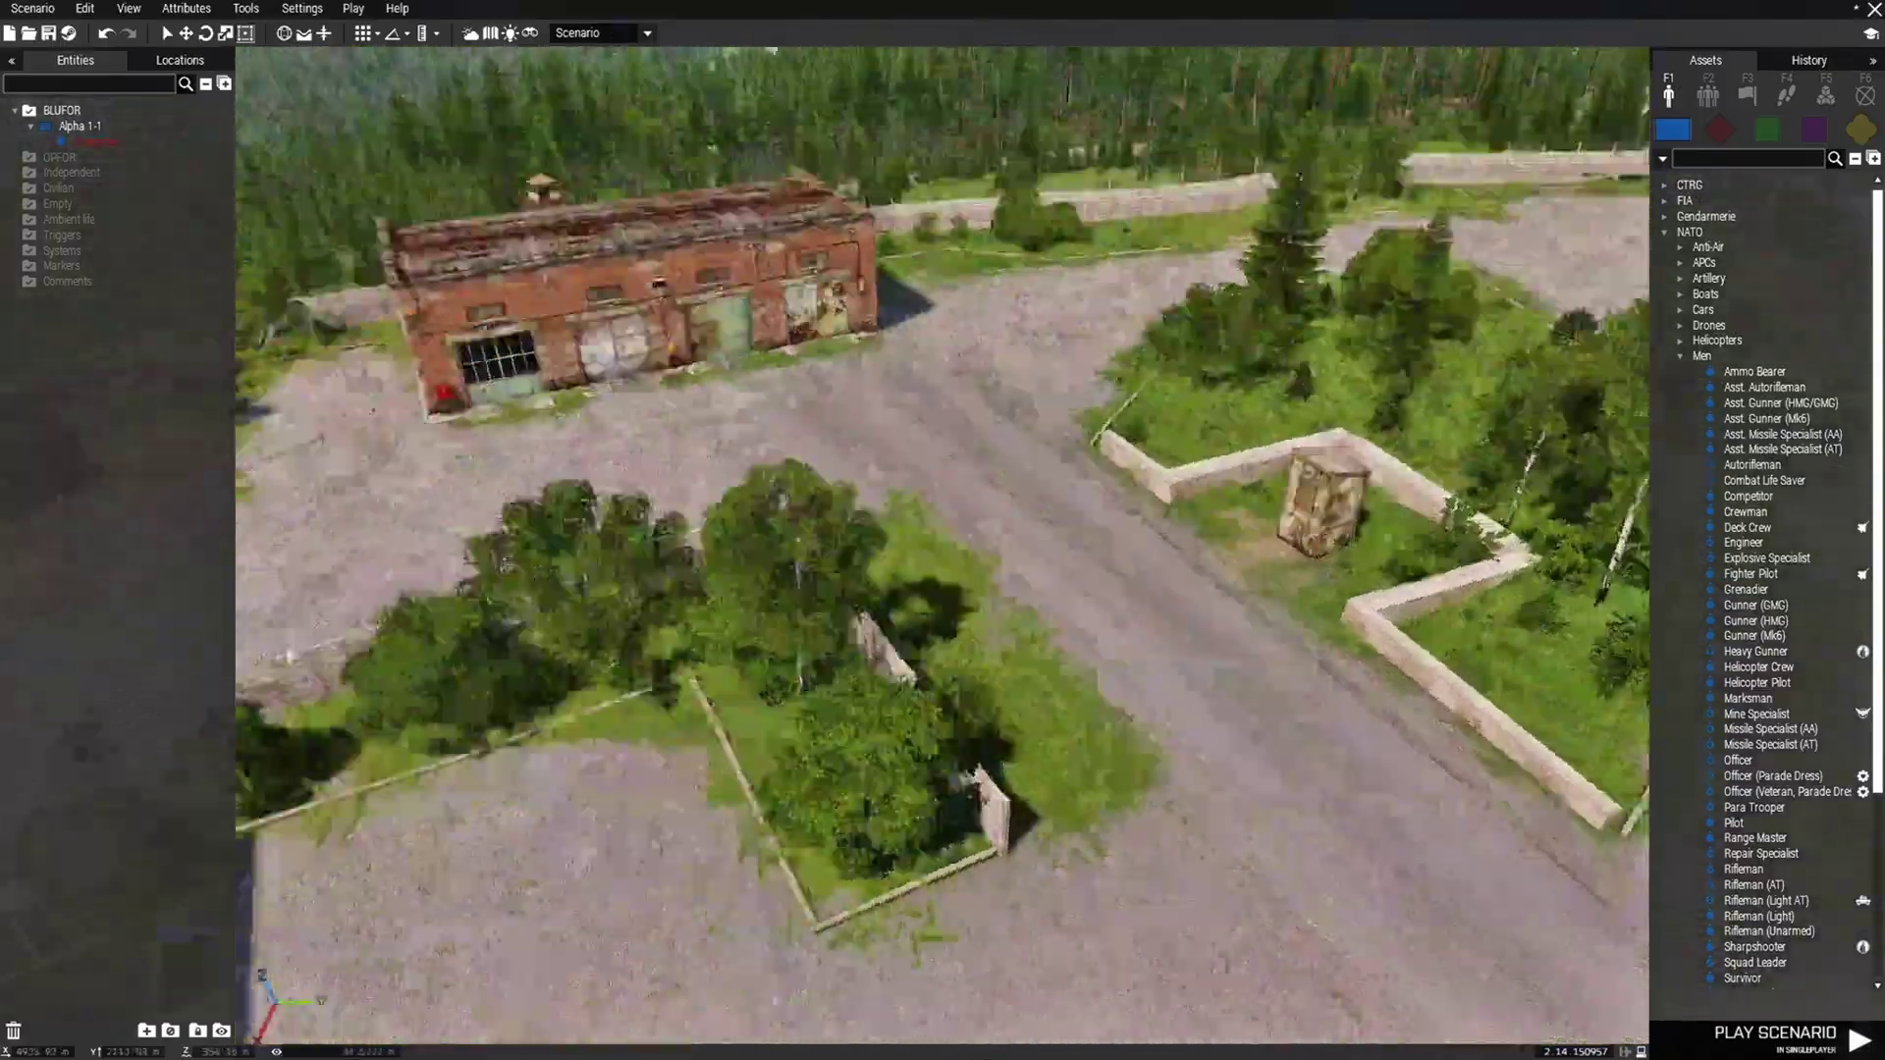
pyautogui.moveTo(1110, 530); pyautogui.dragTo(580, 636, button='right')
pyautogui.press('w')
pyautogui.press('d')
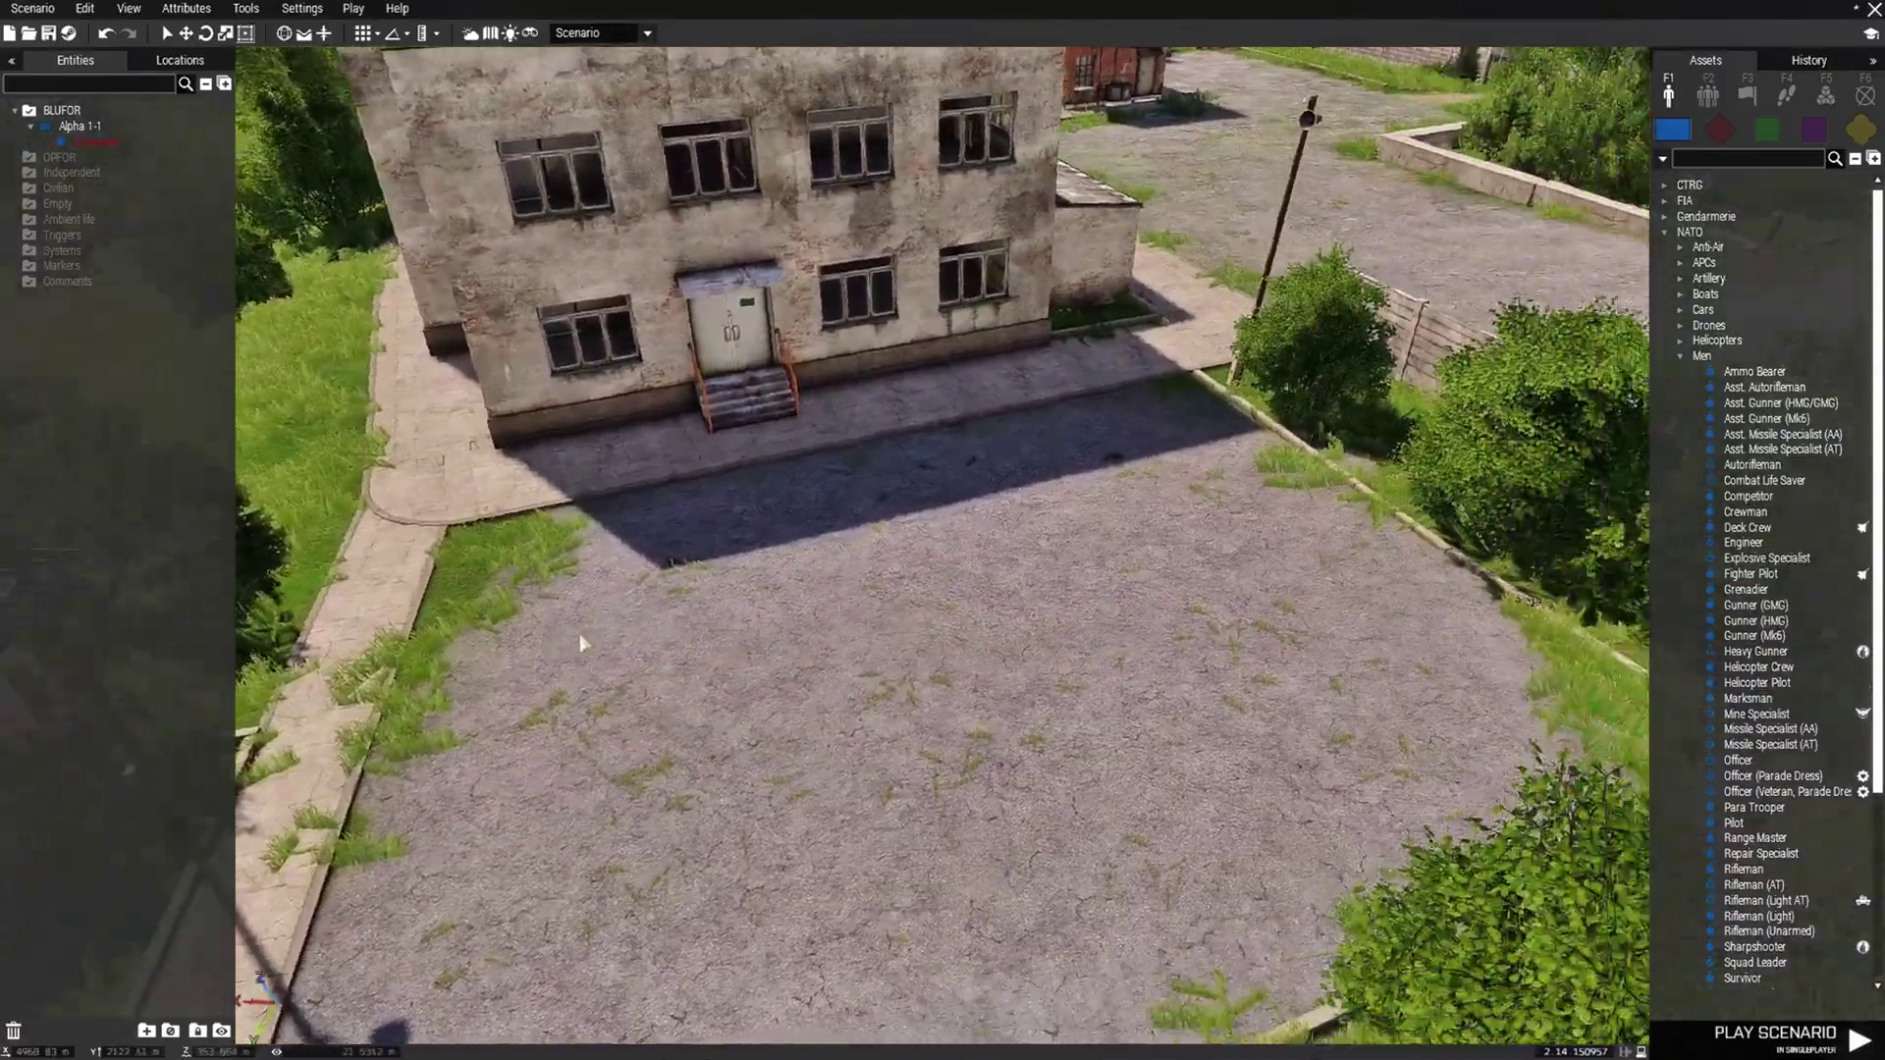
pyautogui.scroll(-5, 841, 674)
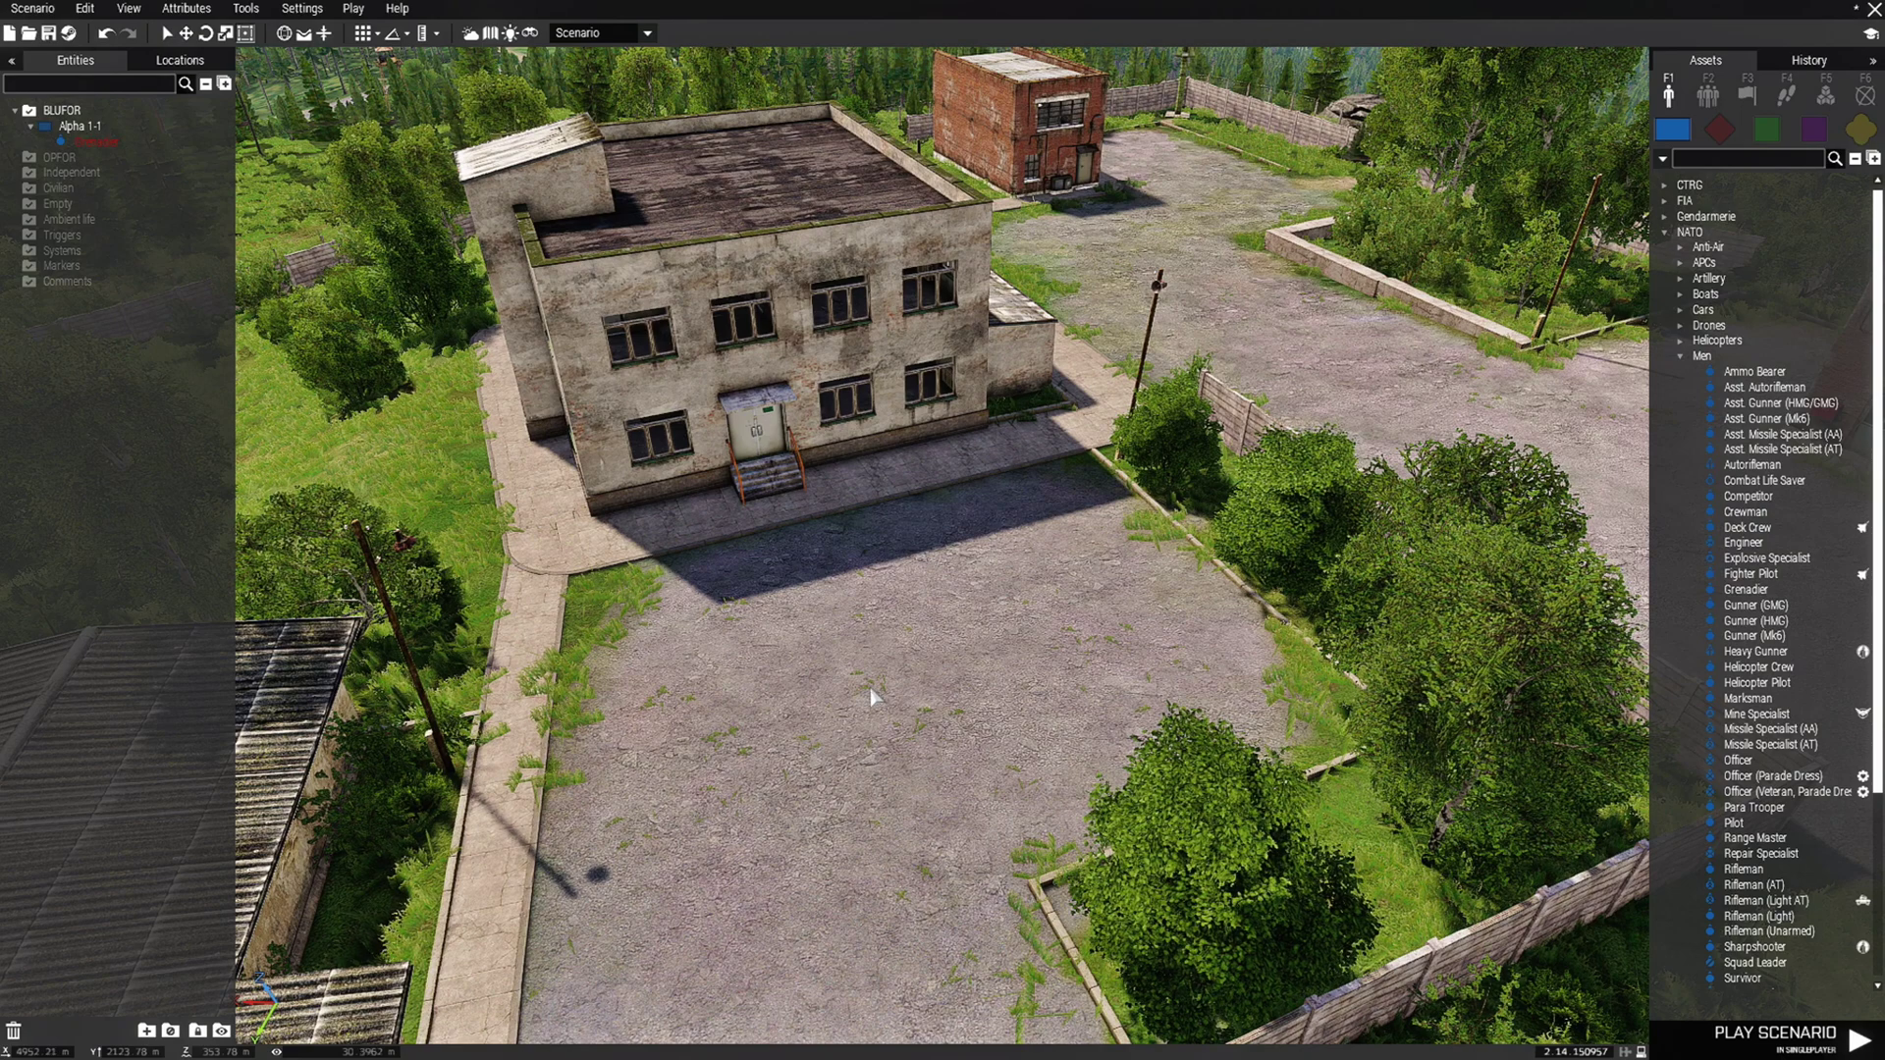
# Look across the map from Swarog to the north-eastern towns, and return the view to the yard in Brena where the Grenadier stands
pyautogui.press('m')
pyautogui.scroll(-2, 967, 656)
pyautogui.moveTo(1224, 464); pyautogui.dragTo(481, 819, button='right')
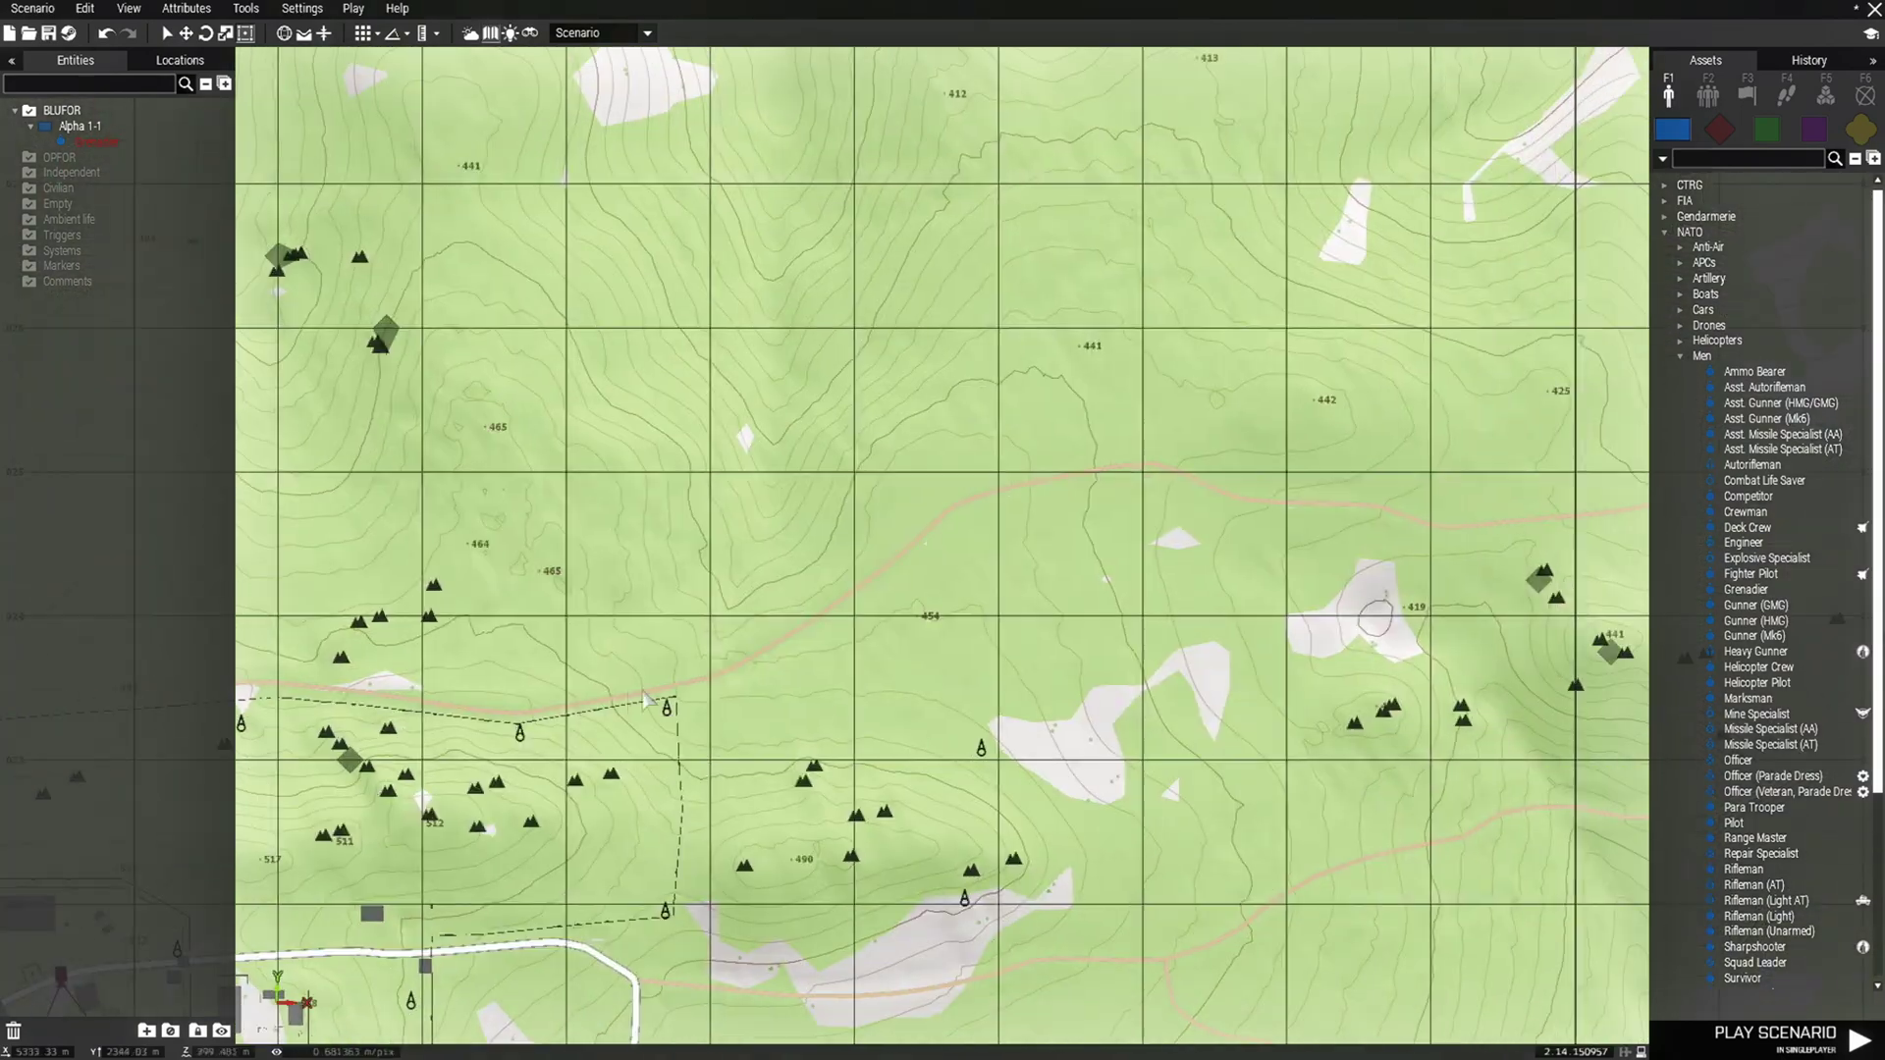
pyautogui.scroll(-5, 785, 661)
pyautogui.moveTo(1228, 324); pyautogui.dragTo(569, 875, button='right')
pyautogui.moveTo(1544, 124); pyautogui.dragTo(1102, 670, button='right')
pyautogui.scroll(-3, 1101, 671)
pyautogui.moveTo(1281, 615); pyautogui.dragTo(1266, 650, button='right')
pyautogui.press('w')
pyautogui.press('d')
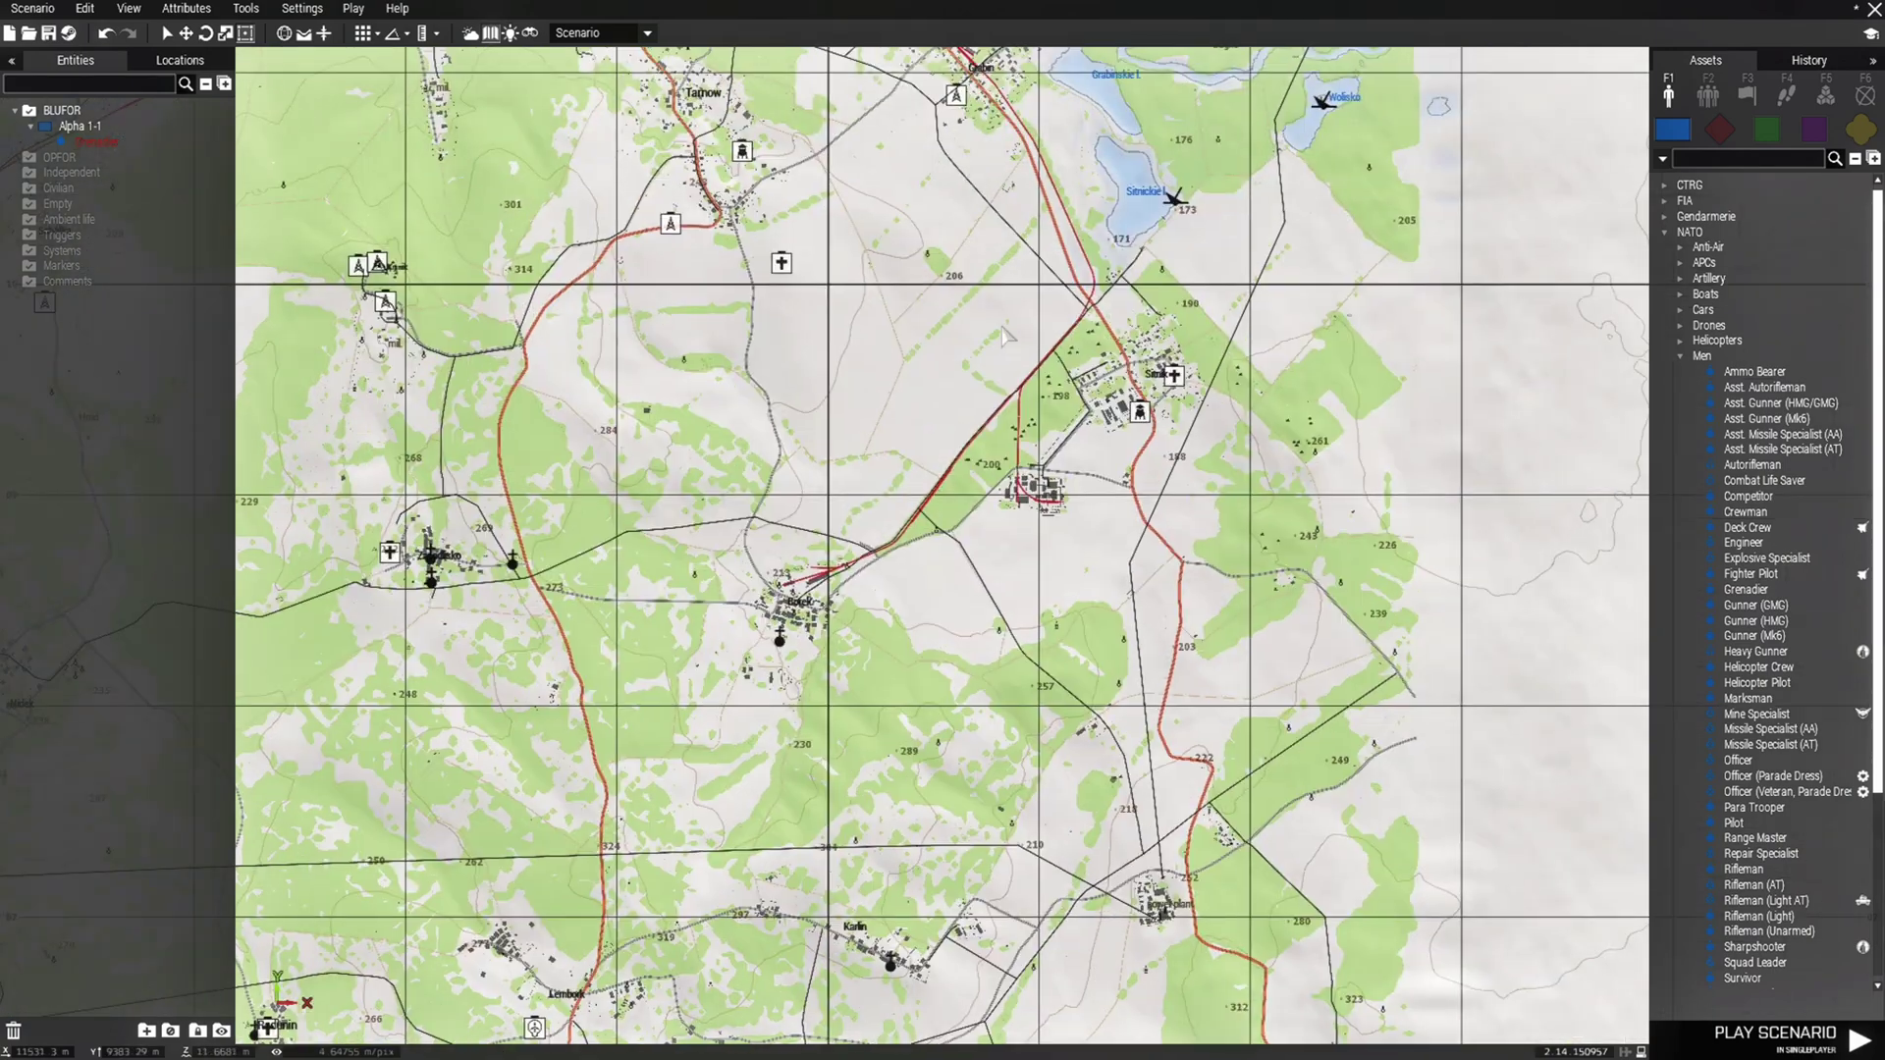
pyautogui.press('w')
pyautogui.press('w')
pyautogui.press('a')
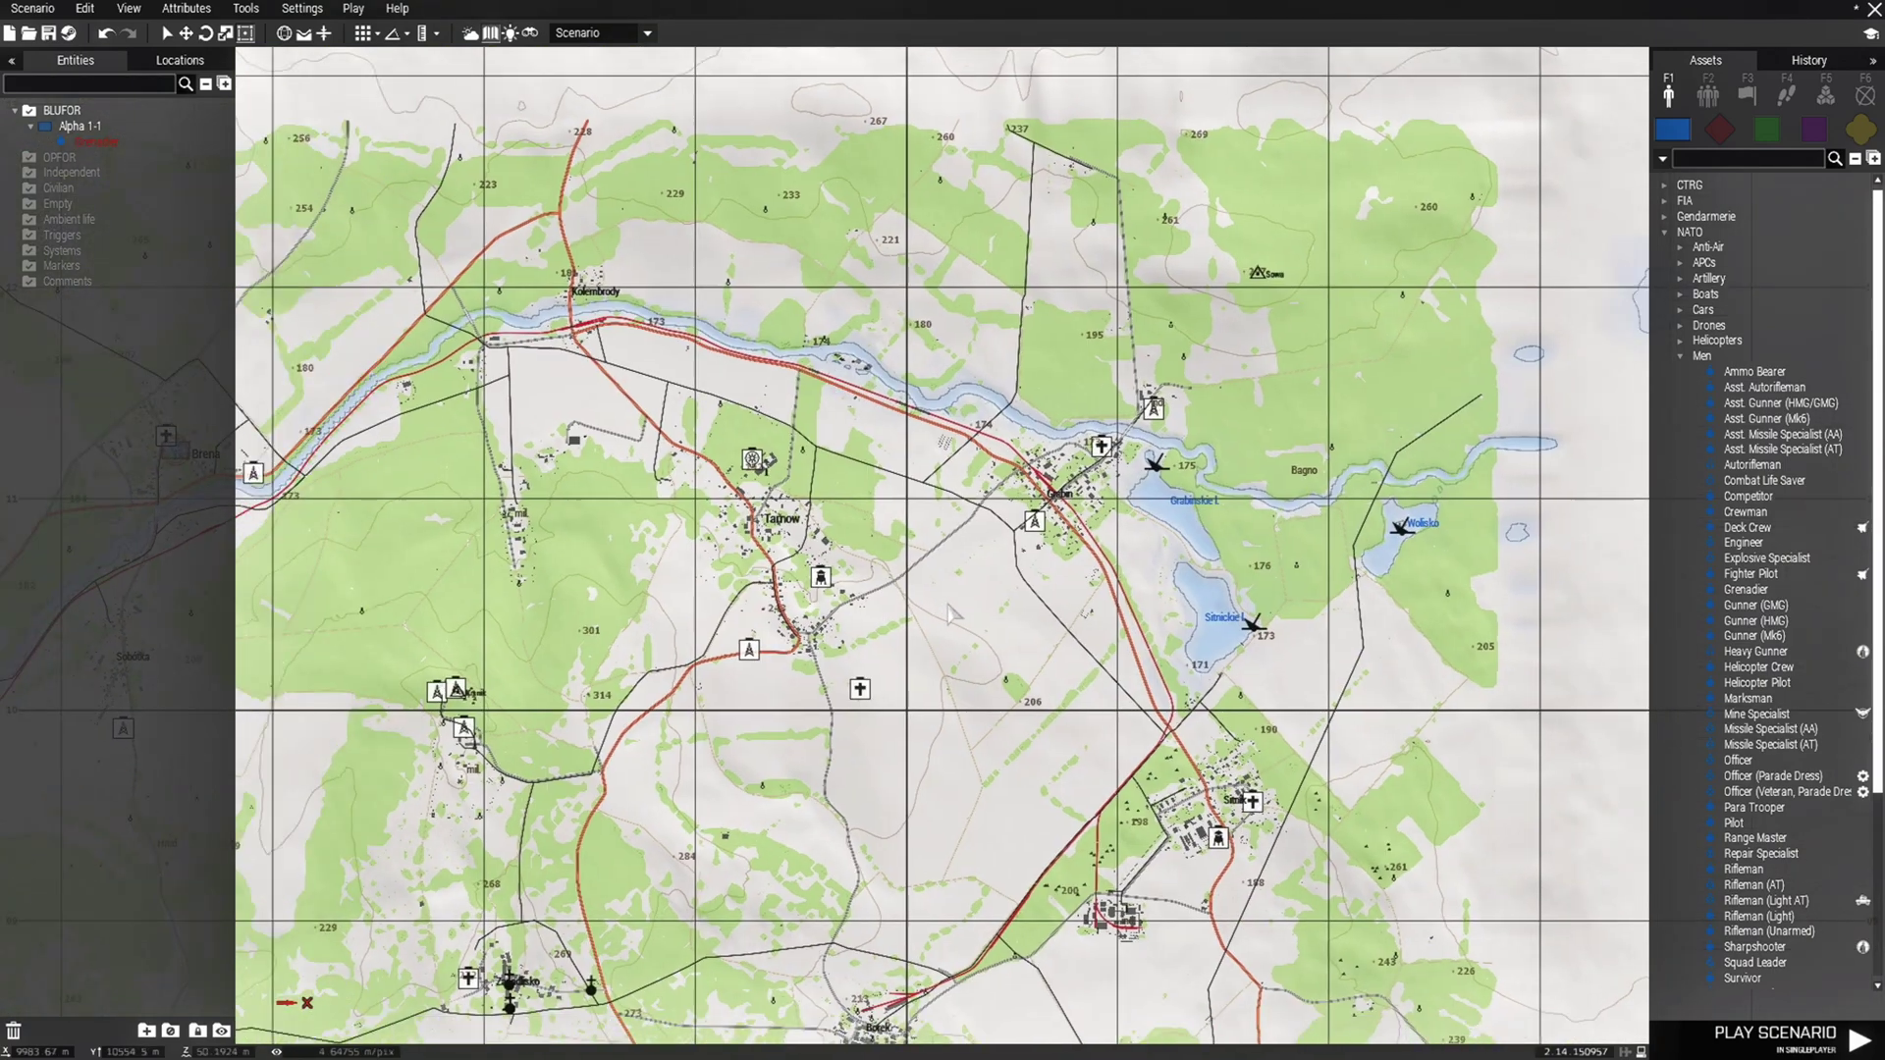
pyautogui.press('m')
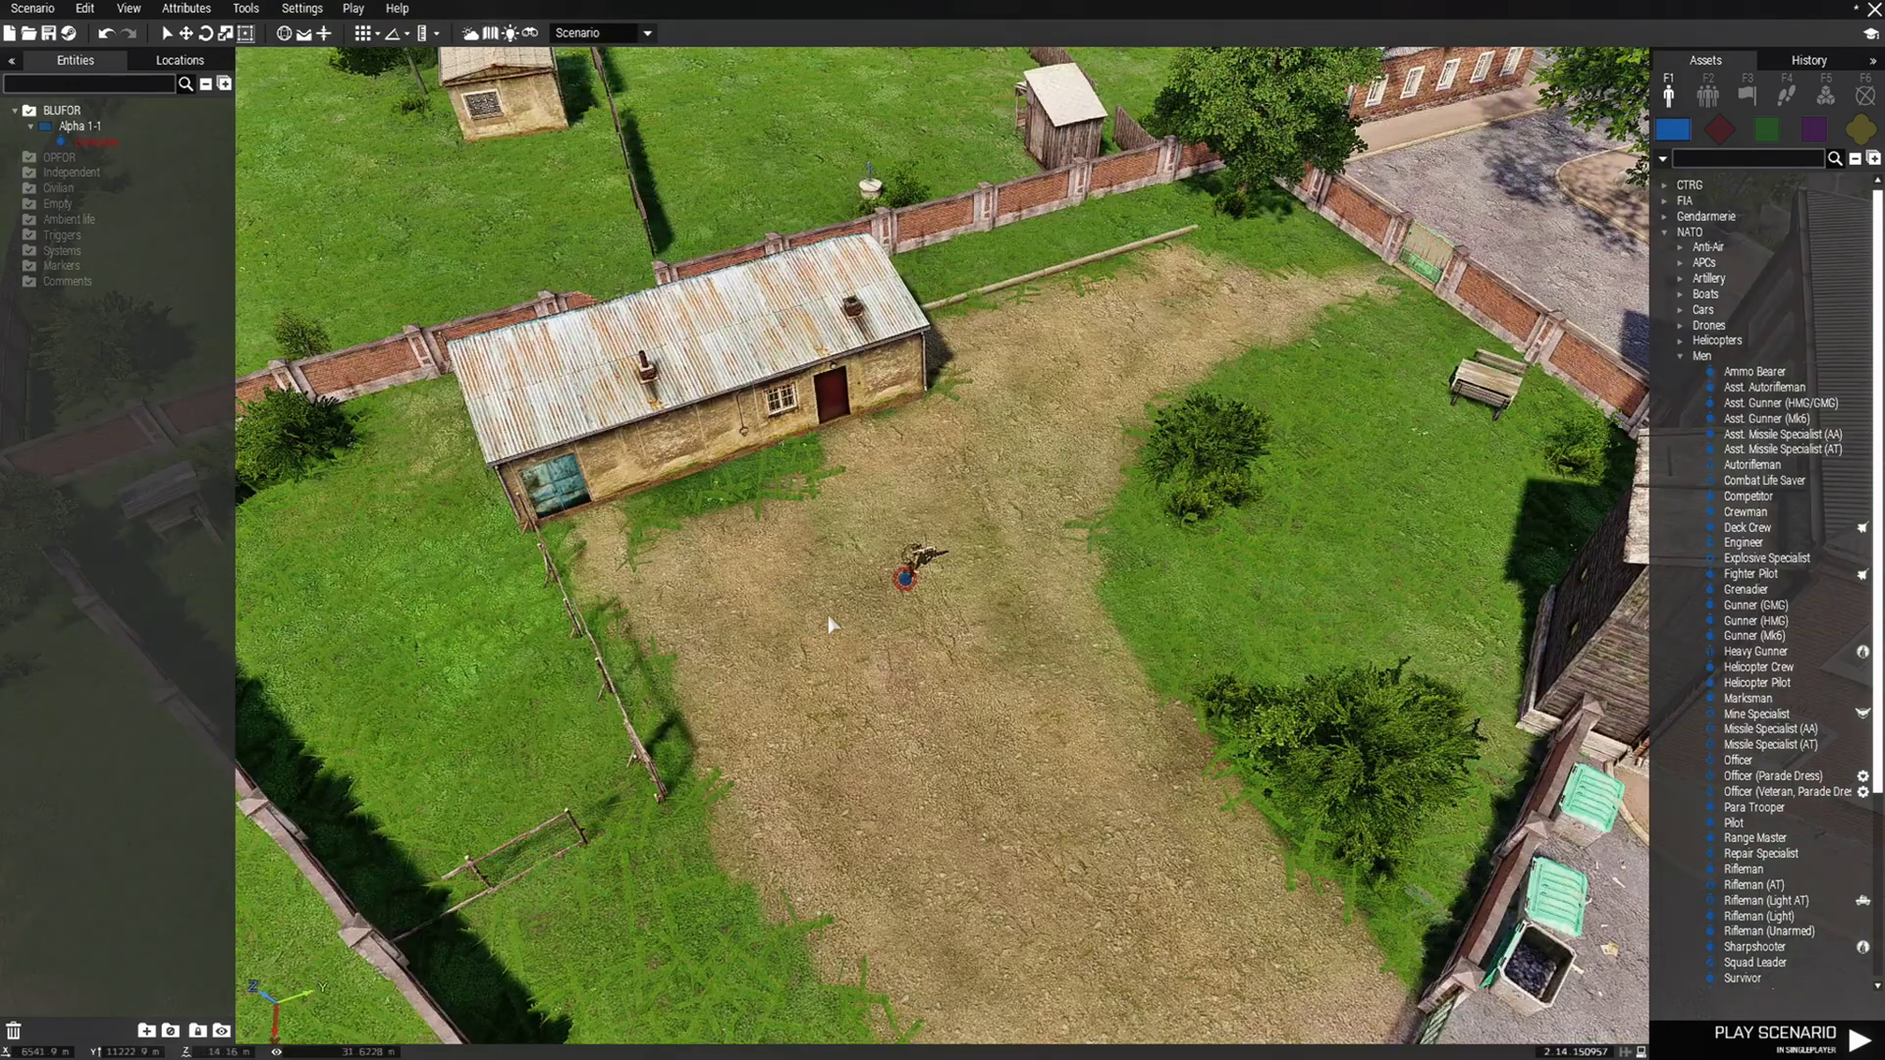
# Move the Grenadier across the map in stages, from Brena south-west to the river bank
pyautogui.press('m')
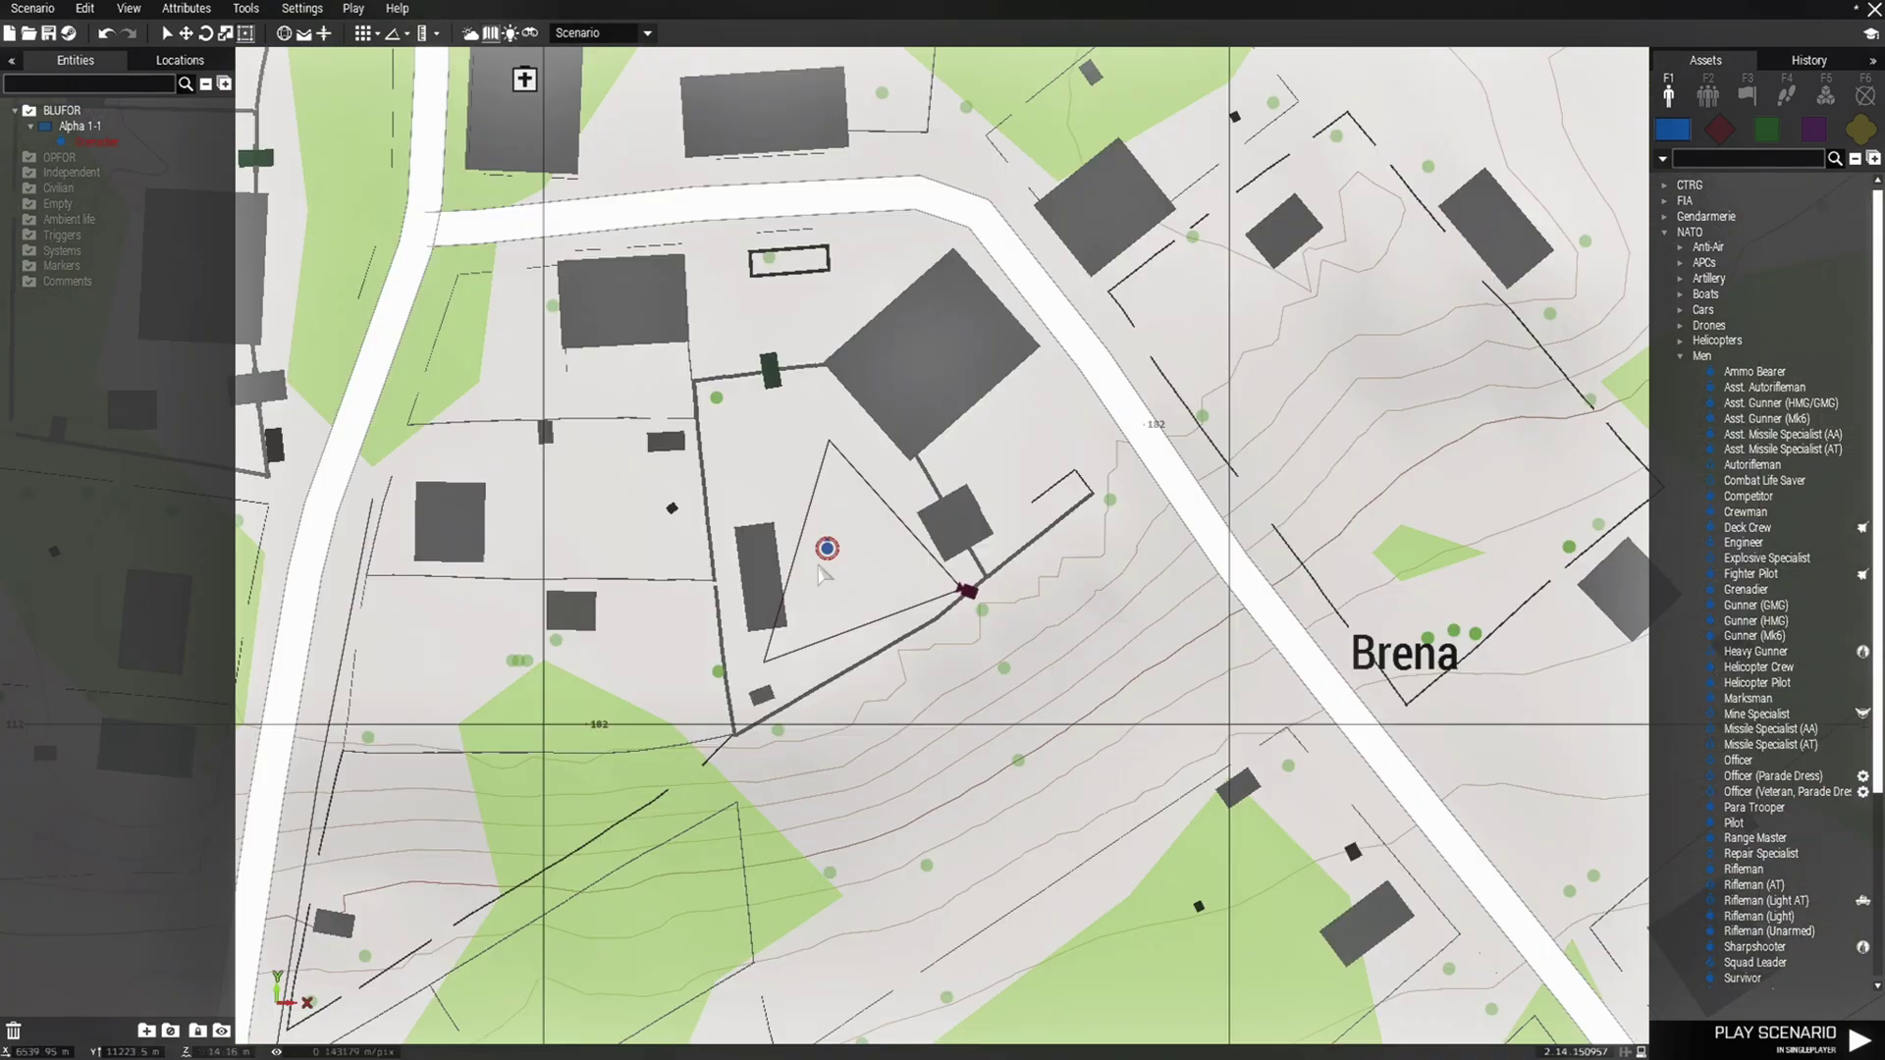
pyautogui.moveTo(827, 555); pyautogui.dragTo(1159, 216)
pyautogui.moveTo(623, 917); pyautogui.dragTo(1159, 216, button='right')
pyautogui.moveTo(1159, 216); pyautogui.dragTo(568, 909)
pyautogui.moveTo(1159, 216); pyautogui.dragTo(1250, 137, button='right')
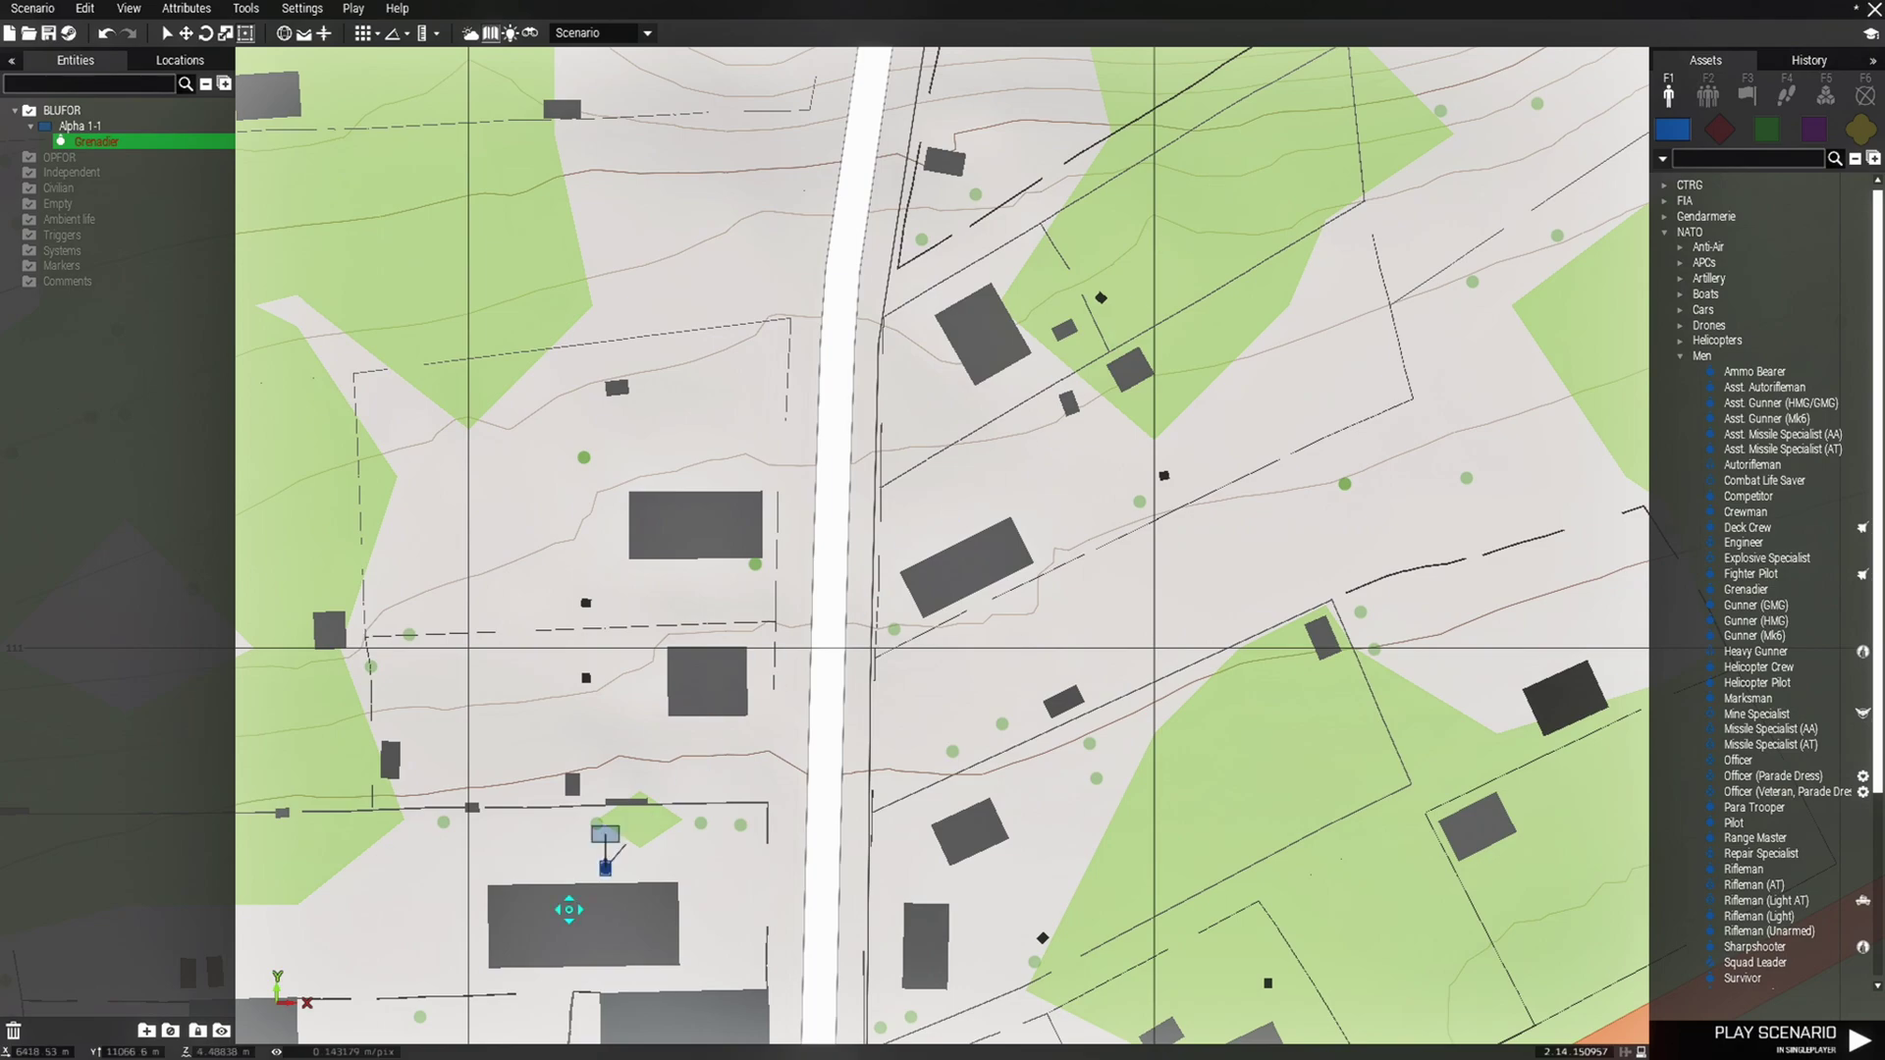
pyautogui.moveTo(568, 910); pyautogui.dragTo(1219, 200)
pyautogui.moveTo(530, 942); pyautogui.dragTo(1219, 200, button='right')
pyautogui.moveTo(1219, 201); pyautogui.dragTo(598, 779)
pyautogui.moveTo(1220, 200); pyautogui.dragTo(1287, 125, button='right')
pyautogui.moveTo(598, 778); pyautogui.dragTo(988, 324)
pyautogui.moveTo(445, 904); pyautogui.dragTo(988, 324, button='right')
pyautogui.moveTo(989, 324); pyautogui.dragTo(1115, 585)
pyautogui.moveTo(989, 324); pyautogui.dragTo(1512, 49, button='right')
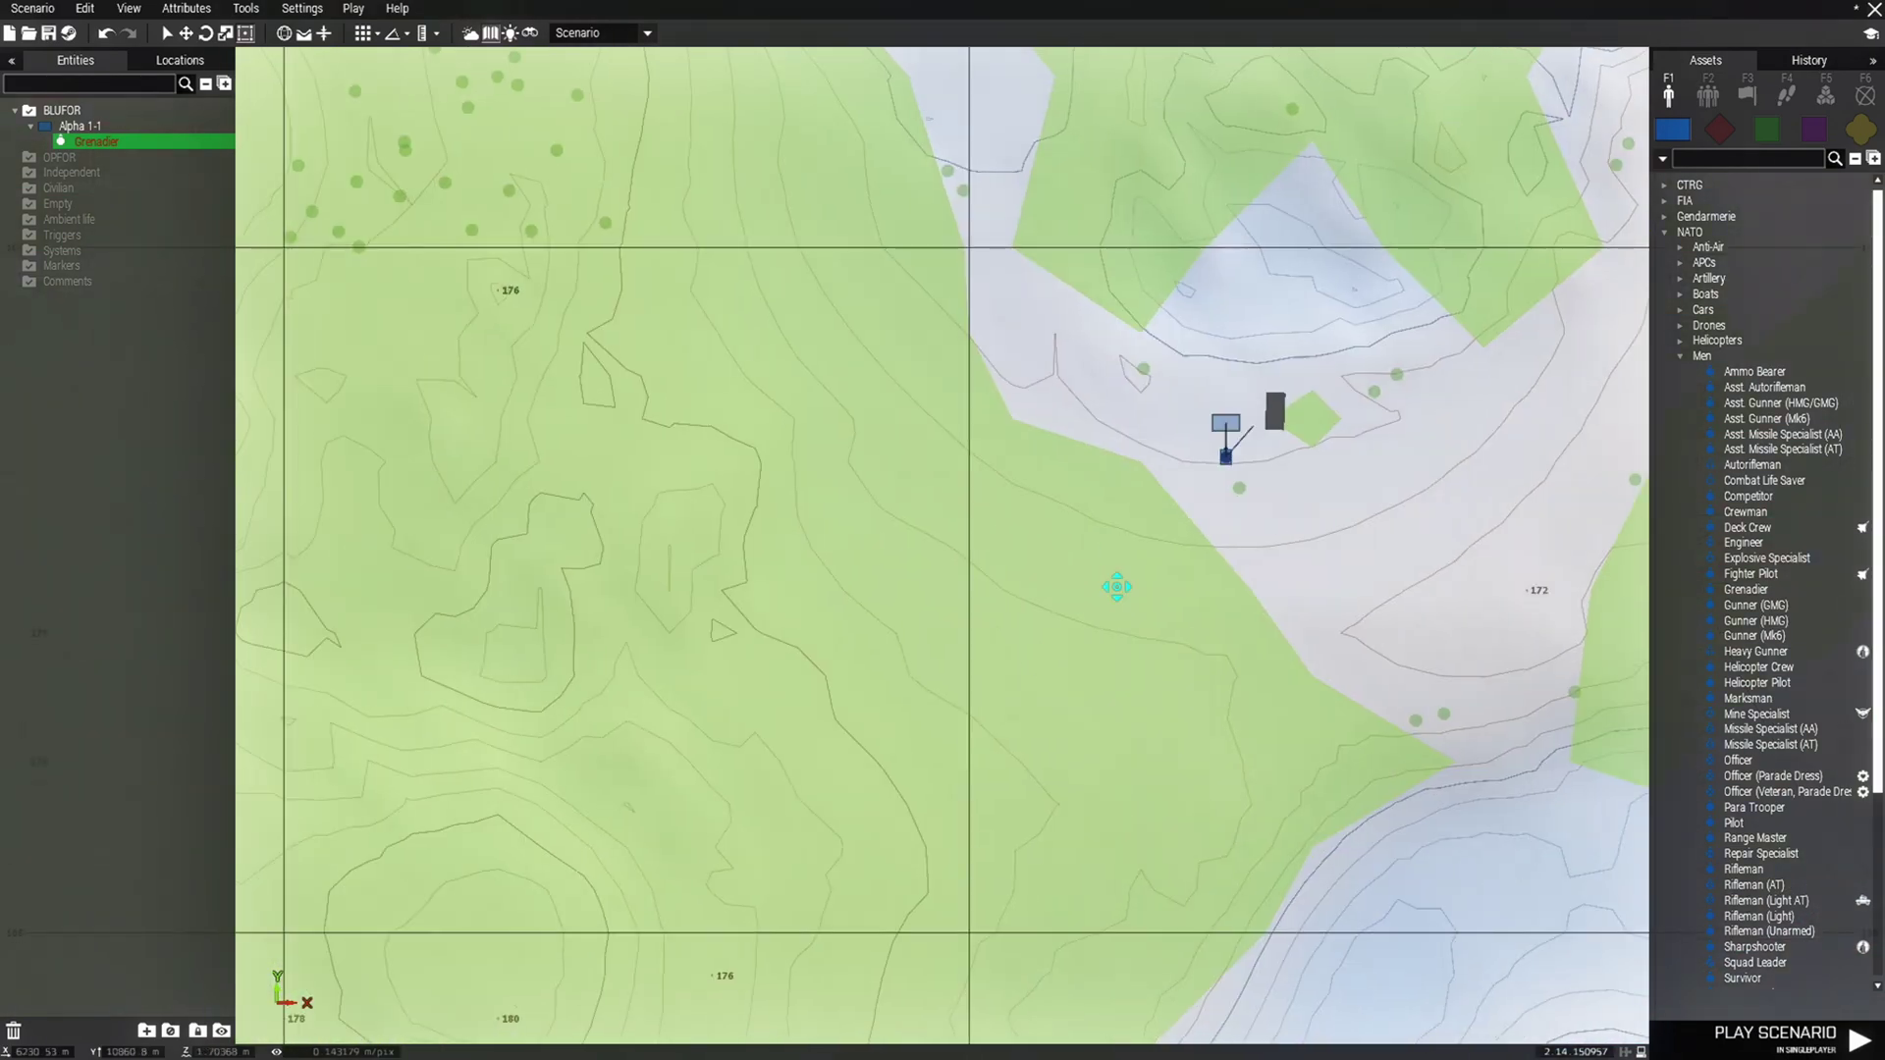
pyautogui.moveTo(1115, 585); pyautogui.dragTo(853, 564)
pyautogui.moveTo(680, 930); pyautogui.dragTo(854, 565, button='right')
pyautogui.moveTo(854, 564); pyautogui.dragTo(727, 627)
pyautogui.moveTo(853, 564); pyautogui.dragTo(1119, 4, button='right')
pyautogui.moveTo(727, 627); pyautogui.dragTo(1077, 353)
pyautogui.moveTo(580, 837); pyautogui.dragTo(1077, 353, button='right')
pyautogui.moveTo(1077, 353); pyautogui.dragTo(785, 711)
pyautogui.moveTo(1077, 353); pyautogui.dragTo(1646, 4, button='right')
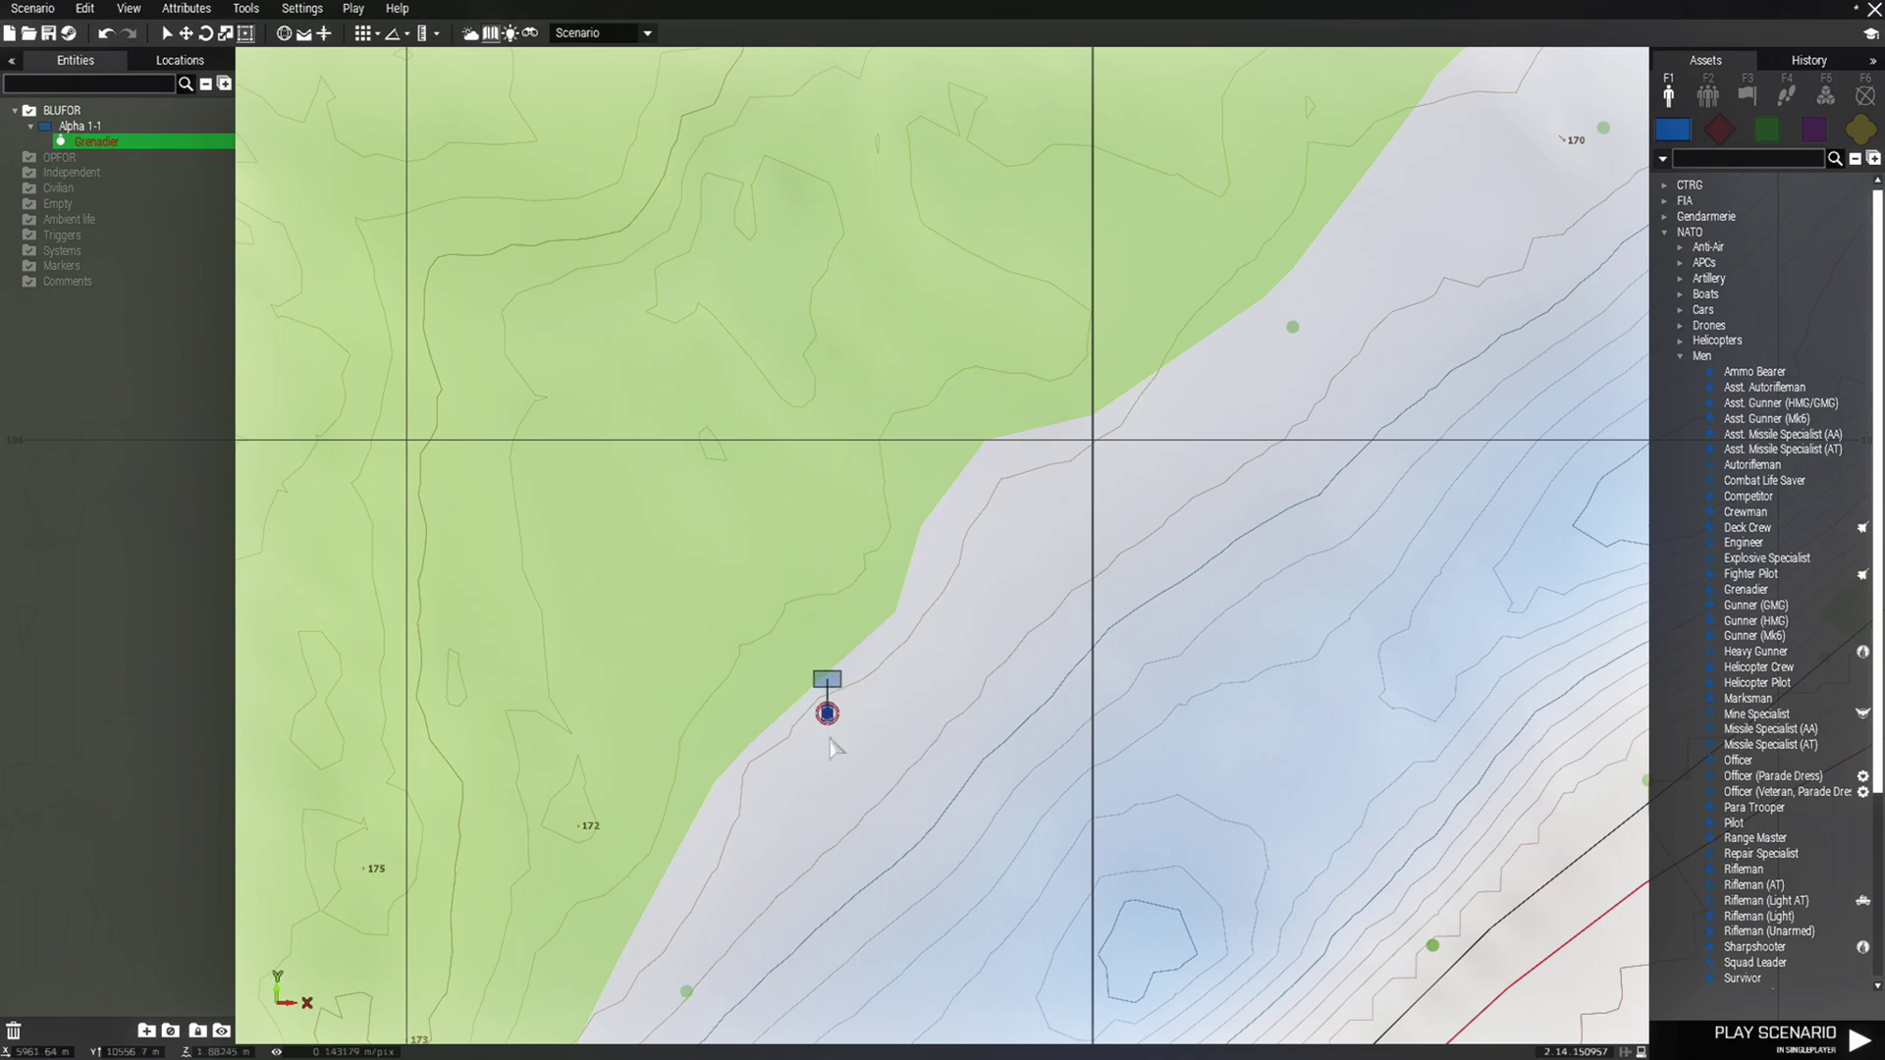
# Move the Grenadier to the paved yard in front of the two-storey building at Swarog and deselect him
pyautogui.scroll(3, 832, 749)
pyautogui.scroll(-10, 831, 709)
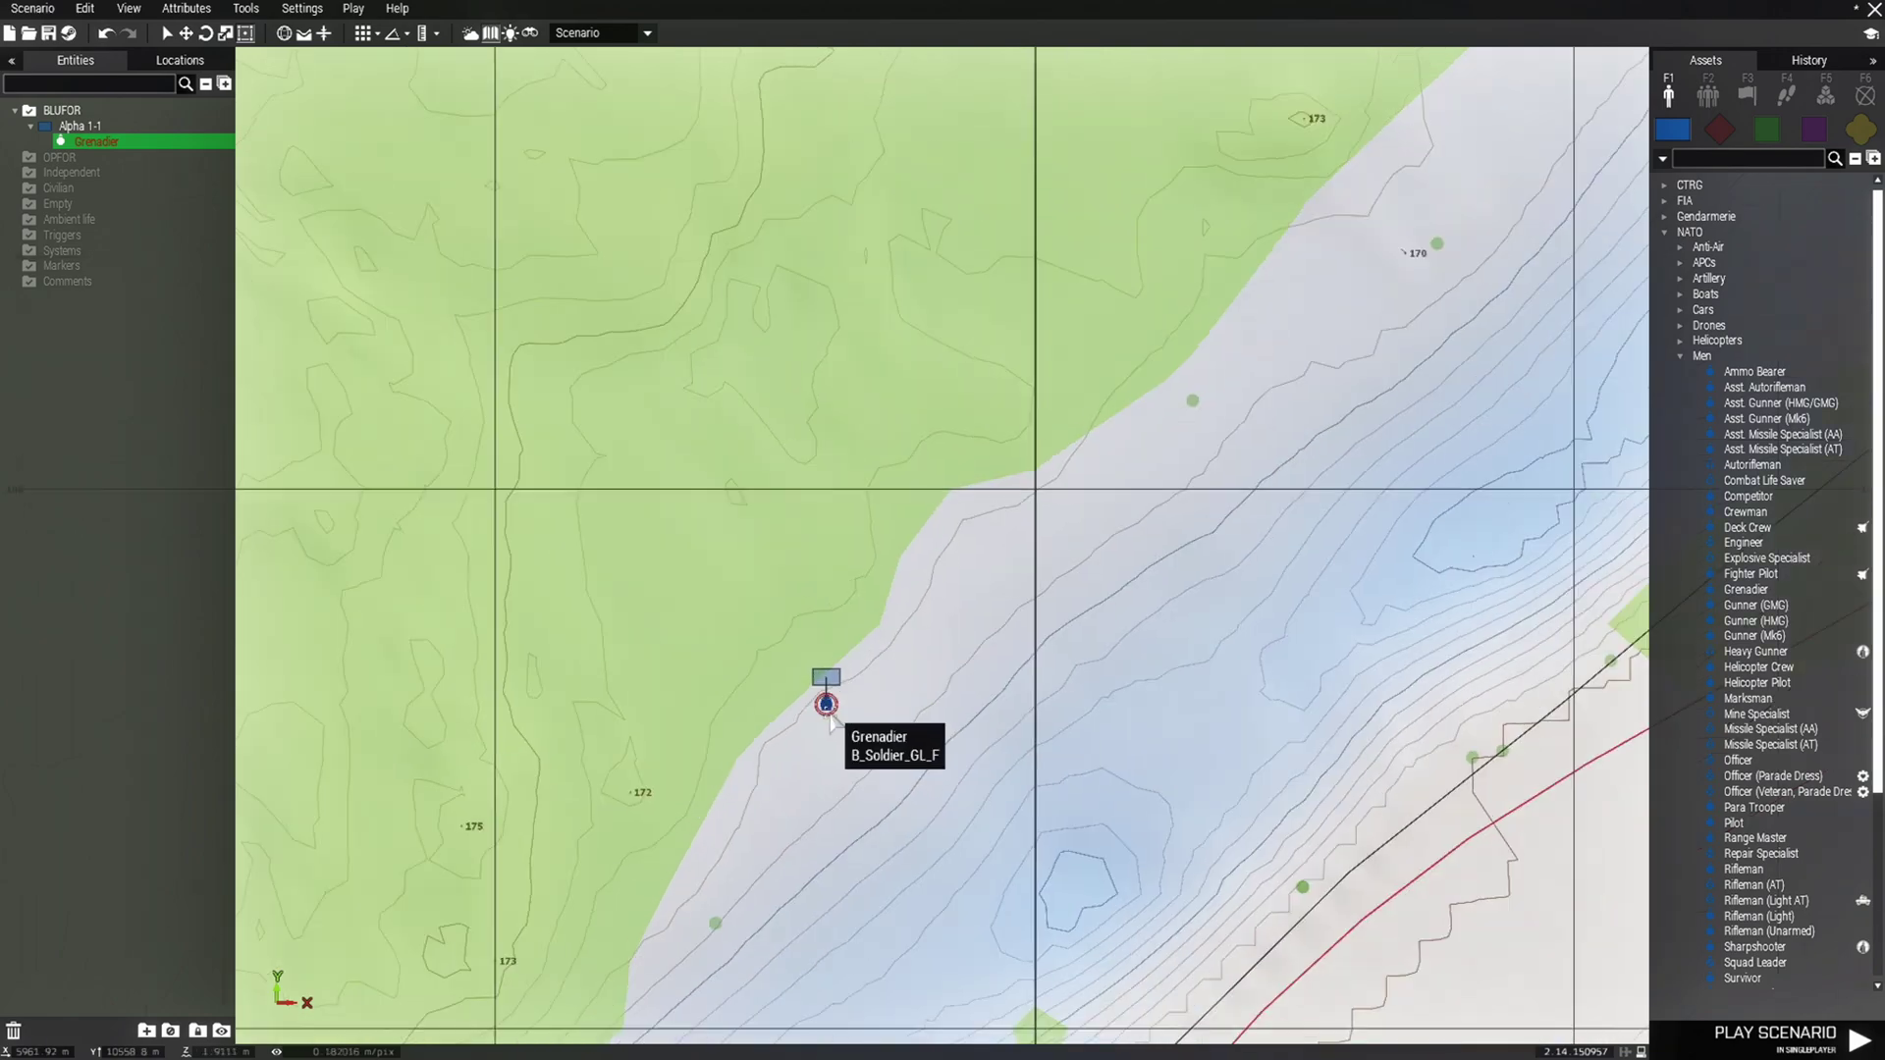
pyautogui.scroll(-10, 811, 744)
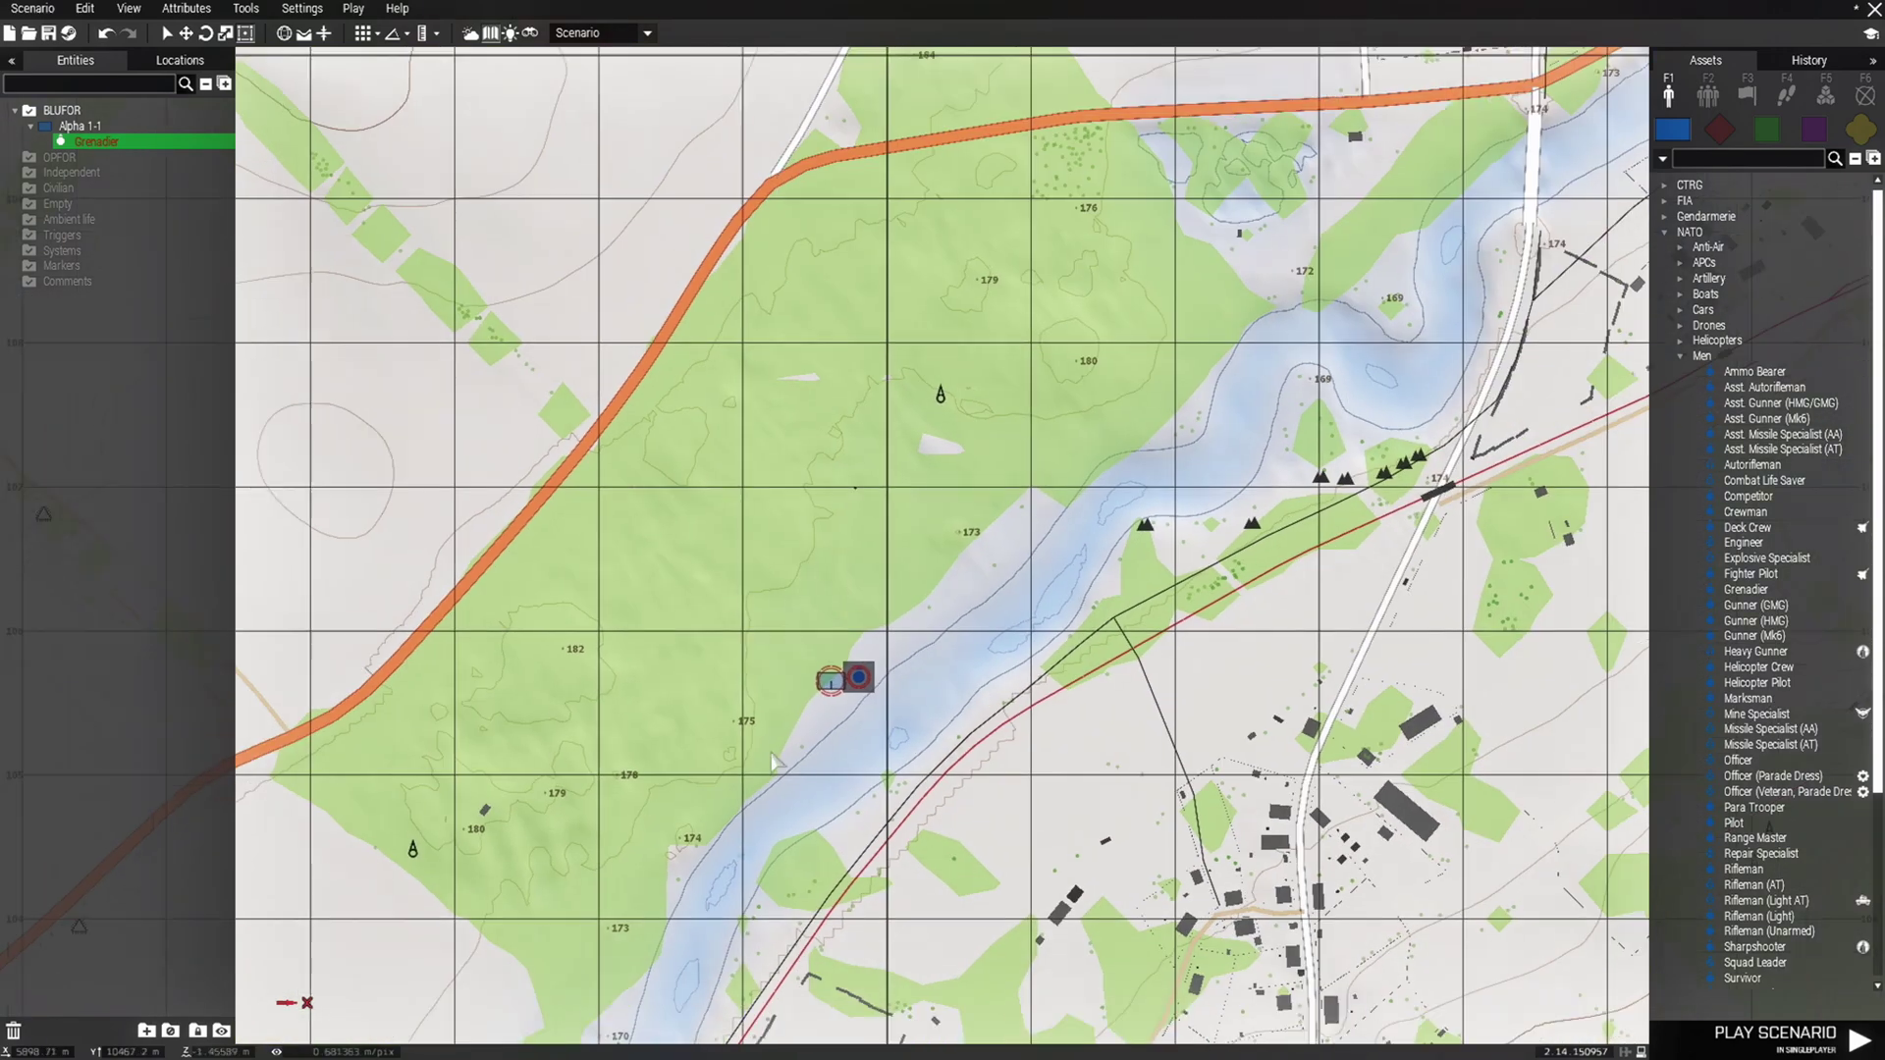
pyautogui.scroll(-8, 928, 348)
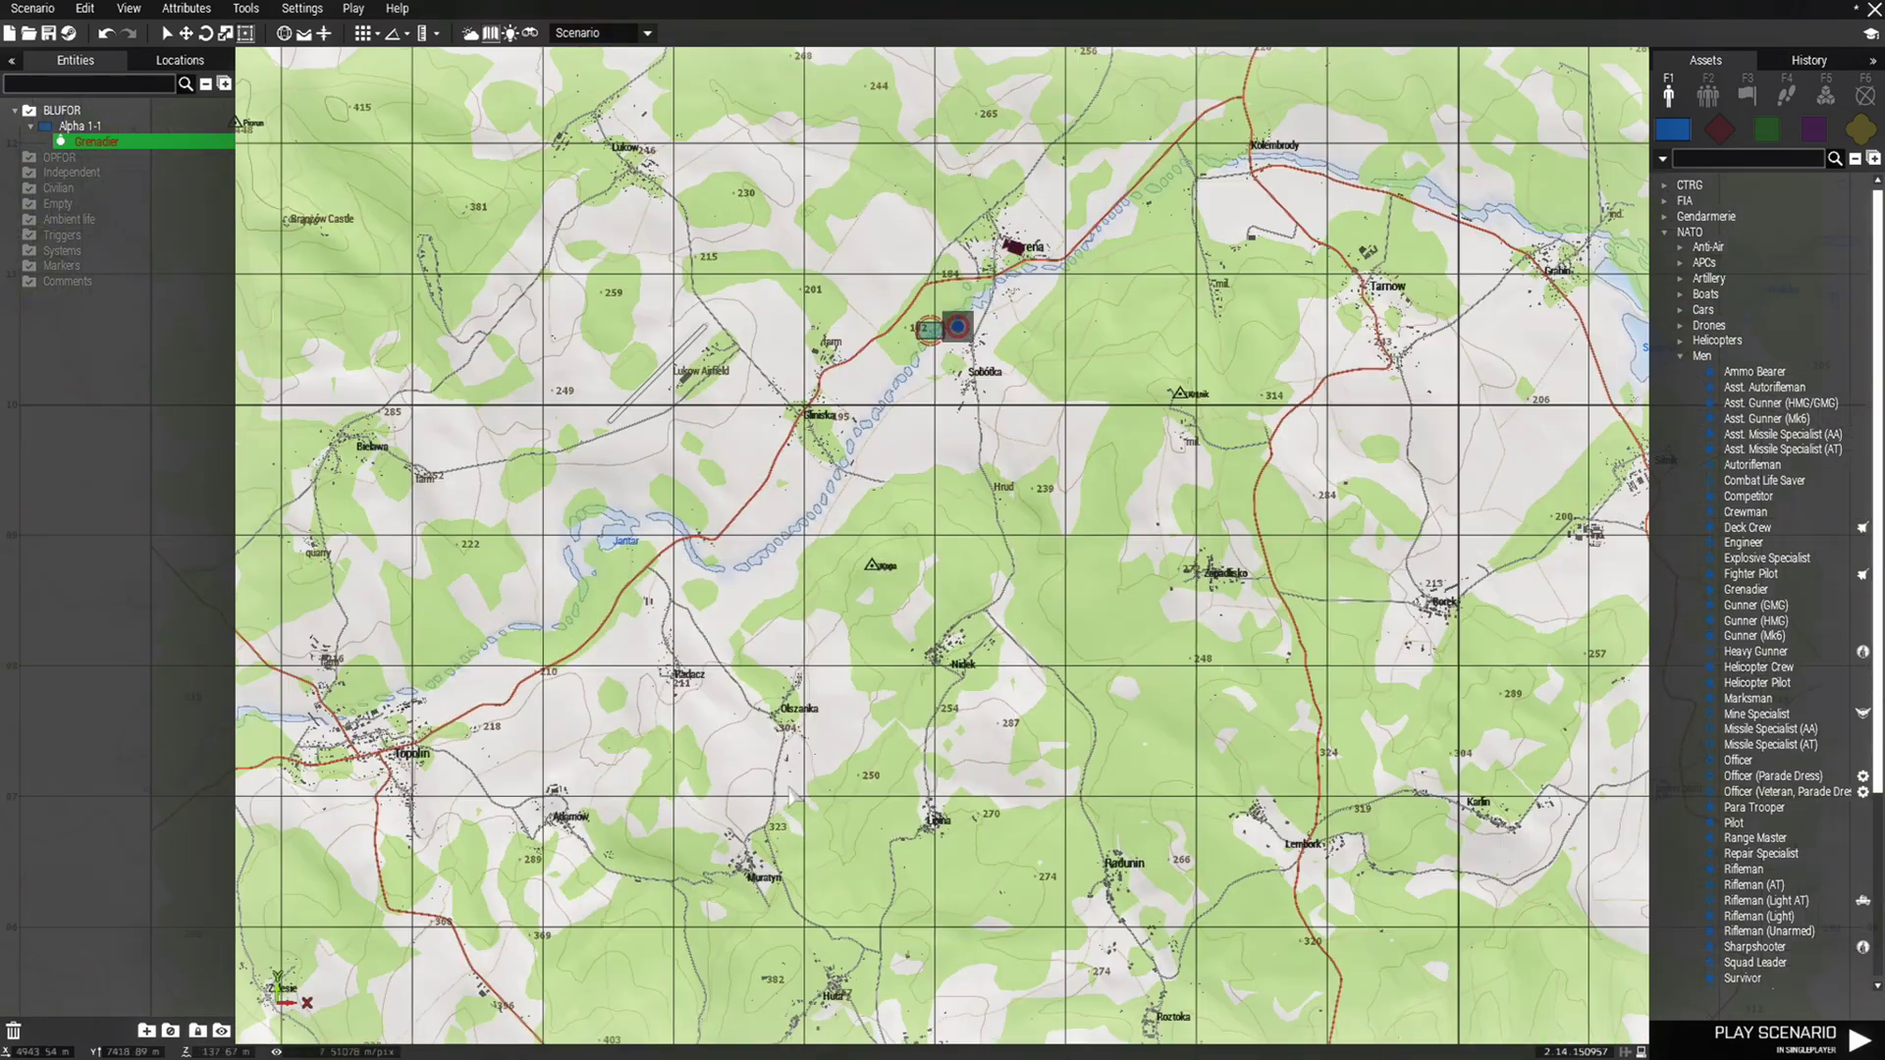
pyautogui.scroll(10, 891, 575)
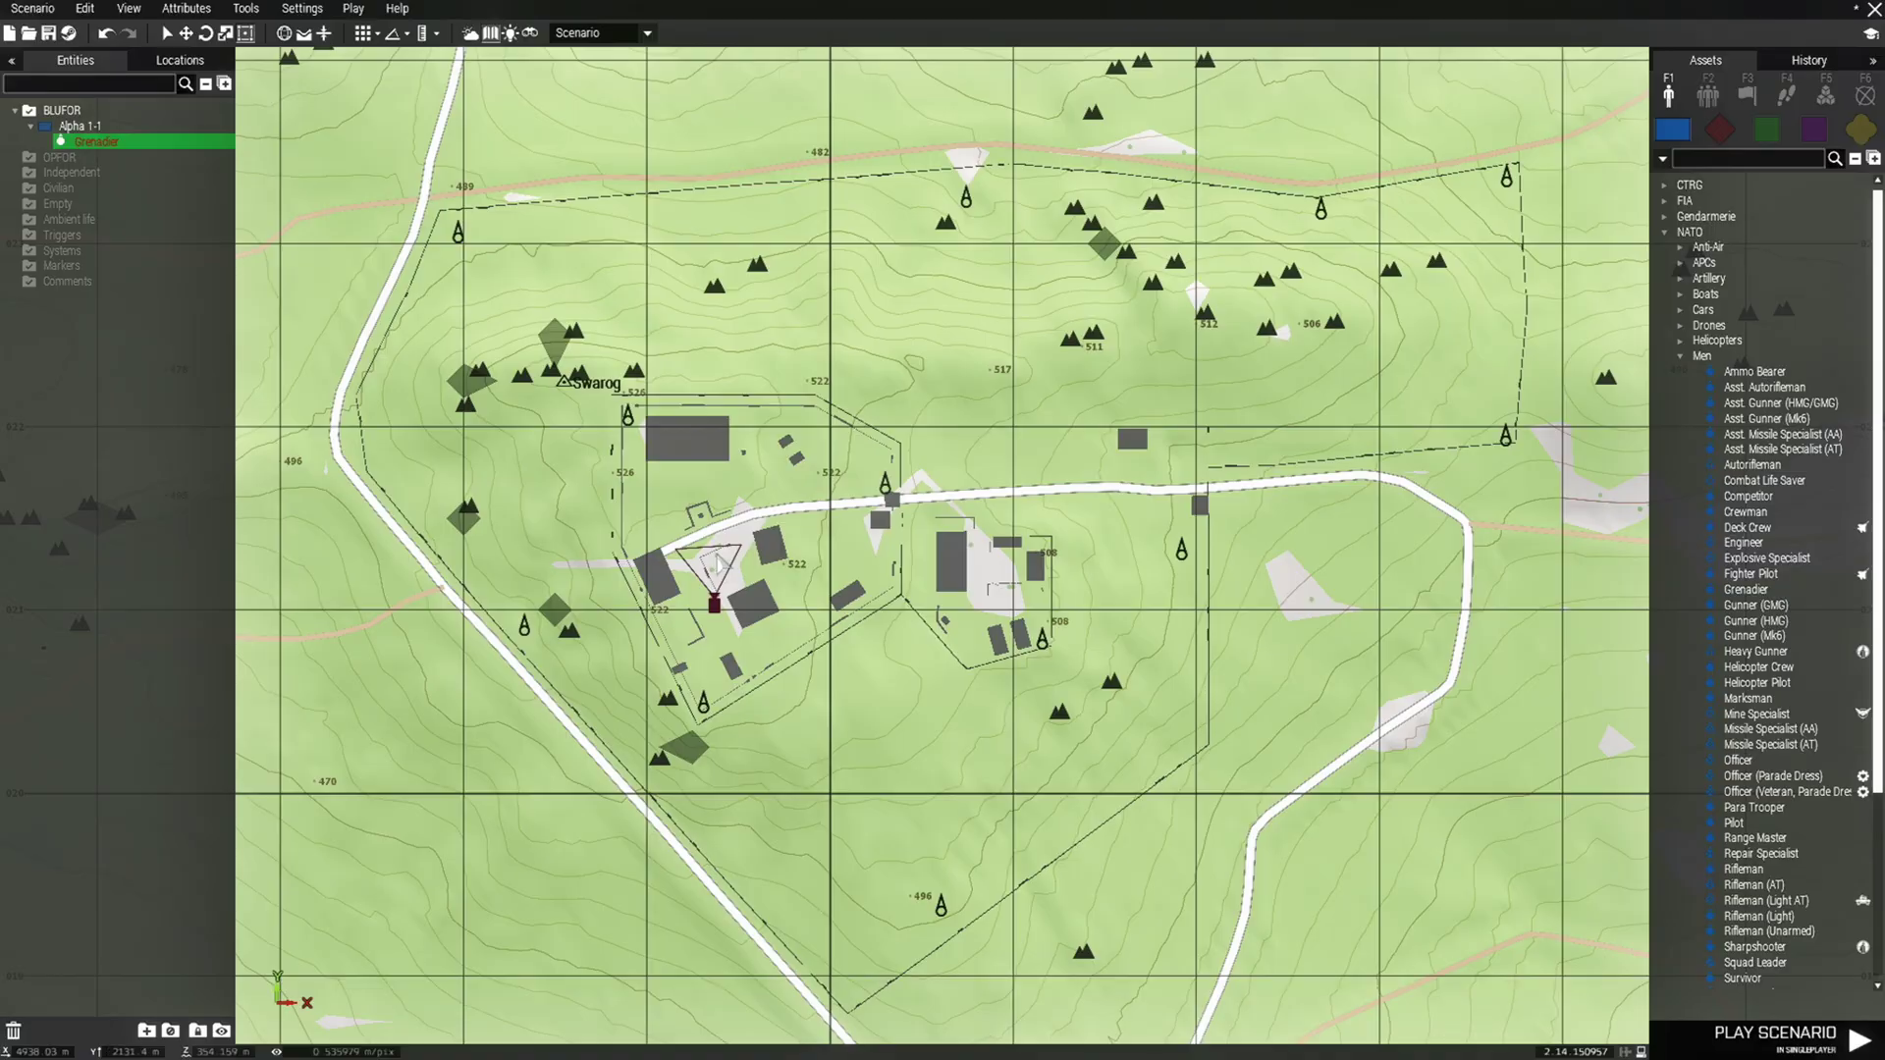
pyautogui.press('m')
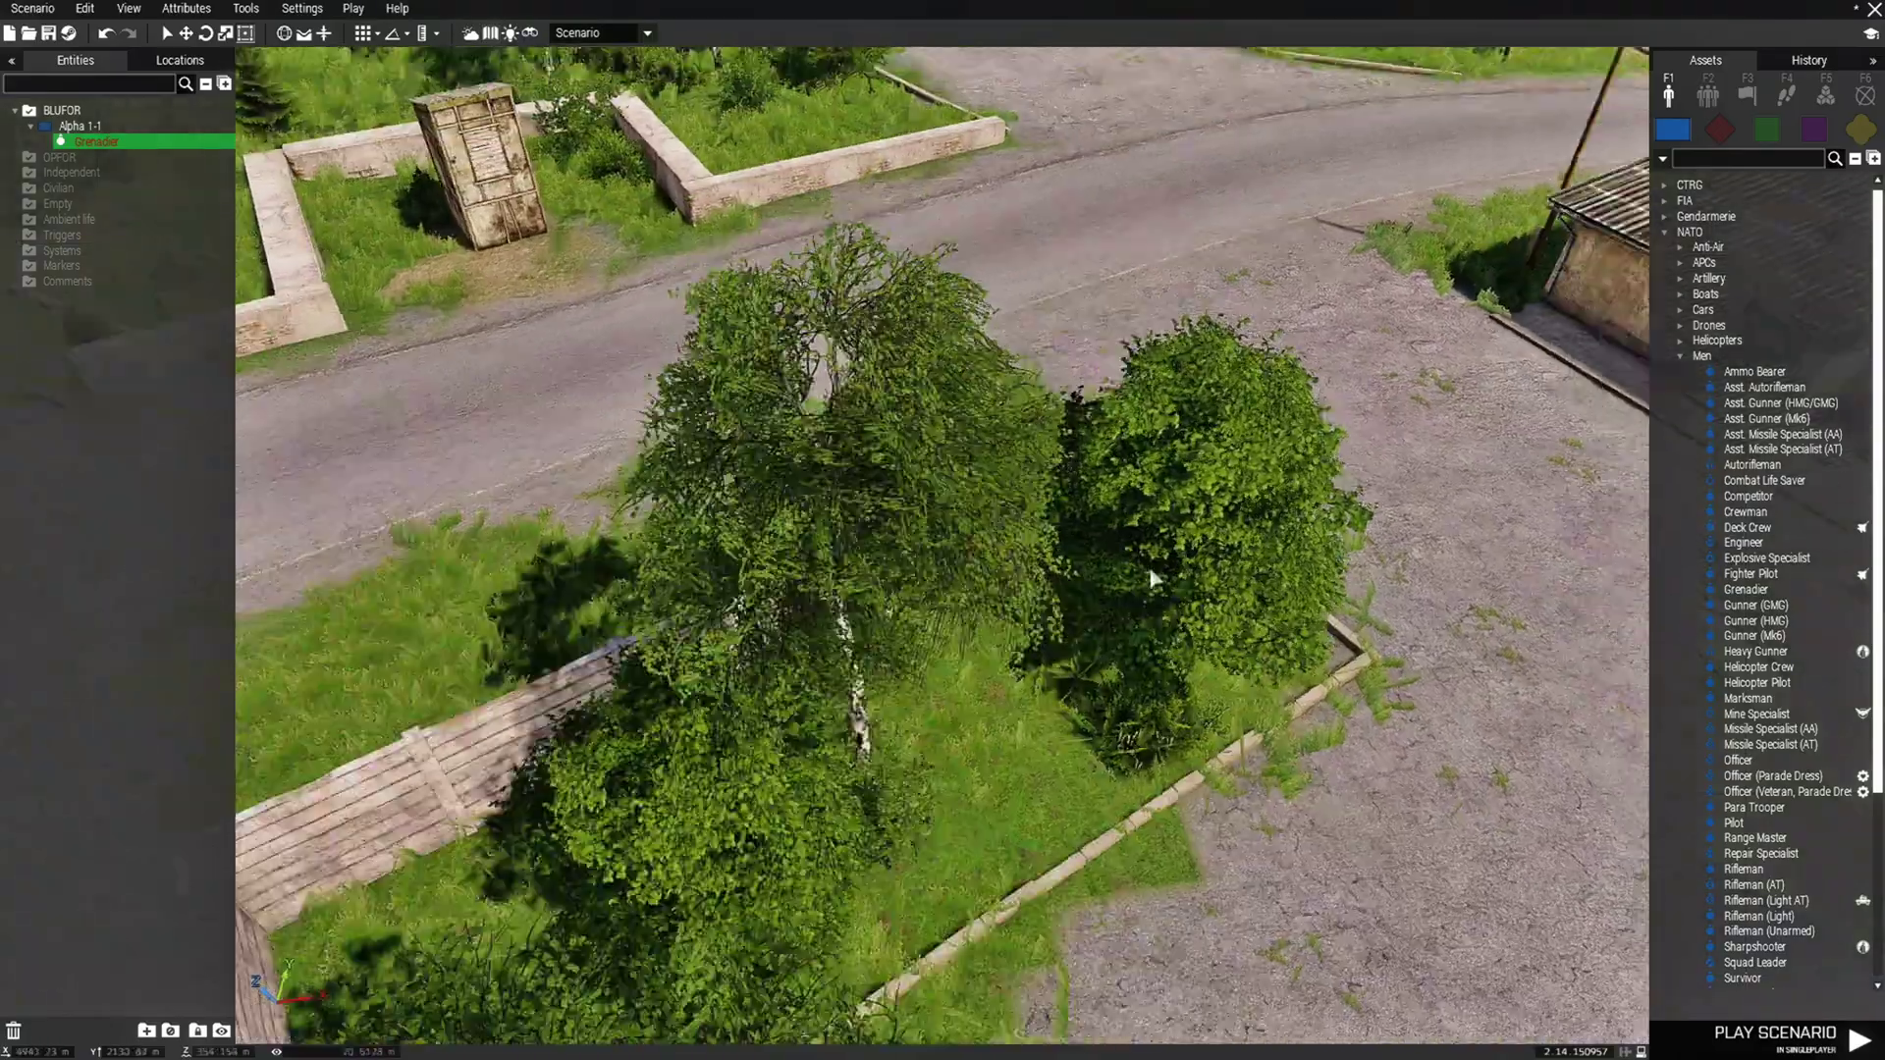
pyautogui.press('w')
pyautogui.moveTo(1154, 579); pyautogui.dragTo(1191, 618, button='right')
pyautogui.press('s')
pyautogui.press('w')
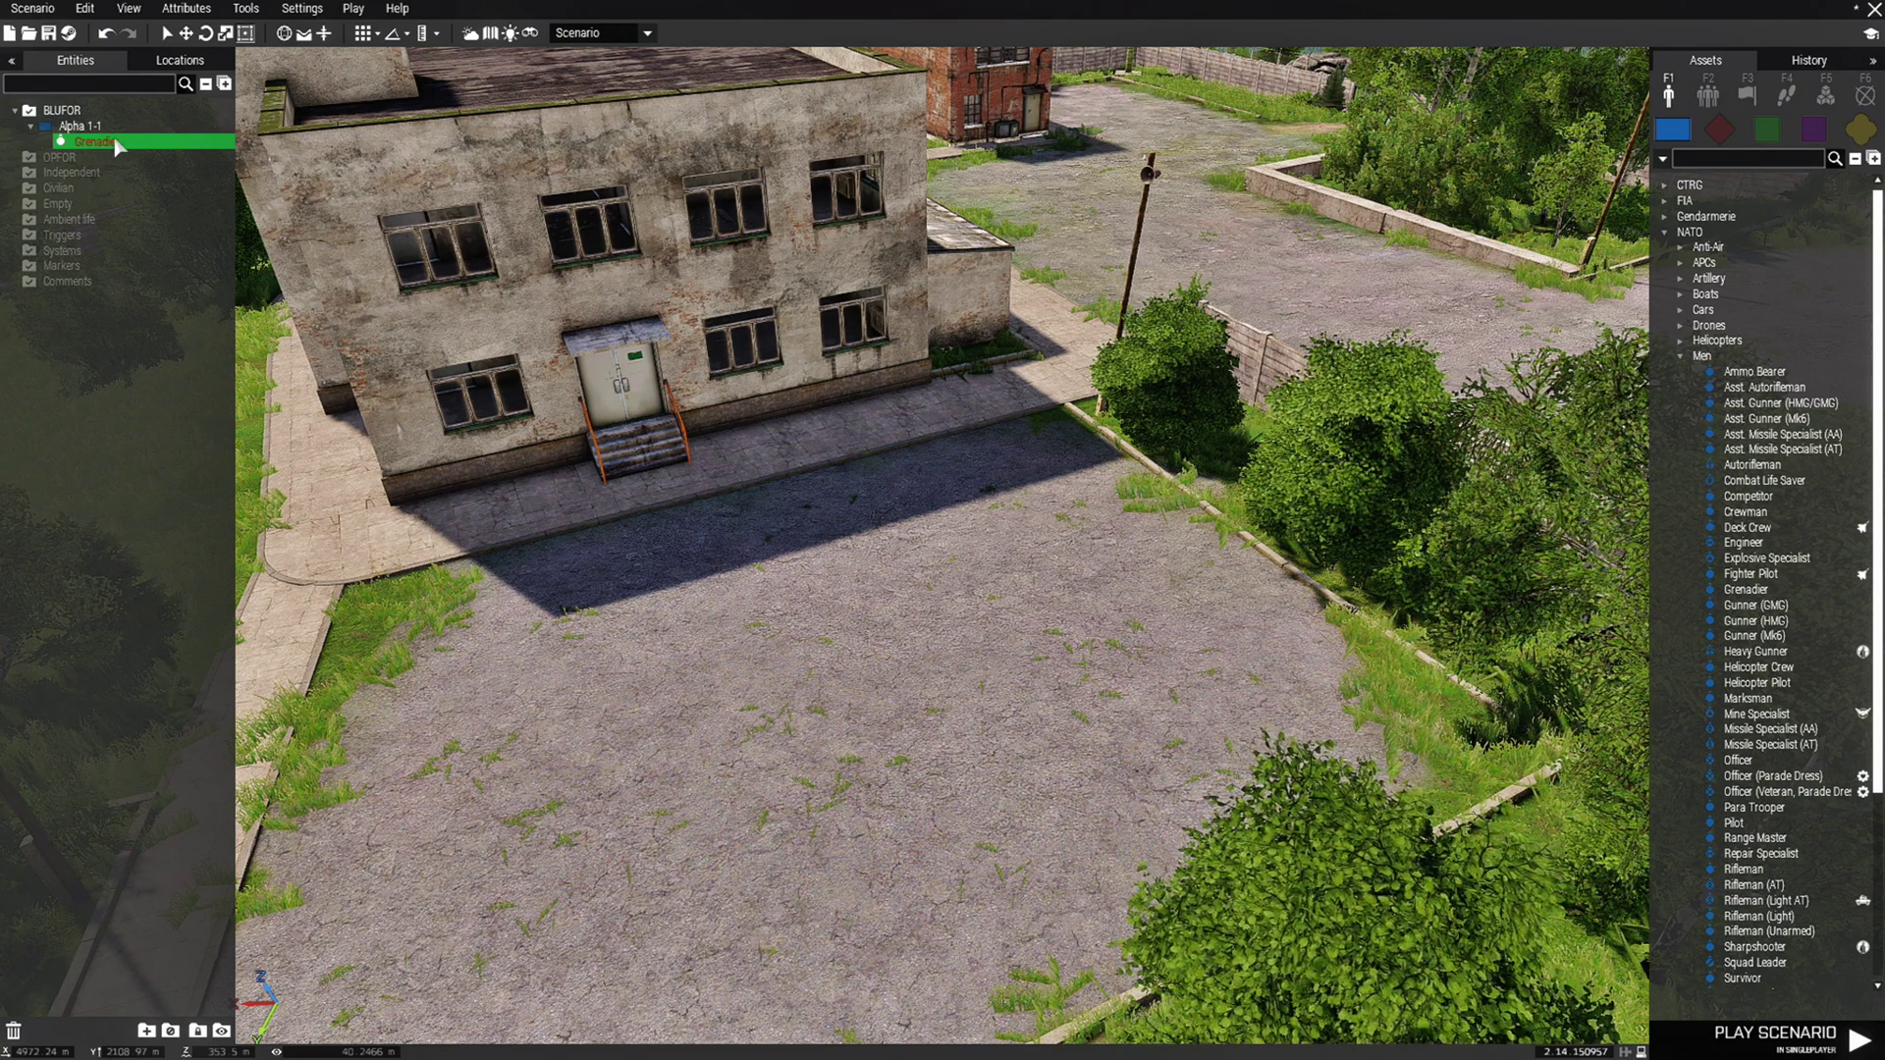
pyautogui.moveTo(314, 355); pyautogui.dragTo(653, 620)
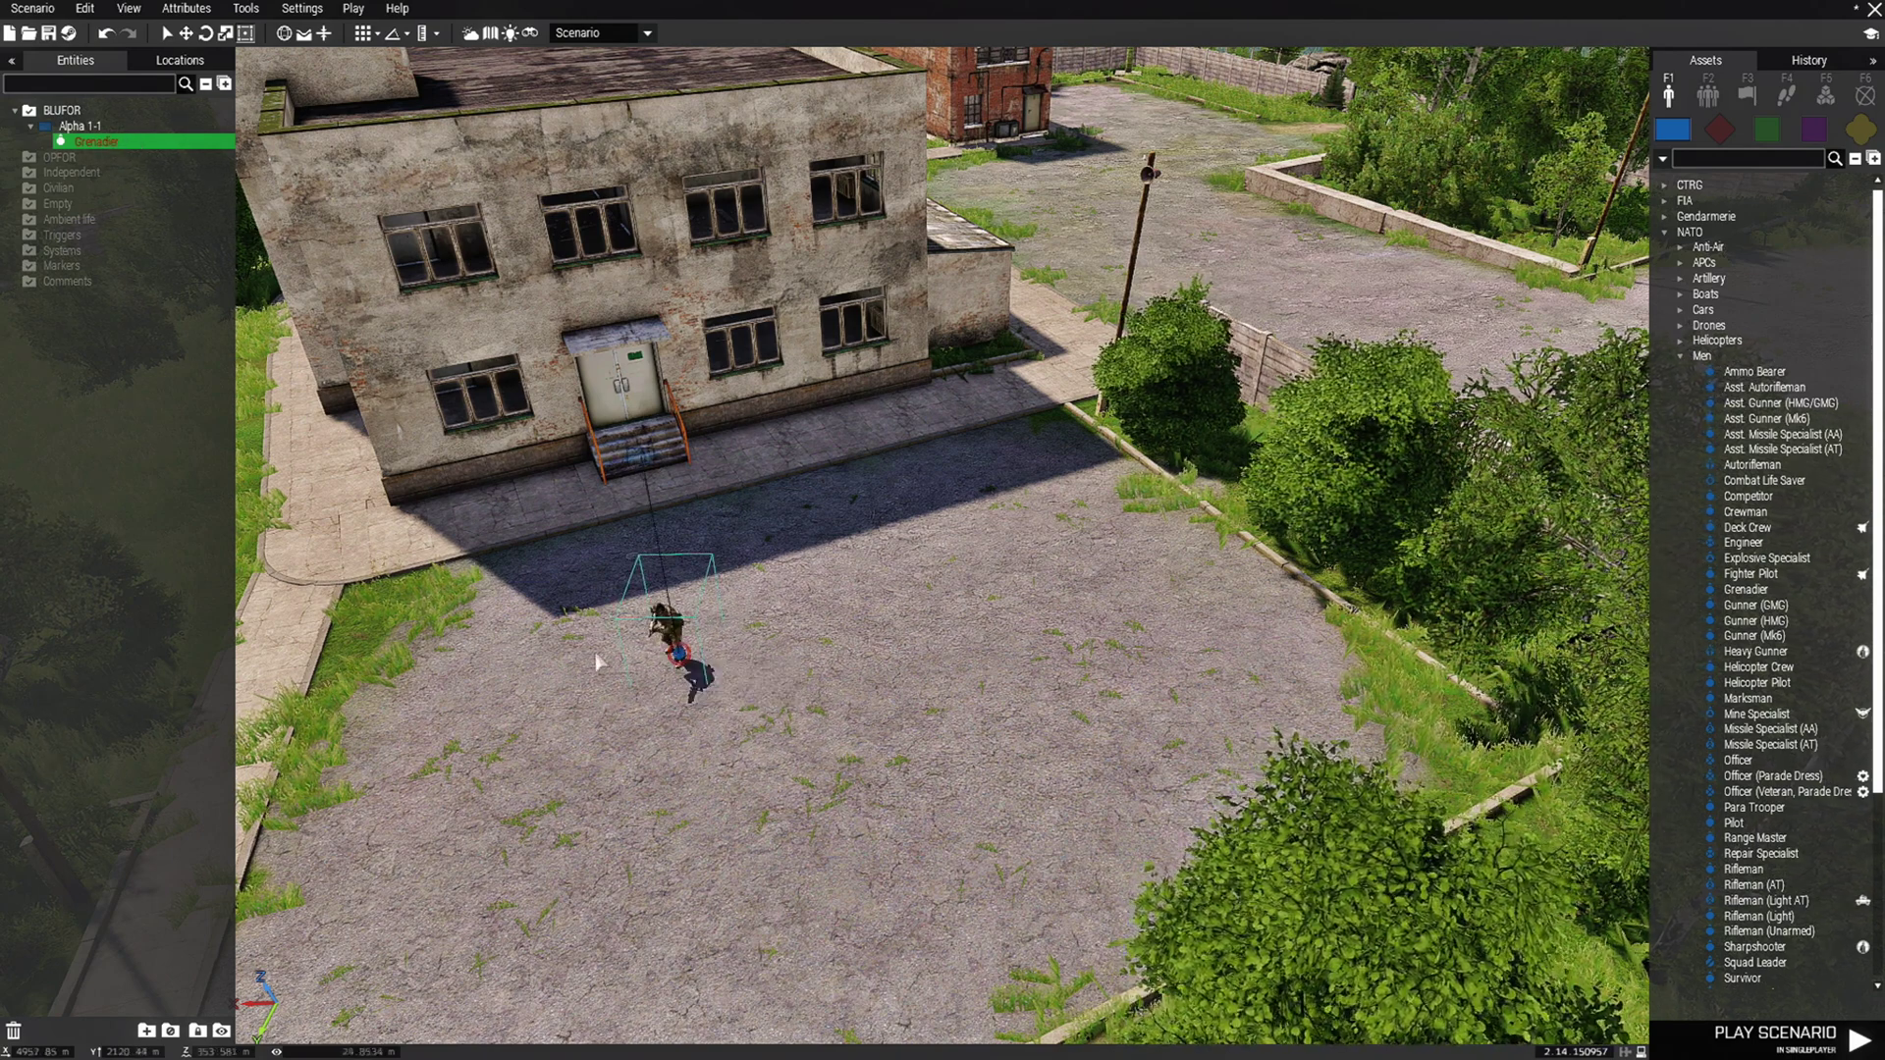
pyautogui.scroll(5, 547, 648)
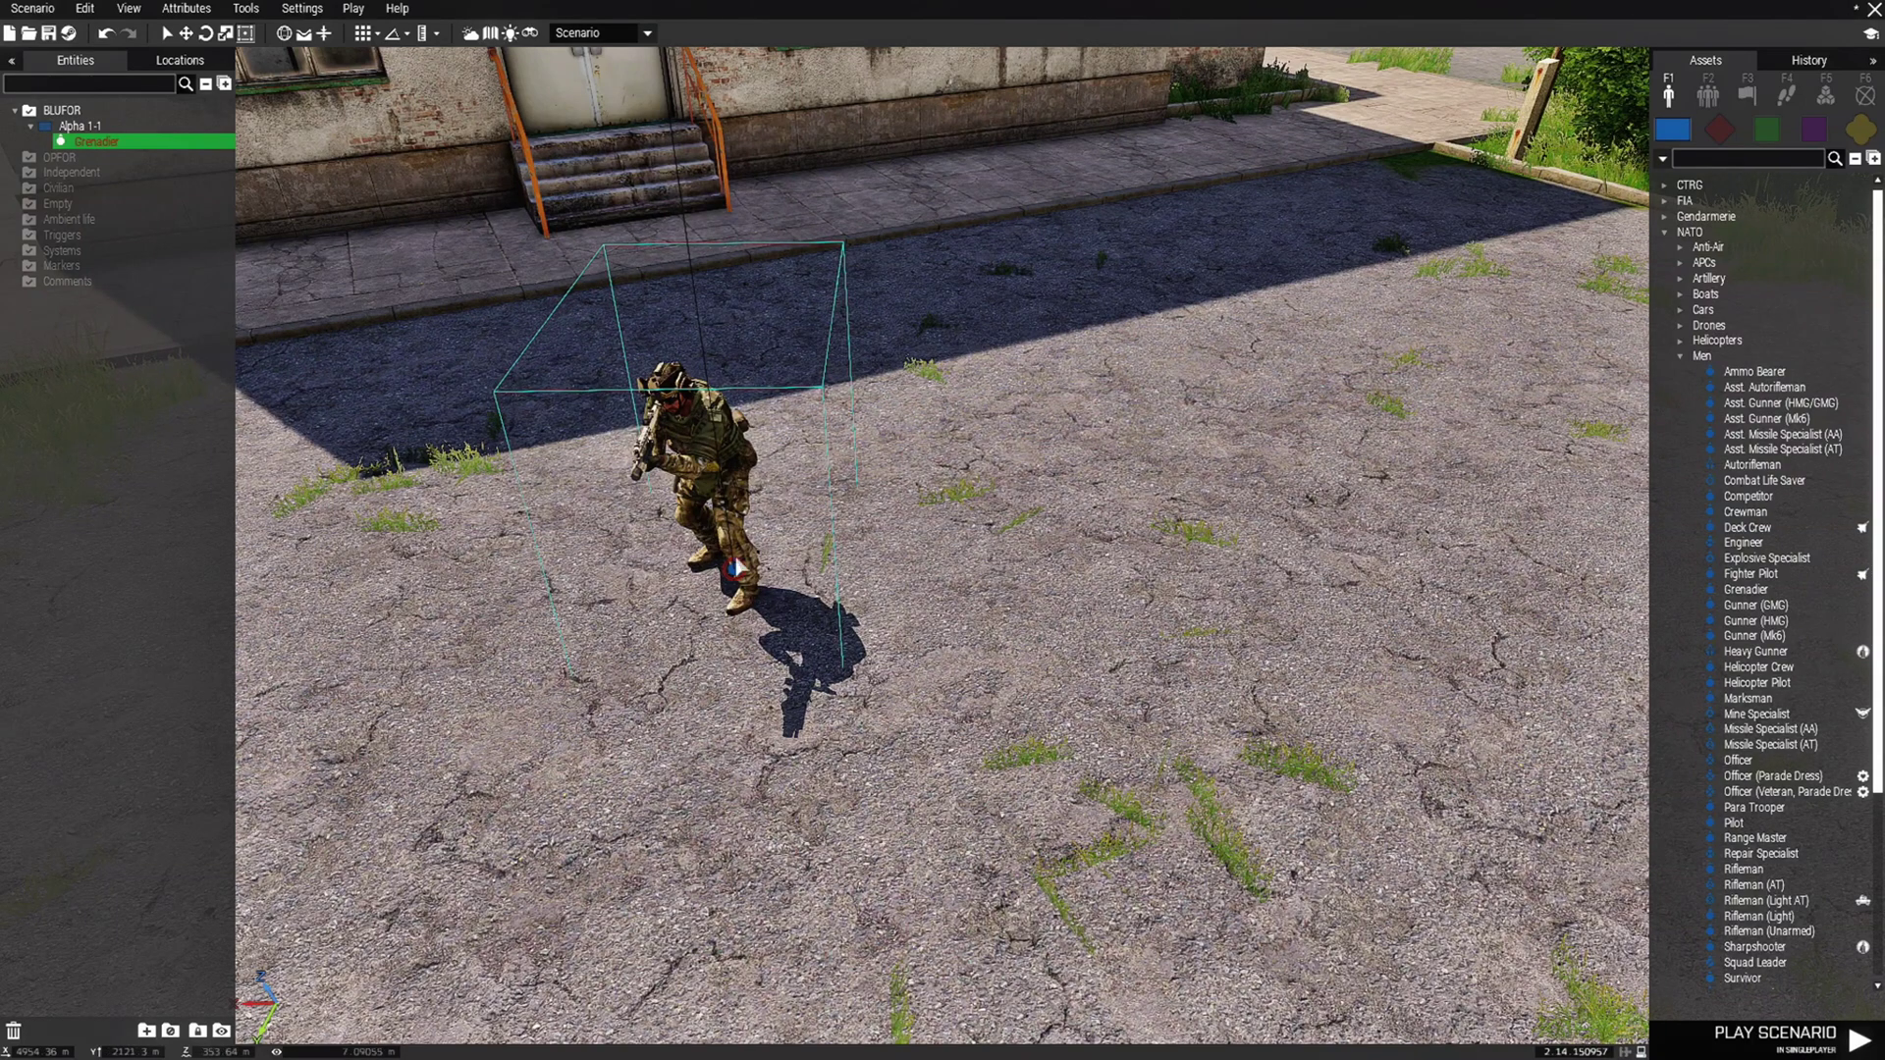
pyautogui.click(884, 862)
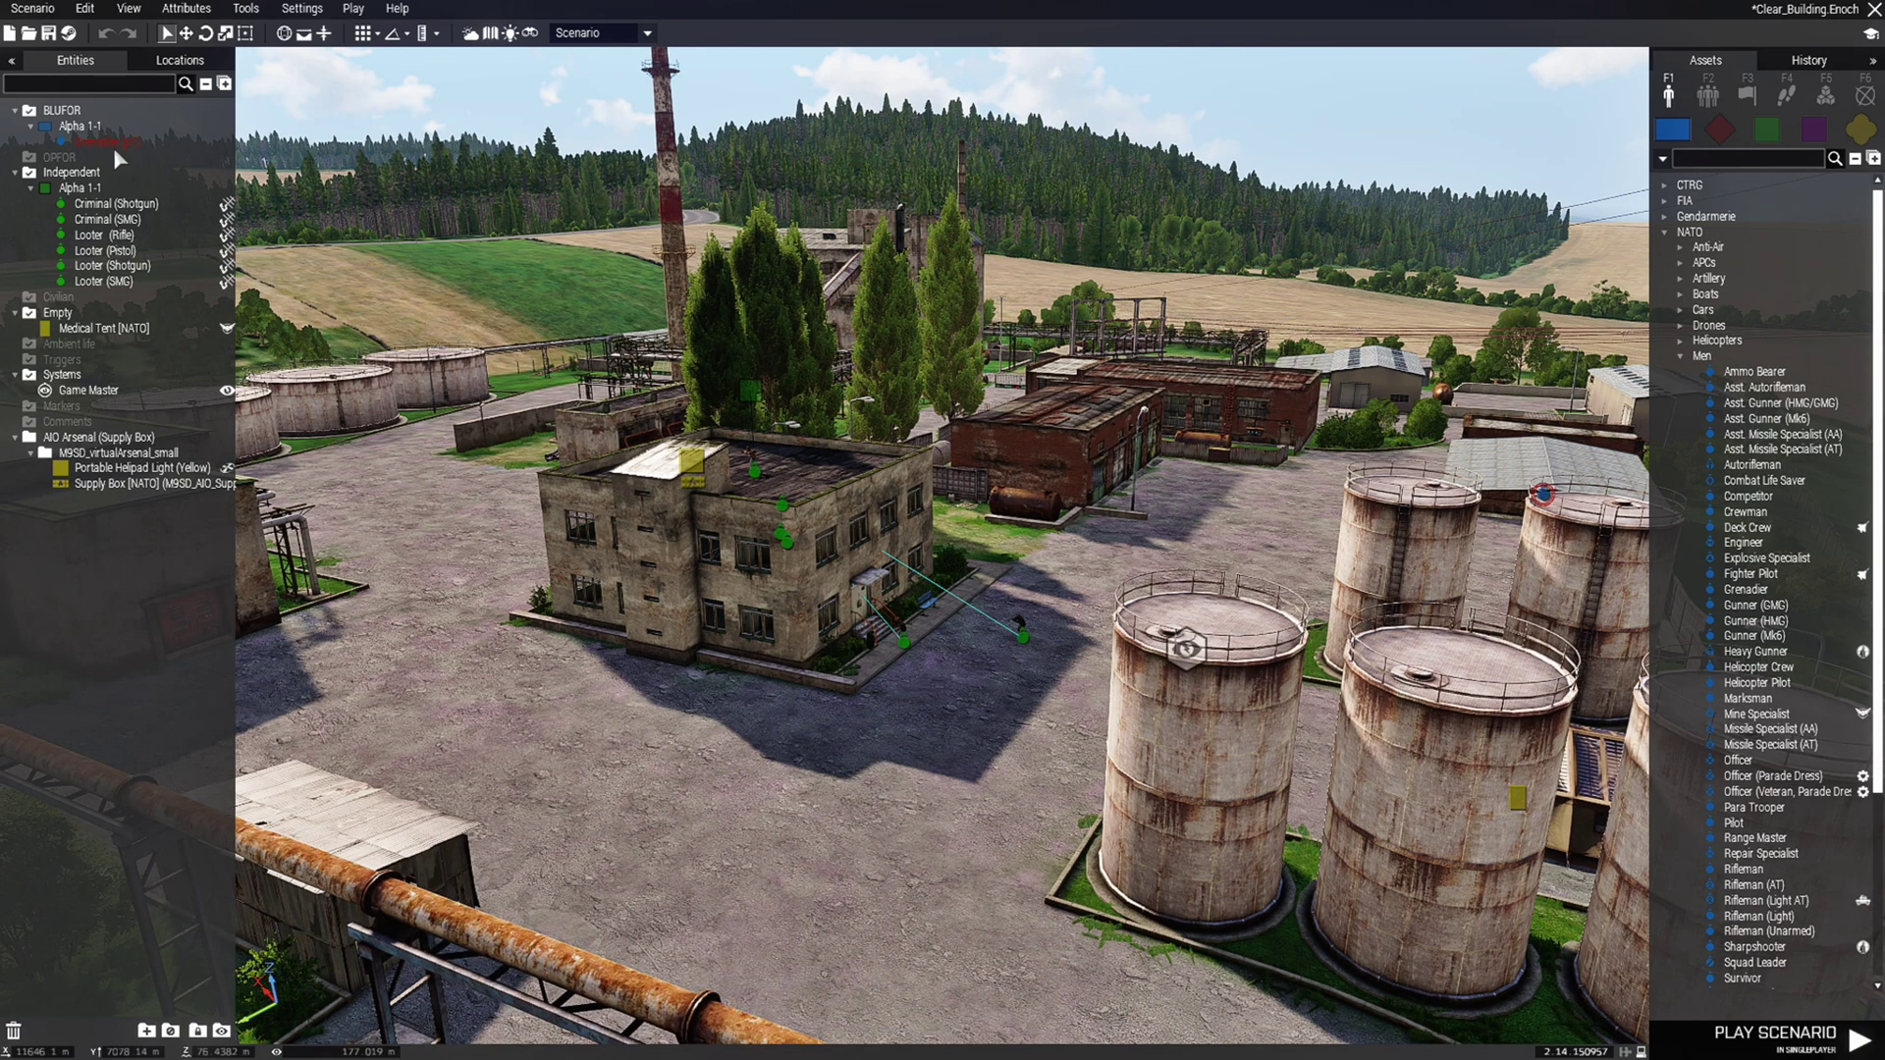
# Locate the player Grenadier in the Clear_Building mission, view him beside the brick wall and deselect him
pyautogui.click(107, 139)
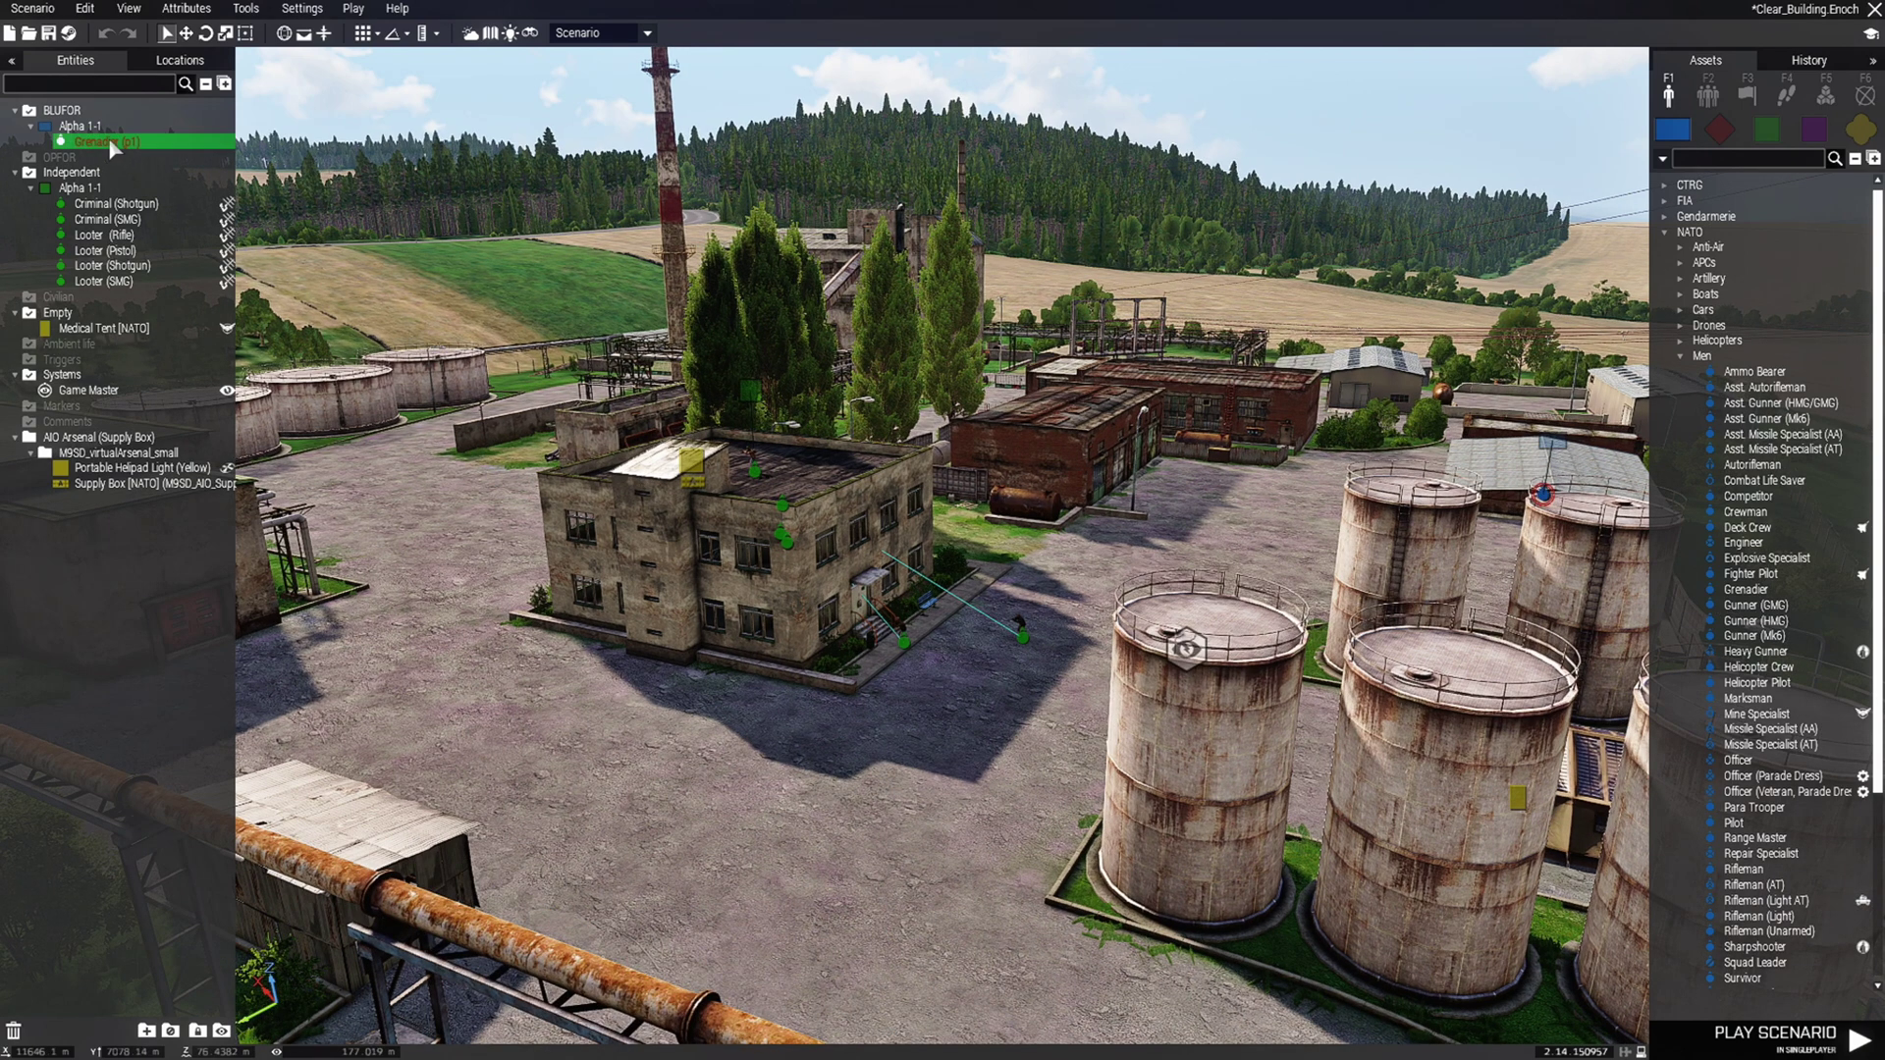
pyautogui.moveTo(864, 867); pyautogui.dragTo(1061, 951, button='right')
pyautogui.press('w')
pyautogui.press('a')
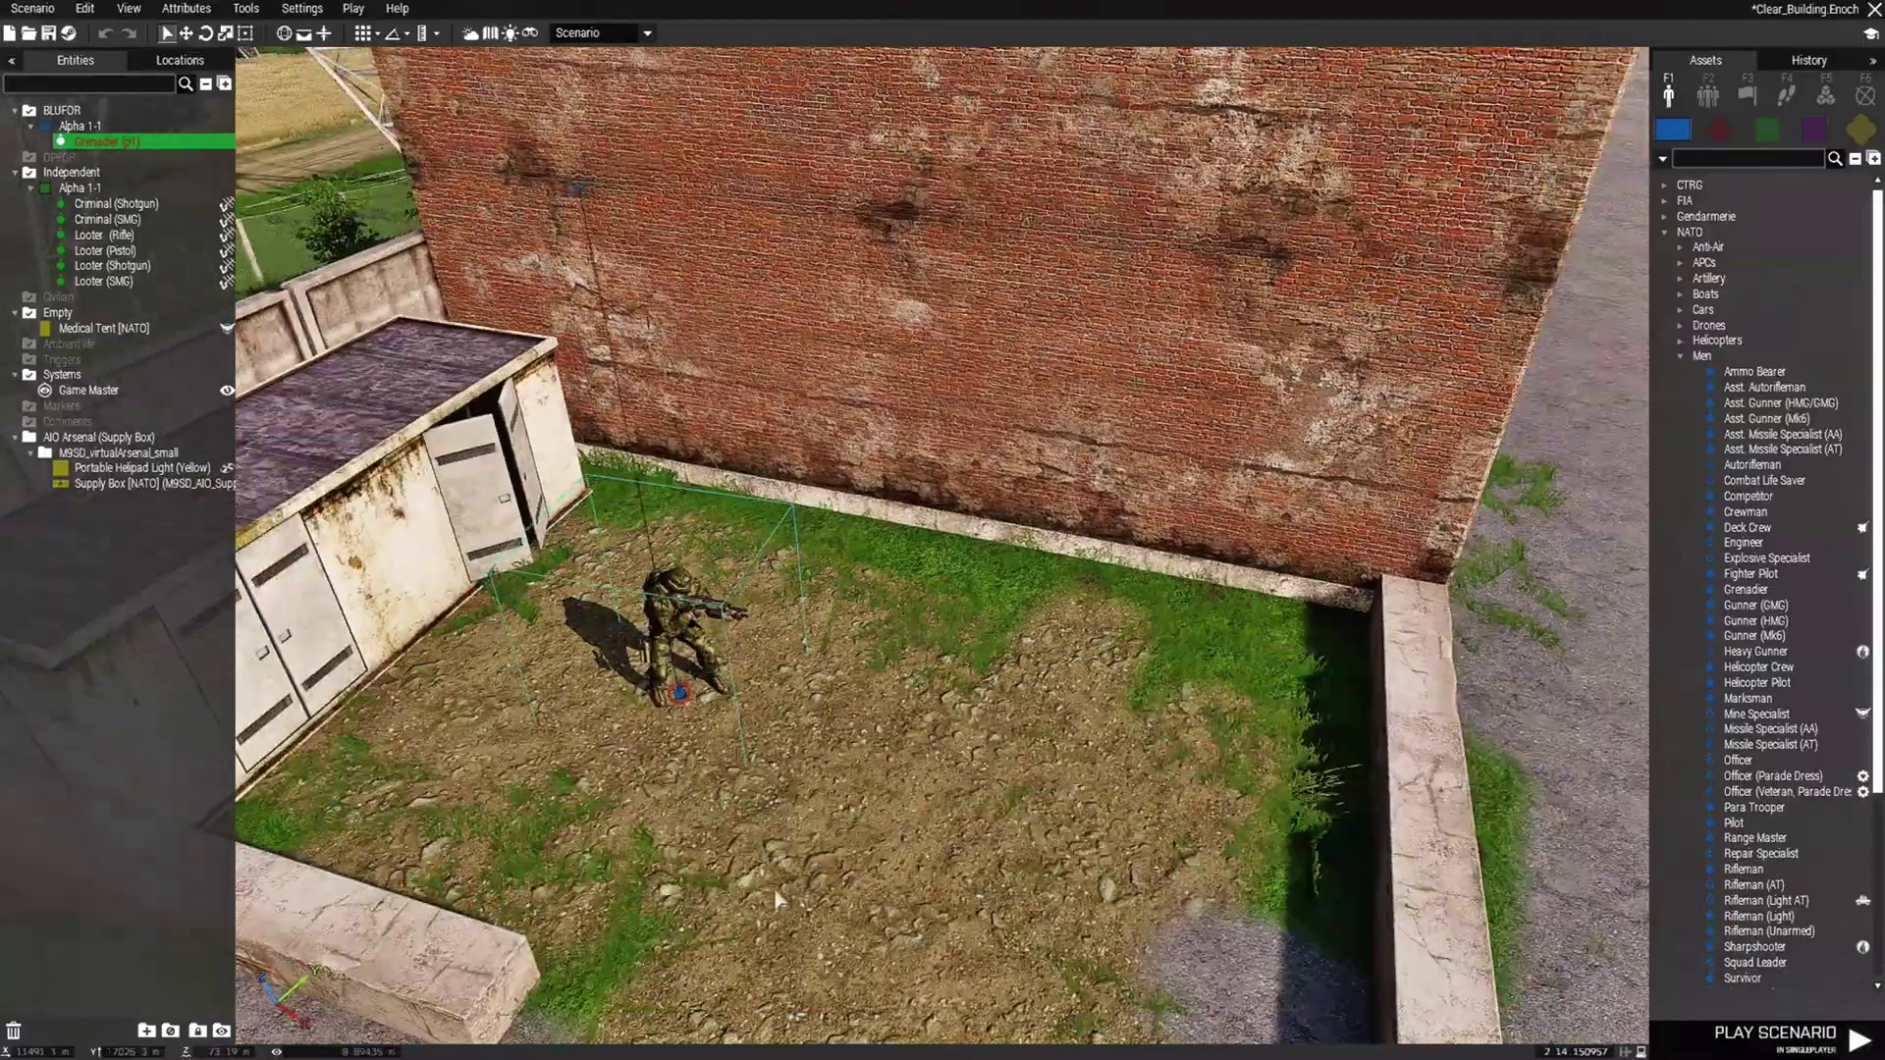
pyautogui.click(785, 884)
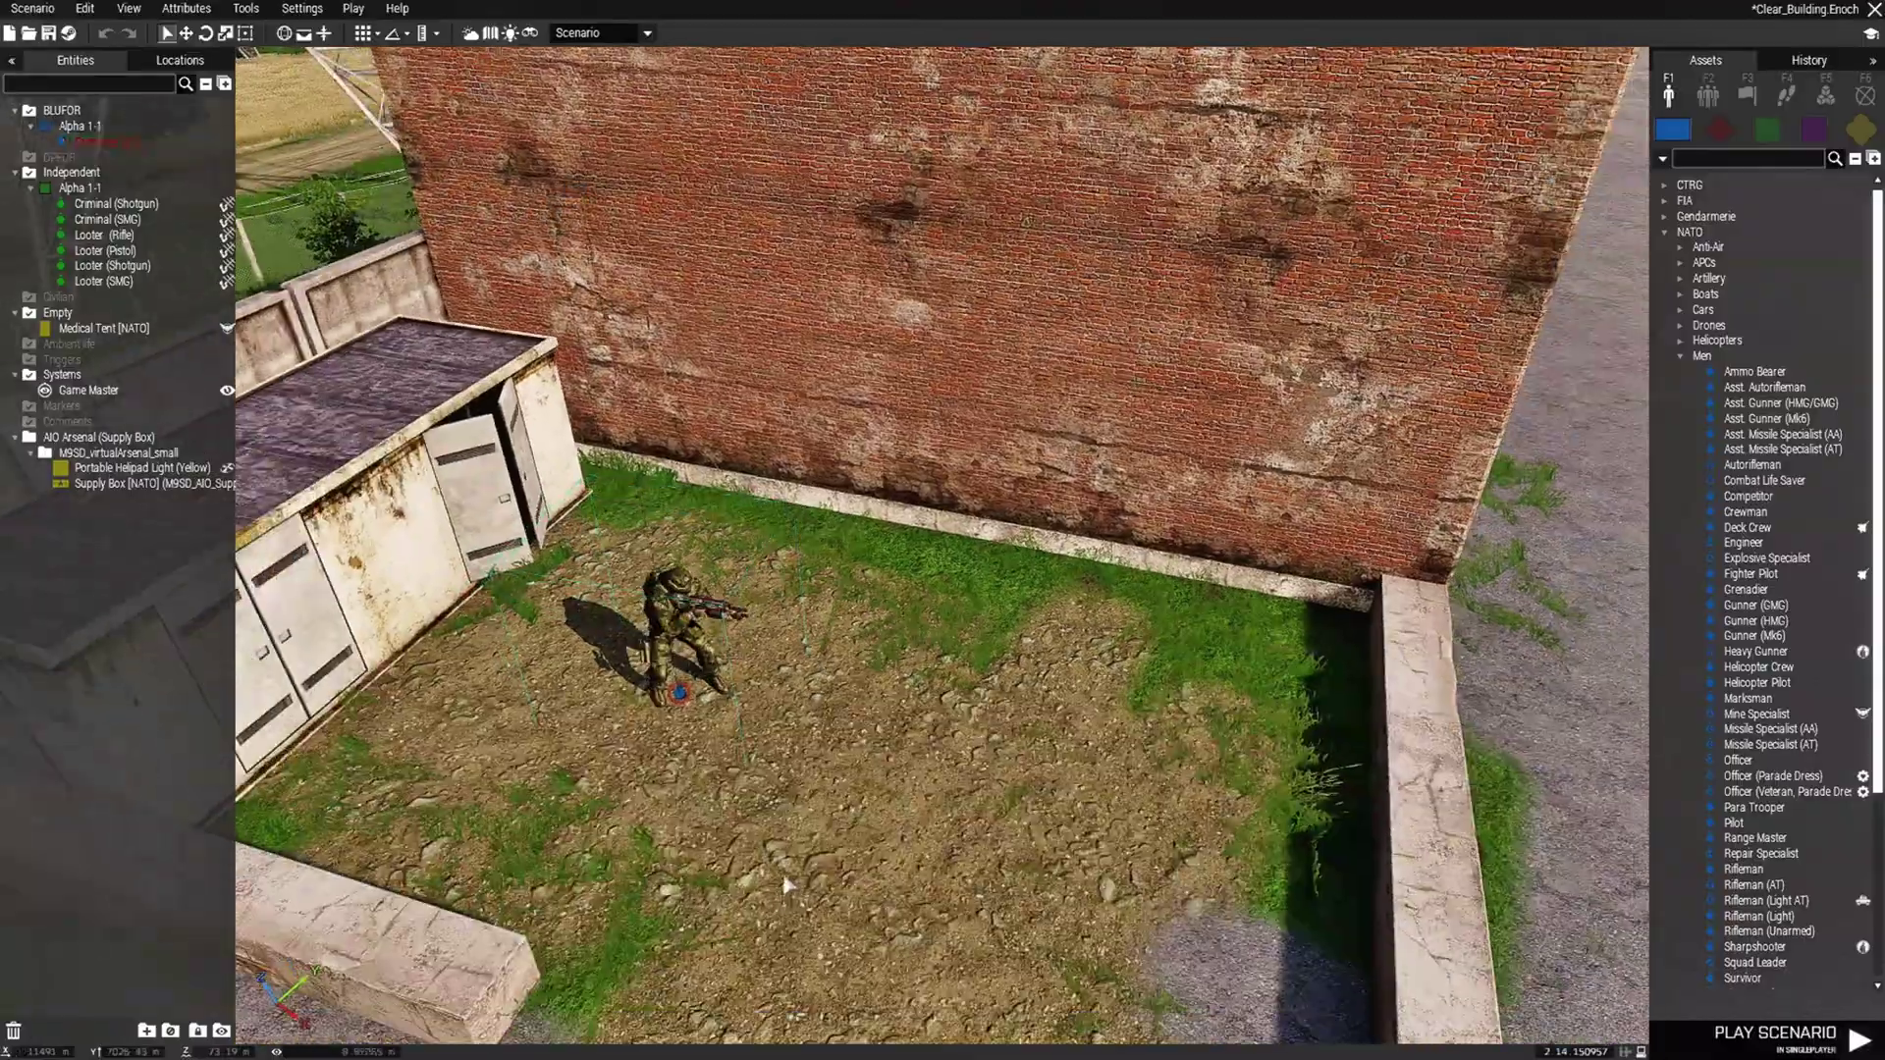
# Look around the industrial yard, from the Grenadier's brick wall to the low building with the loading platform
pyautogui.press('d')
pyautogui.press('w')
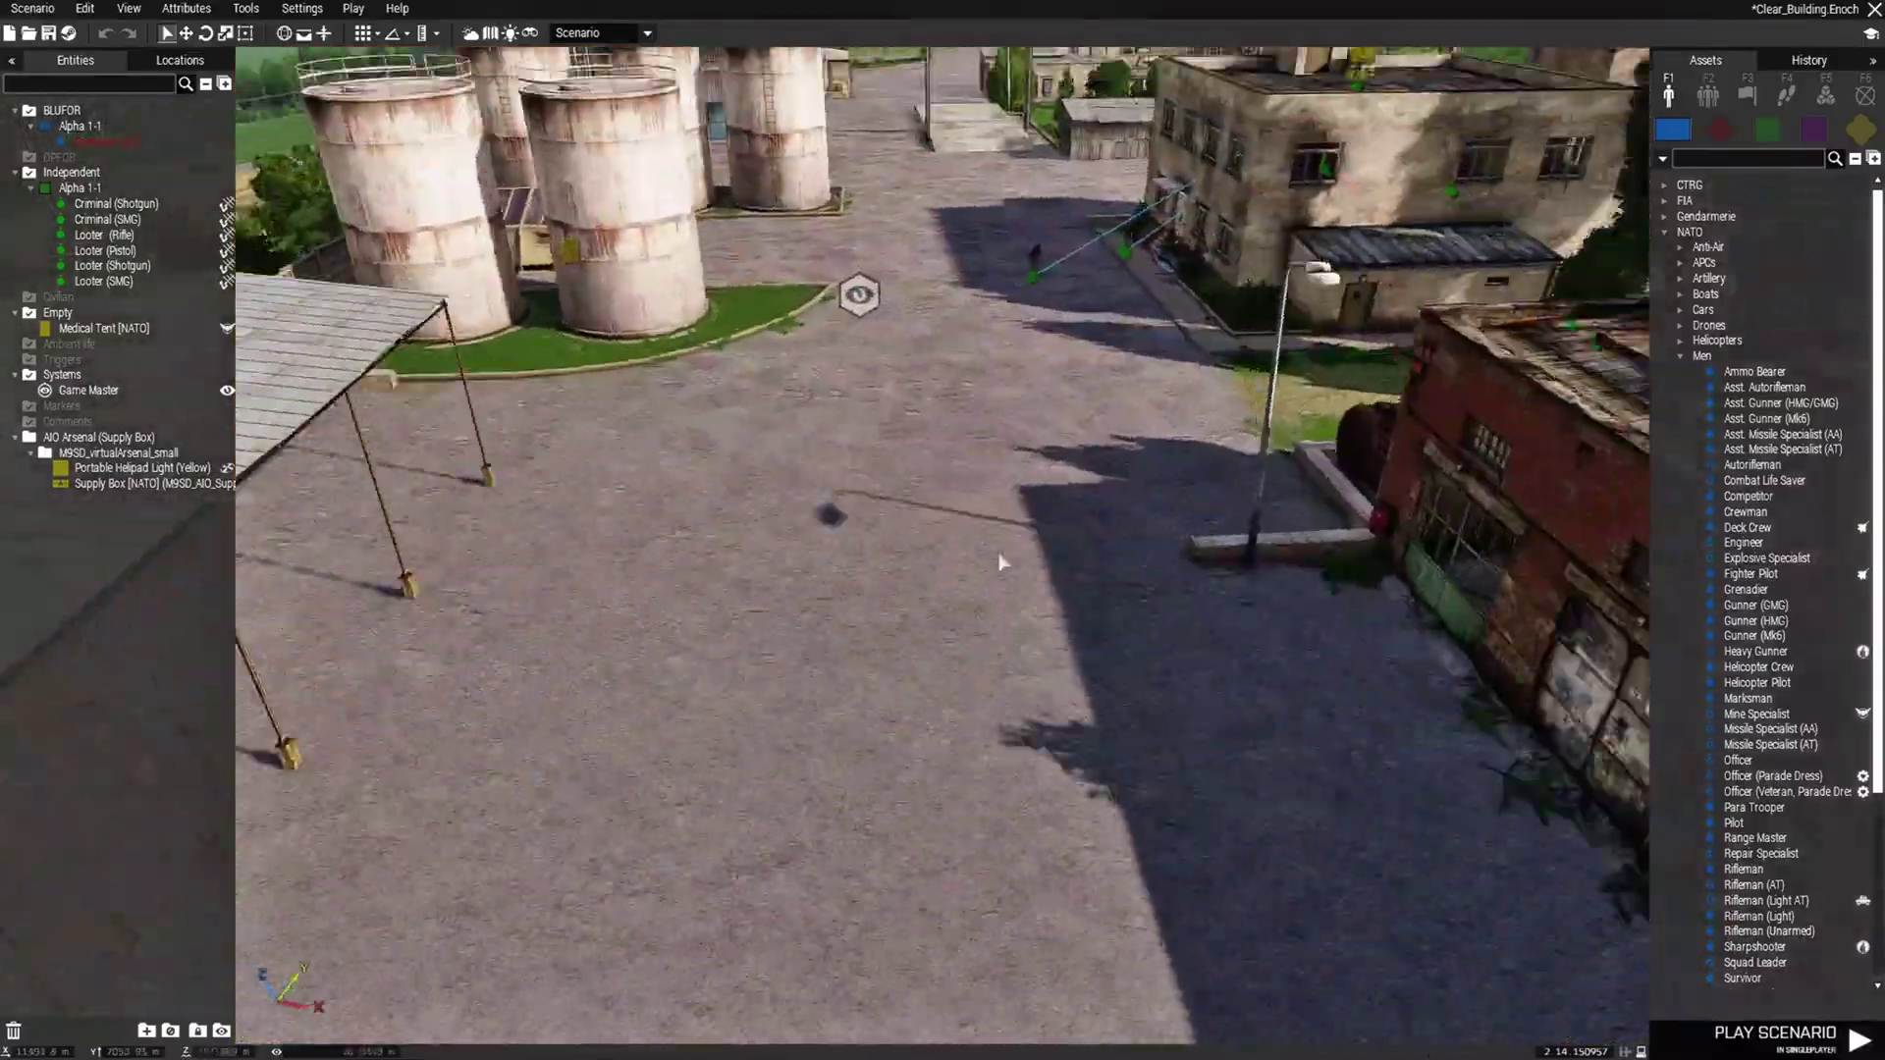
pyautogui.moveTo(1001, 563); pyautogui.dragTo(435, 622, button='right')
pyautogui.press('w')
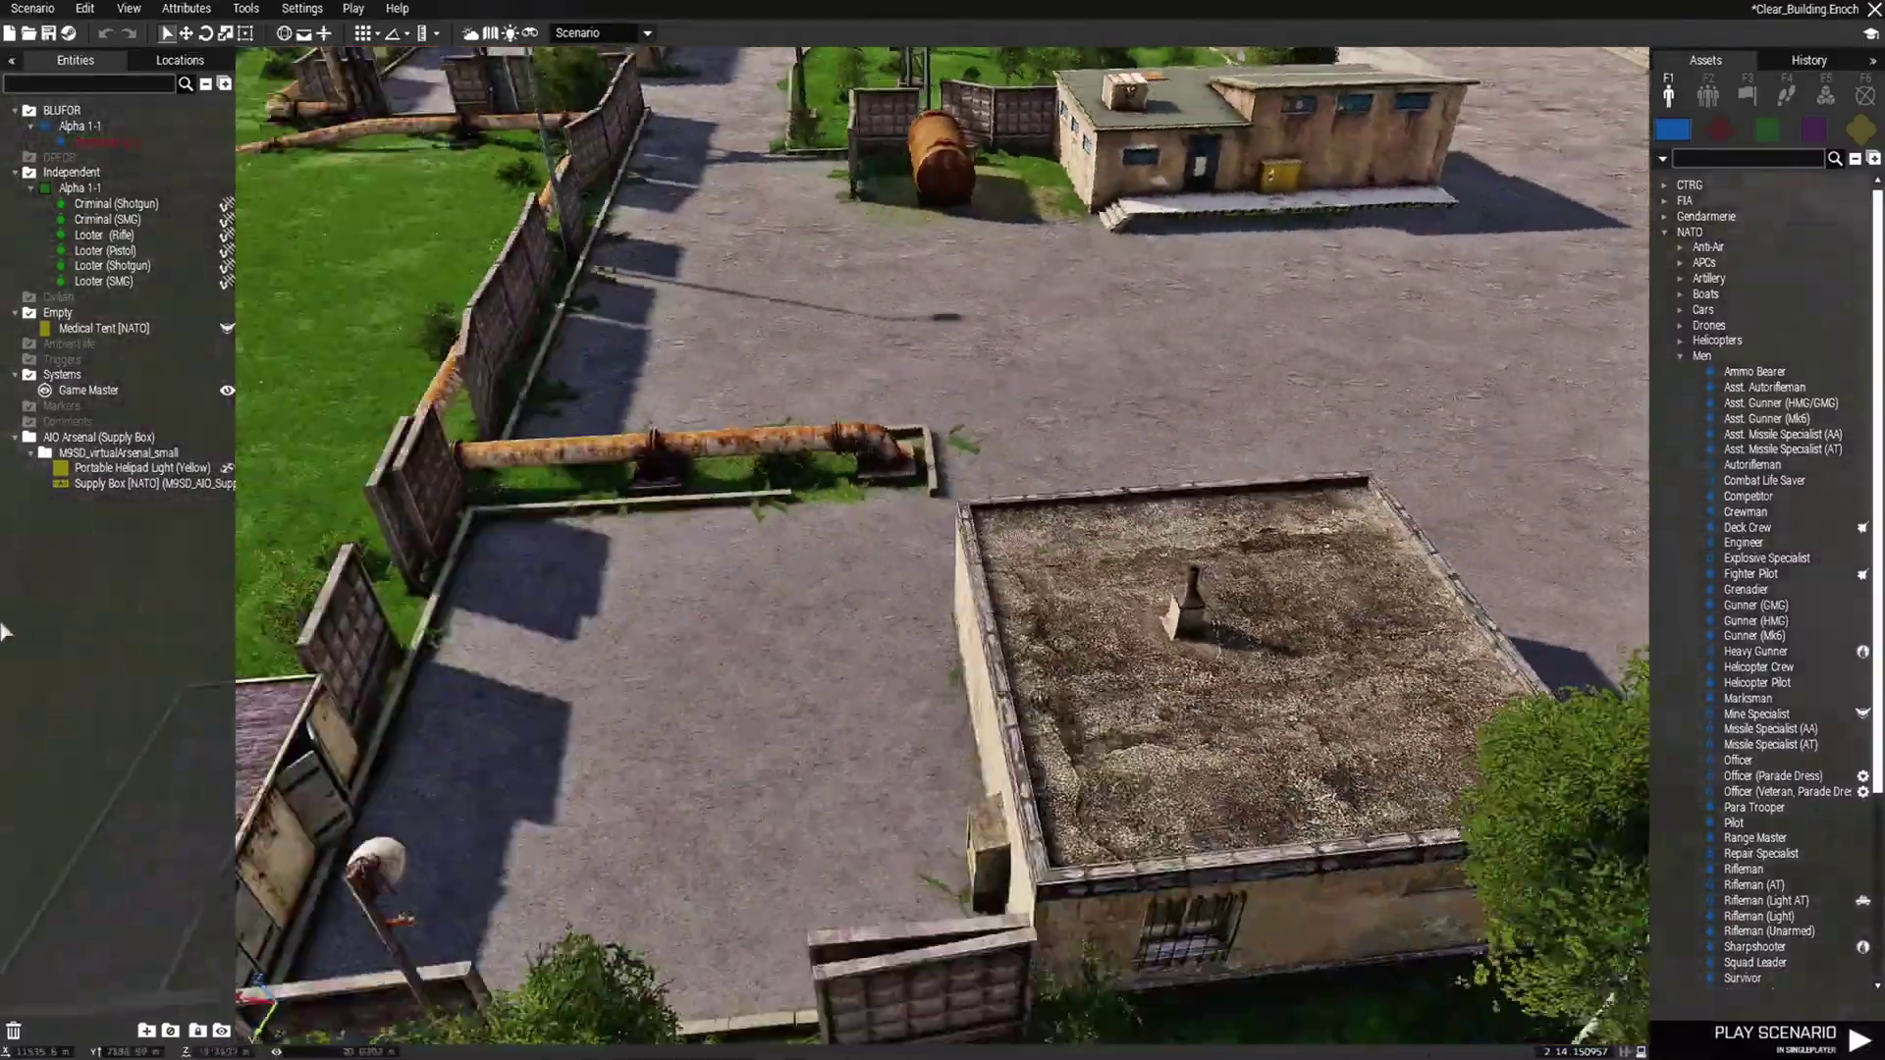
pyautogui.moveTo(2, 632); pyautogui.dragTo(101, 648, button='right')
pyautogui.press('d')
pyautogui.press('w')
pyautogui.press('d')
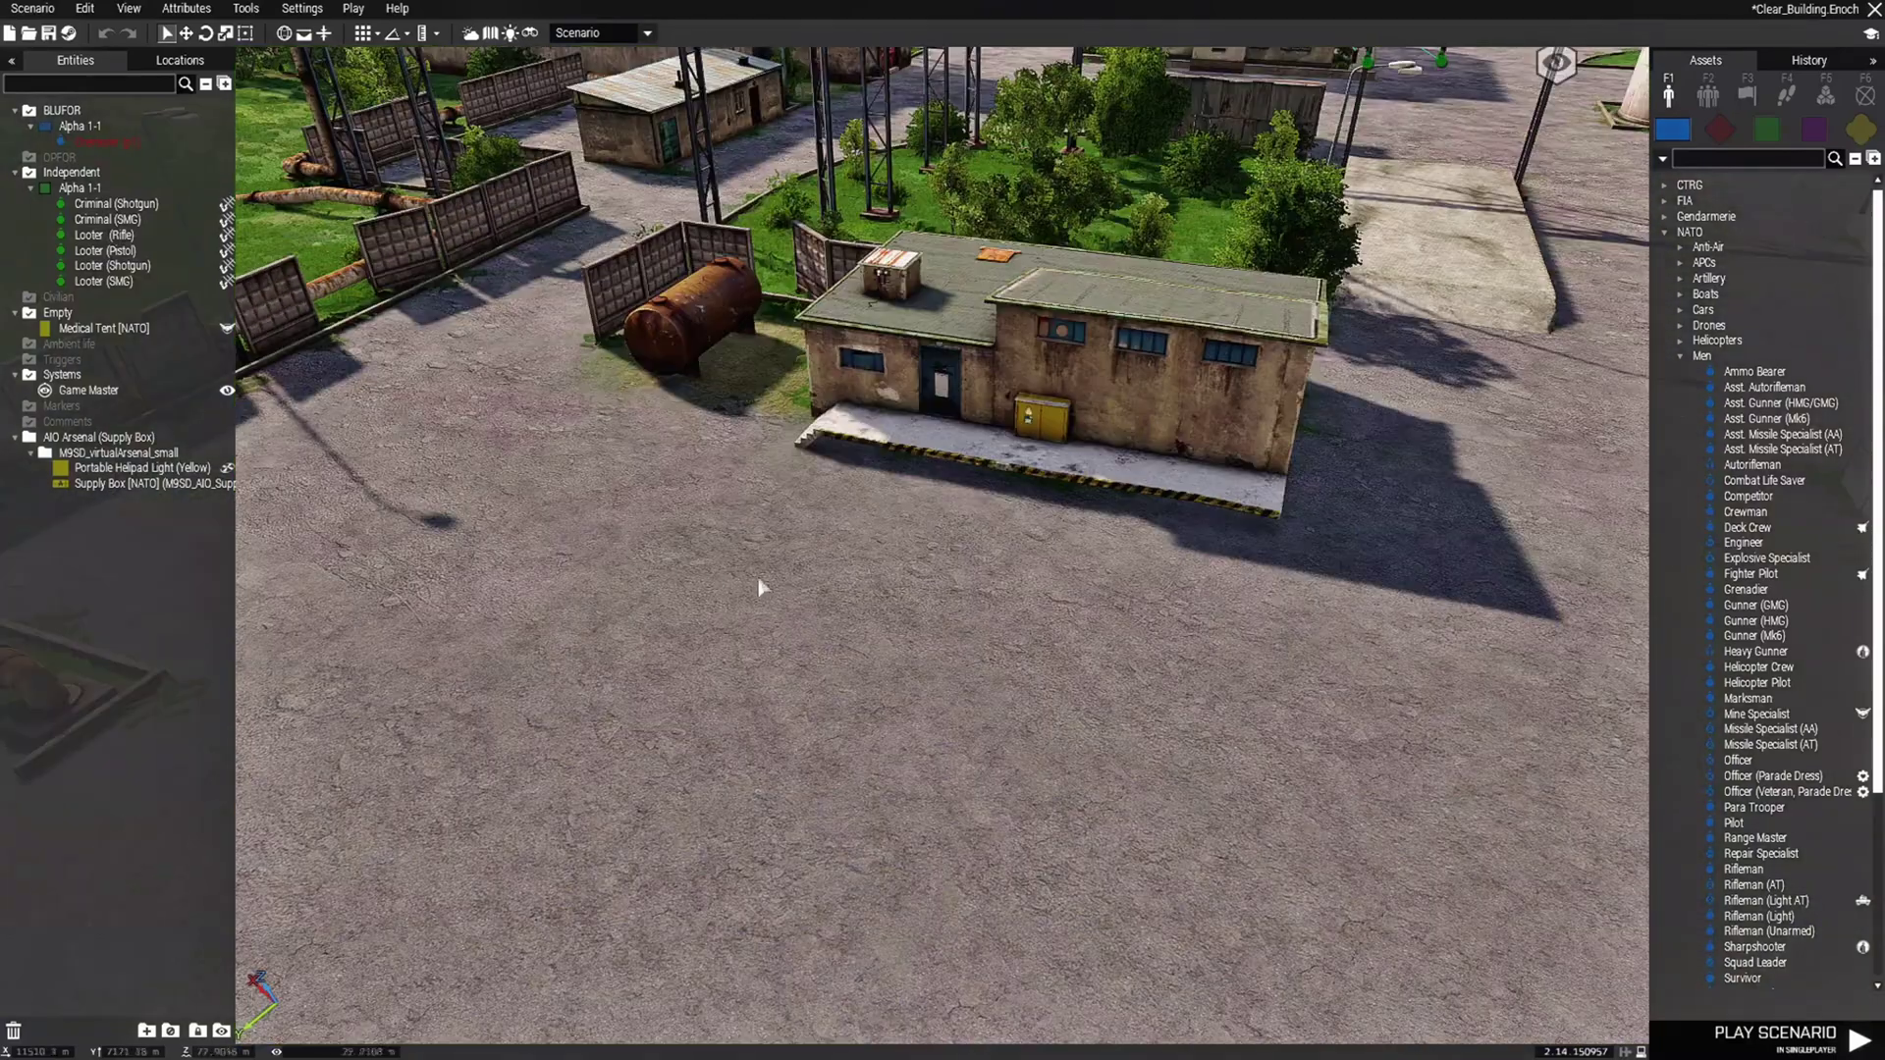
# Send the view to the BLUFOR Grenadier with Go Here and look around his corner of the yard
pyautogui.click(120, 143)
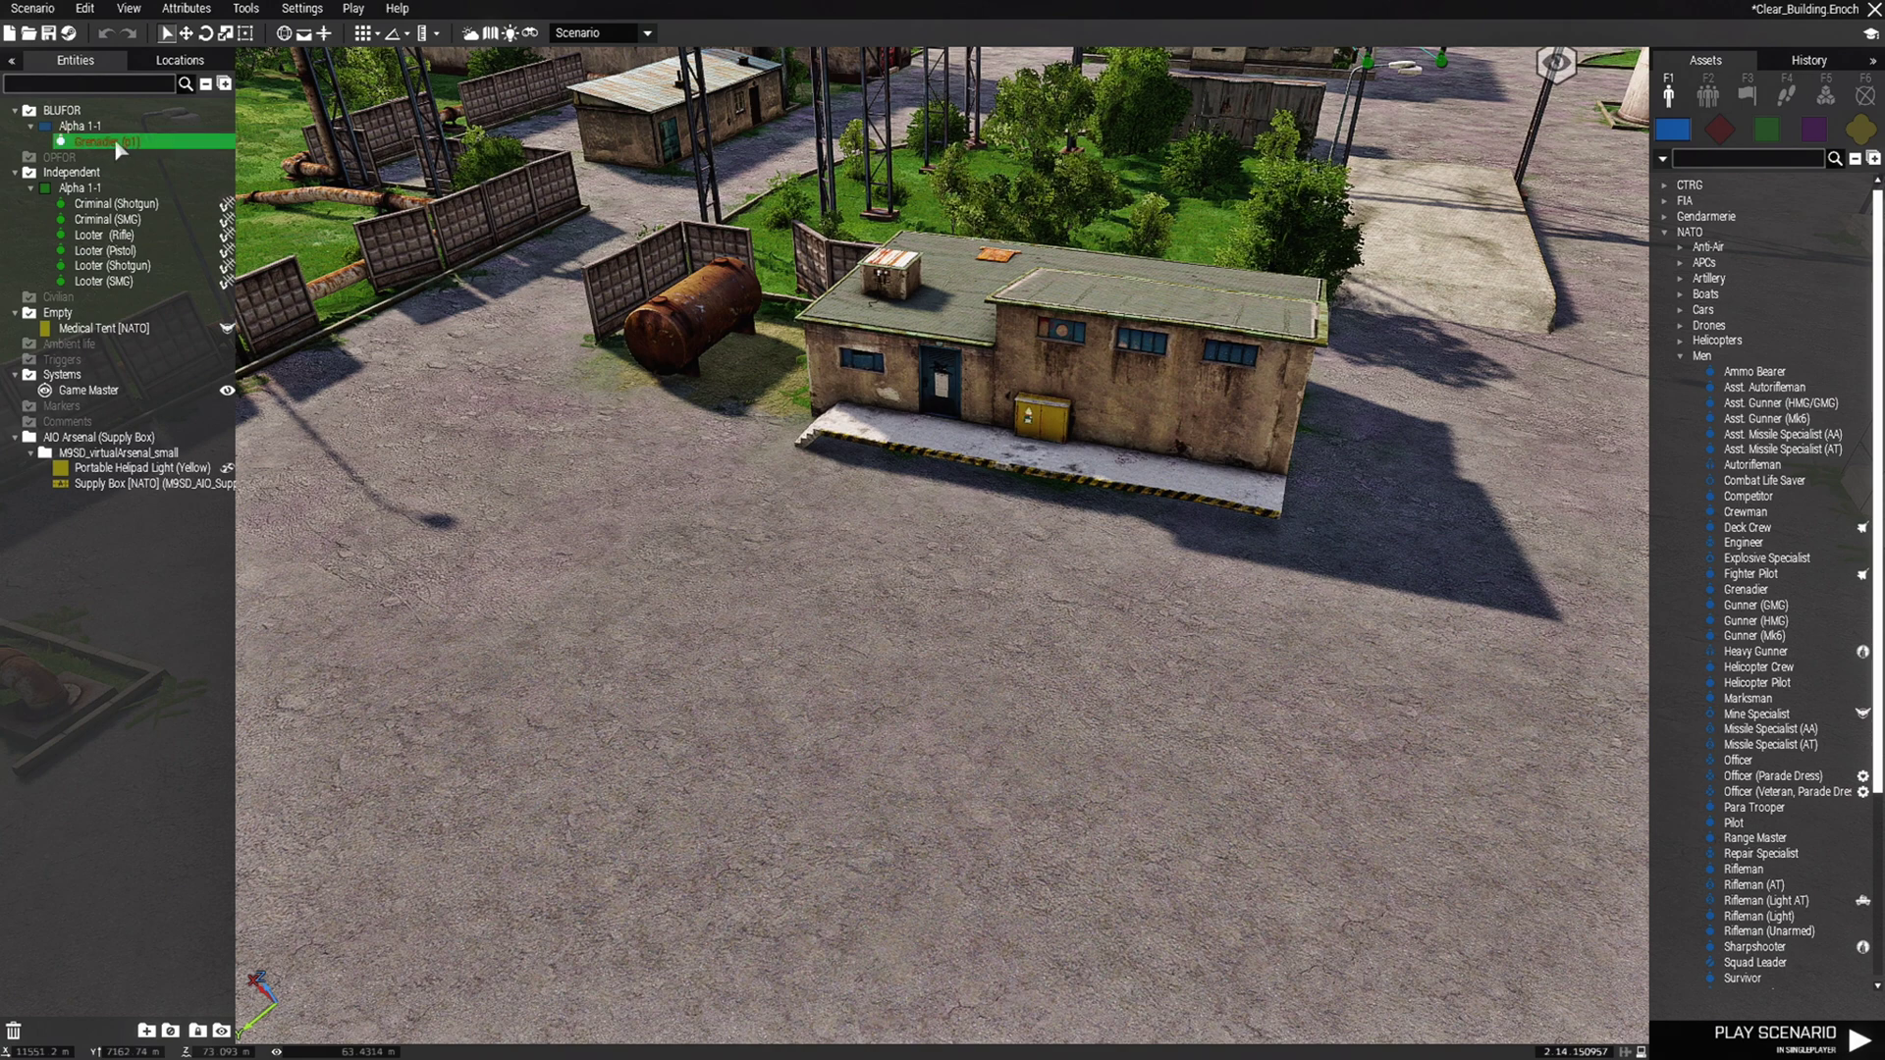
pyautogui.rightClick(114, 138)
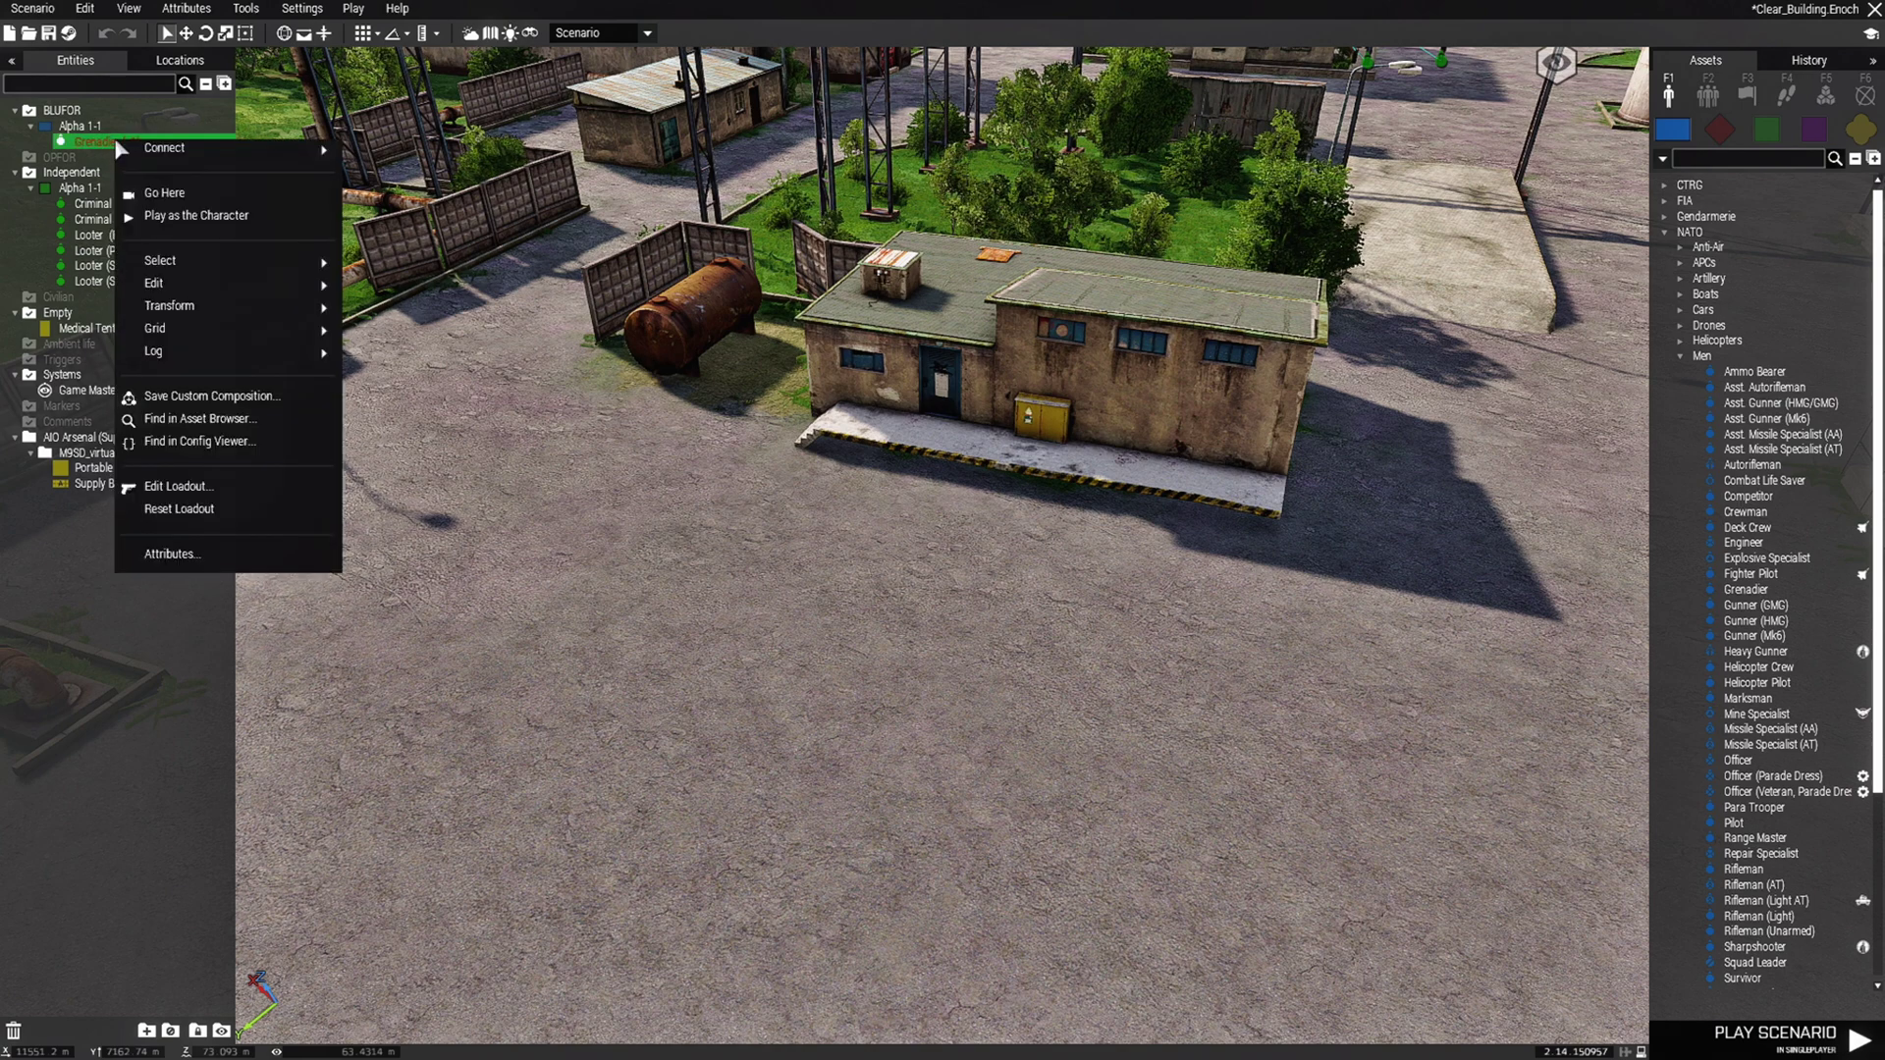
pyautogui.click(203, 196)
pyautogui.scroll(3, 968, 703)
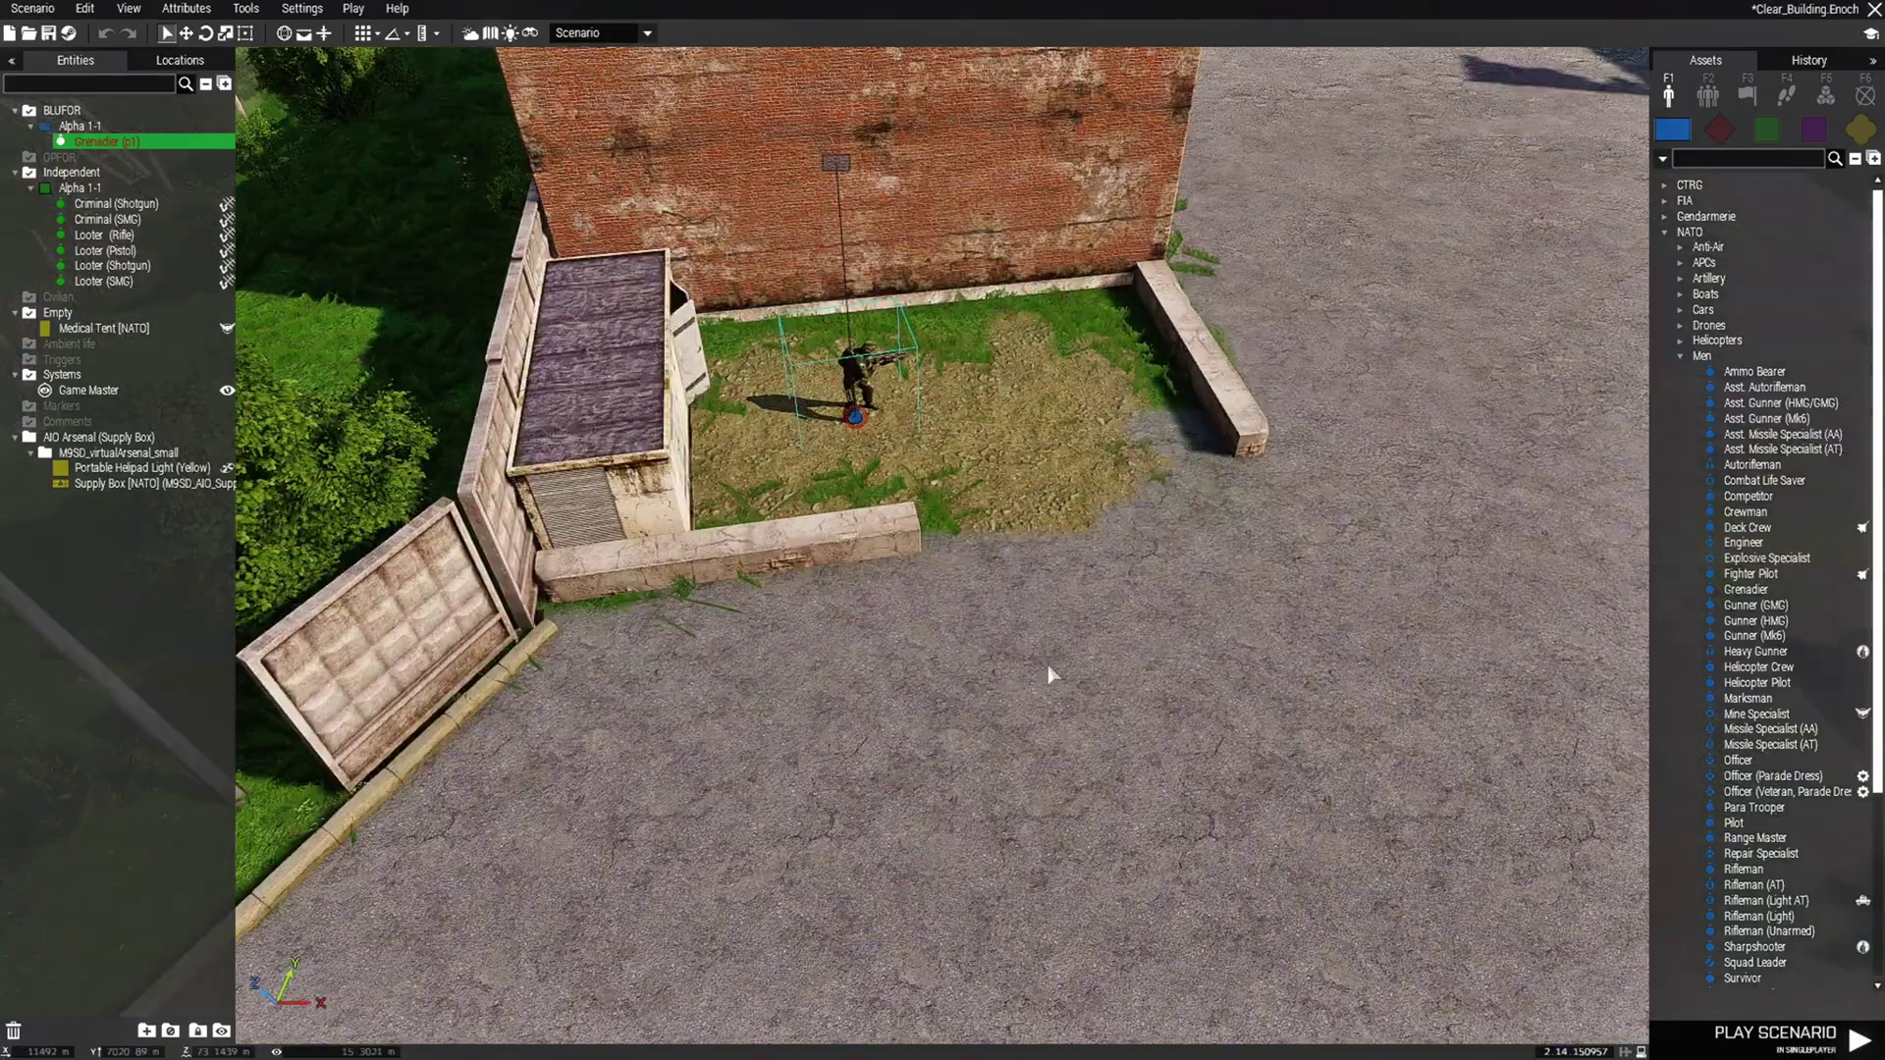
pyautogui.press('d')
pyautogui.moveTo(963, 523); pyautogui.dragTo(689, 519, button='right')
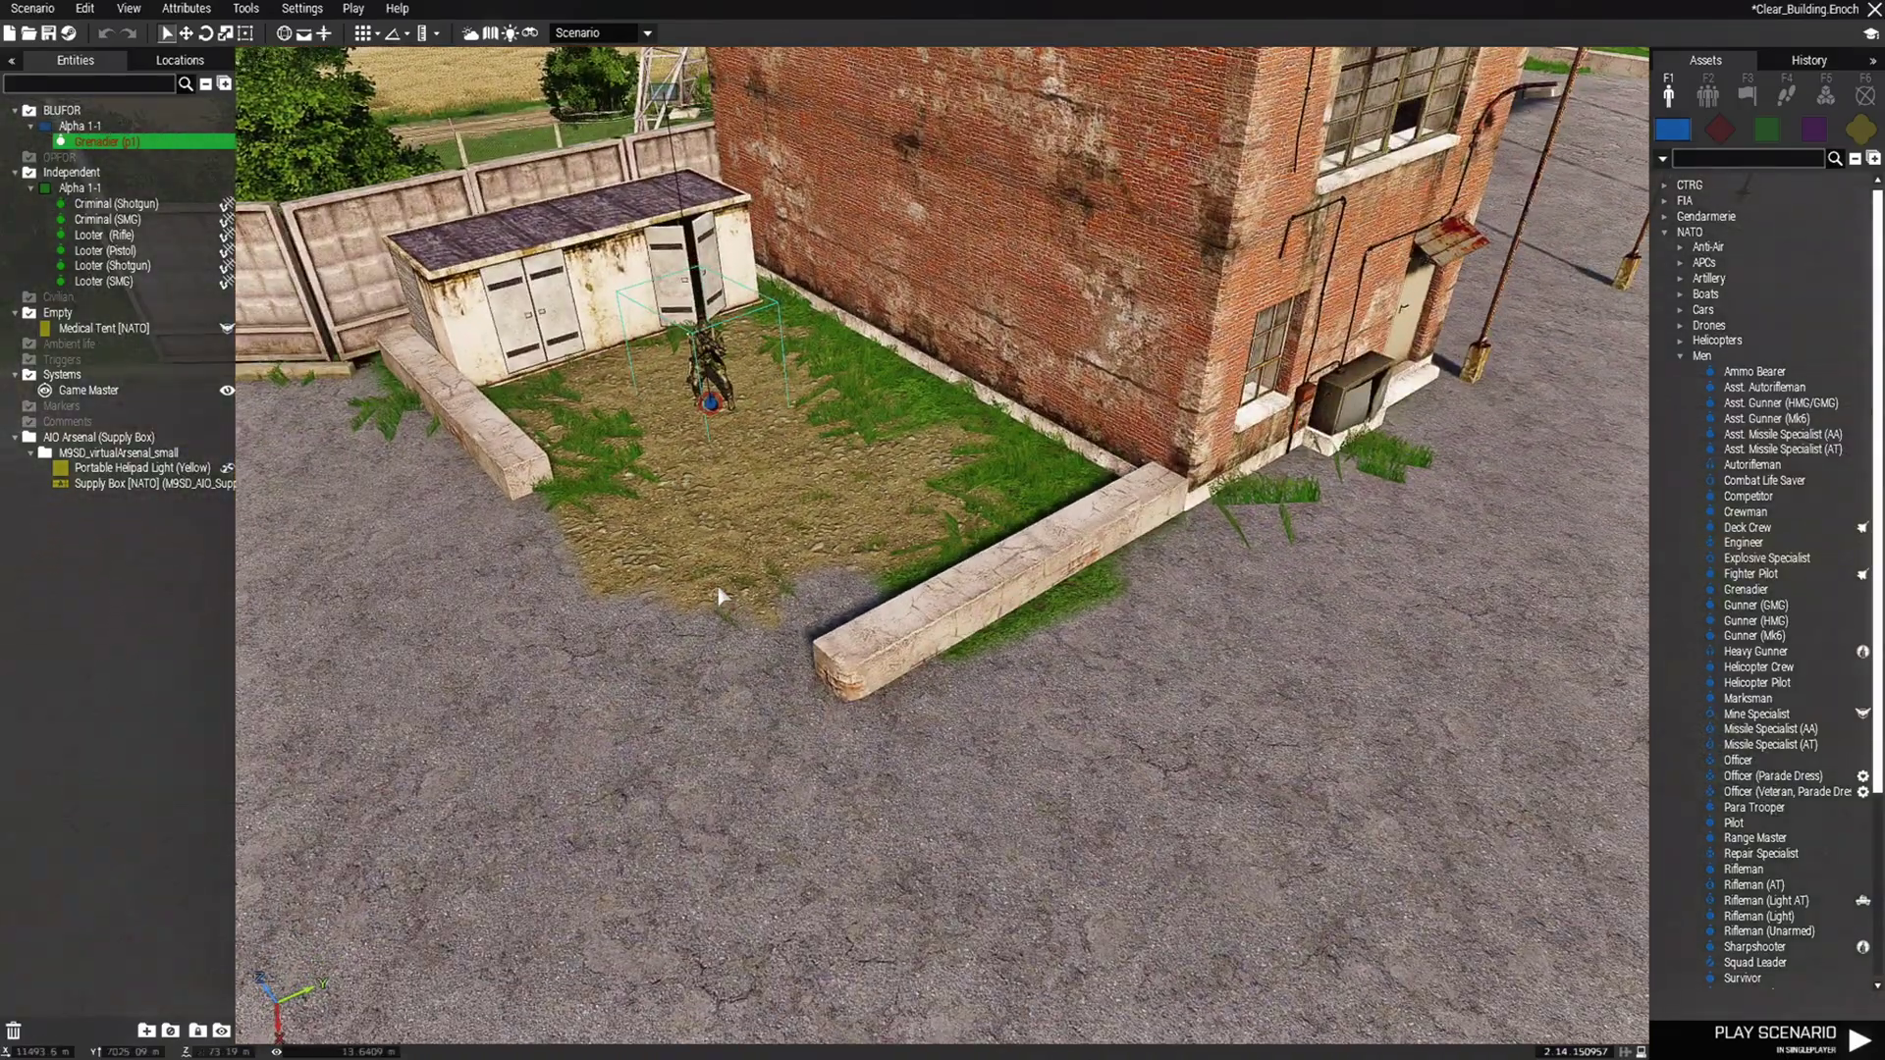
pyautogui.press('a')
pyautogui.moveTo(1022, 687); pyautogui.dragTo(1159, 651, button='right')
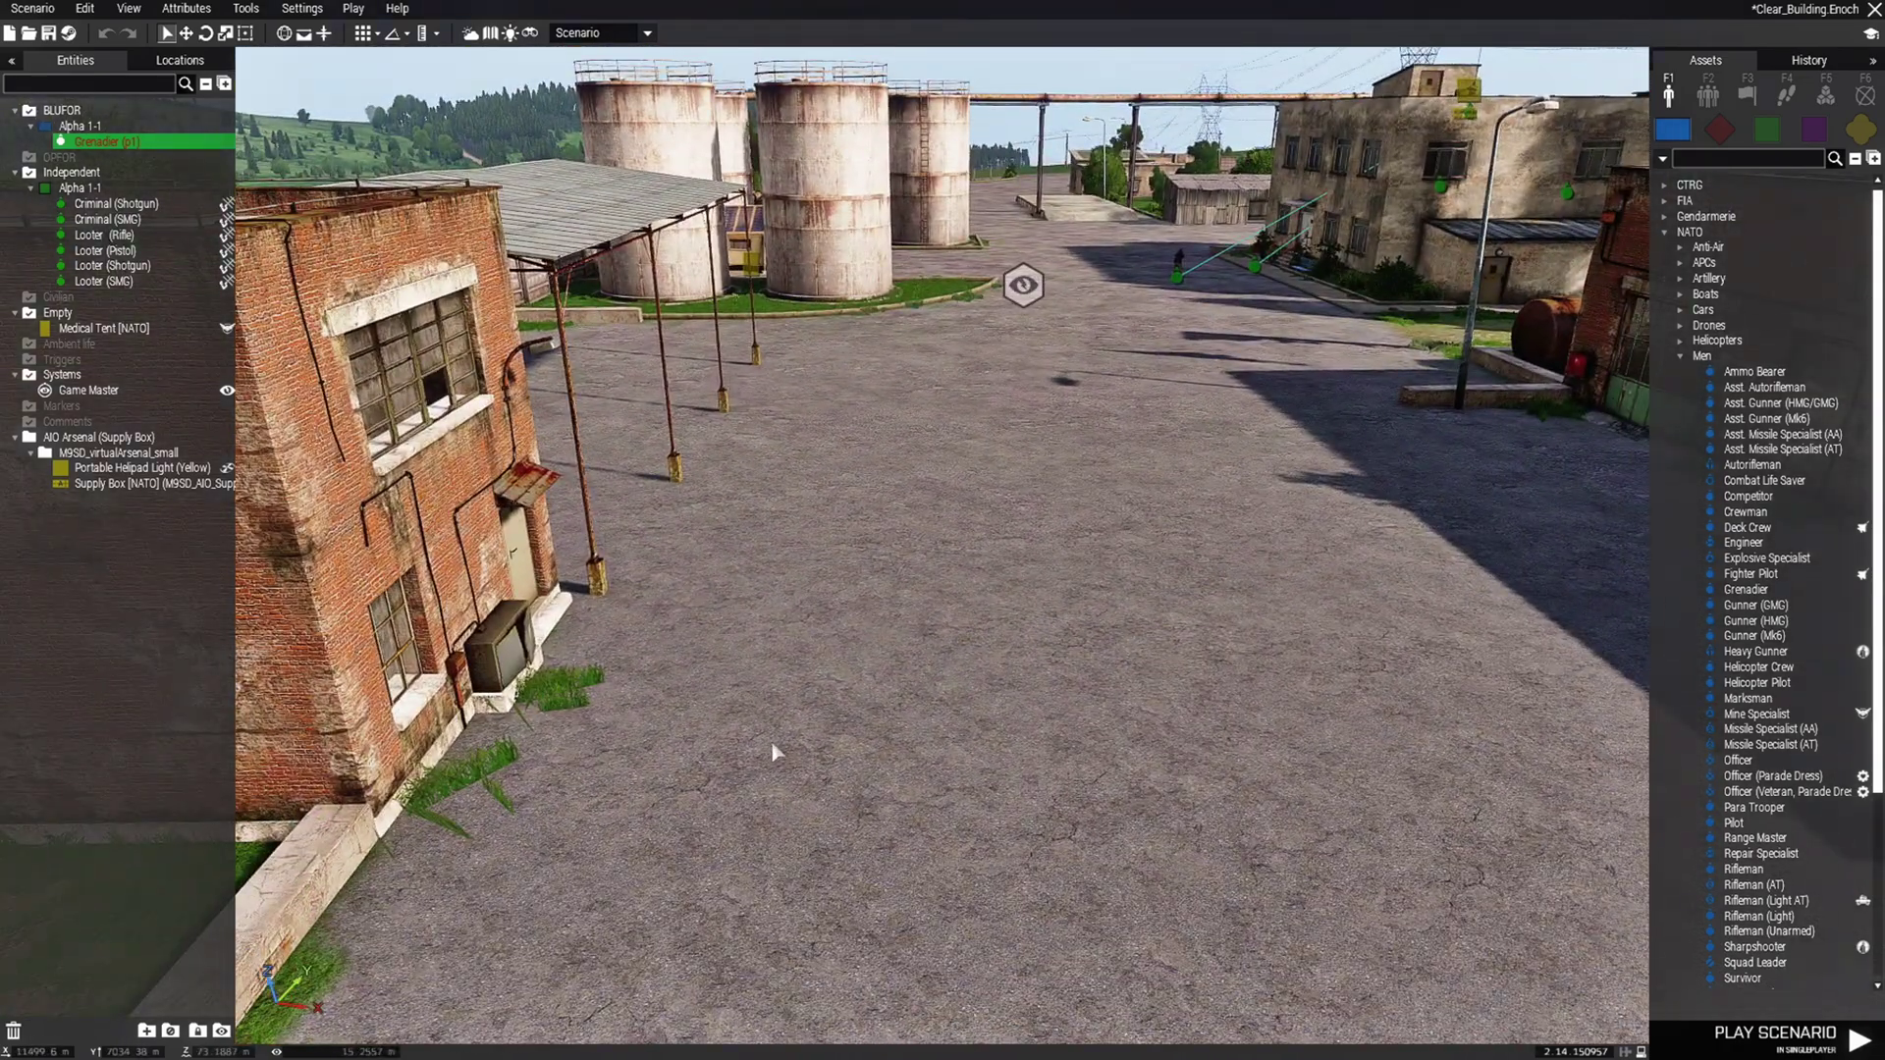
# Examine the power plant on the map and view its northern entrance area in 3D
pyautogui.press('m')
pyautogui.scroll(8, 1003, 628)
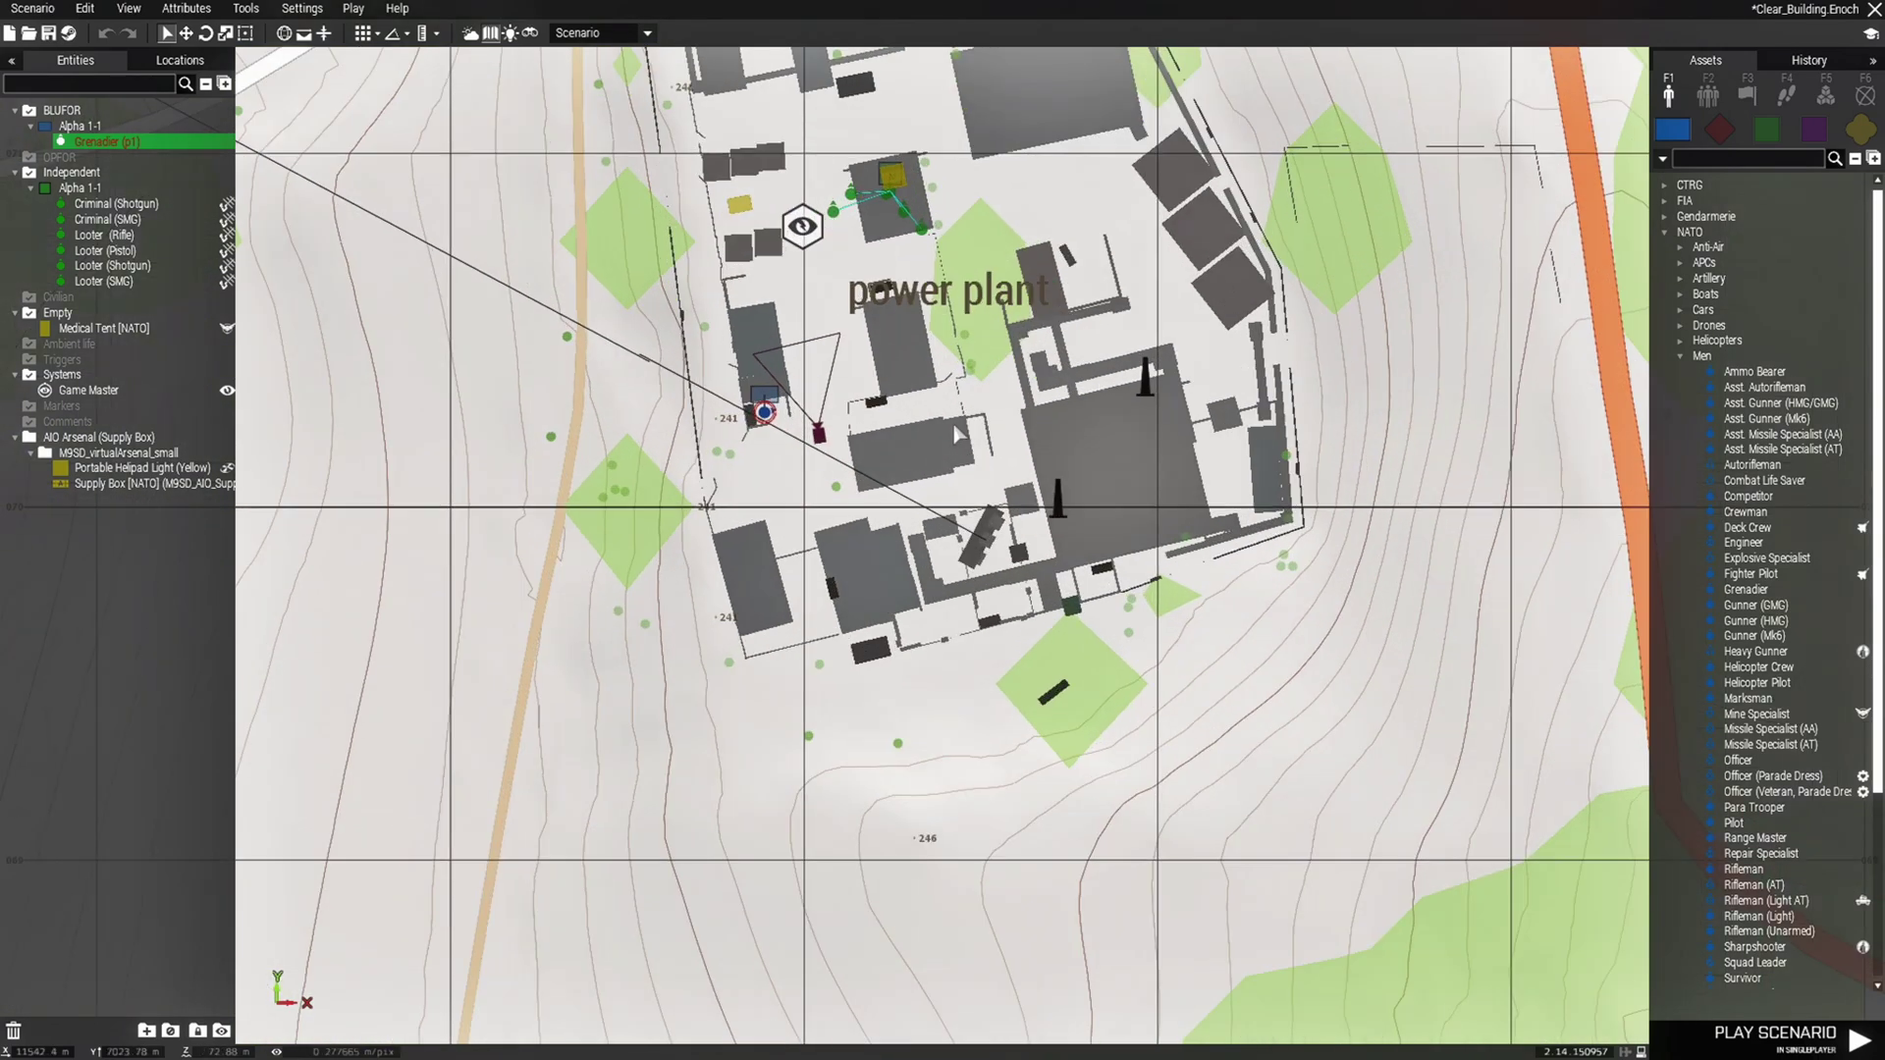
pyautogui.moveTo(958, 436); pyautogui.dragTo(864, 714, button='right')
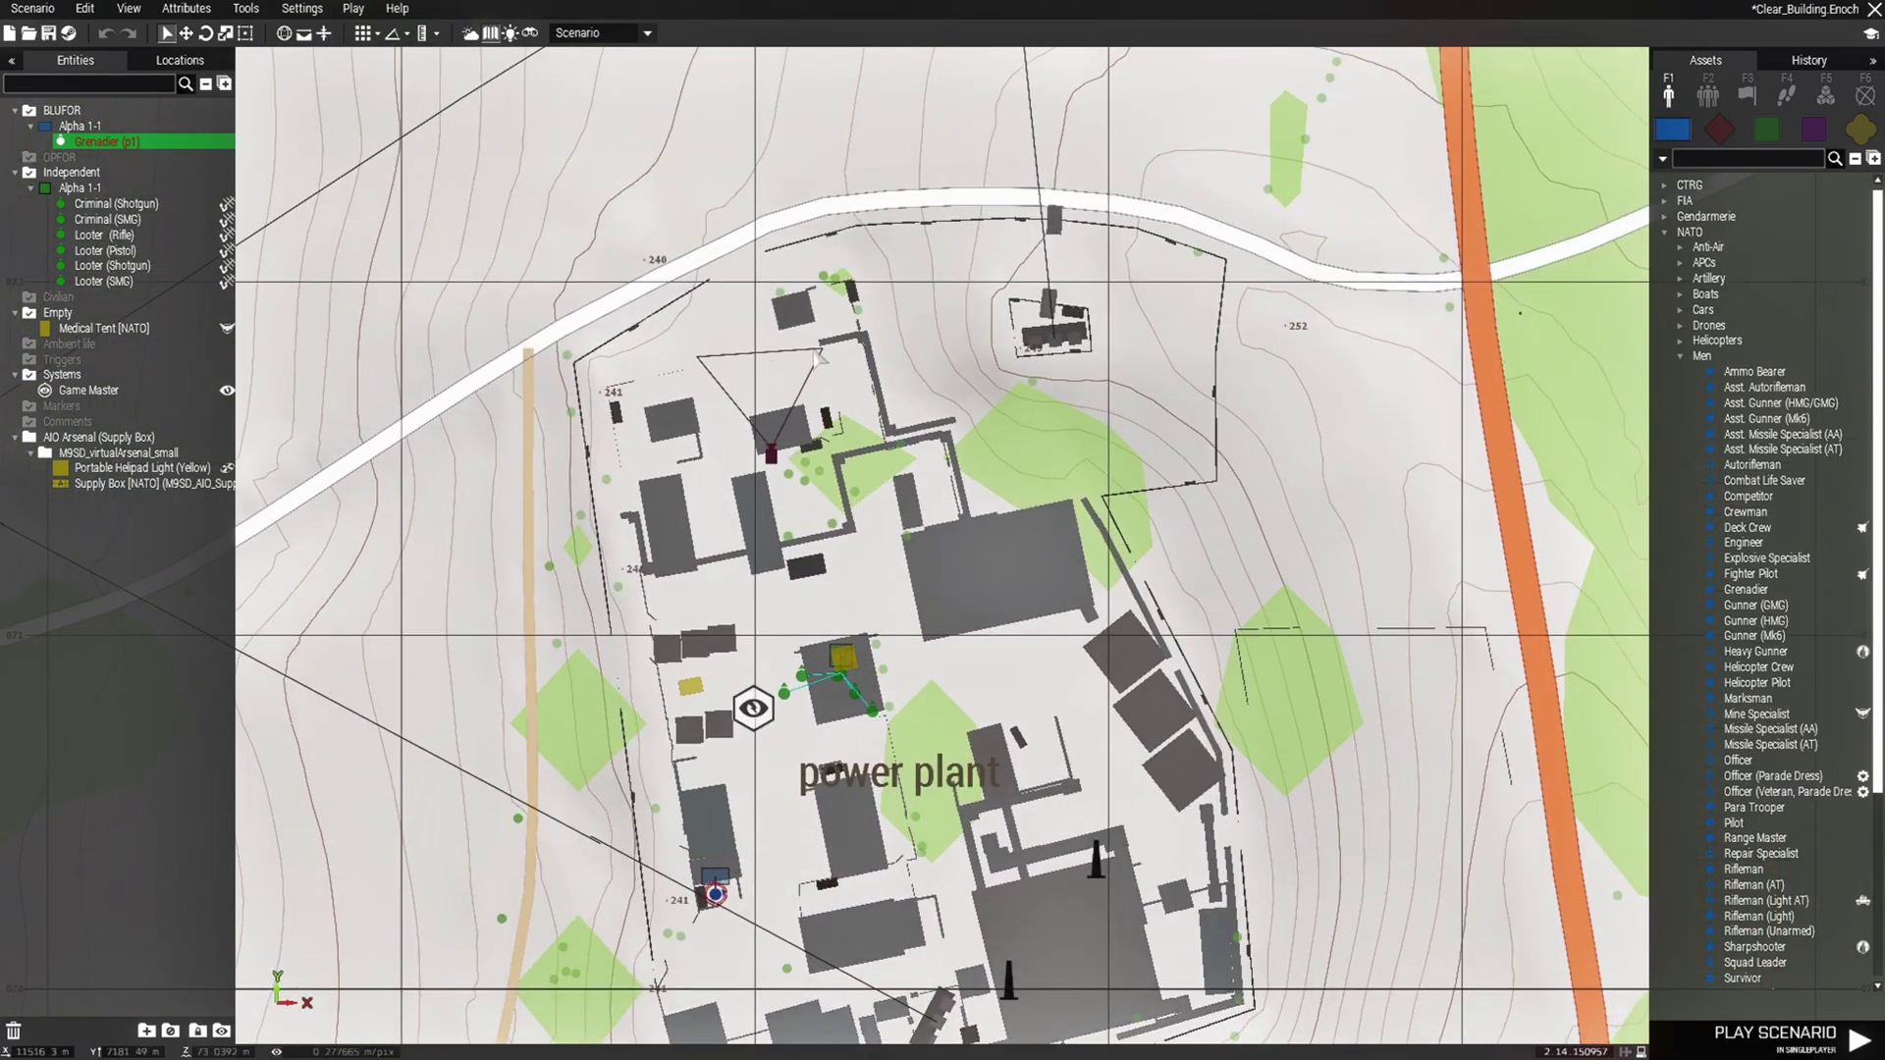
pyautogui.press('m')
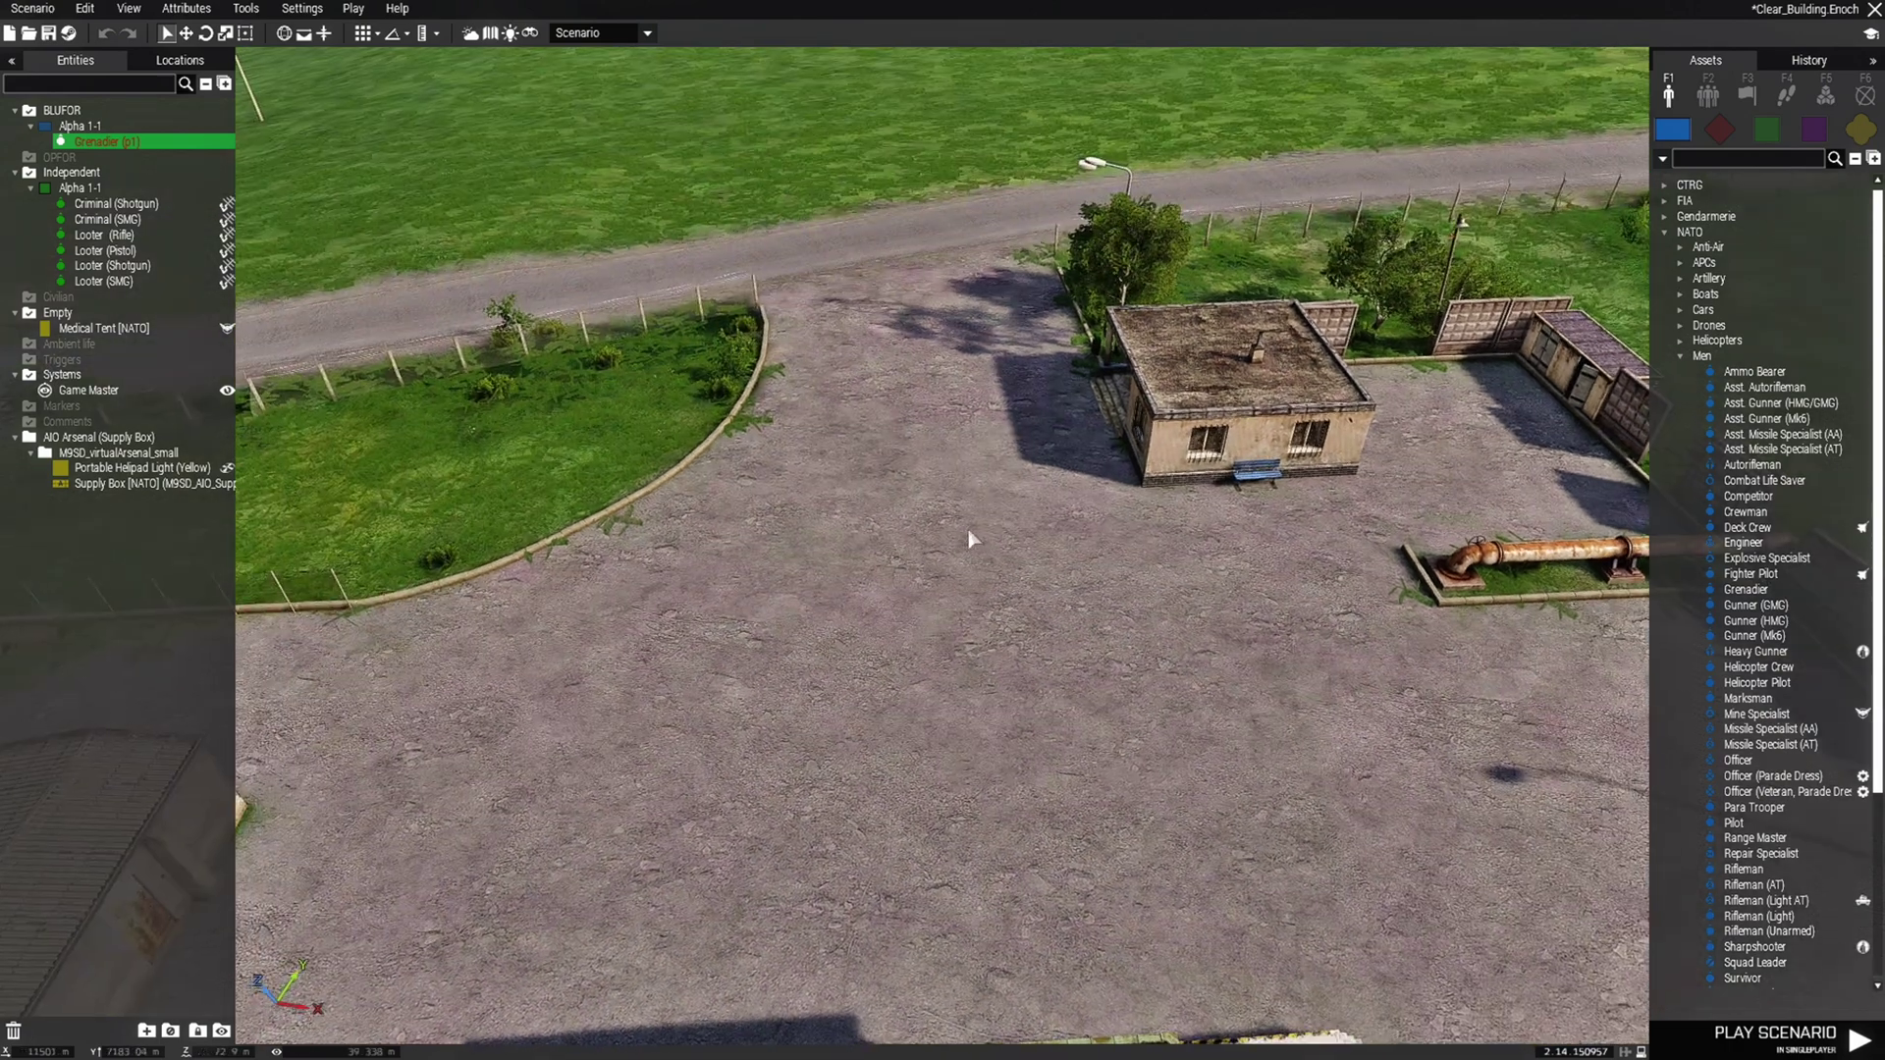
pyautogui.press('m')
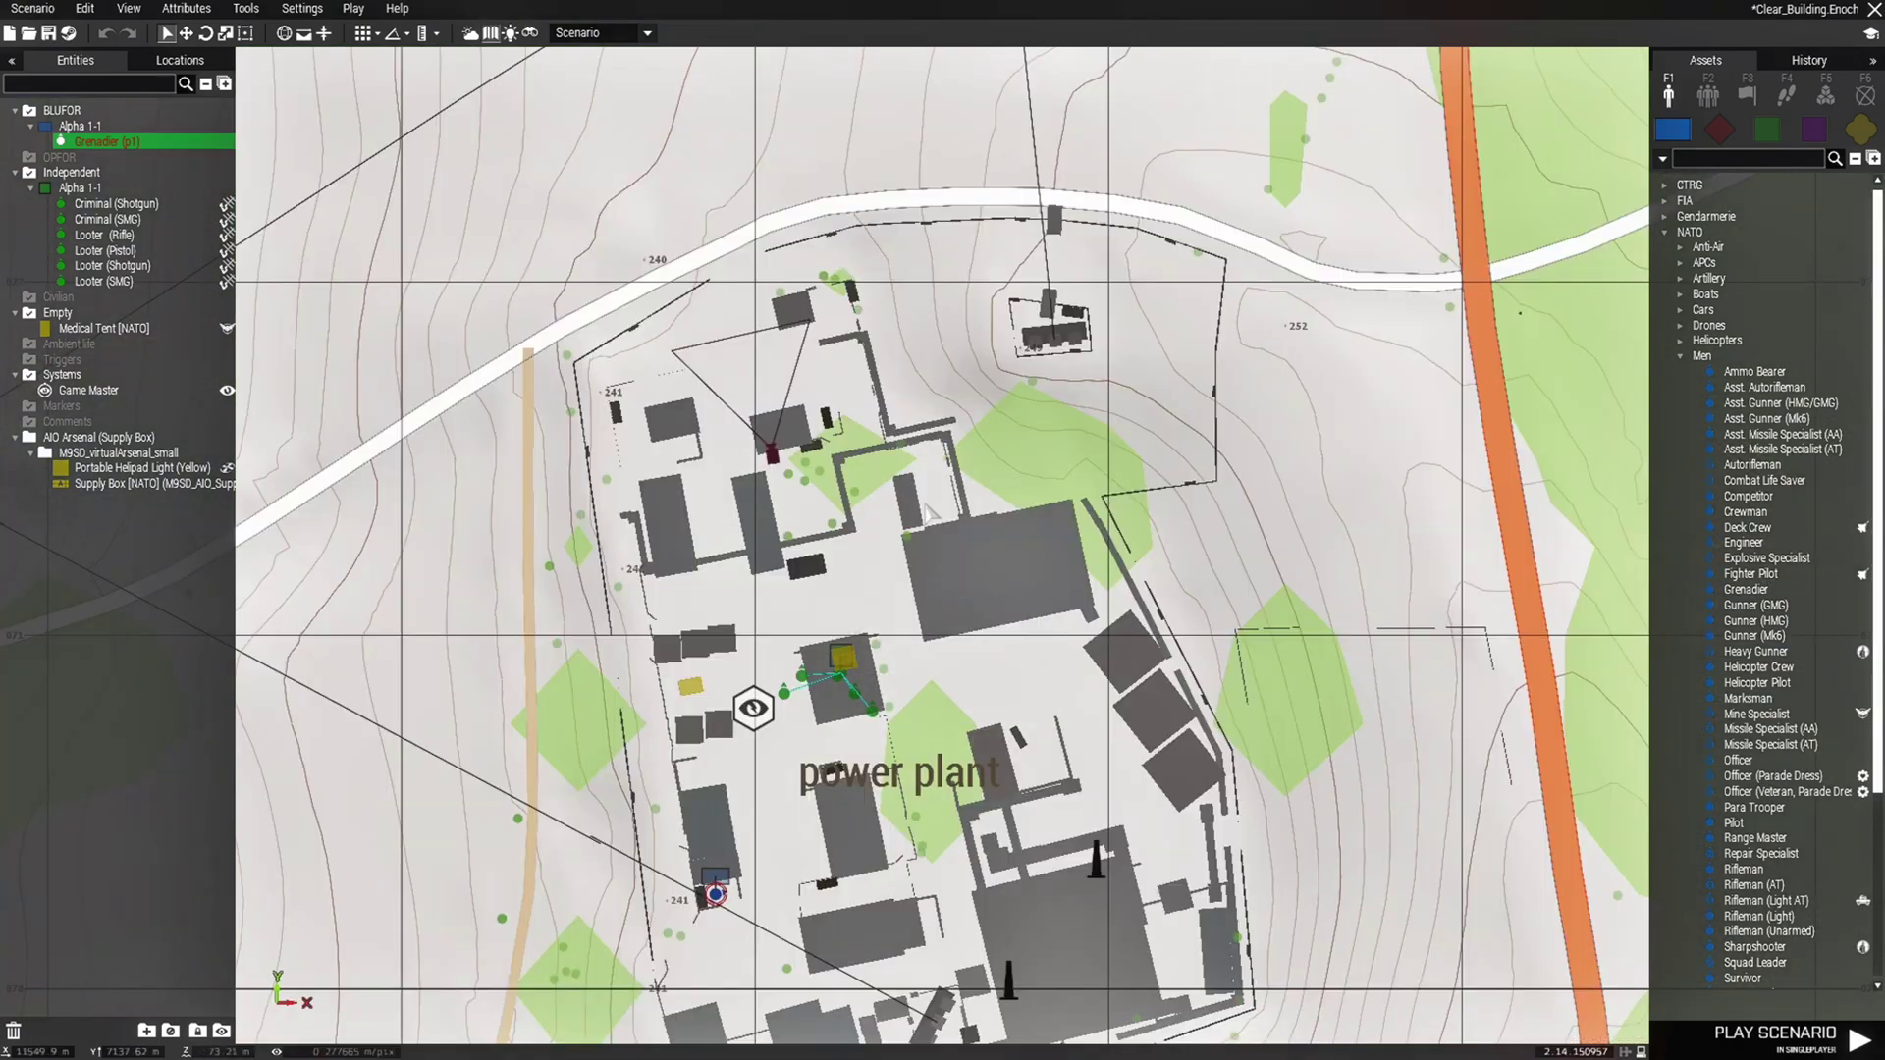
pyautogui.scroll(2, 865, 444)
pyautogui.scroll(1, 812, 410)
# Use Go Here on the Grenadier from the map and view him in 3D beside the shed
pyautogui.rightClick(120, 142)
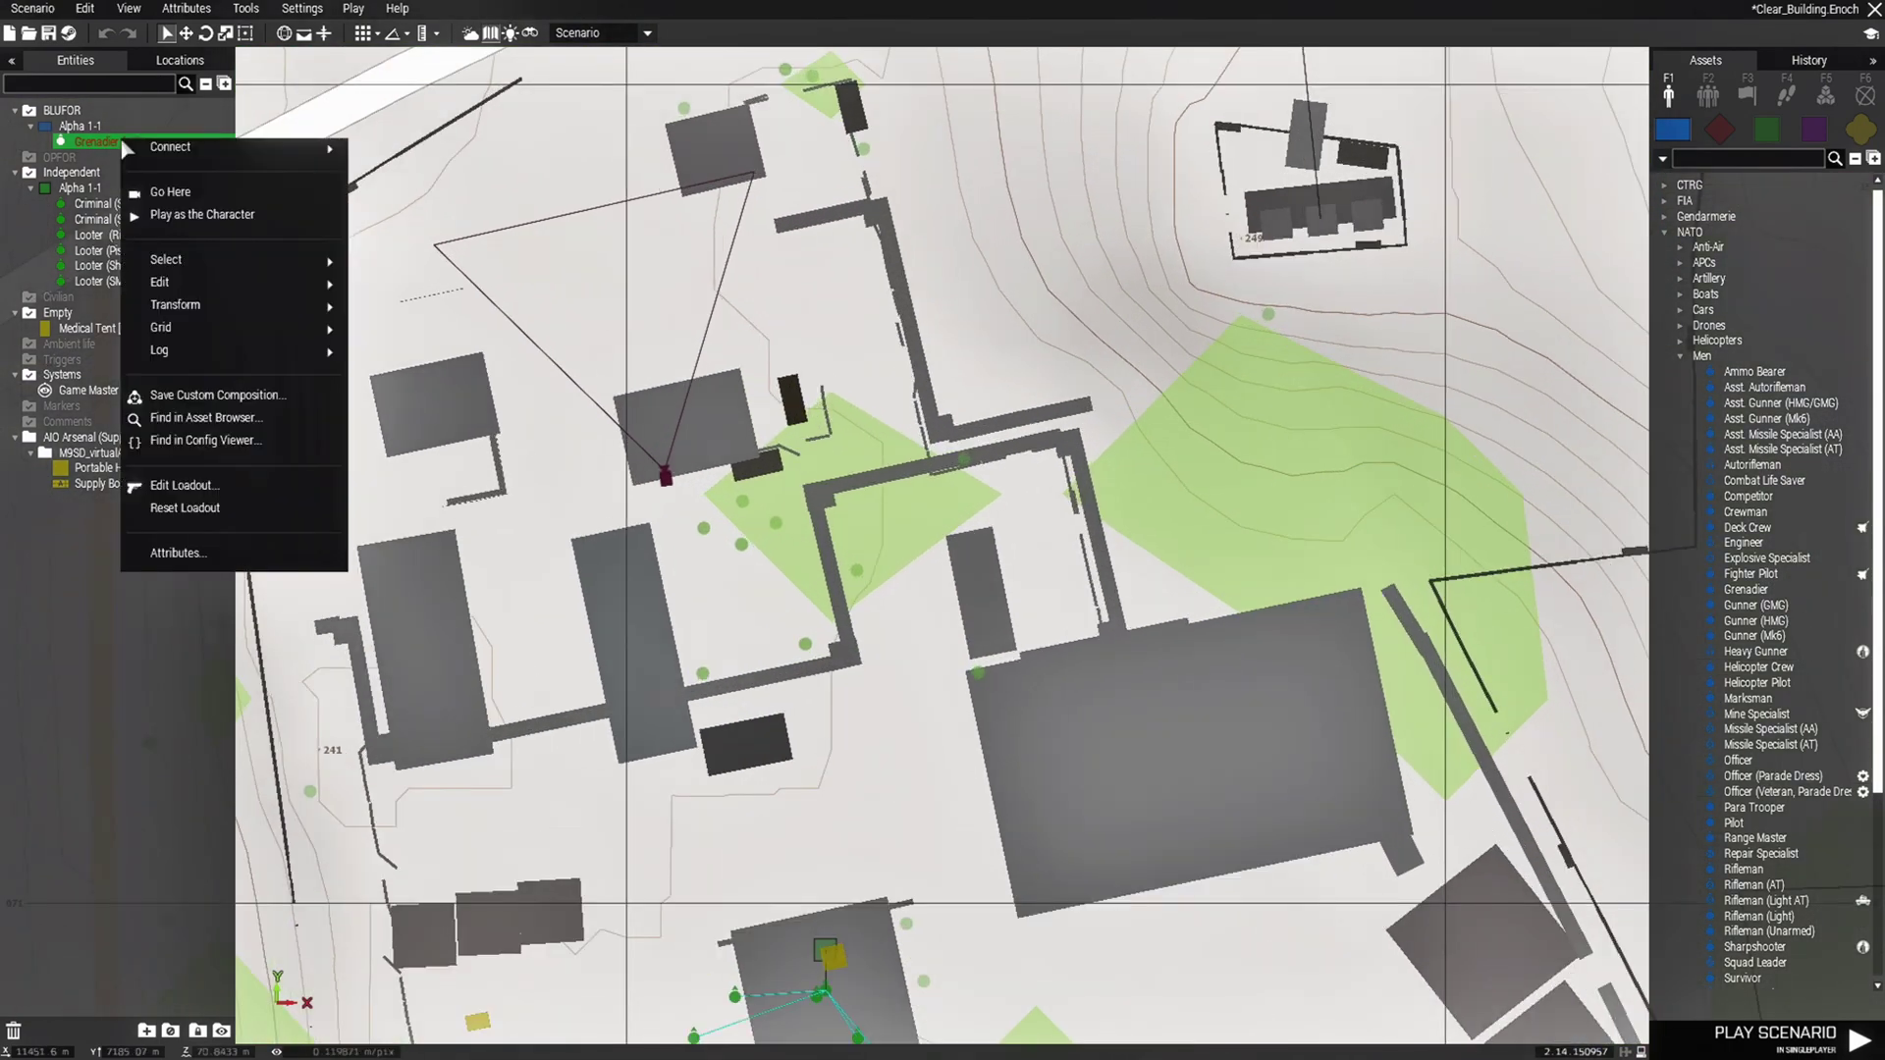
pyautogui.click(207, 195)
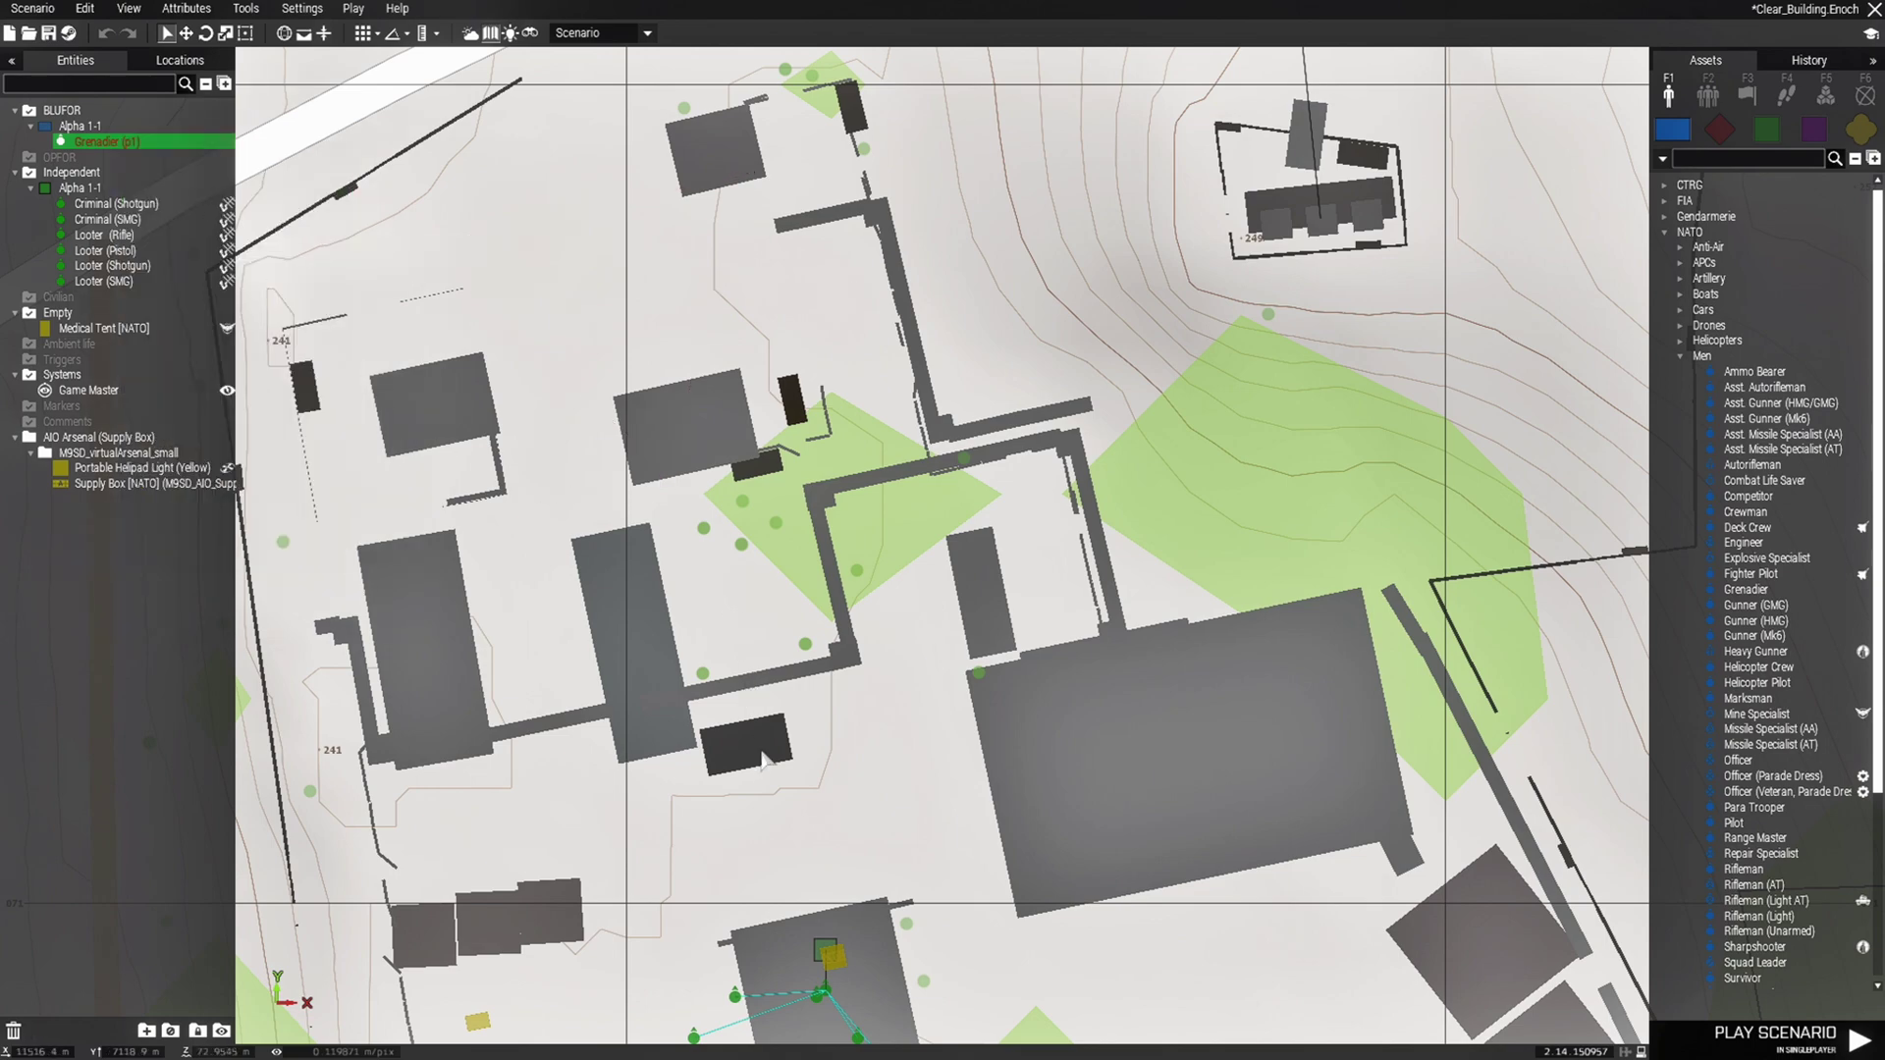
pyautogui.press('m')
pyautogui.scroll(3, 1002, 545)
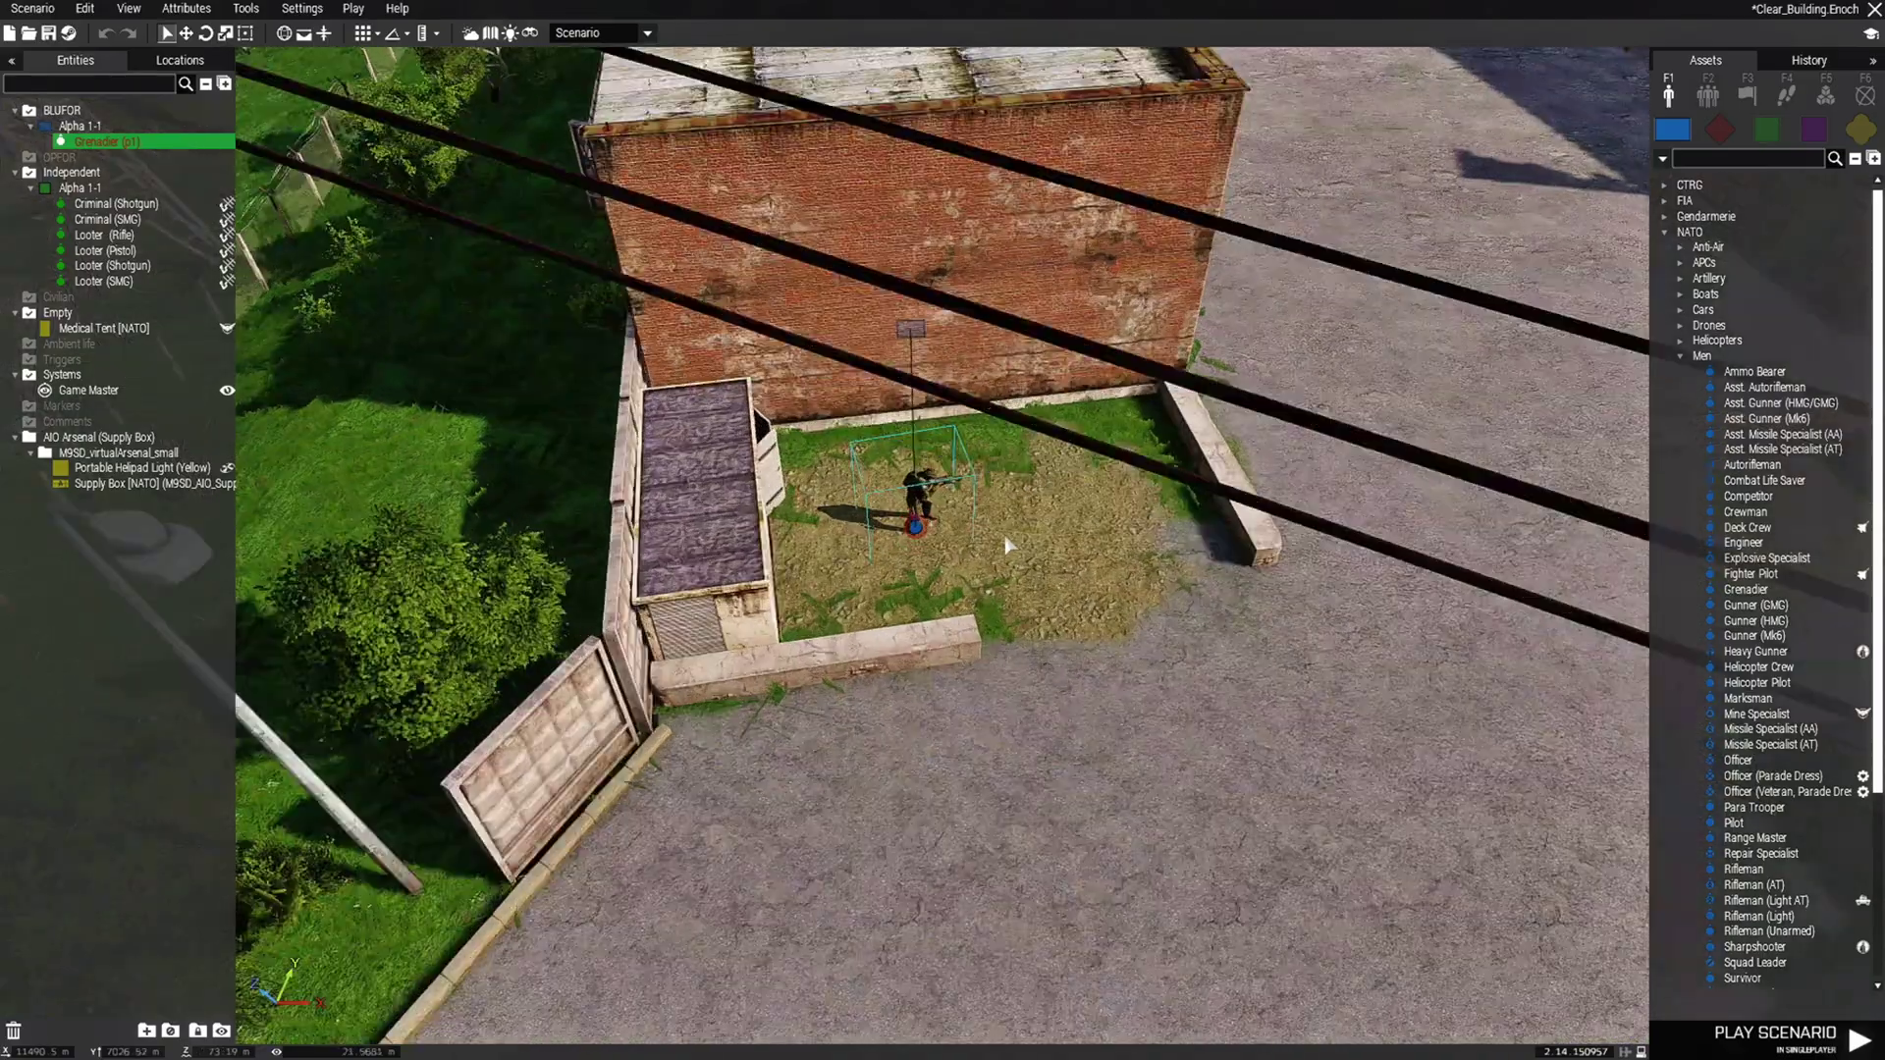
pyautogui.scroll(-10, 1058, 596)
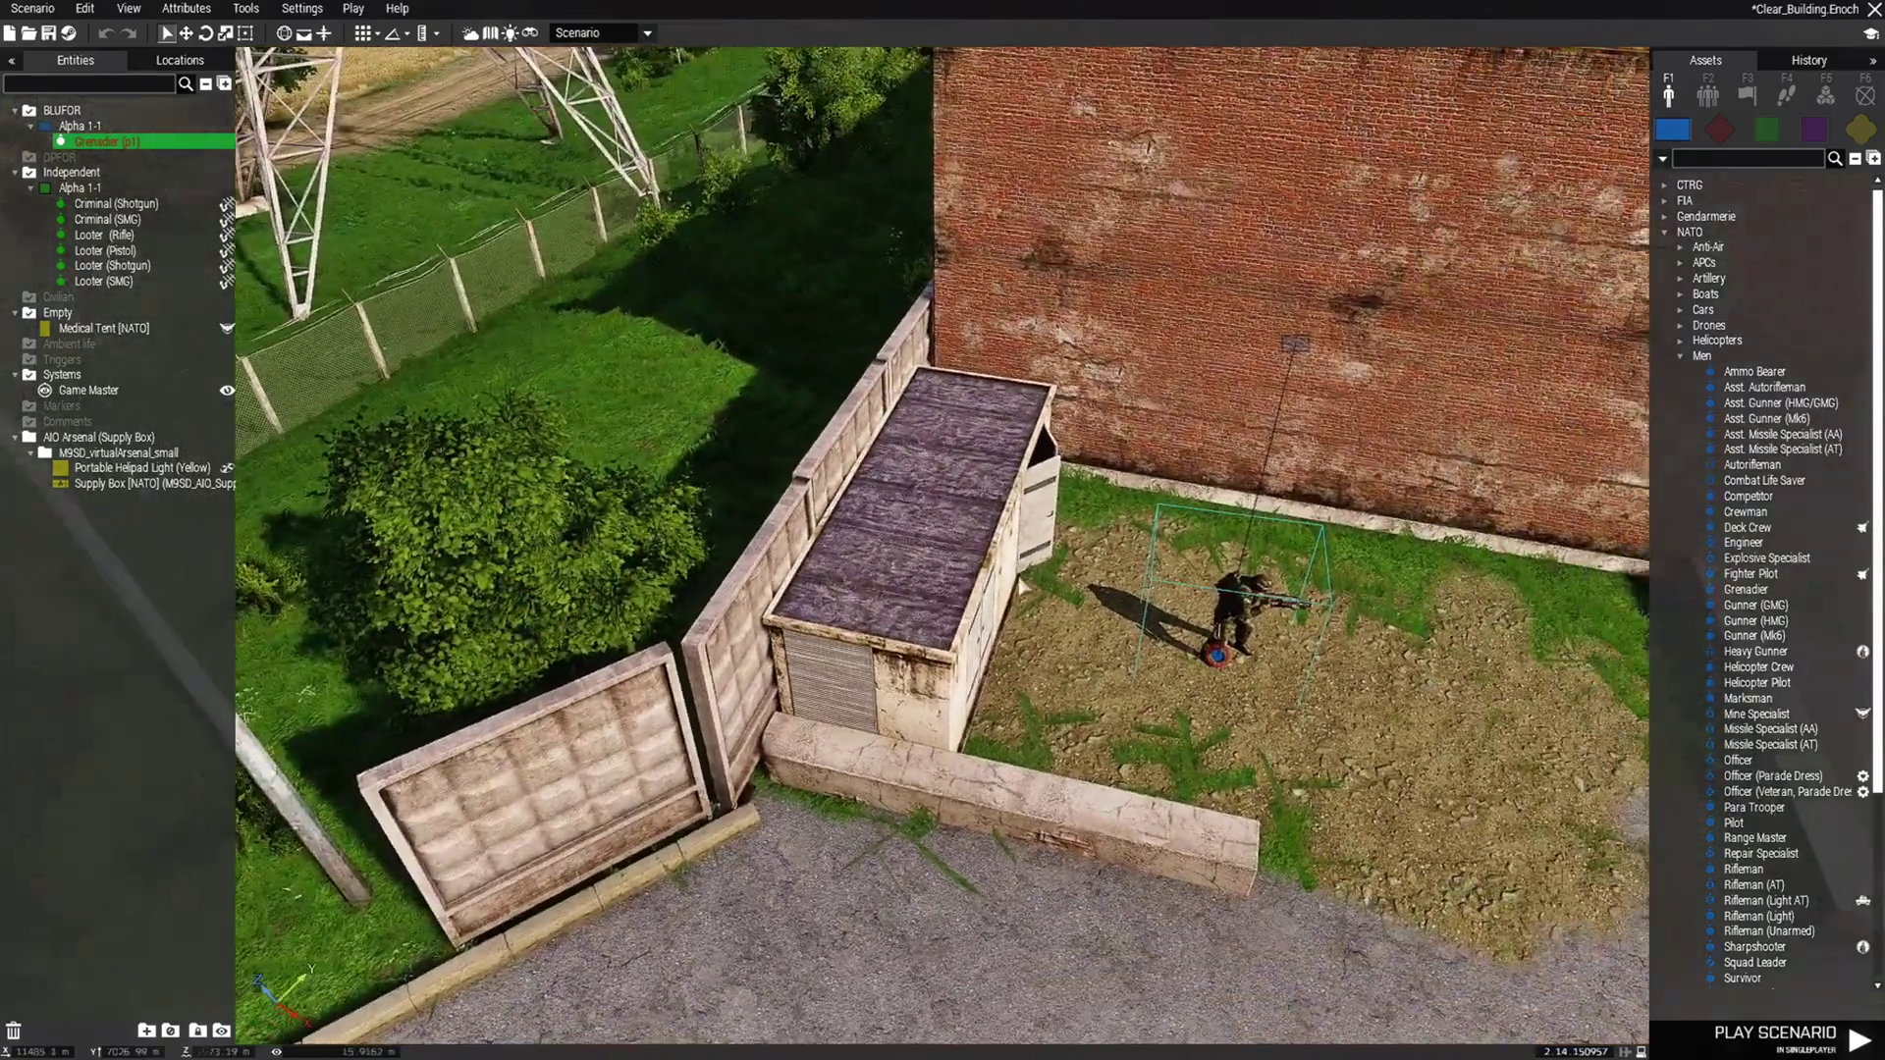
# Place a NATO Heavy Gunner on the grass beside the main road south of Topolin and deselect him
pyautogui.press('m')
pyautogui.scroll(-10, 1561, 803)
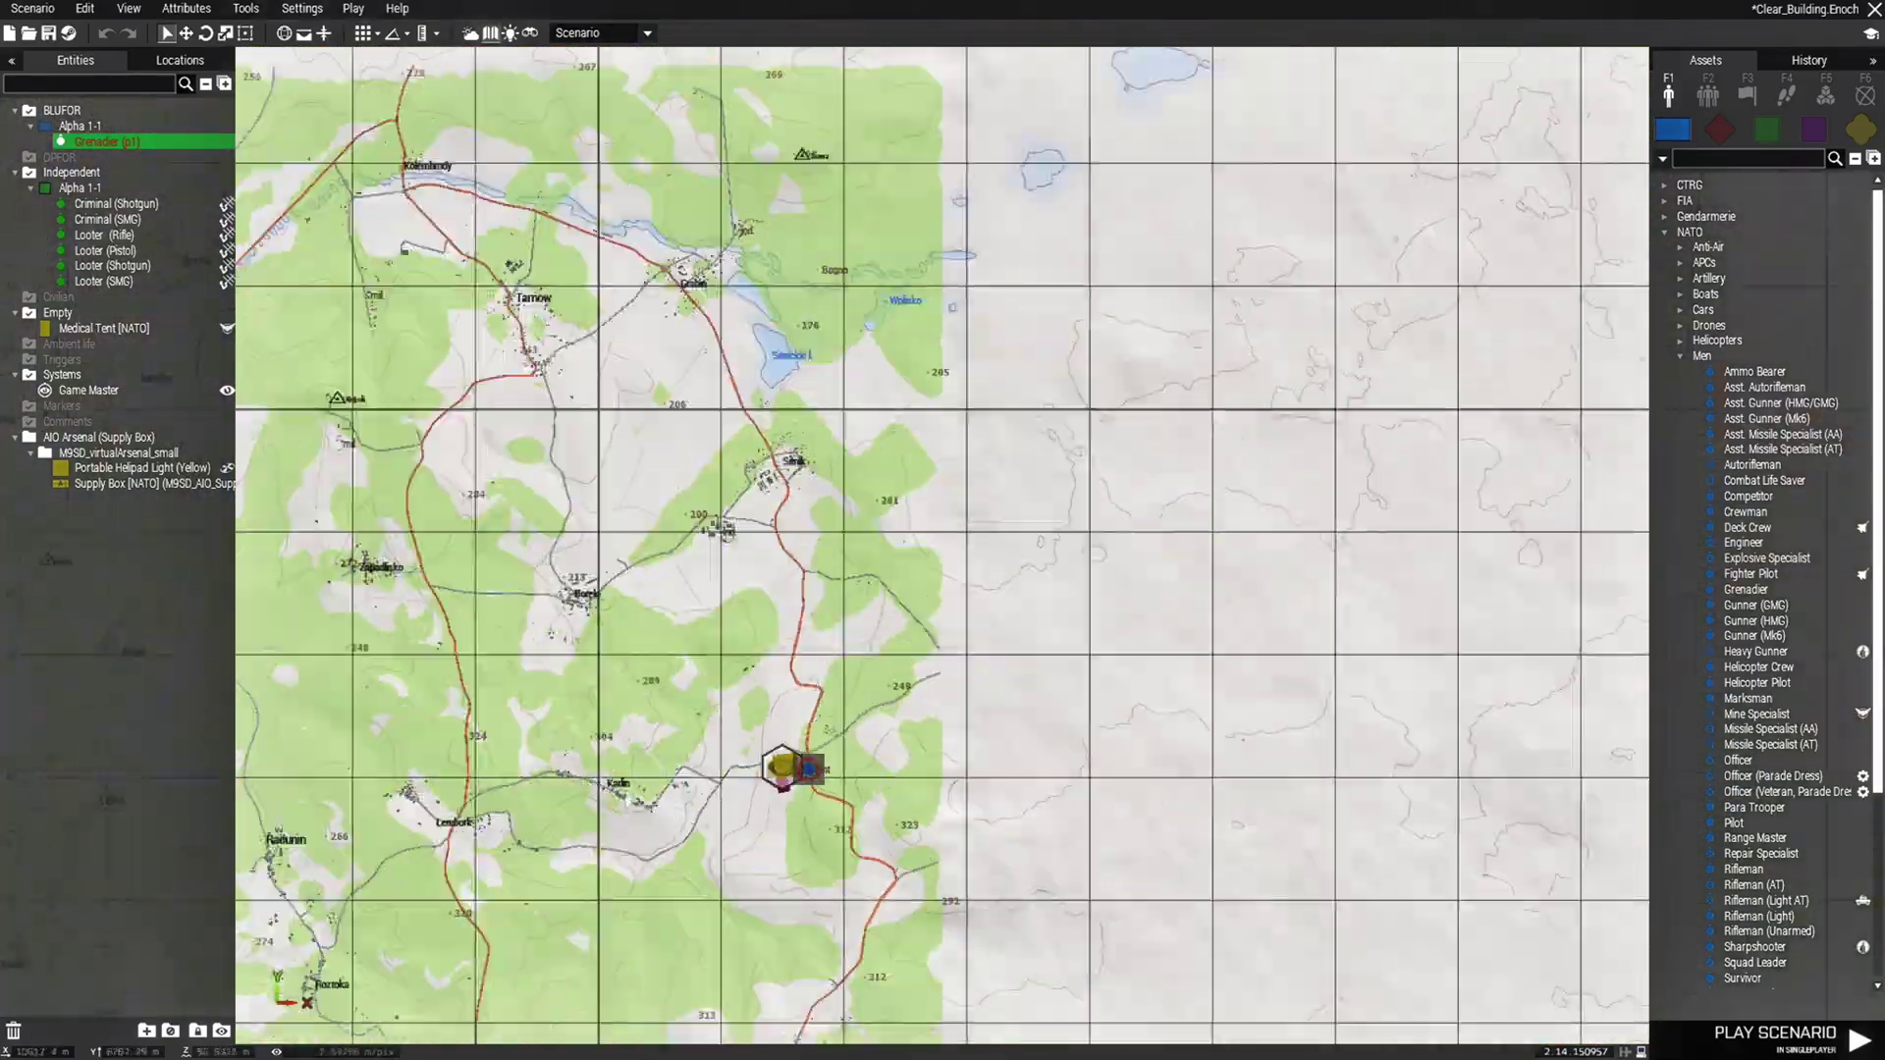
pyautogui.scroll(-2, 967, 805)
pyautogui.moveTo(458, 821); pyautogui.dragTo(1408, 538, button='right')
pyautogui.scroll(10, 738, 811)
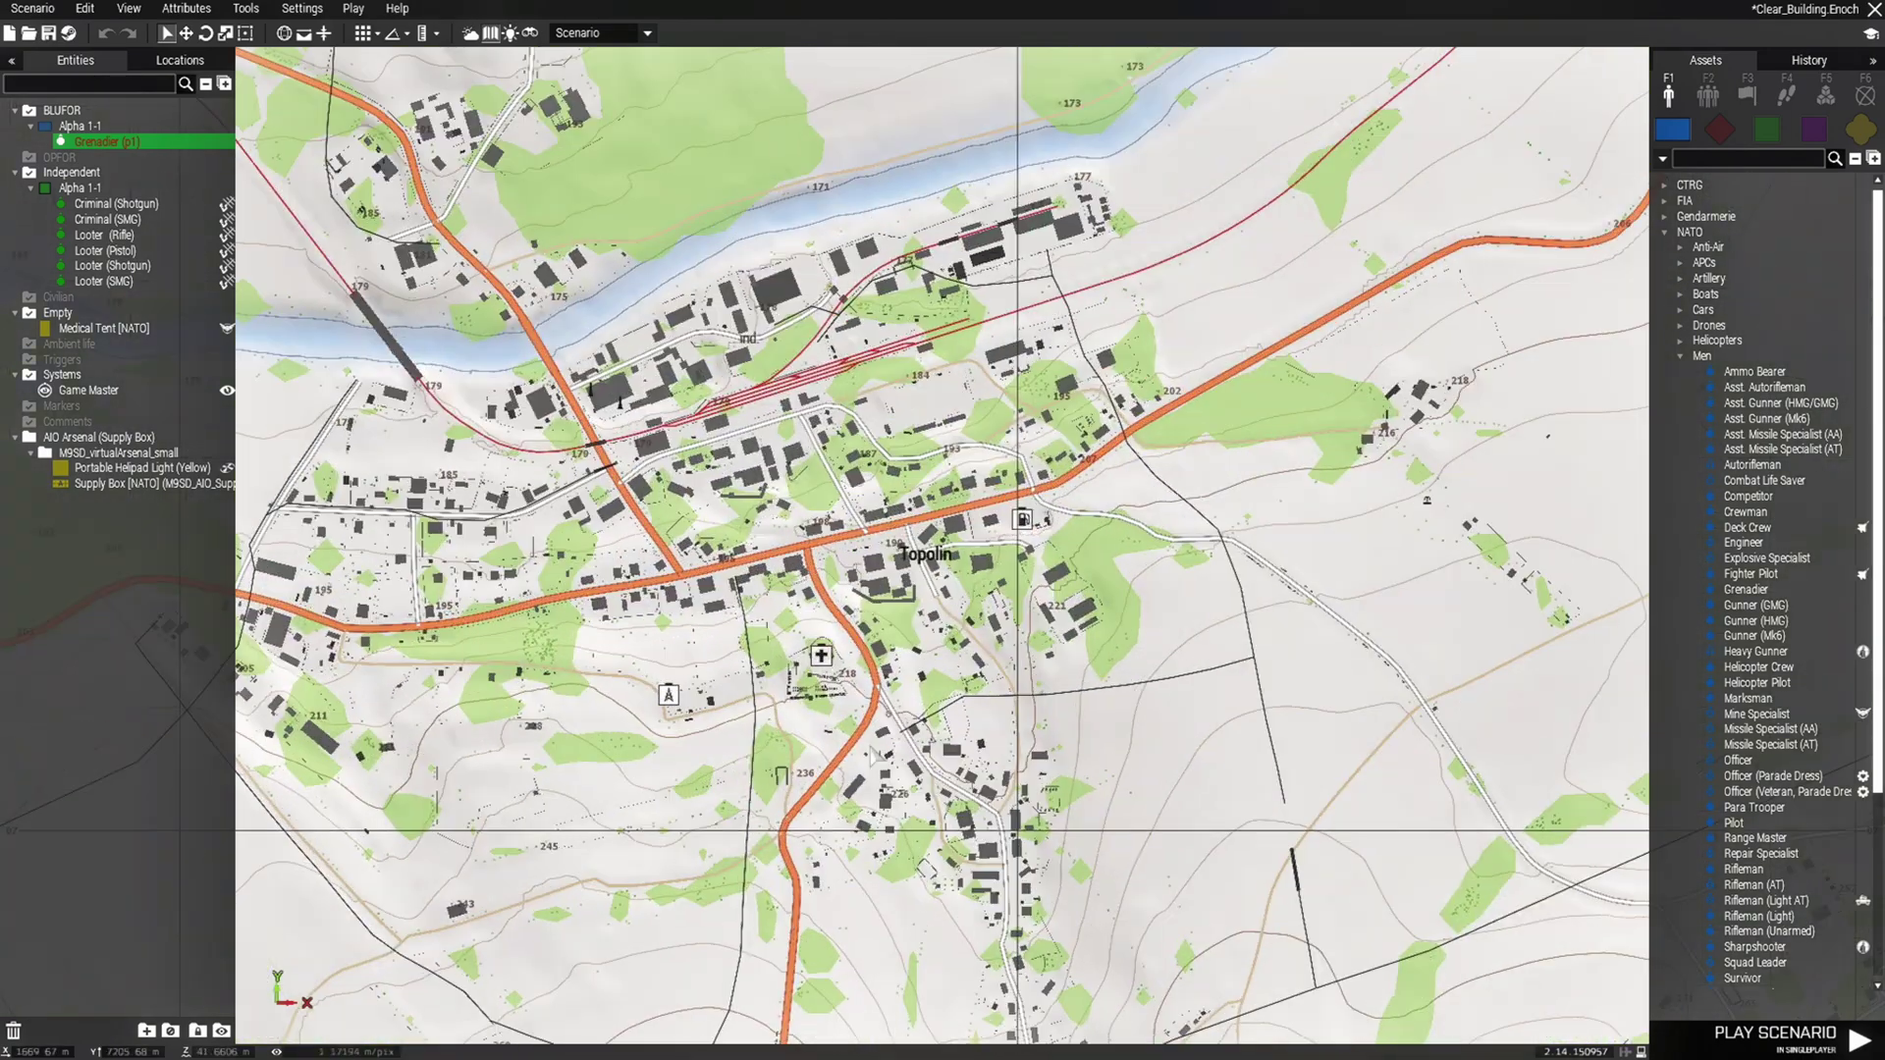
pyautogui.scroll(4, 739, 811)
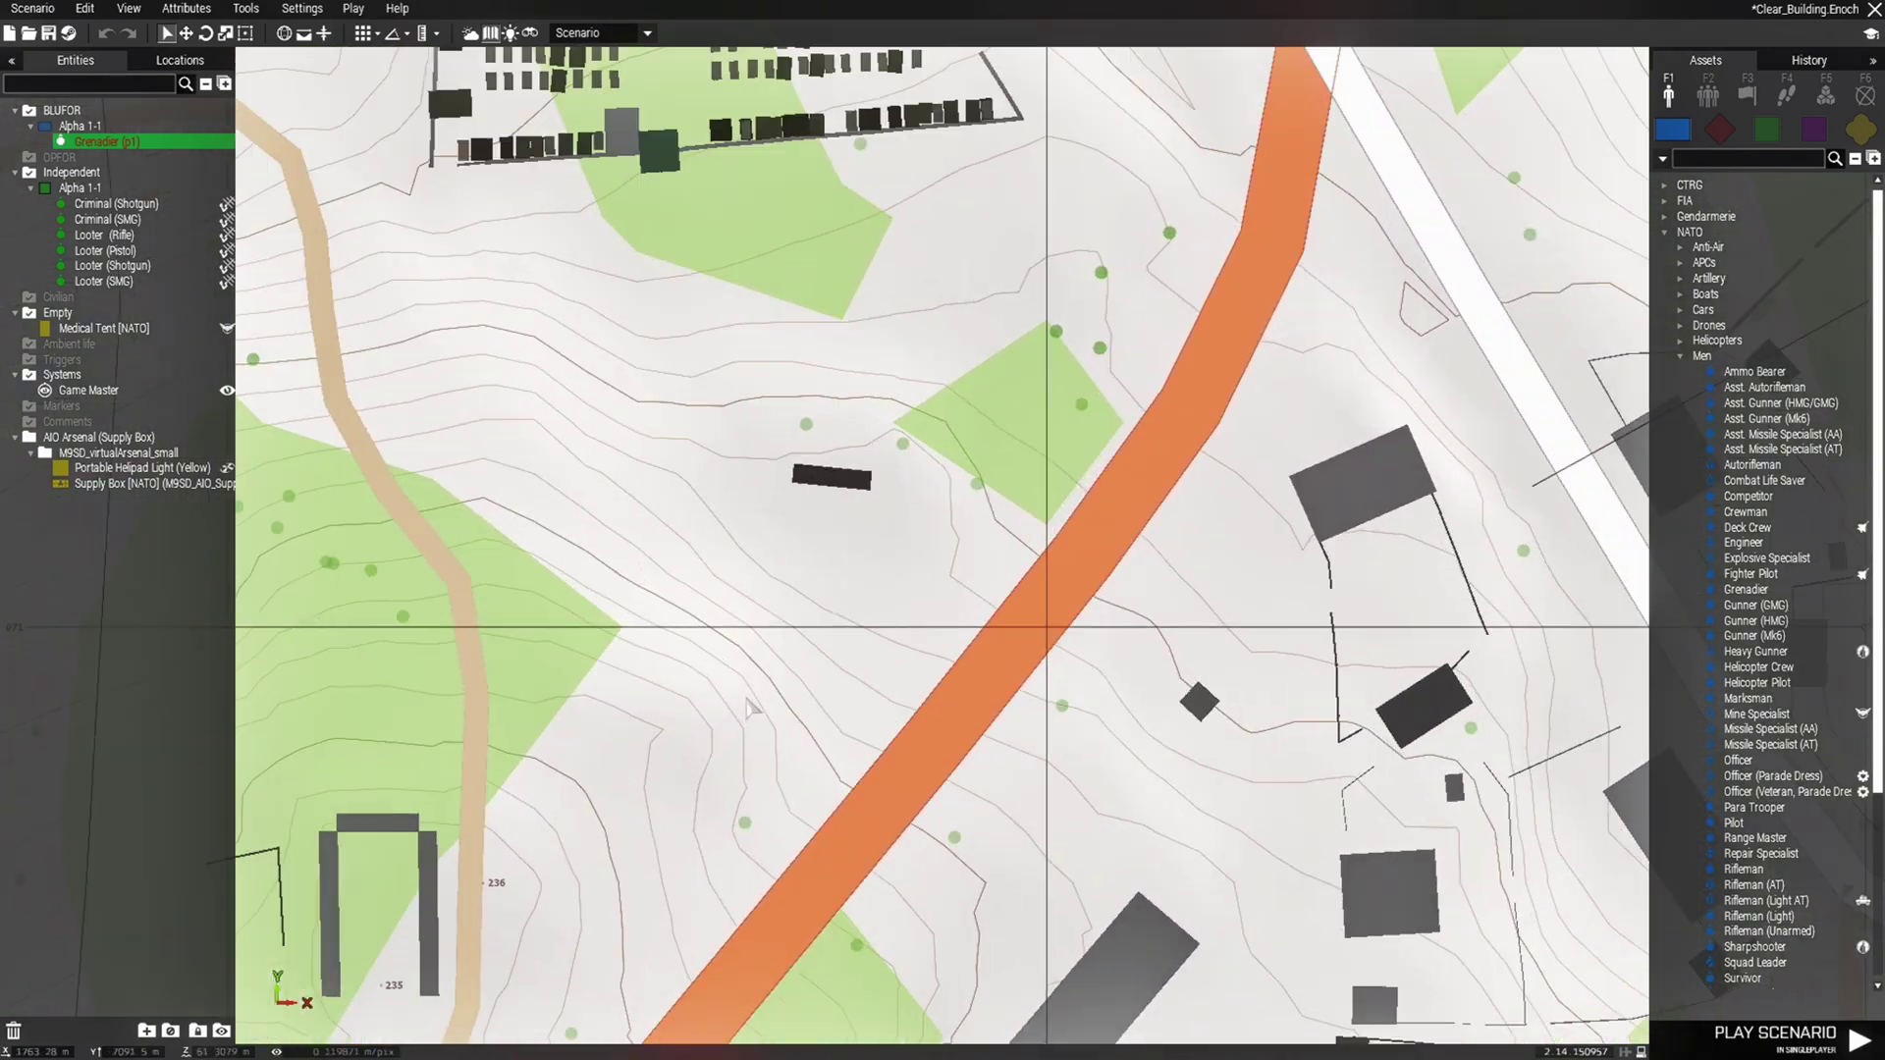
pyautogui.press('m')
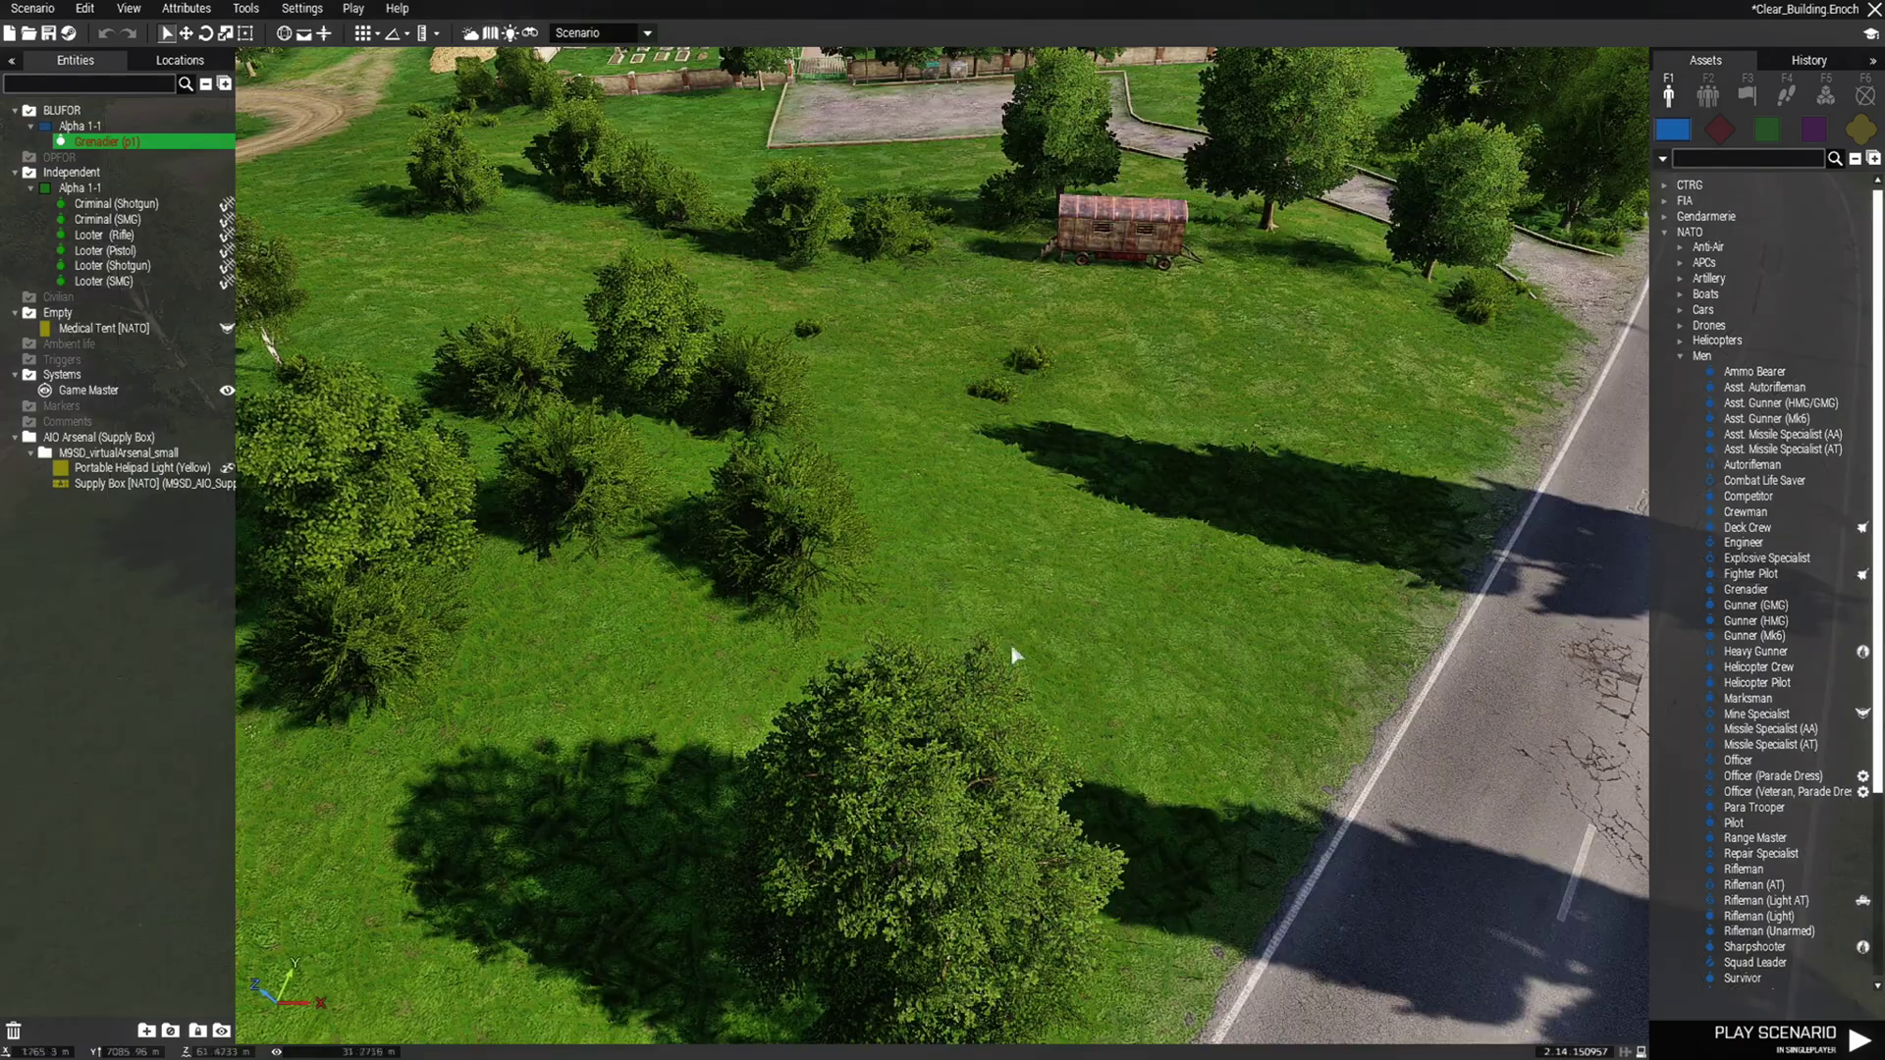
pyautogui.scroll(4, 1013, 656)
pyautogui.scroll(-2, 1057, 635)
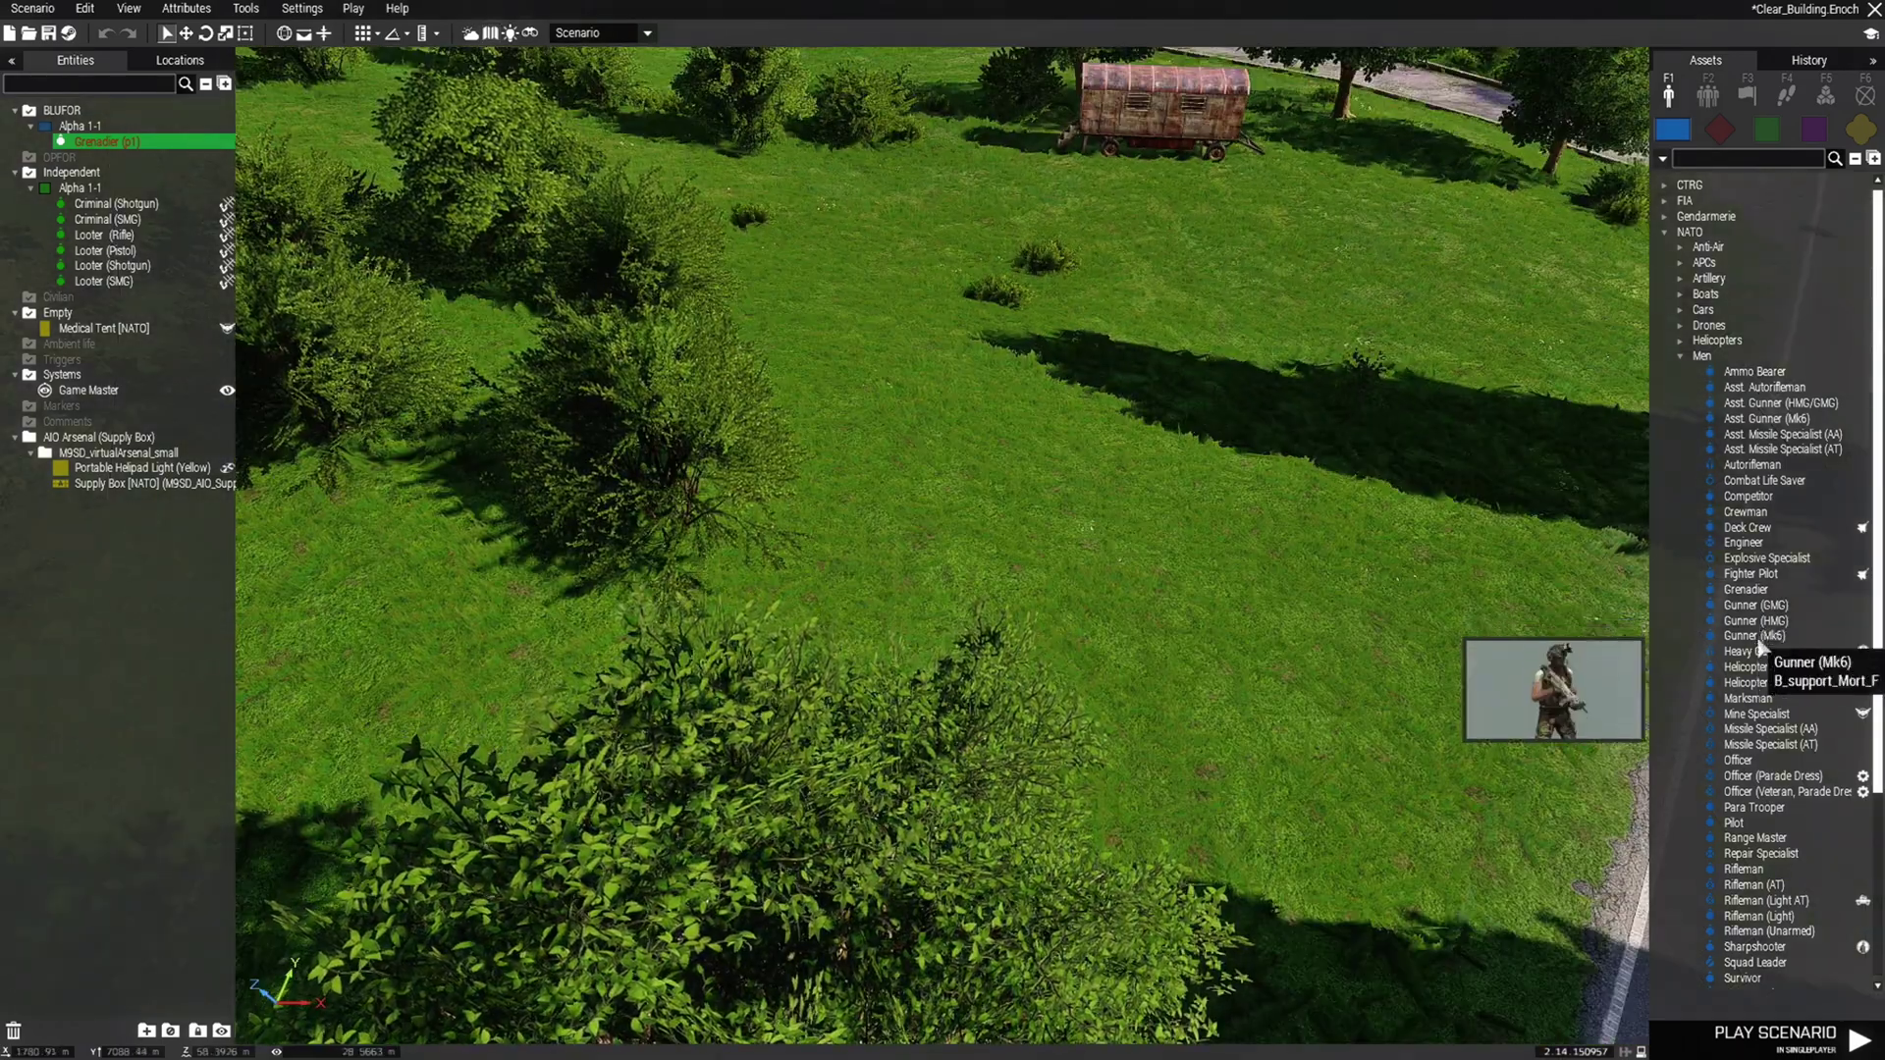
pyautogui.click(1758, 651)
pyautogui.click(1077, 638)
pyautogui.scroll(3, 1080, 634)
pyautogui.moveTo(1090, 631); pyautogui.dragTo(1088, 546)
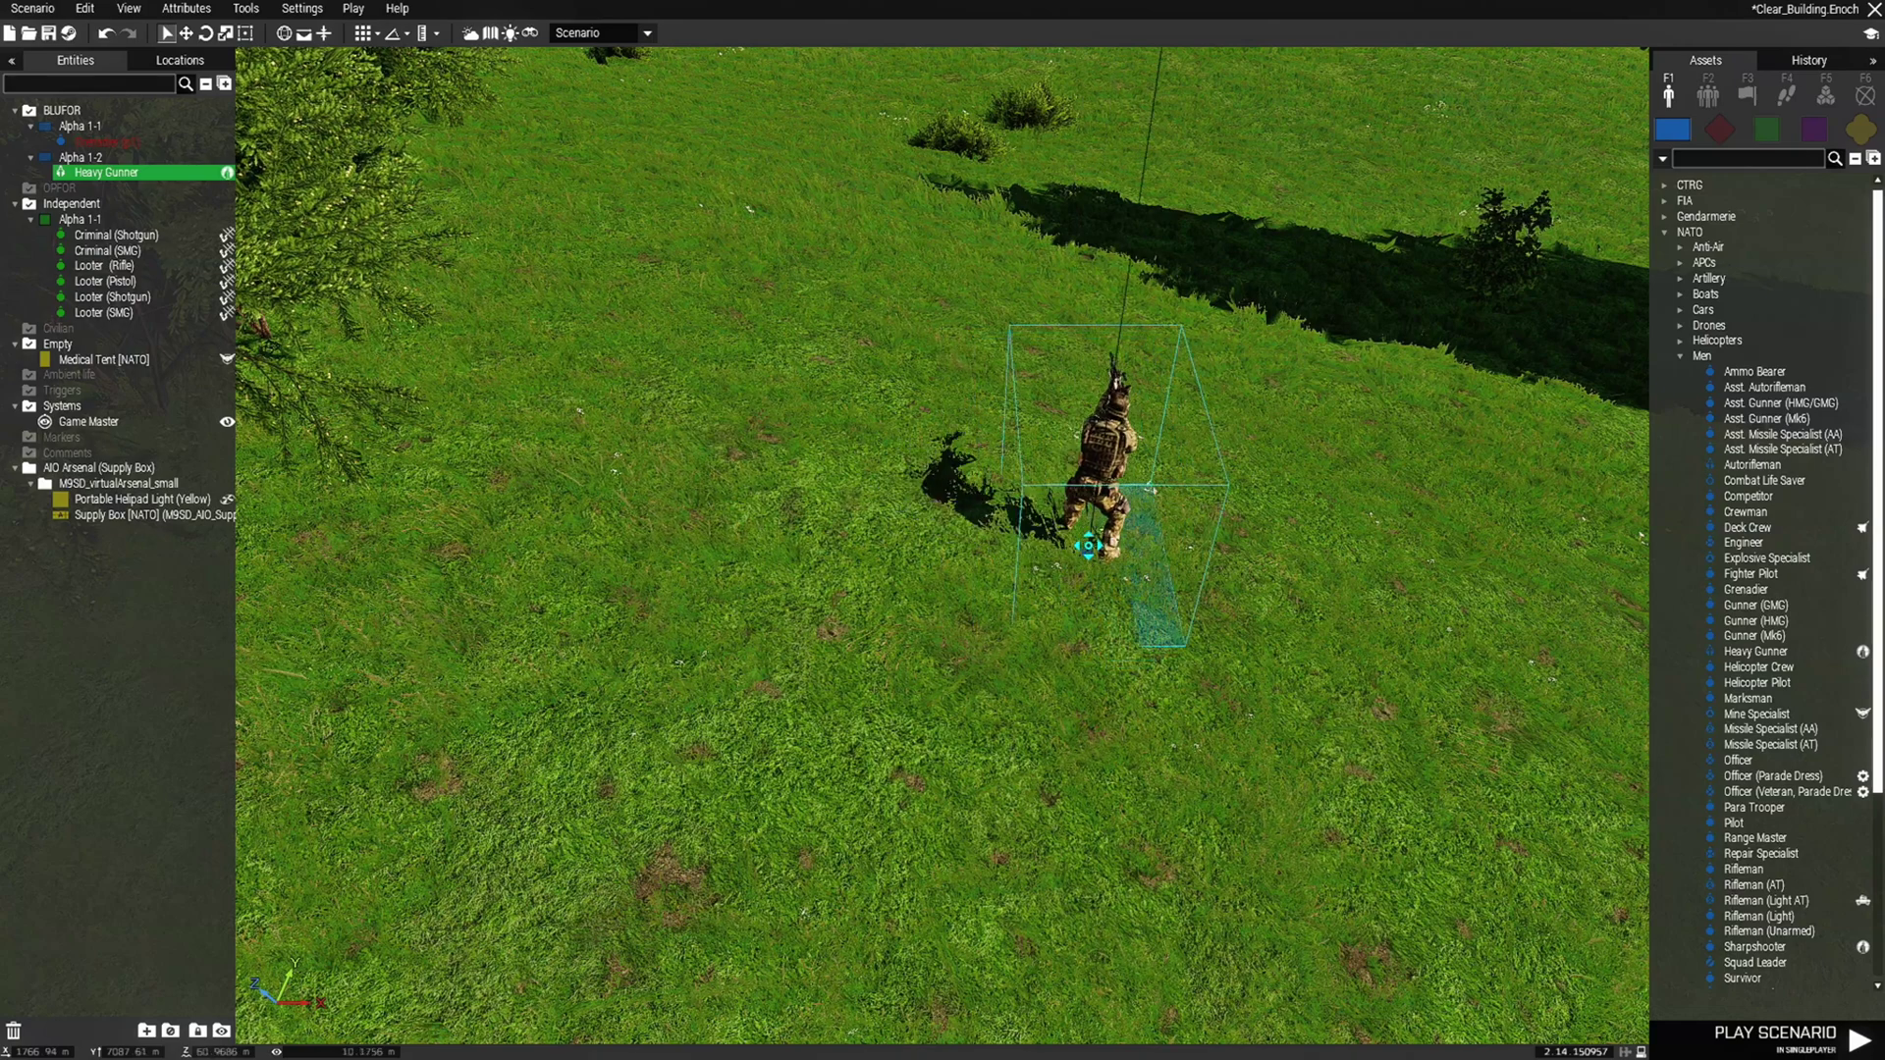
pyautogui.click(1312, 656)
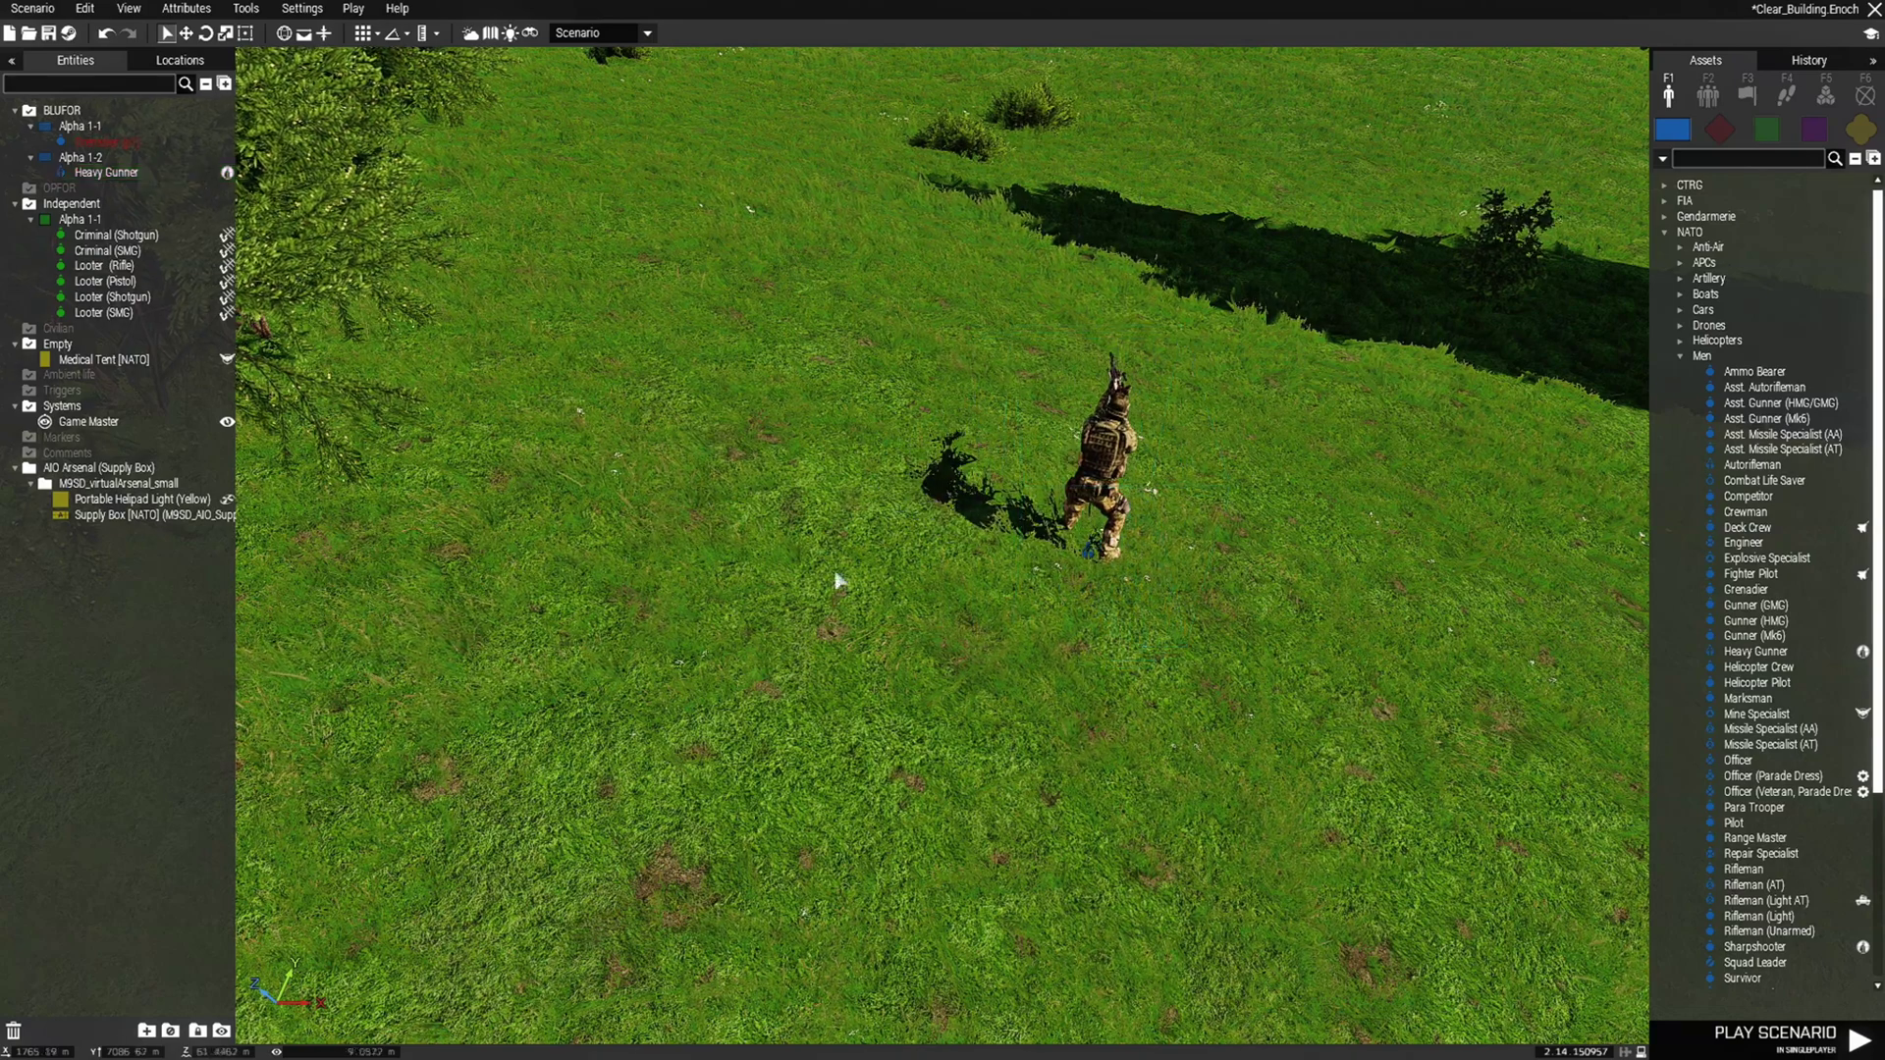
# Send the view from the Heavy Gunner's field back to the Grenadier and deselect him
pyautogui.click(126, 136)
pyautogui.rightClick(126, 136)
pyautogui.click(192, 185)
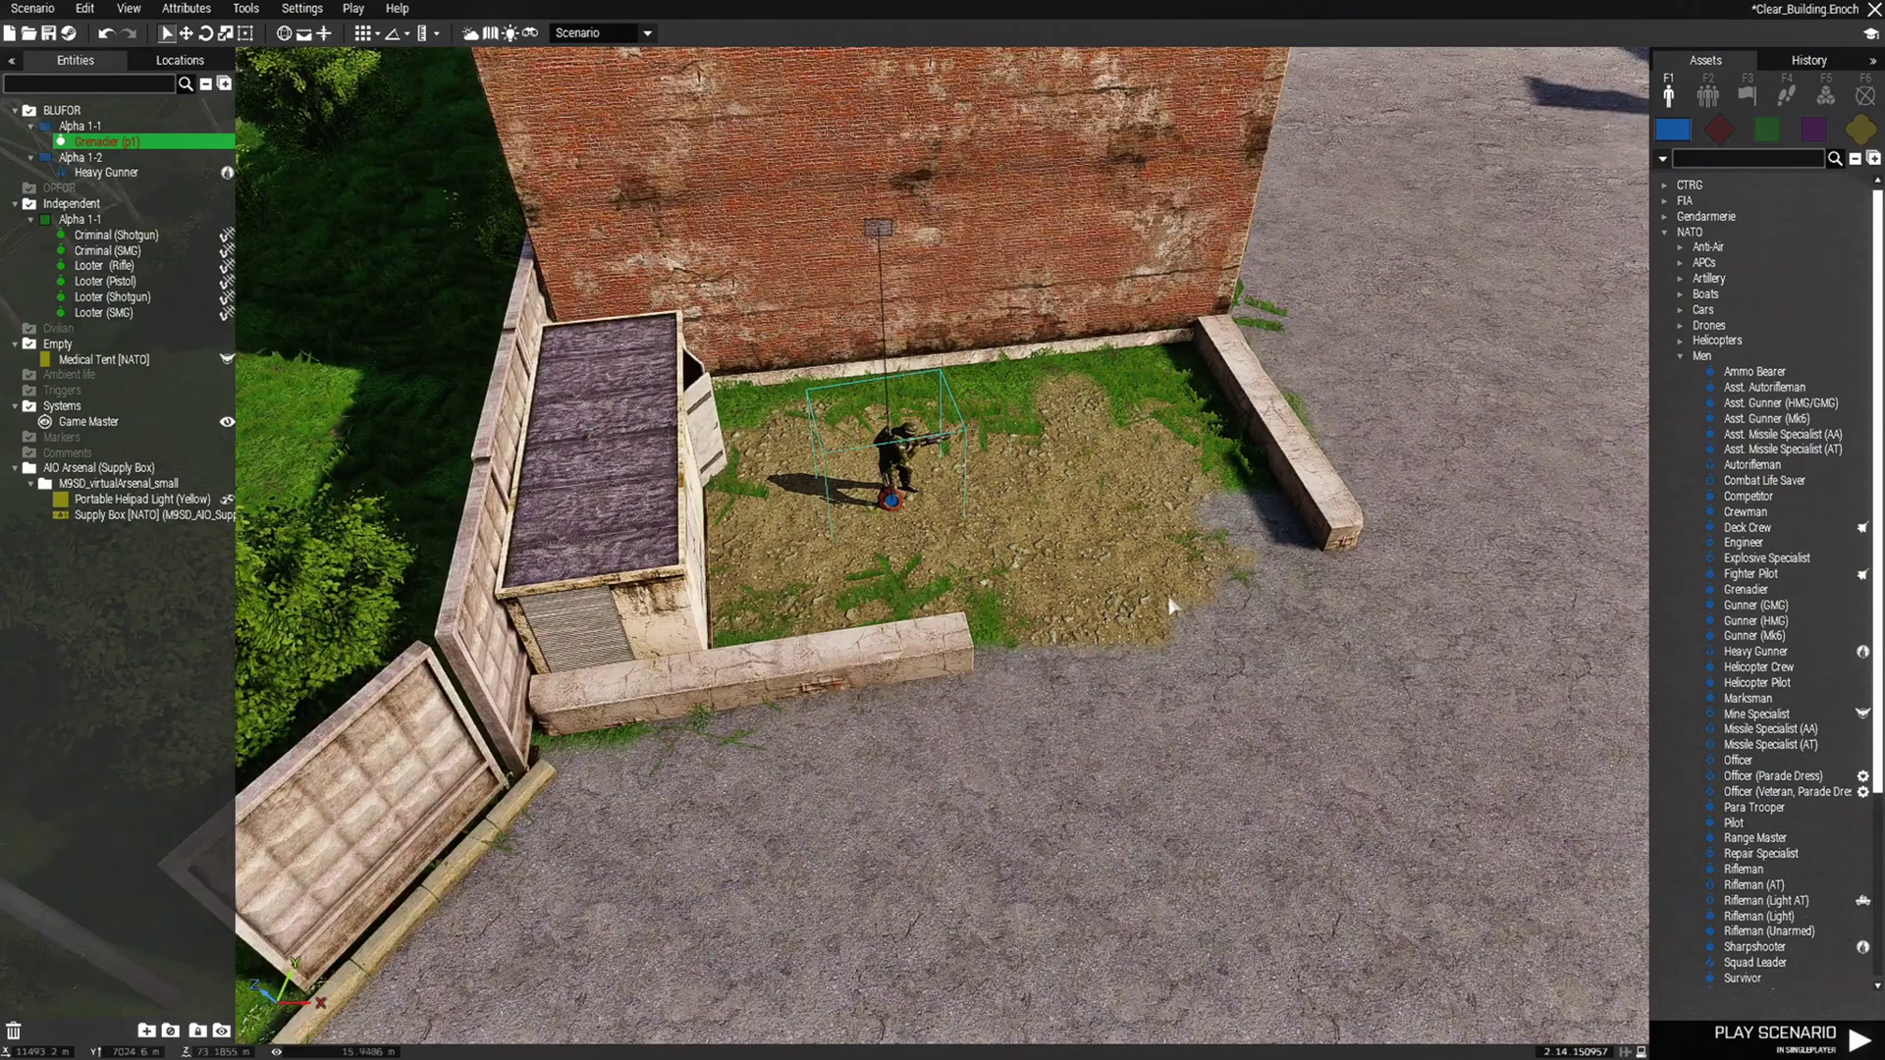
pyautogui.click(1053, 600)
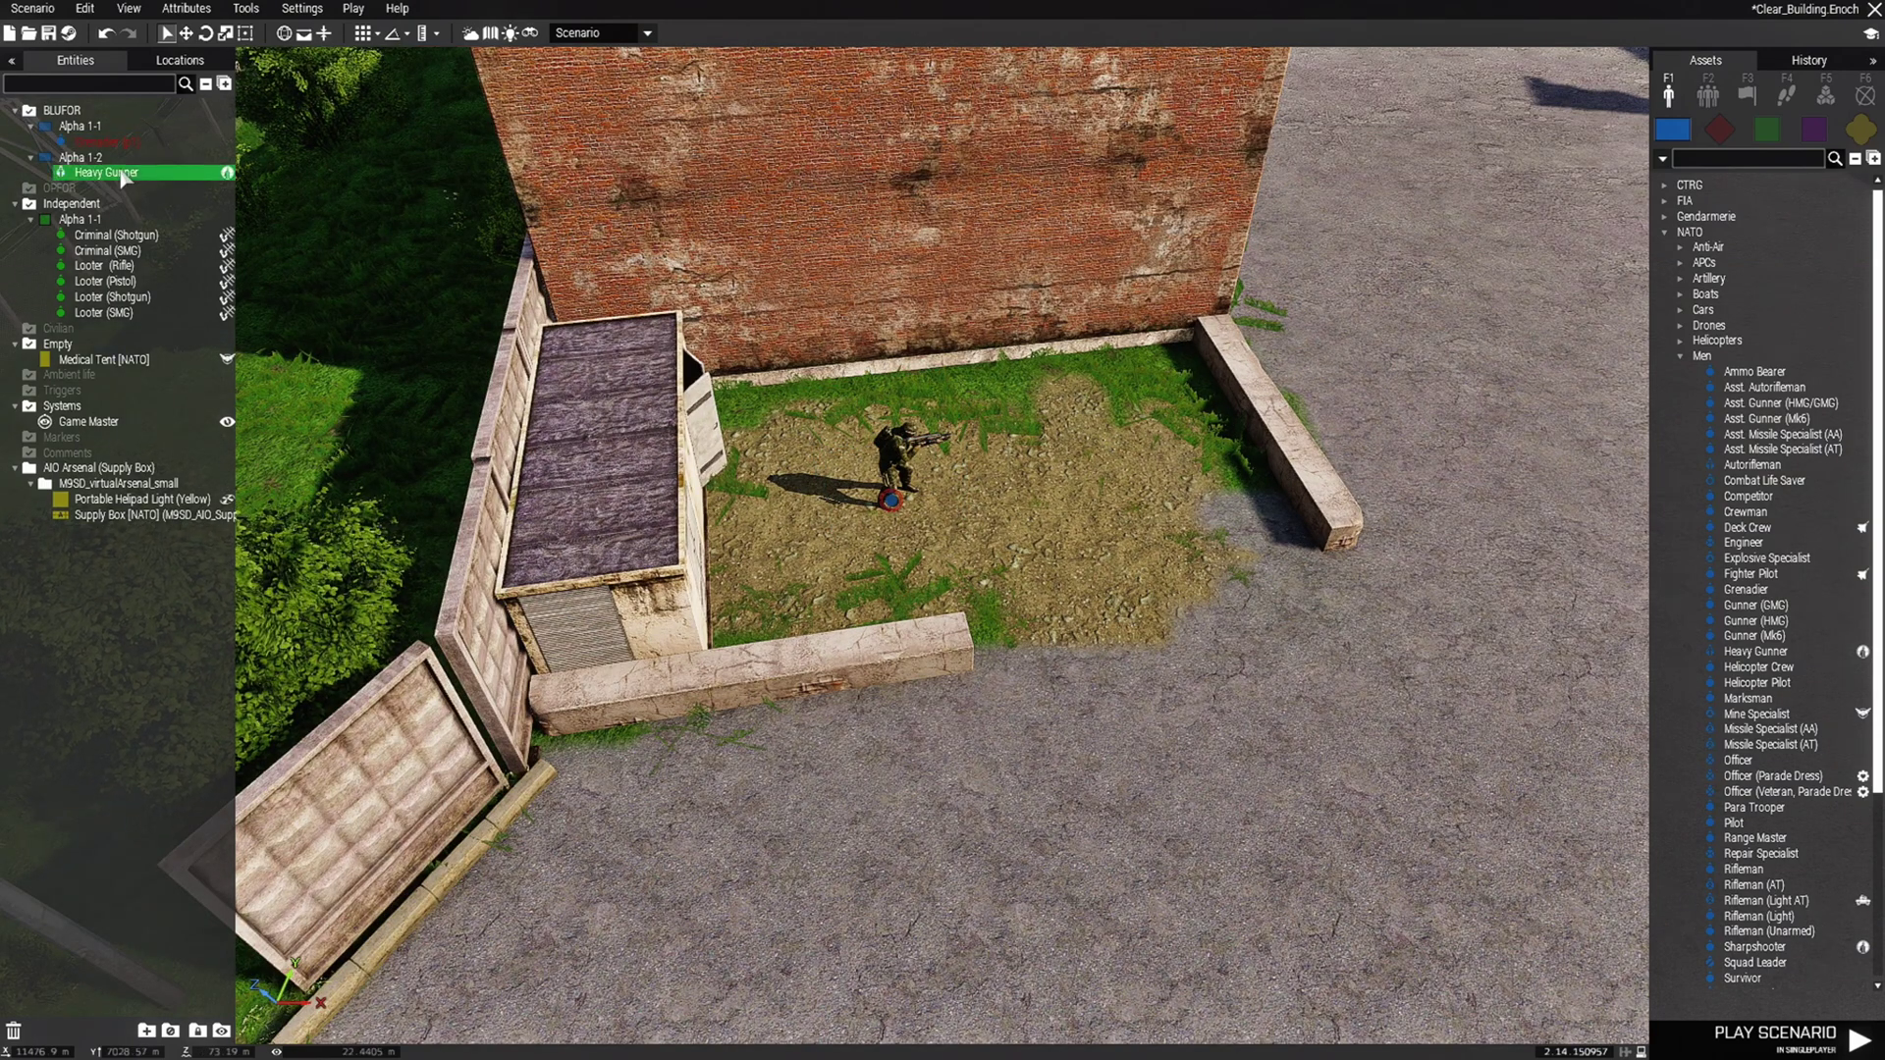
# Send the view to the Heavy Gunner with Go Here and check his location on the map near Topolin
pyautogui.rightClick(135, 176)
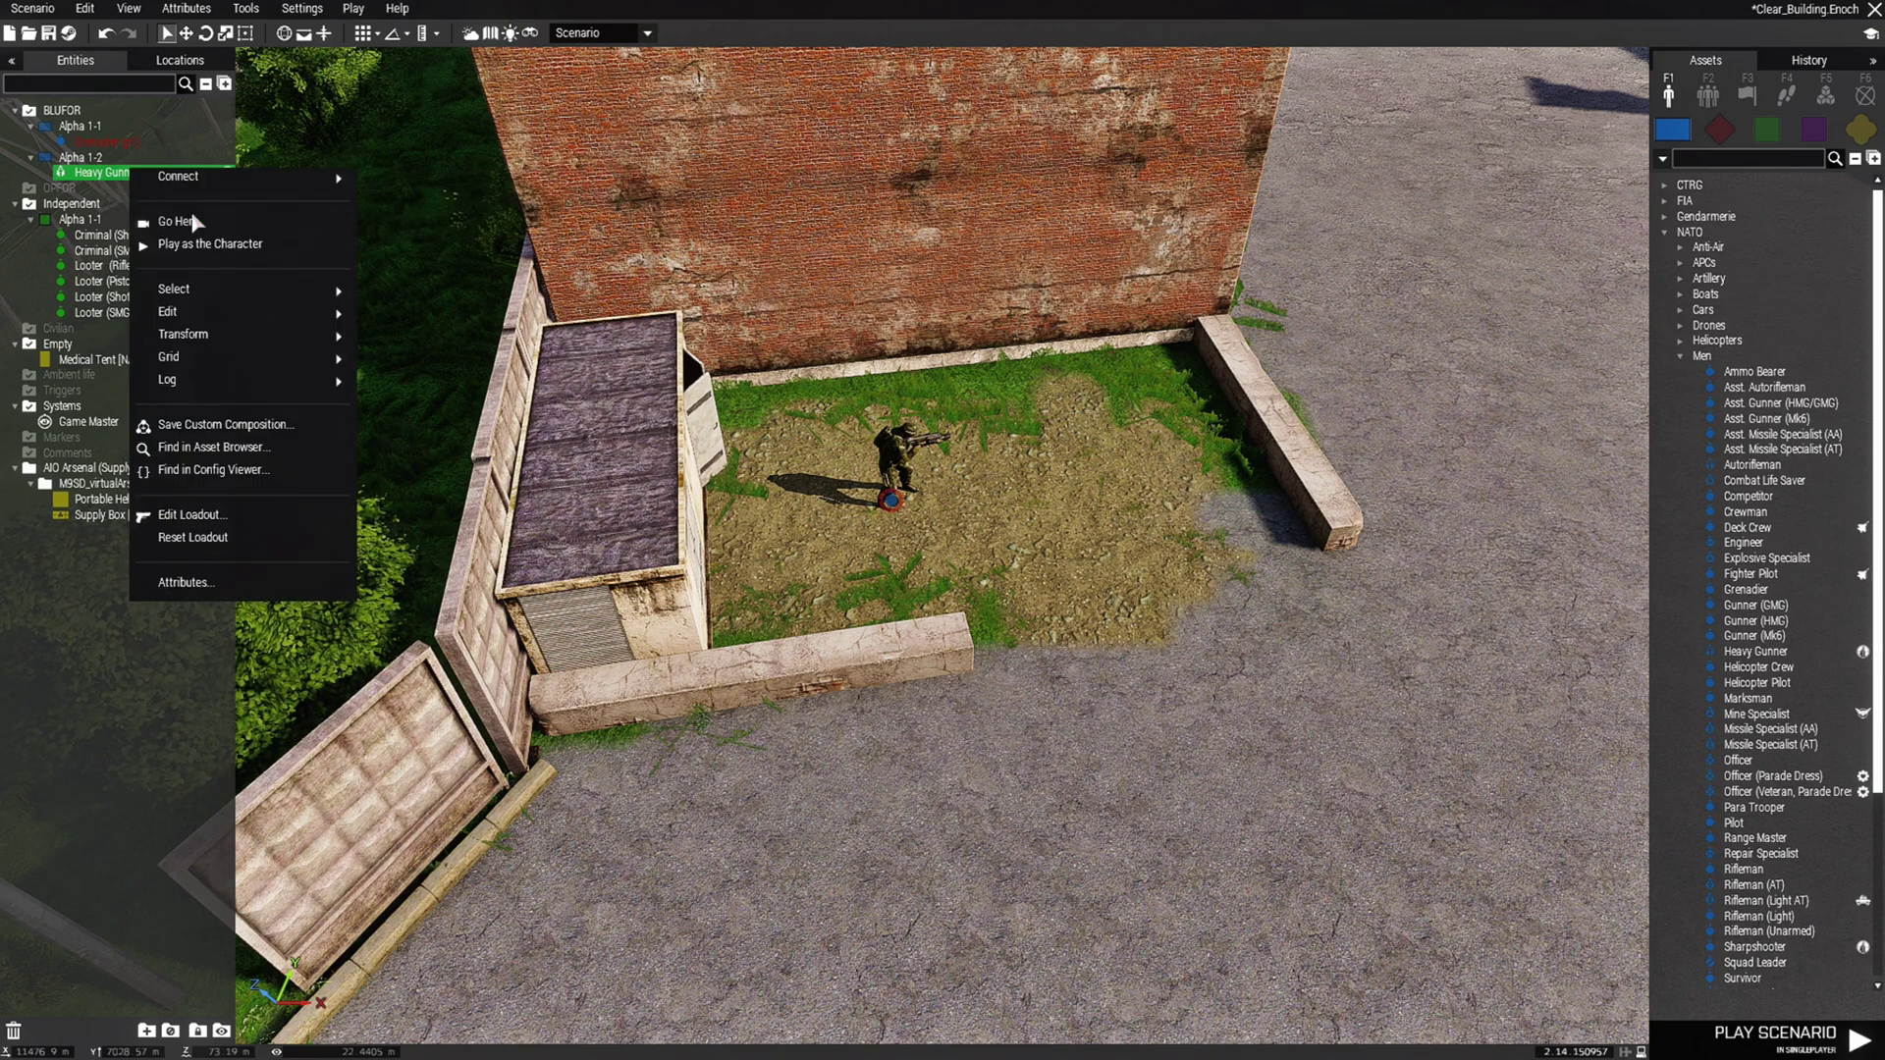
pyautogui.click(218, 227)
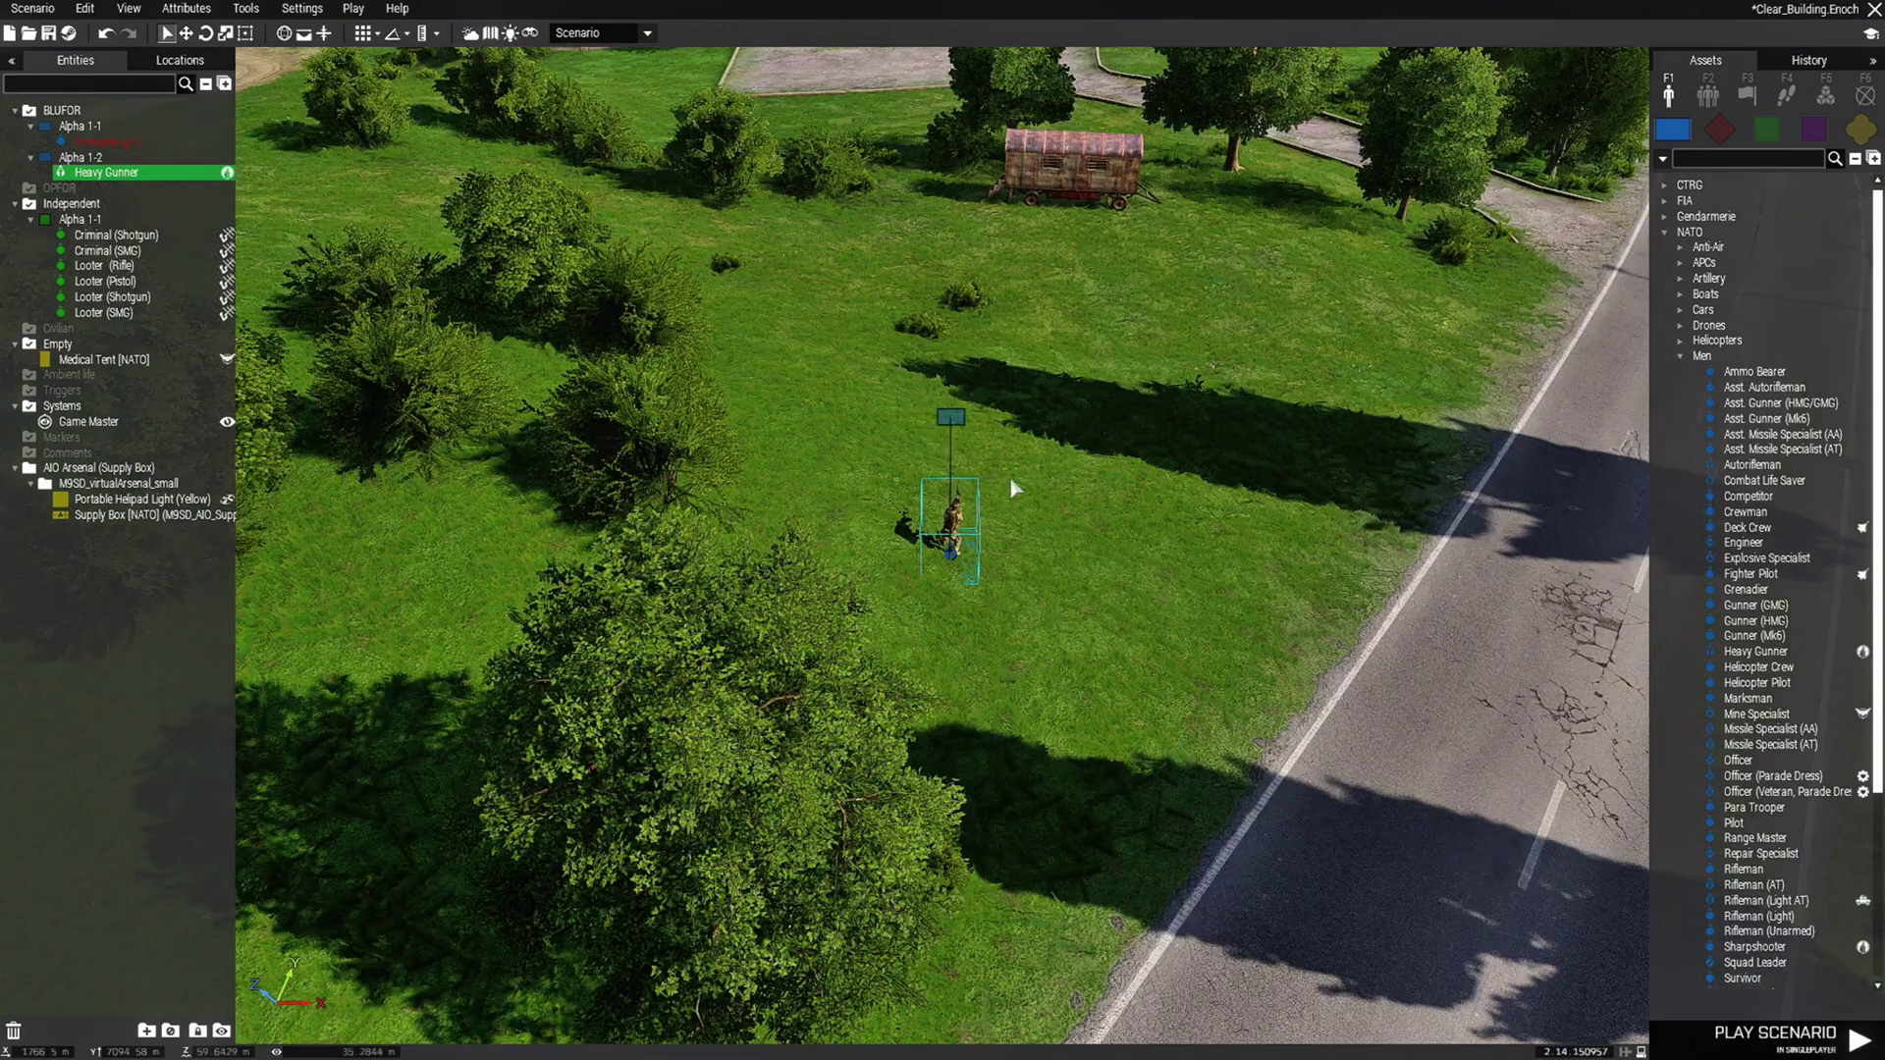
pyautogui.press('m')
pyautogui.scroll(-2, 1050, 516)
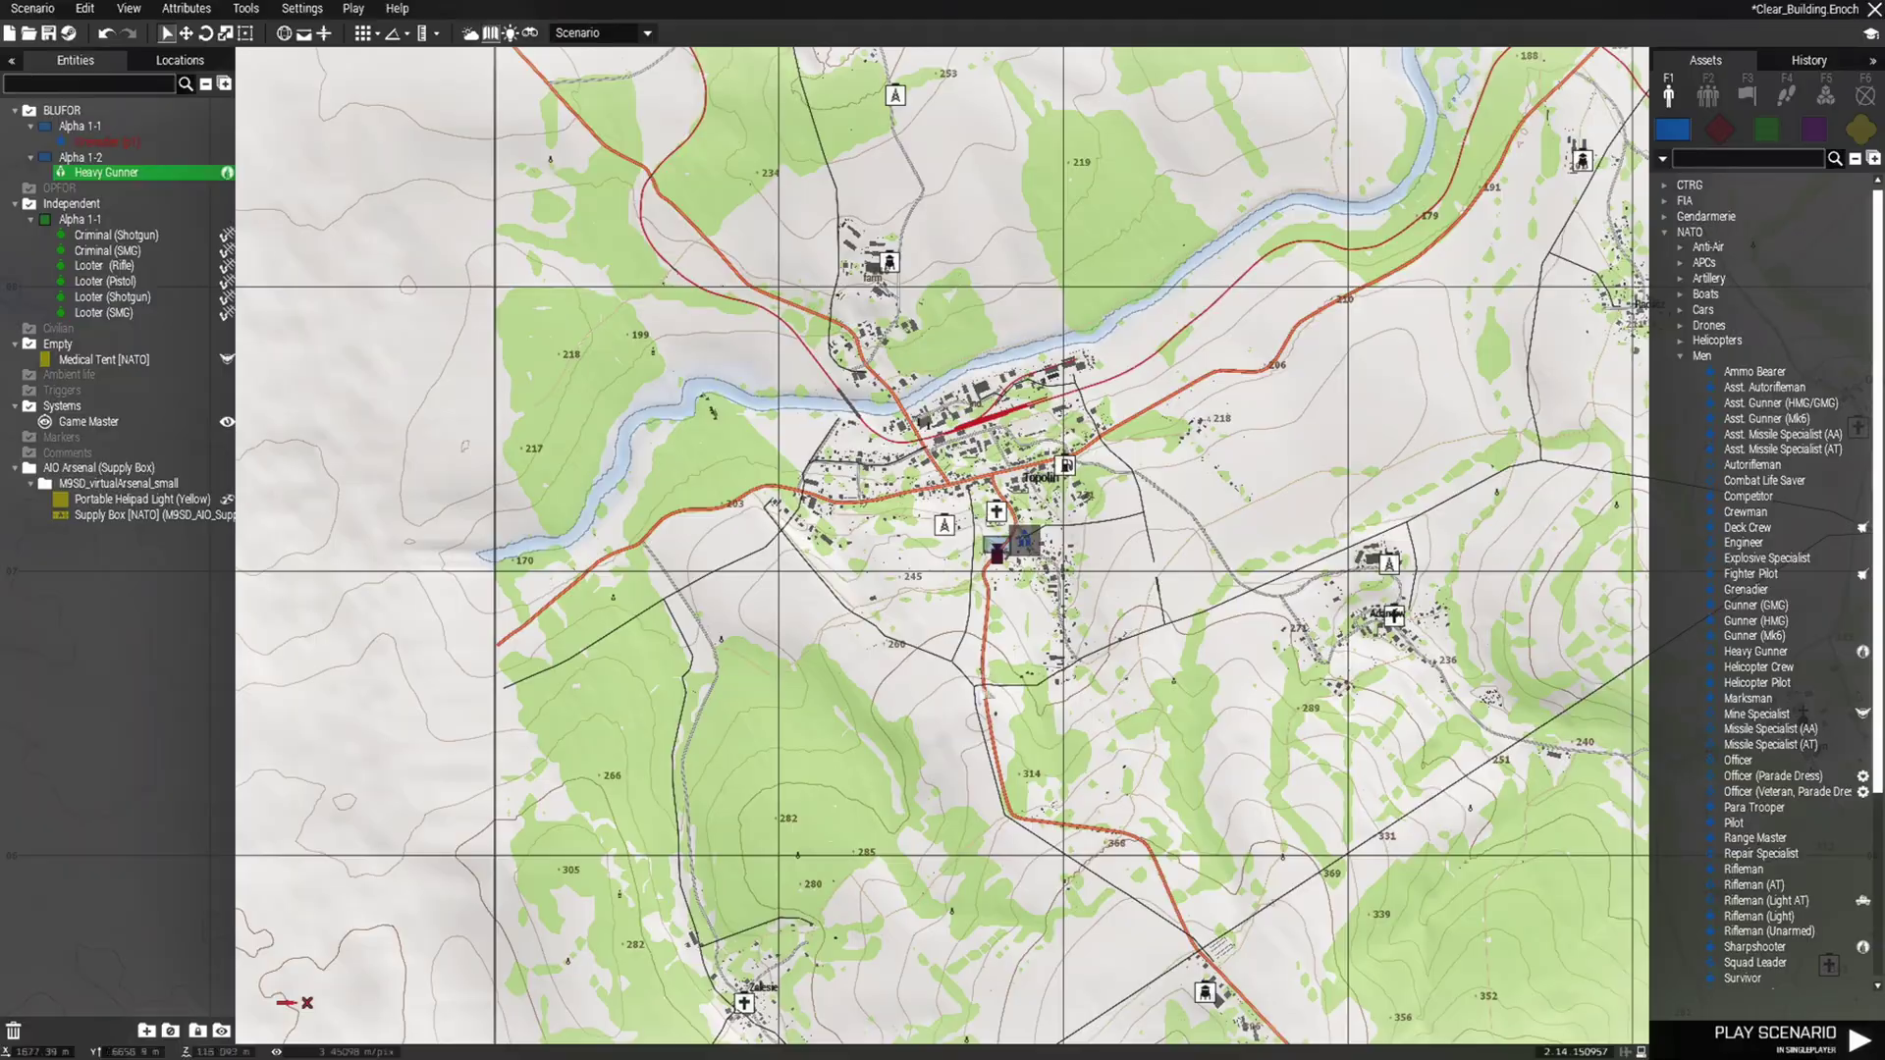
pyautogui.press('m')
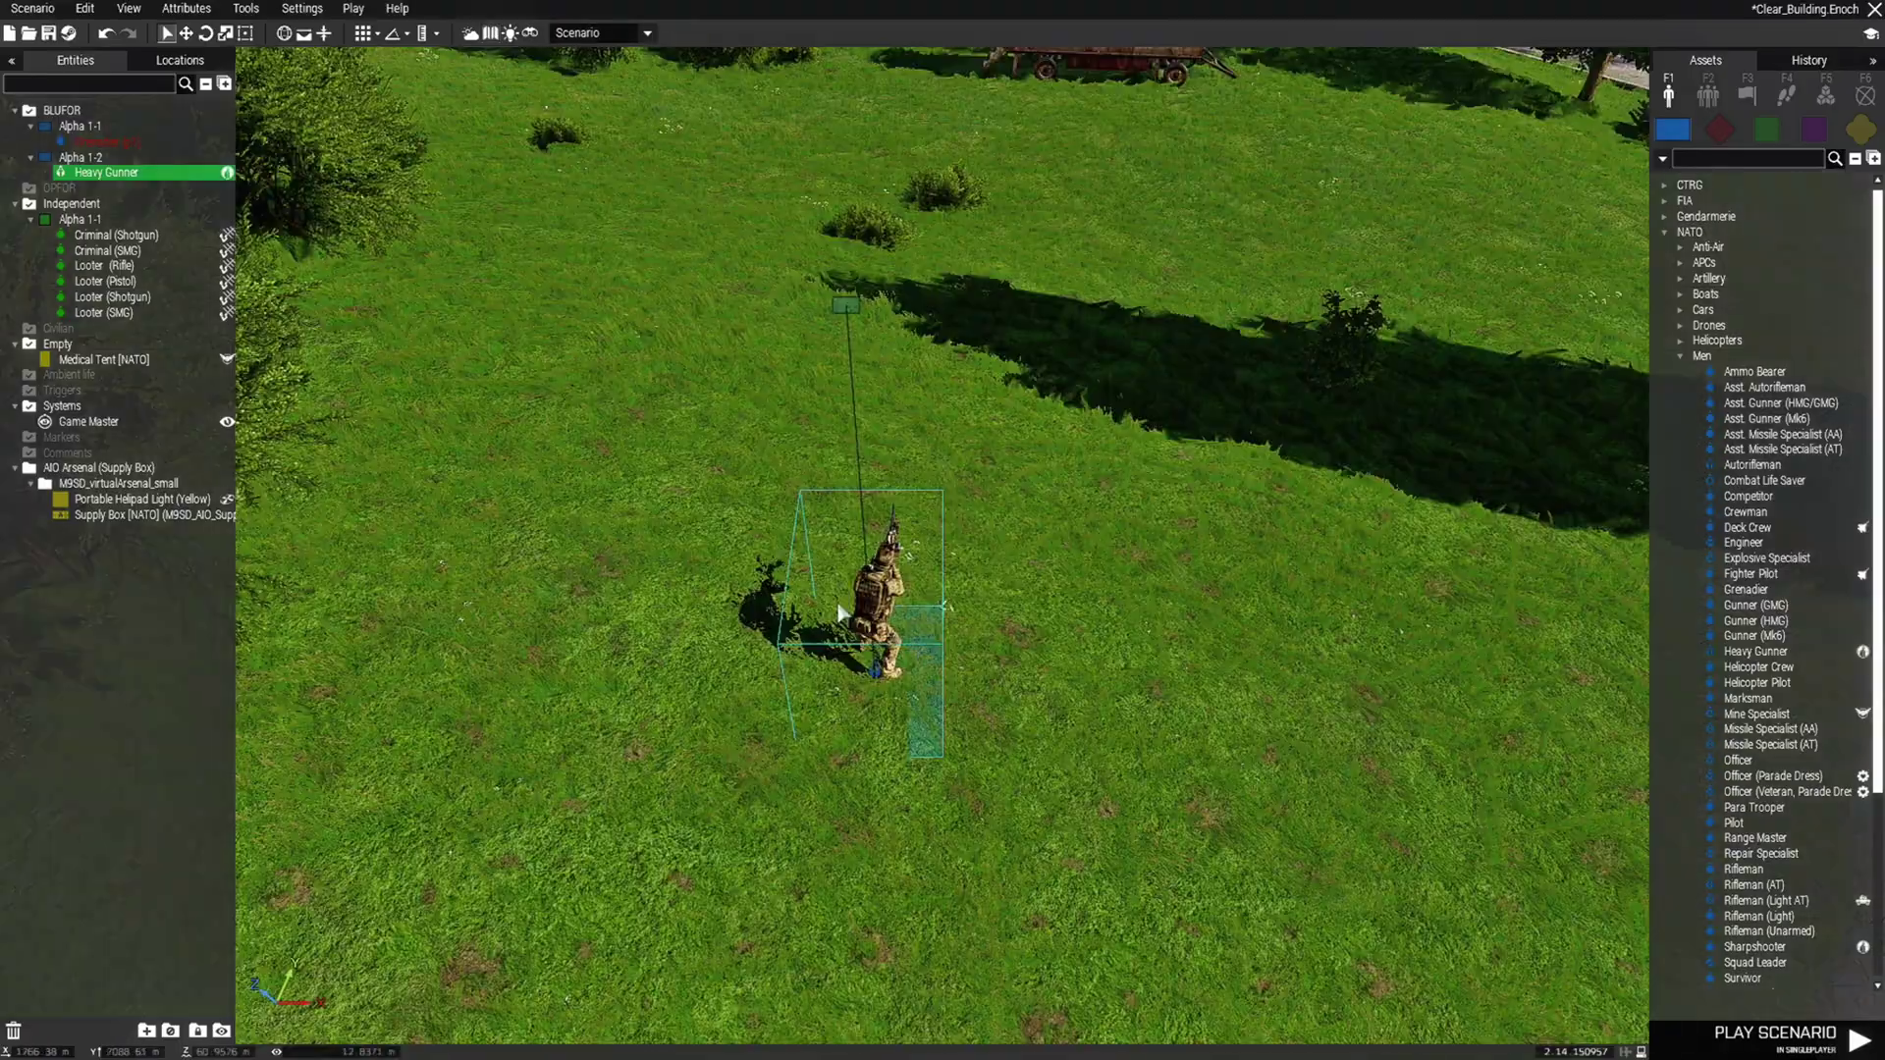
# Fly the view across the fields away from the Heavy Gunner, return to the Grenadier with Go Here and look around him
pyautogui.press('w')
pyautogui.moveTo(840, 614); pyautogui.dragTo(1233, 496, button='right')
pyautogui.press('w')
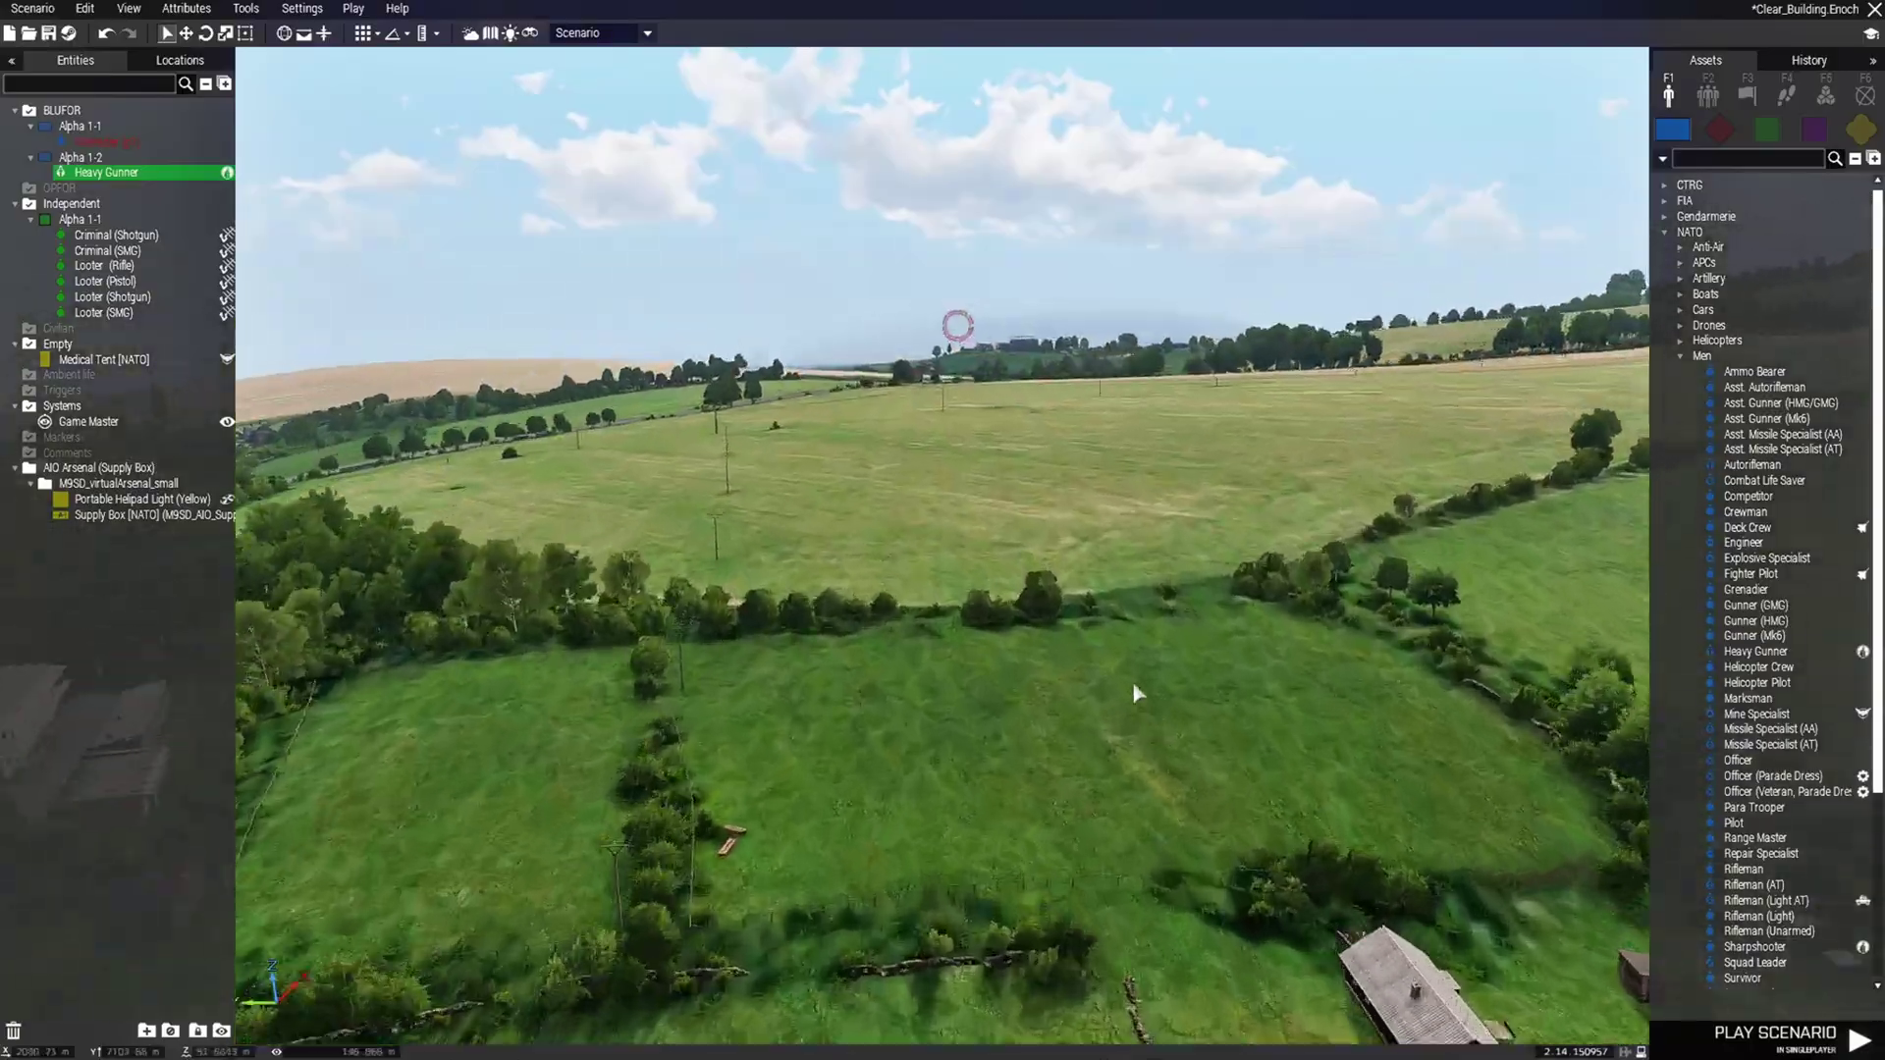
pyautogui.press('w')
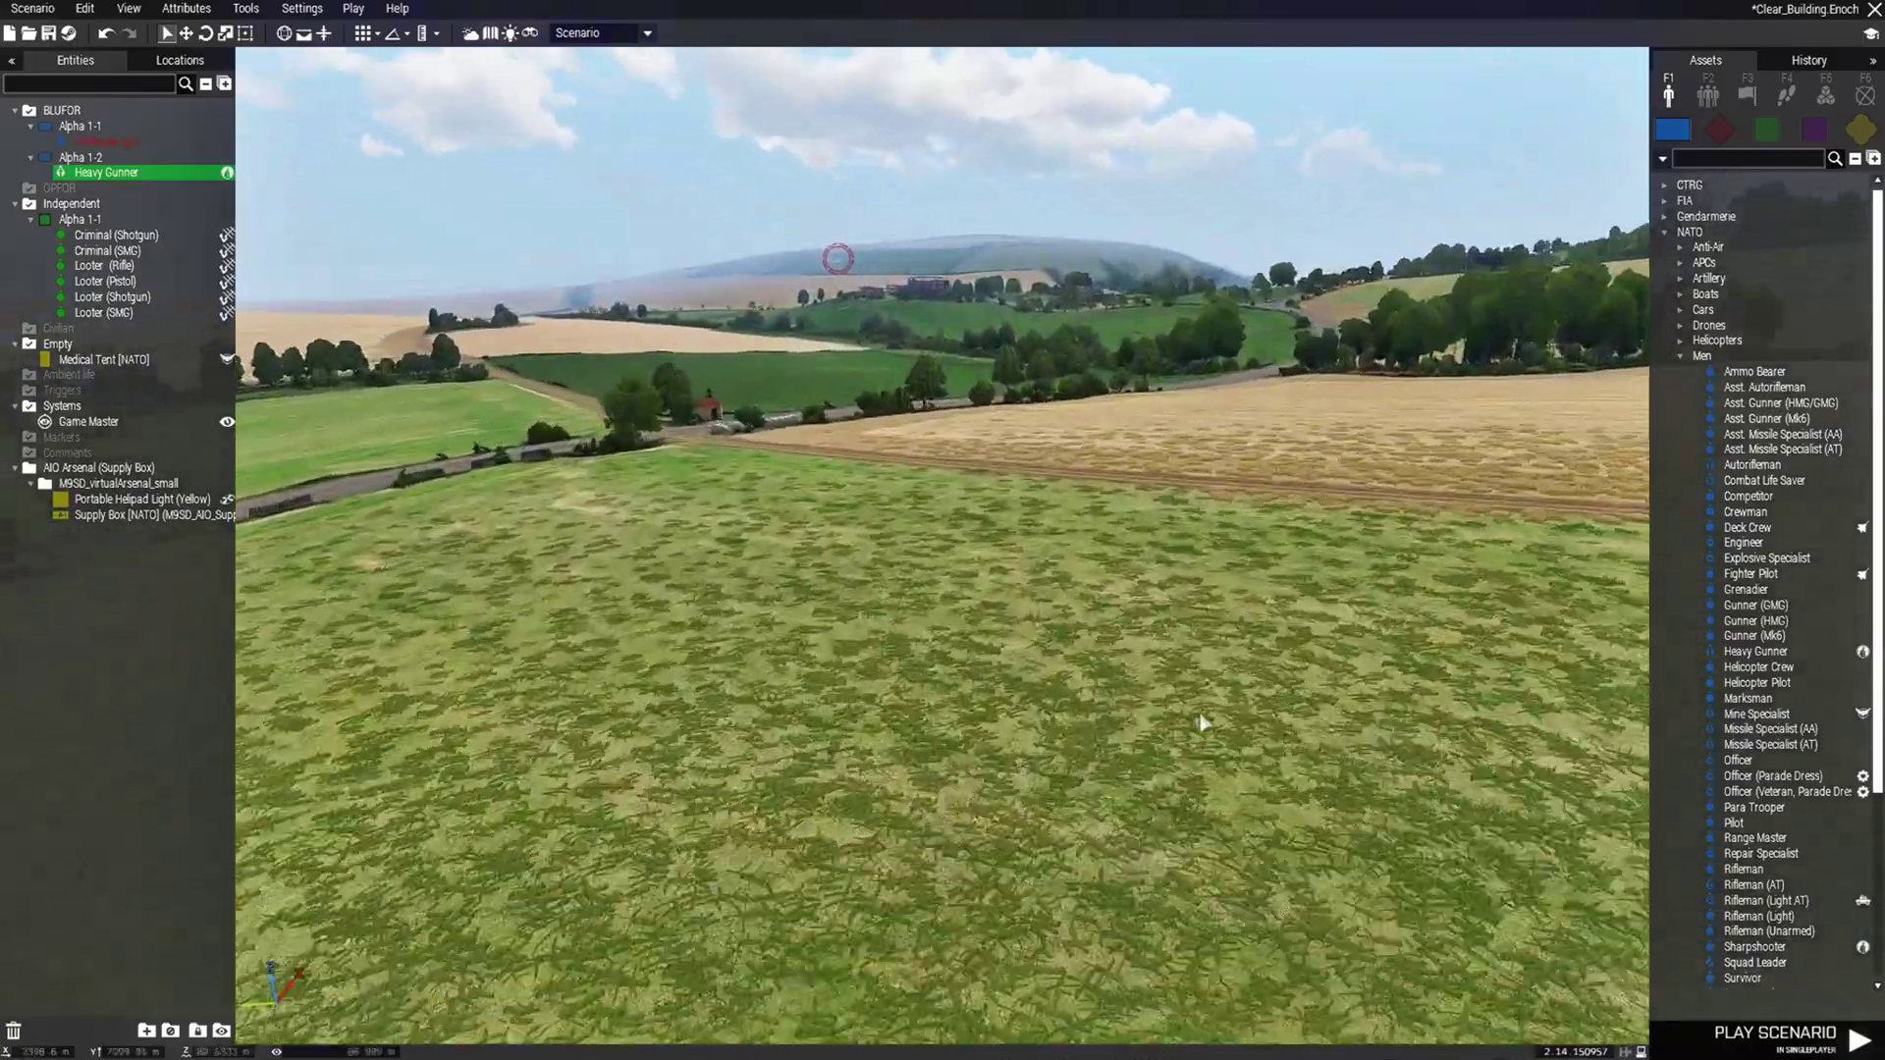
pyautogui.press('w')
pyautogui.moveTo(1200, 714); pyautogui.dragTo(1191, 709, button='right')
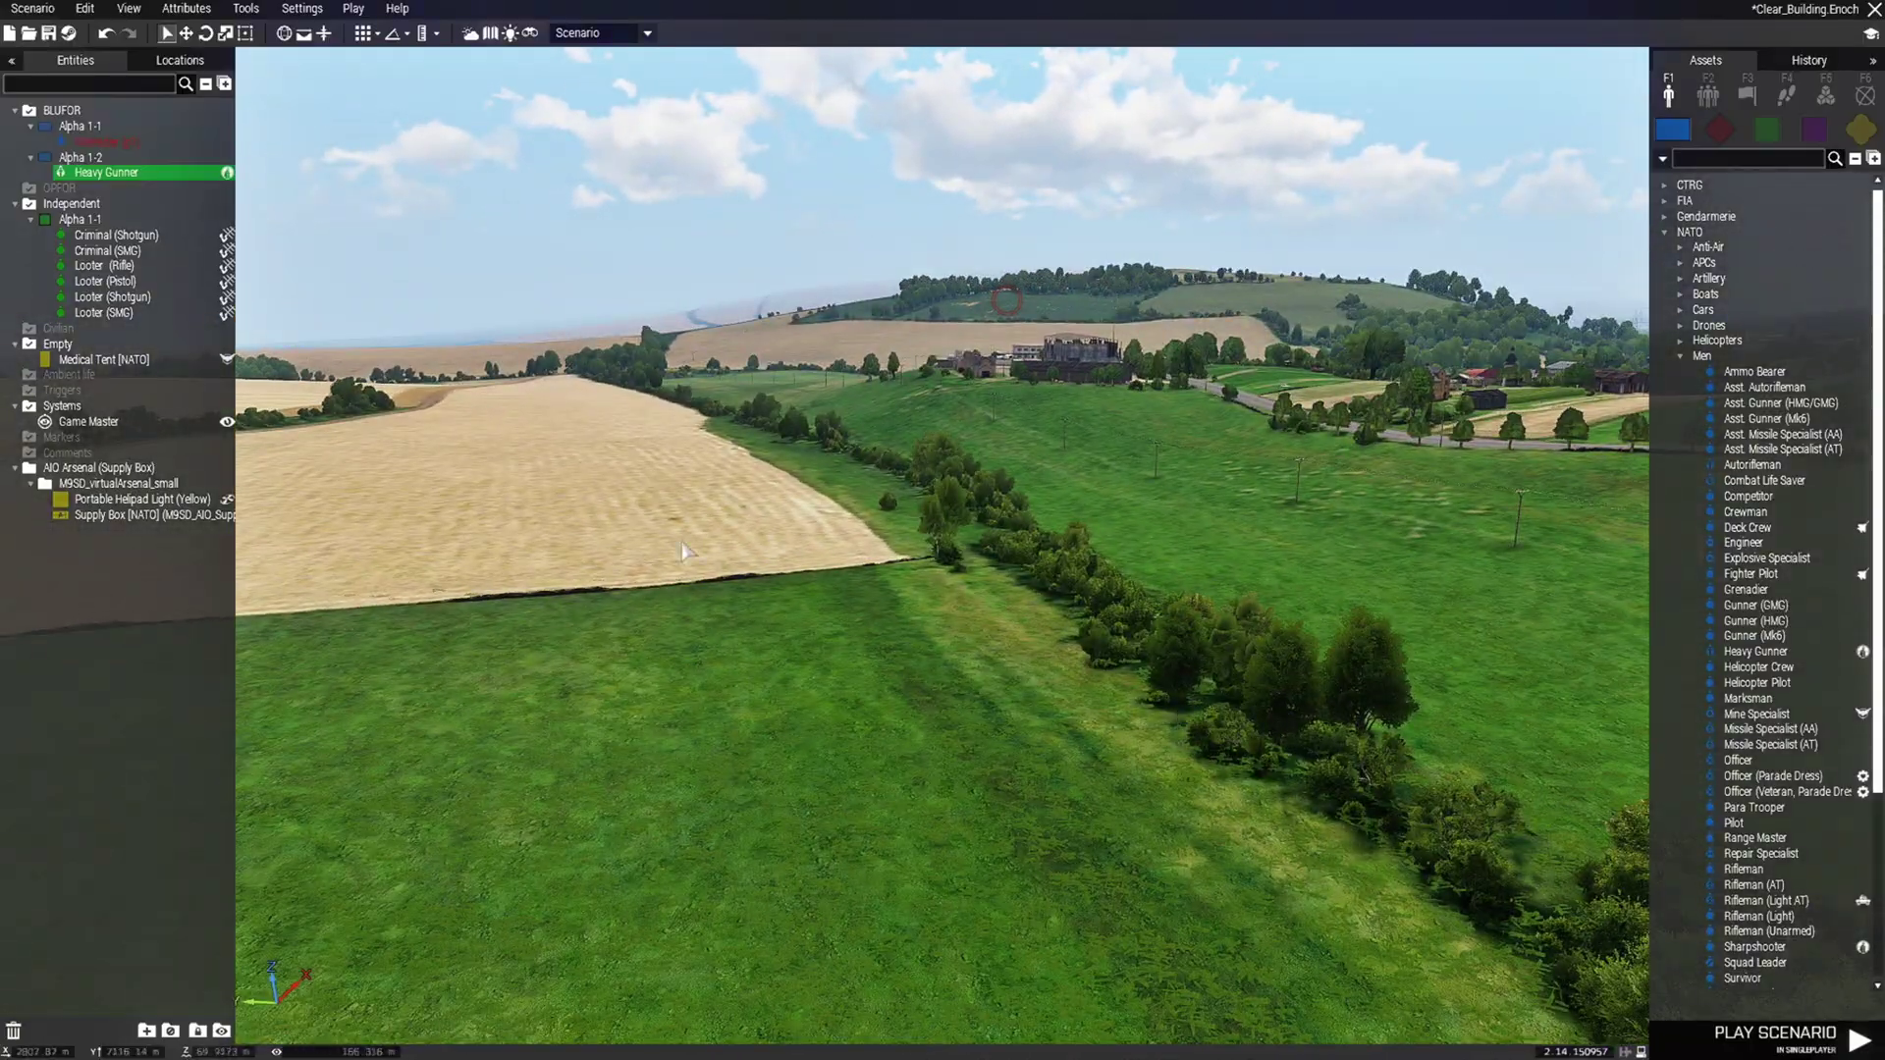
pyautogui.rightClick(129, 140)
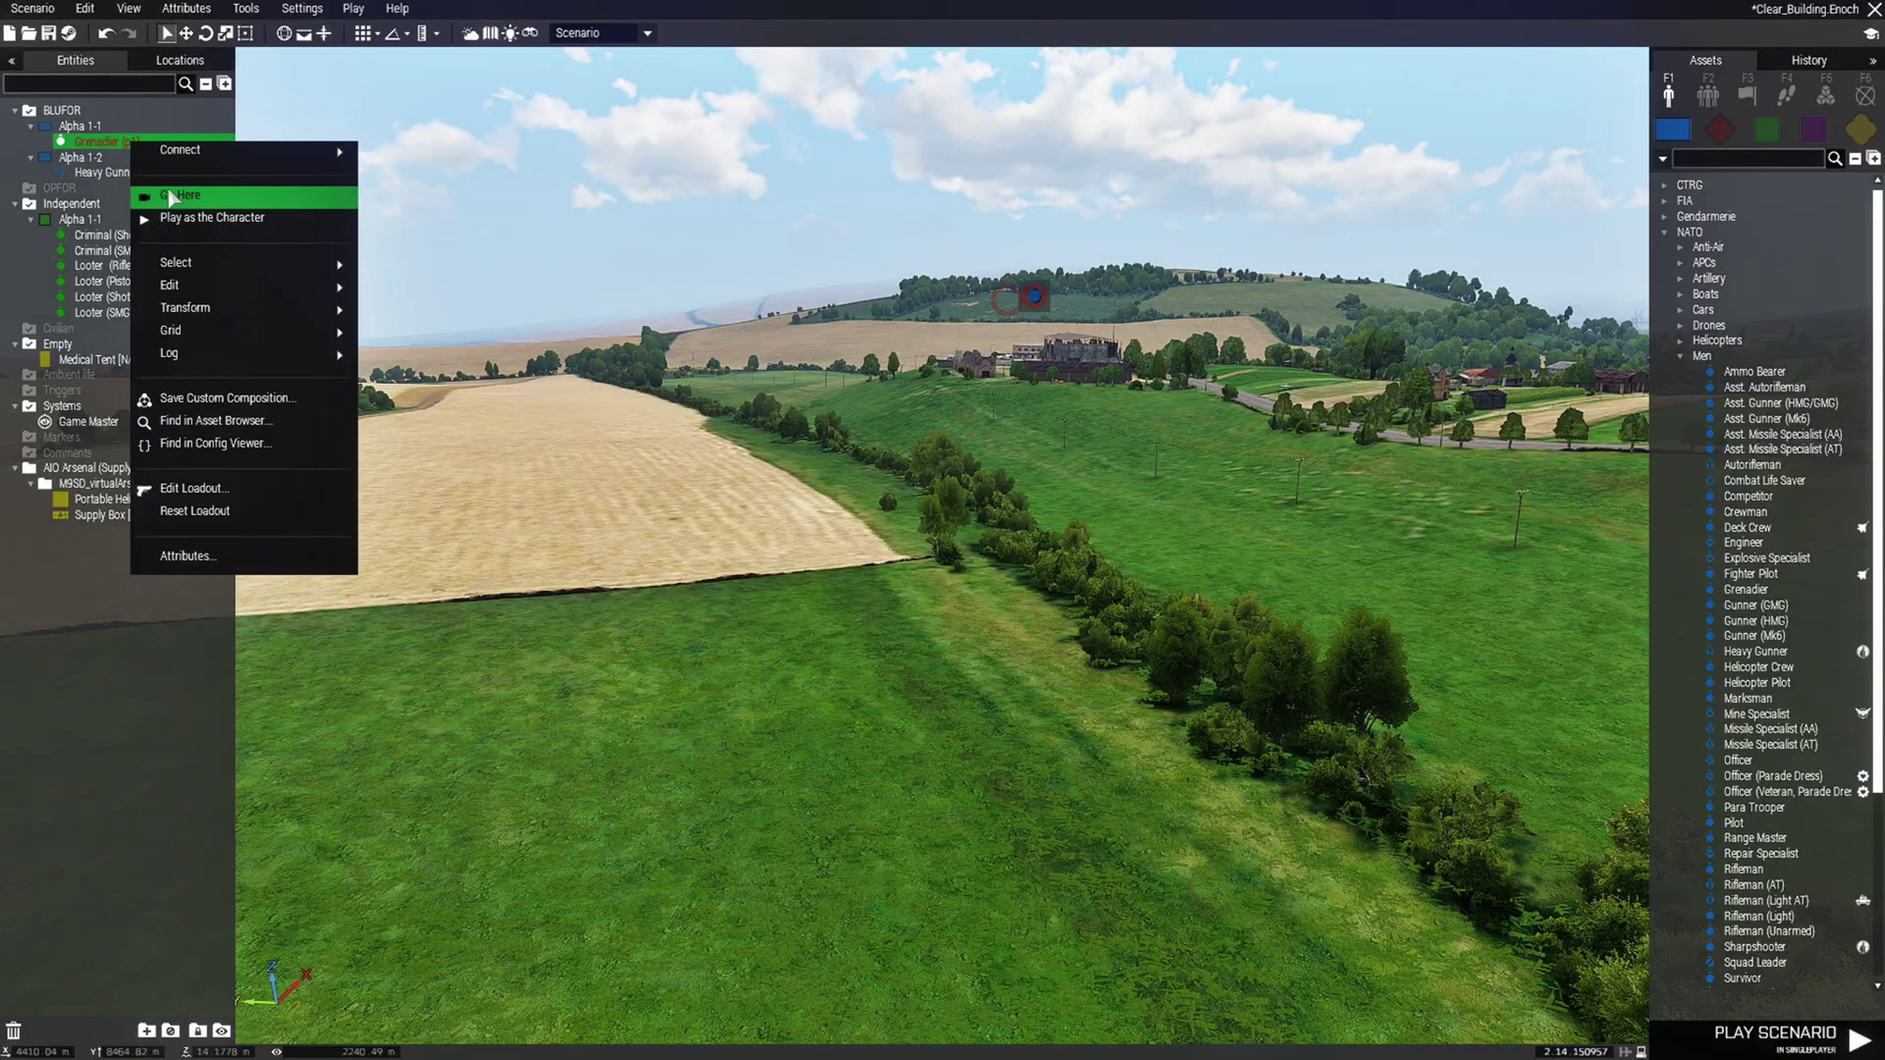
pyautogui.click(186, 197)
pyautogui.scroll(3, 967, 574)
pyautogui.press('d')
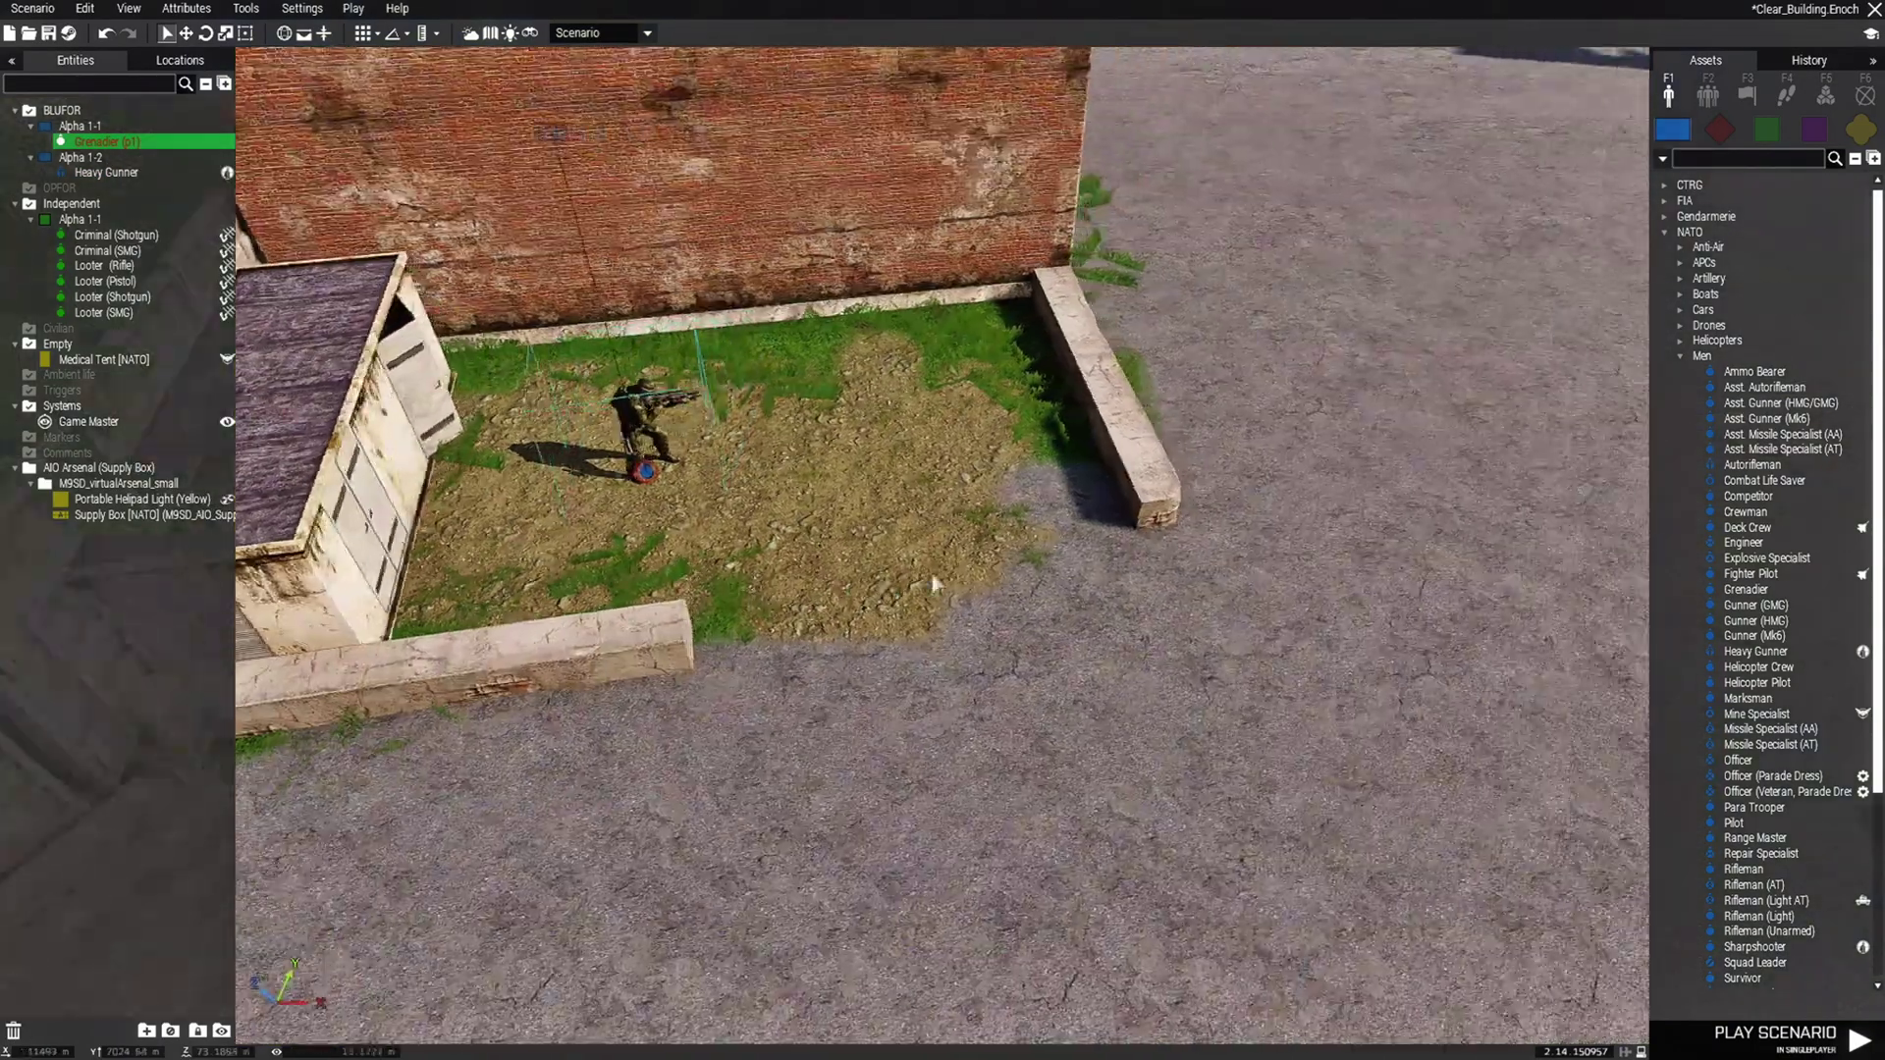
pyautogui.moveTo(934, 585); pyautogui.dragTo(626, 471, button='right')
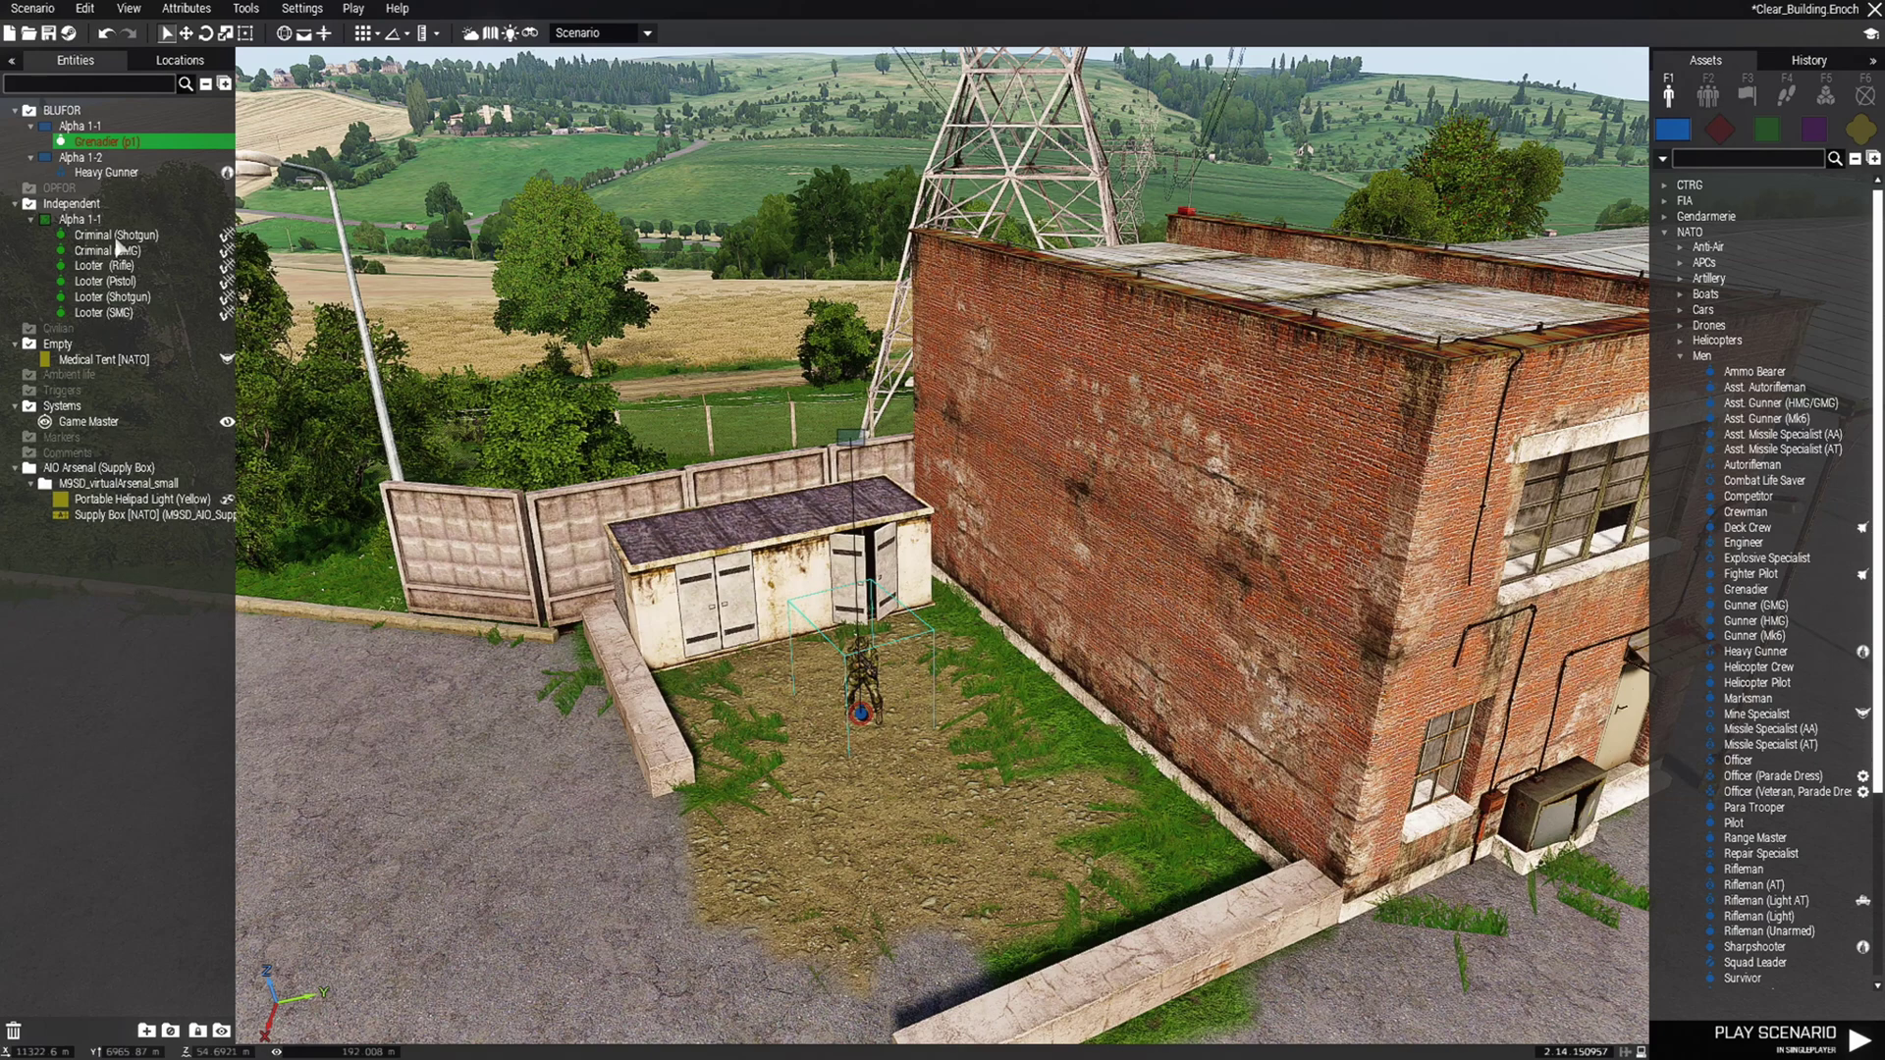
# Send the view to the Criminal (Shotgun) with Go Here
pyautogui.click(116, 237)
pyautogui.rightClick(118, 238)
pyautogui.click(176, 292)
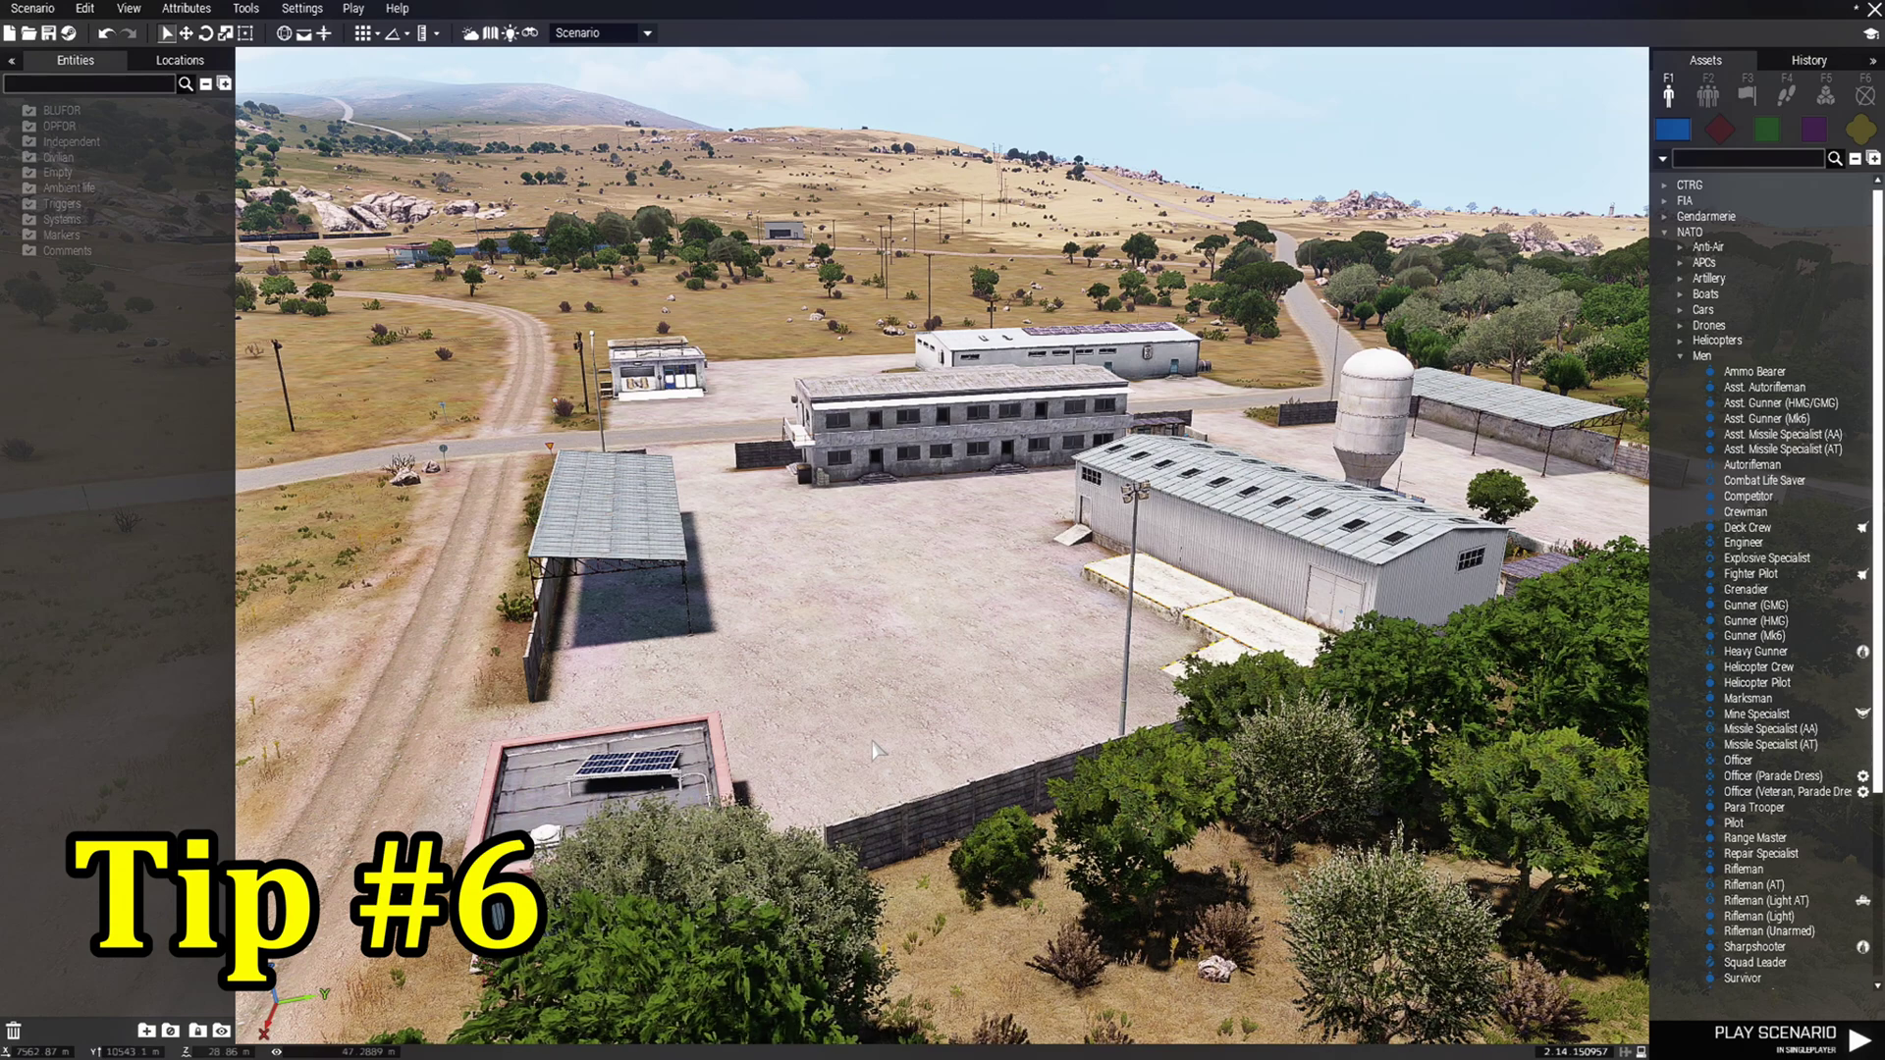
# Place a NATO Grenadier, Helicopter Pilot and Mine Specialist in a row in the open yard facing the two-storey building
pyautogui.scroll(3, 873, 742)
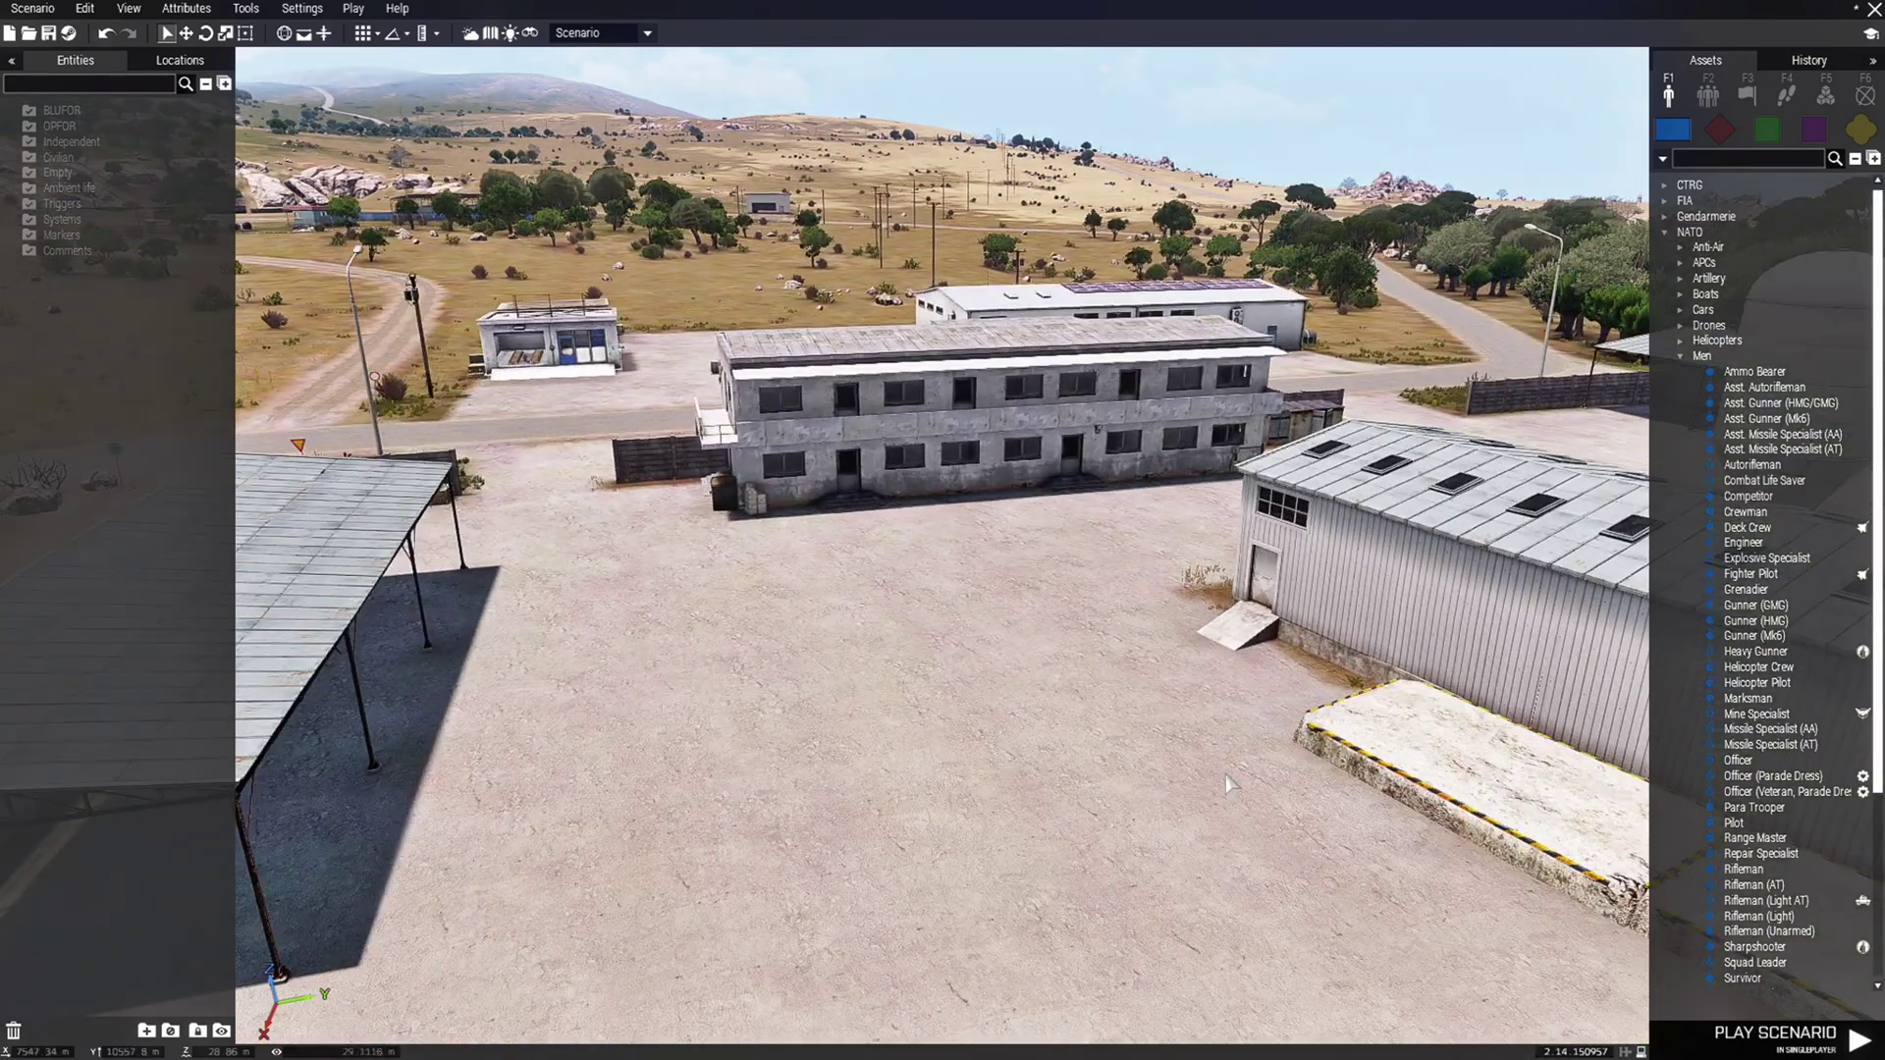
pyautogui.click(1746, 589)
pyautogui.click(828, 798)
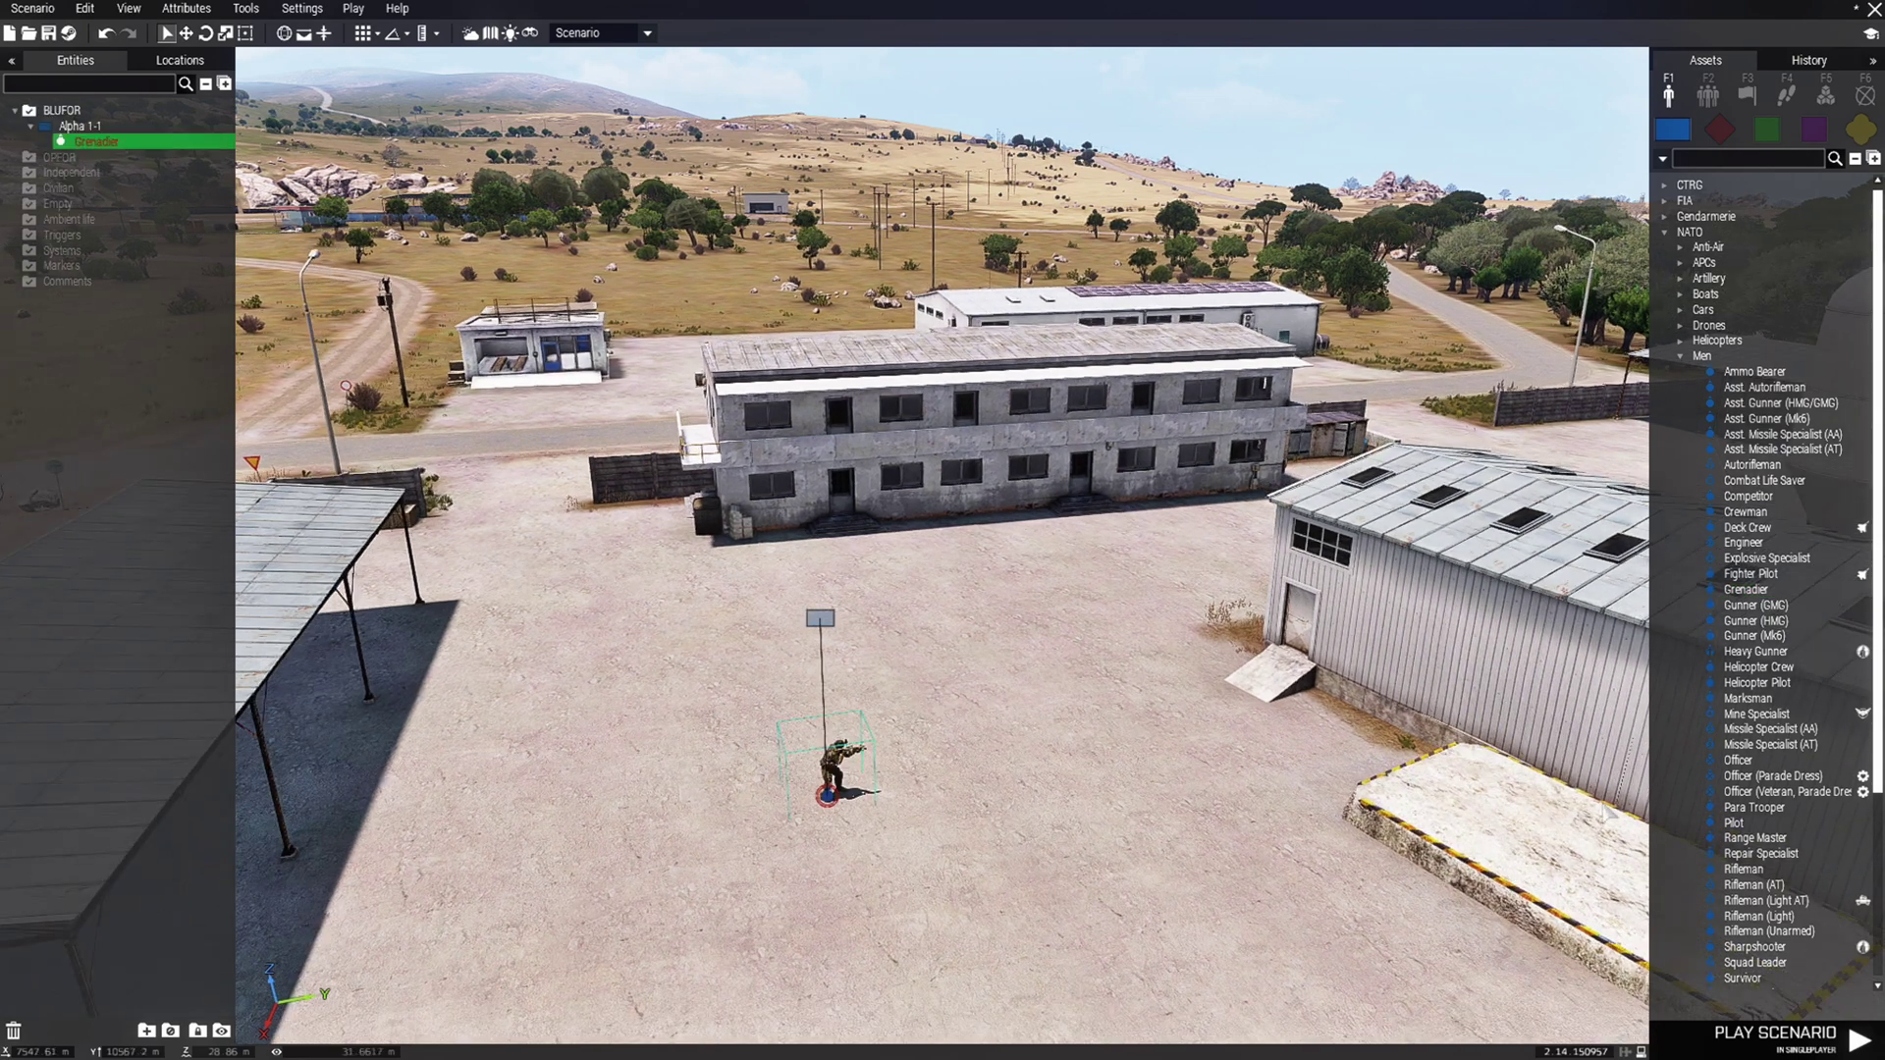
pyautogui.click(1757, 682)
pyautogui.click(939, 795)
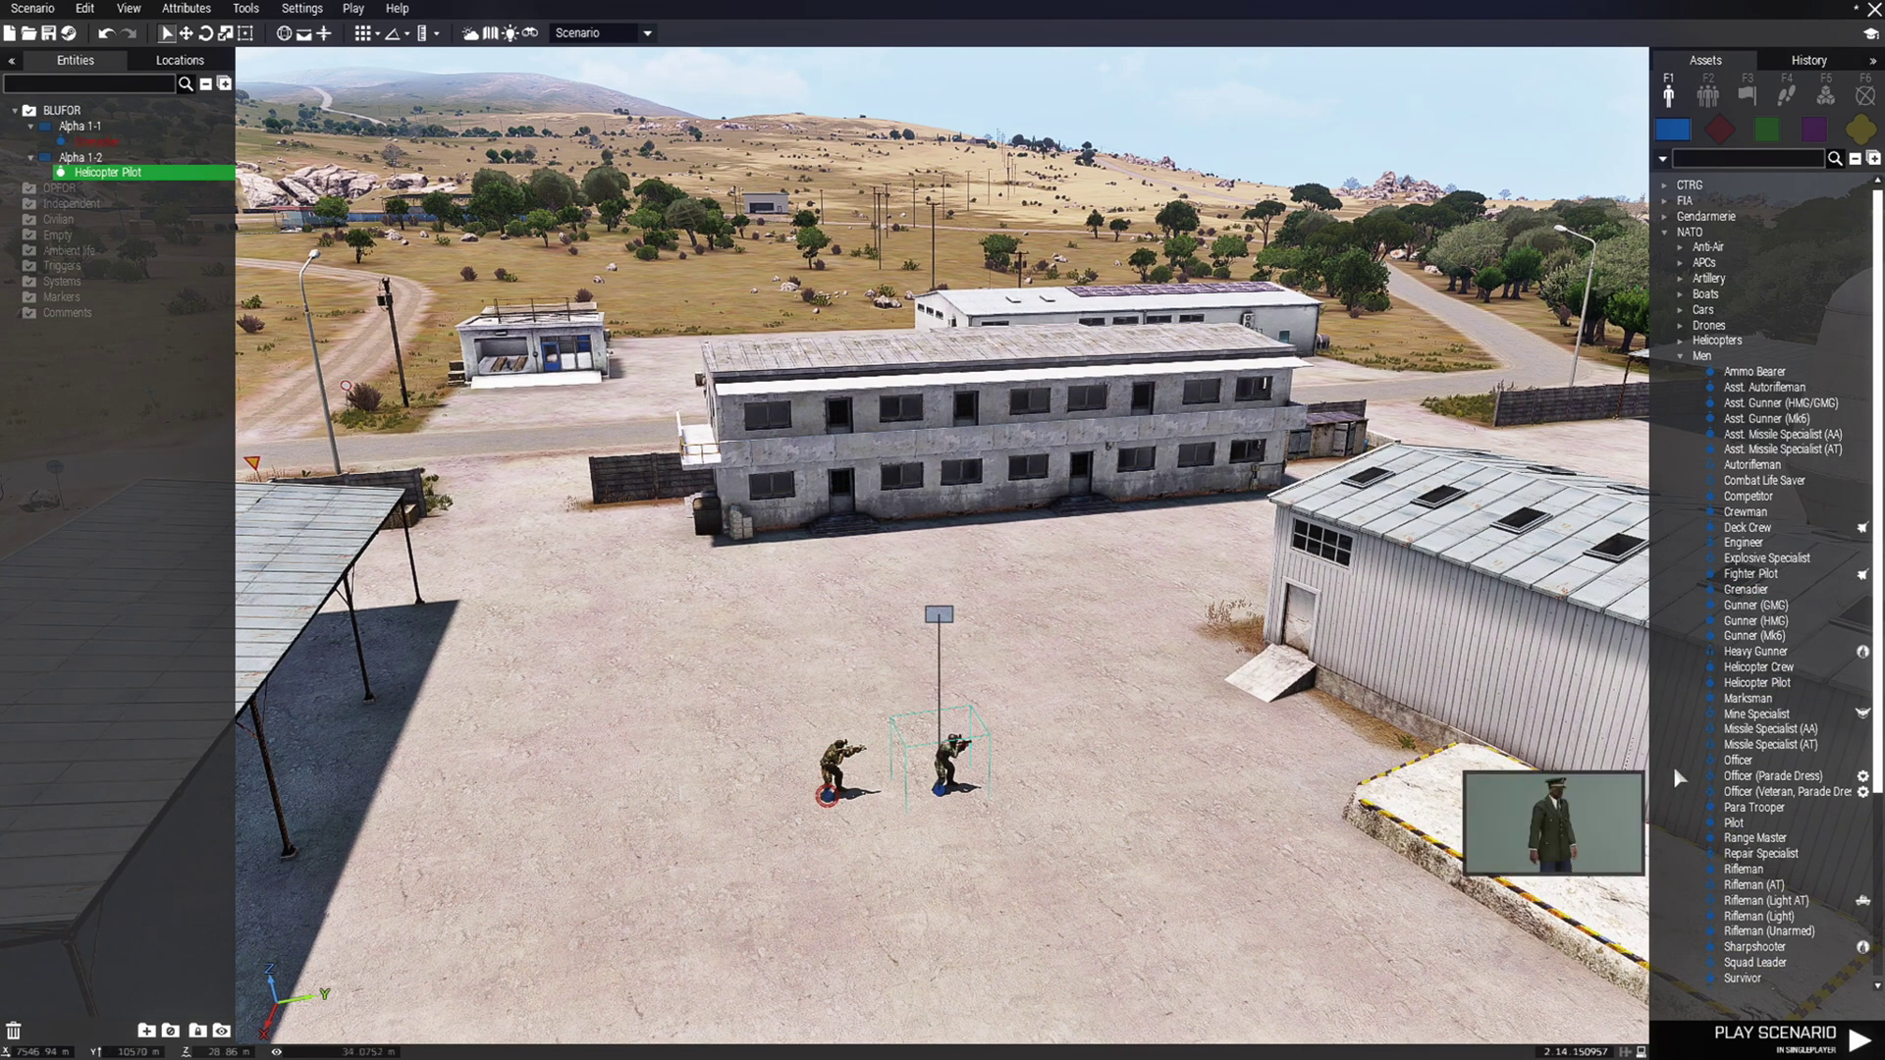
pyautogui.click(1756, 714)
pyautogui.click(1043, 787)
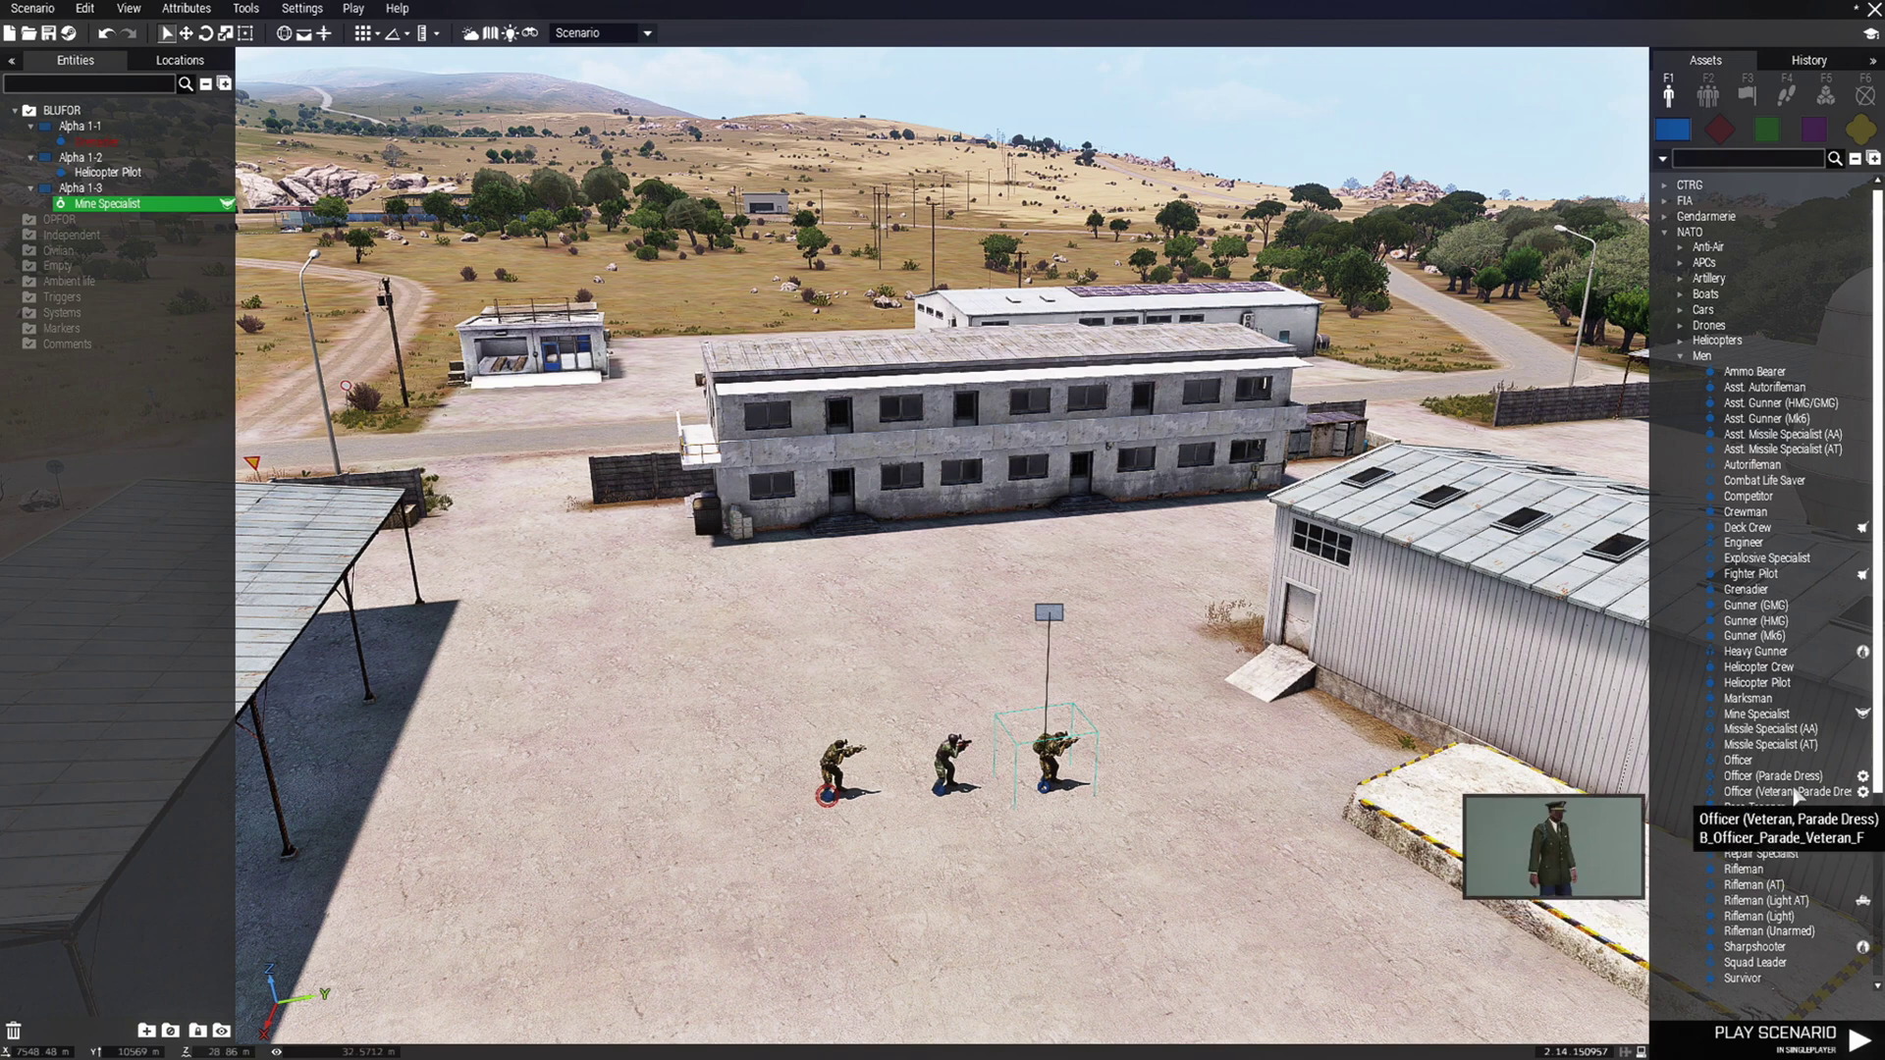
# Add a second row in front of the first with a Missile Specialist (AT), Missile Specialist (AA) and Repair Specialist
pyautogui.click(1767, 744)
pyautogui.click(824, 868)
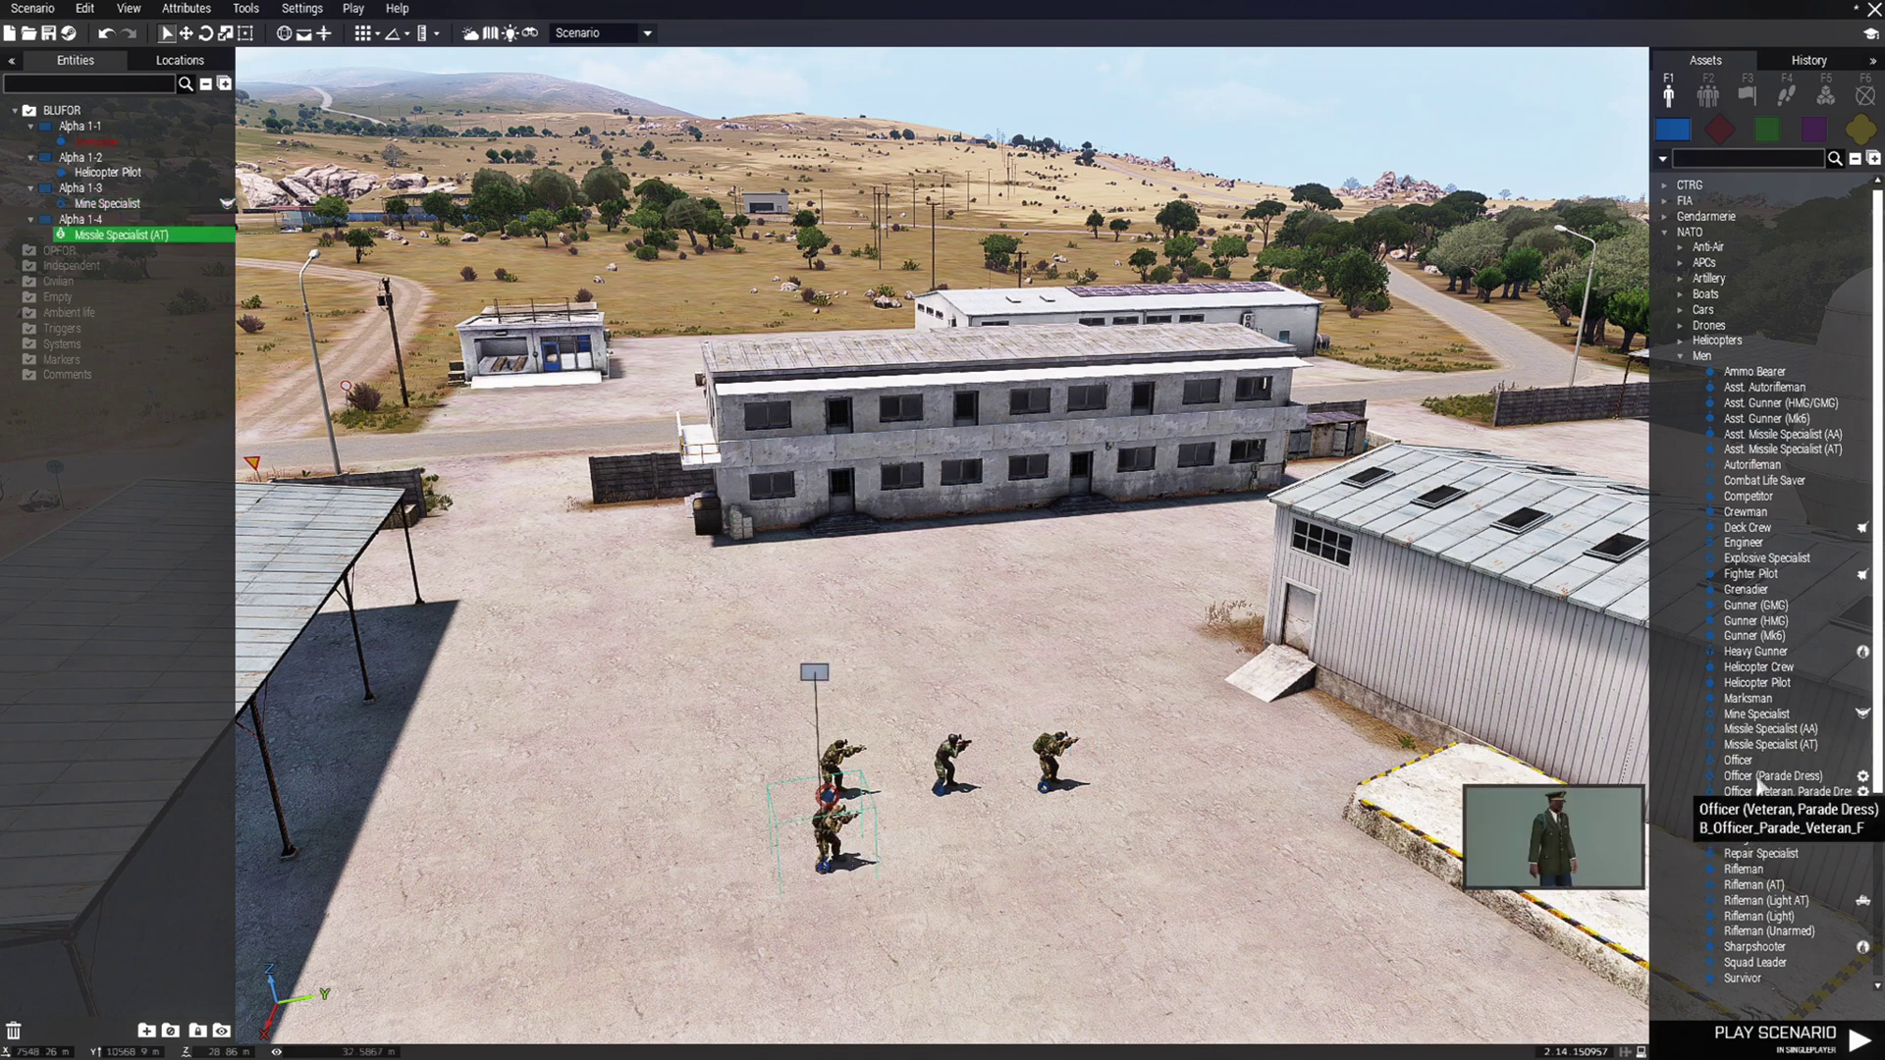
pyautogui.click(1767, 729)
pyautogui.click(940, 854)
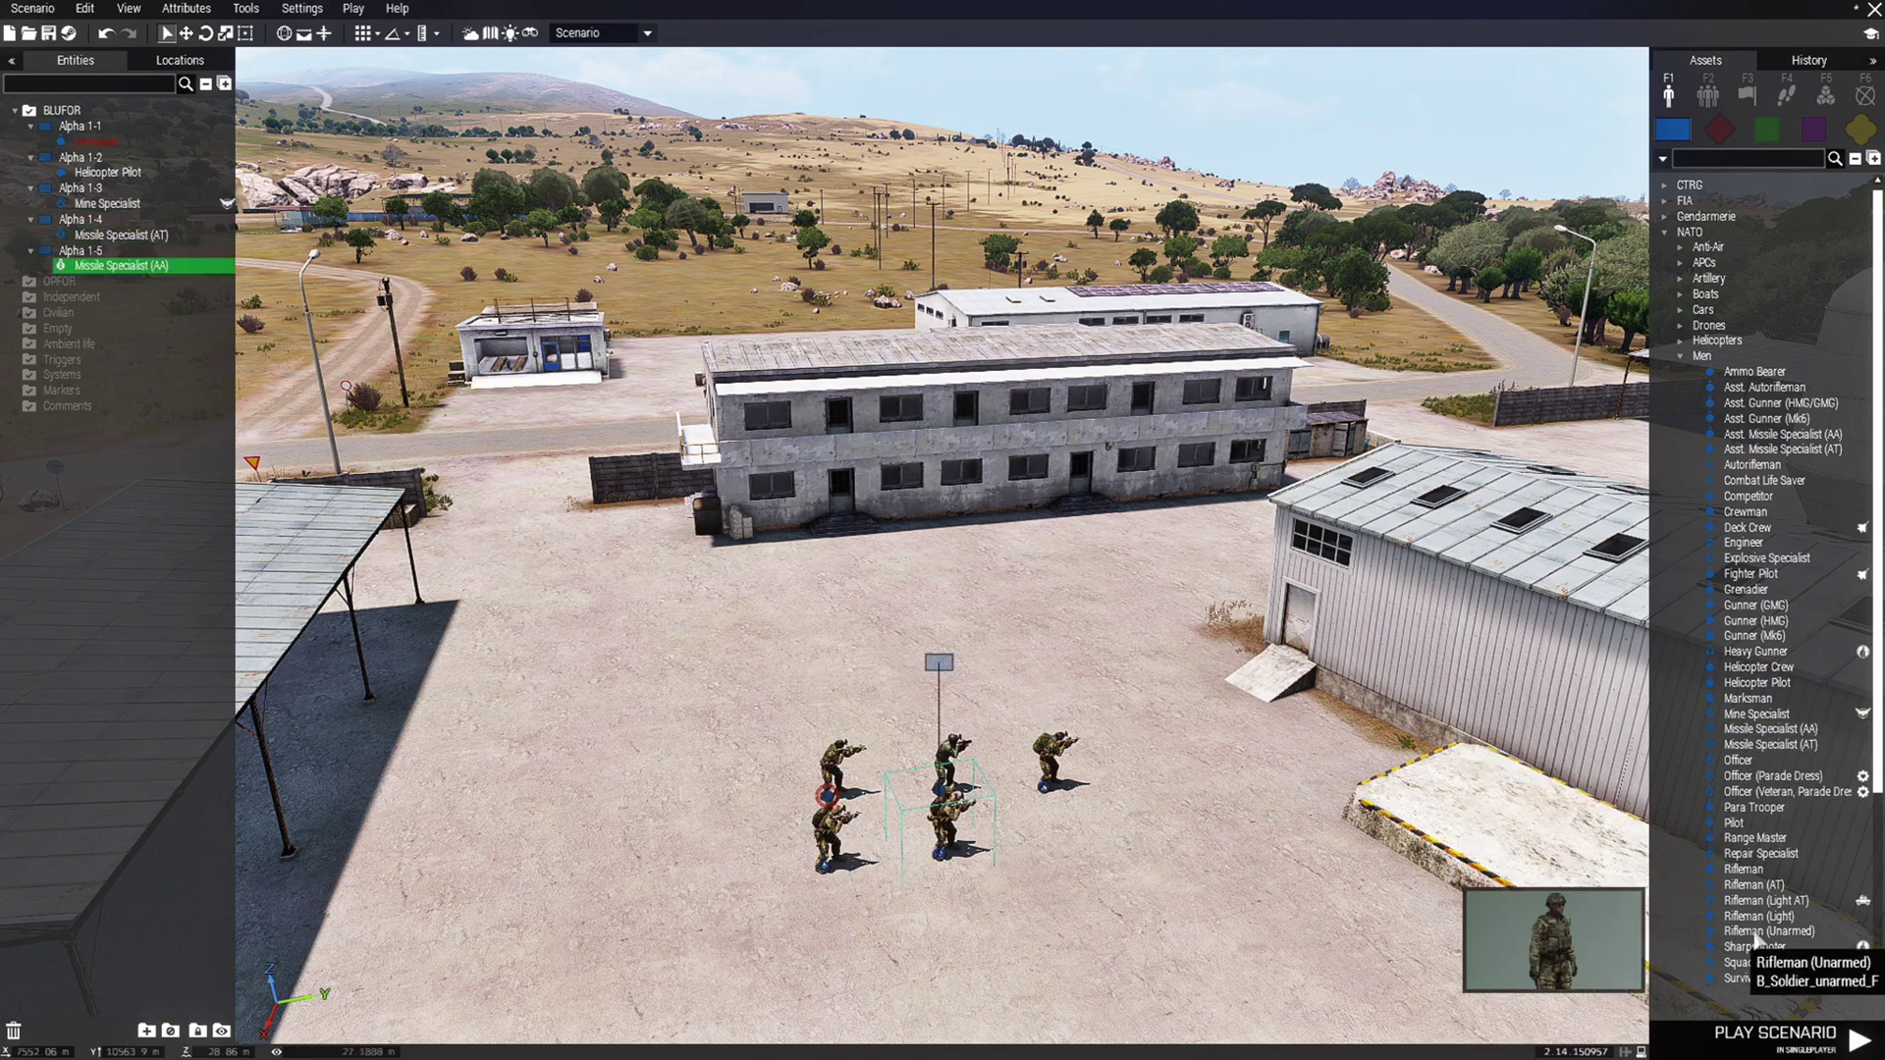
pyautogui.click(1760, 853)
pyautogui.click(1063, 846)
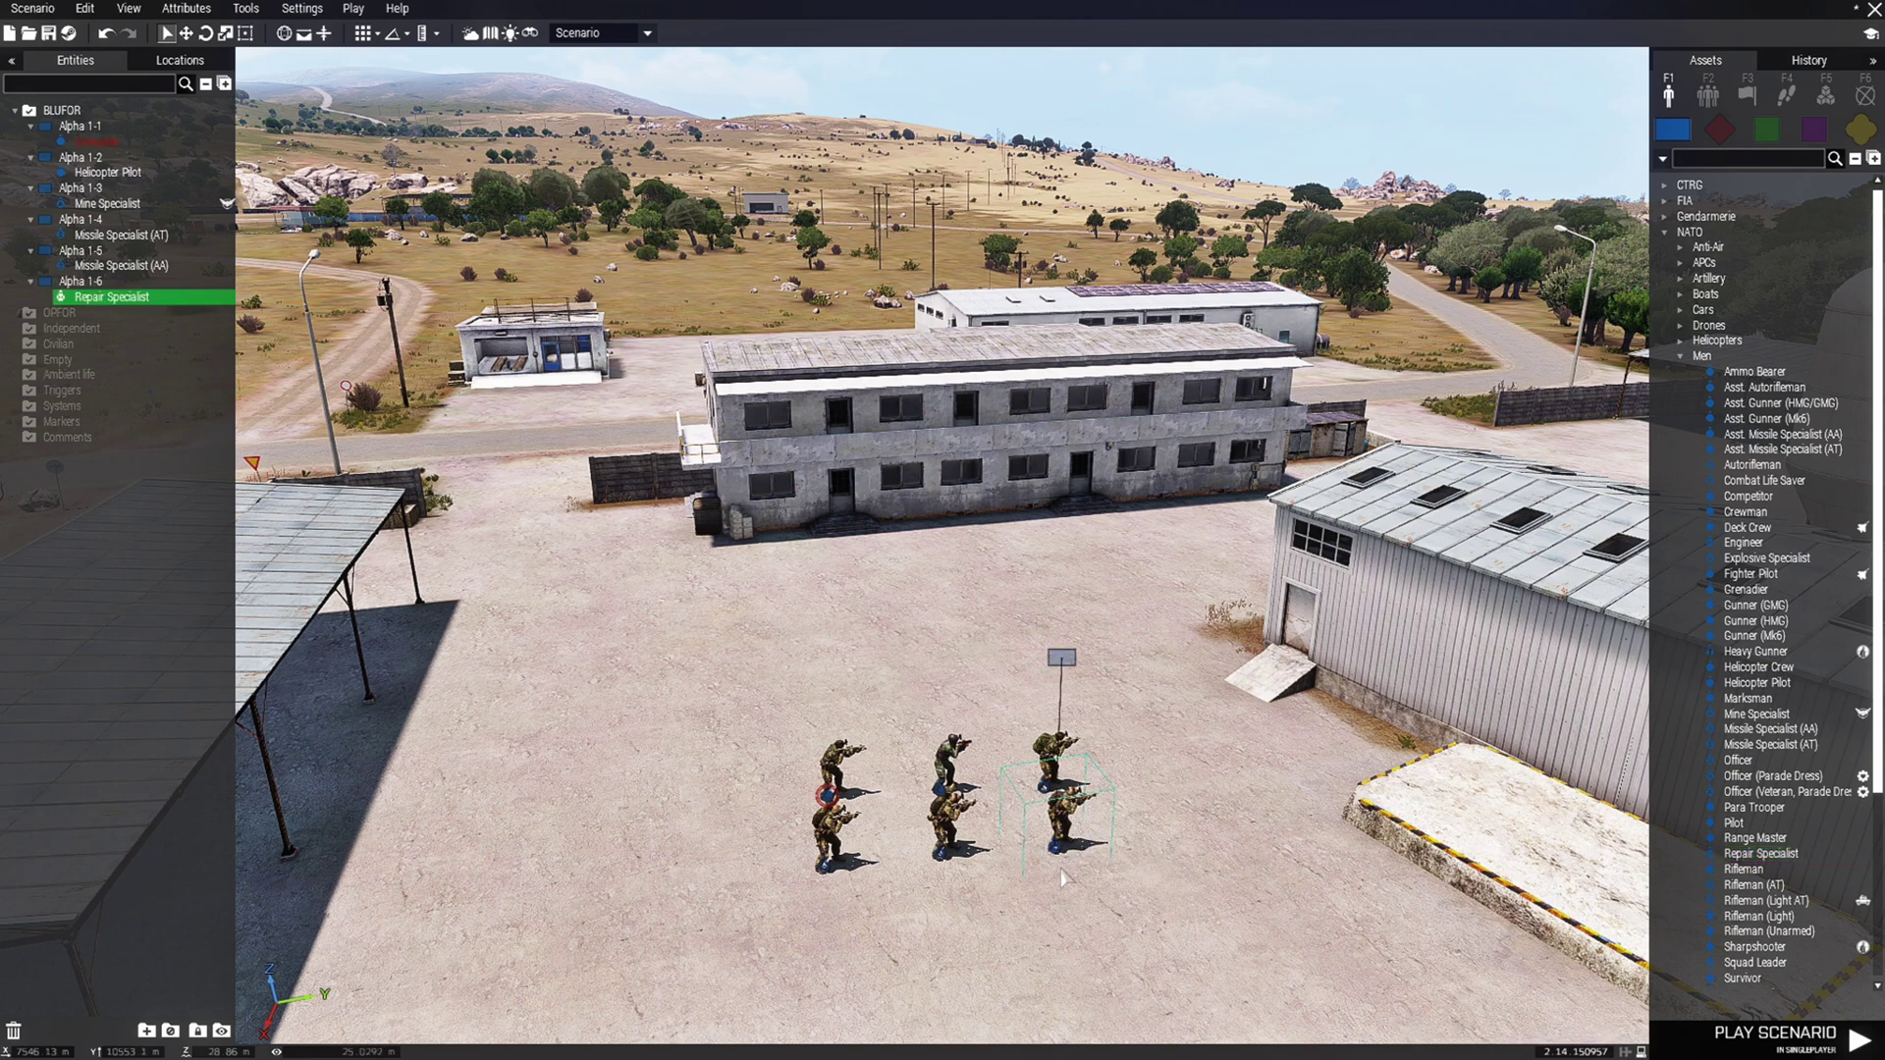
# Make the Repair Specialist, Missile Specialist (AA) and Missile Specialist (AT) playable one at a time, then deselect them
pyautogui.scroll(3, 1064, 850)
pyautogui.moveTo(1126, 973); pyautogui.dragTo(1011, 938, button='right')
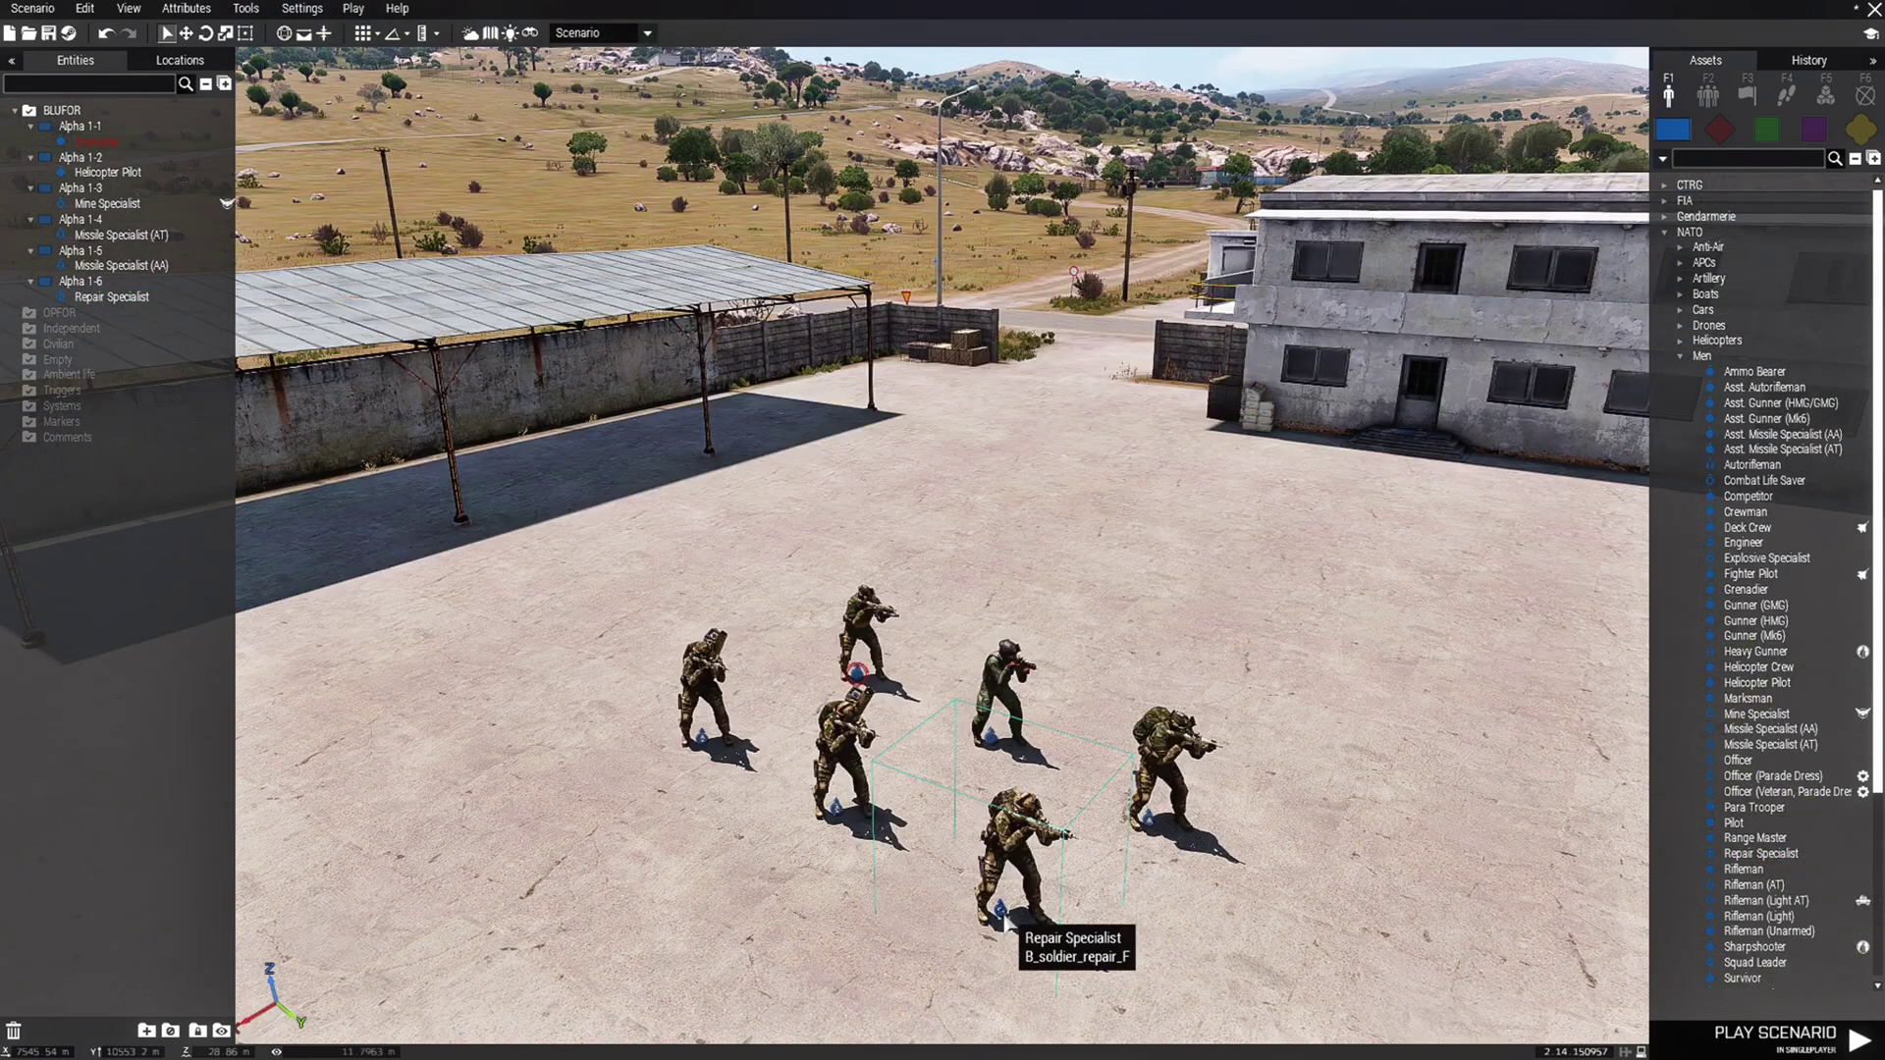
pyautogui.doubleClick(1016, 844)
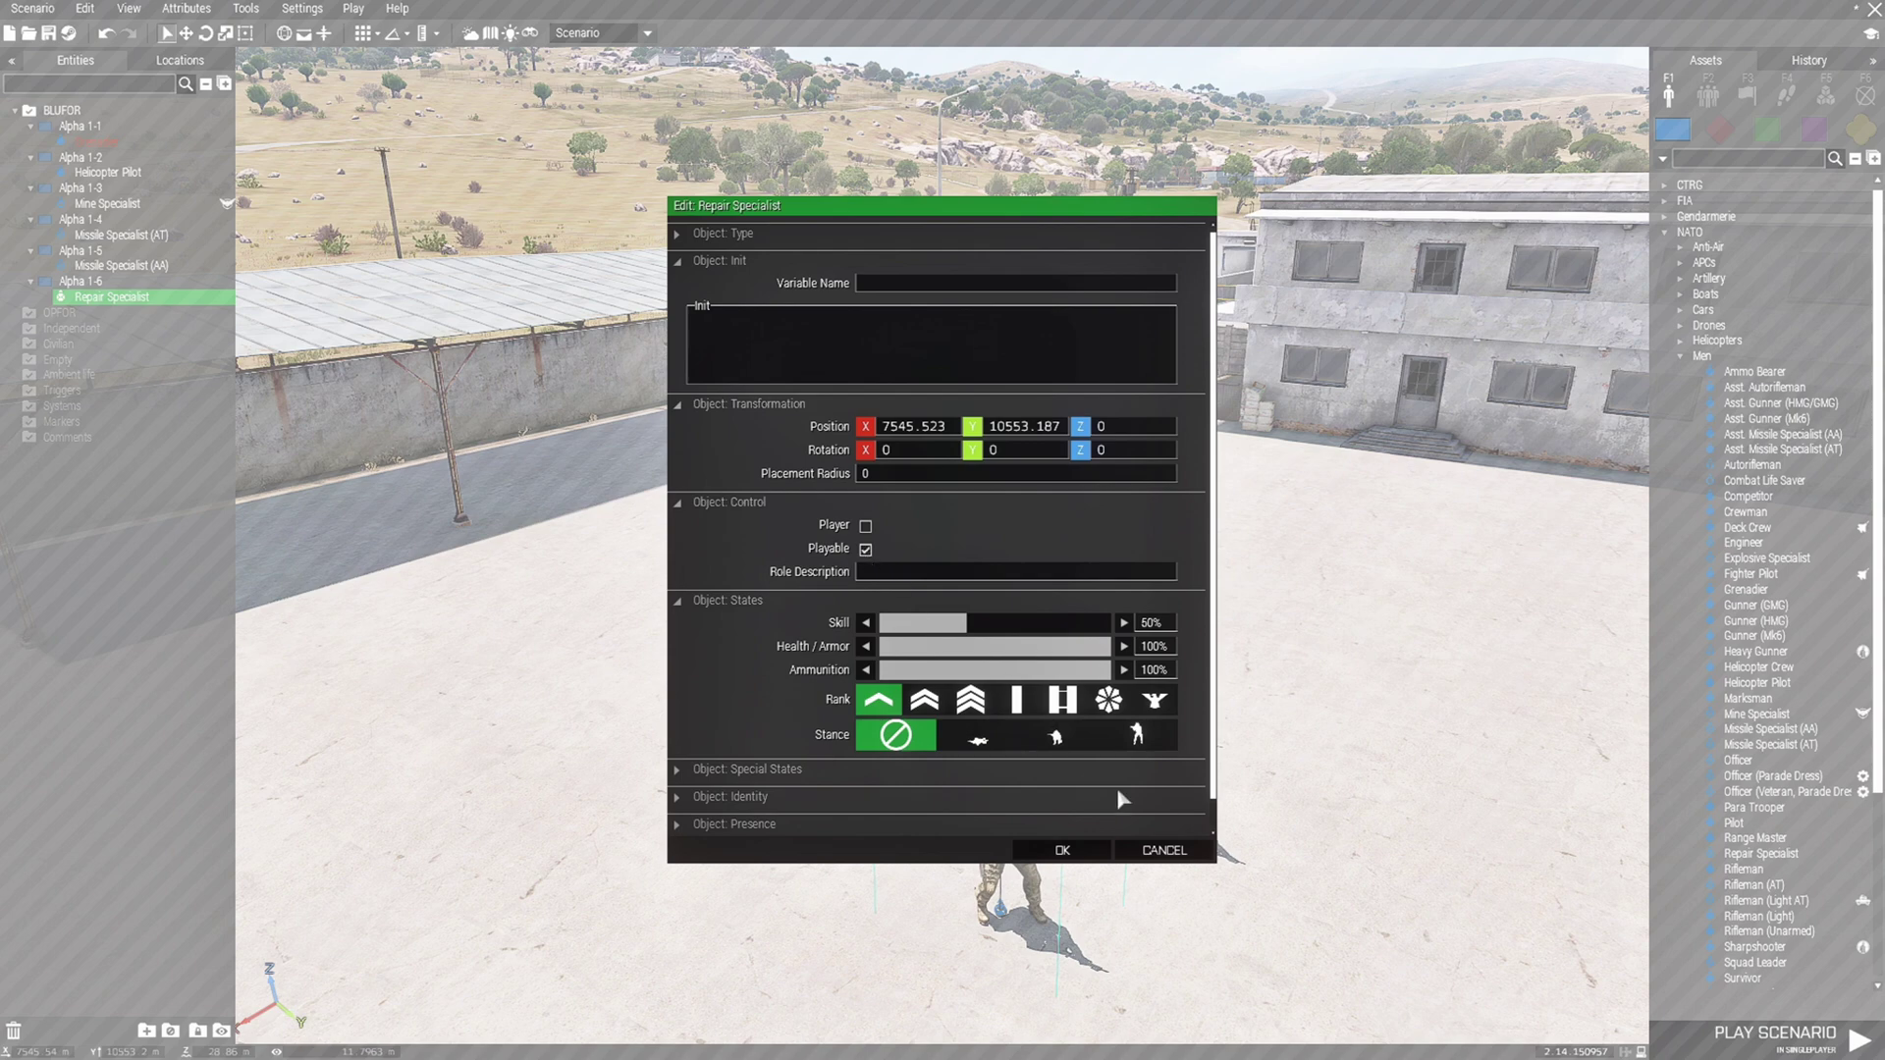
pyautogui.click(1075, 859)
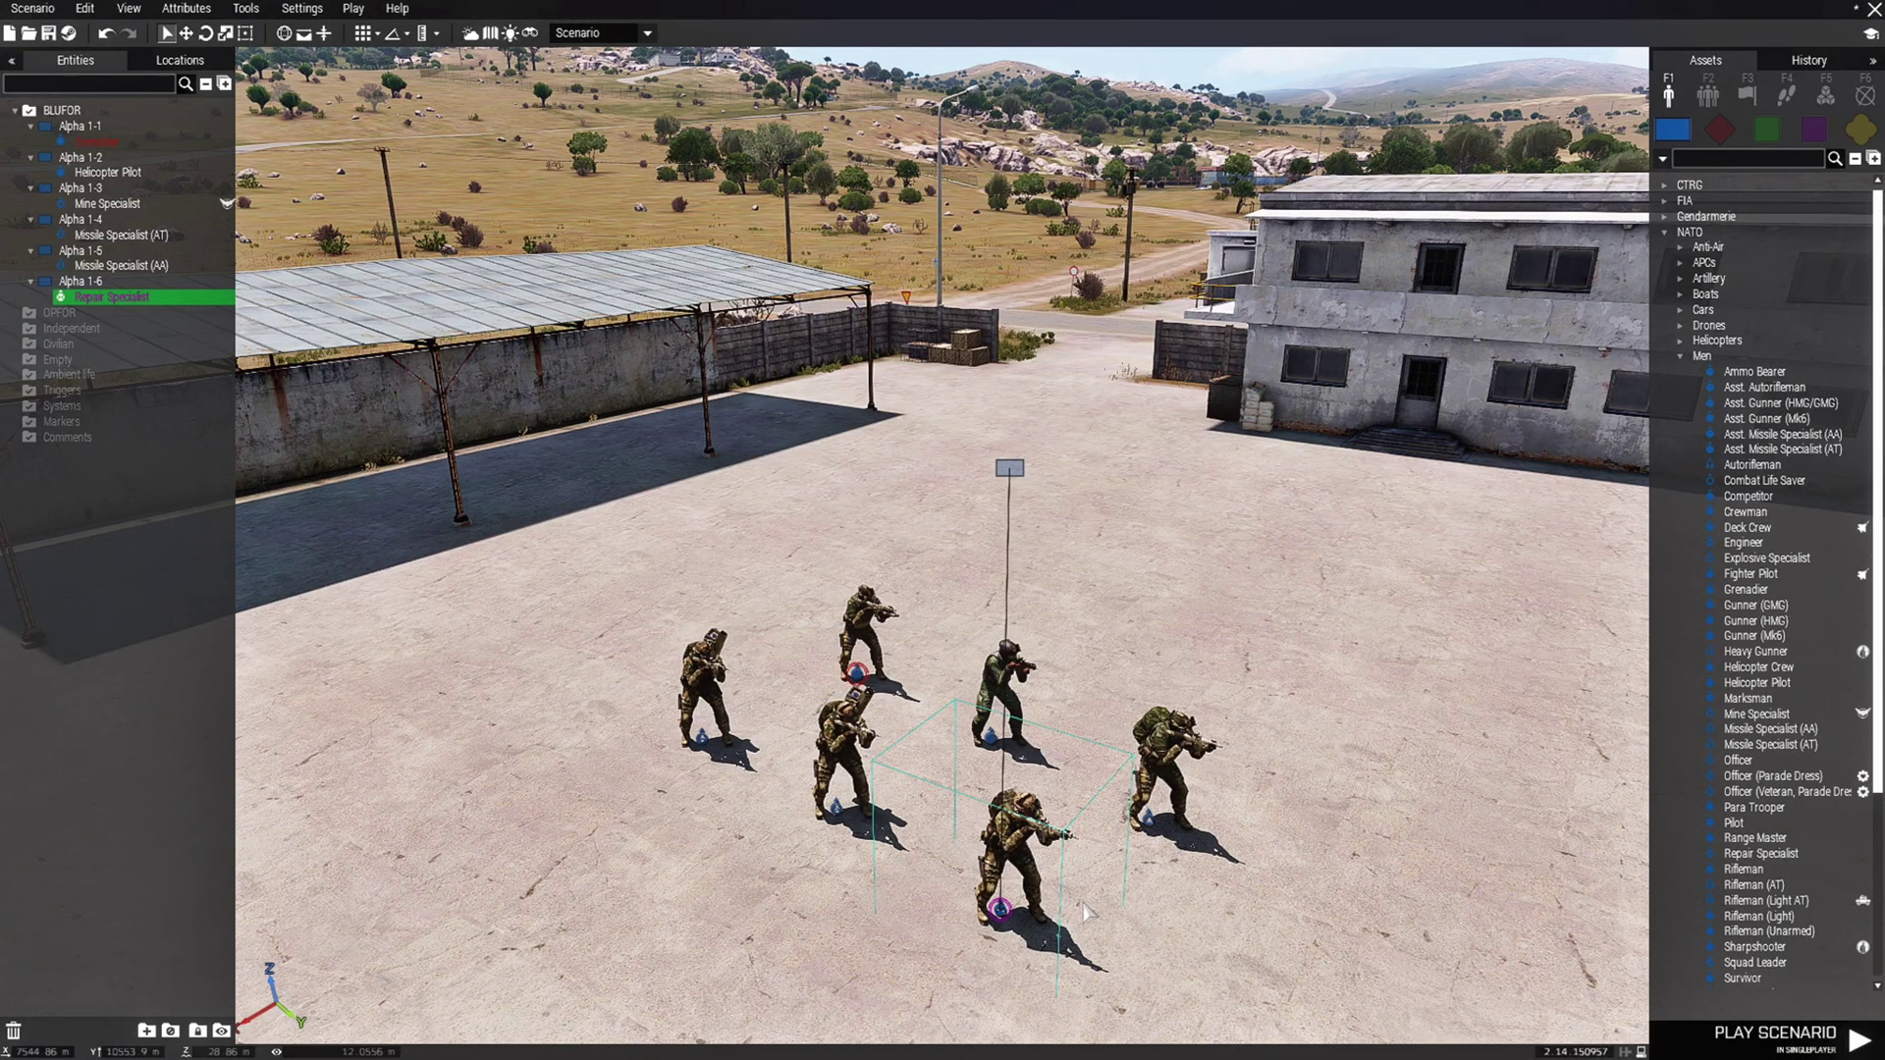
pyautogui.doubleClick(830, 823)
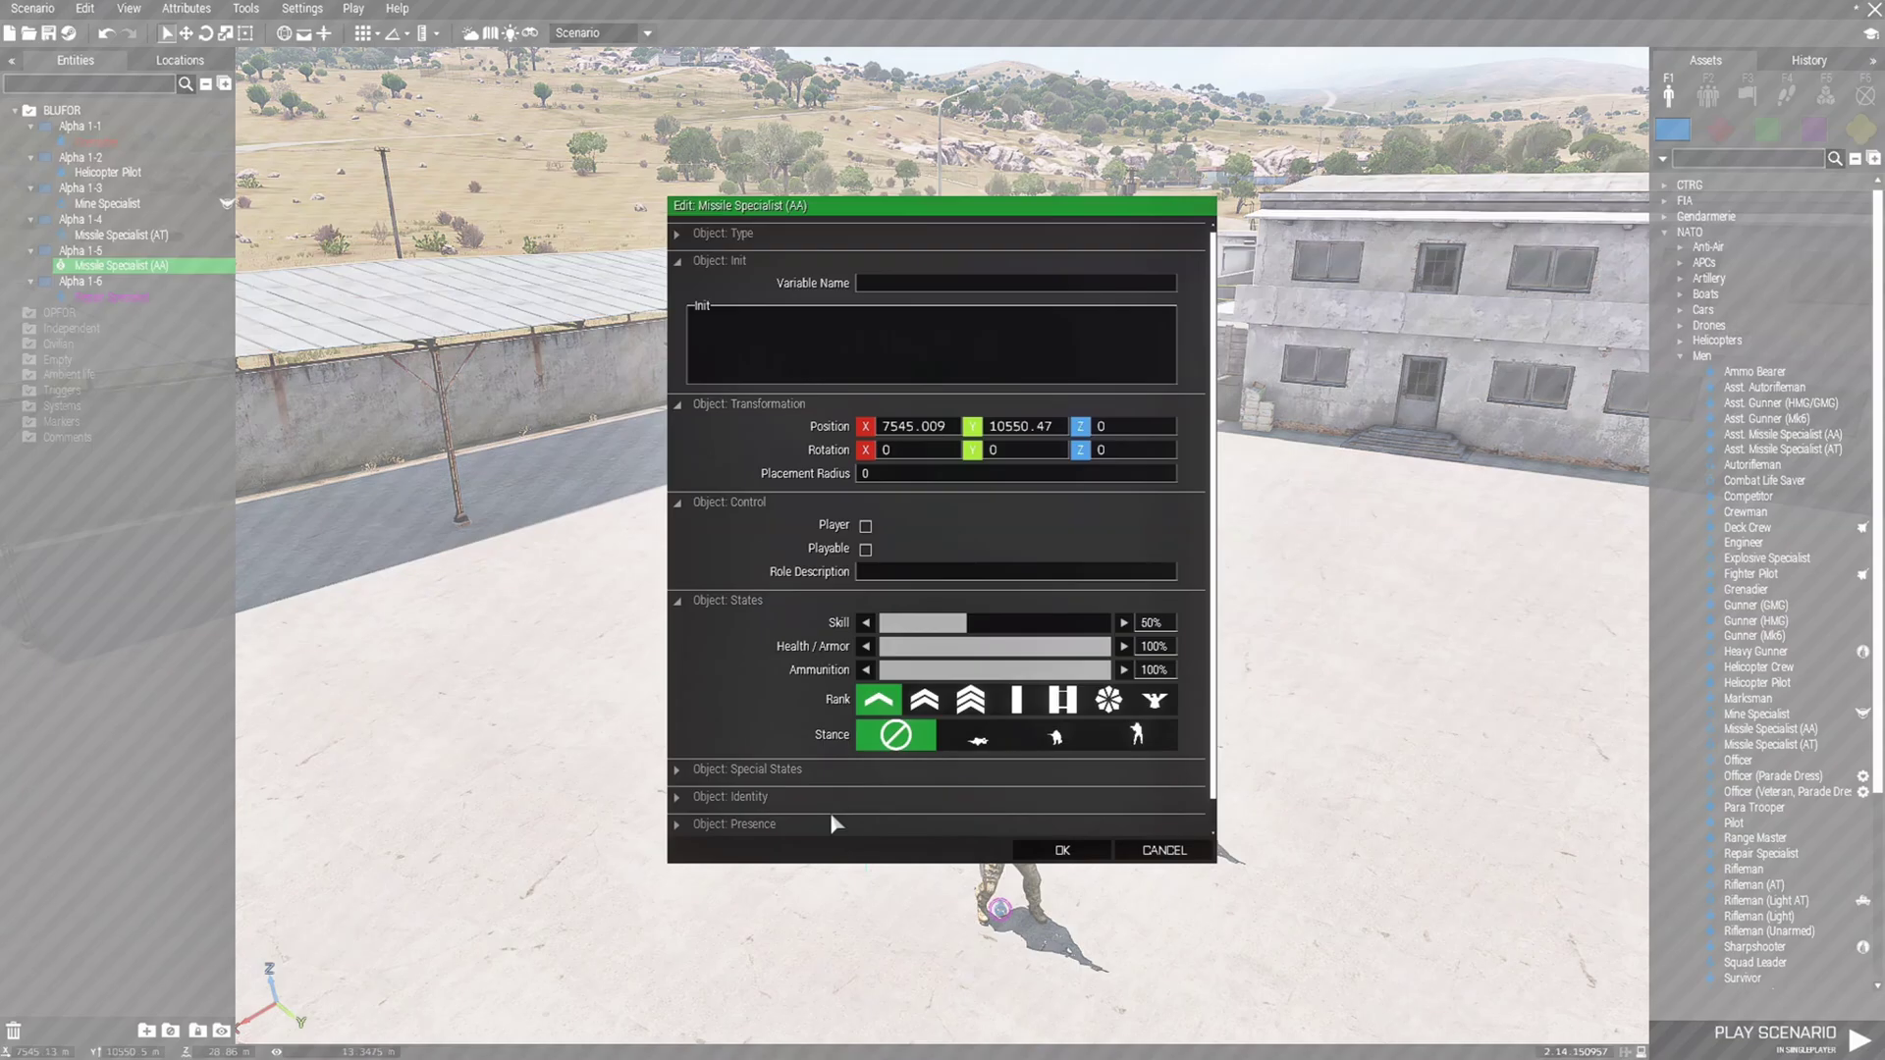
pyautogui.click(1065, 850)
pyautogui.scroll(4, 707, 887)
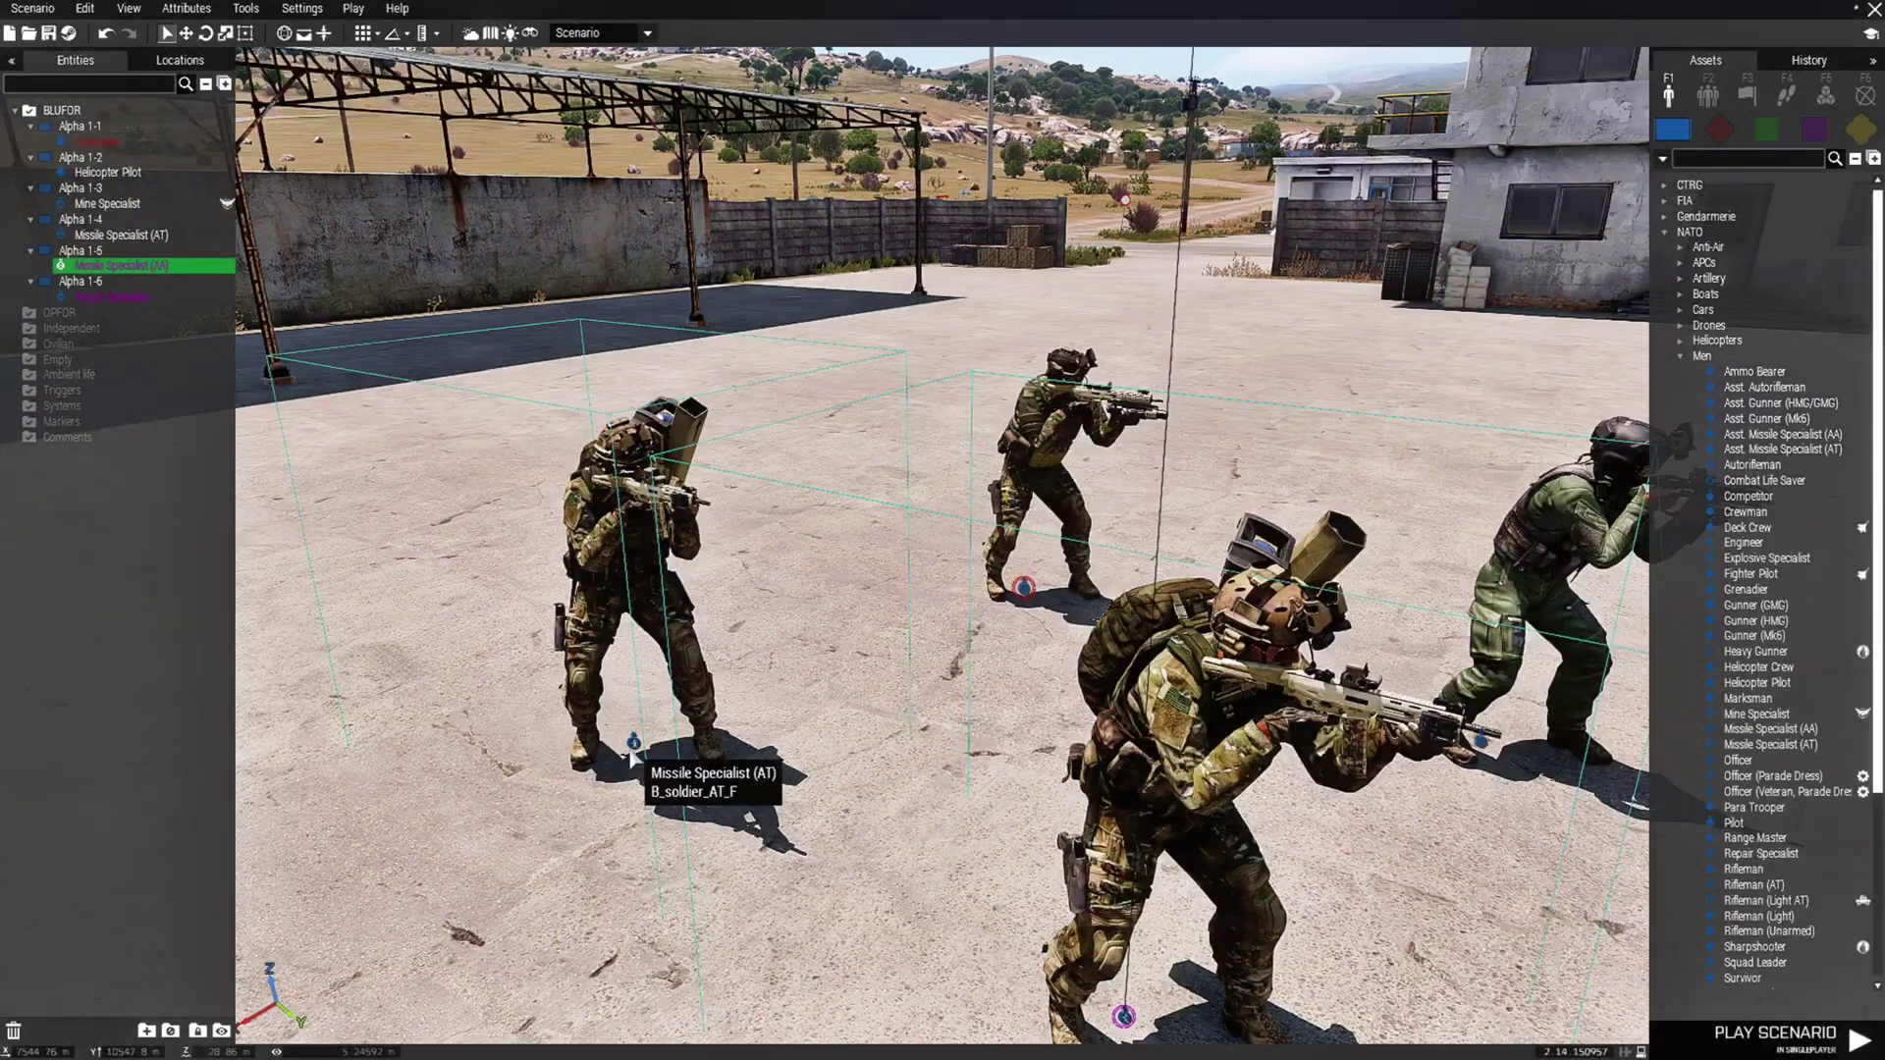
pyautogui.doubleClick(632, 755)
pyautogui.click(1062, 850)
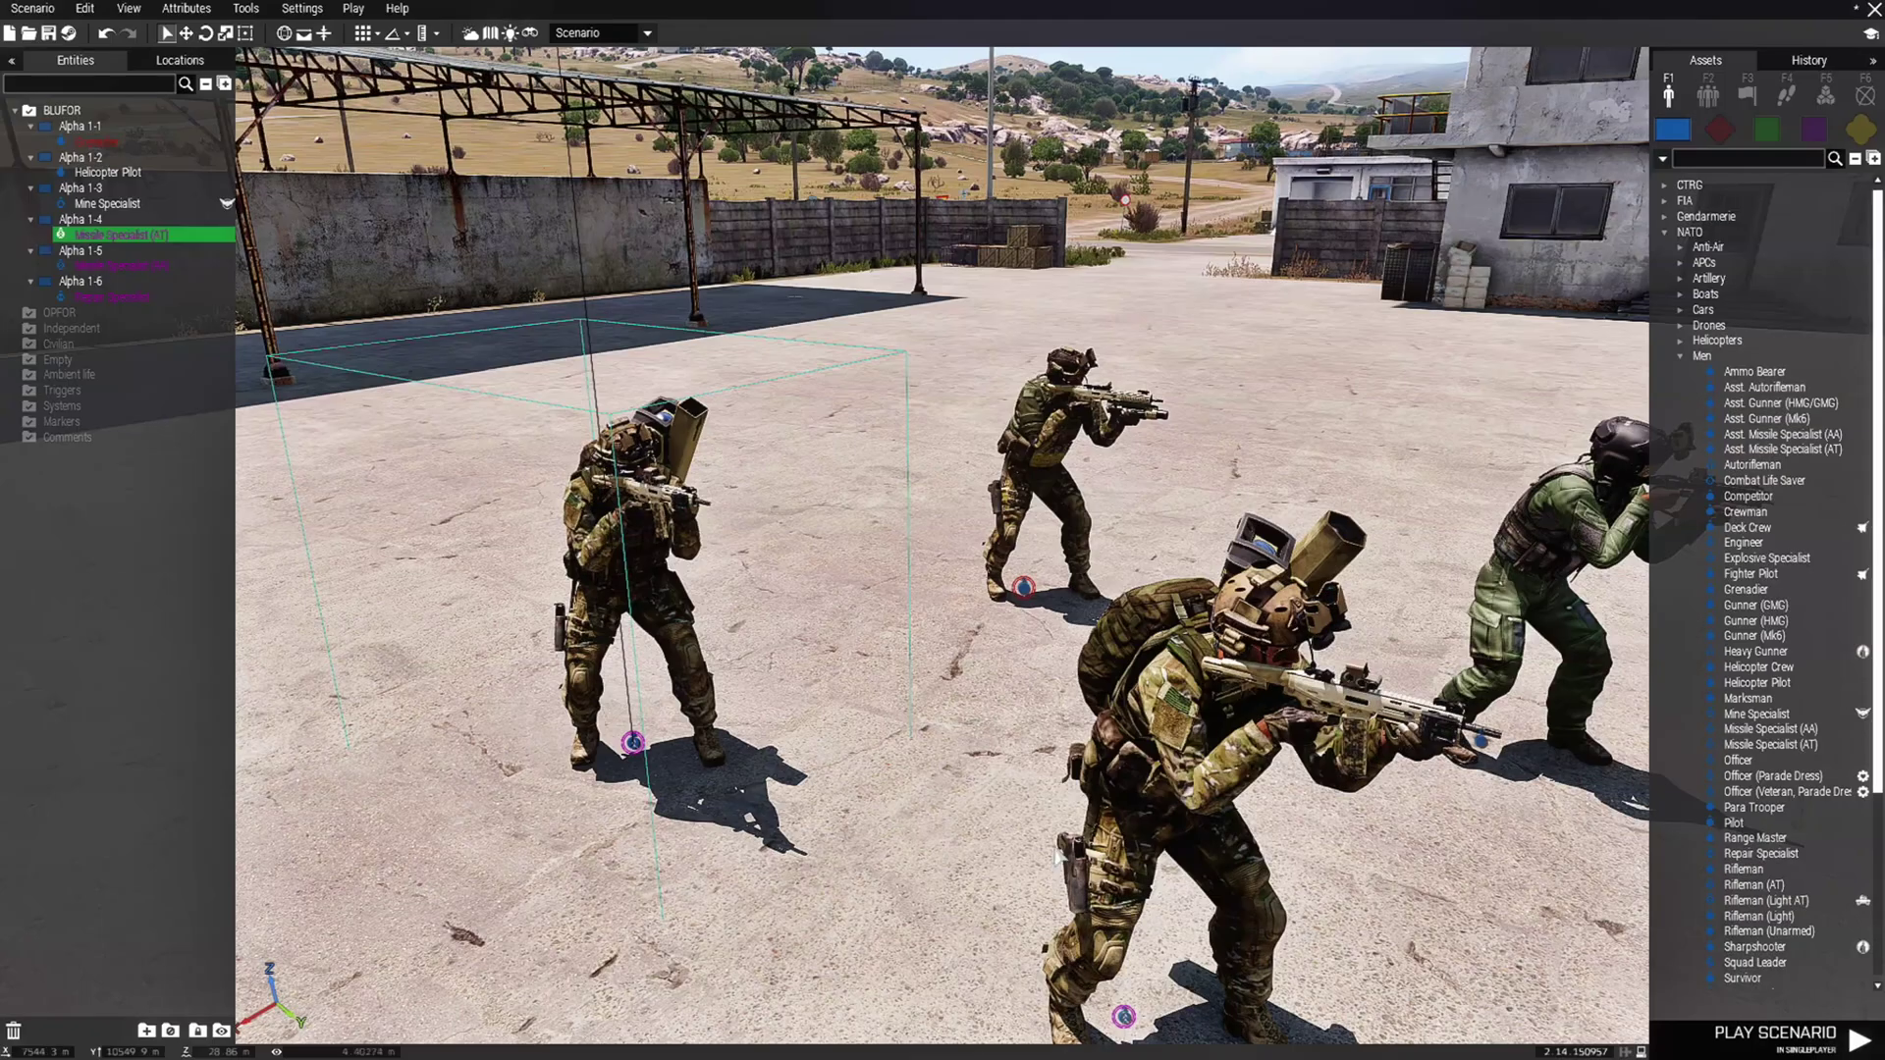
pyautogui.scroll(-5, 1153, 876)
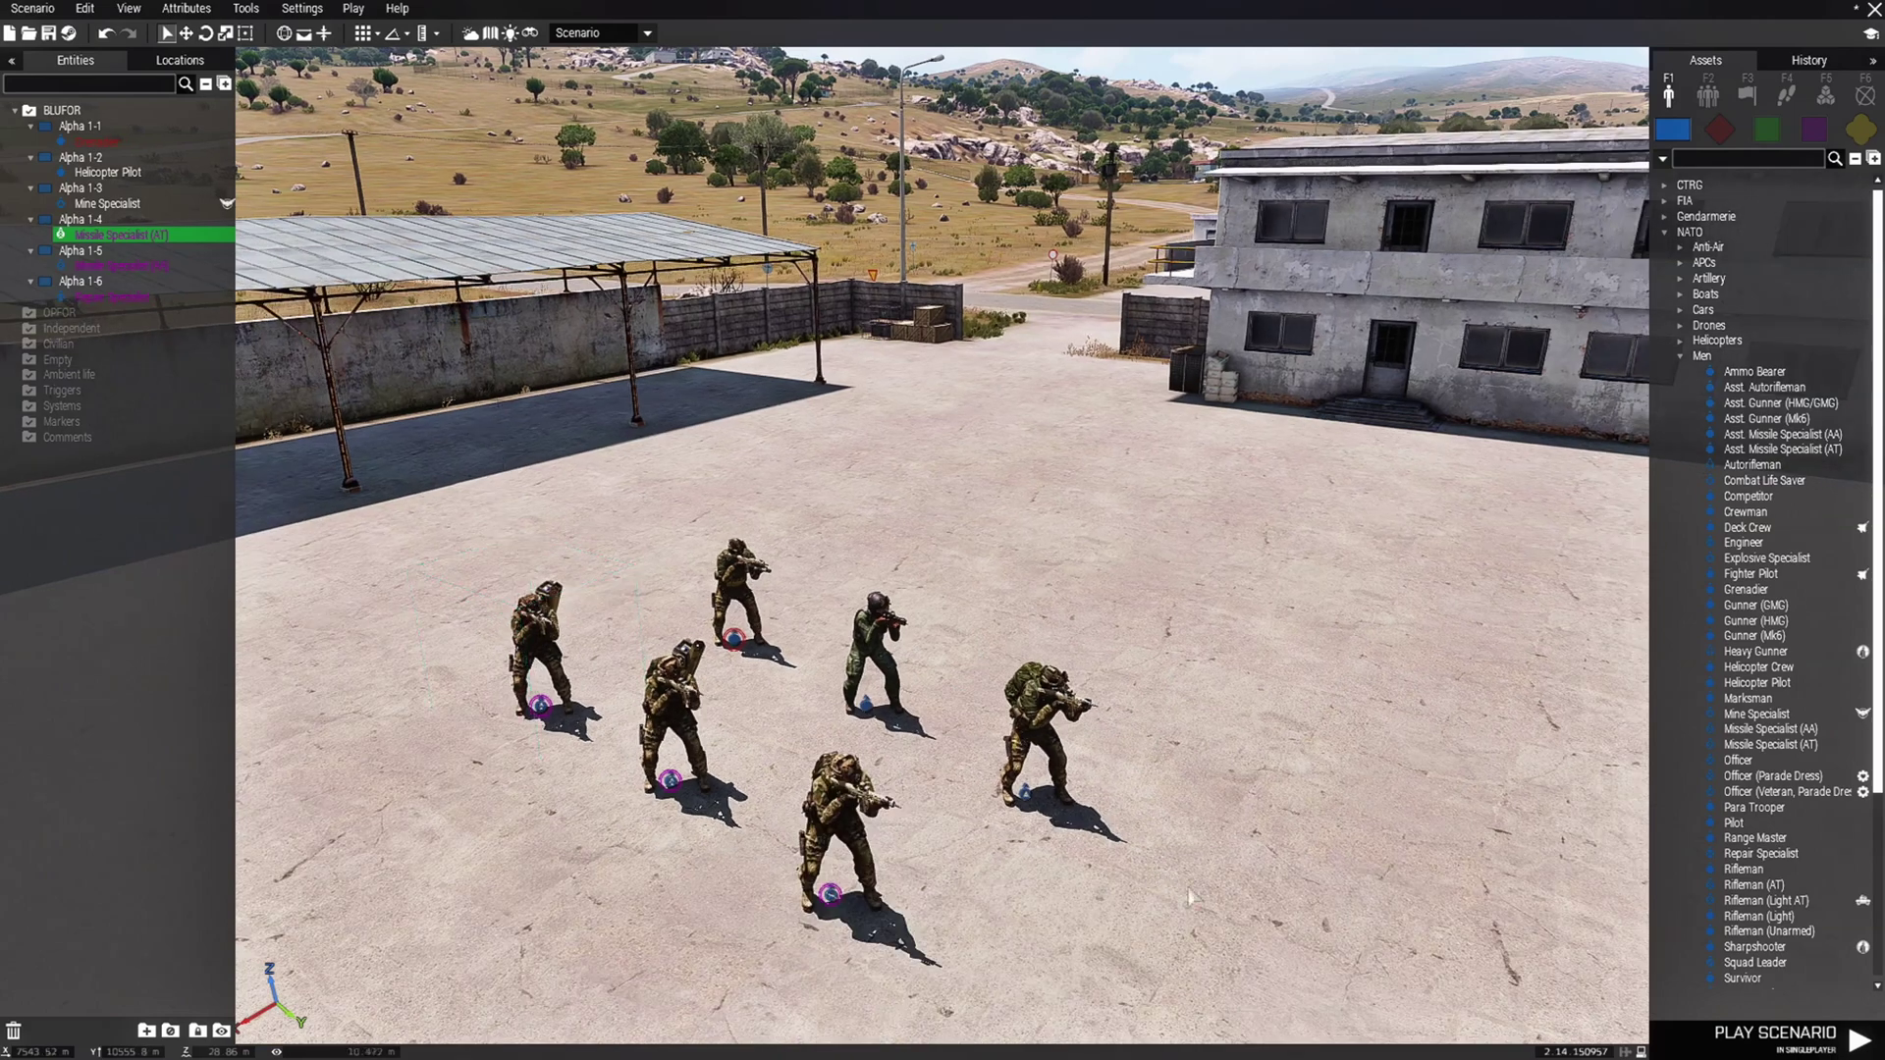
pyautogui.click(1188, 896)
# Select all six soldiers together, enable Playable for them in their shared attributes and deselect them
pyautogui.moveTo(1188, 896); pyautogui.dragTo(1110, 885, button='right')
pyautogui.scroll(2, 1102, 933)
pyautogui.moveTo(1092, 960); pyautogui.dragTo(1003, 957, button='right')
pyautogui.press('a')
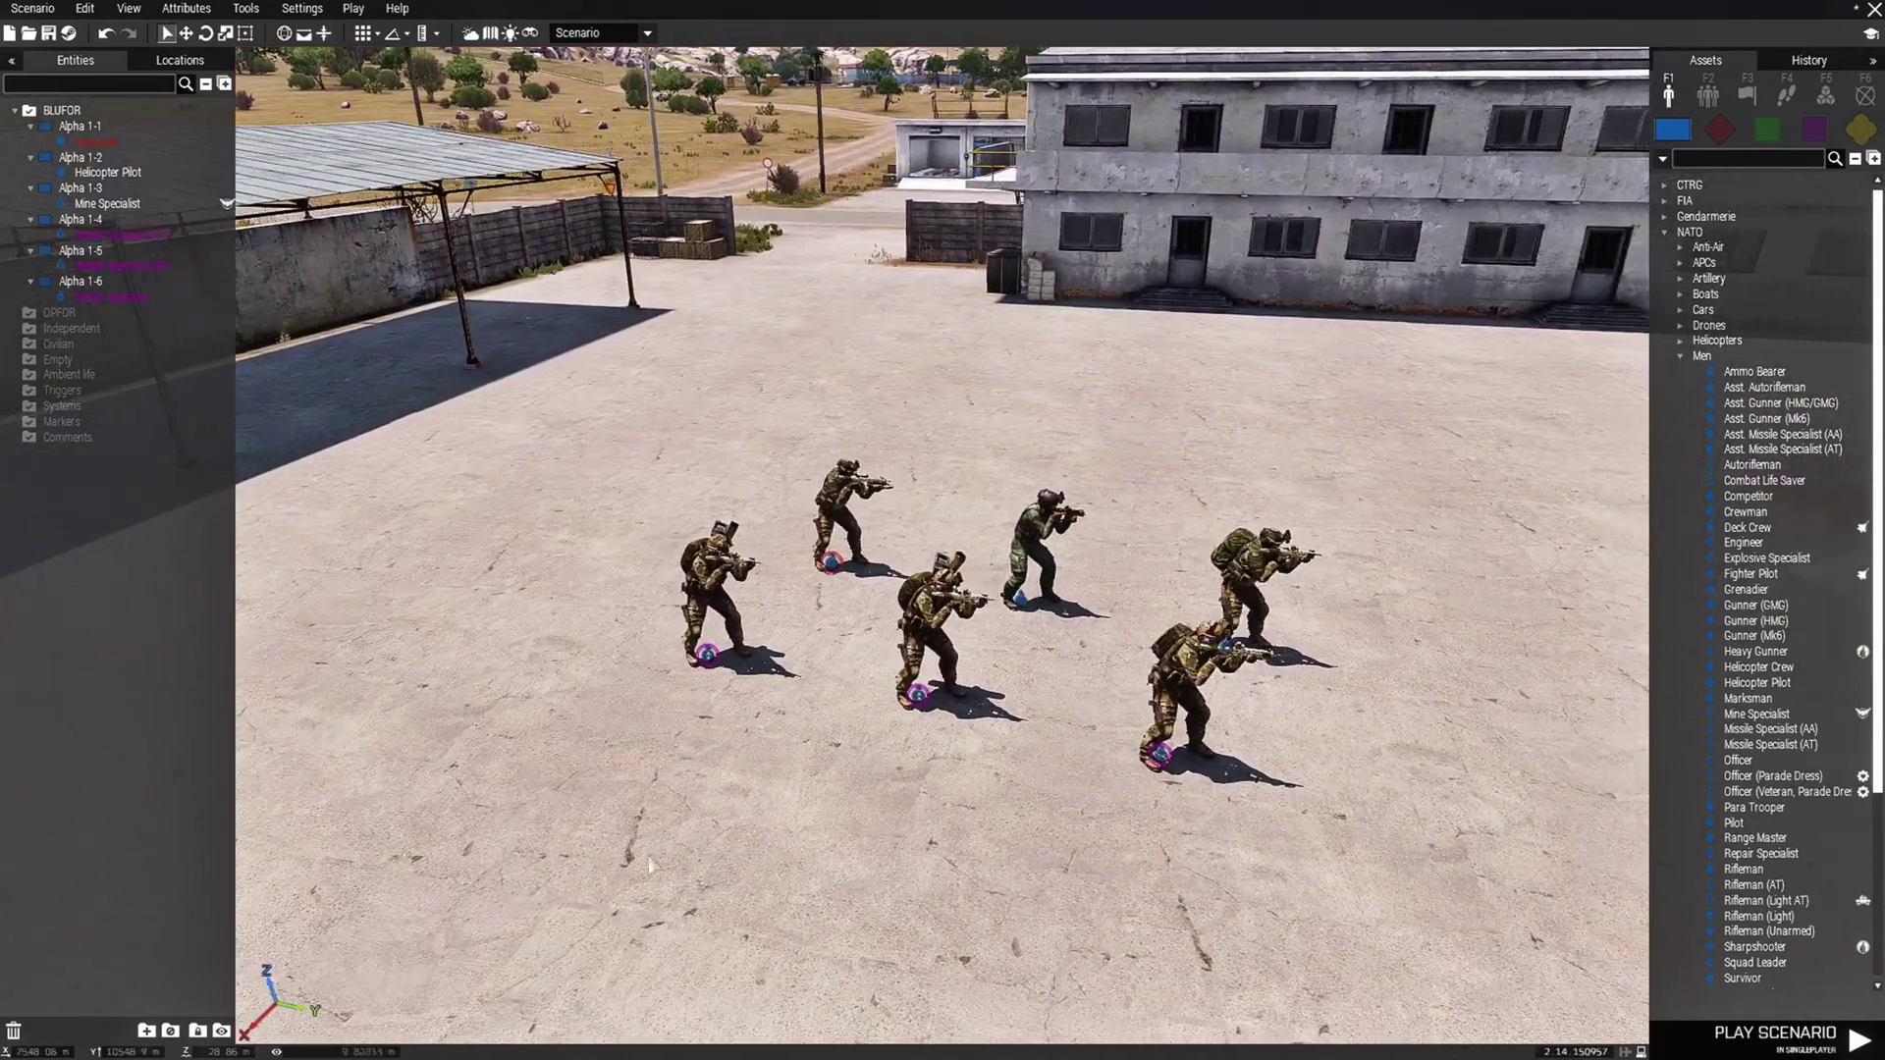
pyautogui.moveTo(734, 847); pyautogui.dragTo(1475, 424)
pyautogui.press('w')
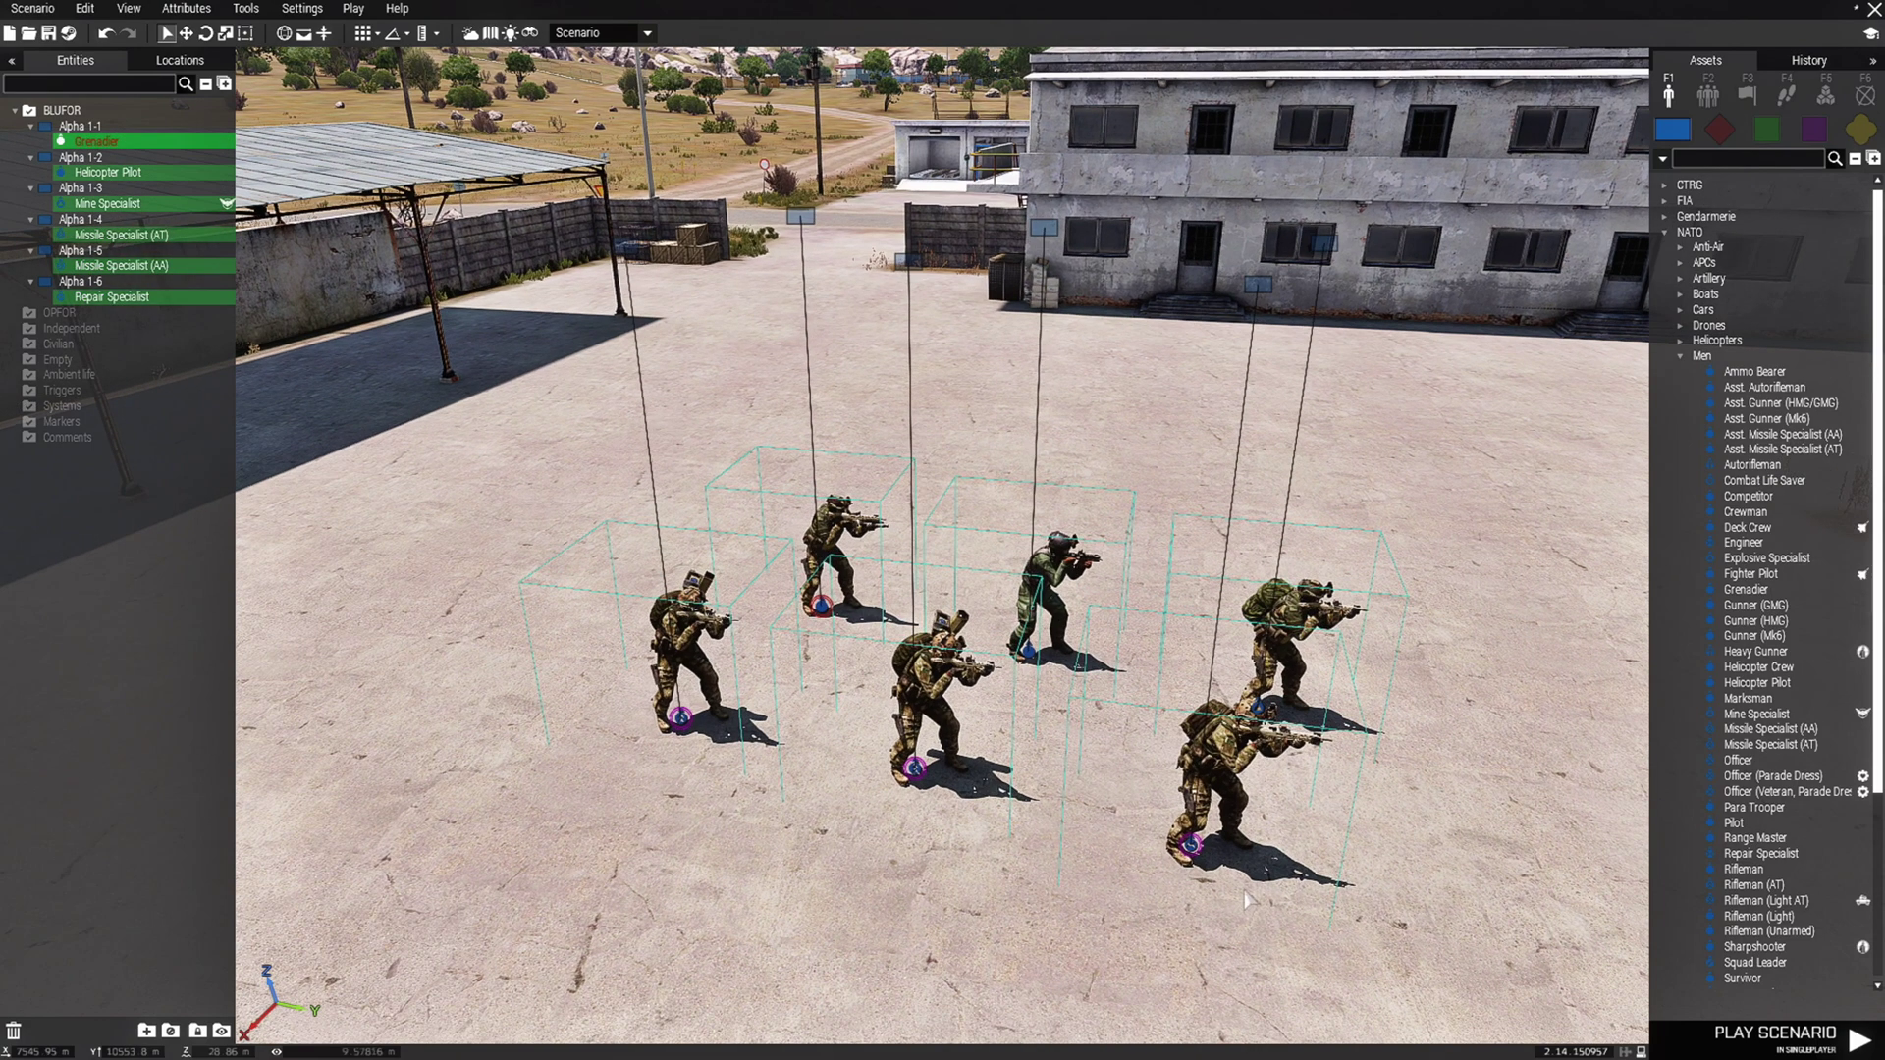
pyautogui.rightClick(1194, 855)
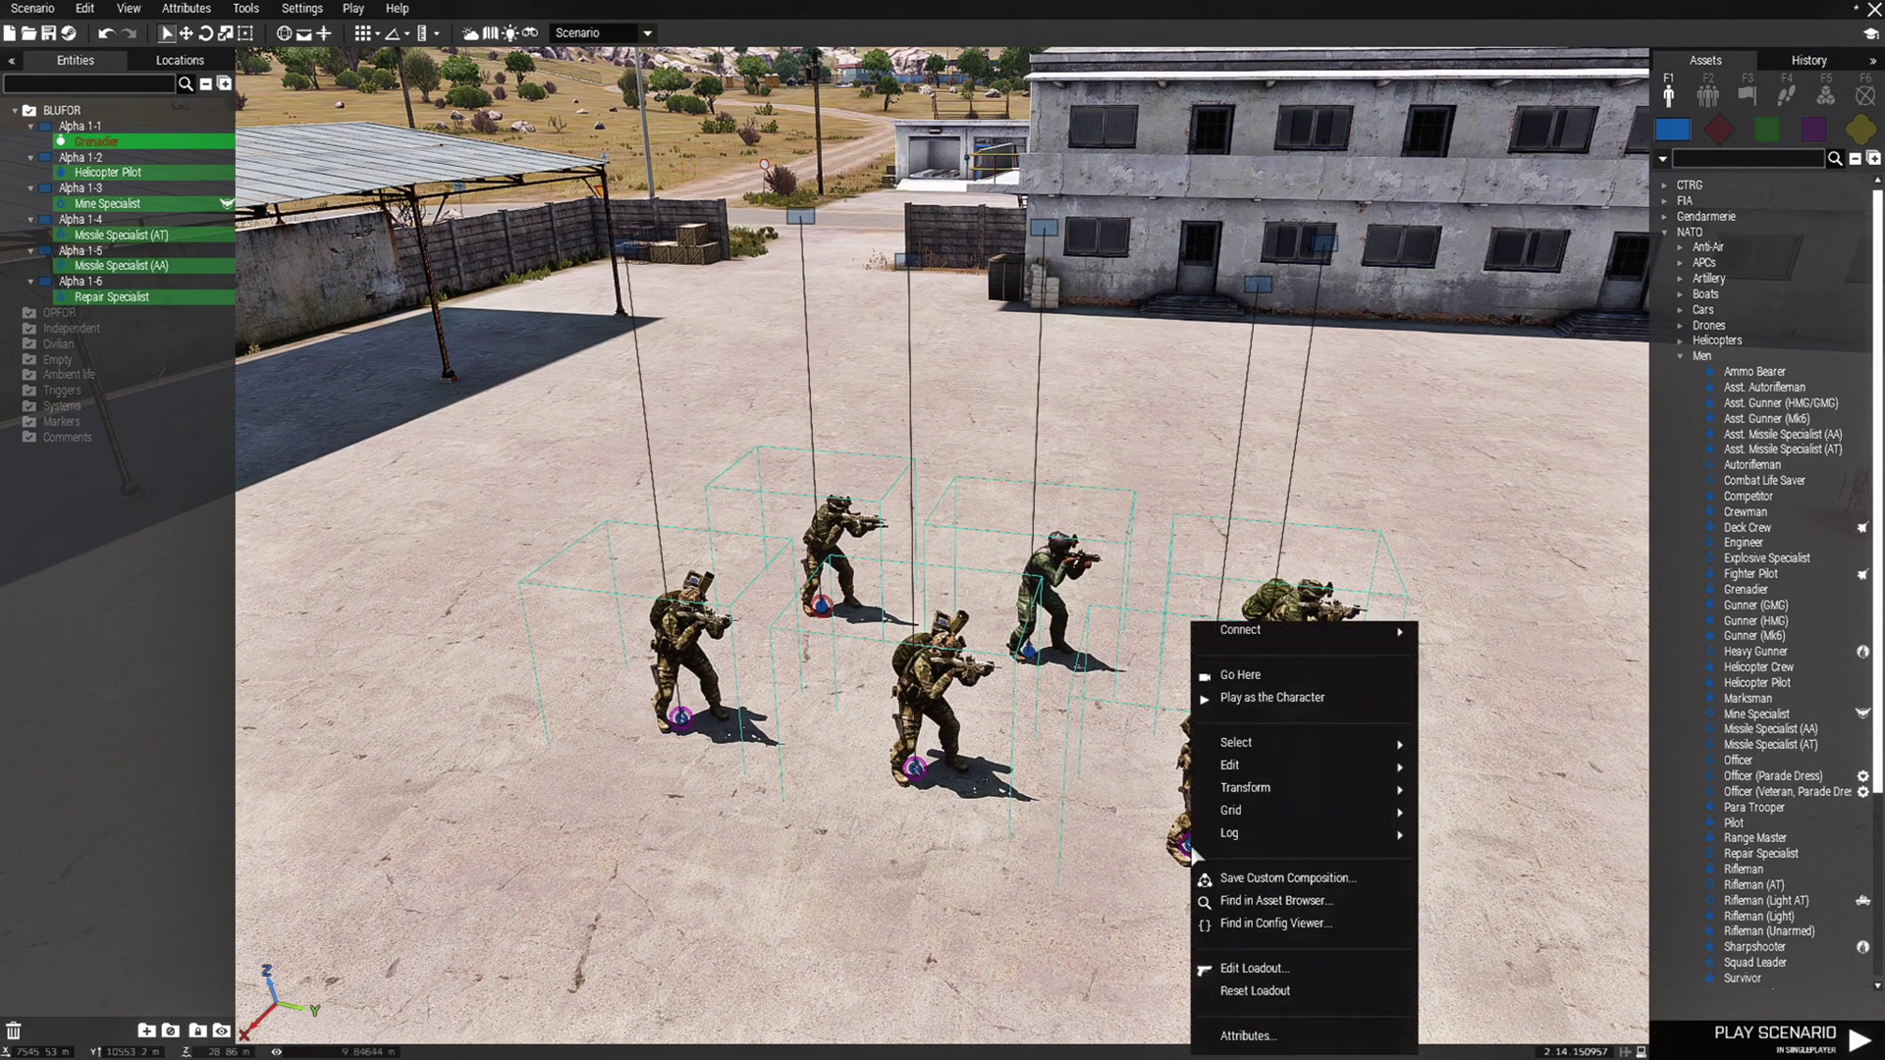
pyautogui.click(1247, 1035)
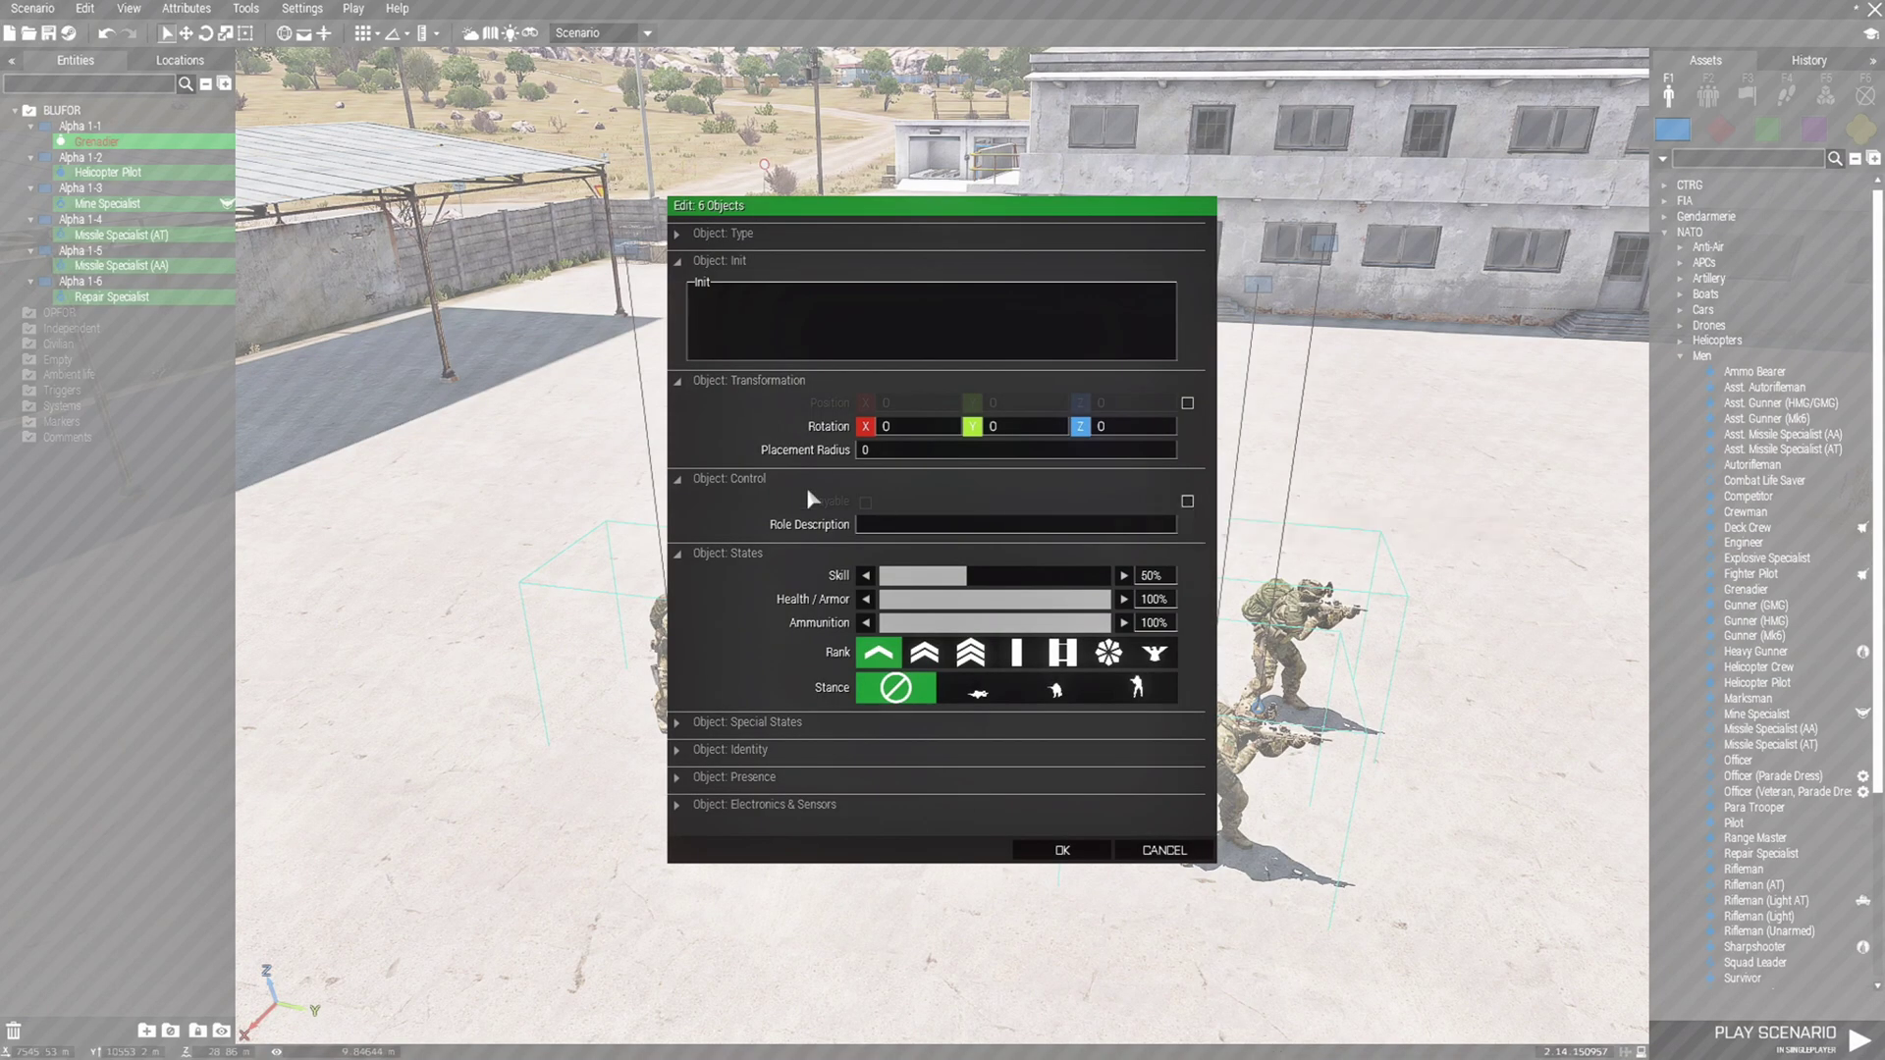
pyautogui.click(1187, 500)
pyautogui.click(1062, 851)
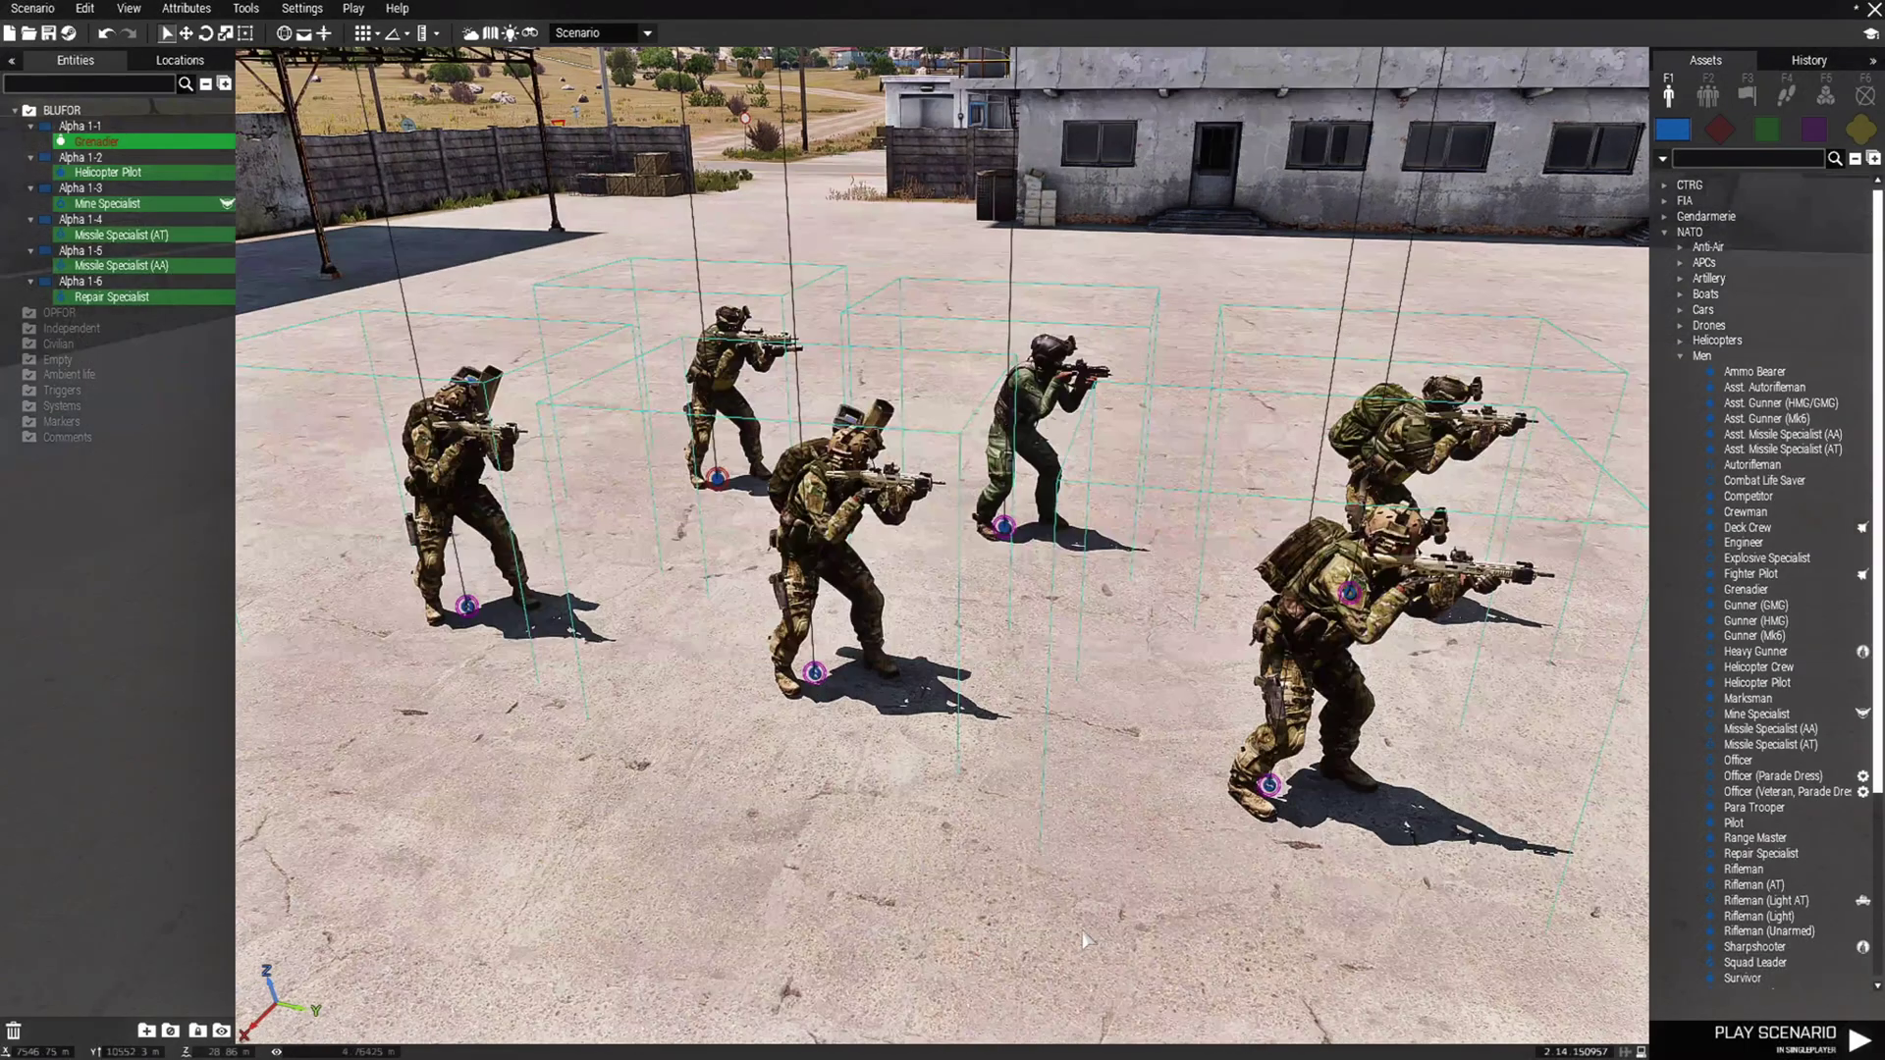
pyautogui.click(951, 947)
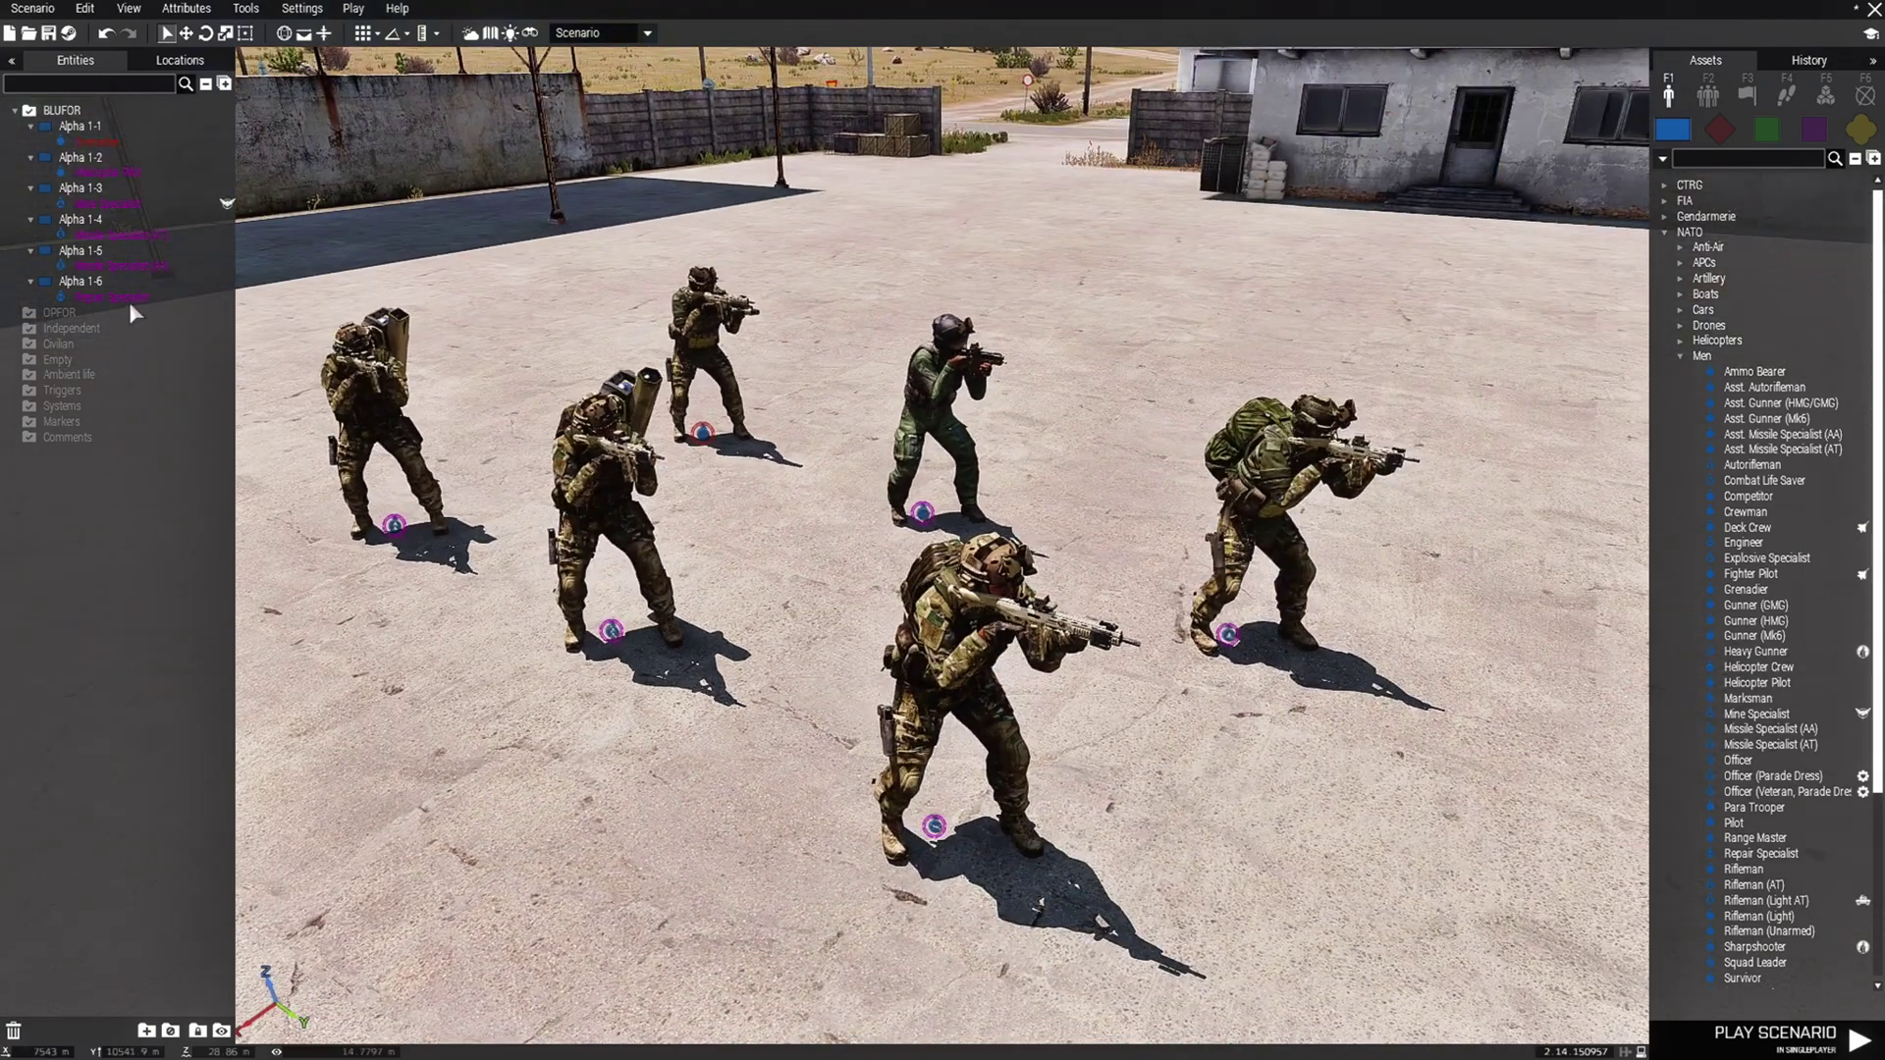
# Go through the soldiers from Alpha 1-6 up to Alpha 1-2 in the entity list to check their playable marking
pyautogui.click(130, 296)
pyautogui.click(129, 265)
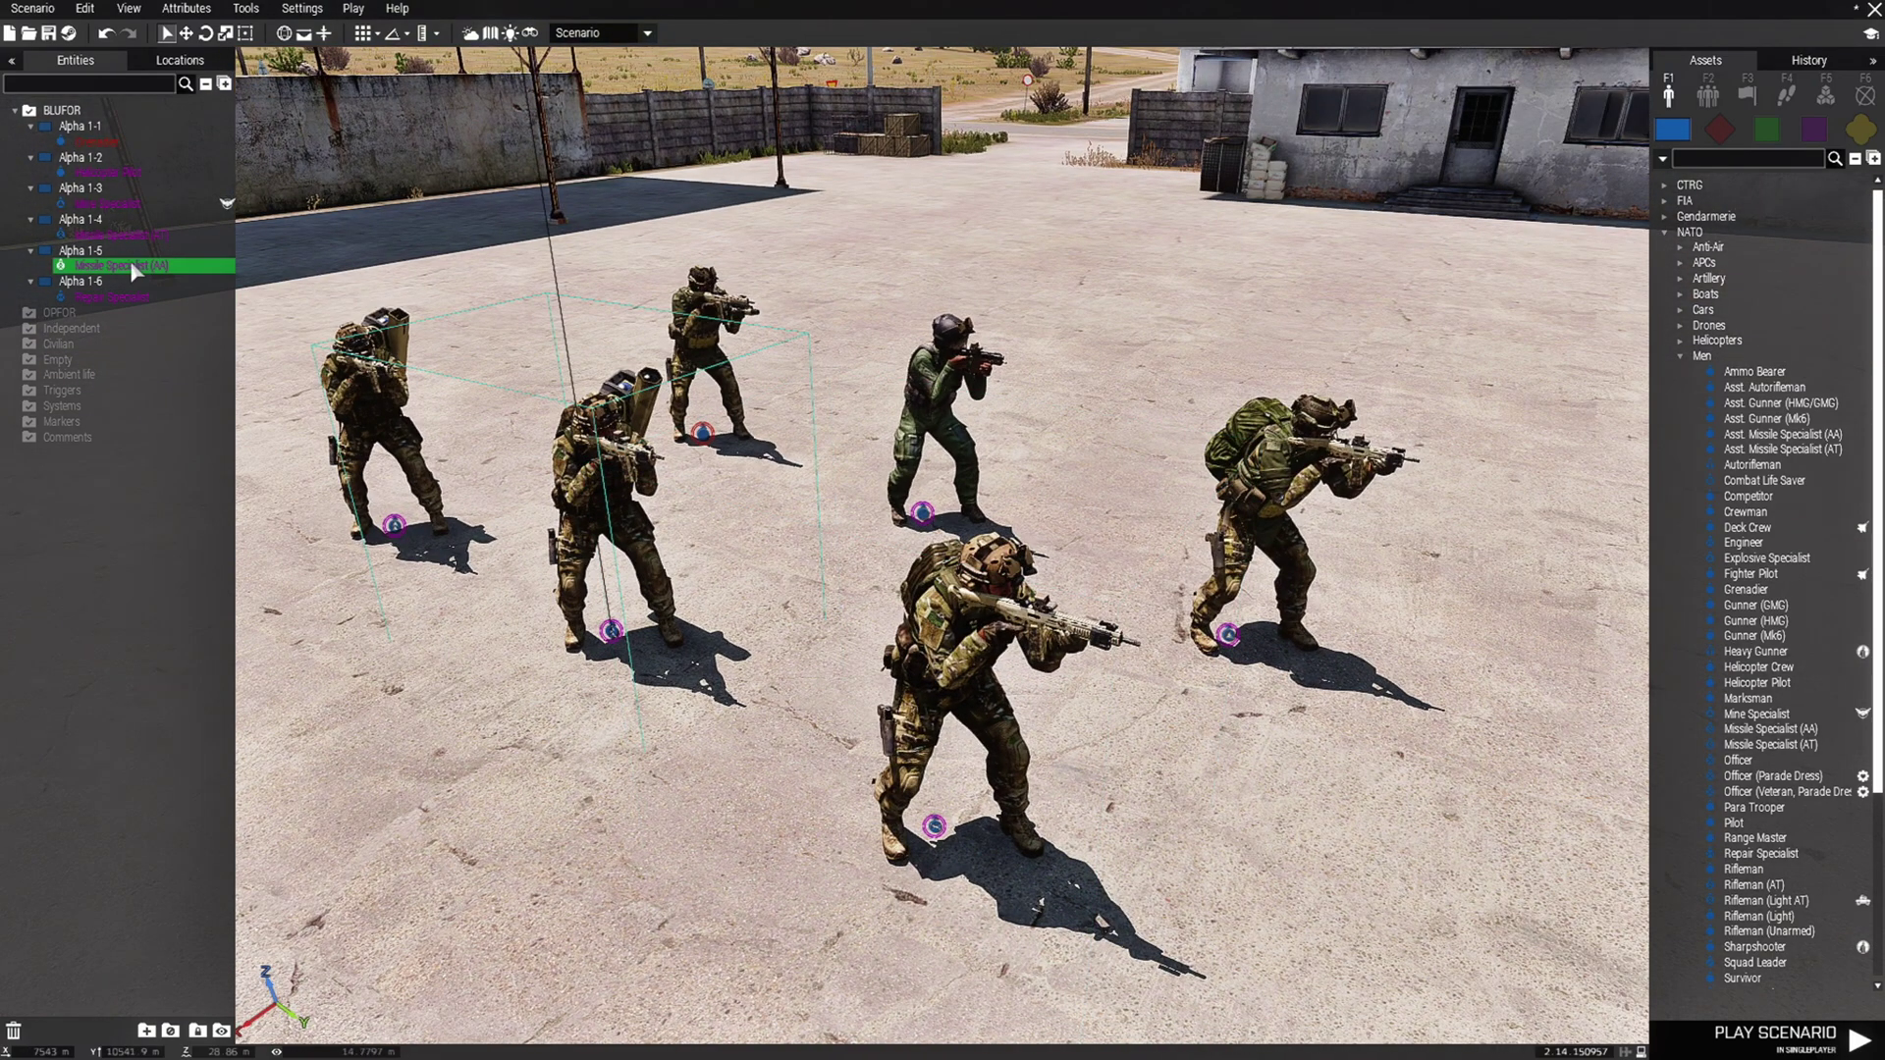
pyautogui.click(127, 235)
pyautogui.click(124, 204)
pyautogui.click(123, 172)
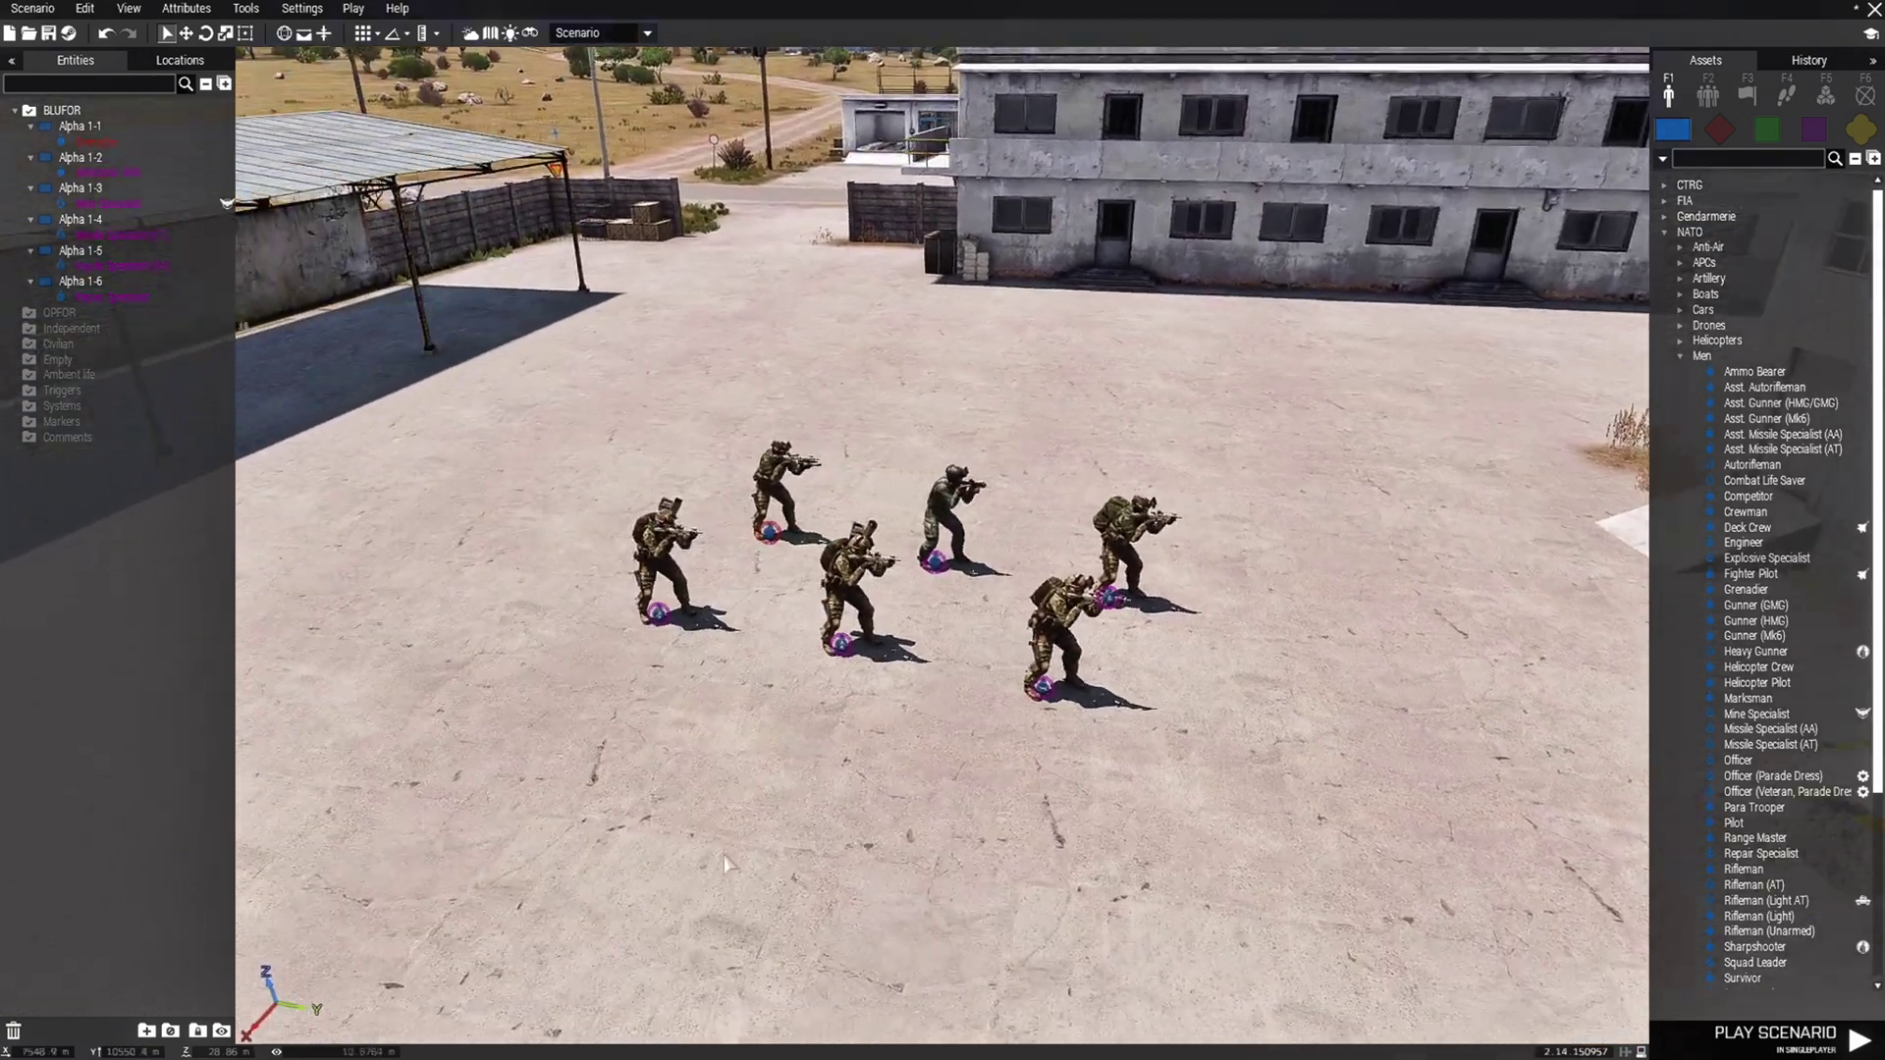
# Select all six soldiers in the yard and delete them
pyautogui.press('w')
pyautogui.moveTo(725, 855); pyautogui.dragTo(718, 860, button='right')
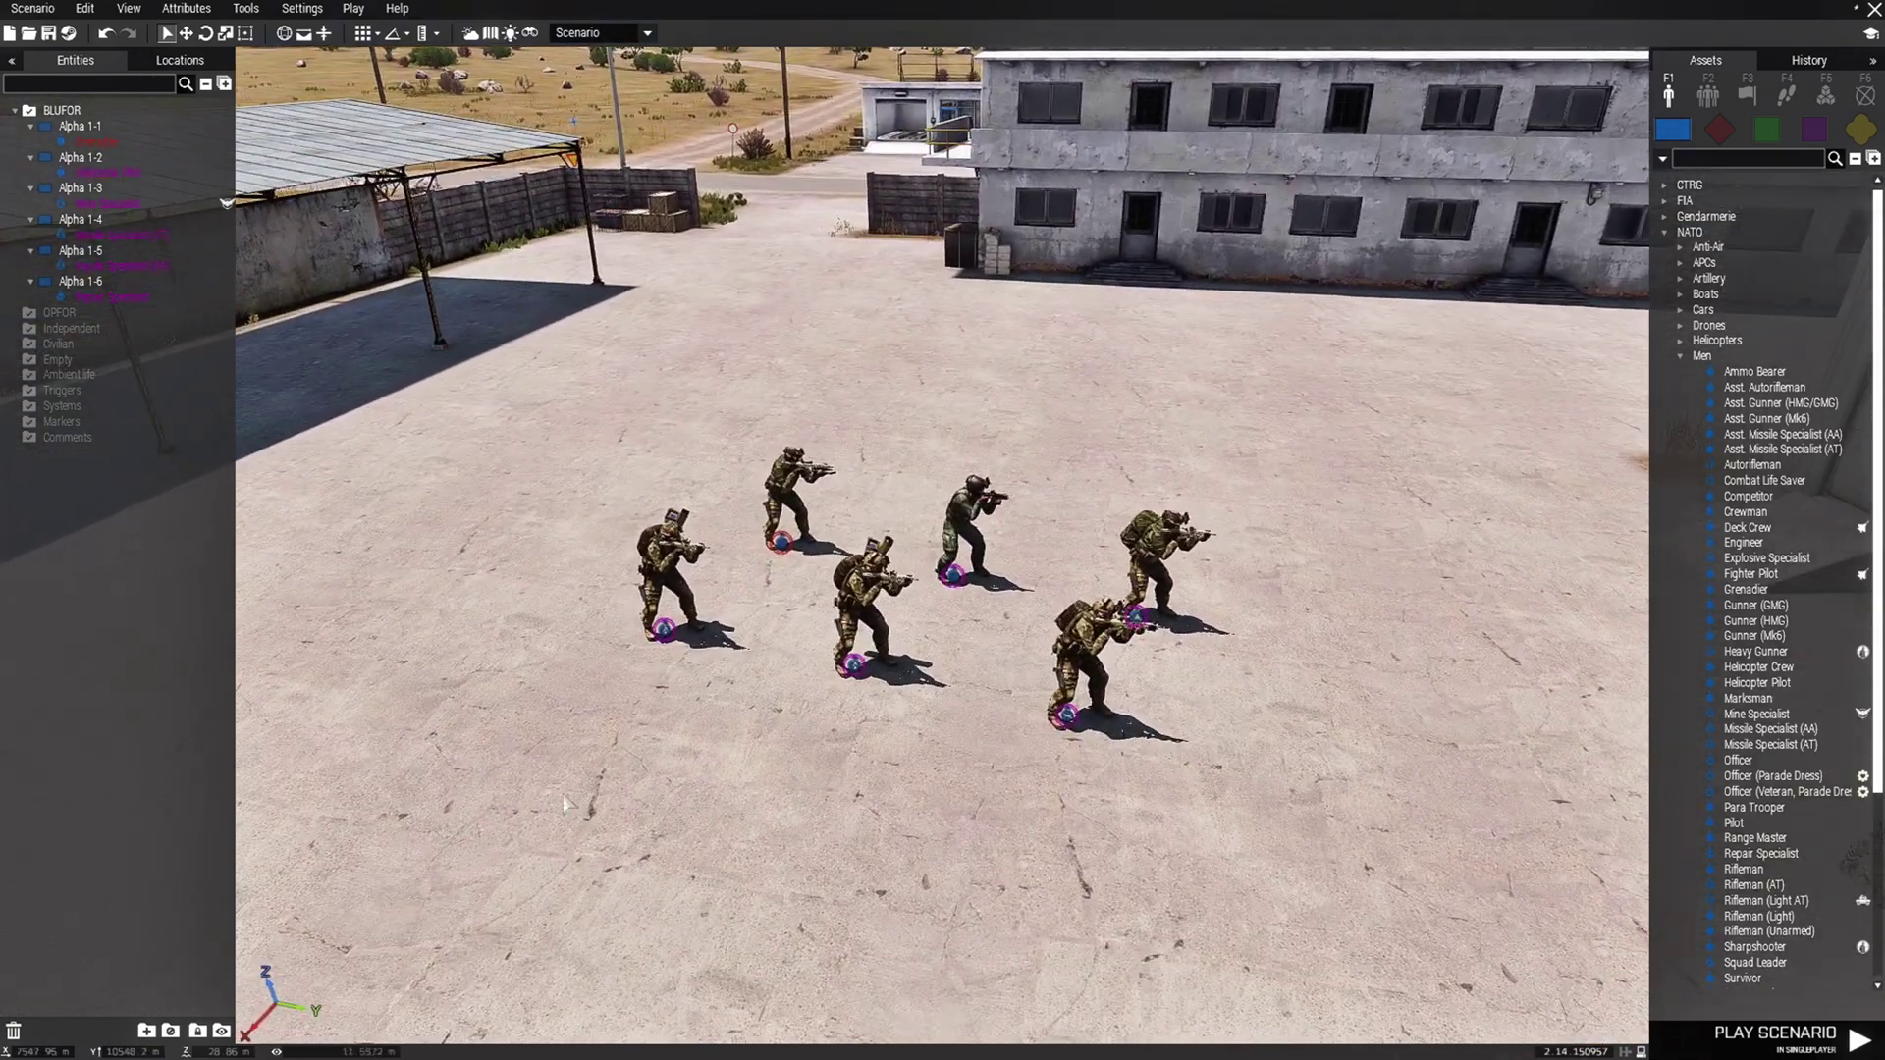
pyautogui.moveTo(544, 793); pyautogui.dragTo(1375, 432)
pyautogui.press('Delete')
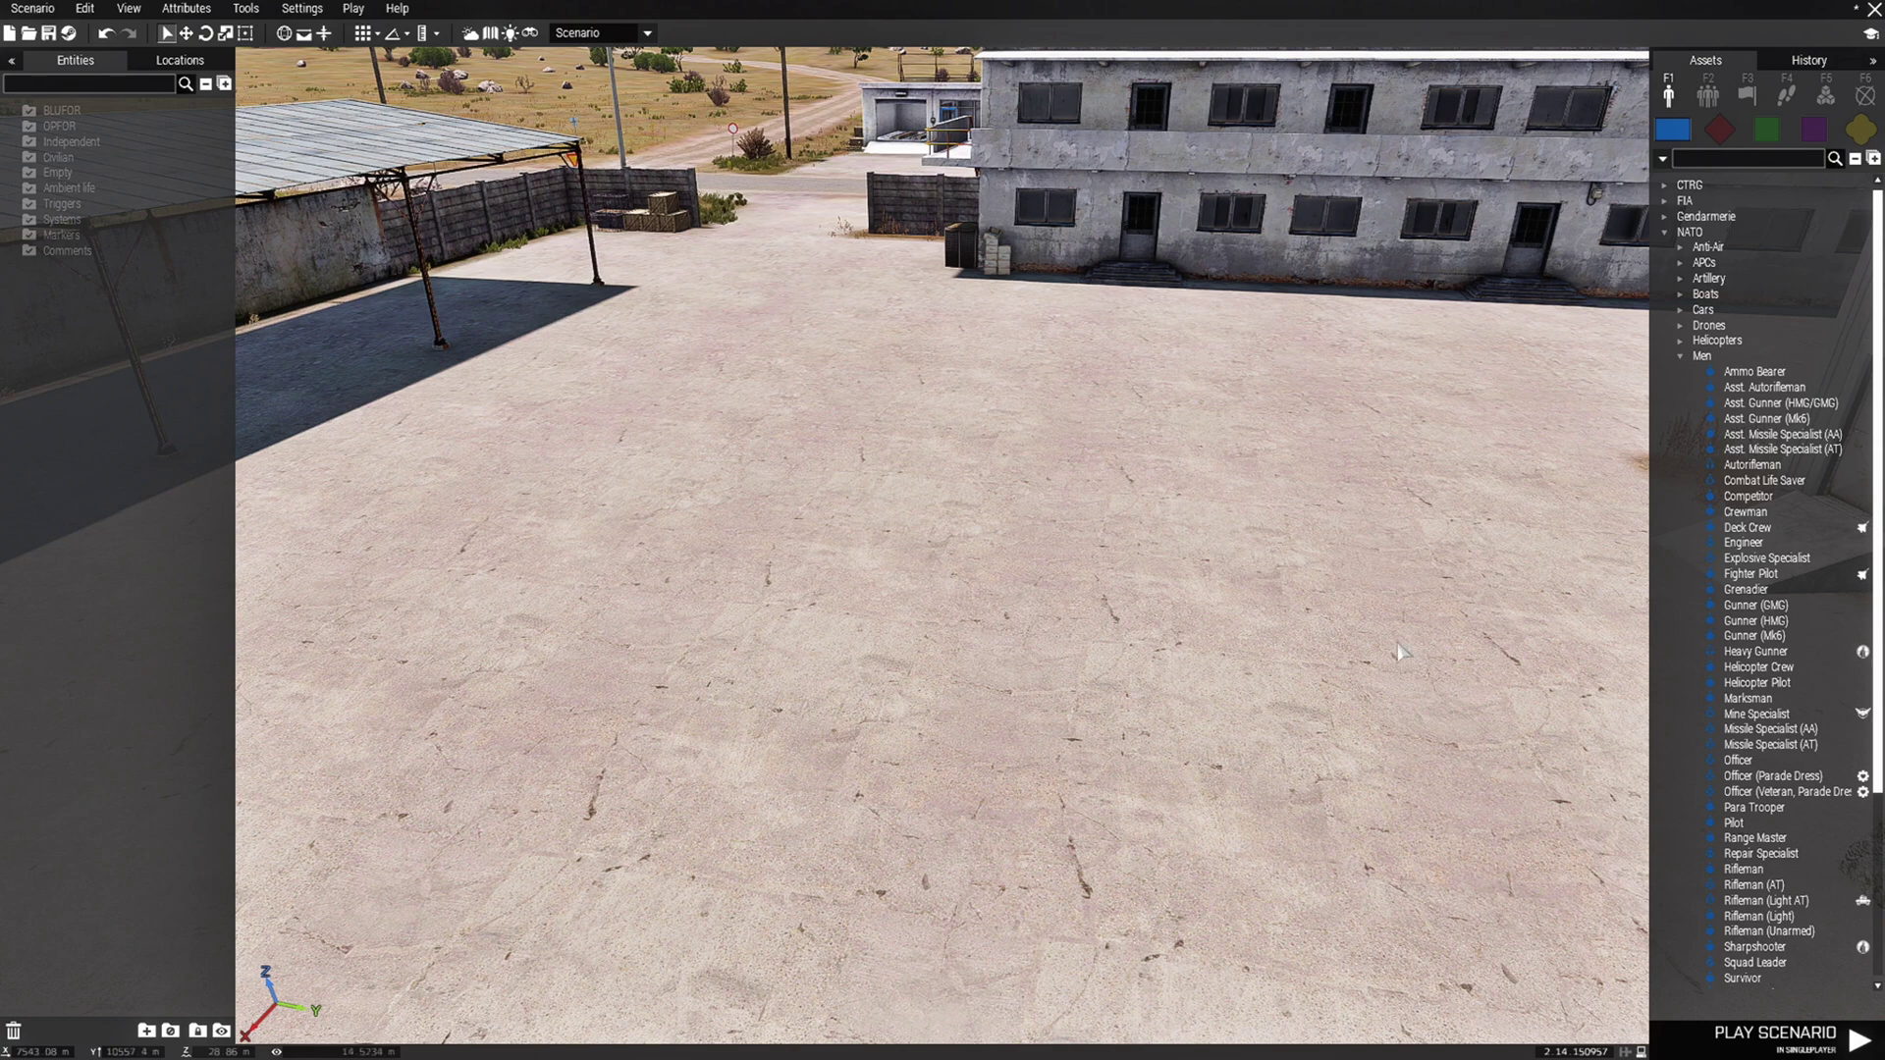
# Place a NATO Assault Squad infantry group in the middle of the yard and deselect it
pyautogui.click(1708, 95)
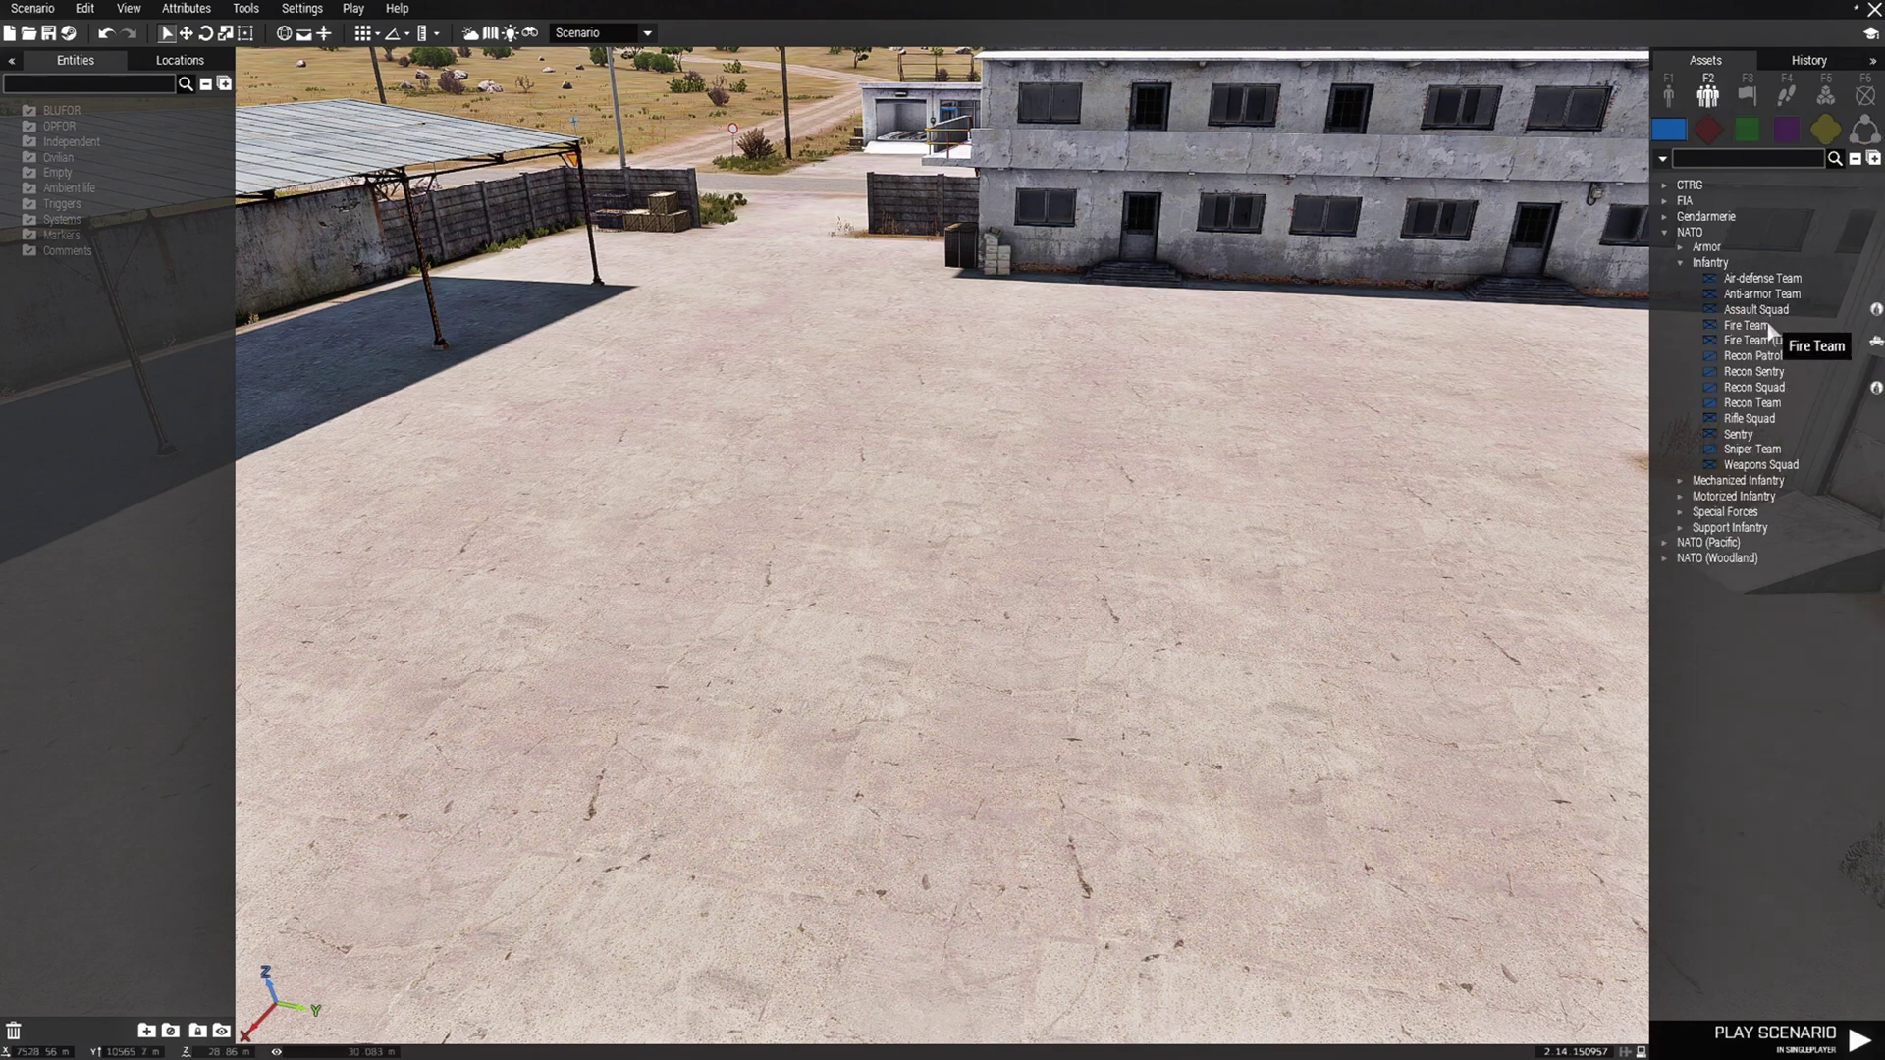
pyautogui.click(1757, 310)
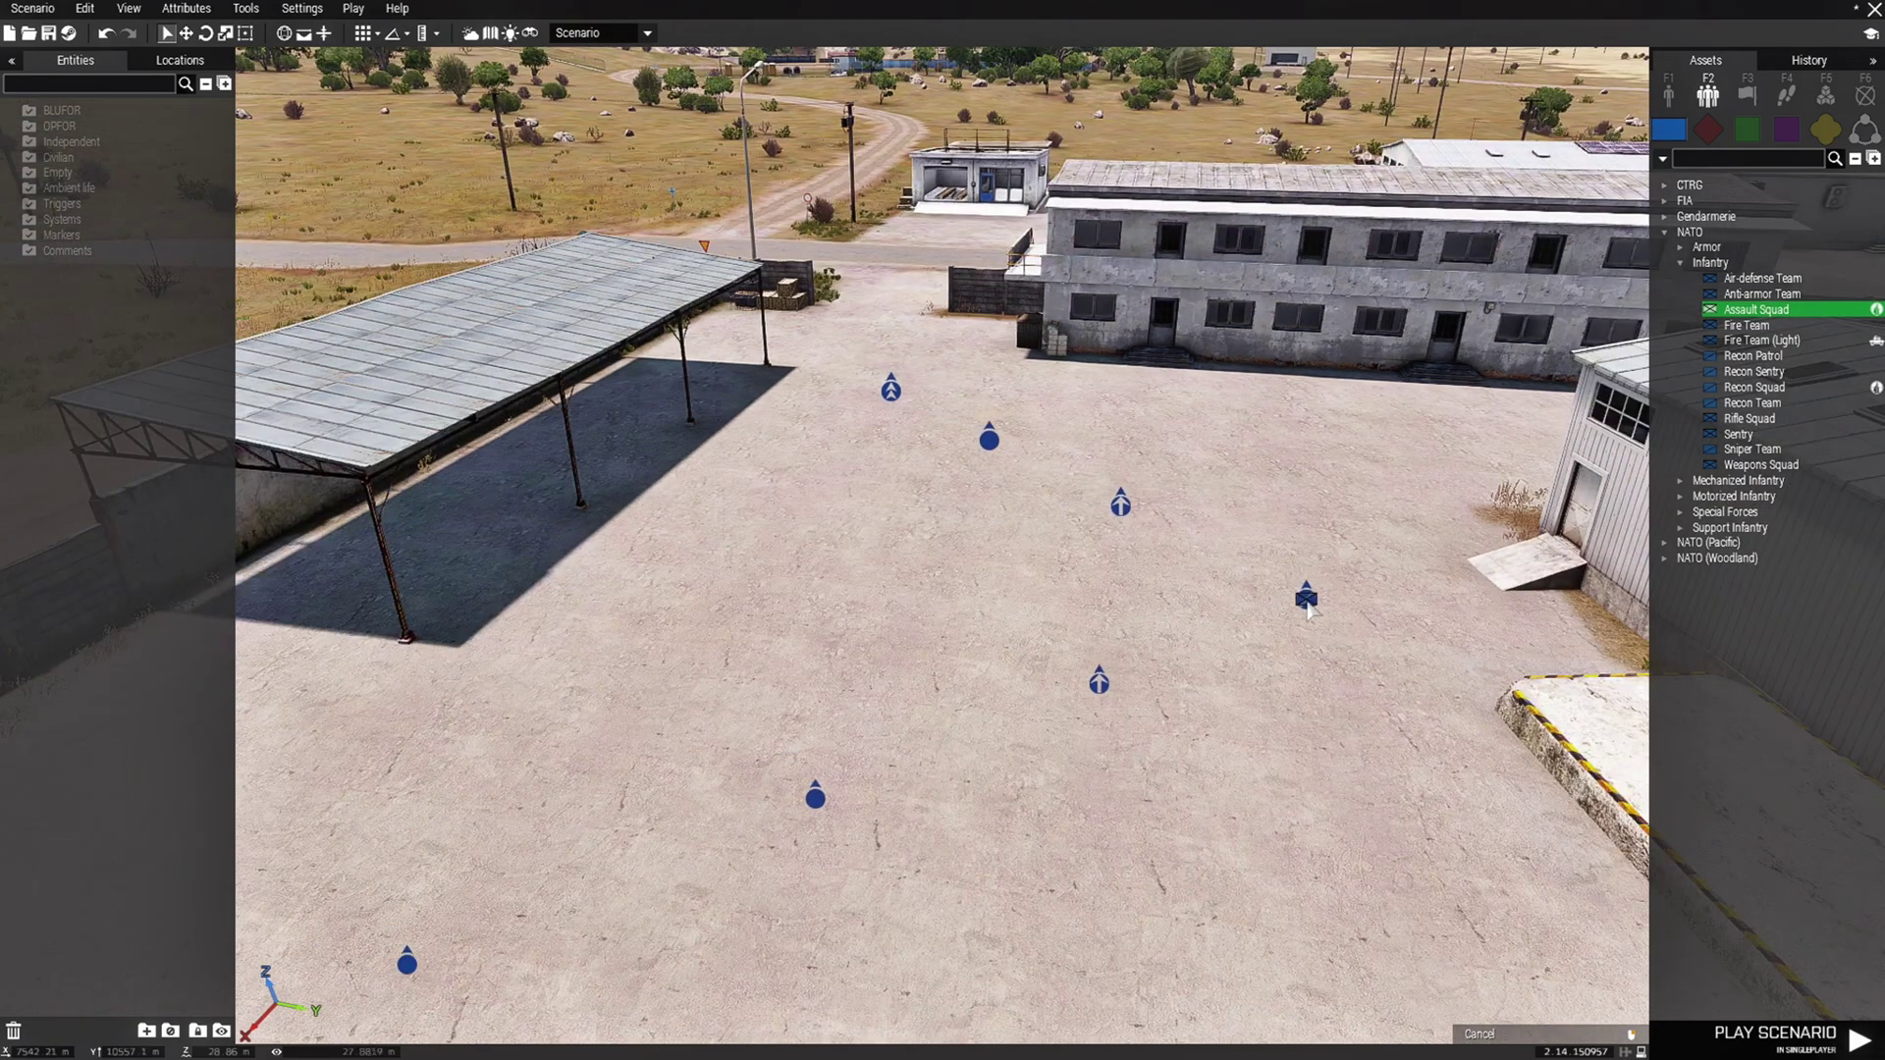
pyautogui.click(1305, 596)
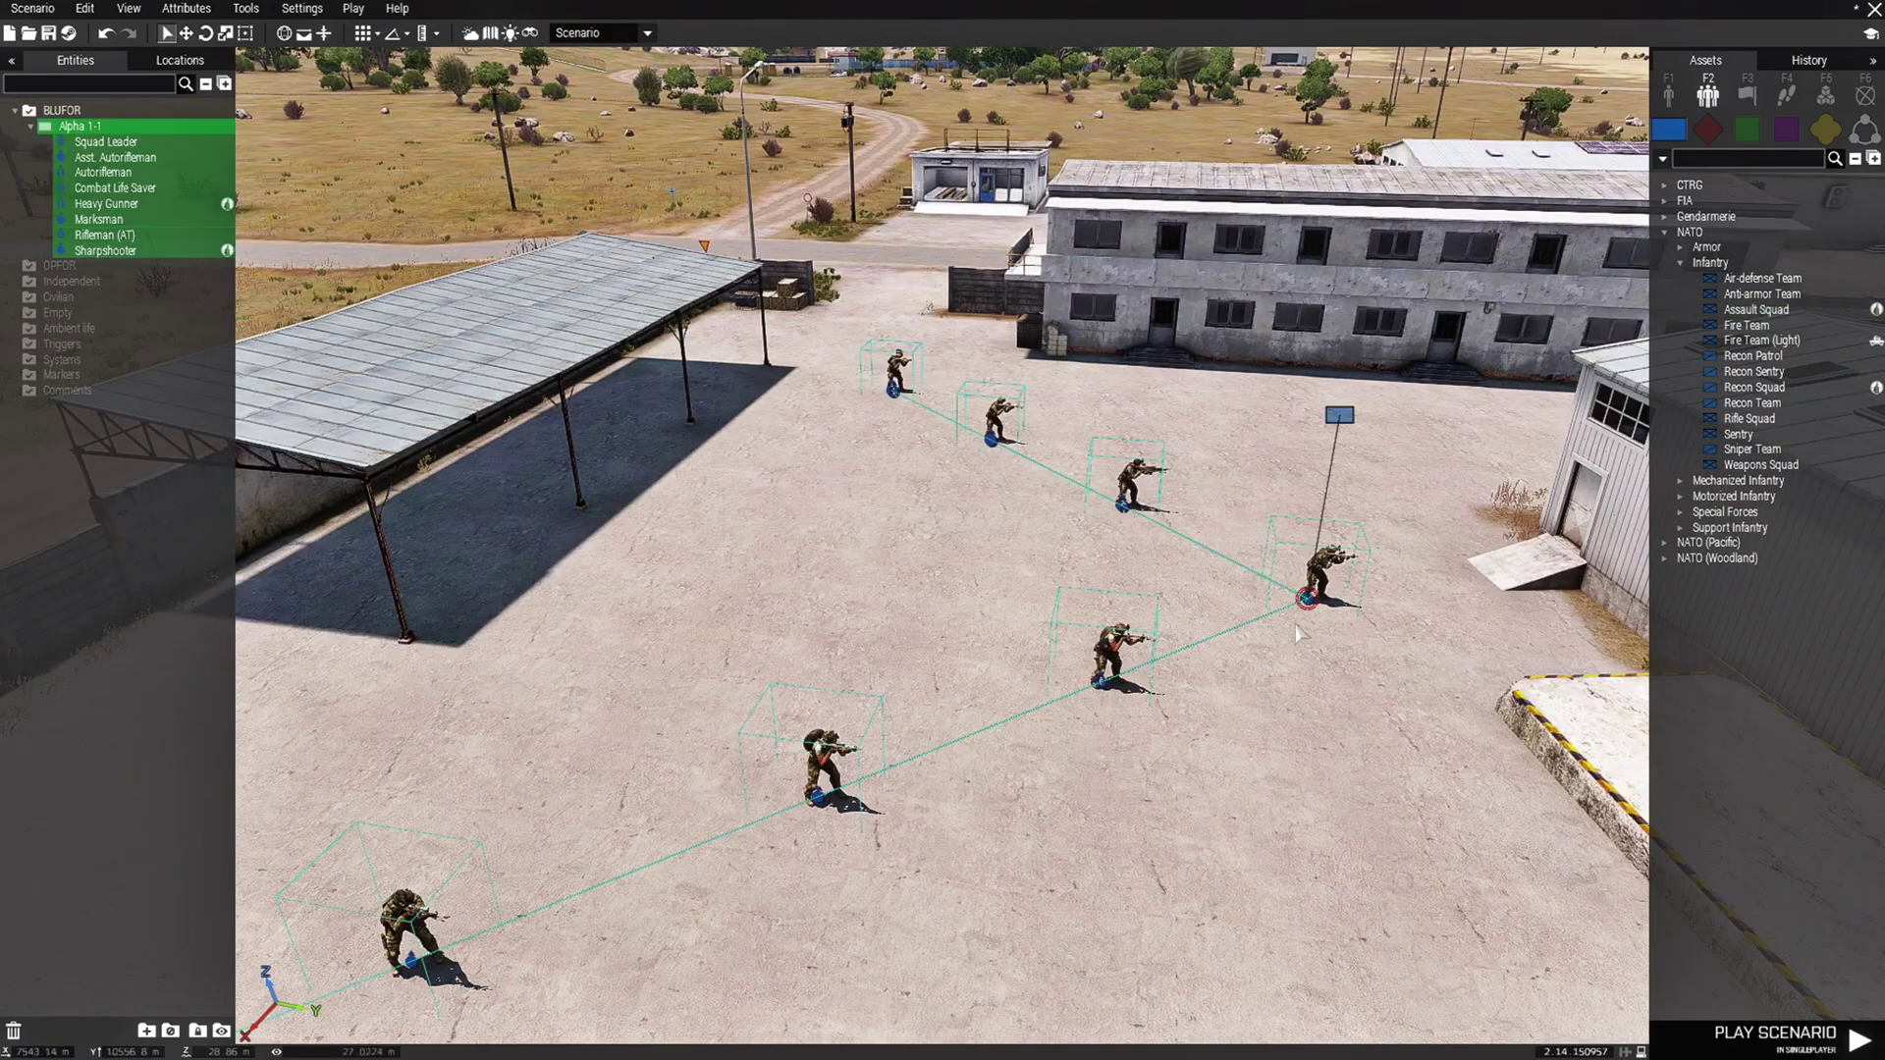
pyautogui.click(1190, 833)
# Move the Combat Life Saver, the Sharpshooter and the backpack-carrying soldier from the nearer wing of the formation closer to the Squad Leader
pyautogui.press('s')
pyautogui.press('w')
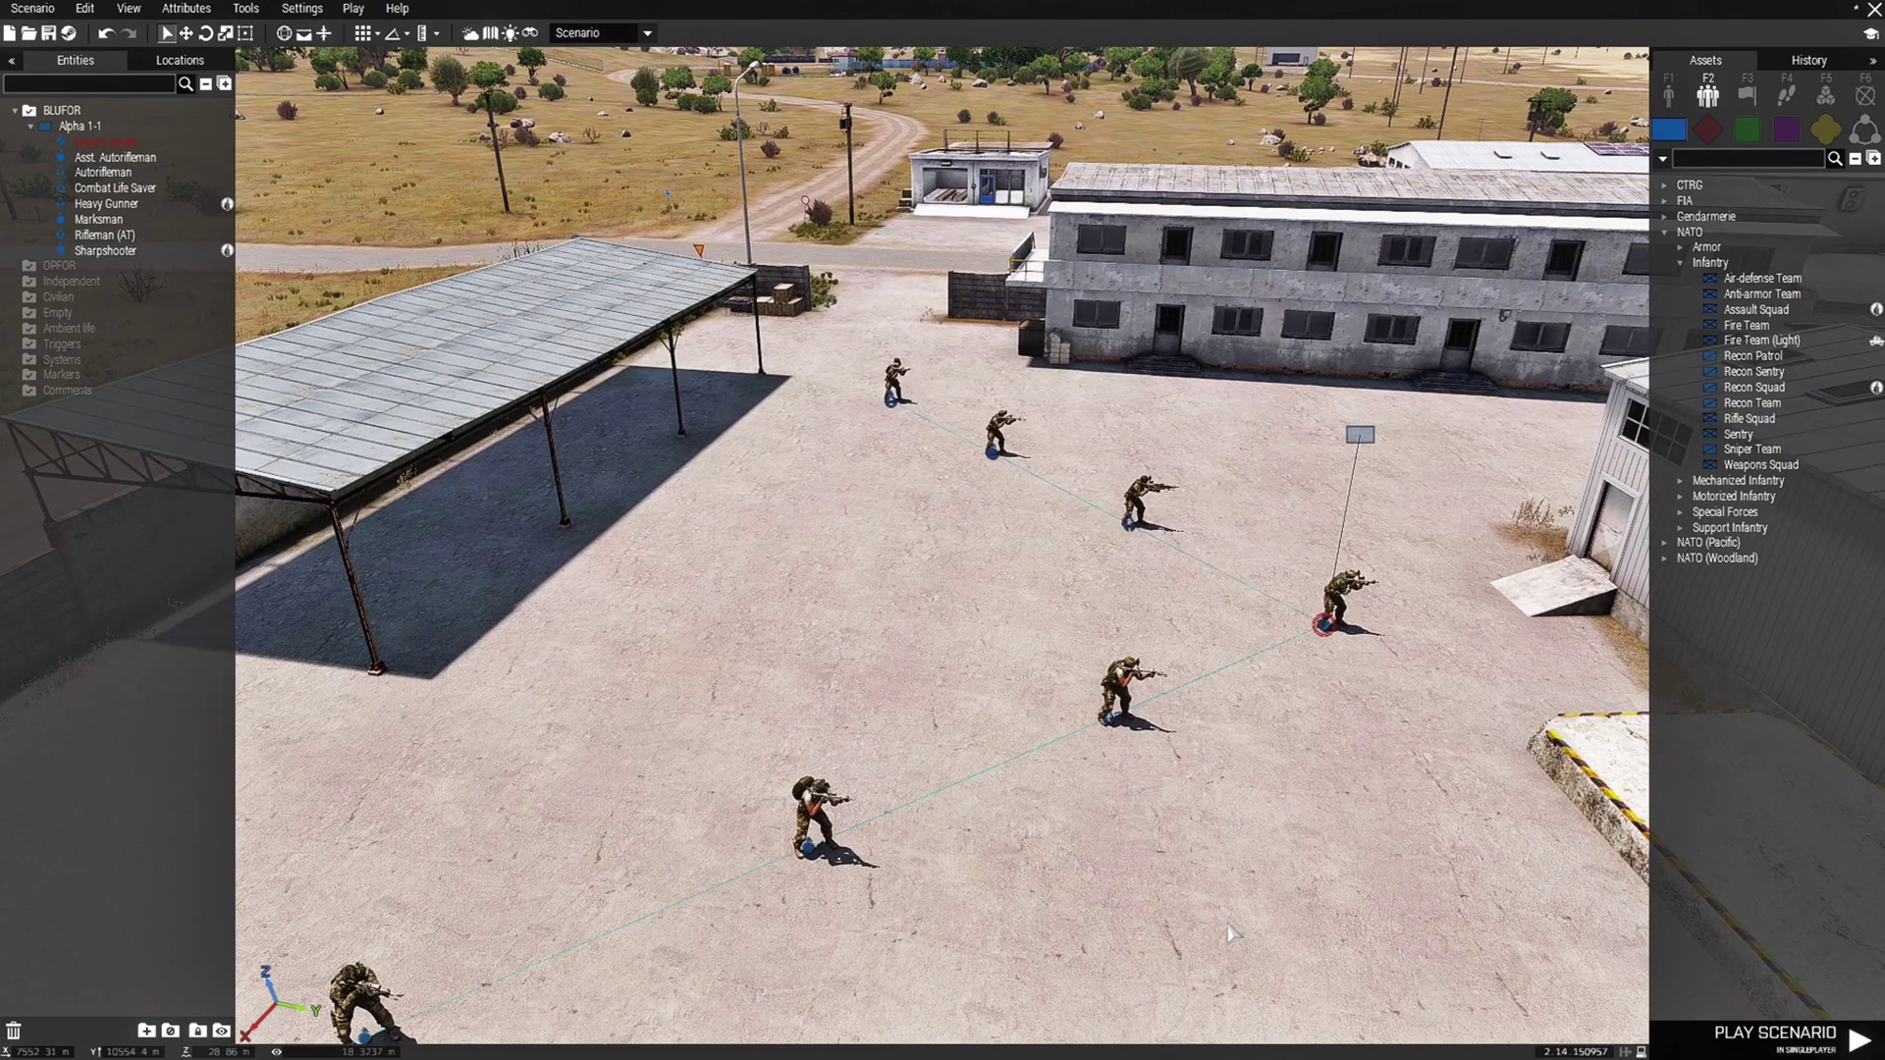
pyautogui.moveTo(1228, 934); pyautogui.dragTo(1149, 926, button='right')
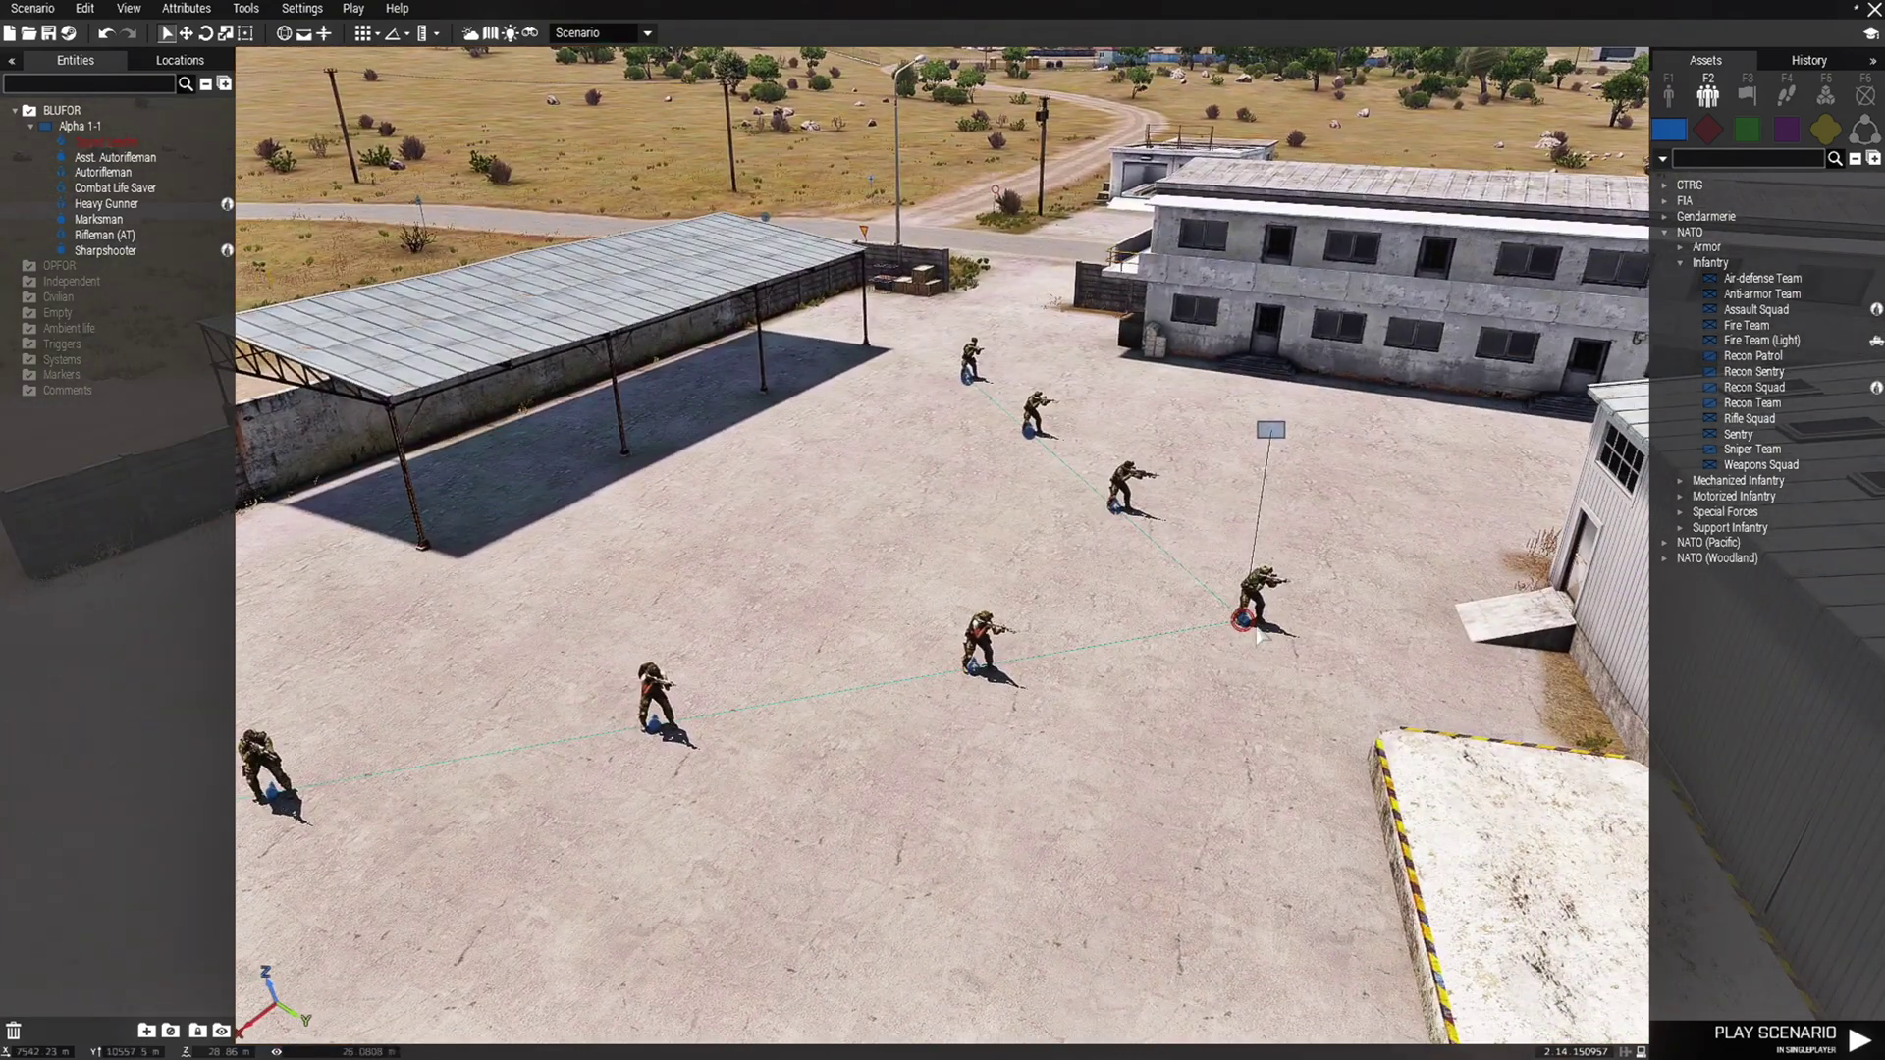
pyautogui.scroll(-2, 1074, 866)
pyautogui.press('a')
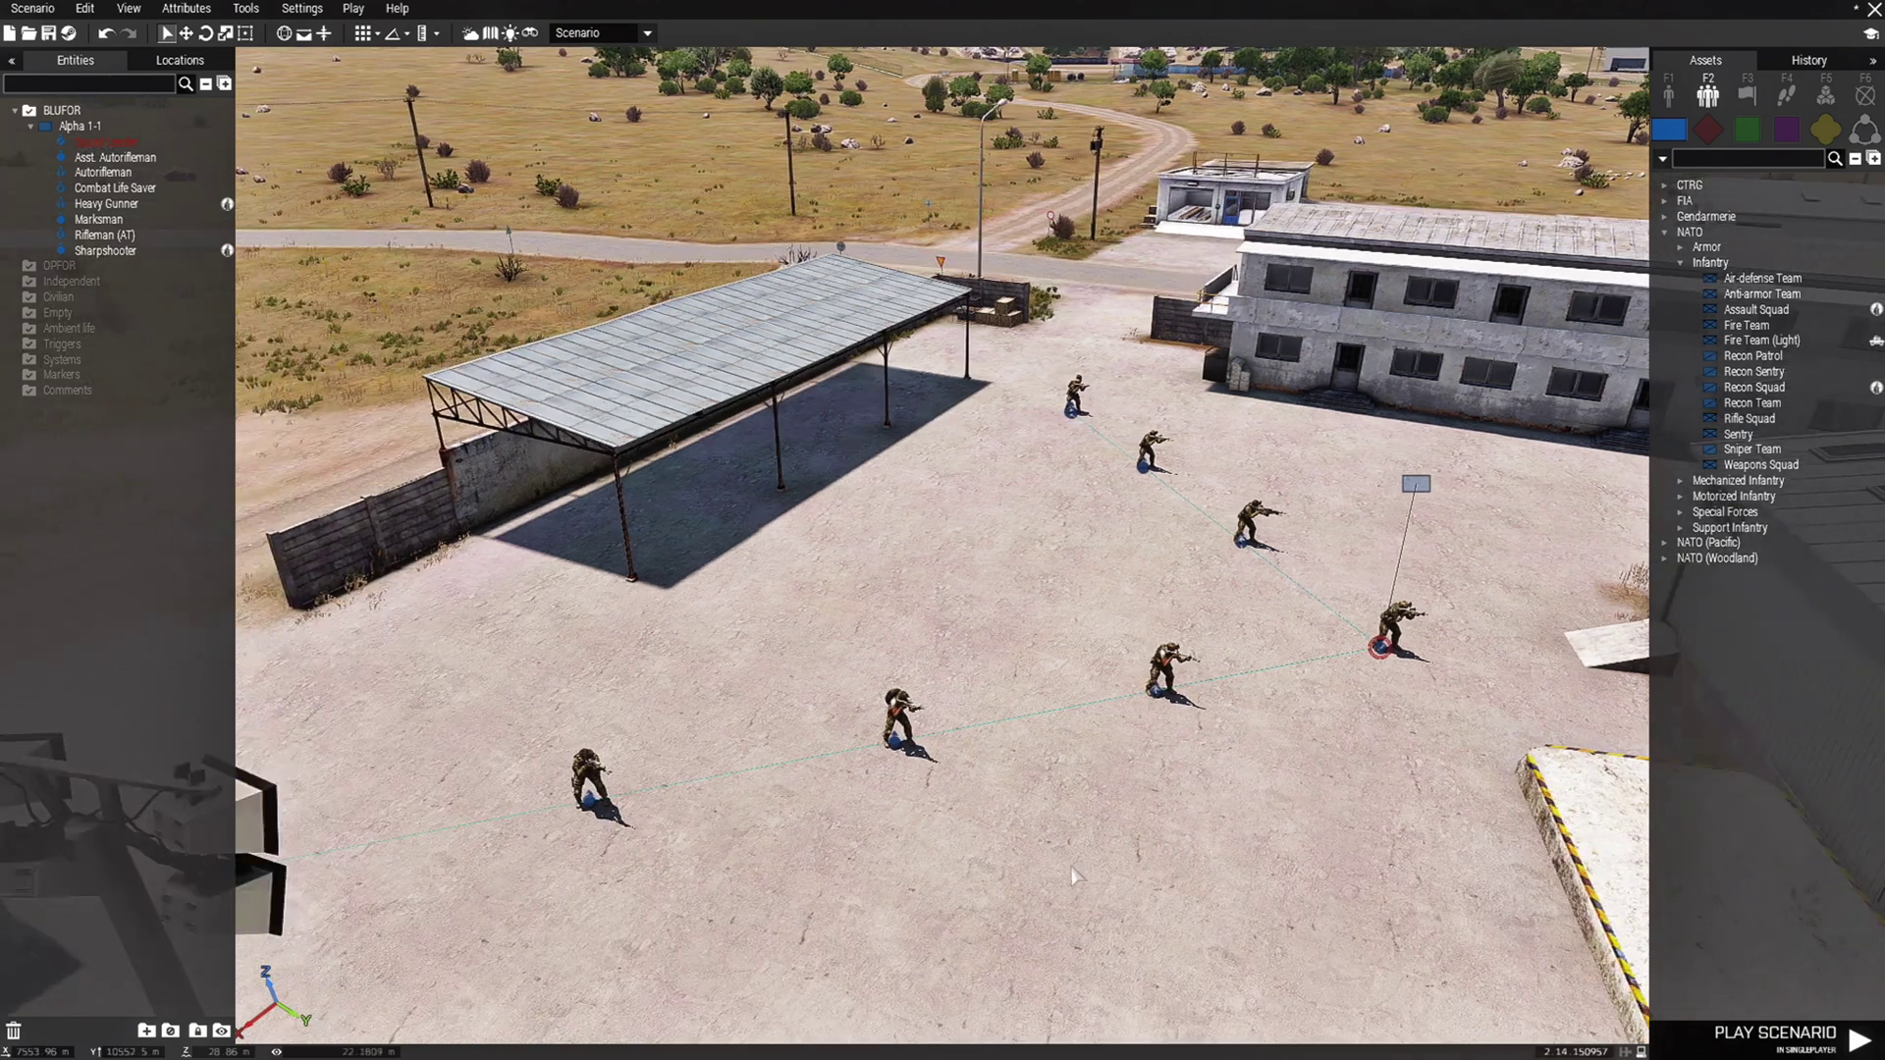
pyautogui.press('s')
pyautogui.moveTo(604, 962); pyautogui.dragTo(1092, 545)
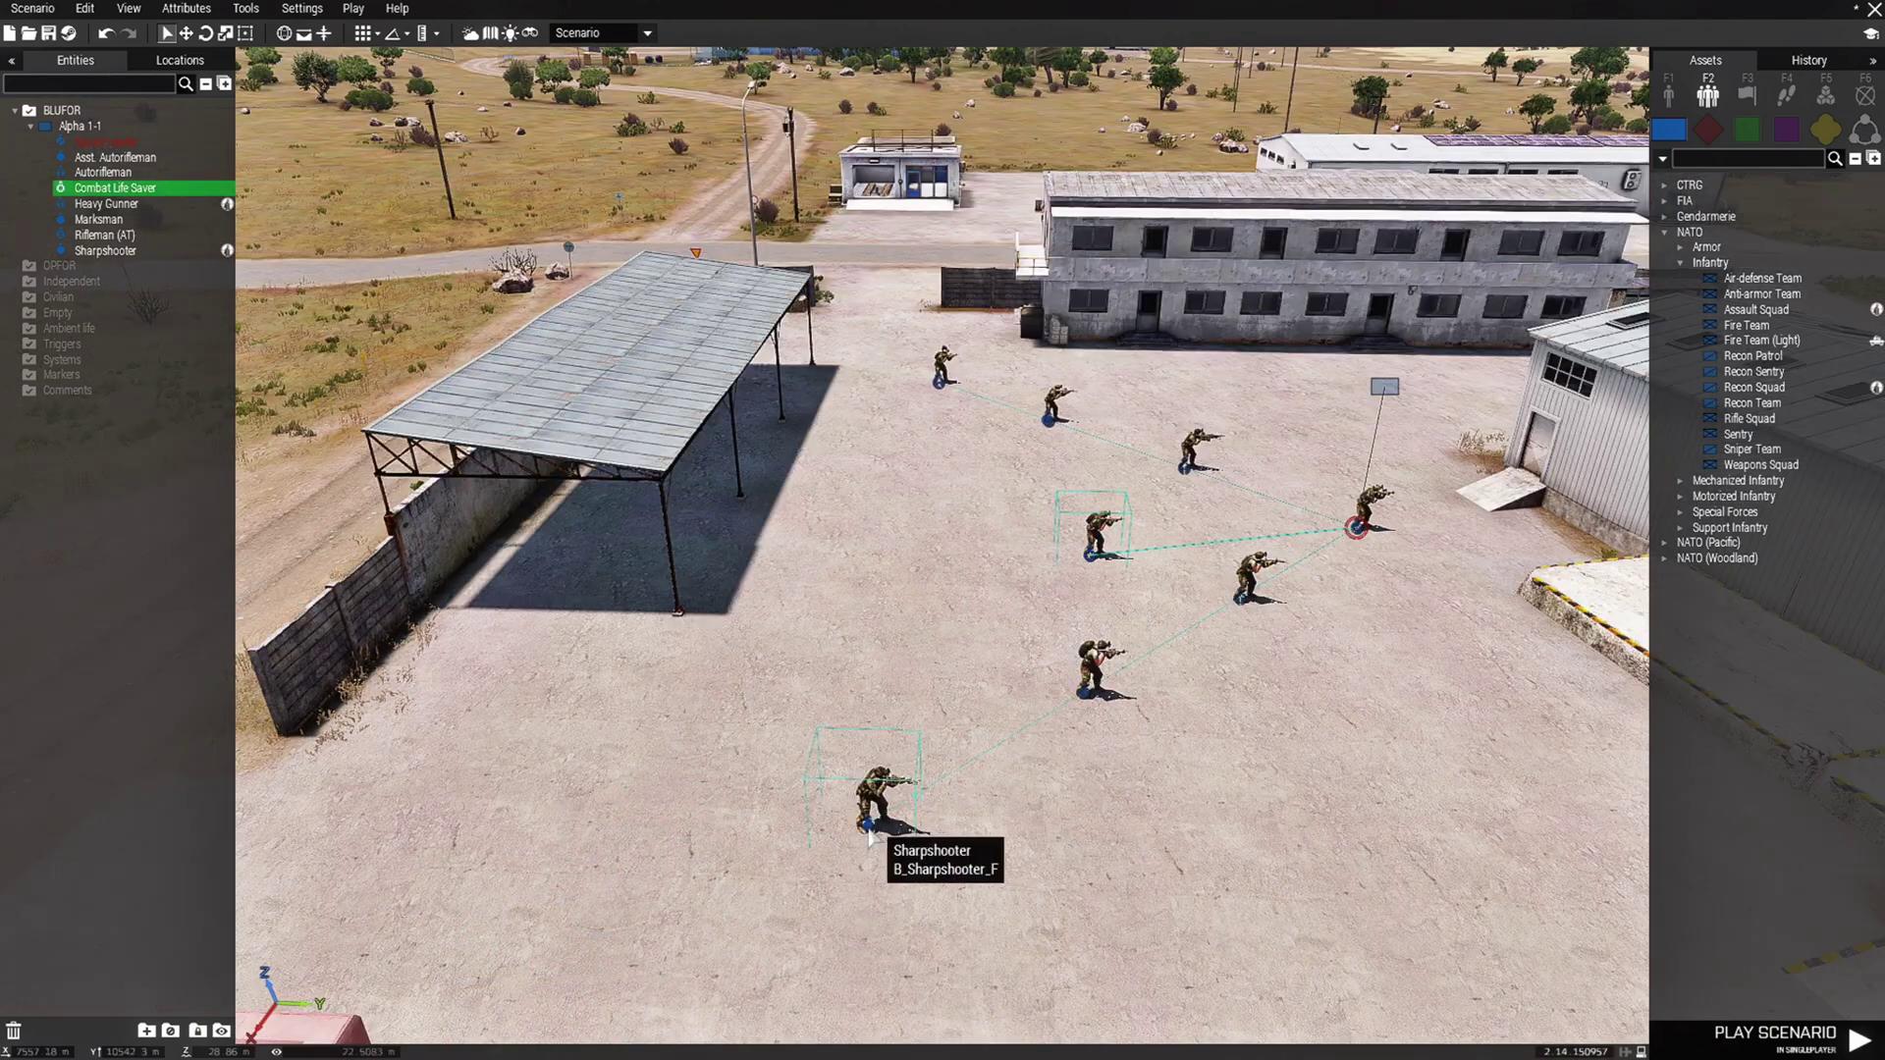
pyautogui.moveTo(869, 830); pyautogui.dragTo(1016, 569)
pyautogui.moveTo(1092, 695); pyautogui.dragTo(1157, 591)
# Move the Rifleman (AT), the Heavy Gunner and the soldier between them from the far wing into a compact row behind the Squad Leader
pyautogui.press('w')
pyautogui.press('d')
pyautogui.moveTo(831, 550); pyautogui.dragTo(883, 825)
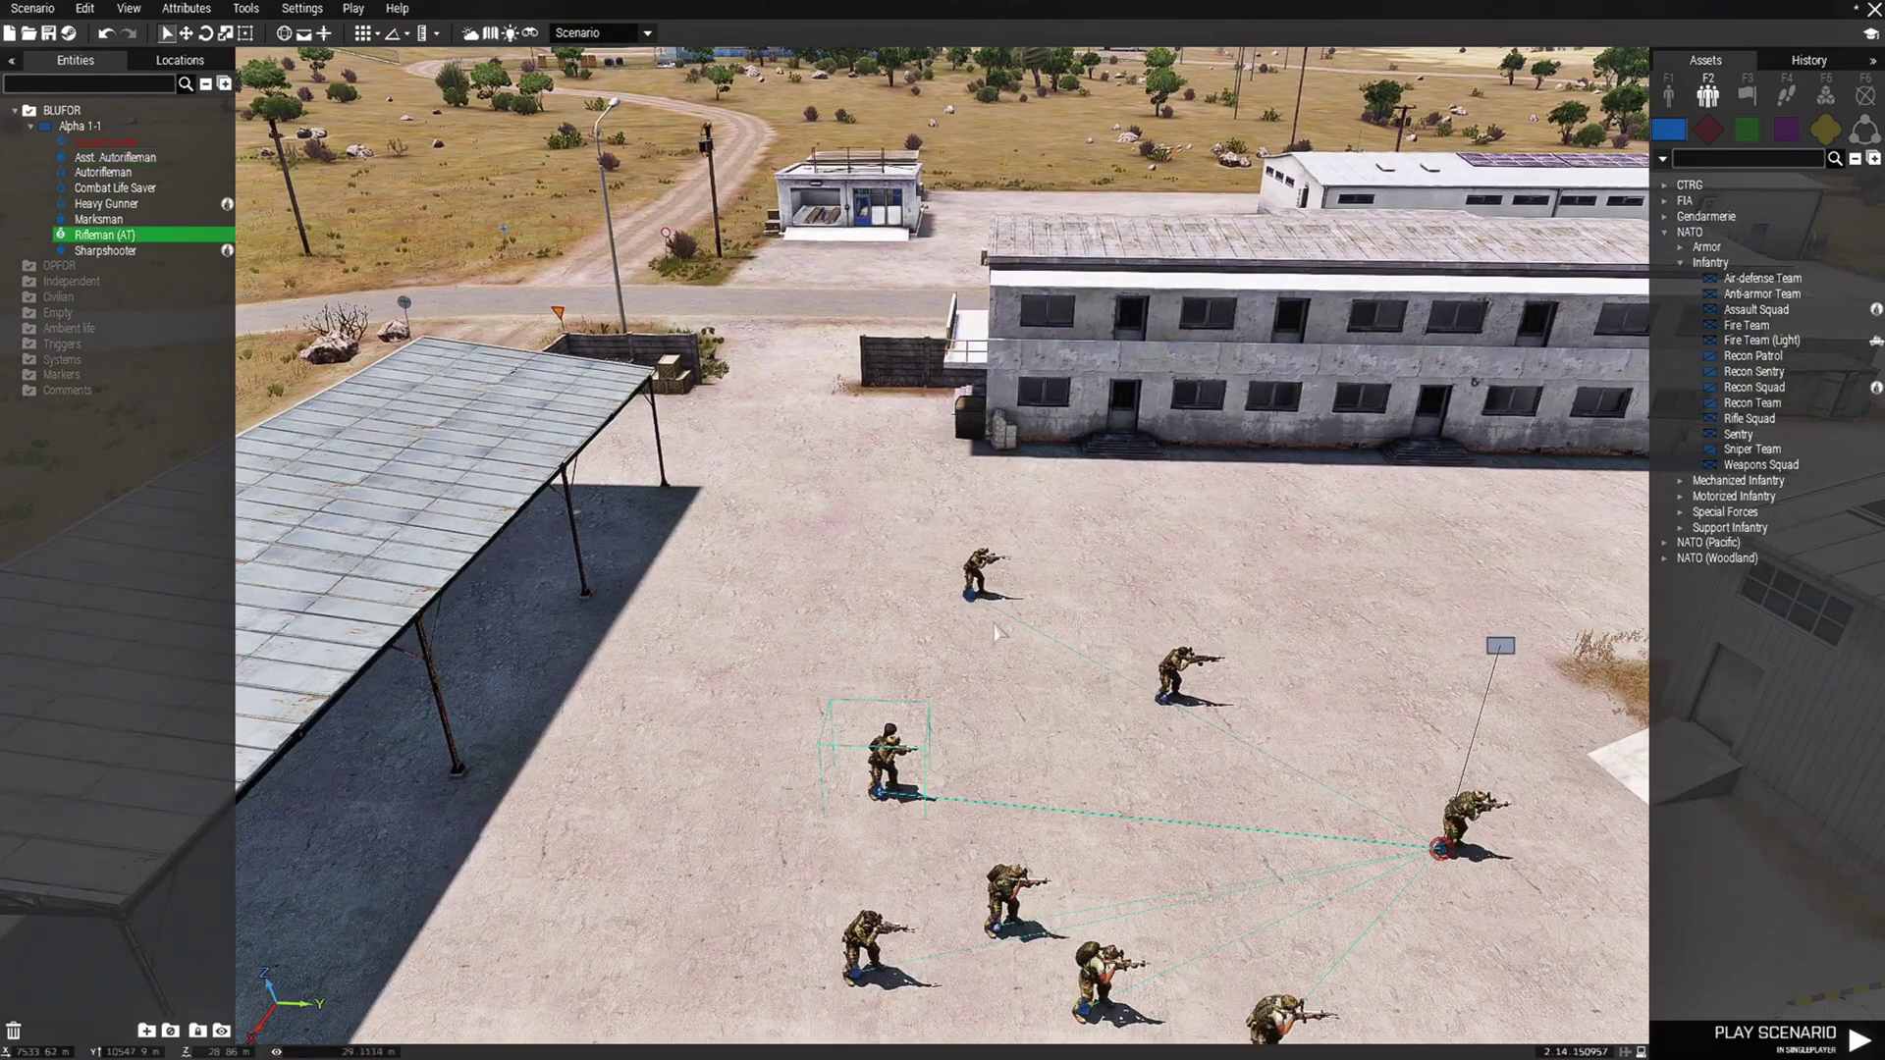
pyautogui.moveTo(972, 595); pyautogui.dragTo(1016, 835)
pyautogui.moveTo(1166, 701); pyautogui.dragTo(1165, 838)
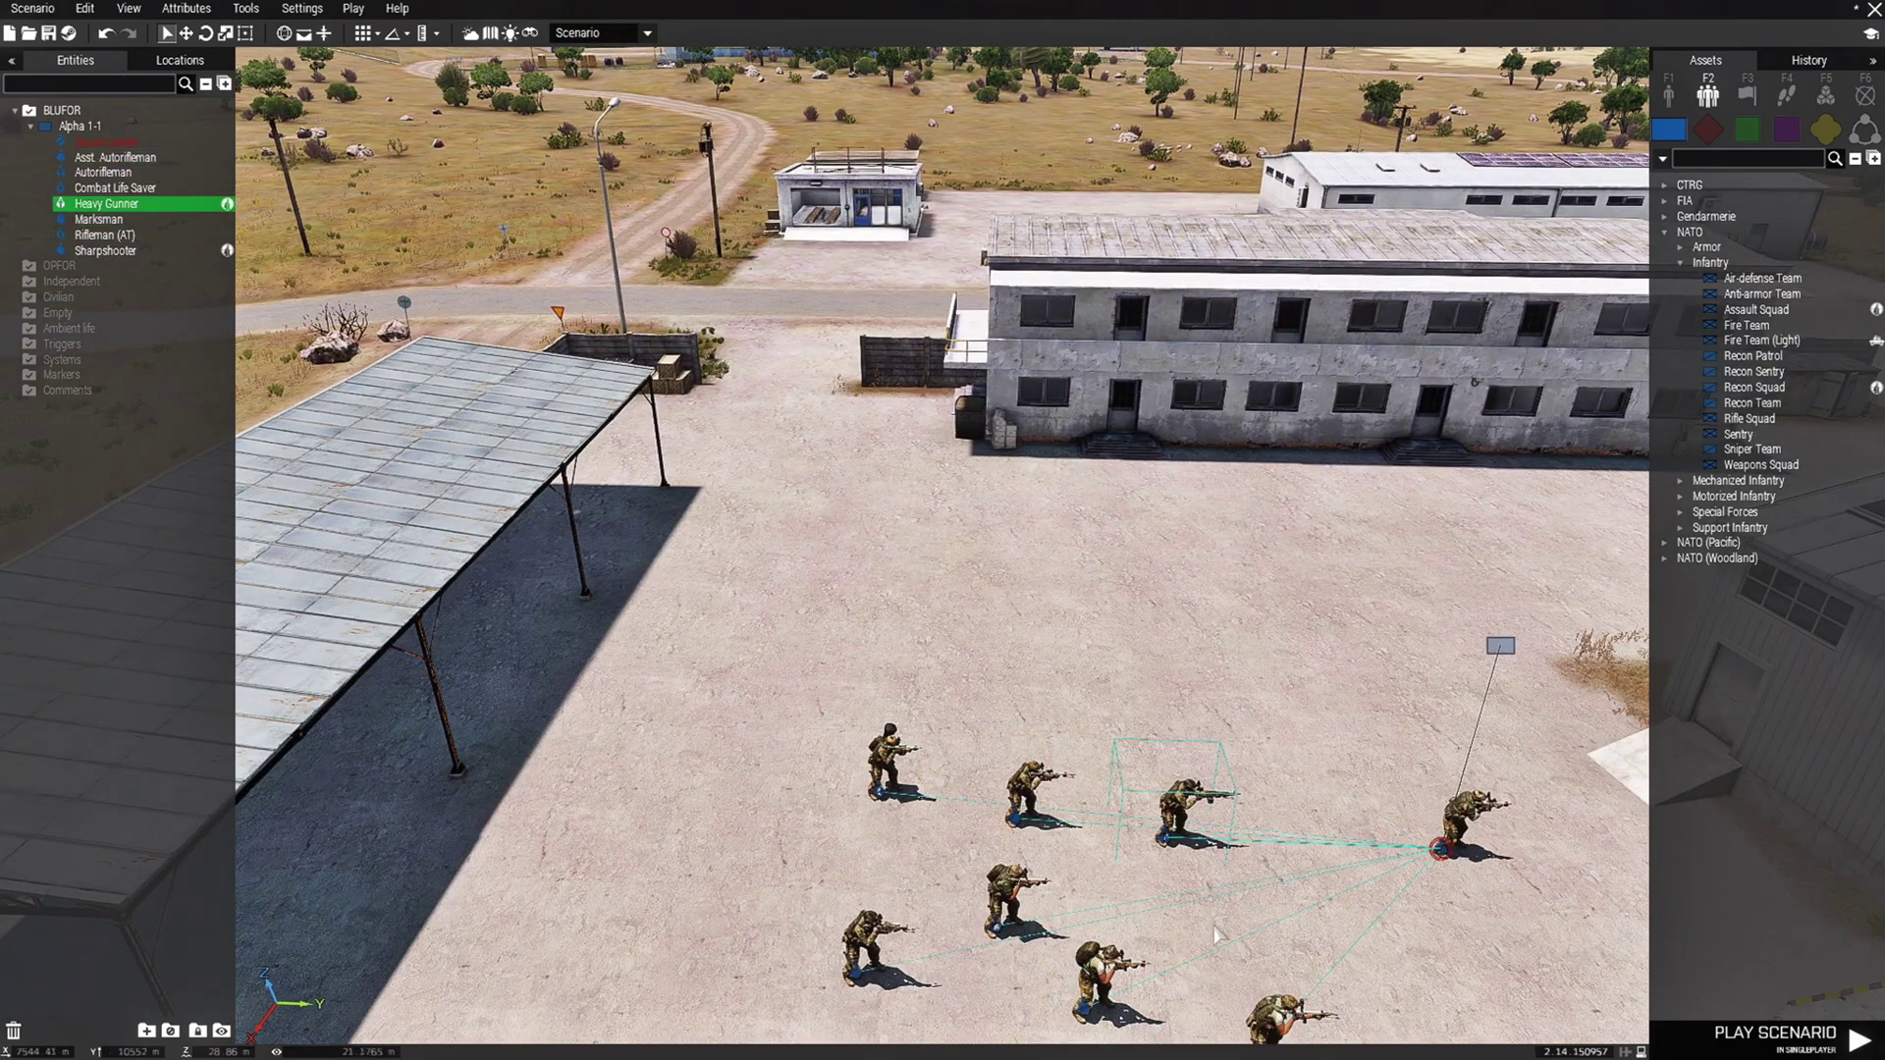
pyautogui.click(1220, 928)
pyautogui.press('d')
pyautogui.press('s')
pyautogui.press('w')
pyautogui.press('s')
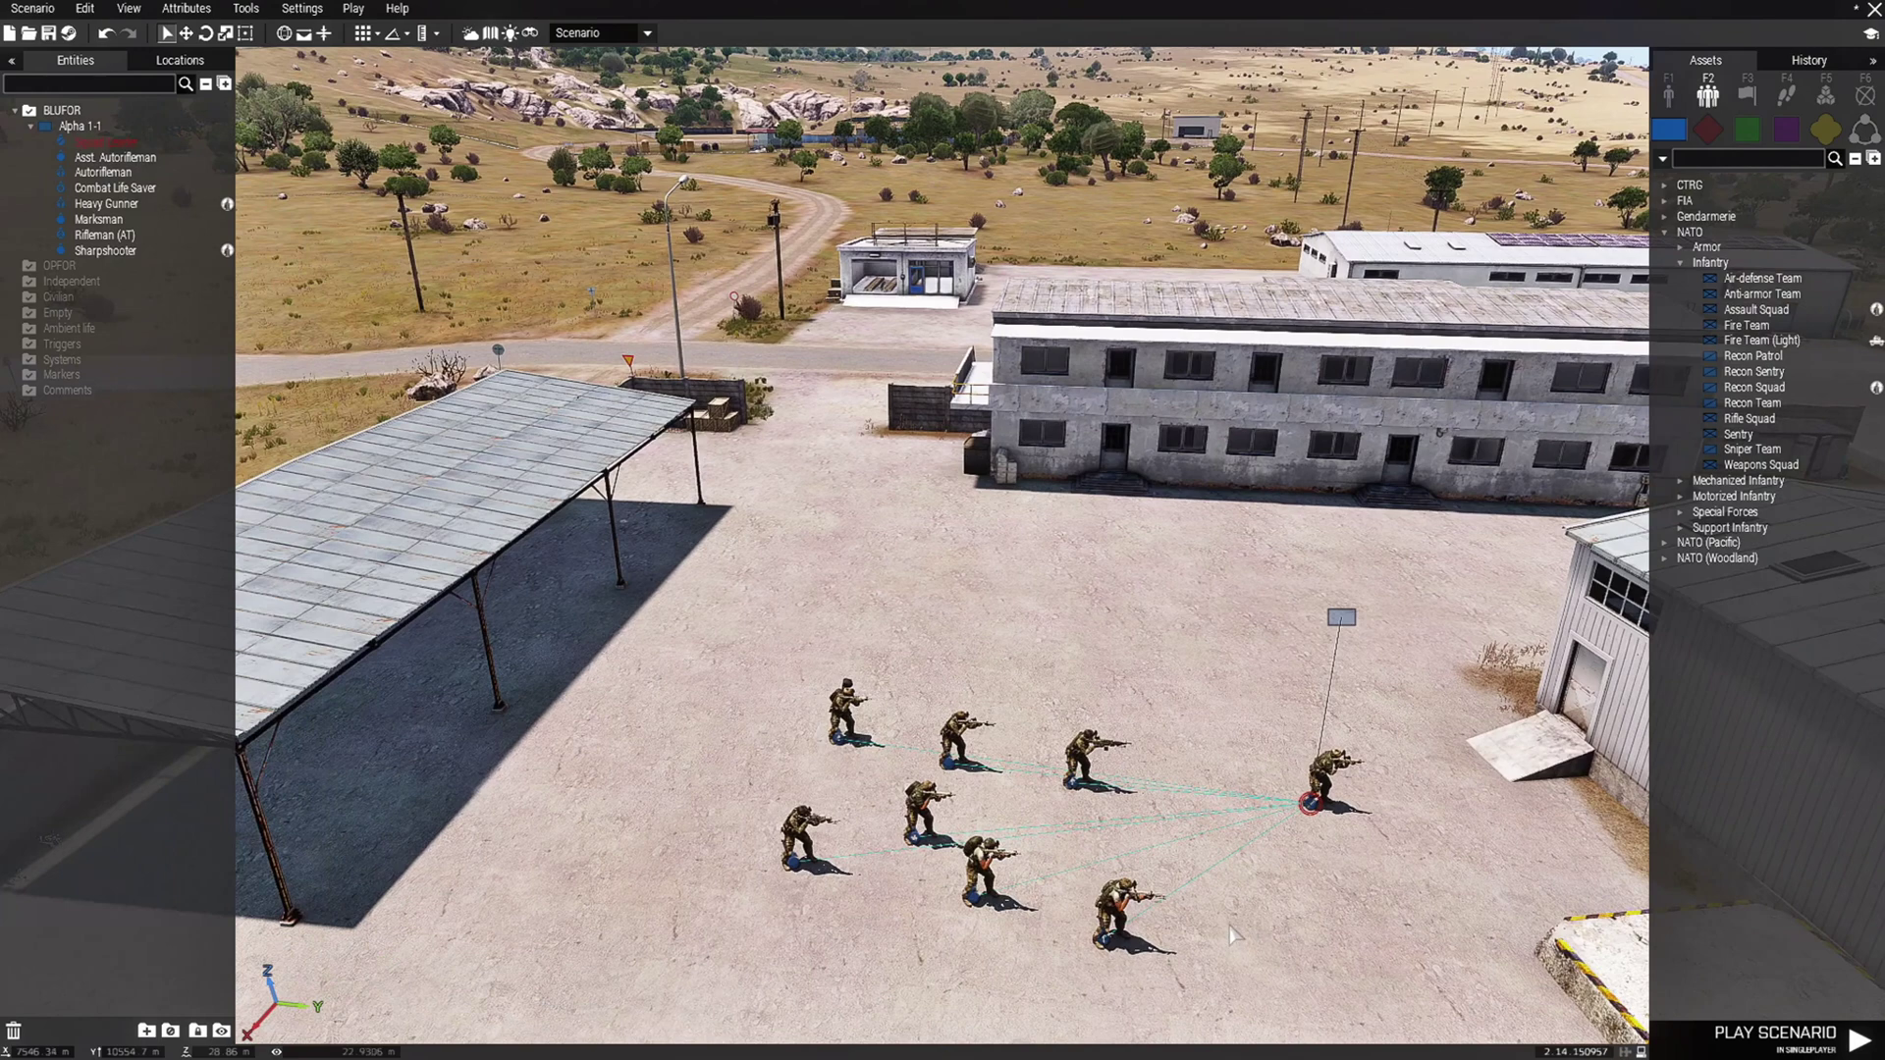
pyautogui.moveTo(826, 861); pyautogui.dragTo(1200, 557)
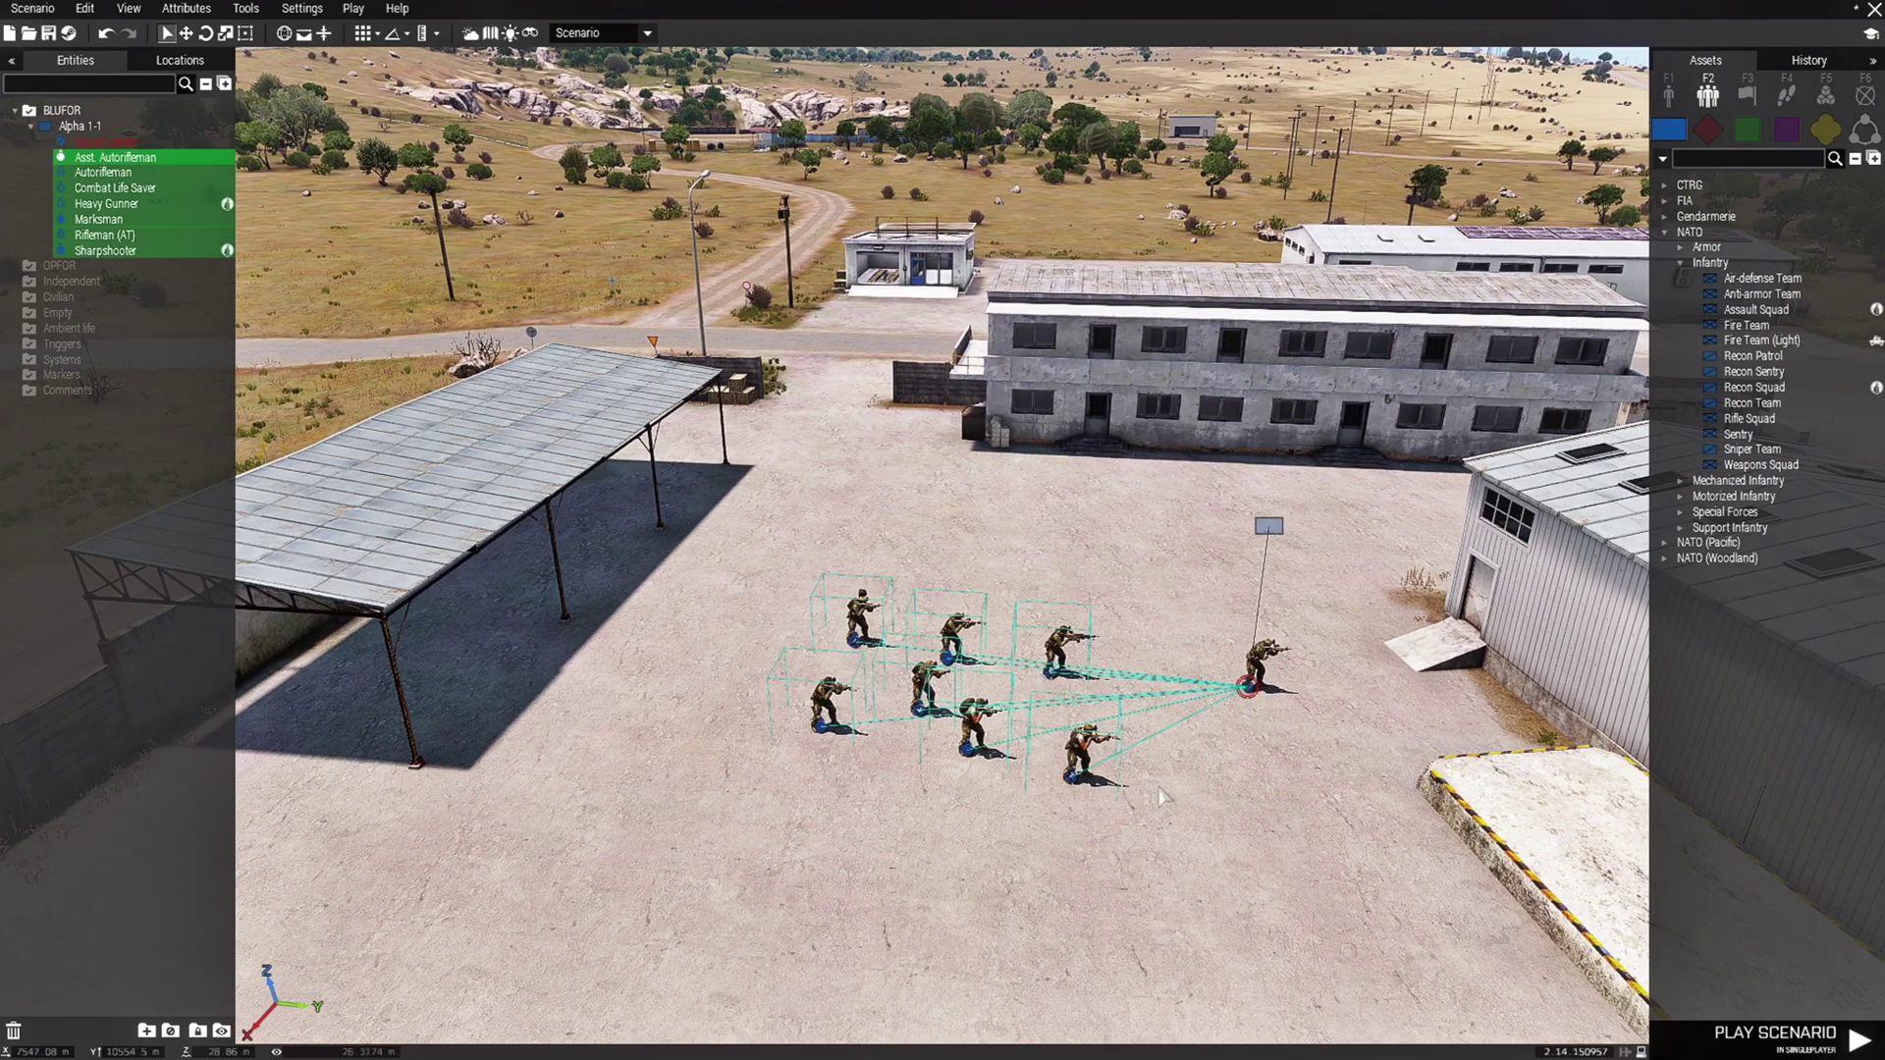
pyautogui.rightClick(1070, 785)
pyautogui.click(1138, 1040)
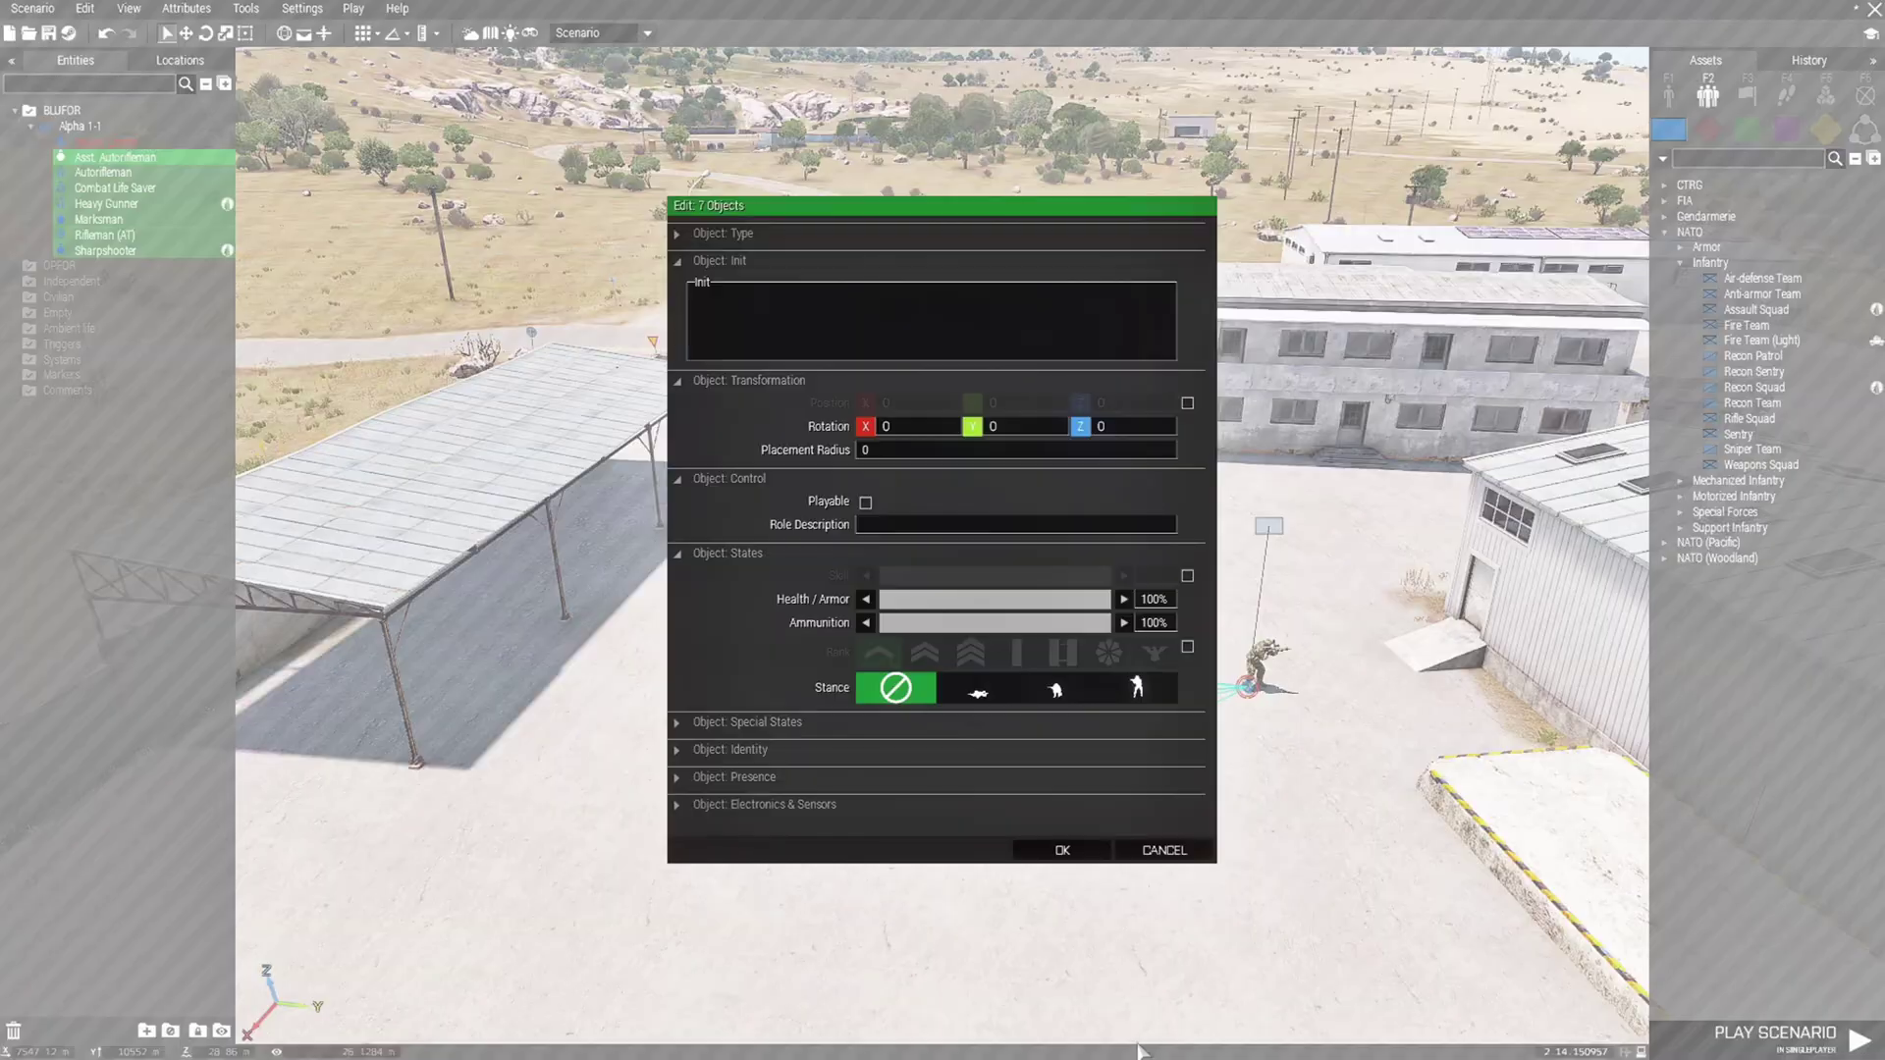
pyautogui.click(1164, 852)
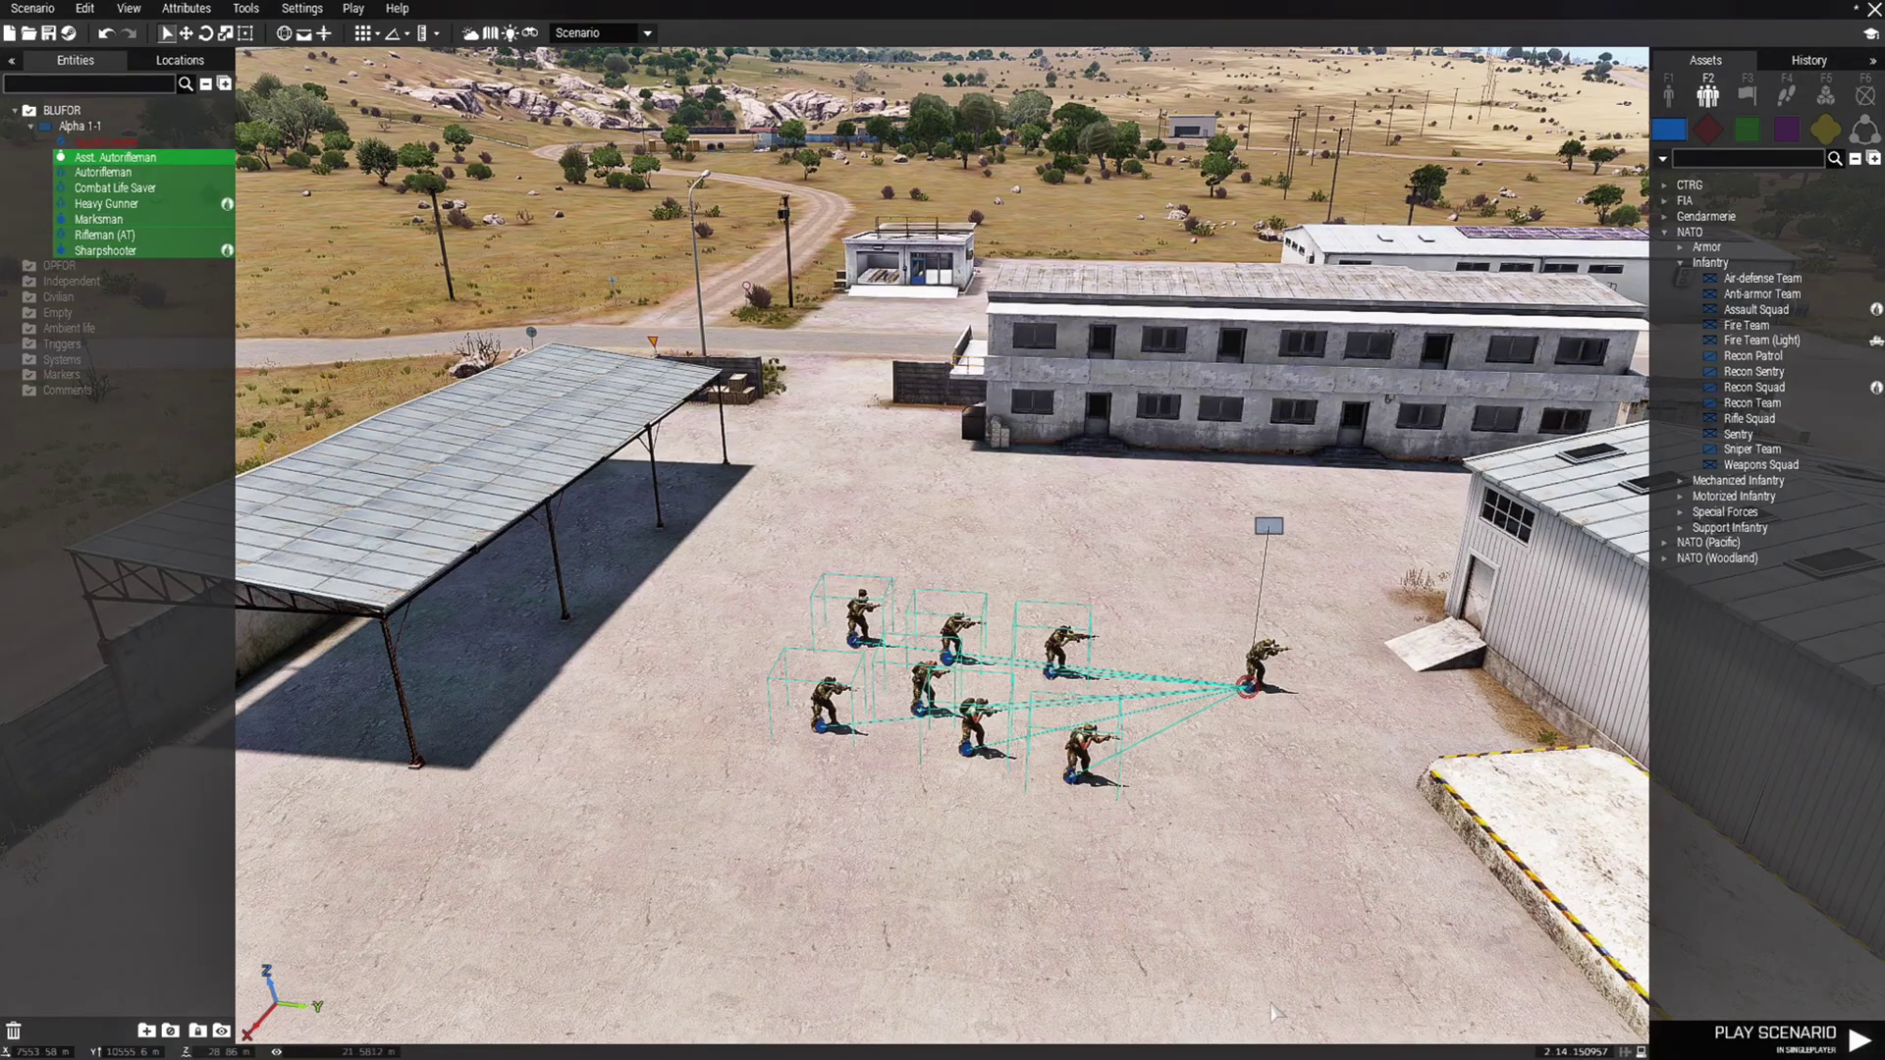
pyautogui.click(1164, 851)
# Select the seven squad members from Asst. Autorifleman through Sharpshooter in the entity list, make them all playable in their shared attributes, and deselect them
pyautogui.press('w')
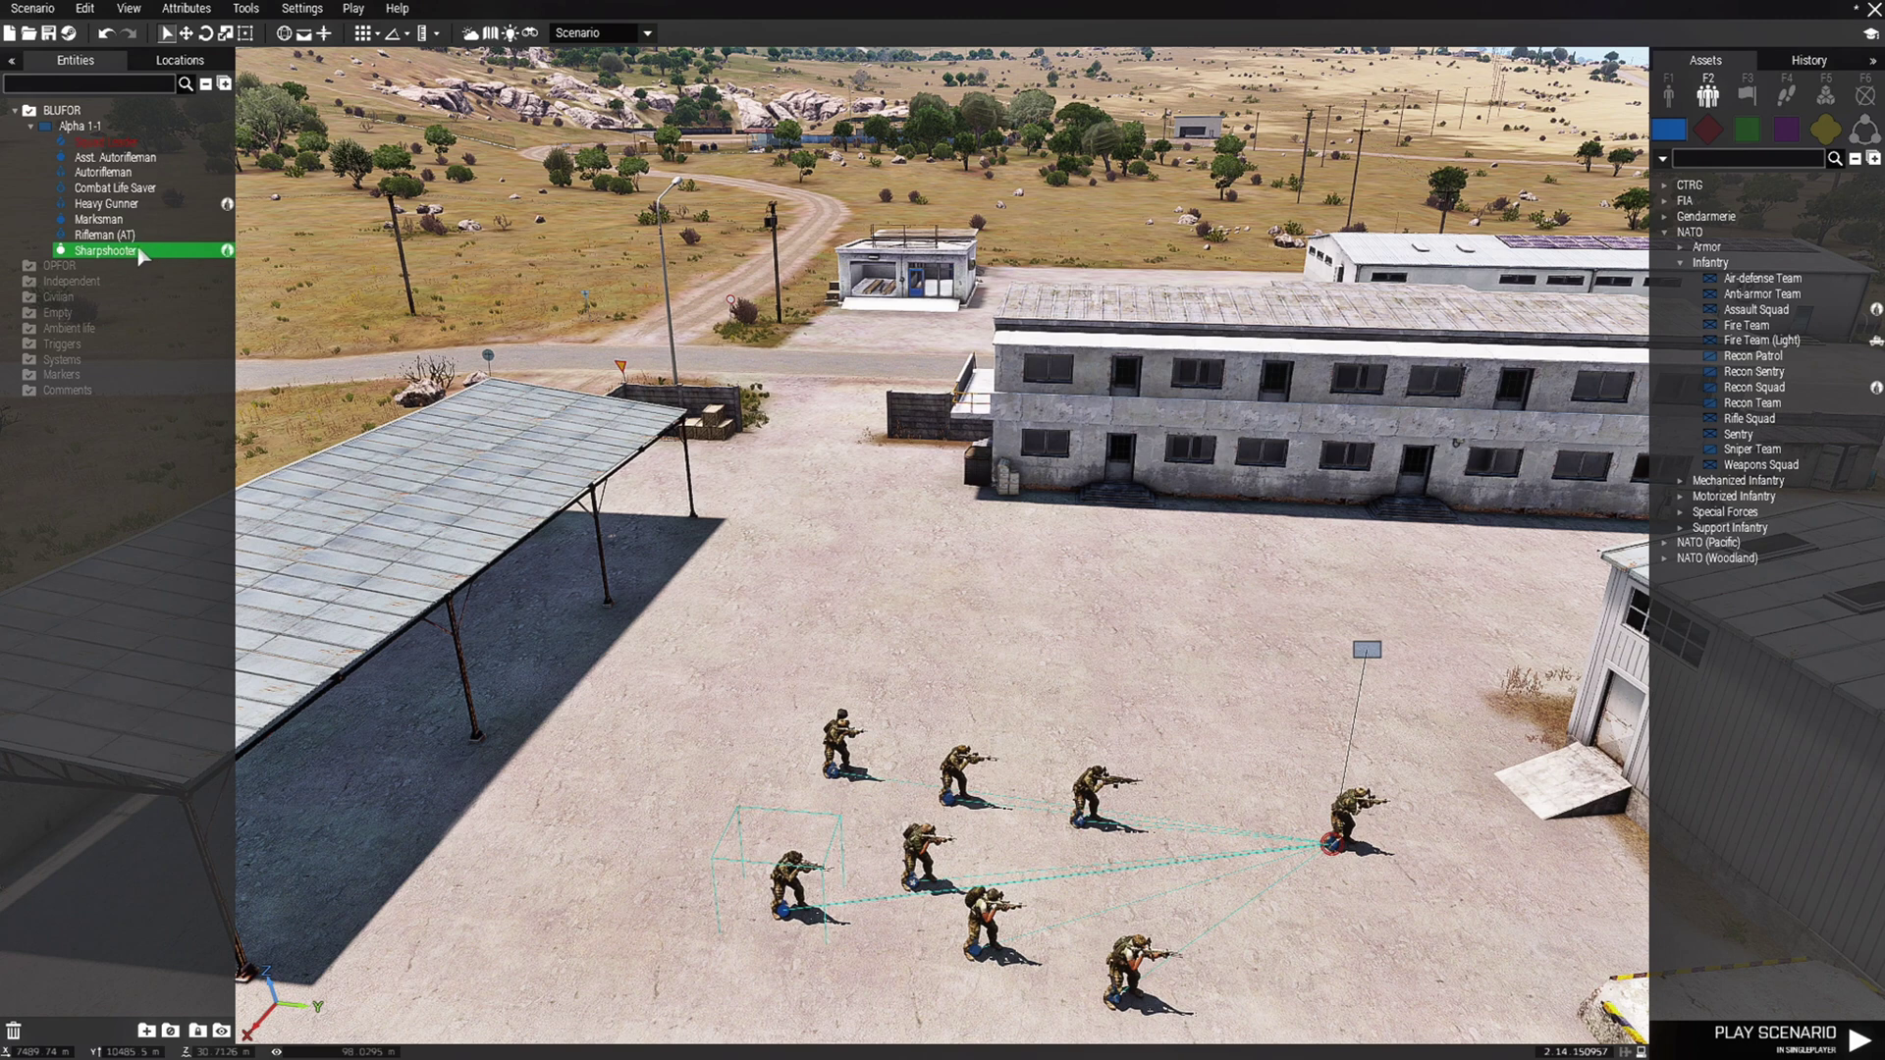
pyautogui.keyDown('shift'); pyautogui.click(121, 158); pyautogui.keyUp('shift')
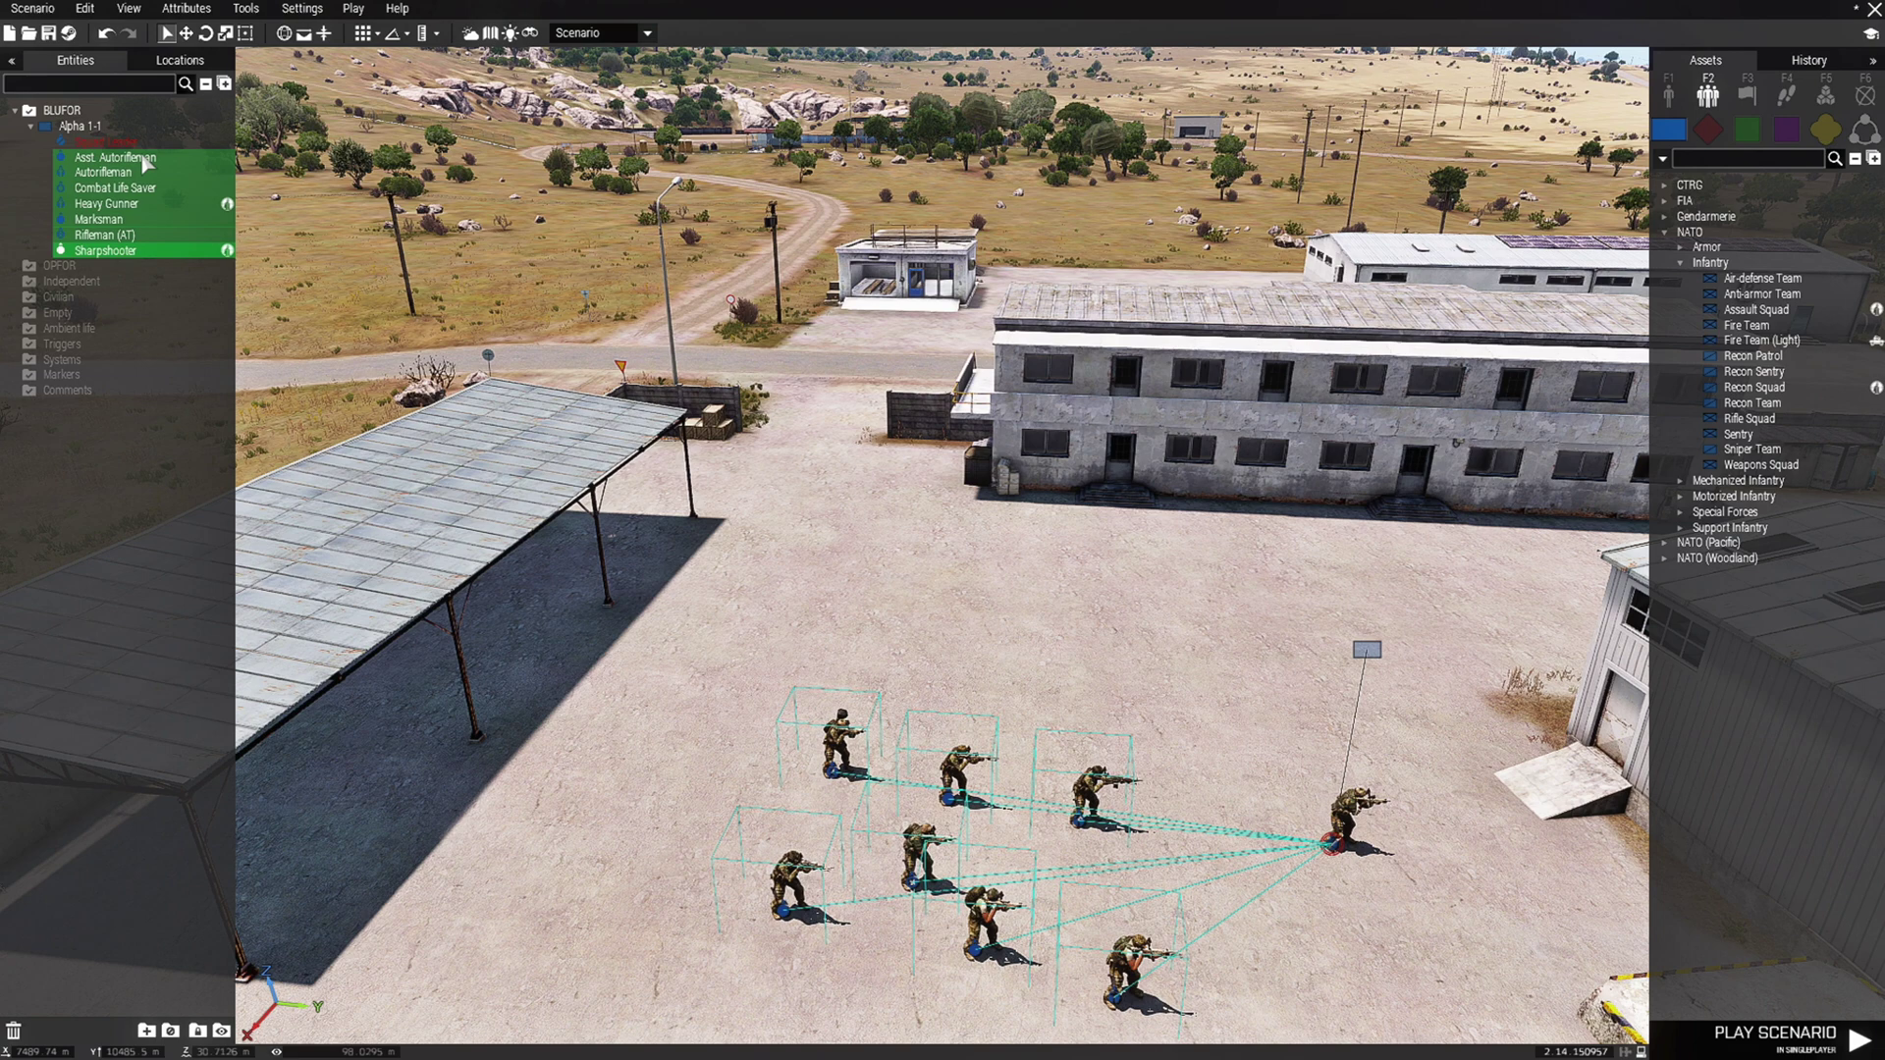
pyautogui.rightClick(141, 159)
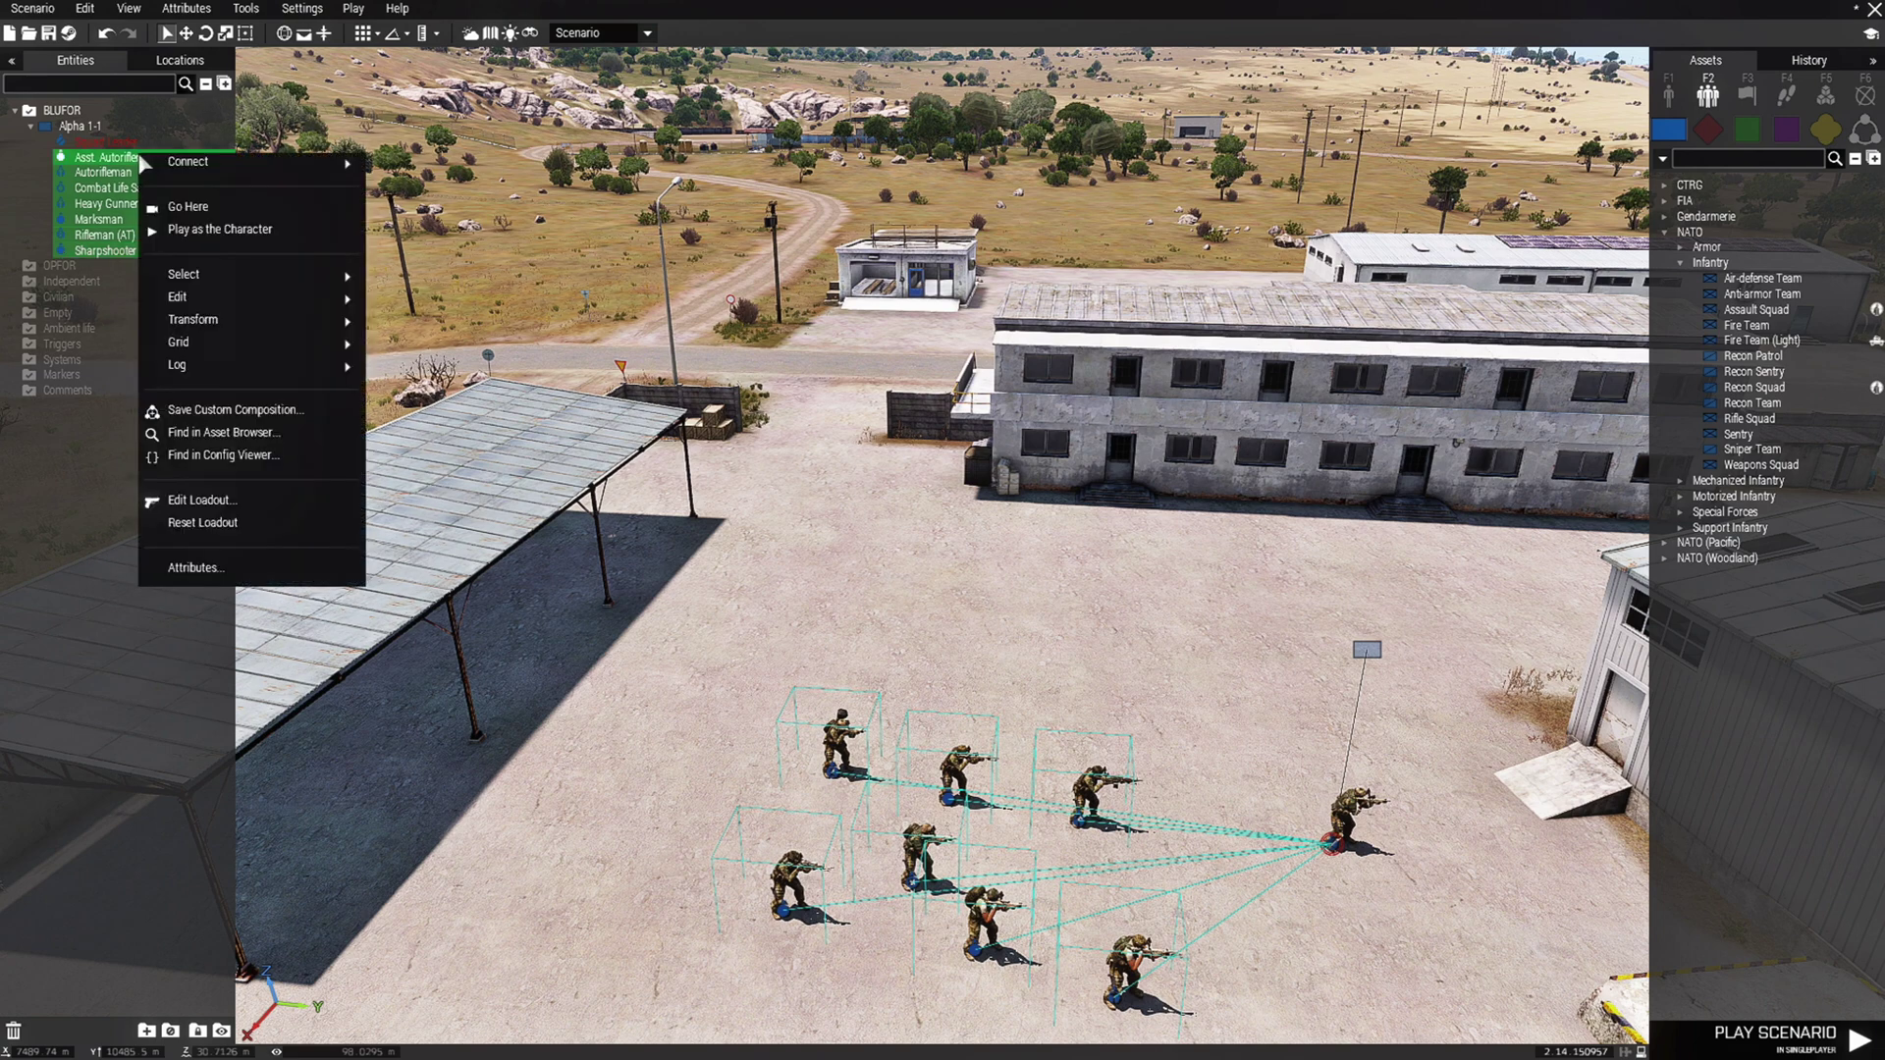
pyautogui.click(231, 570)
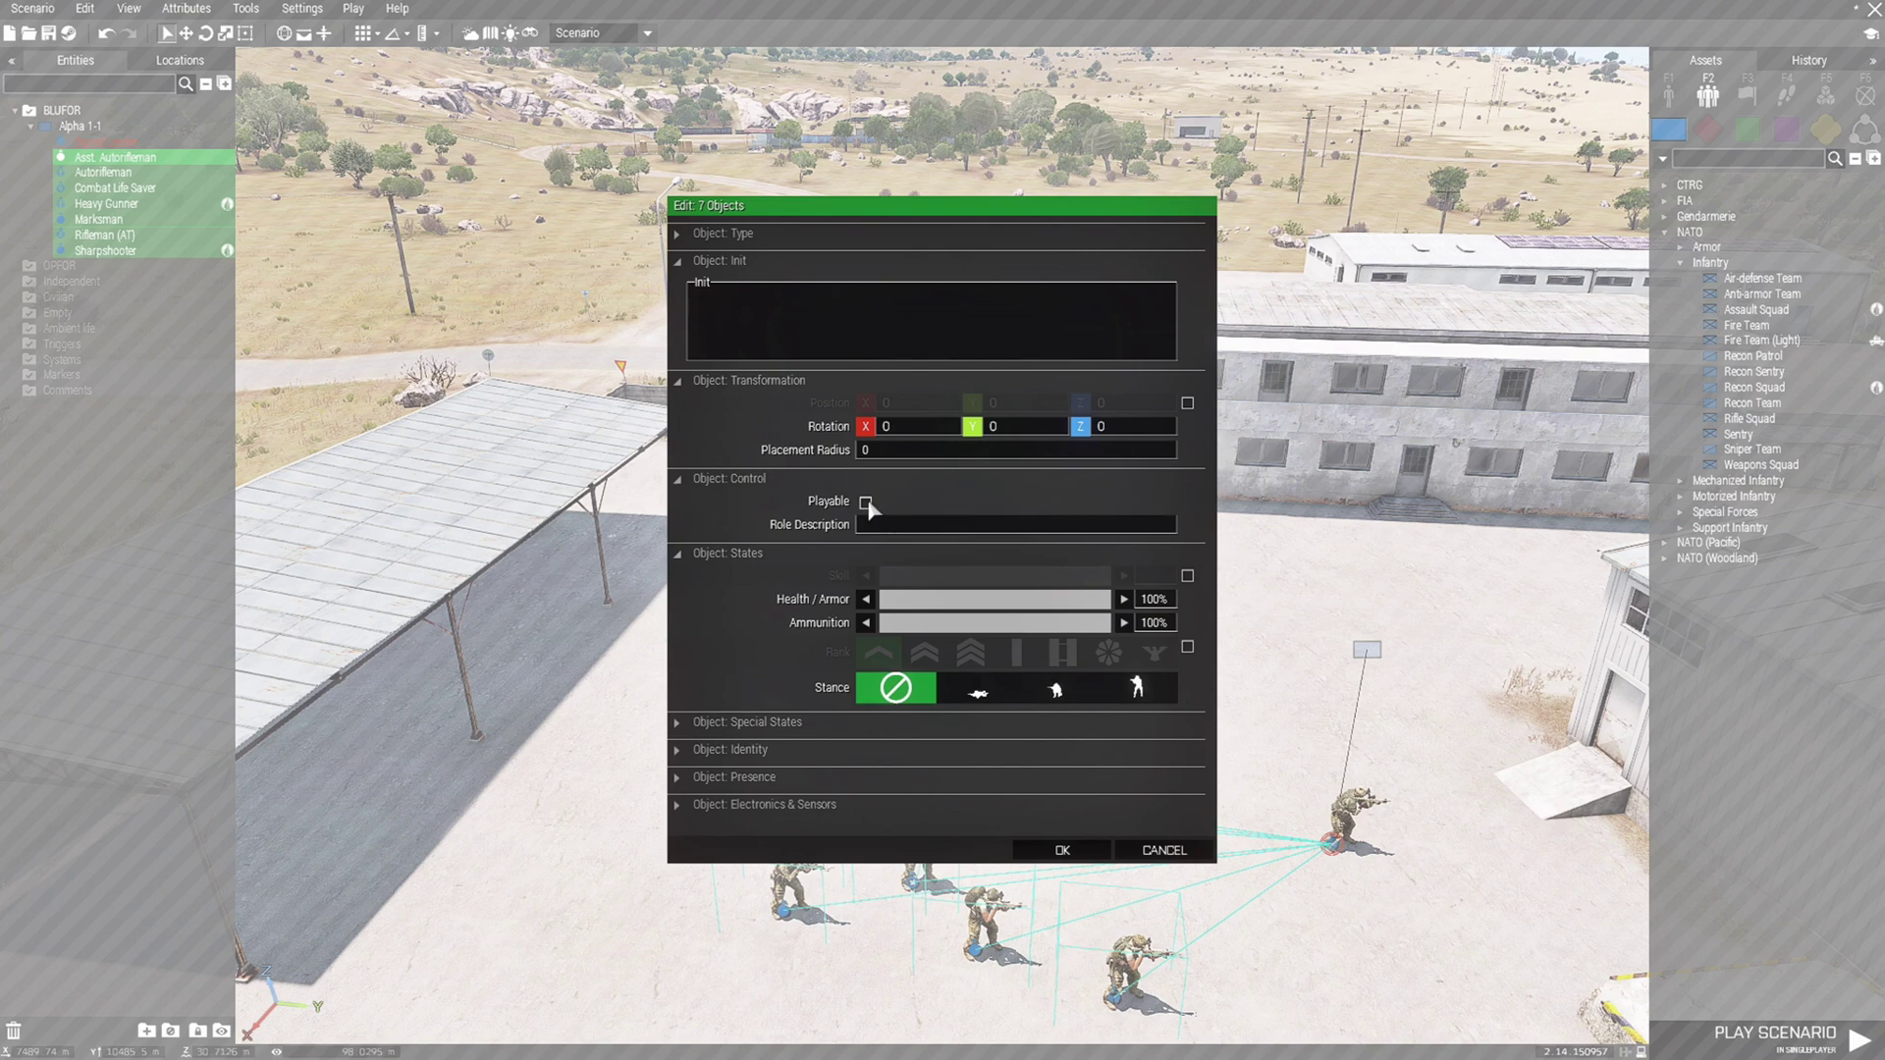
pyautogui.click(1078, 846)
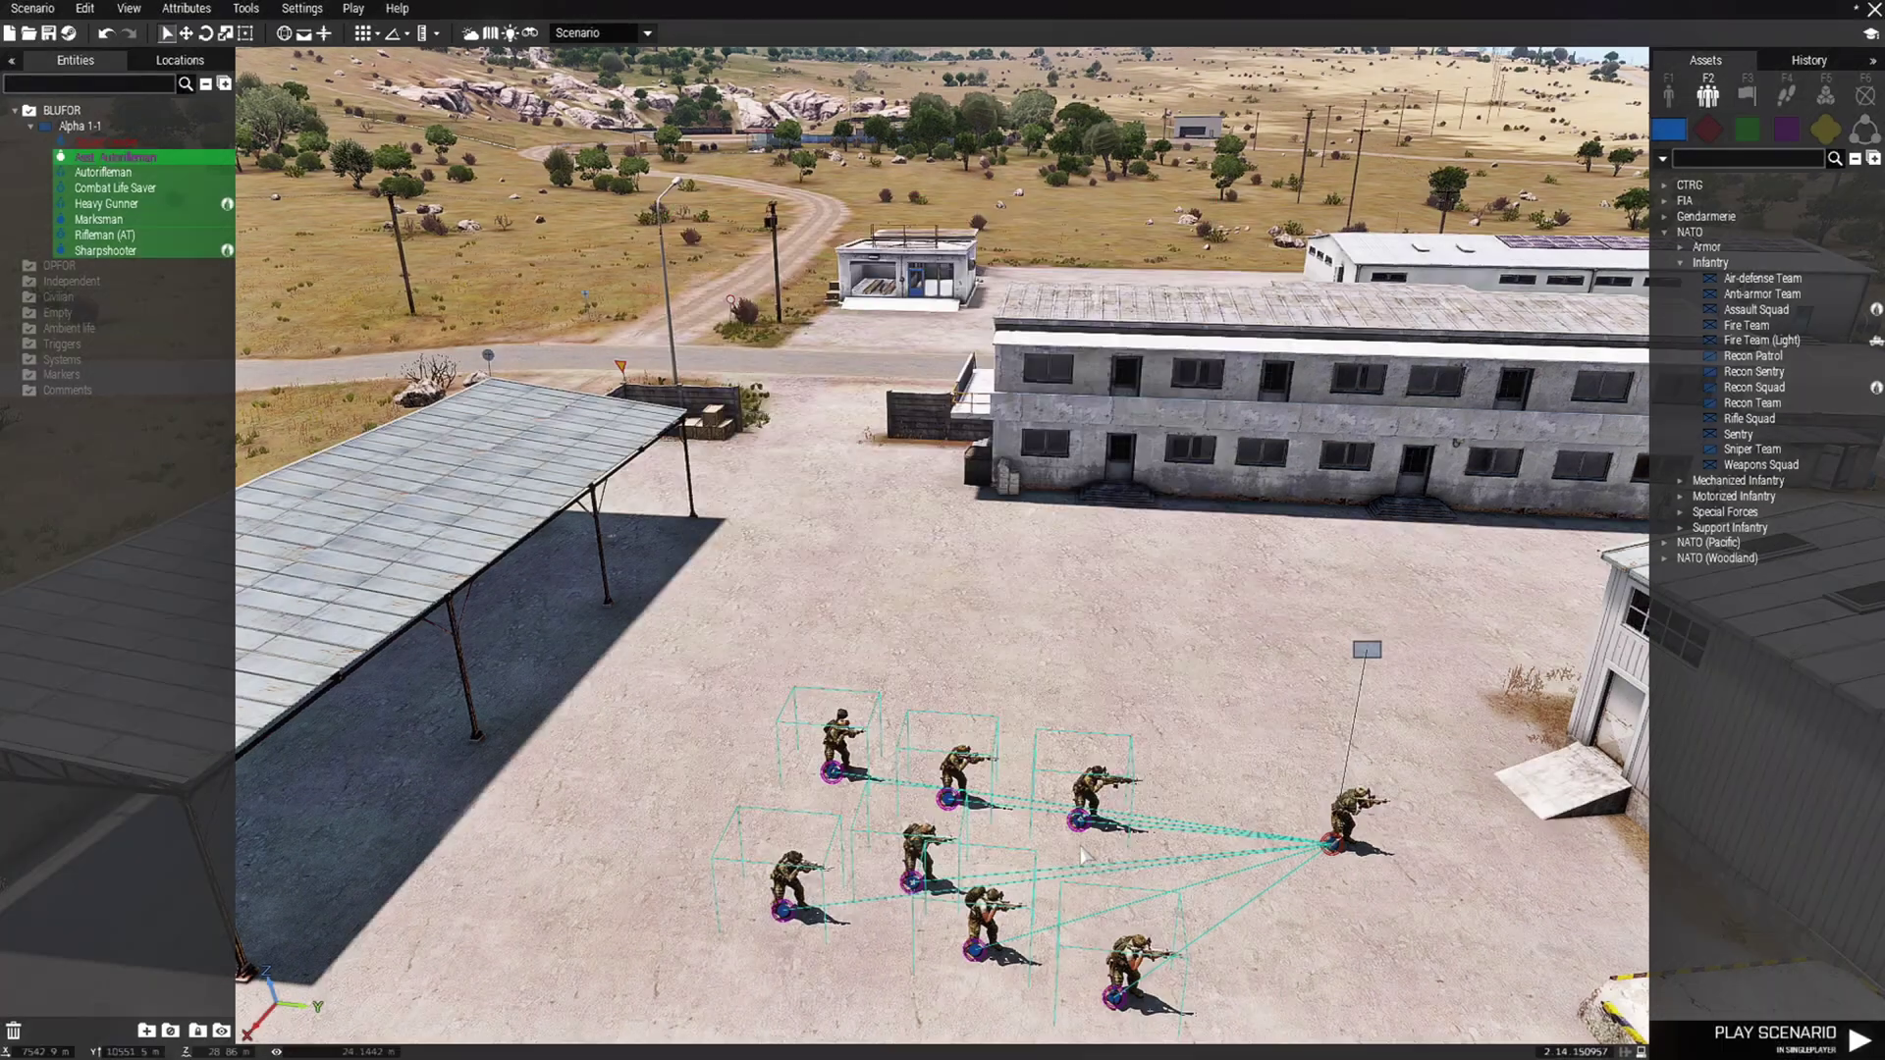
pyautogui.click(660, 910)
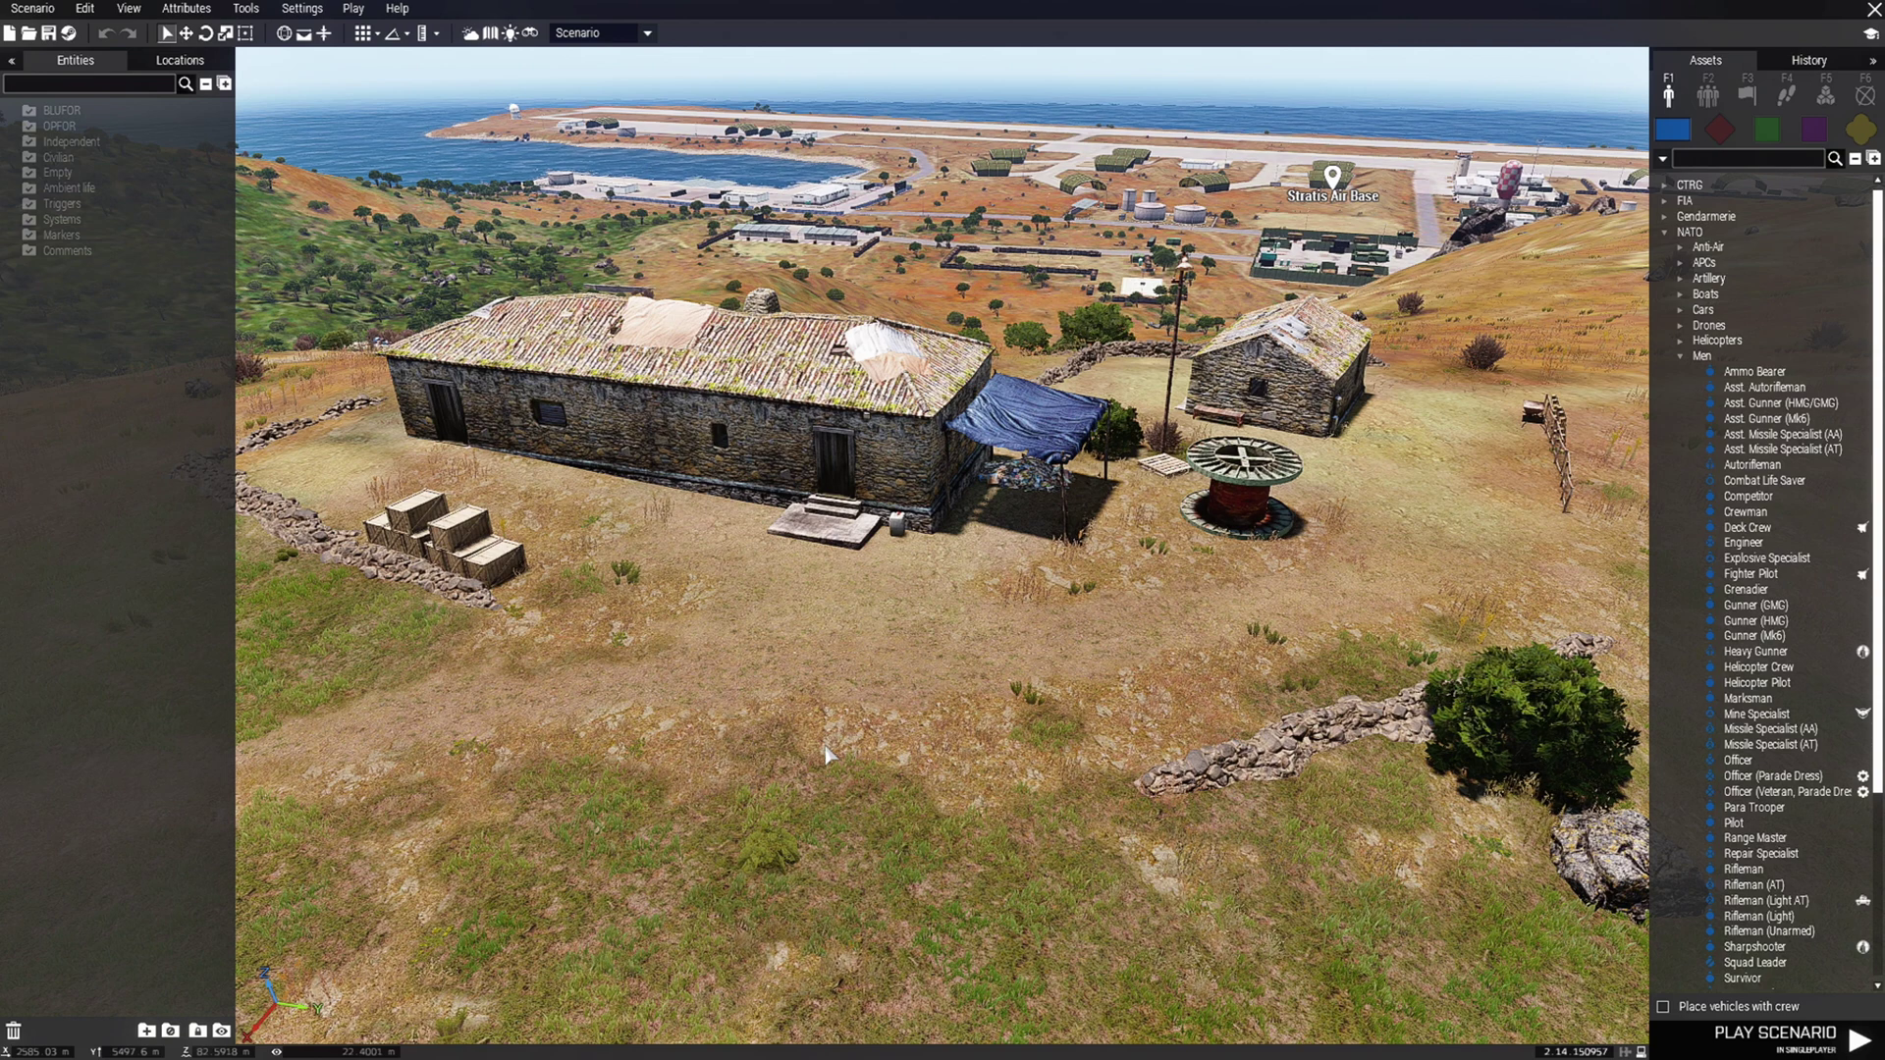
# Place a NATO Engineer and a NATO Marksman on the ground in front of the stone house
pyautogui.click(1743, 542)
pyautogui.click(1134, 650)
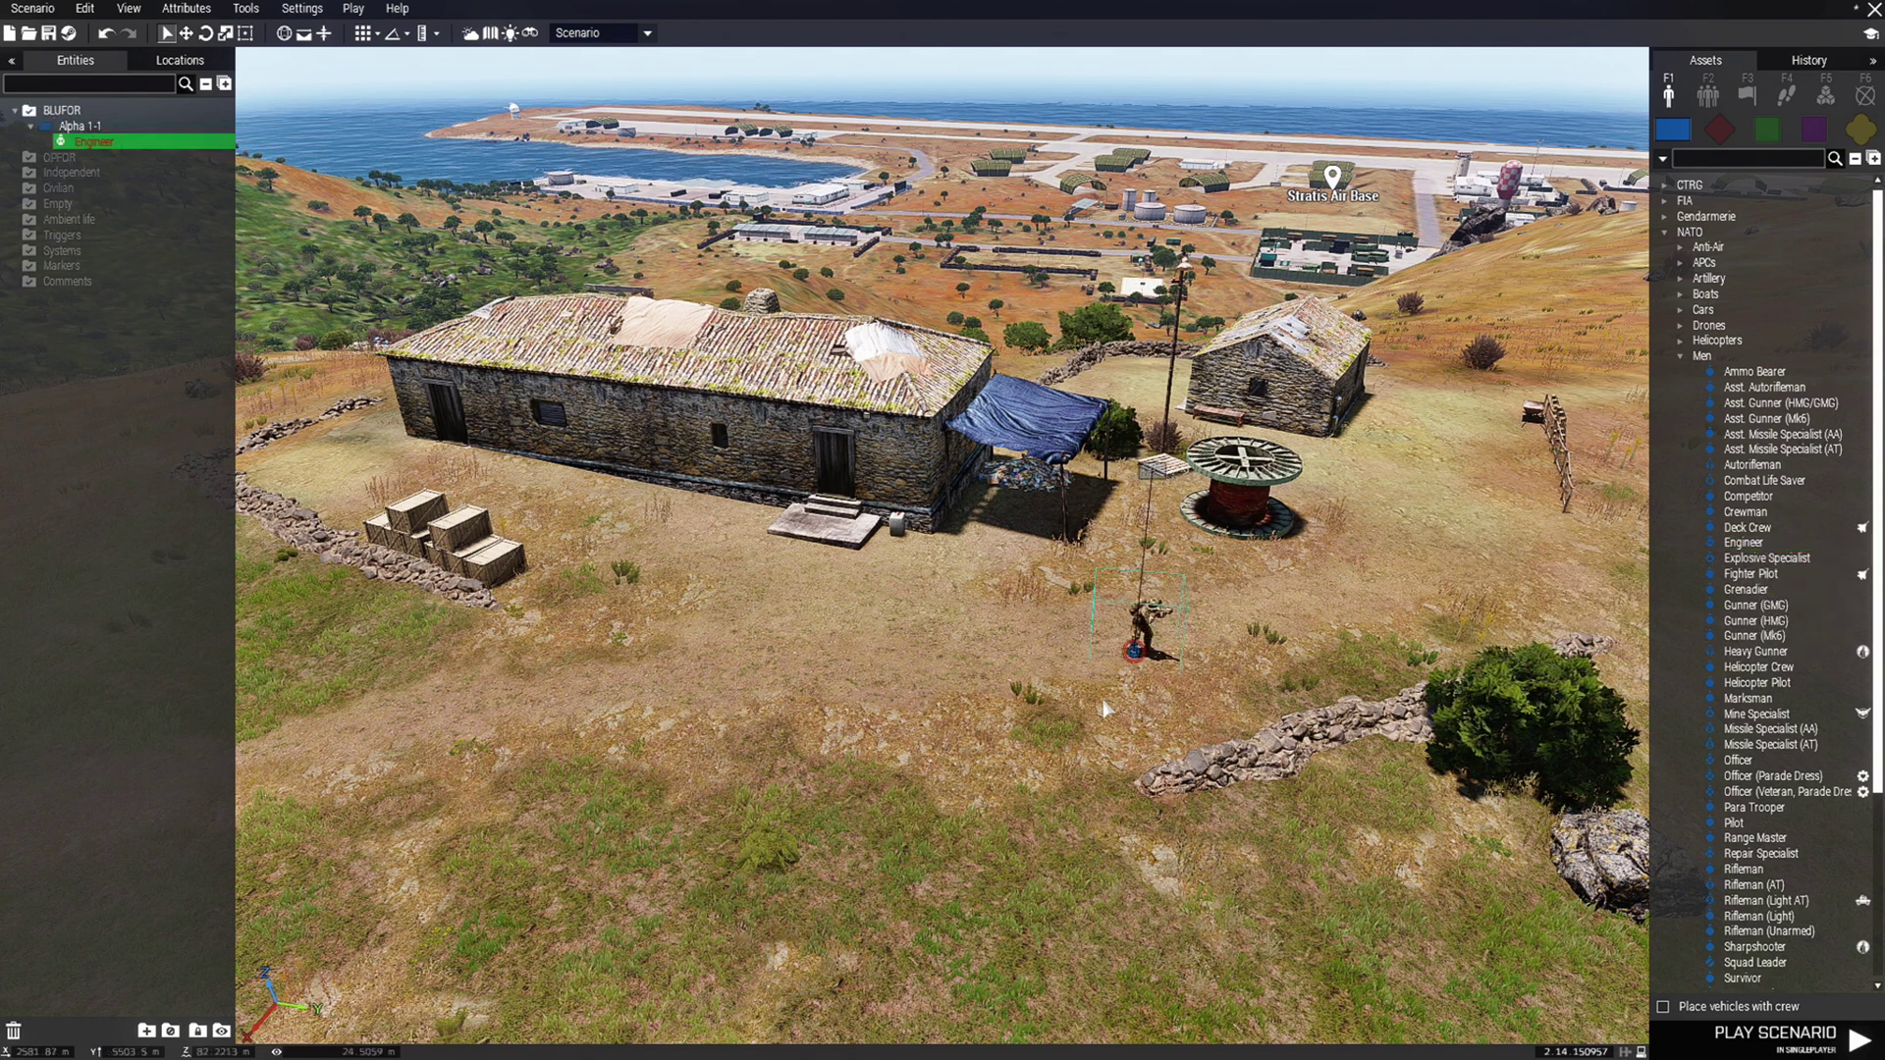
pyautogui.click(1754, 700)
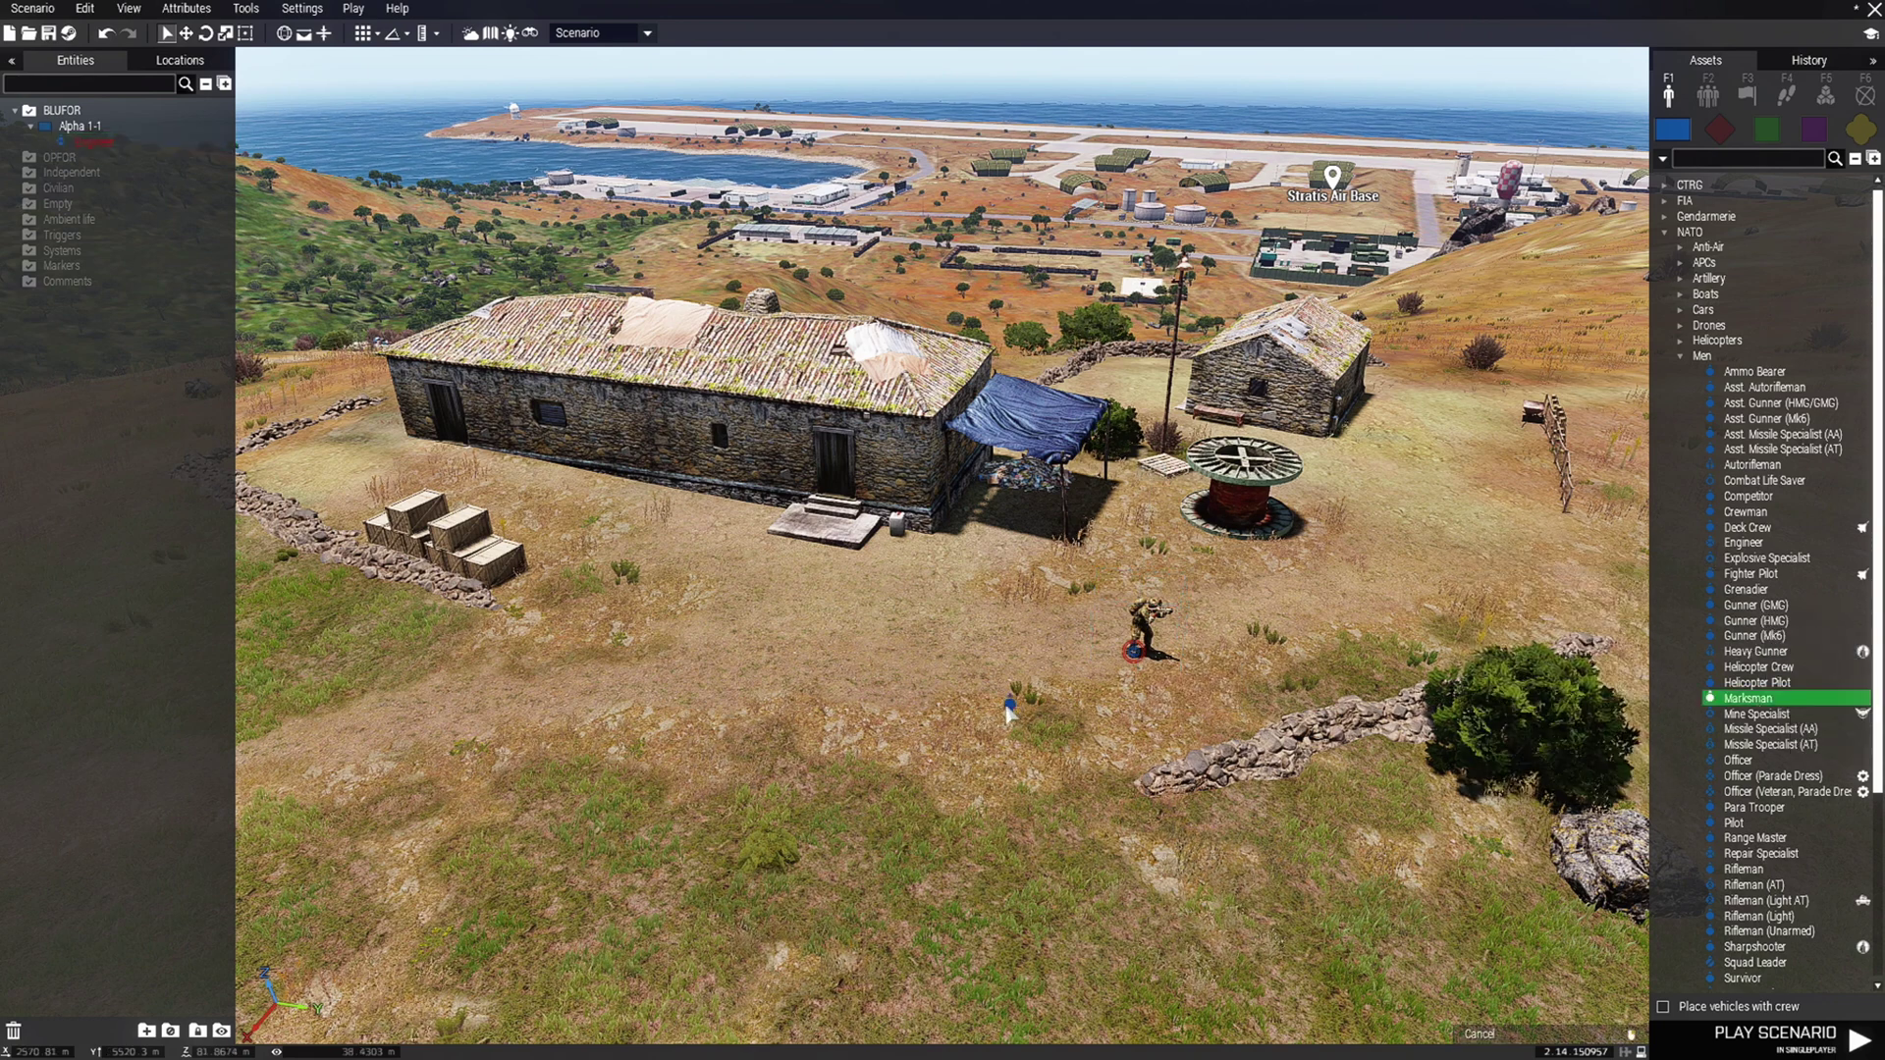
pyautogui.click(1008, 707)
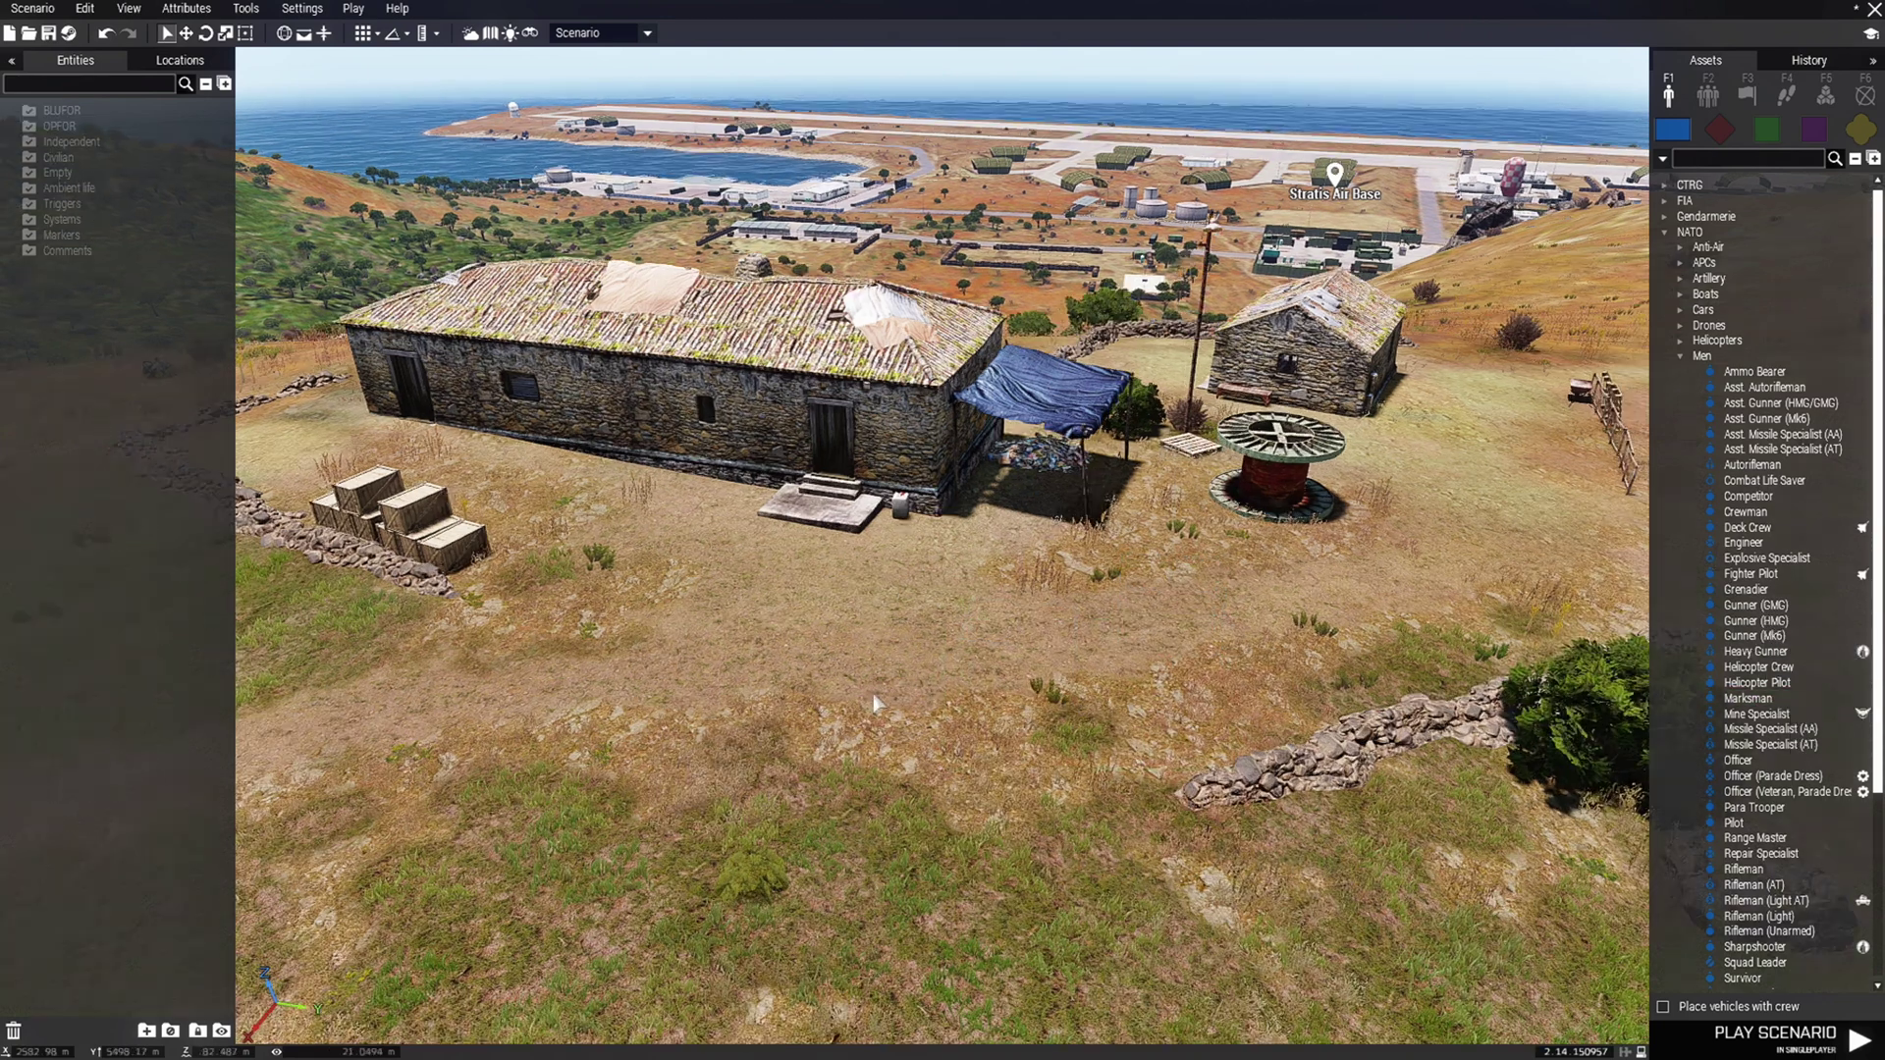
# Open the Place Entity dialog on the ground in front of the house and browse its compositions, triggers, systems and markers categories
pyautogui.doubleClick(871, 720)
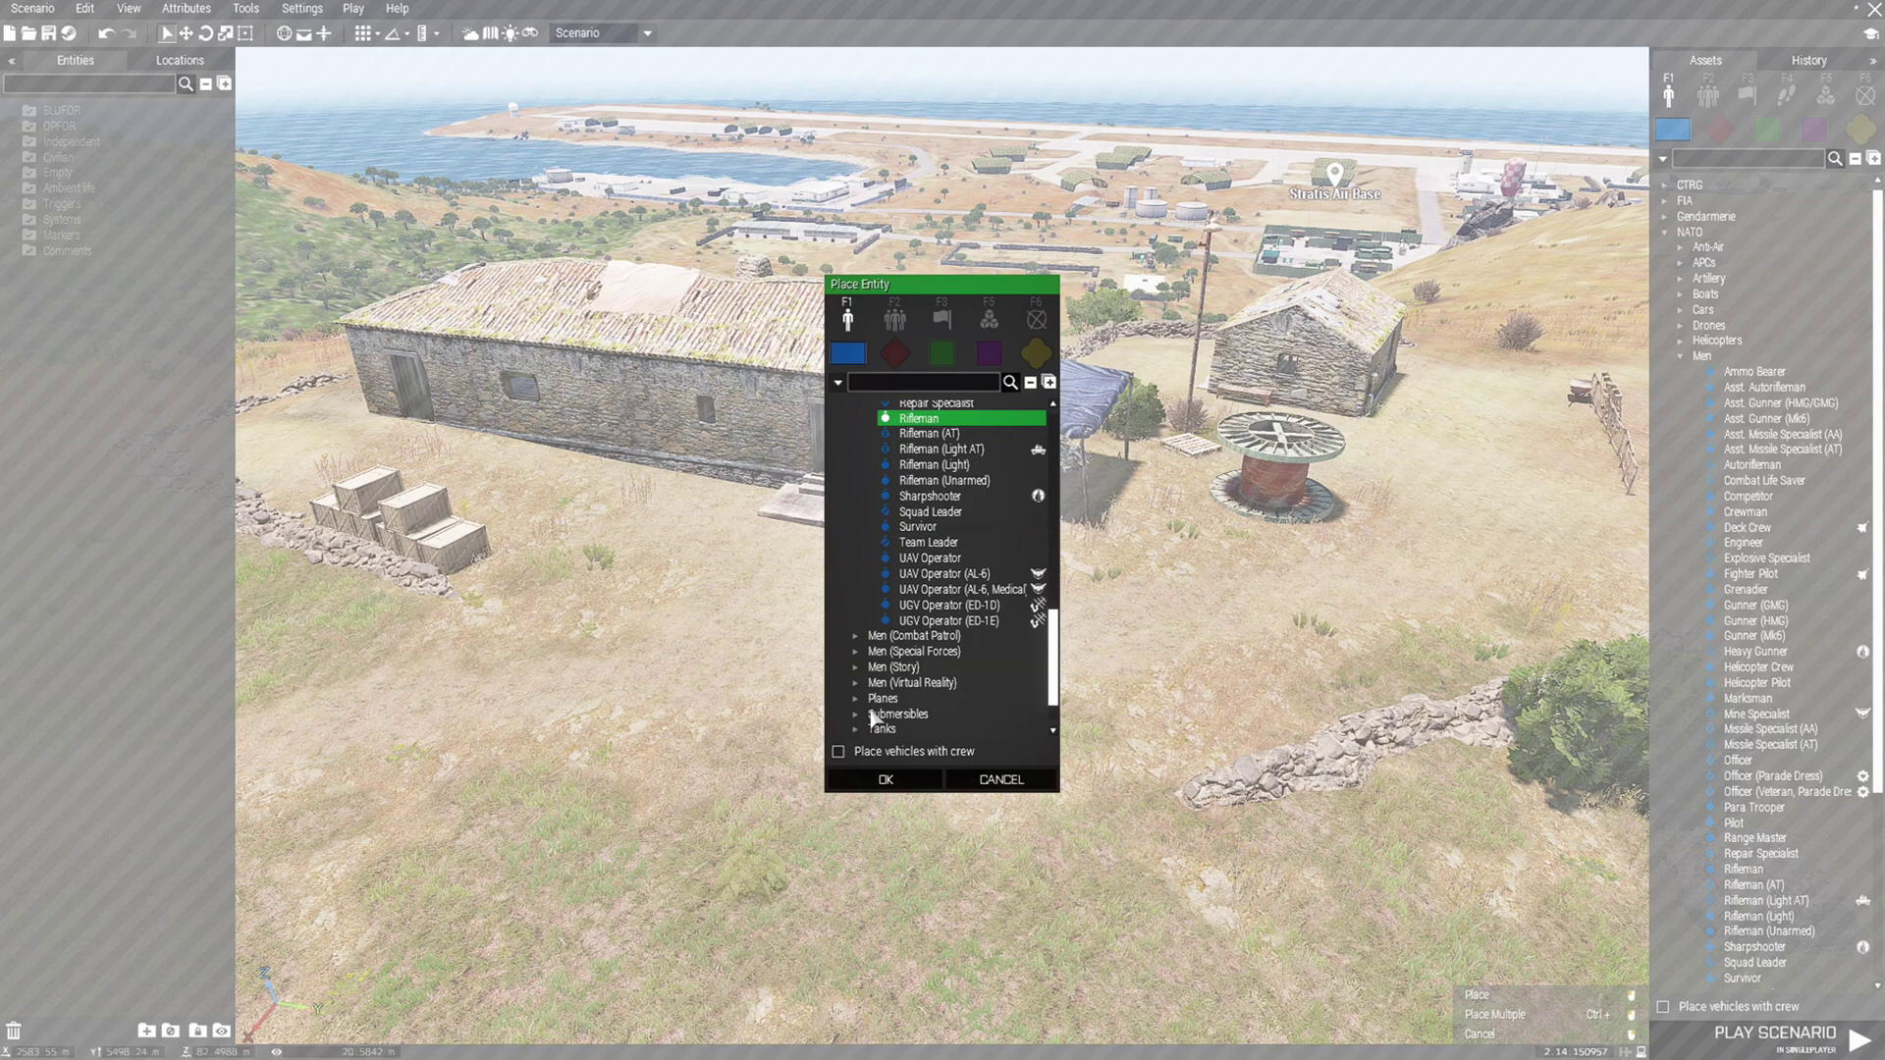
pyautogui.scroll(7, 1052, 687)
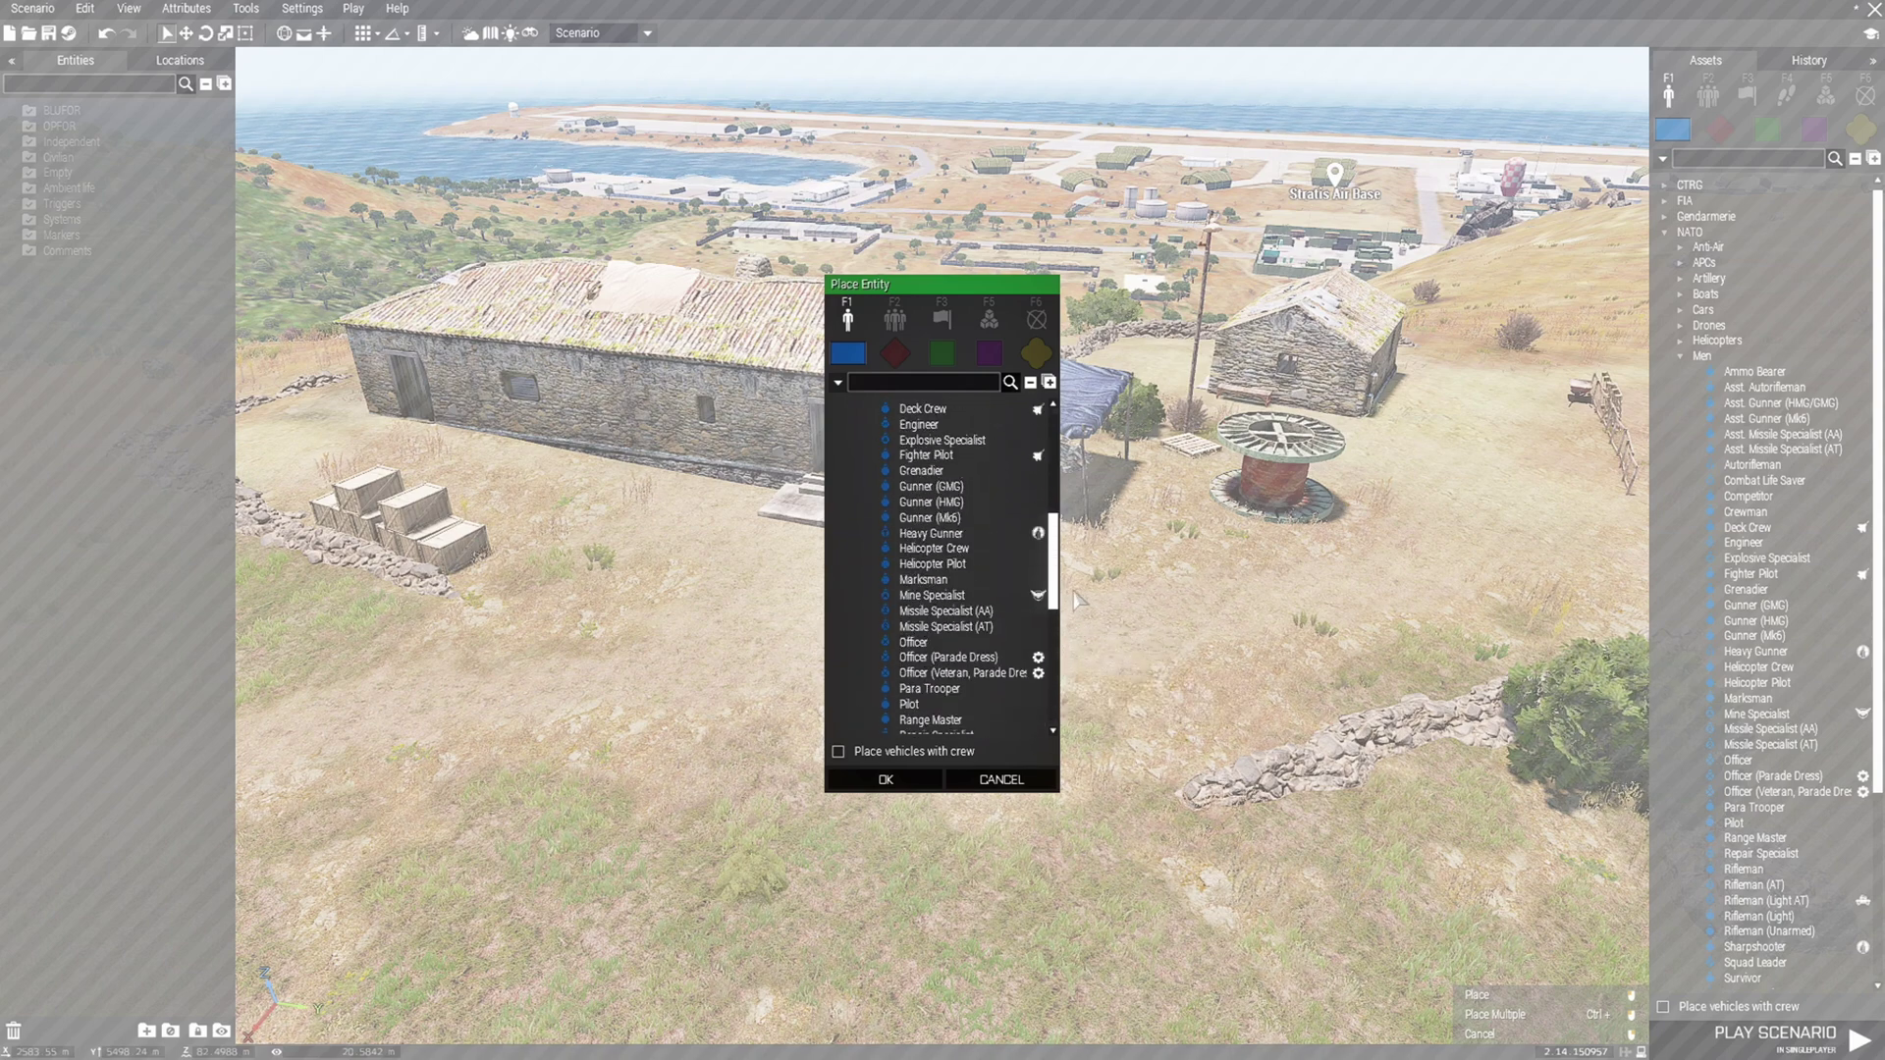
pyautogui.moveTo(1077, 601); pyautogui.dragTo(1089, 498)
pyautogui.click(894, 321)
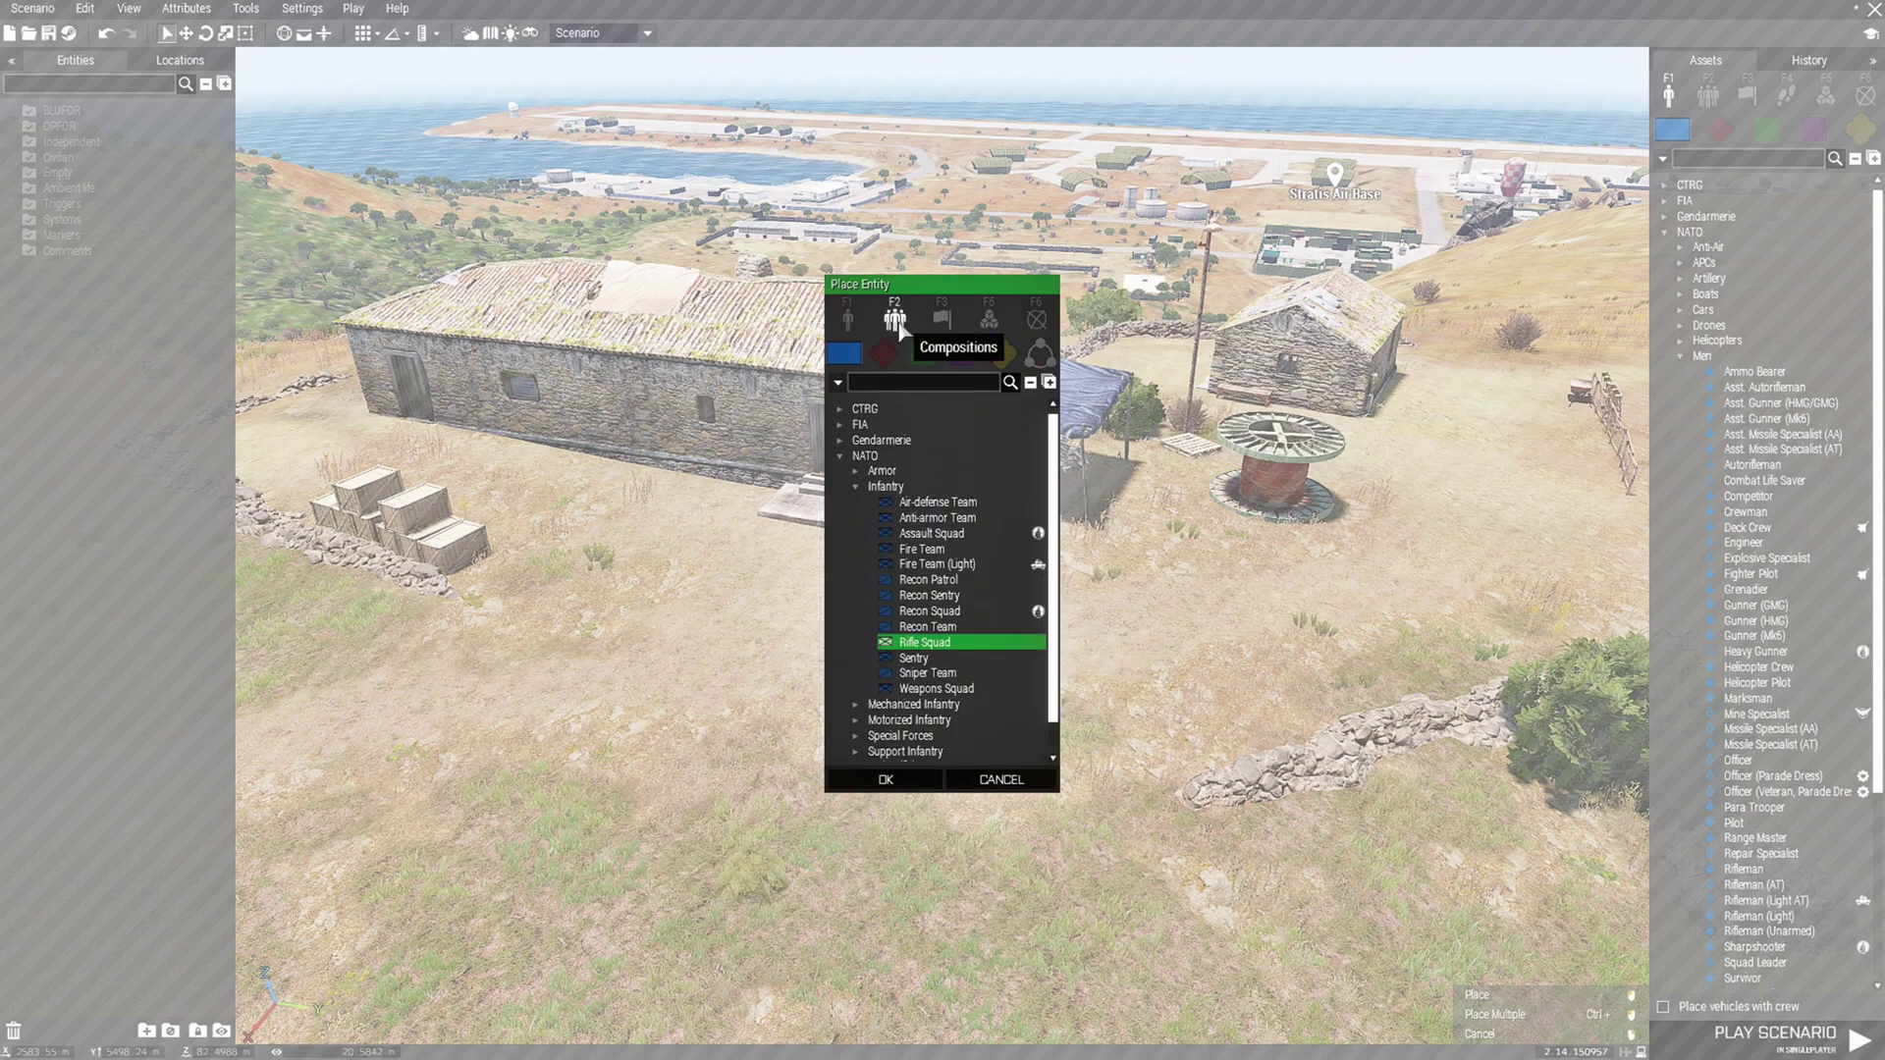
pyautogui.click(941, 318)
pyautogui.click(989, 320)
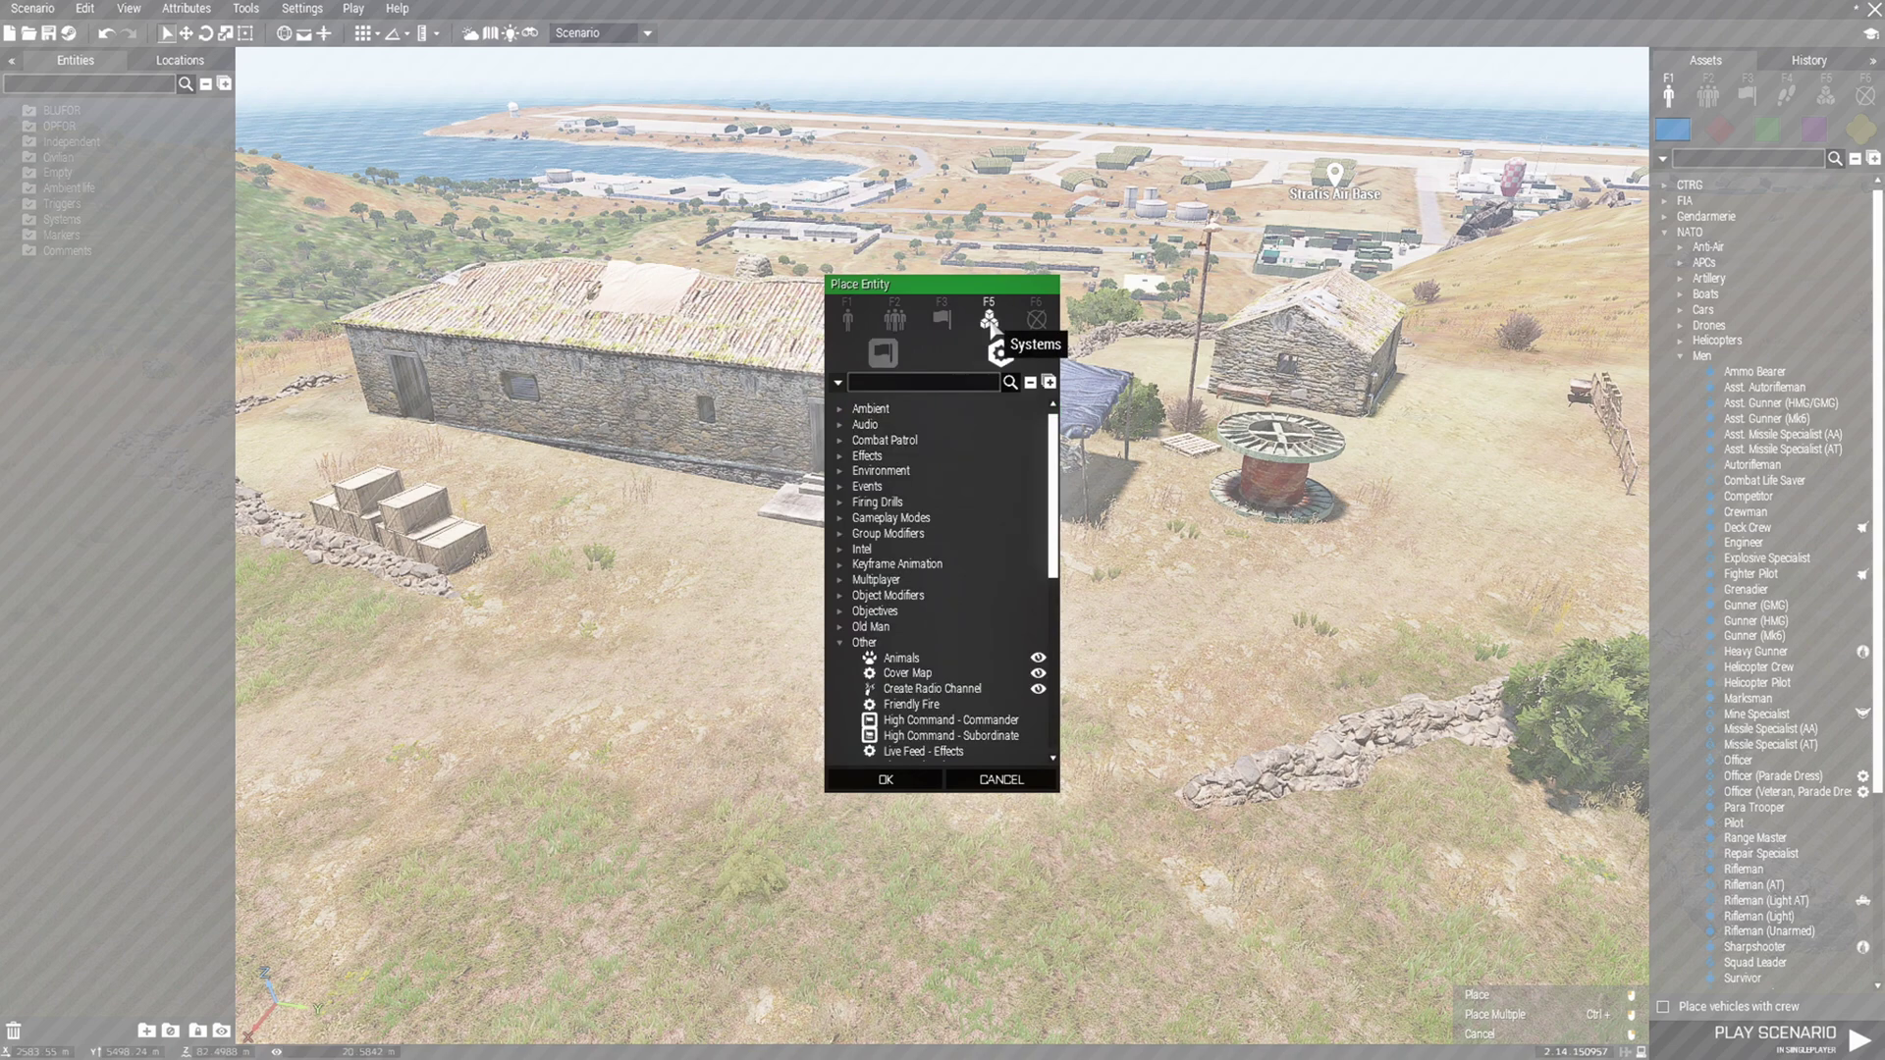
pyautogui.click(1034, 324)
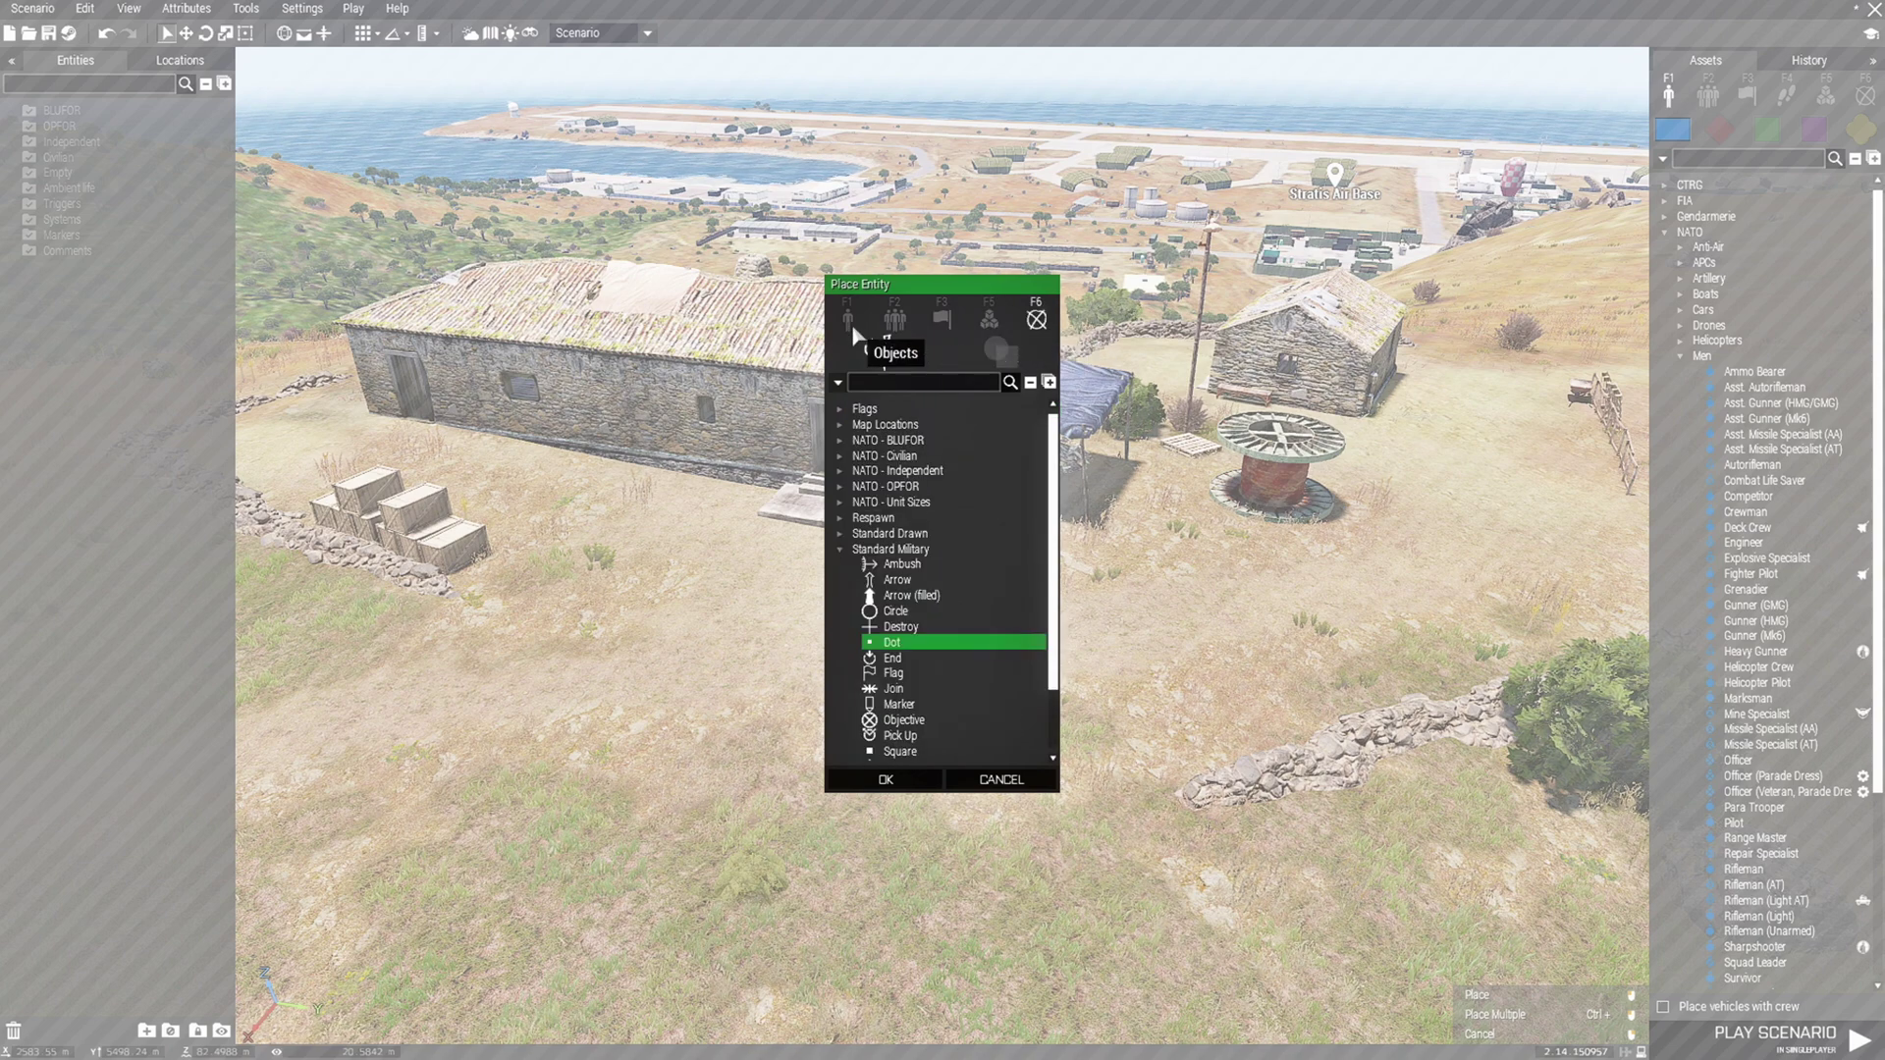
# Choose the Ammo Bearer from the NATO Men objects, place it in front of the house, and deselect it
pyautogui.click(847, 319)
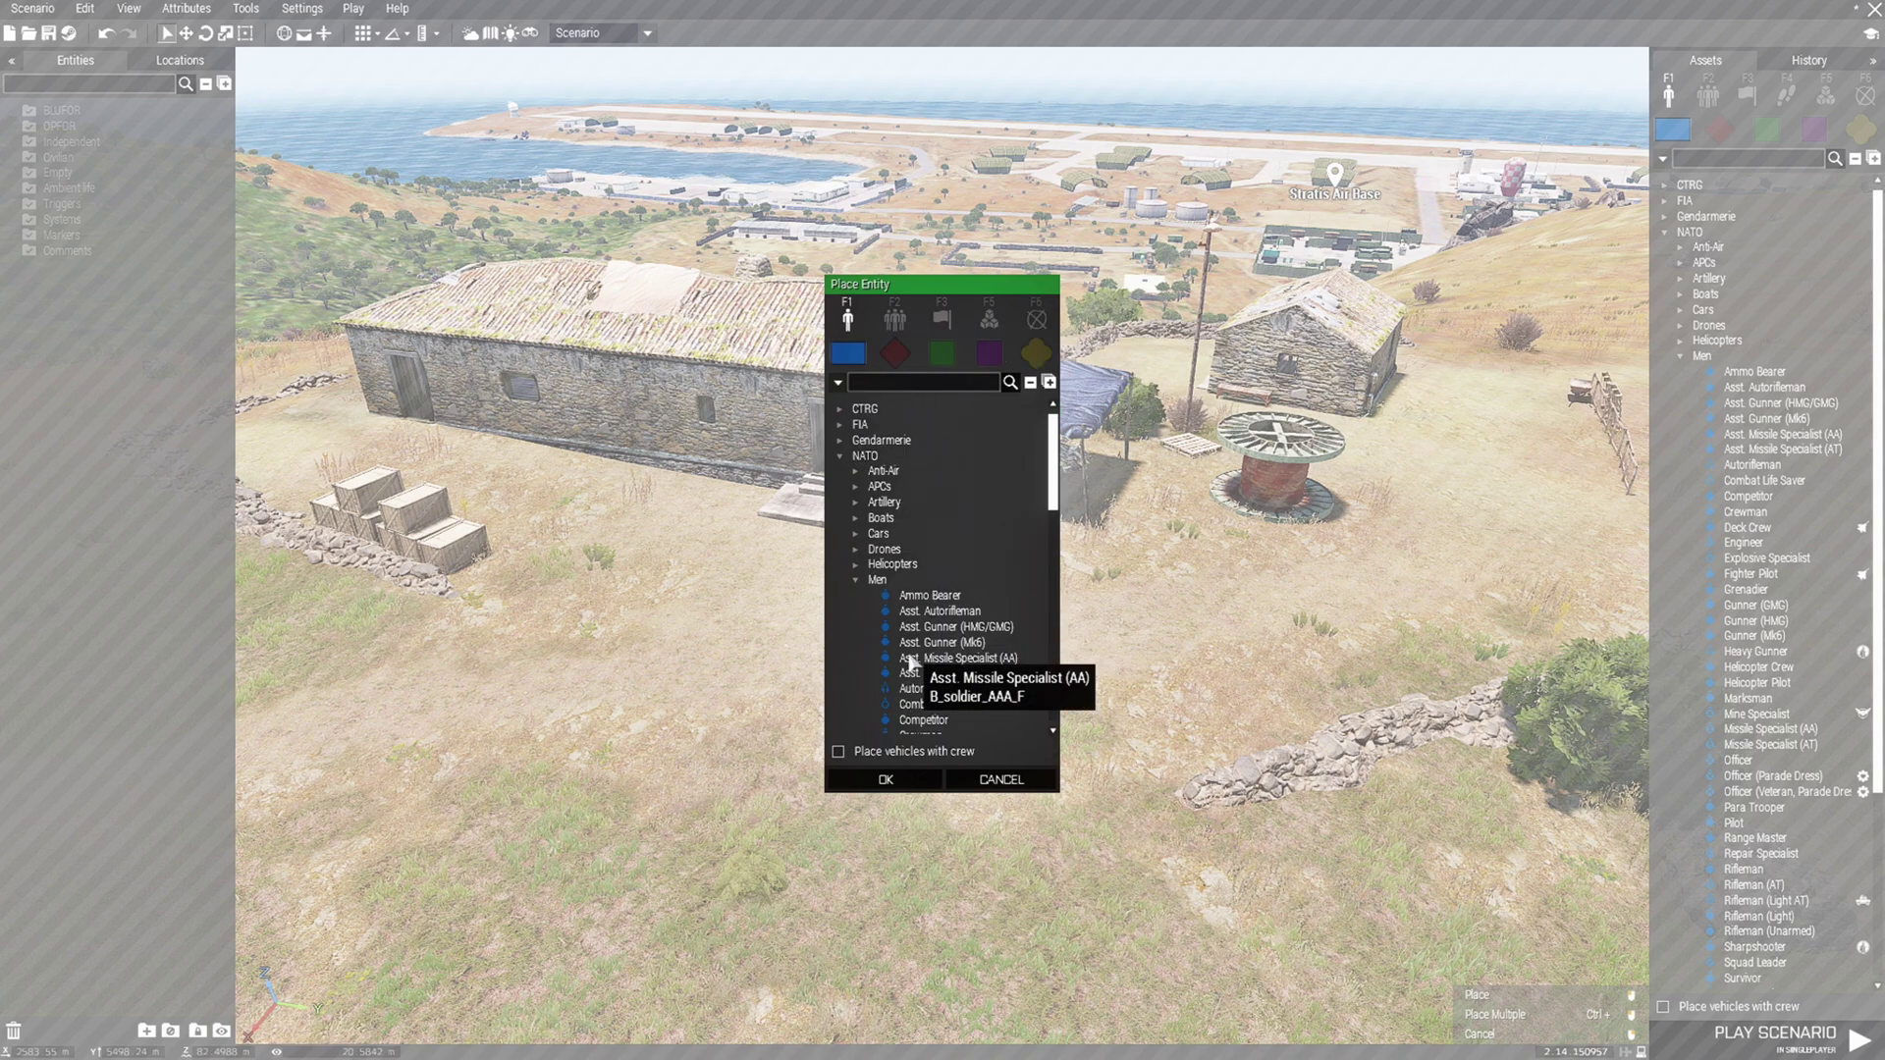
pyautogui.scroll(-1, 928, 667)
pyautogui.click(929, 561)
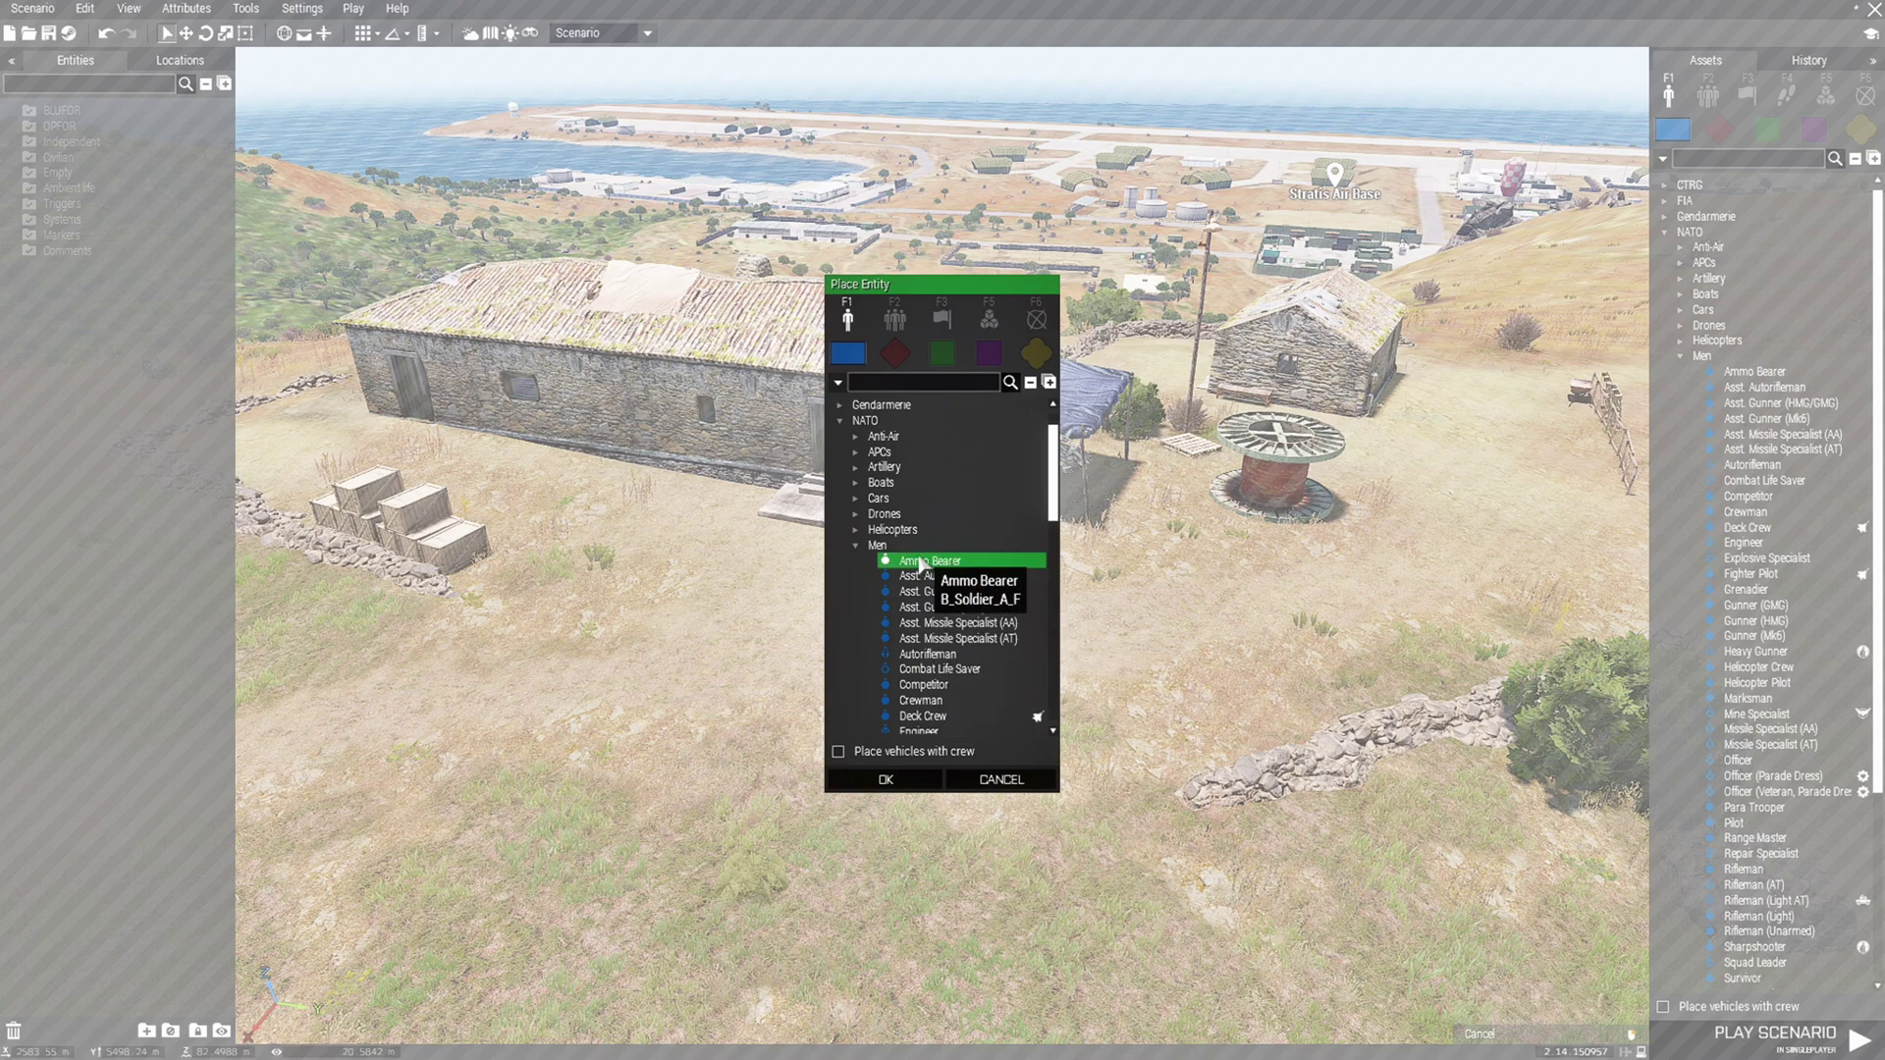
pyautogui.click(887, 780)
pyautogui.scroll(5, 868, 690)
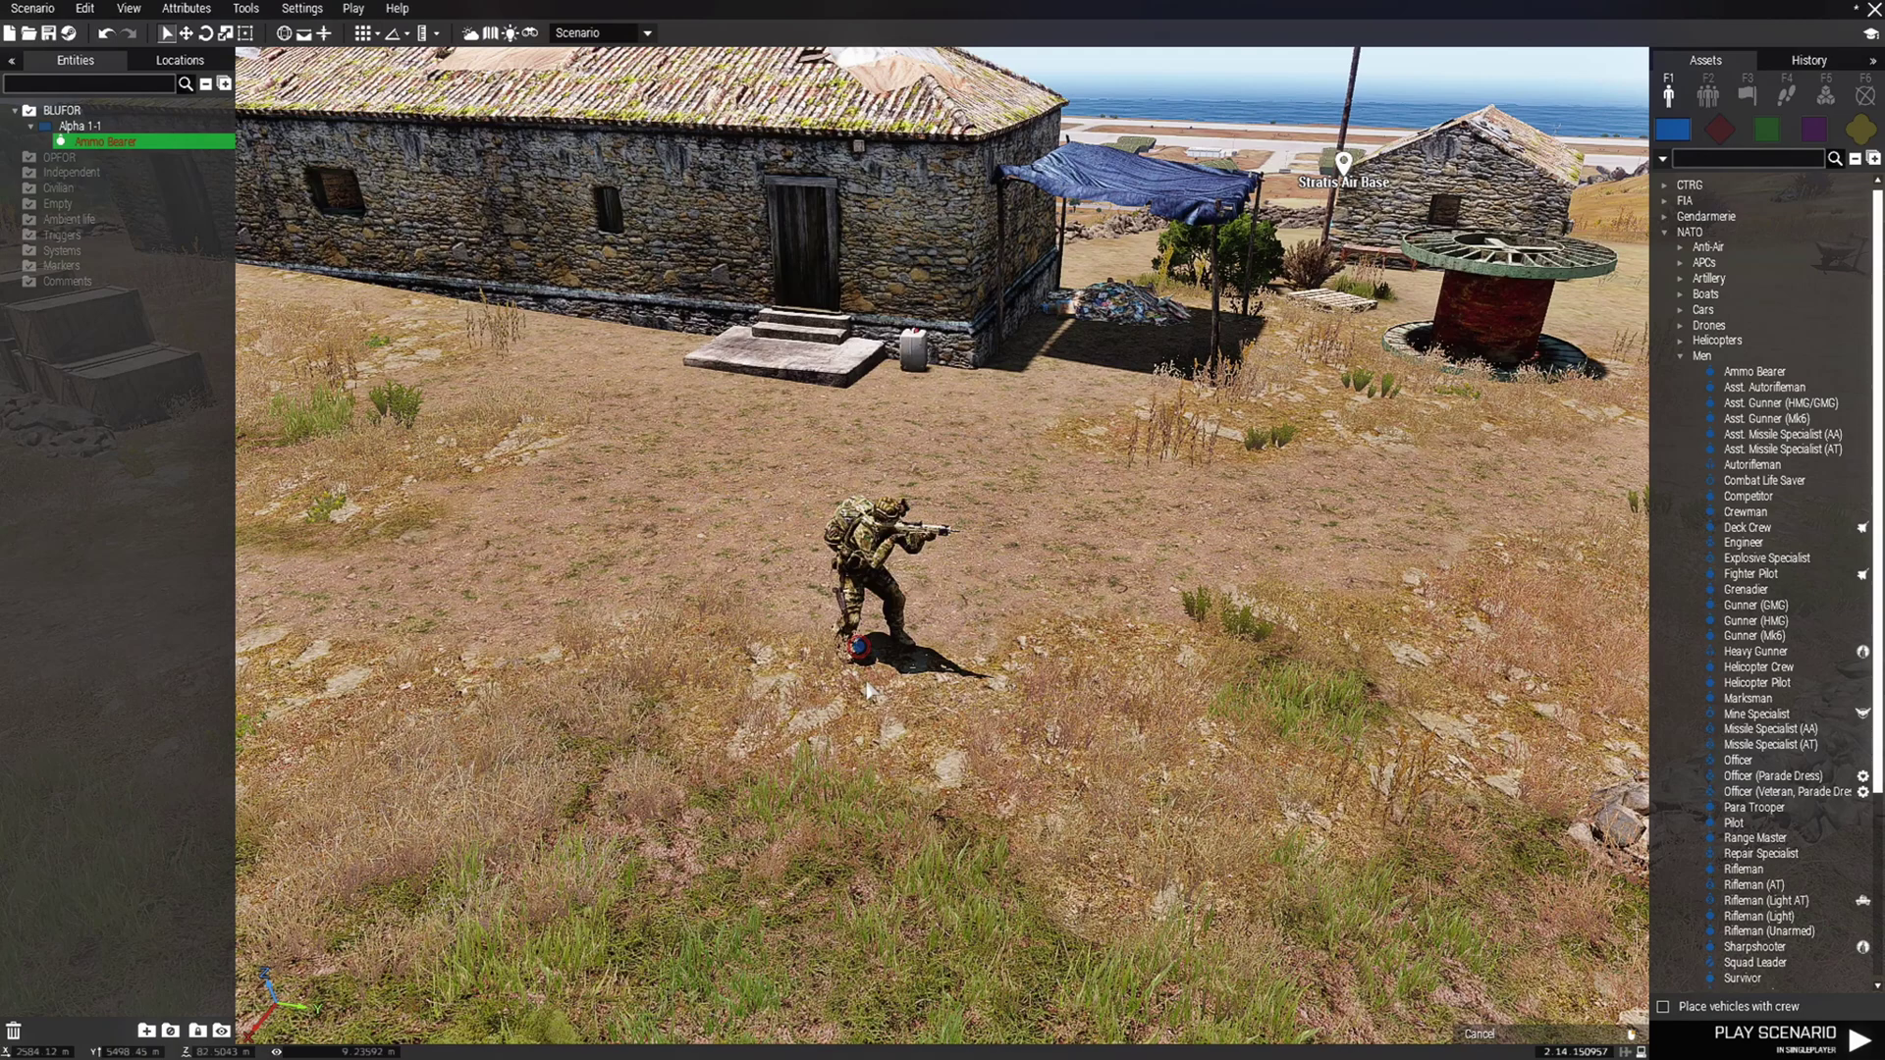
pyautogui.click(867, 690)
# Place an empty NATO Prowler (HMG) from the Cars category beside the Ammo Bearer using the Place Entity dialog, and deselect it
pyautogui.press('s')
pyautogui.press('a')
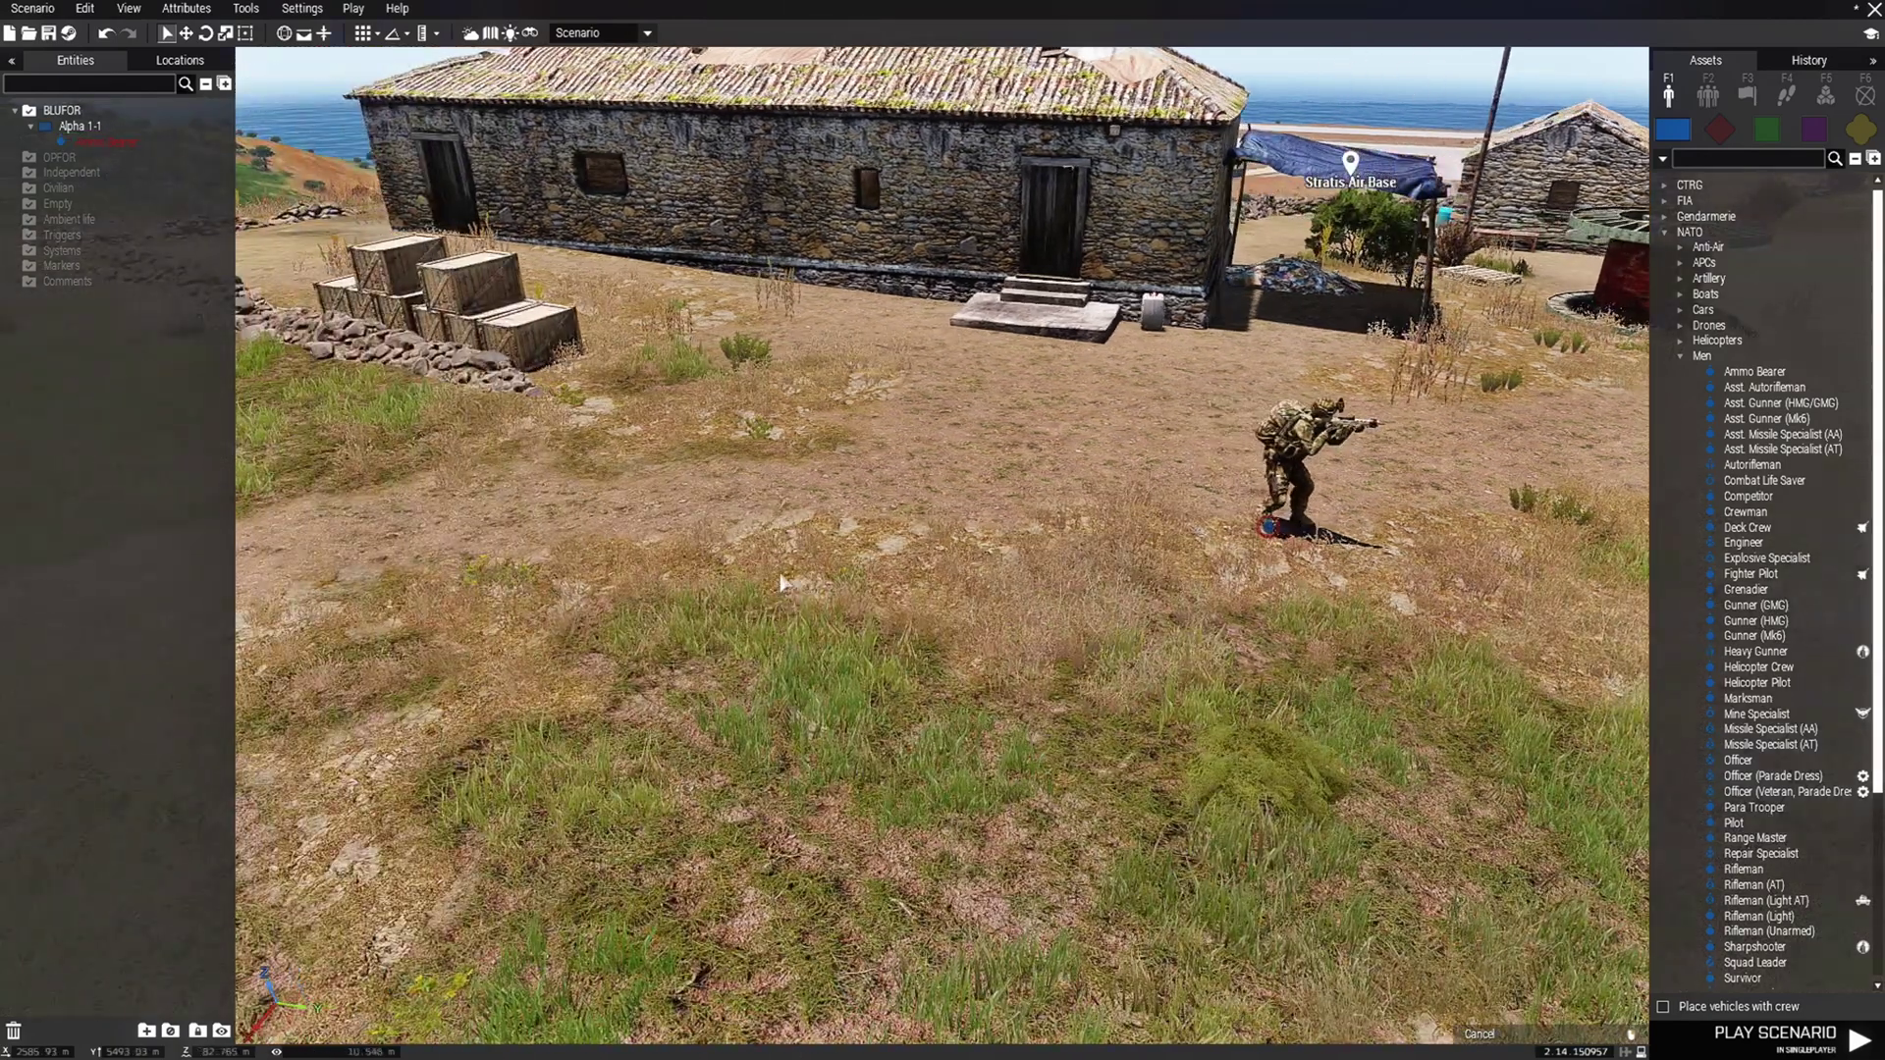
pyautogui.doubleClick(783, 583)
pyautogui.scroll(5, 942, 569)
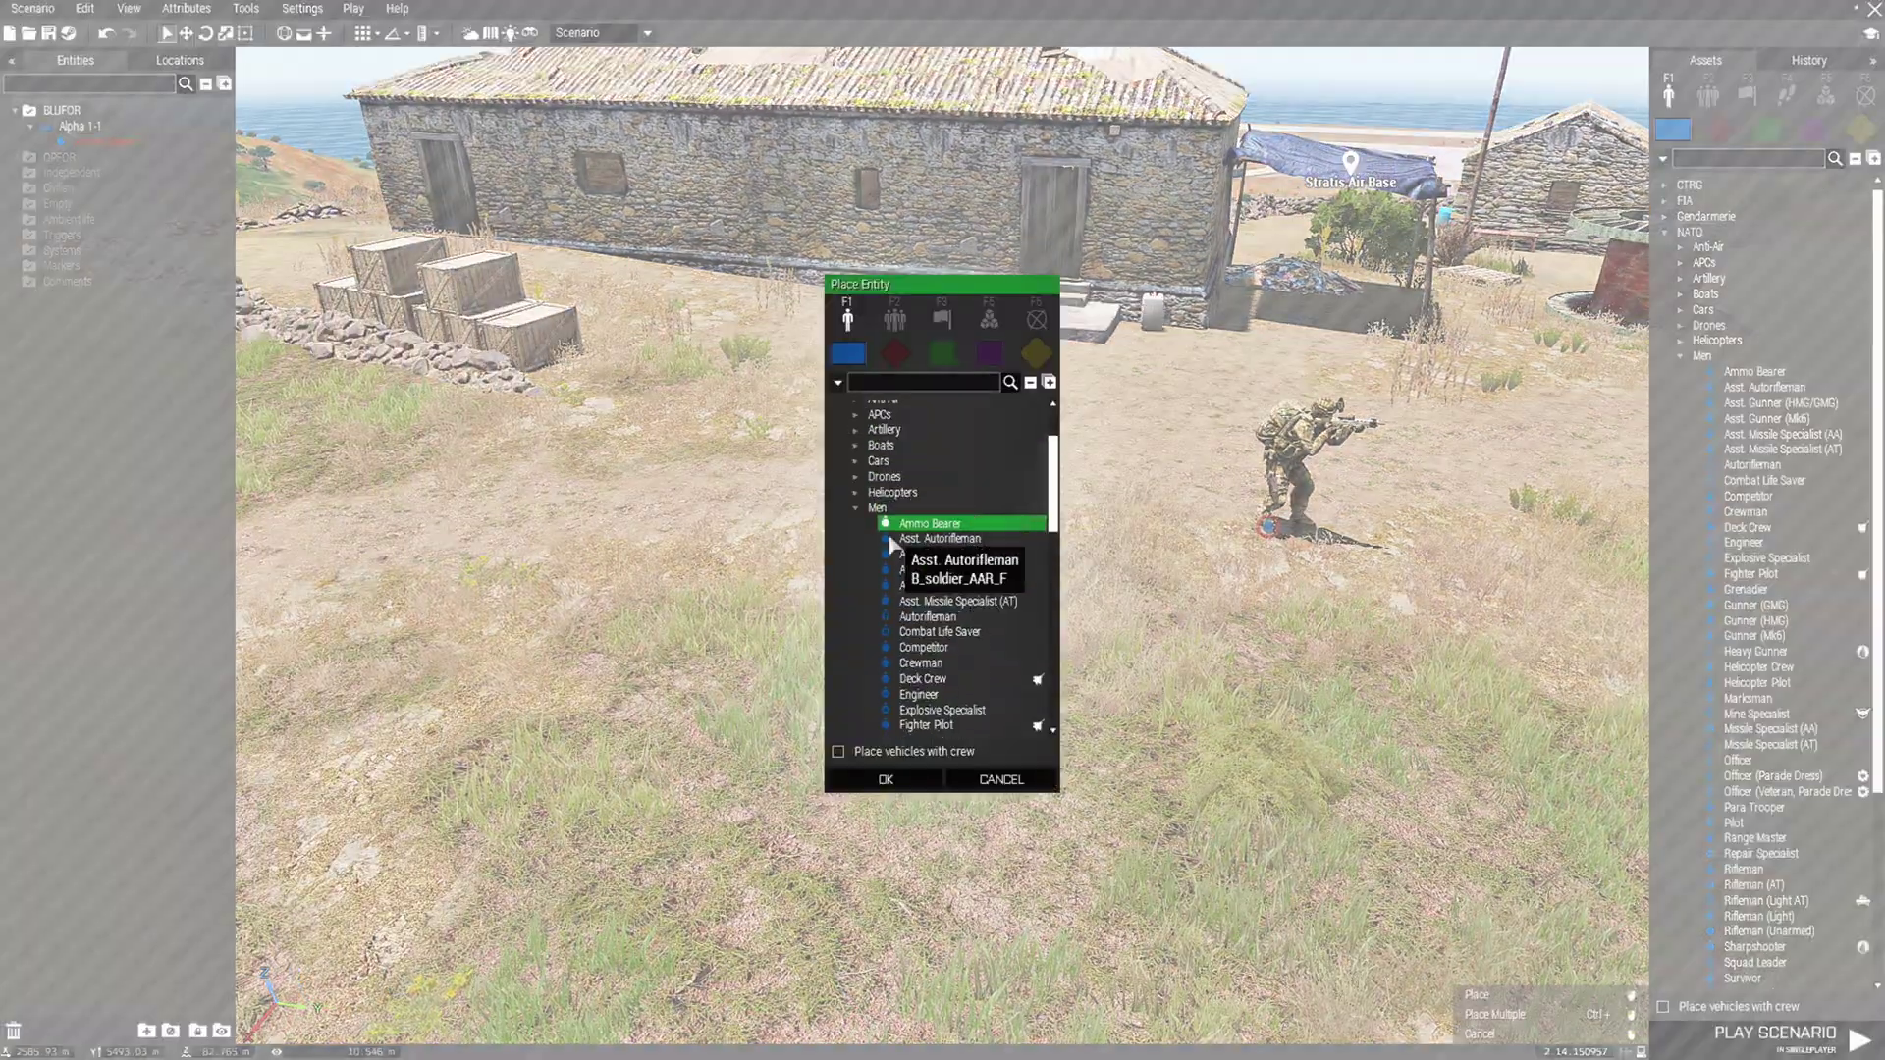
pyautogui.click(852, 508)
pyautogui.click(853, 523)
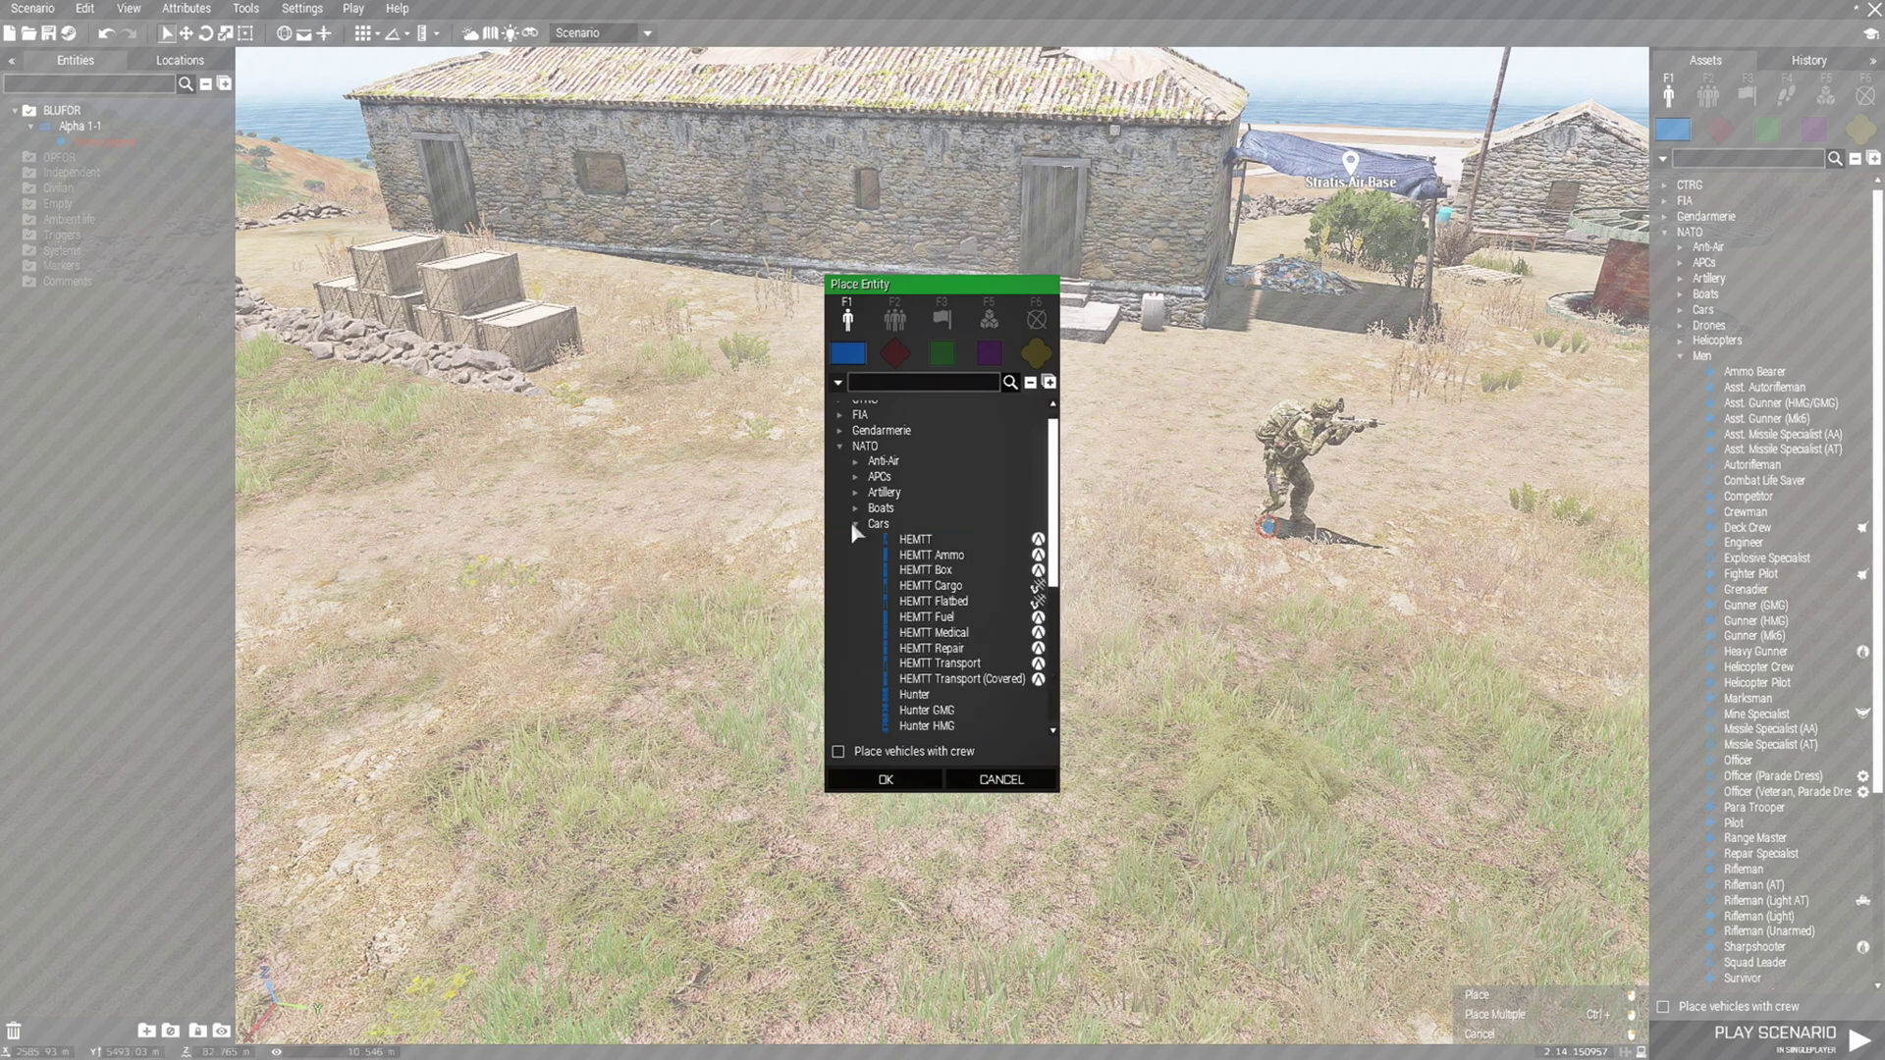
pyautogui.scroll(-3, 942, 618)
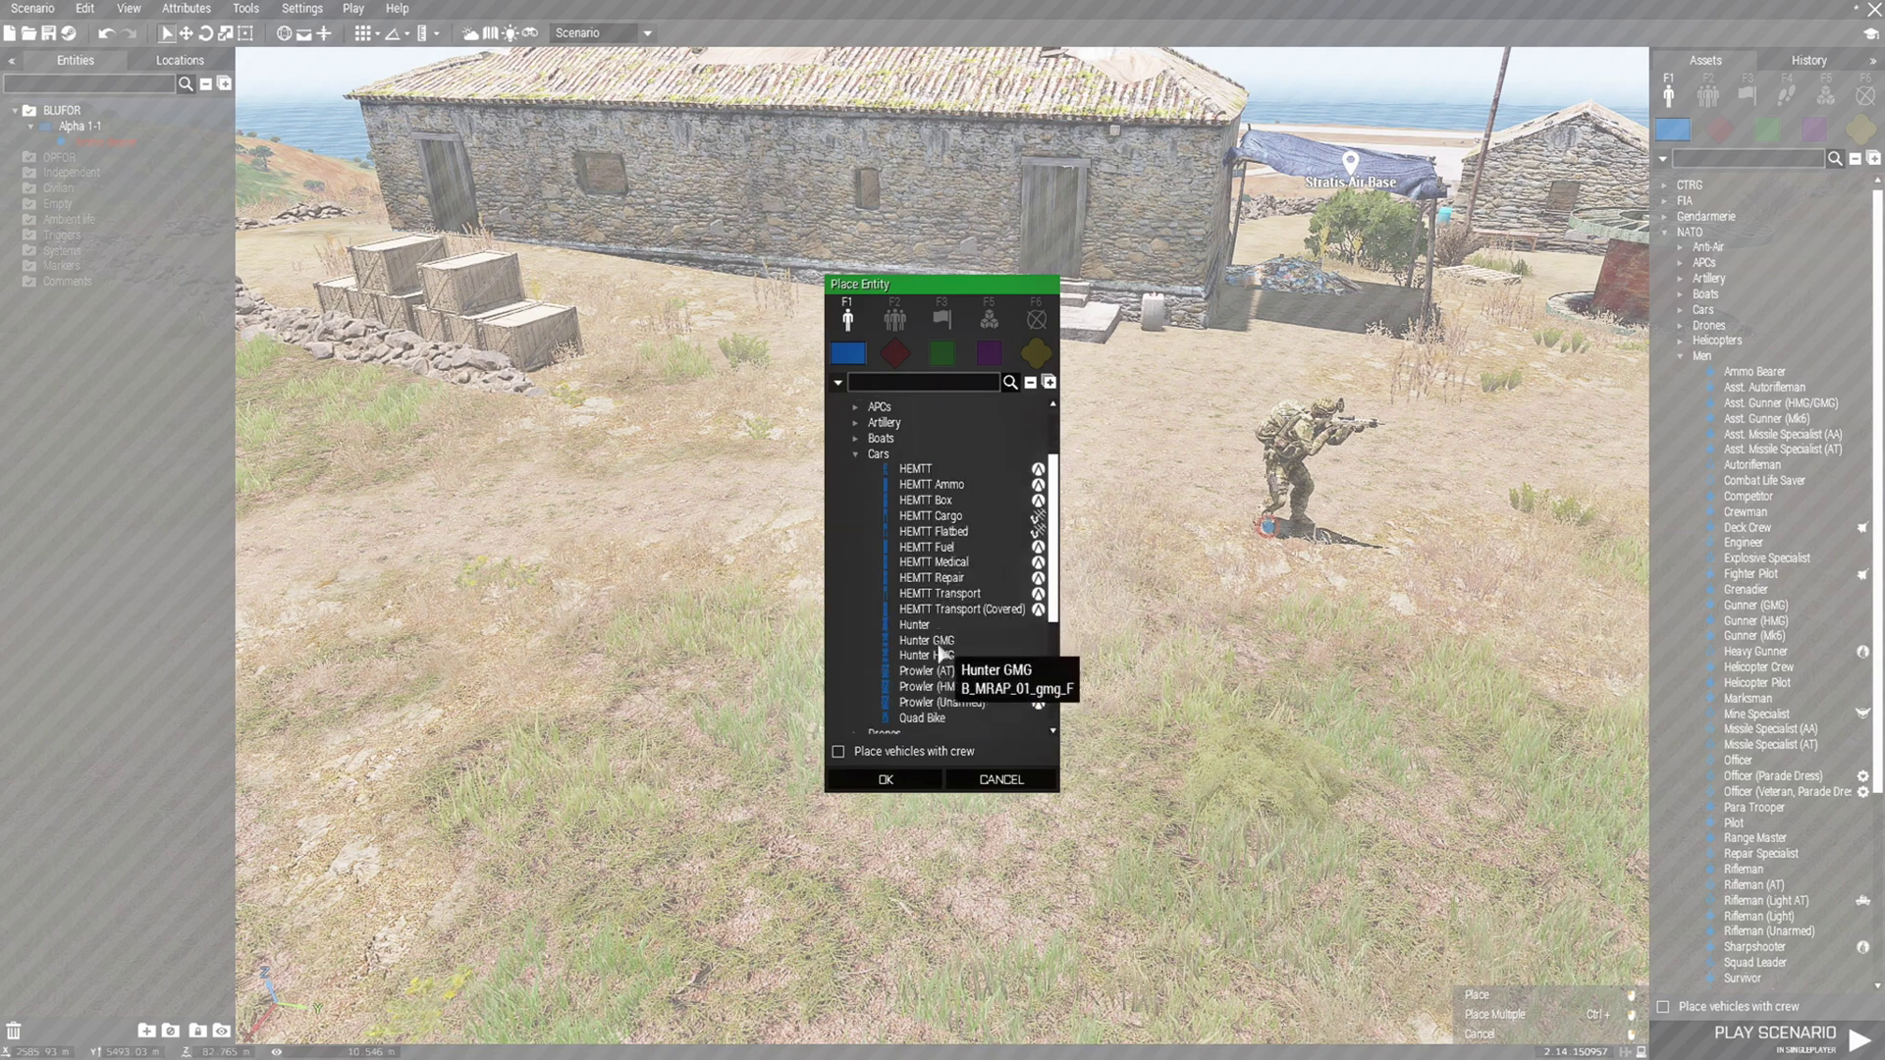
pyautogui.click(951, 653)
pyautogui.click(945, 686)
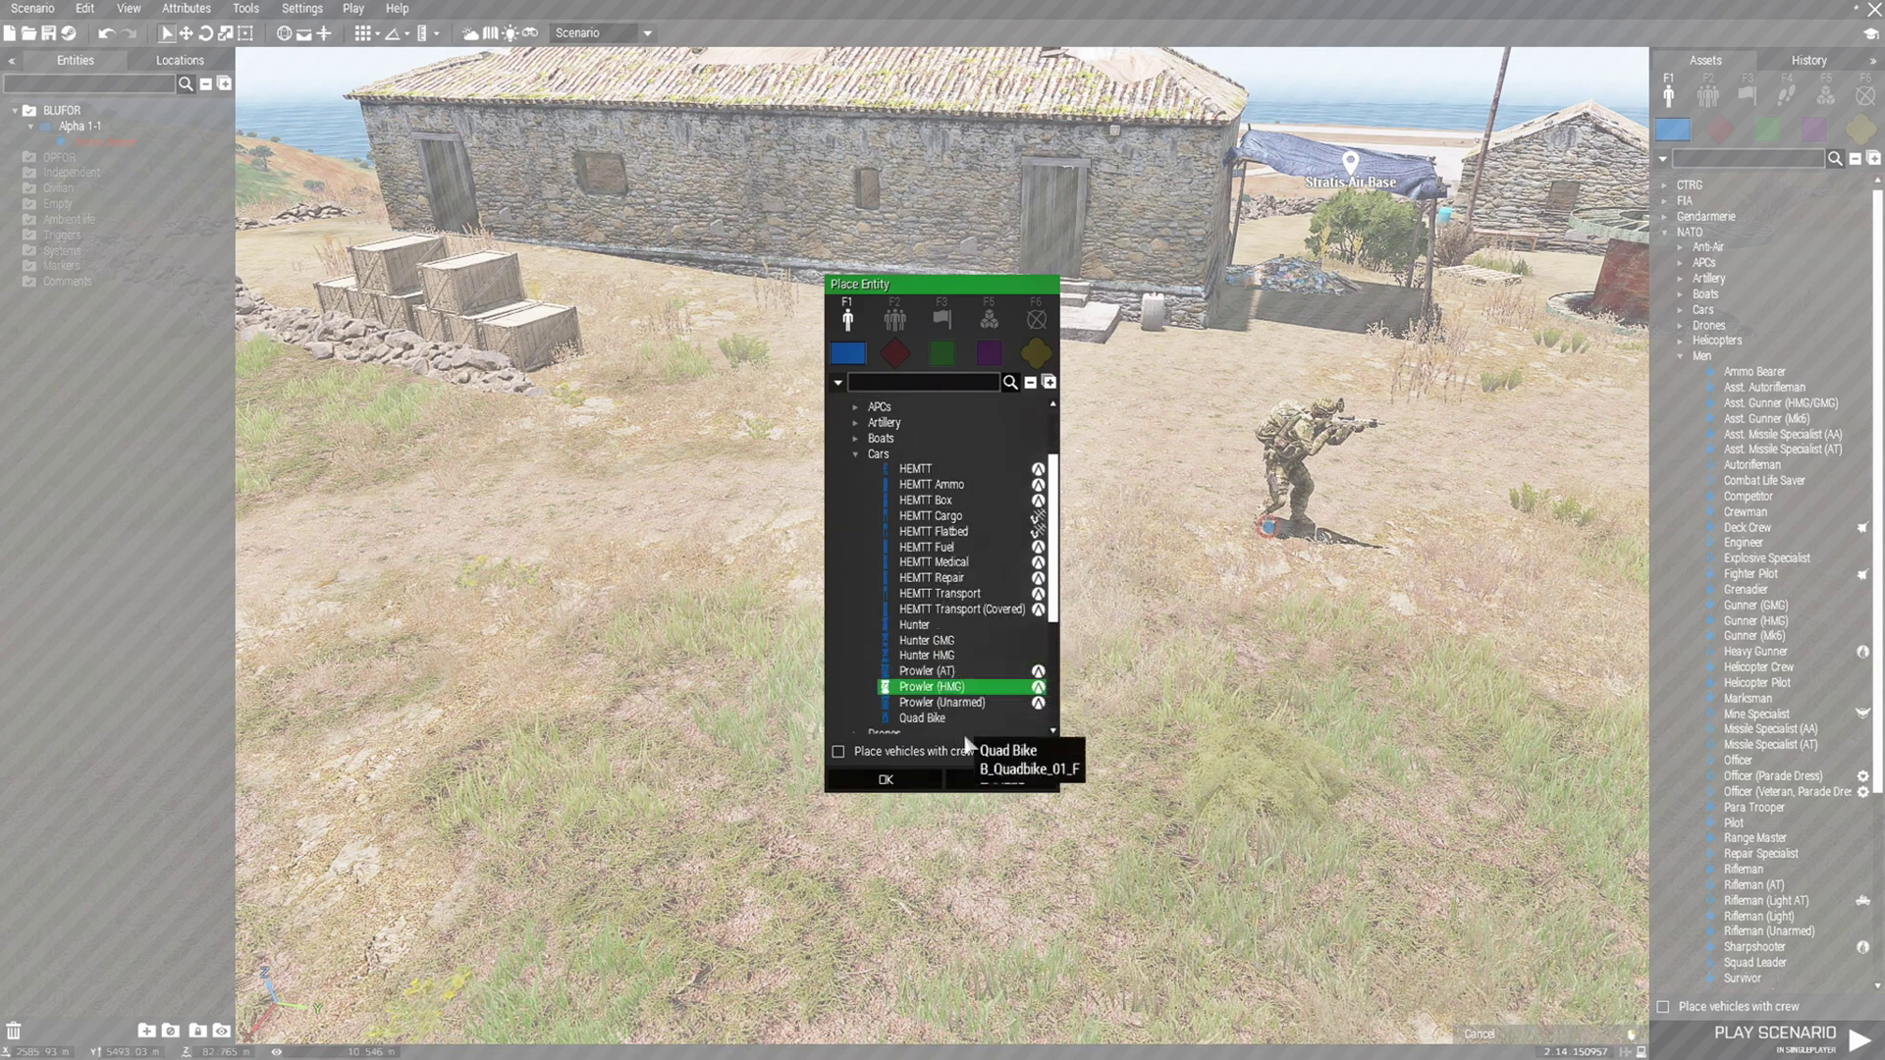
pyautogui.click(892, 784)
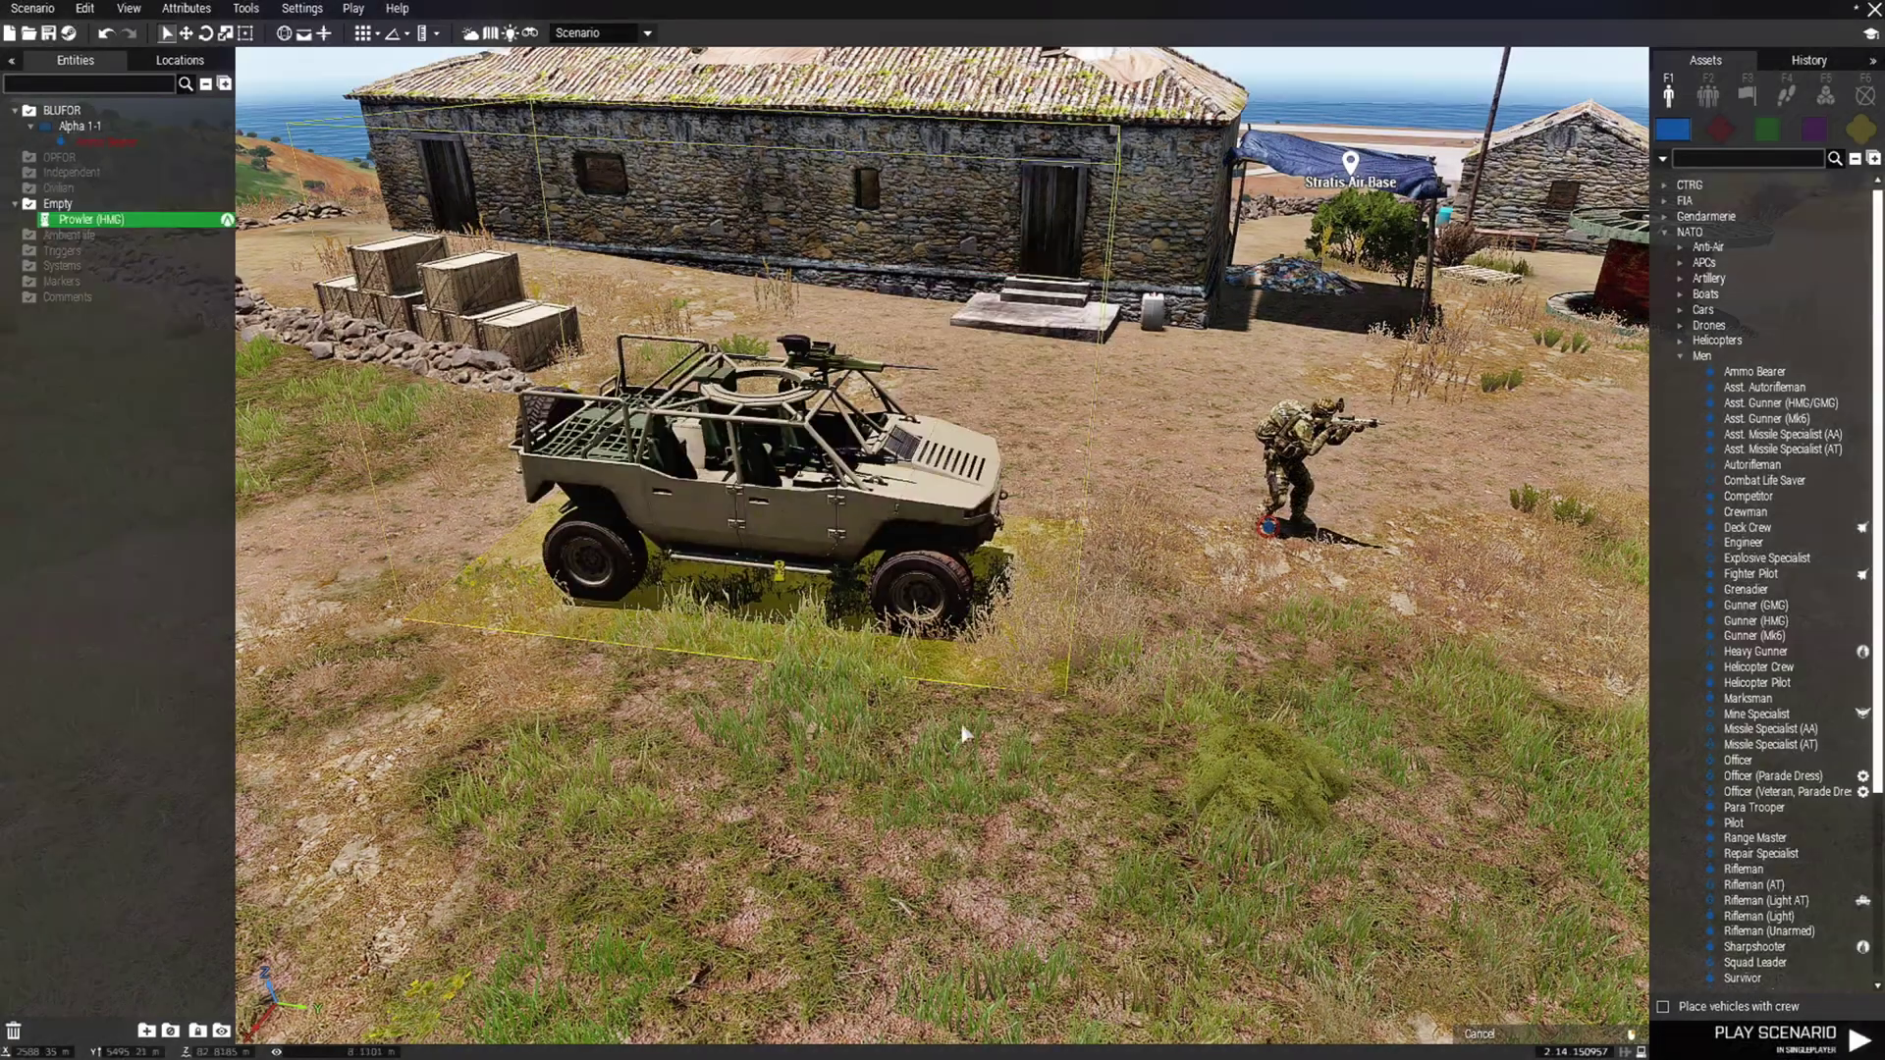
pyautogui.scroll(-2, 971, 736)
pyautogui.click(1116, 734)
pyautogui.scroll(-2, 1116, 734)
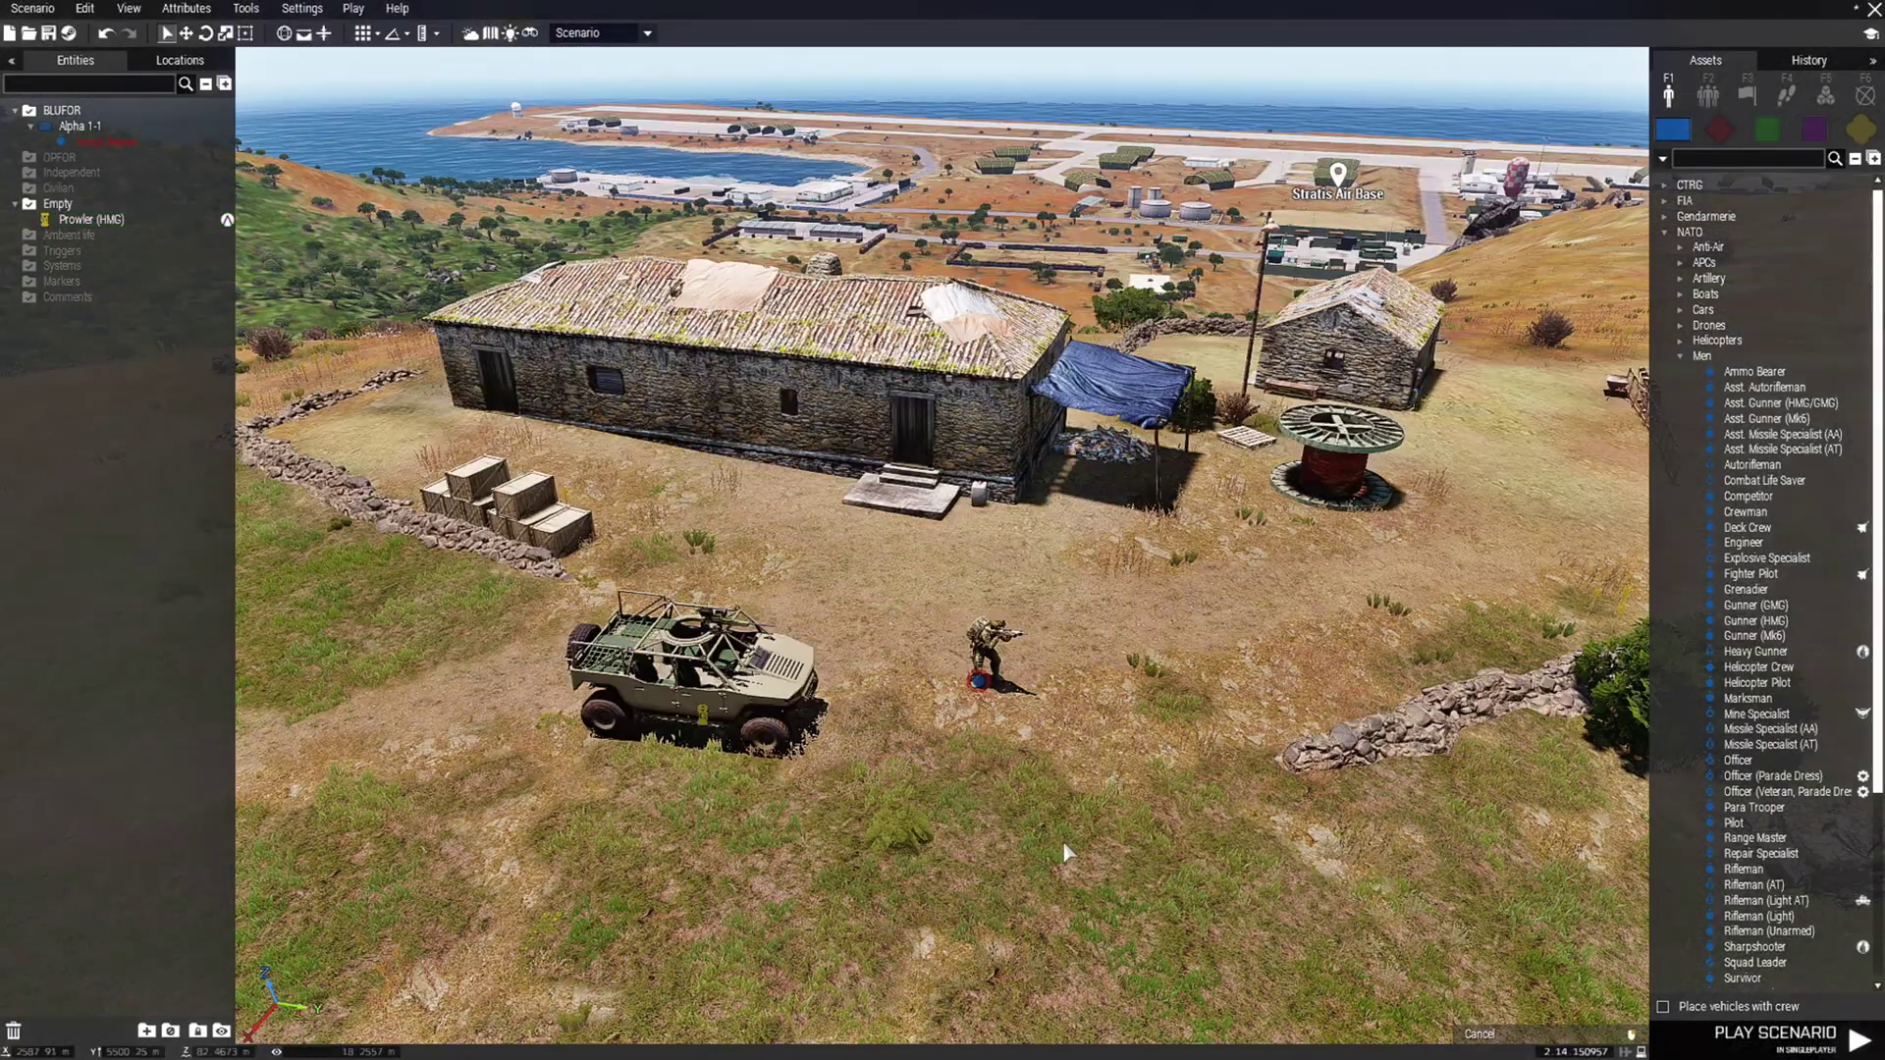
# Place a NATO Marksman from the asset list on the grass in front of the Prowler and delete it
pyautogui.press('s')
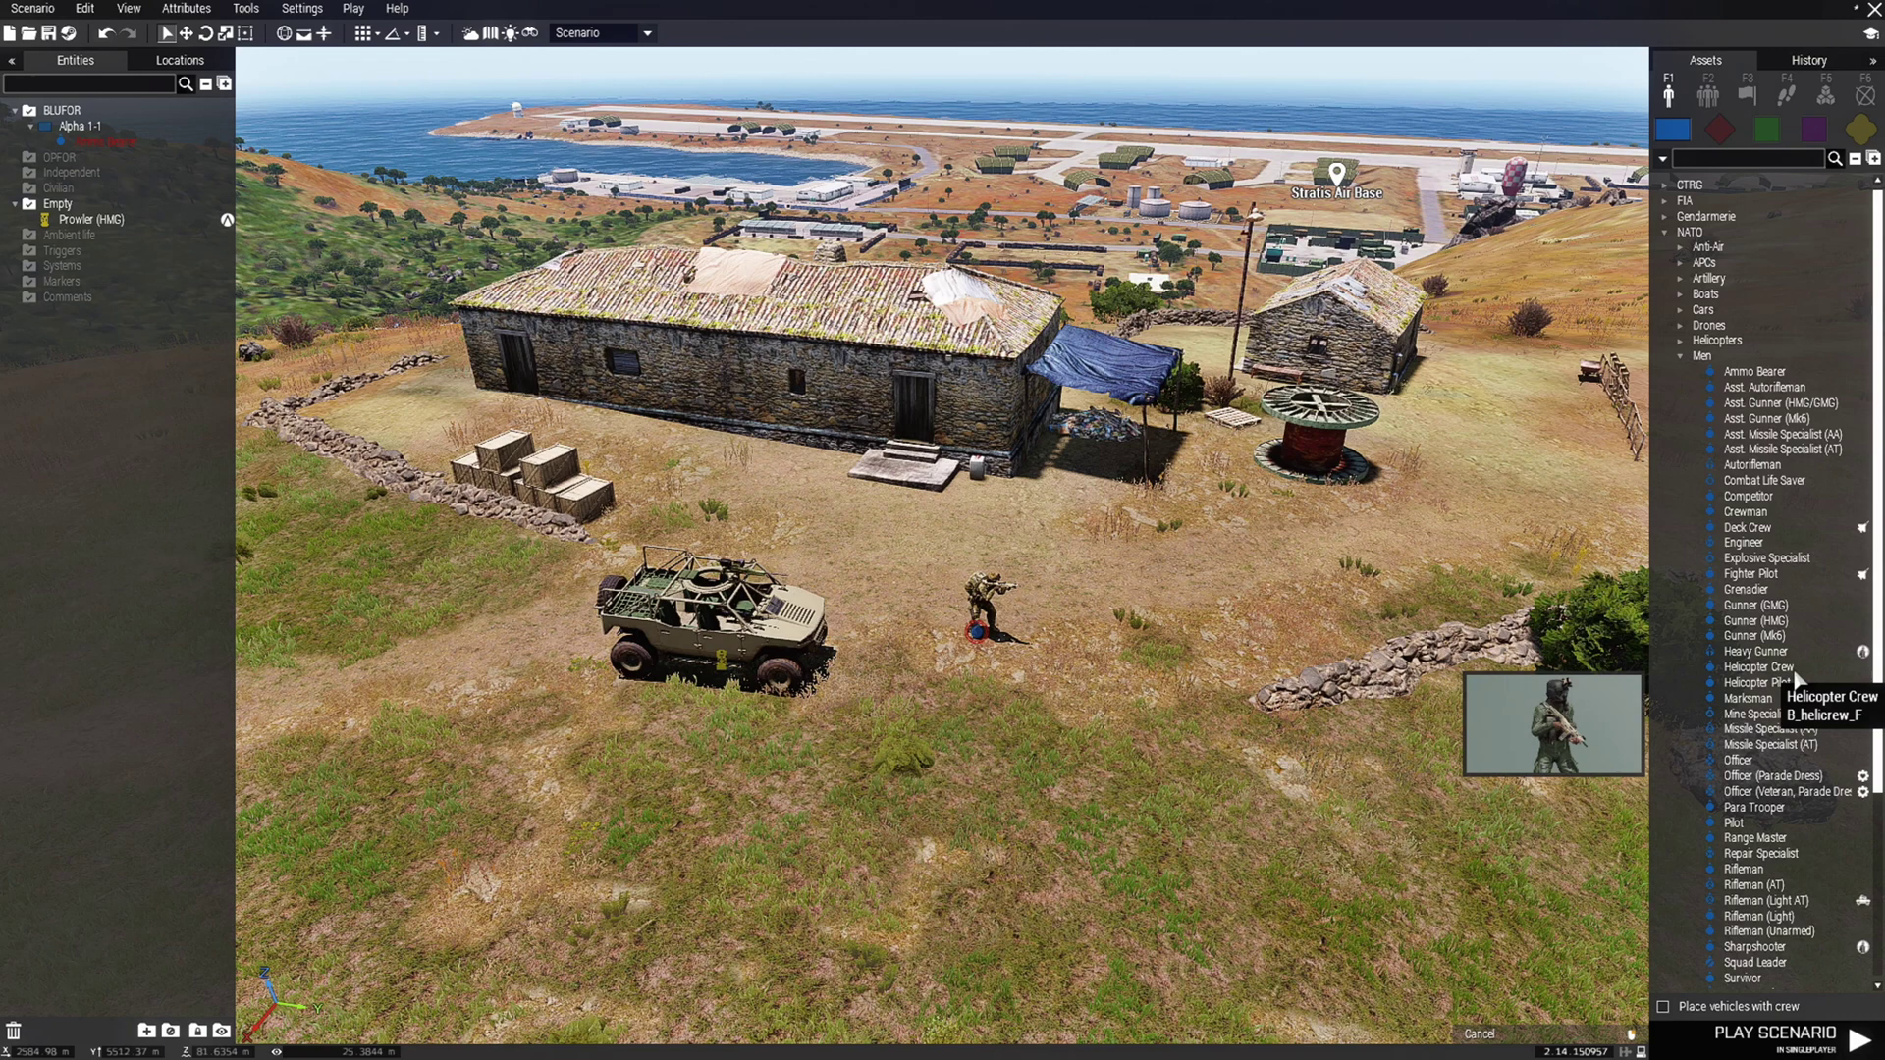
pyautogui.click(1753, 698)
pyautogui.click(862, 838)
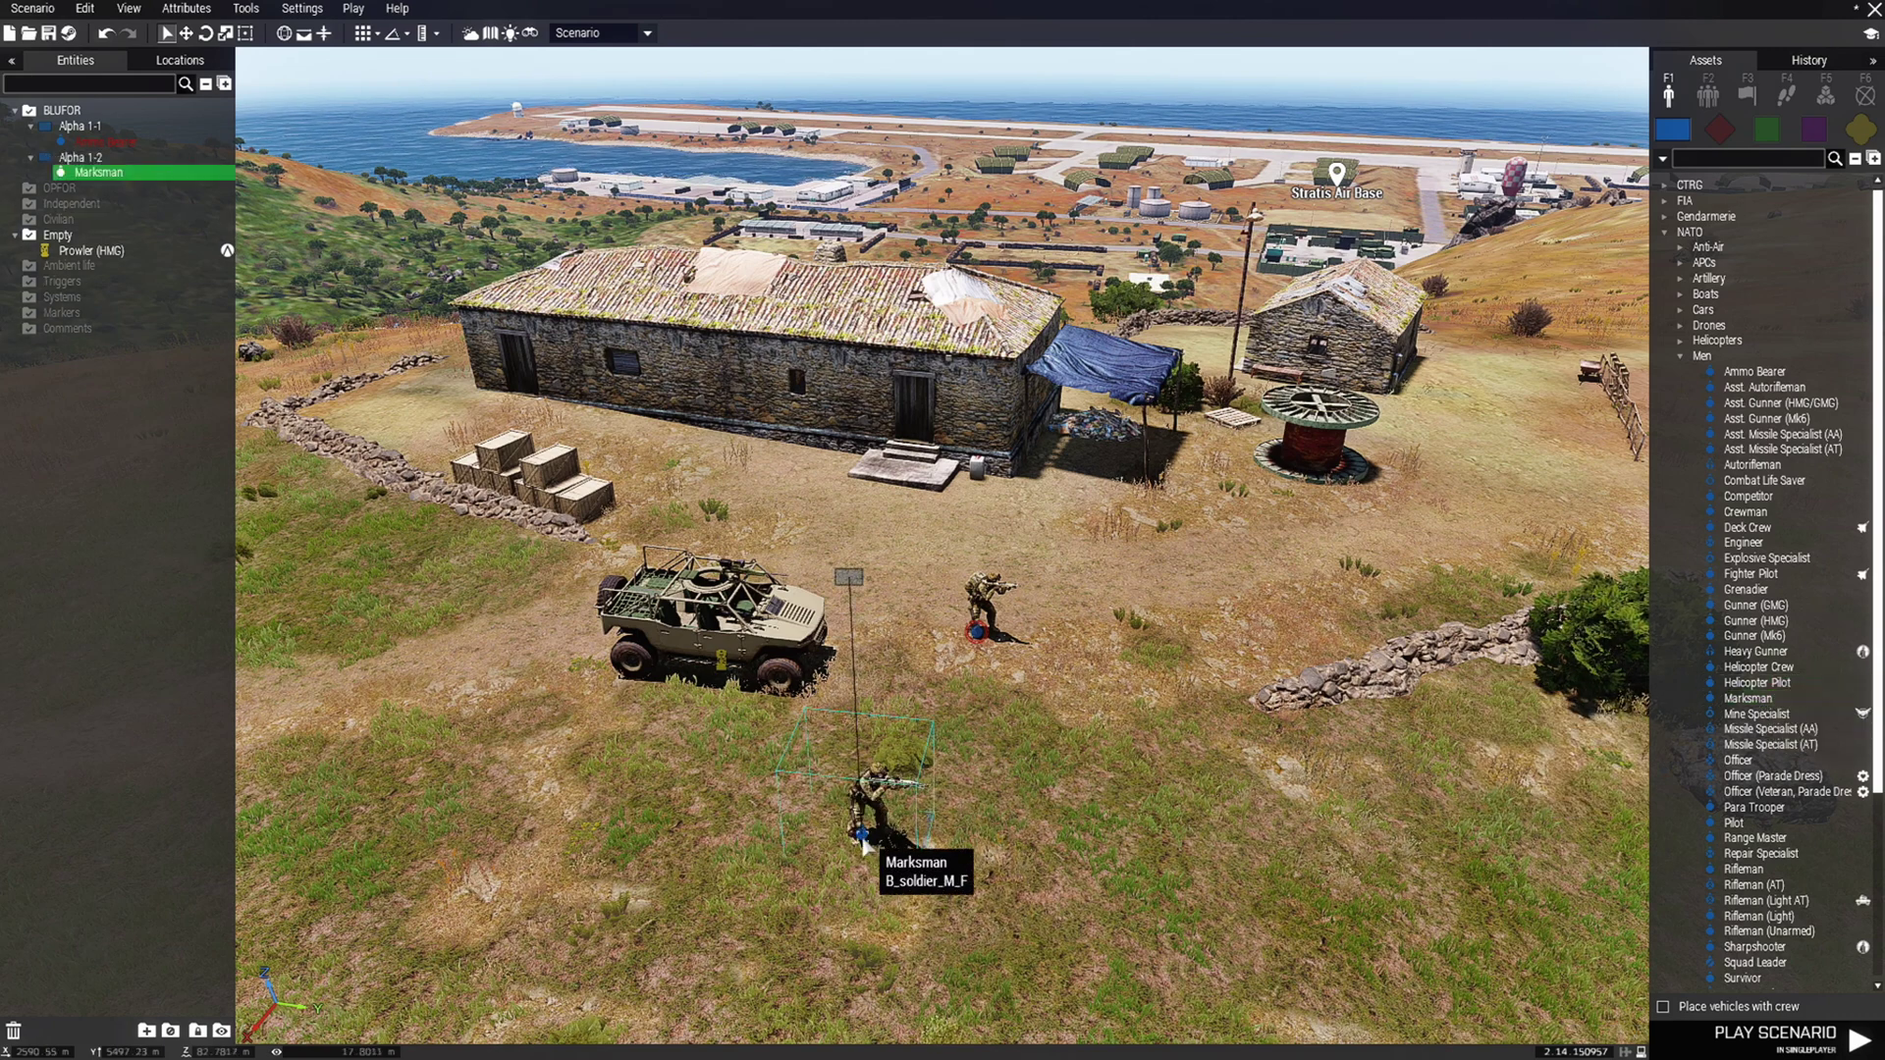
pyautogui.press('Delete')
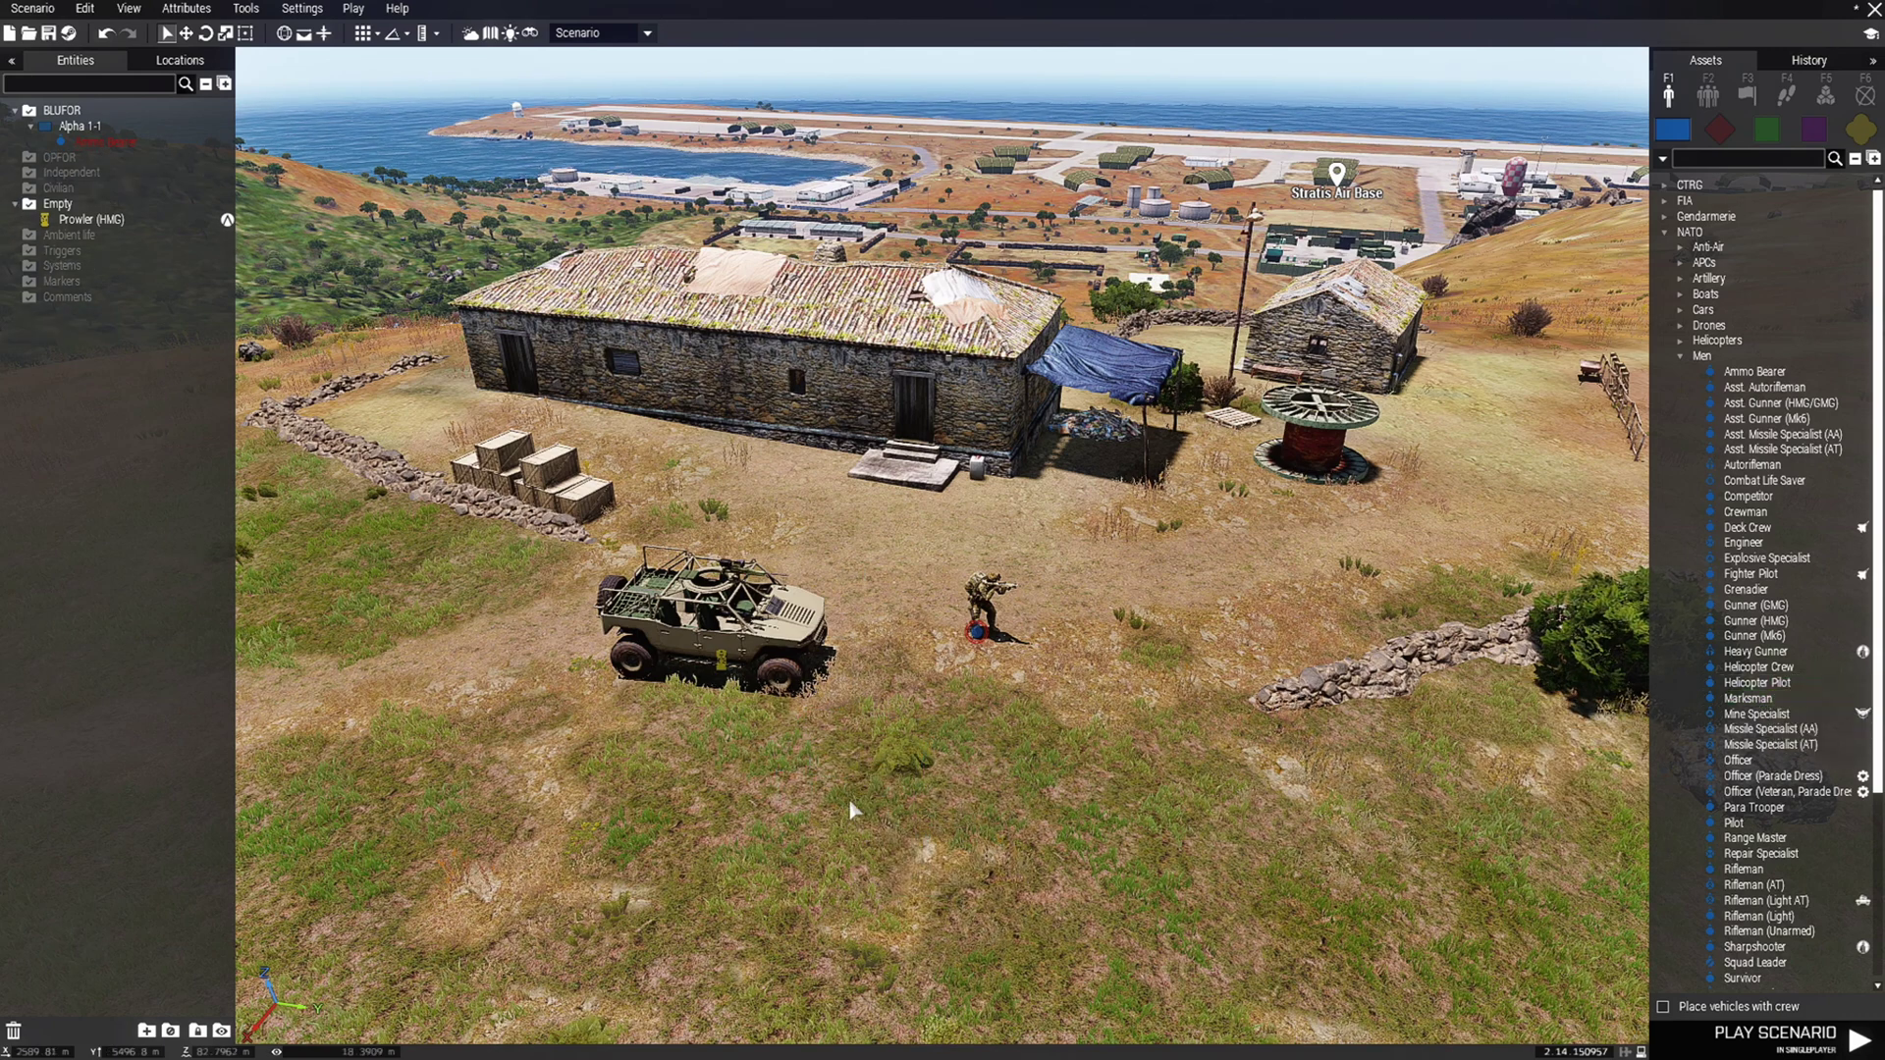
# Place an empty NATO AH-9 Pawnee from the Helicopters category on the grass in front of the Prowler using the Place Entity dialog
pyautogui.click(869, 653)
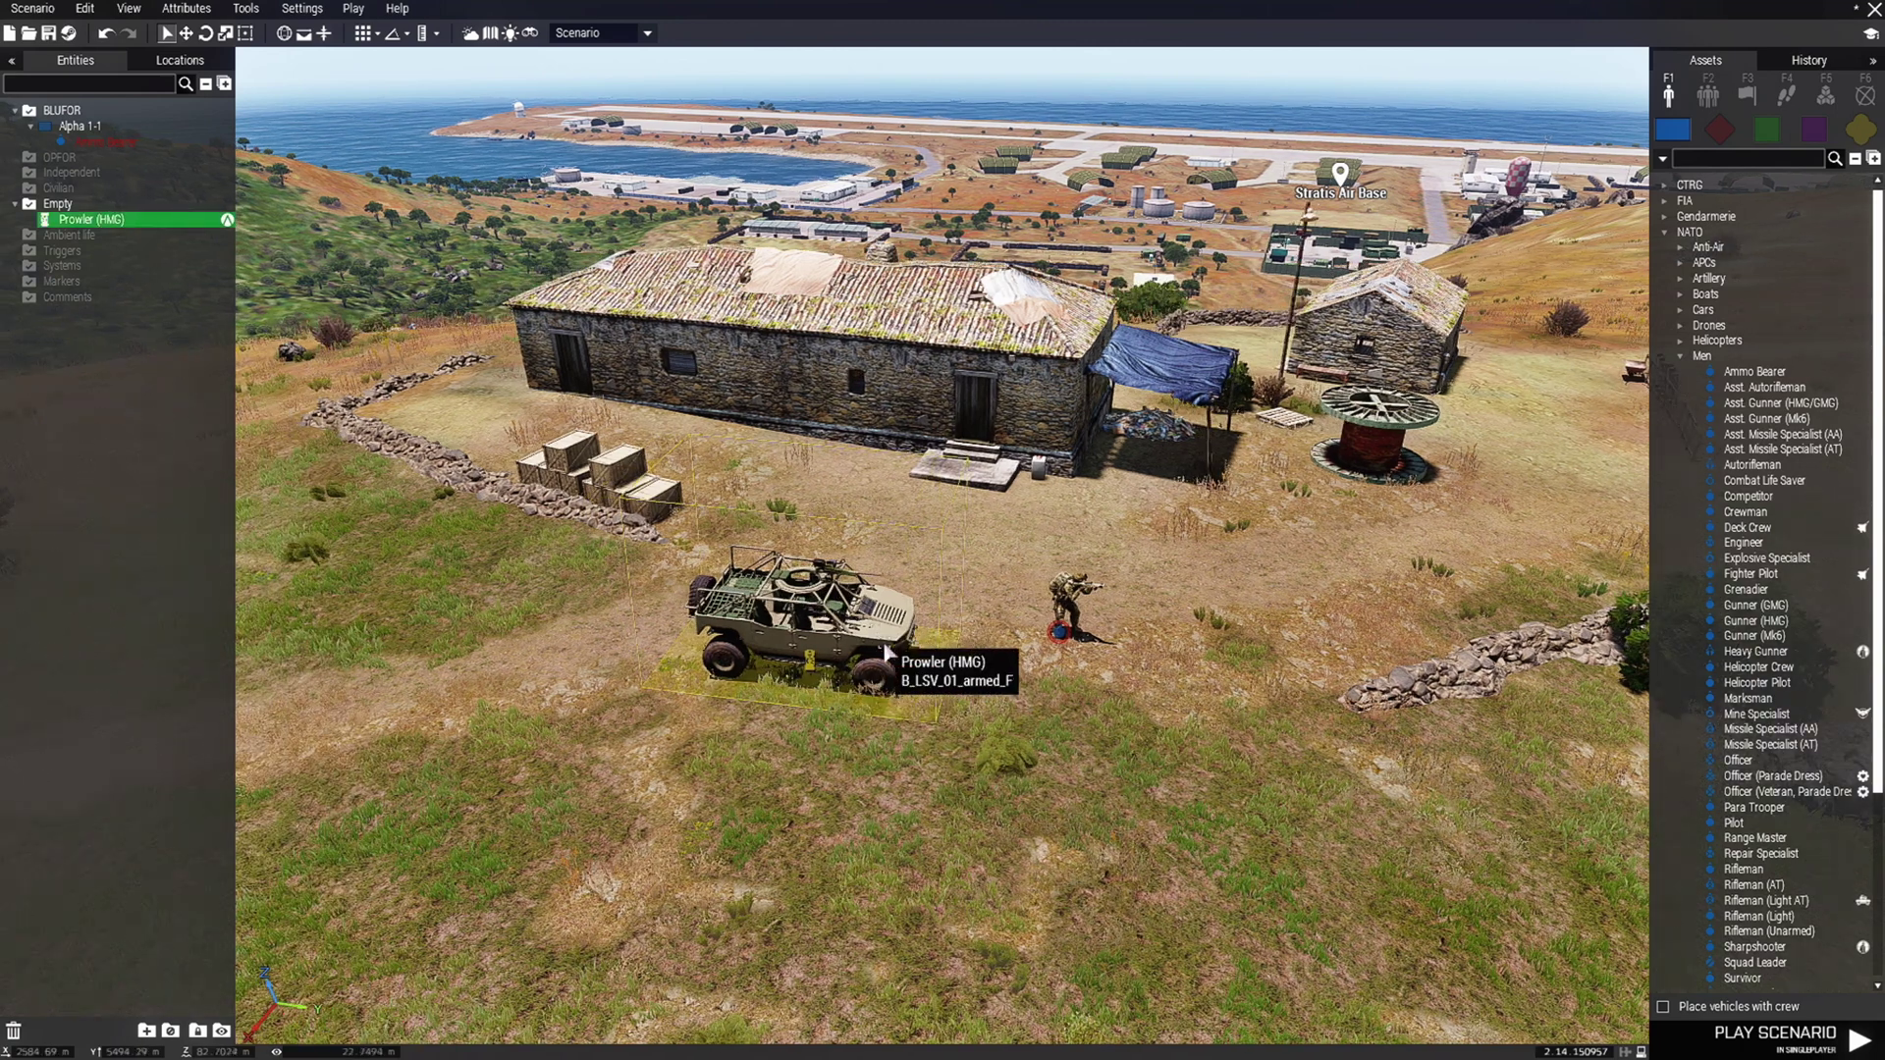
pyautogui.click(921, 773)
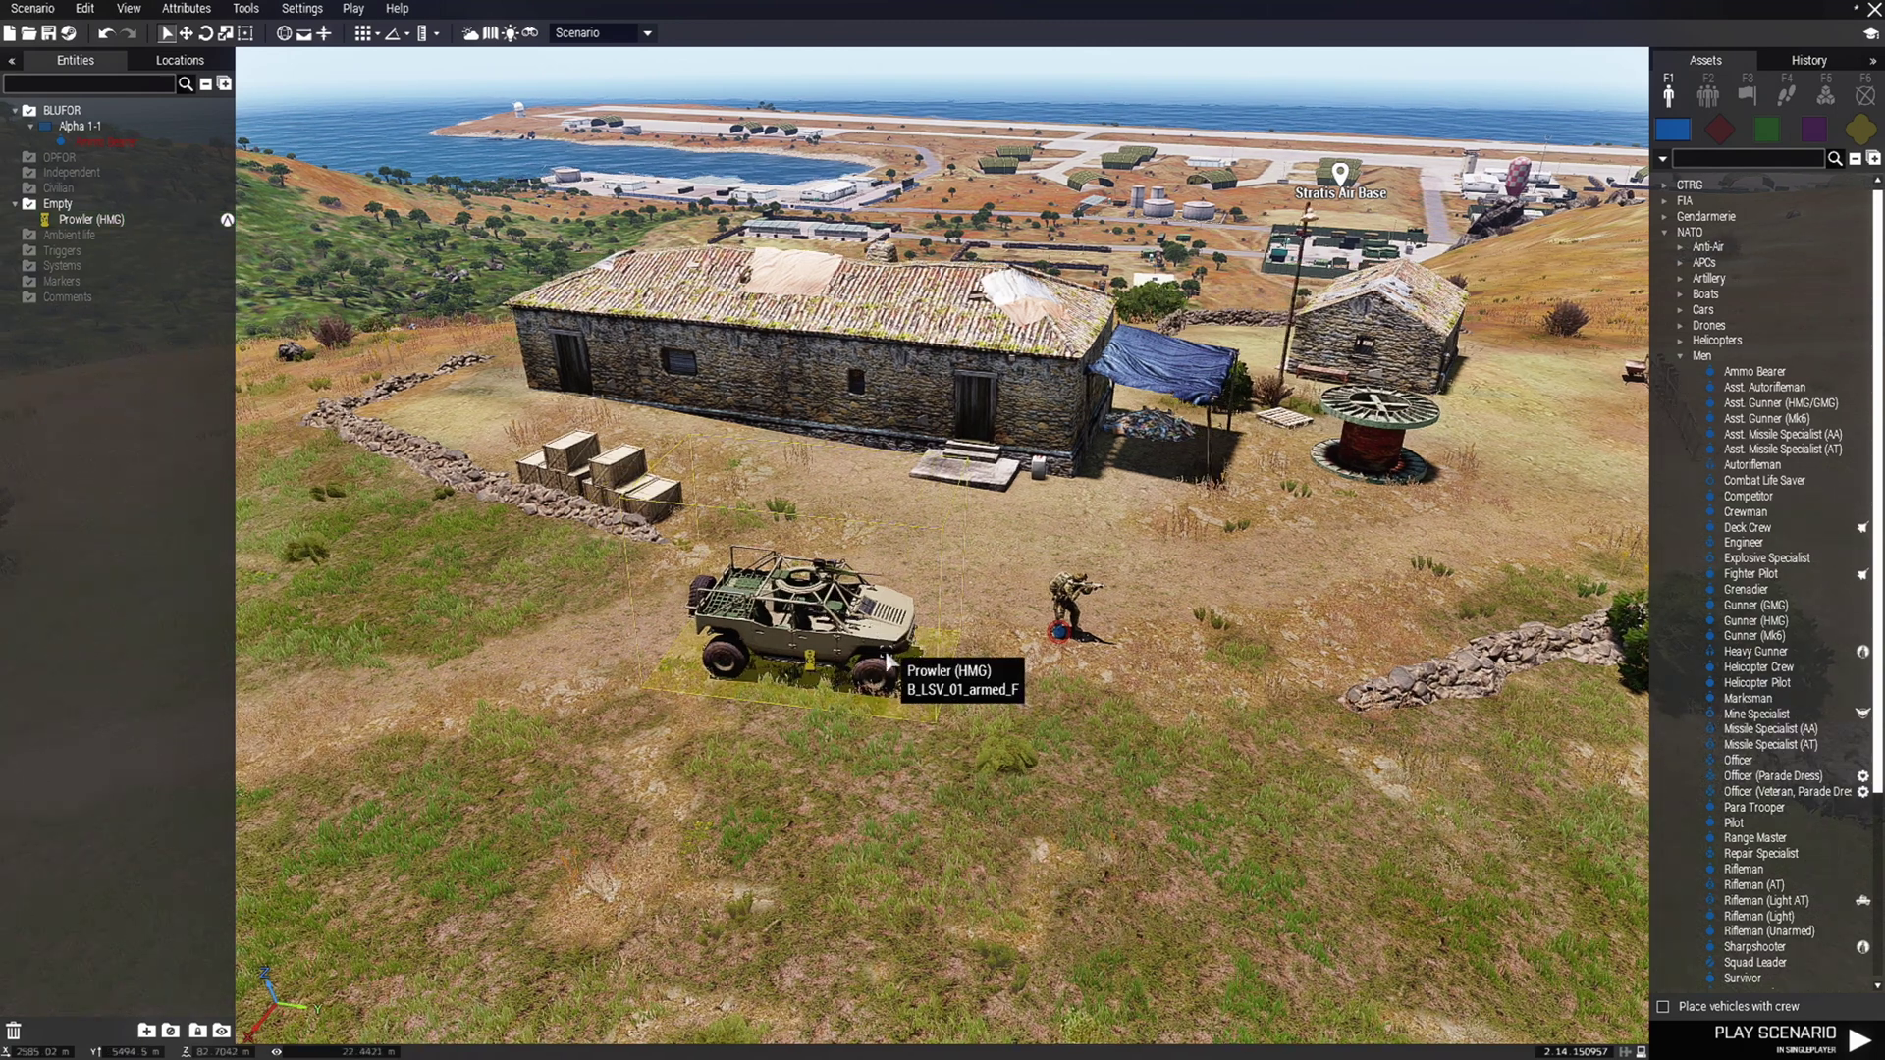
pyautogui.scroll(2, 914, 801)
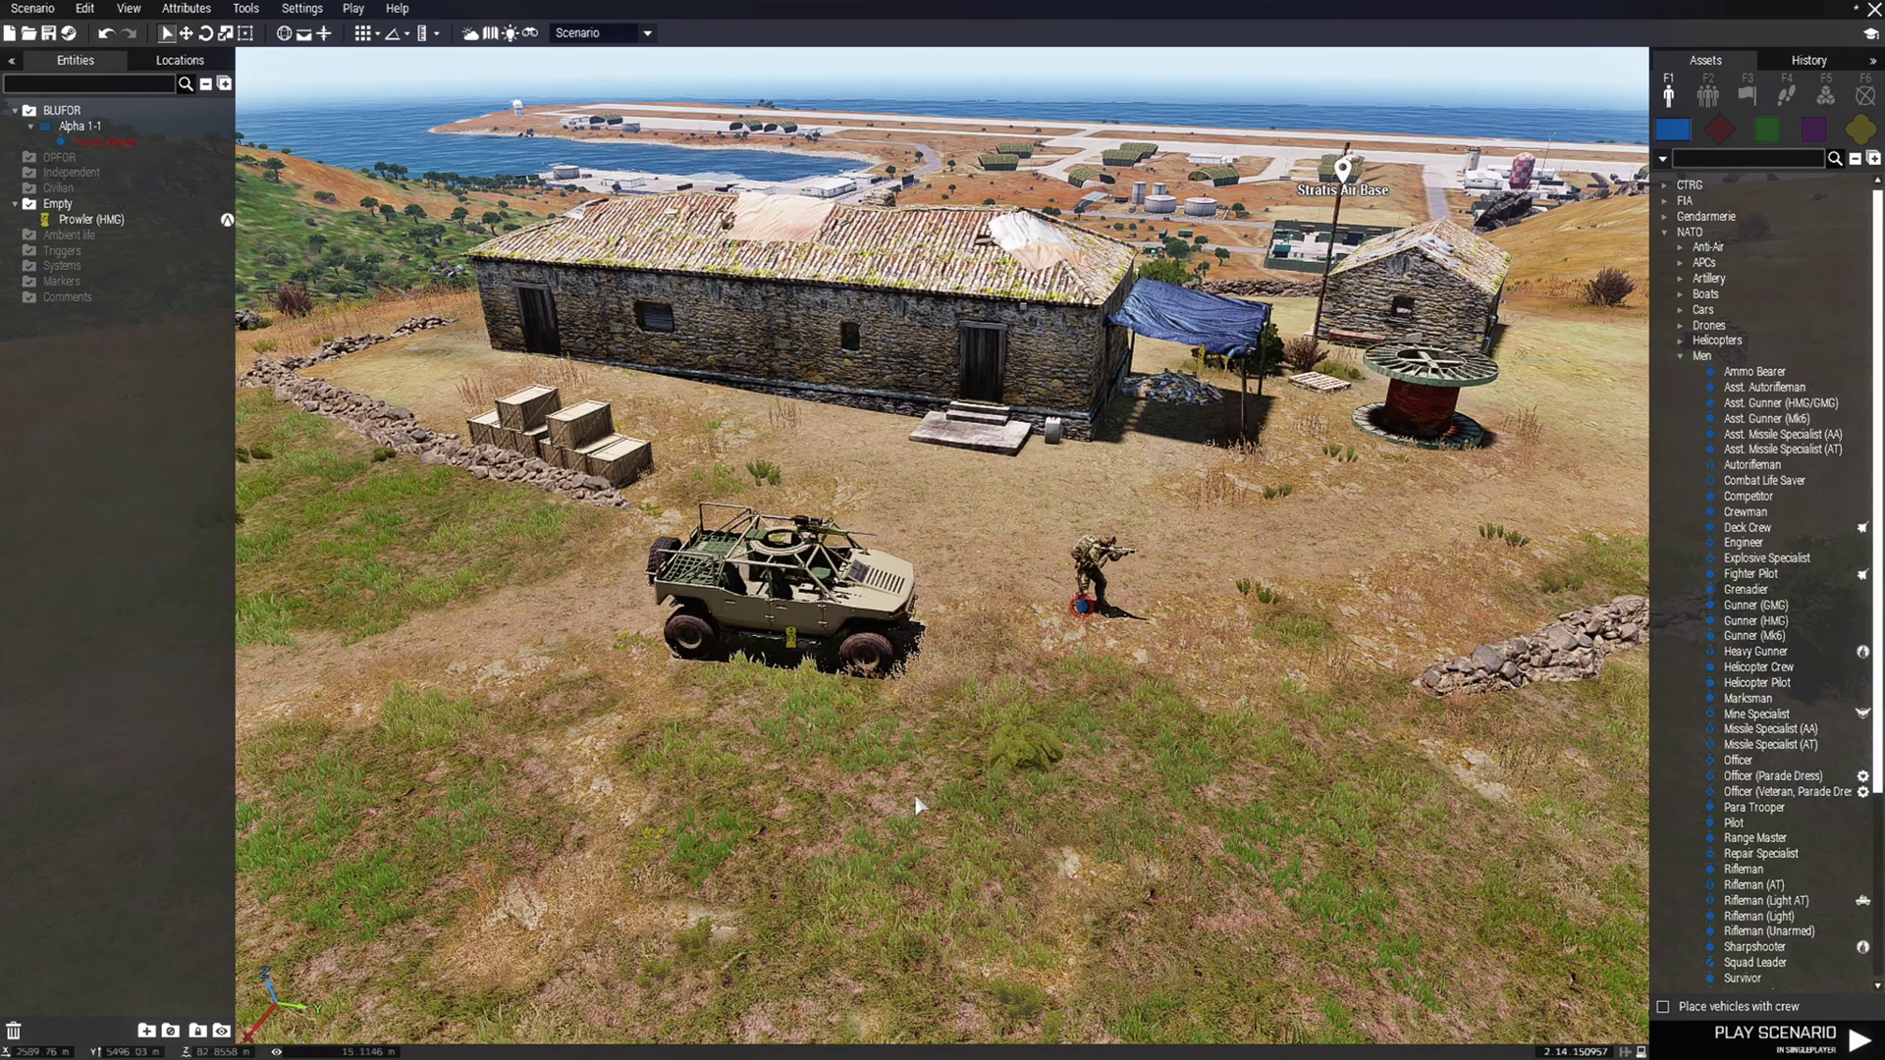
pyautogui.press('w')
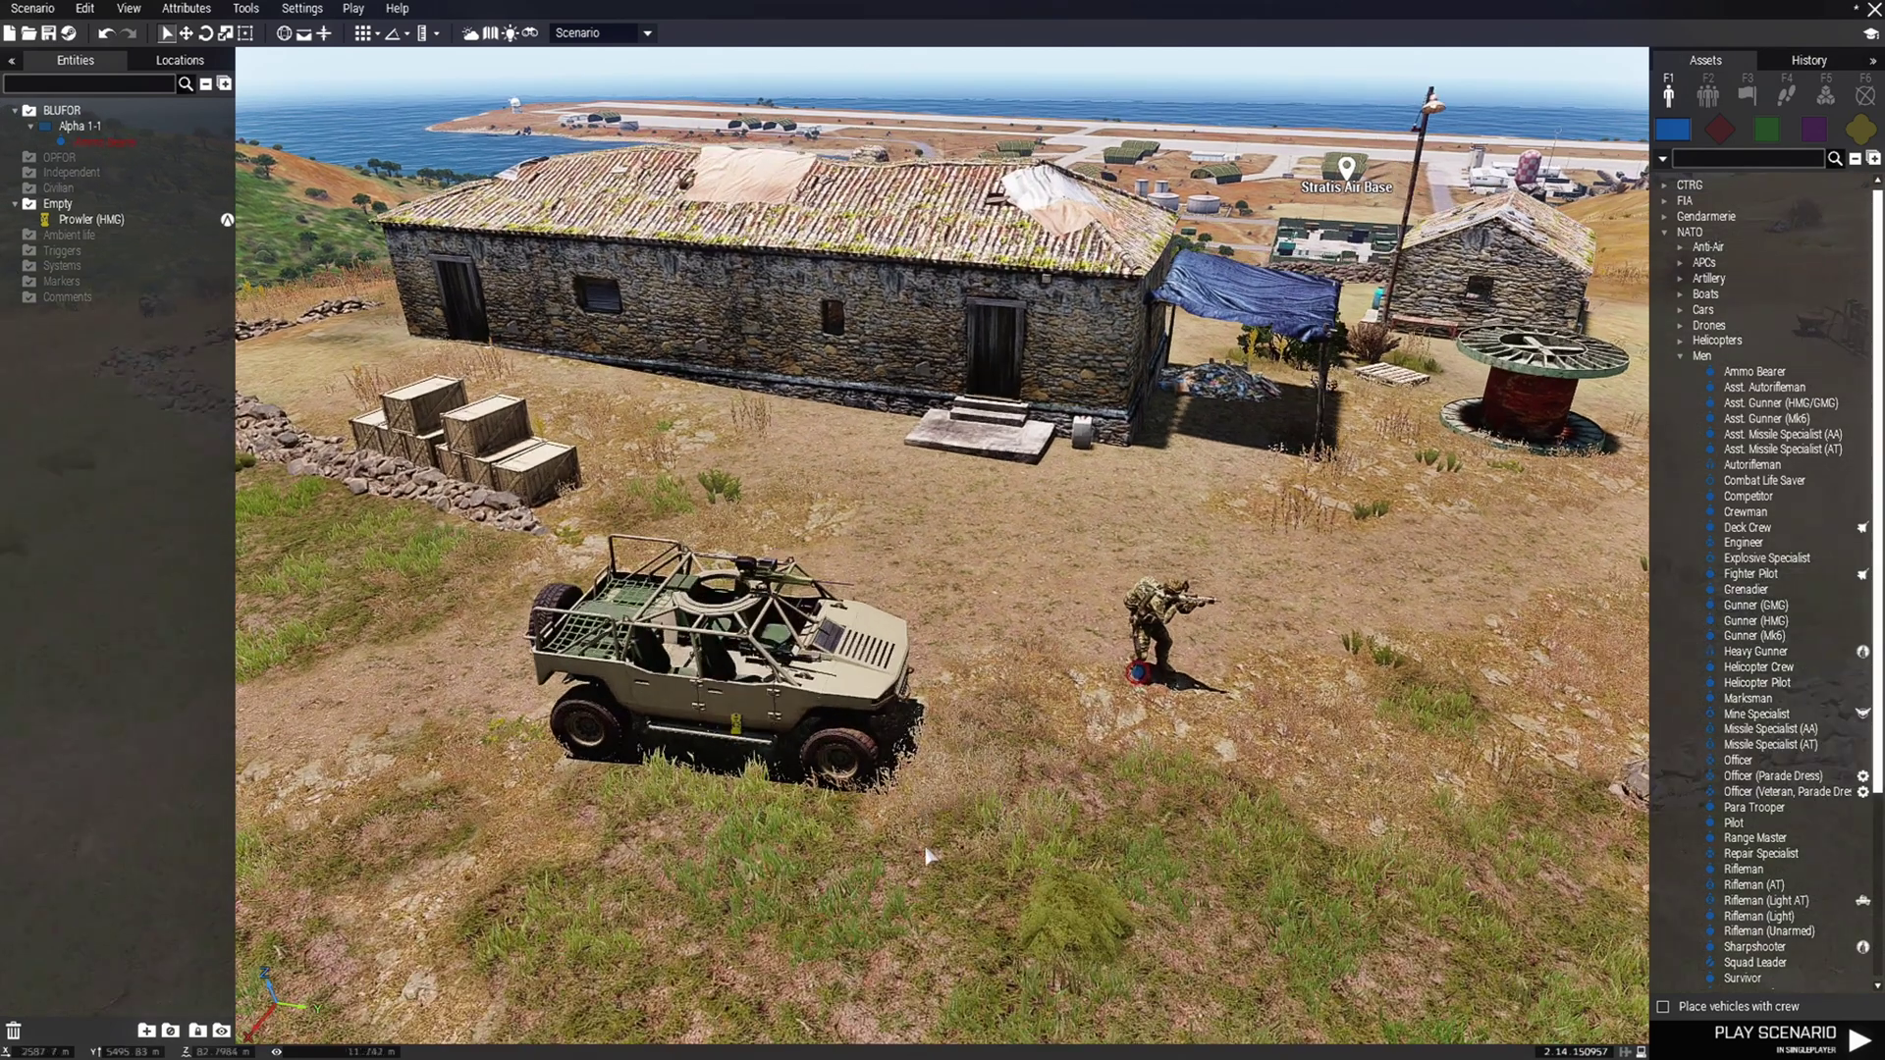
pyautogui.press('m')
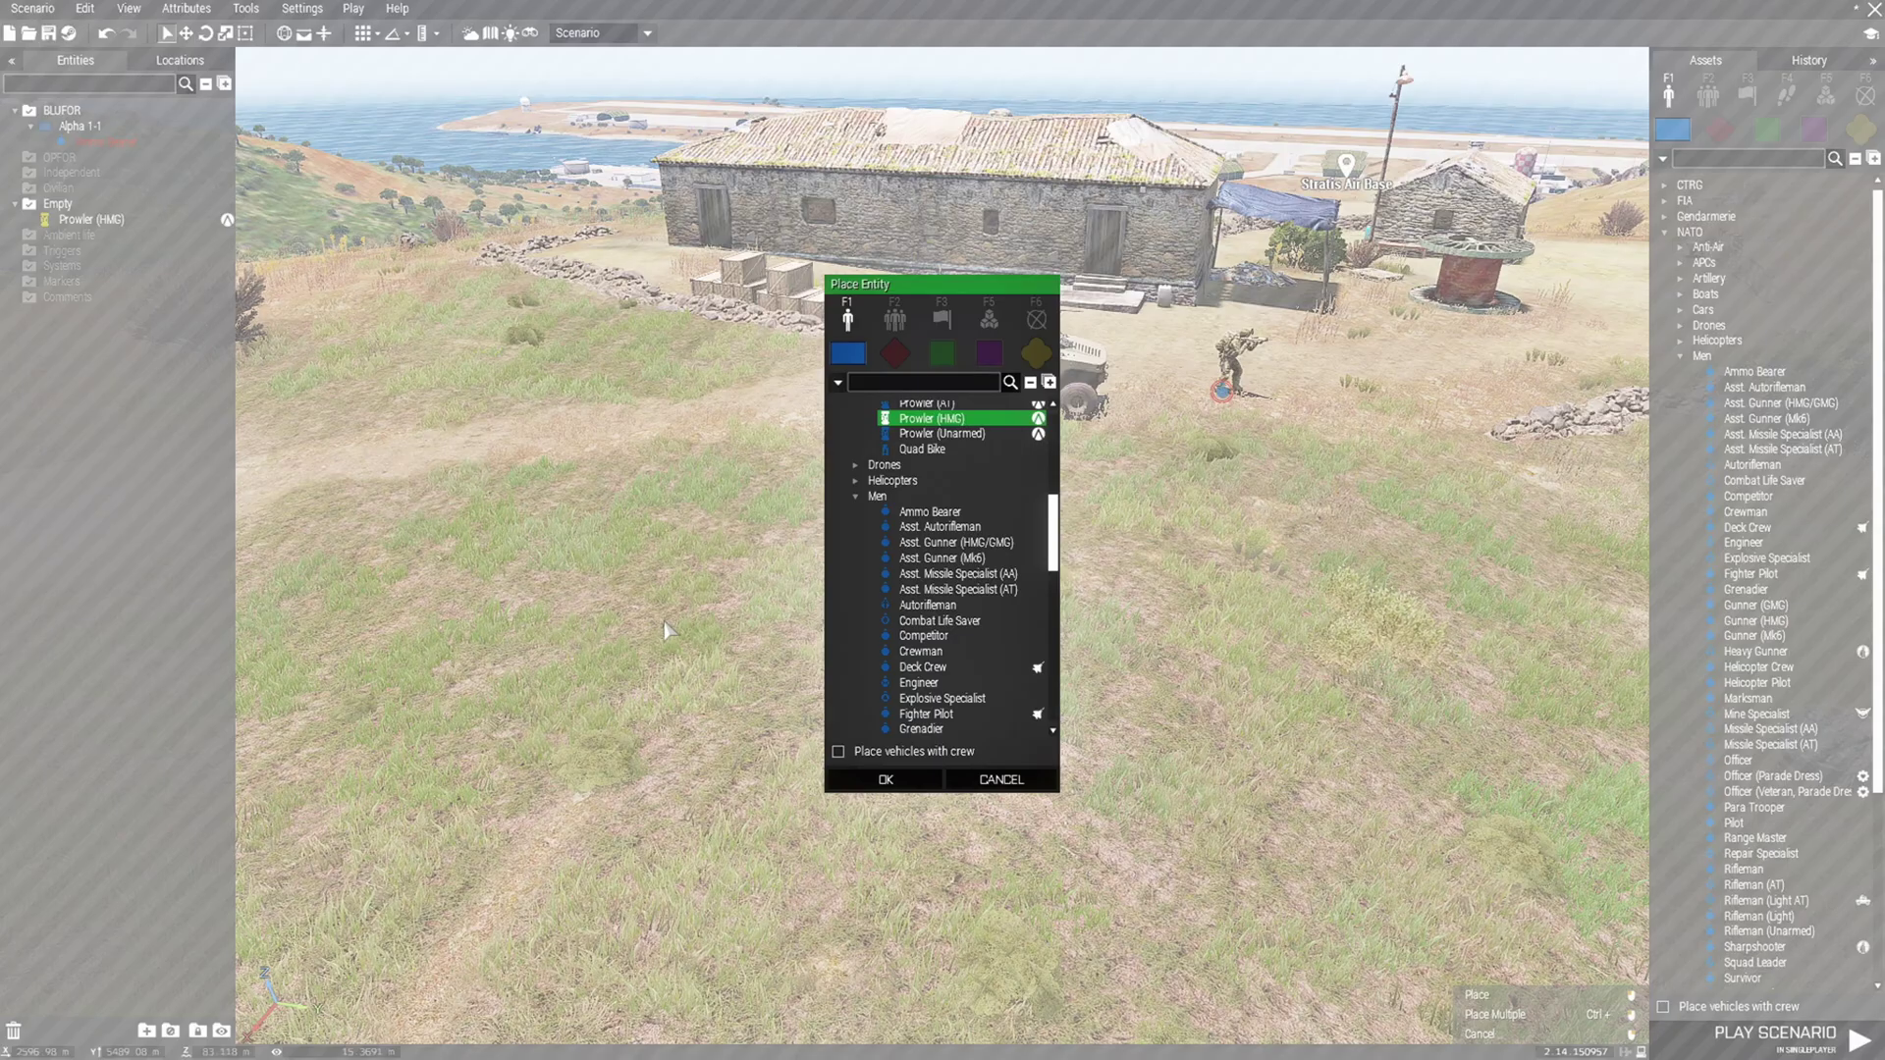
pyautogui.click(856, 481)
pyautogui.click(938, 496)
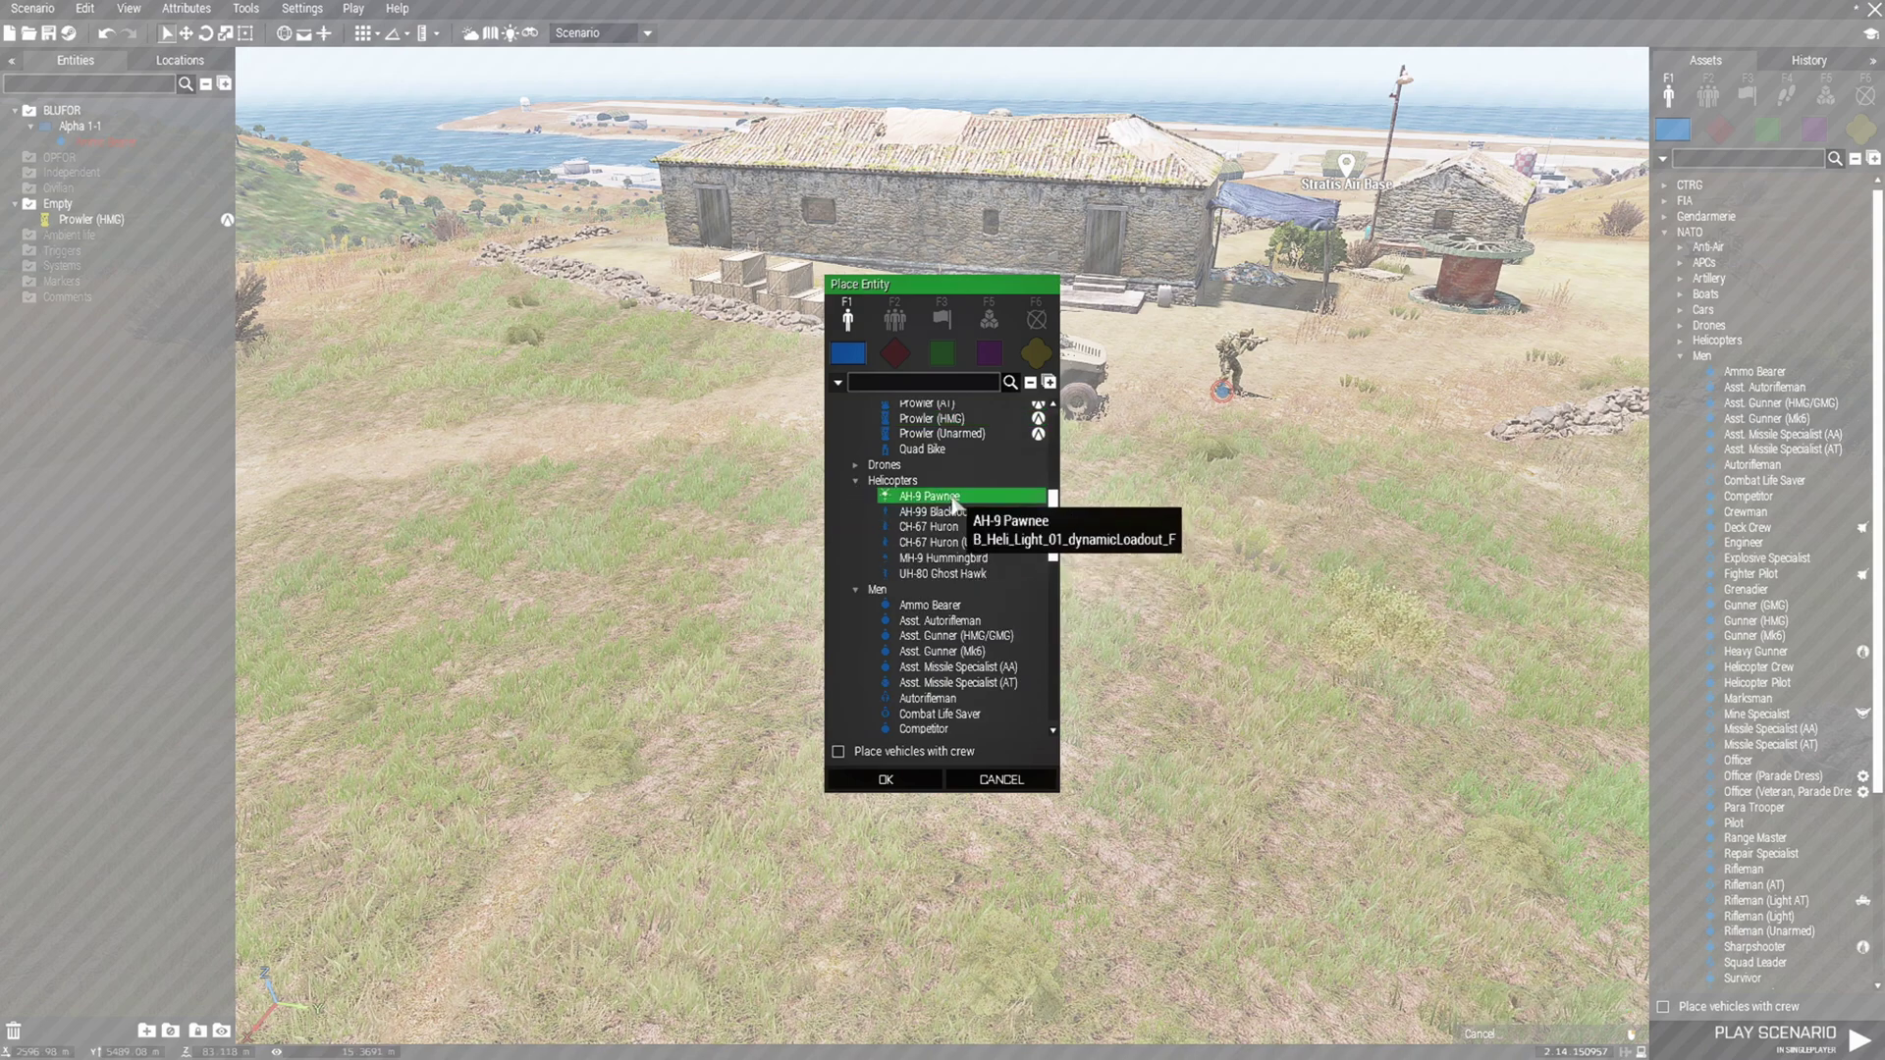
pyautogui.click(887, 779)
pyautogui.scroll(5, 921, 709)
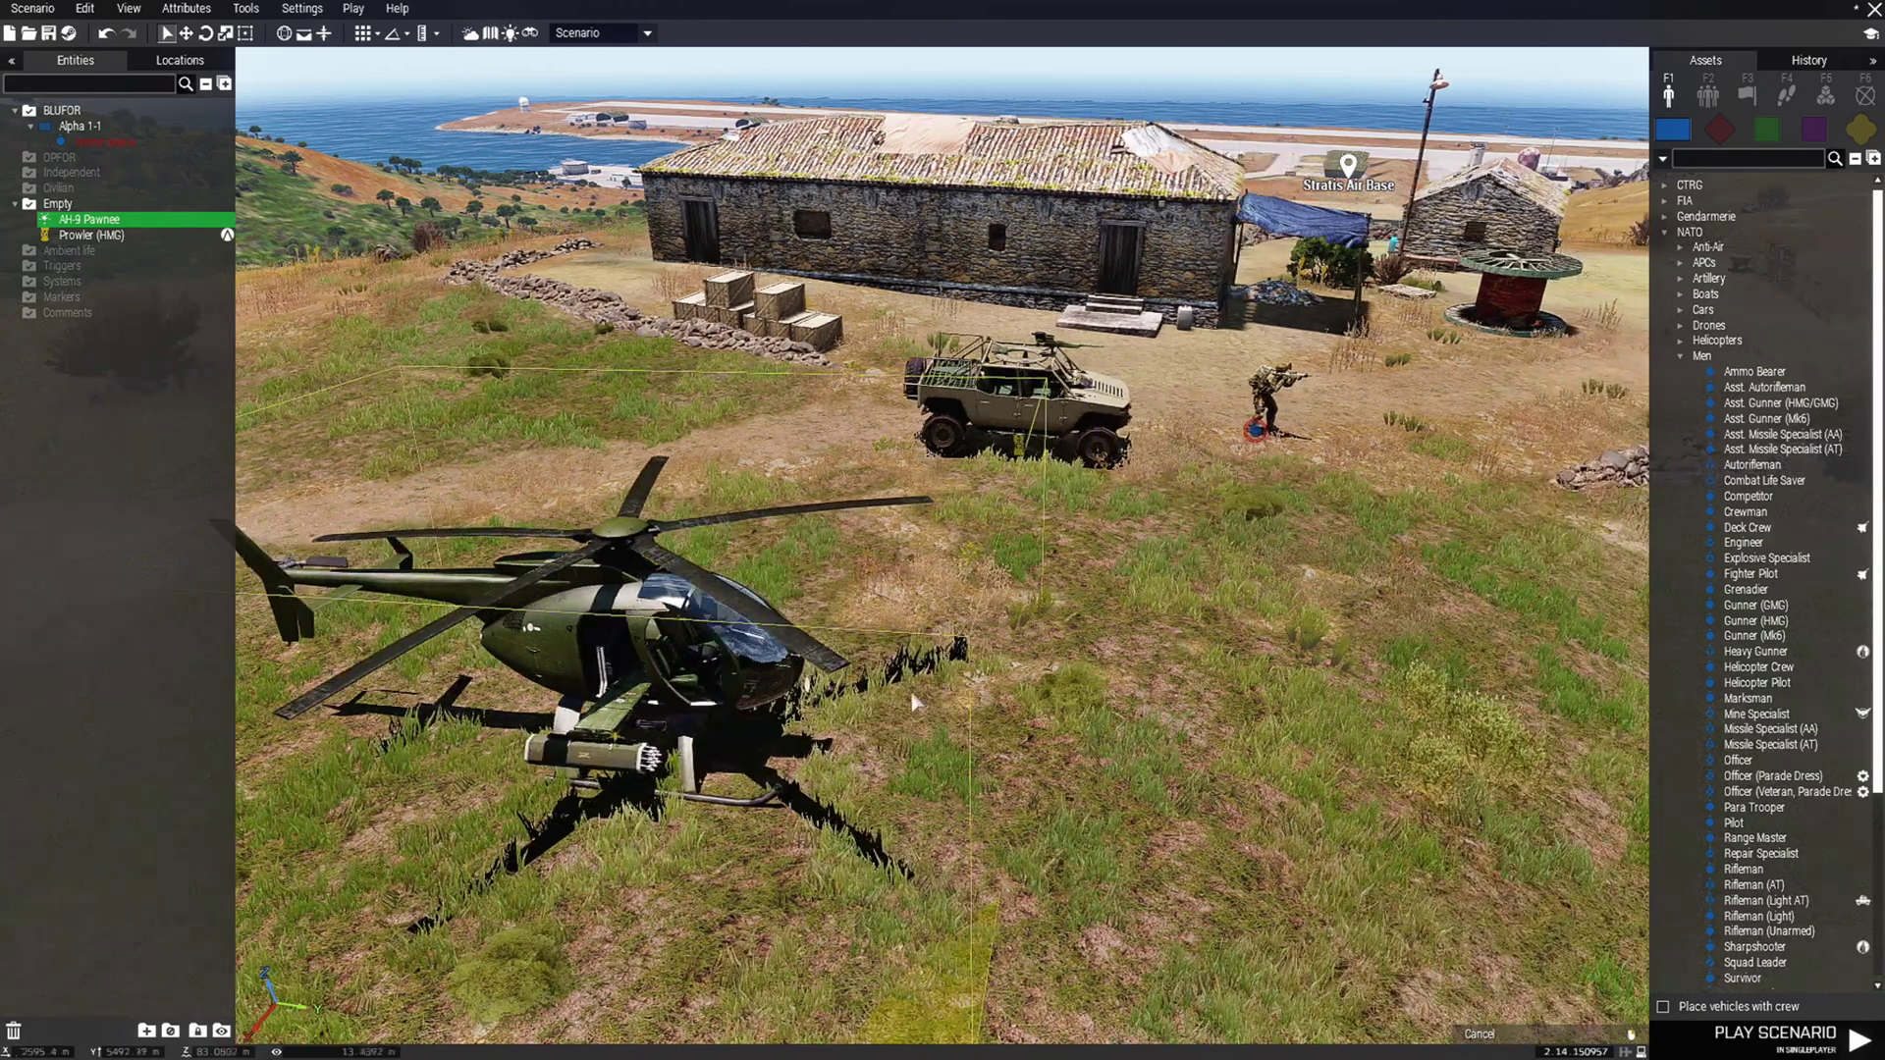
# Examine the AAF Grenadier from the front and from the side at close range
pyautogui.press('d')
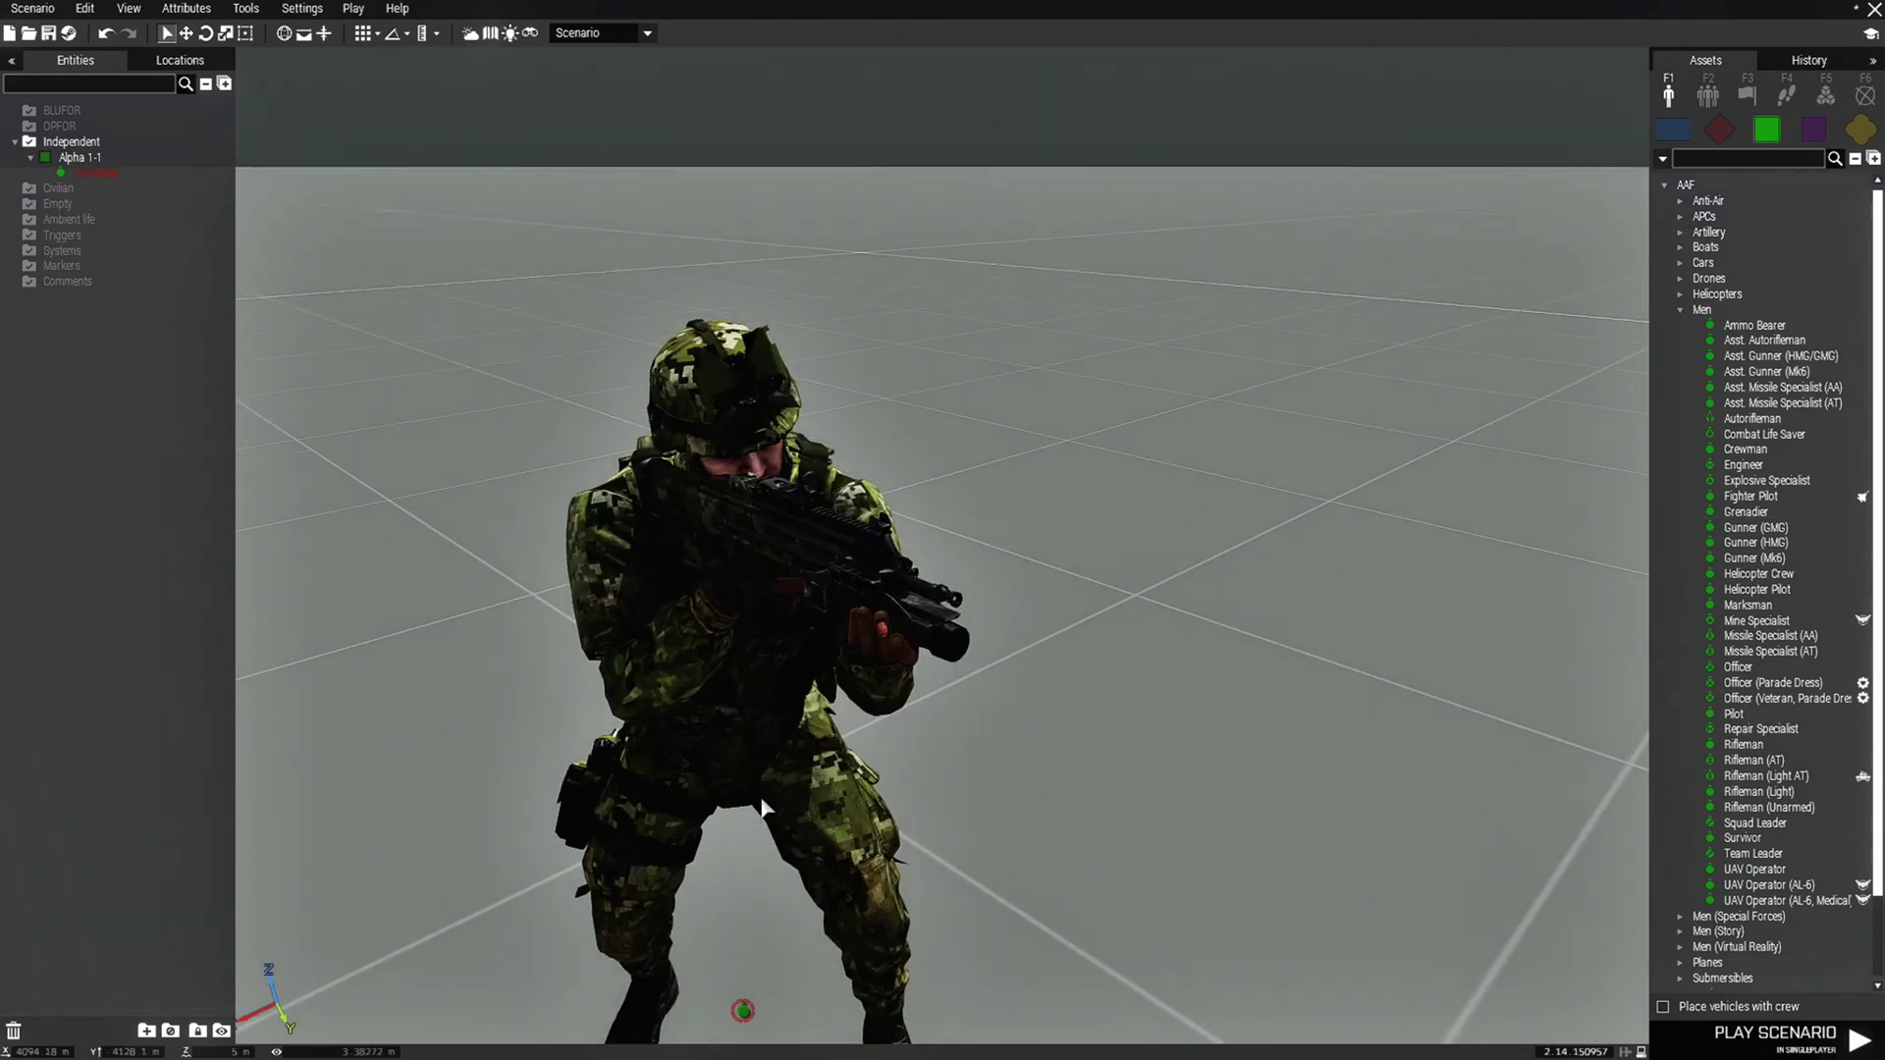
pyautogui.press('a')
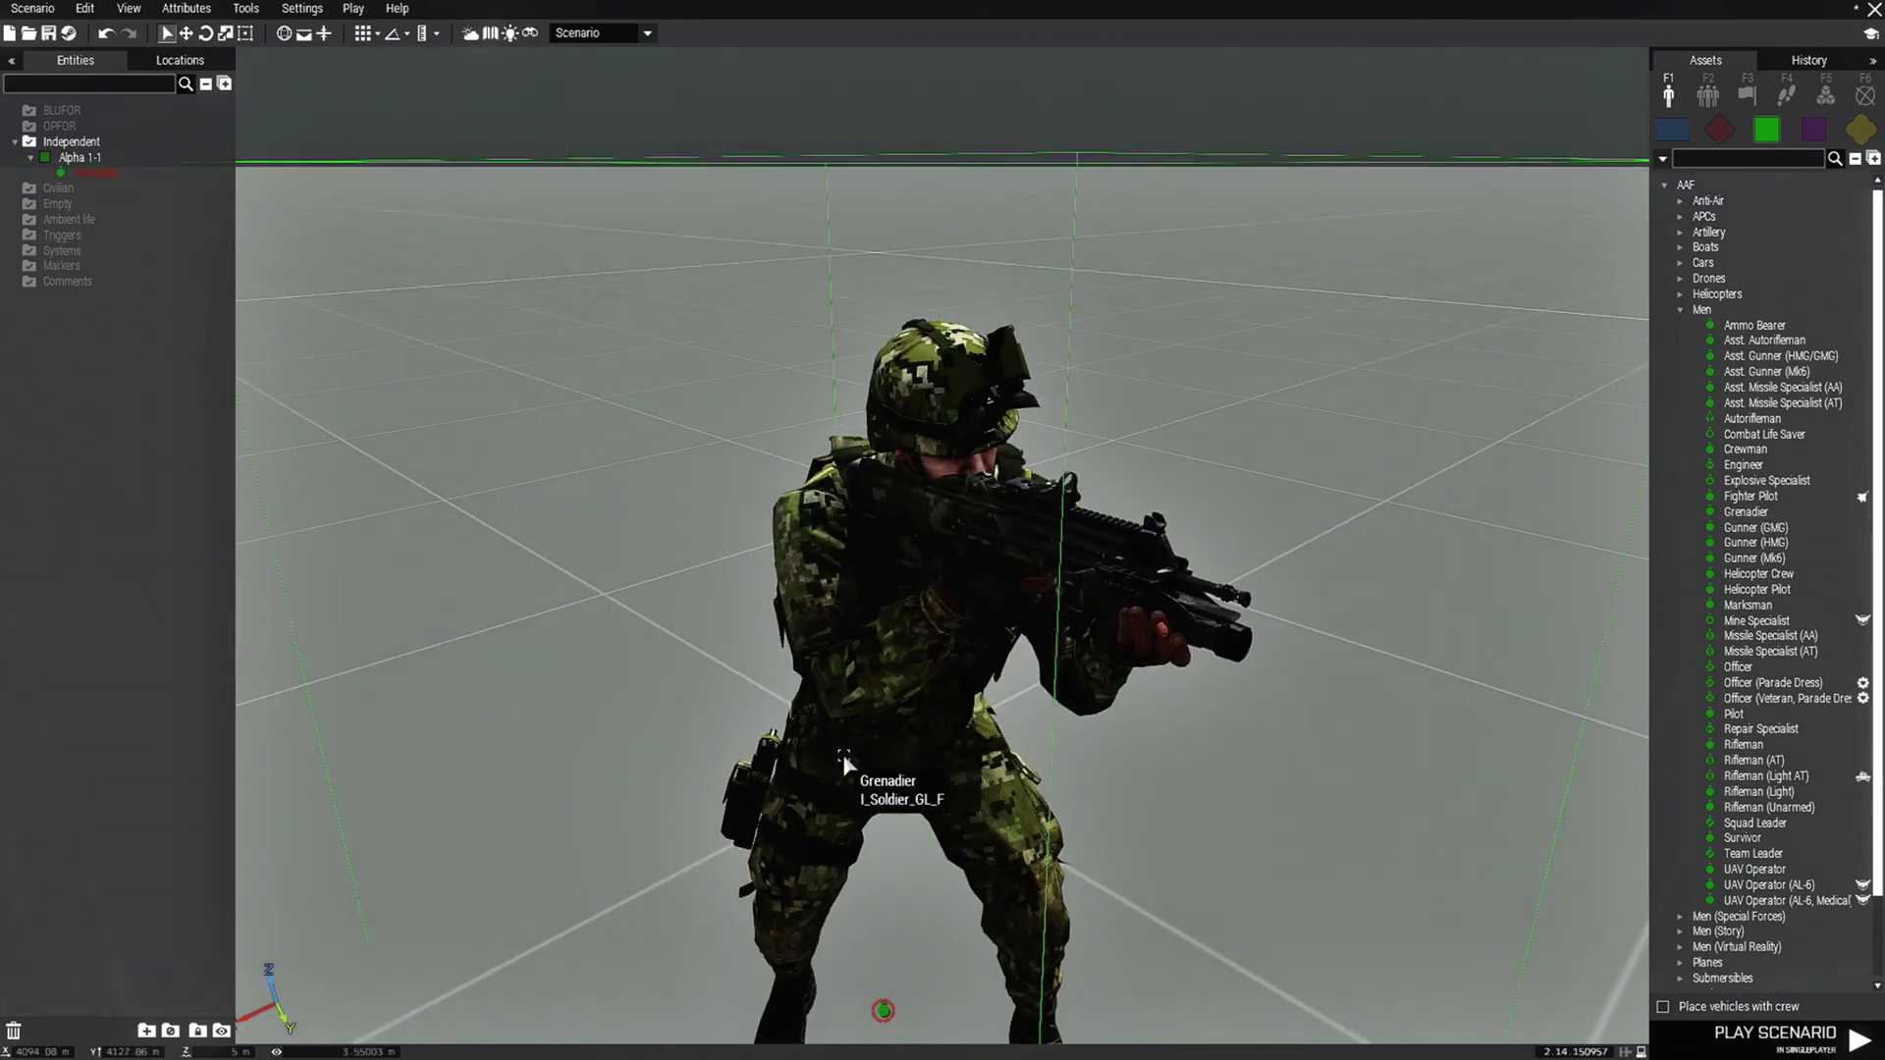
pyautogui.press('a')
pyautogui.moveTo(842, 754); pyautogui.dragTo(1025, 773, button='right')
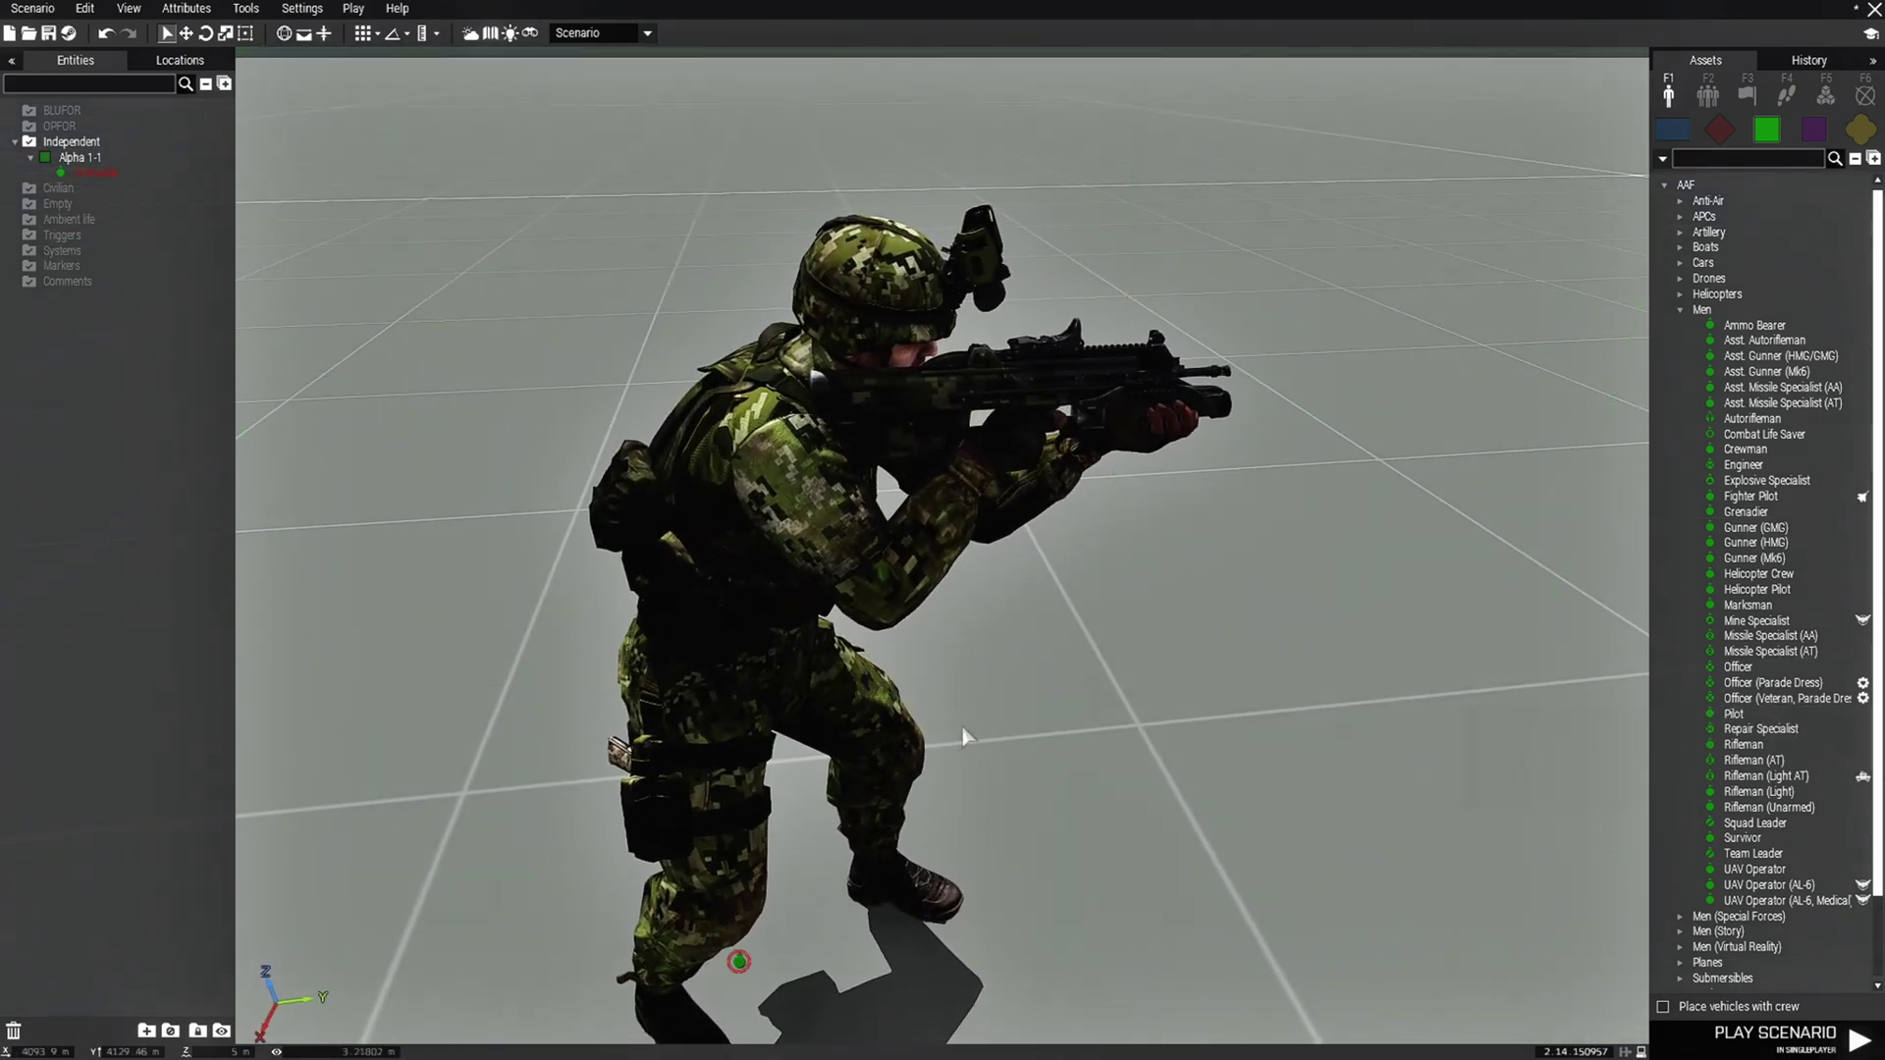
pyautogui.scroll(-3, 967, 745)
pyautogui.press('a')
pyautogui.press('d')
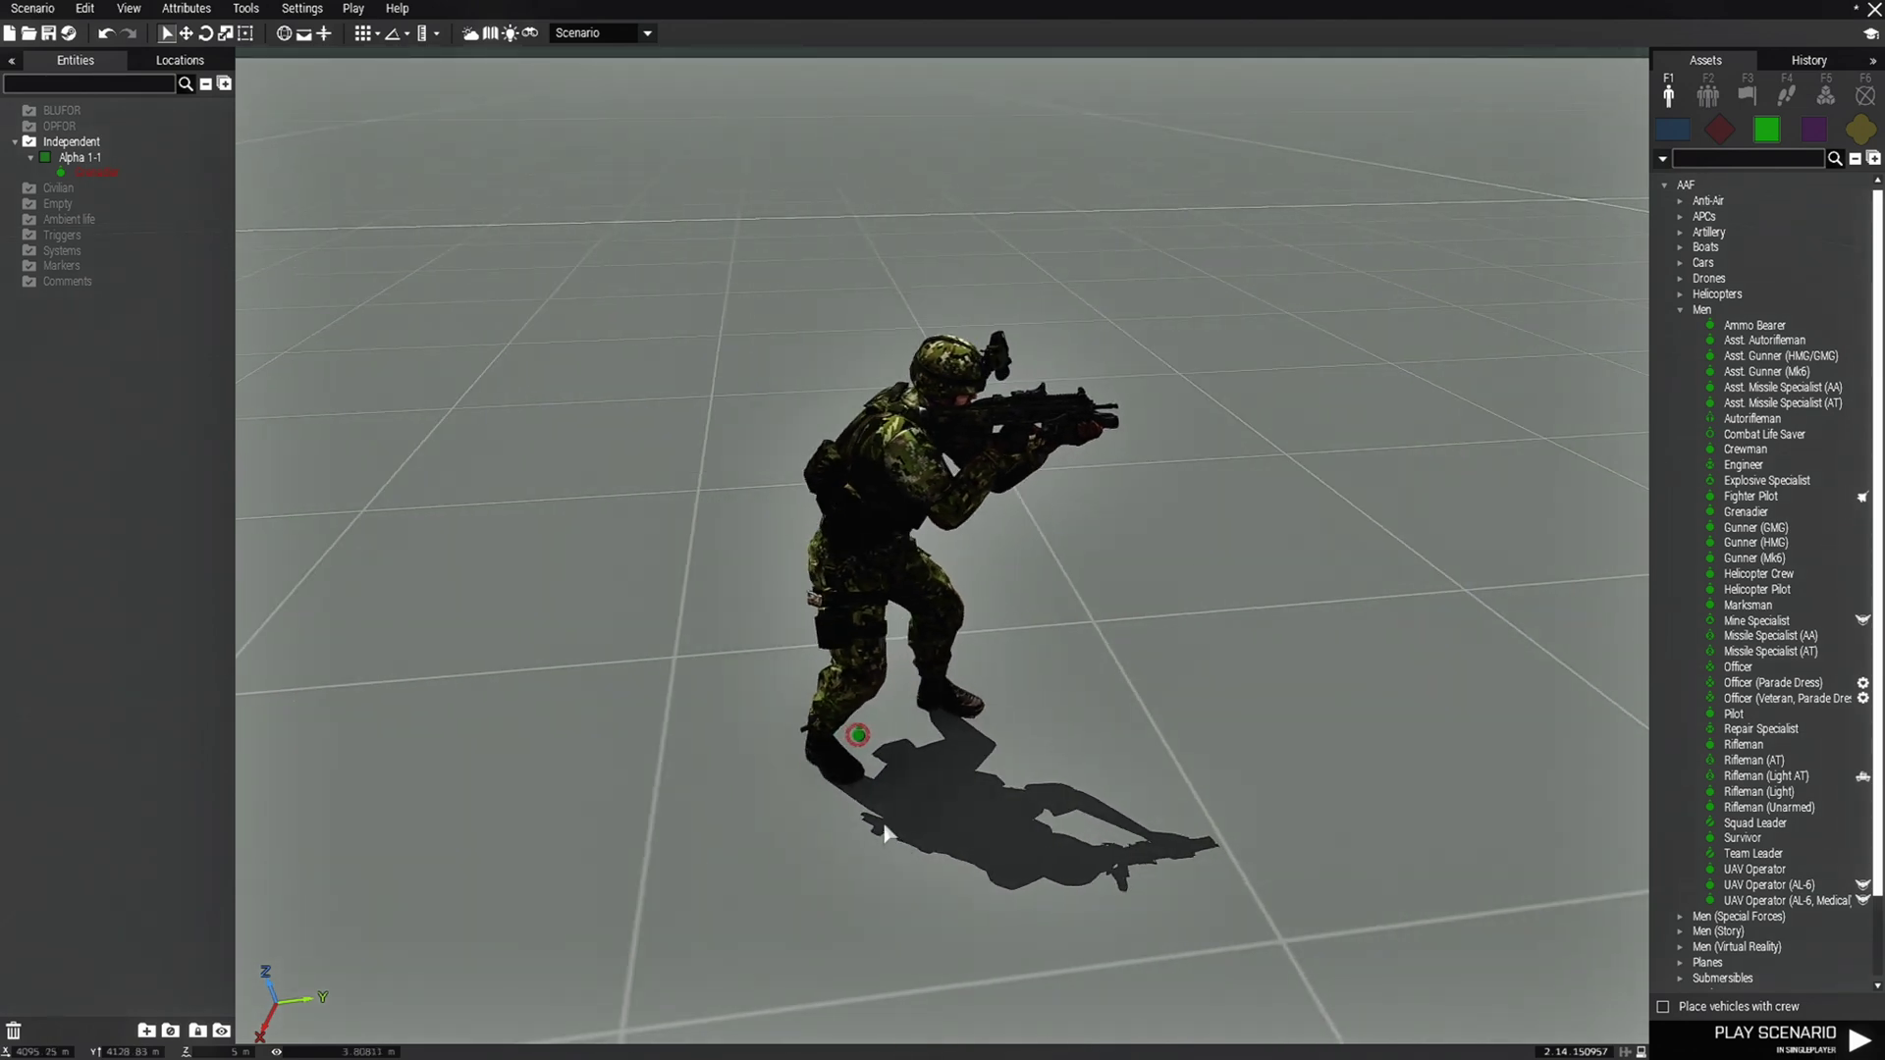
pyautogui.scroll(2, 880, 832)
pyautogui.press('w')
pyautogui.press('d')
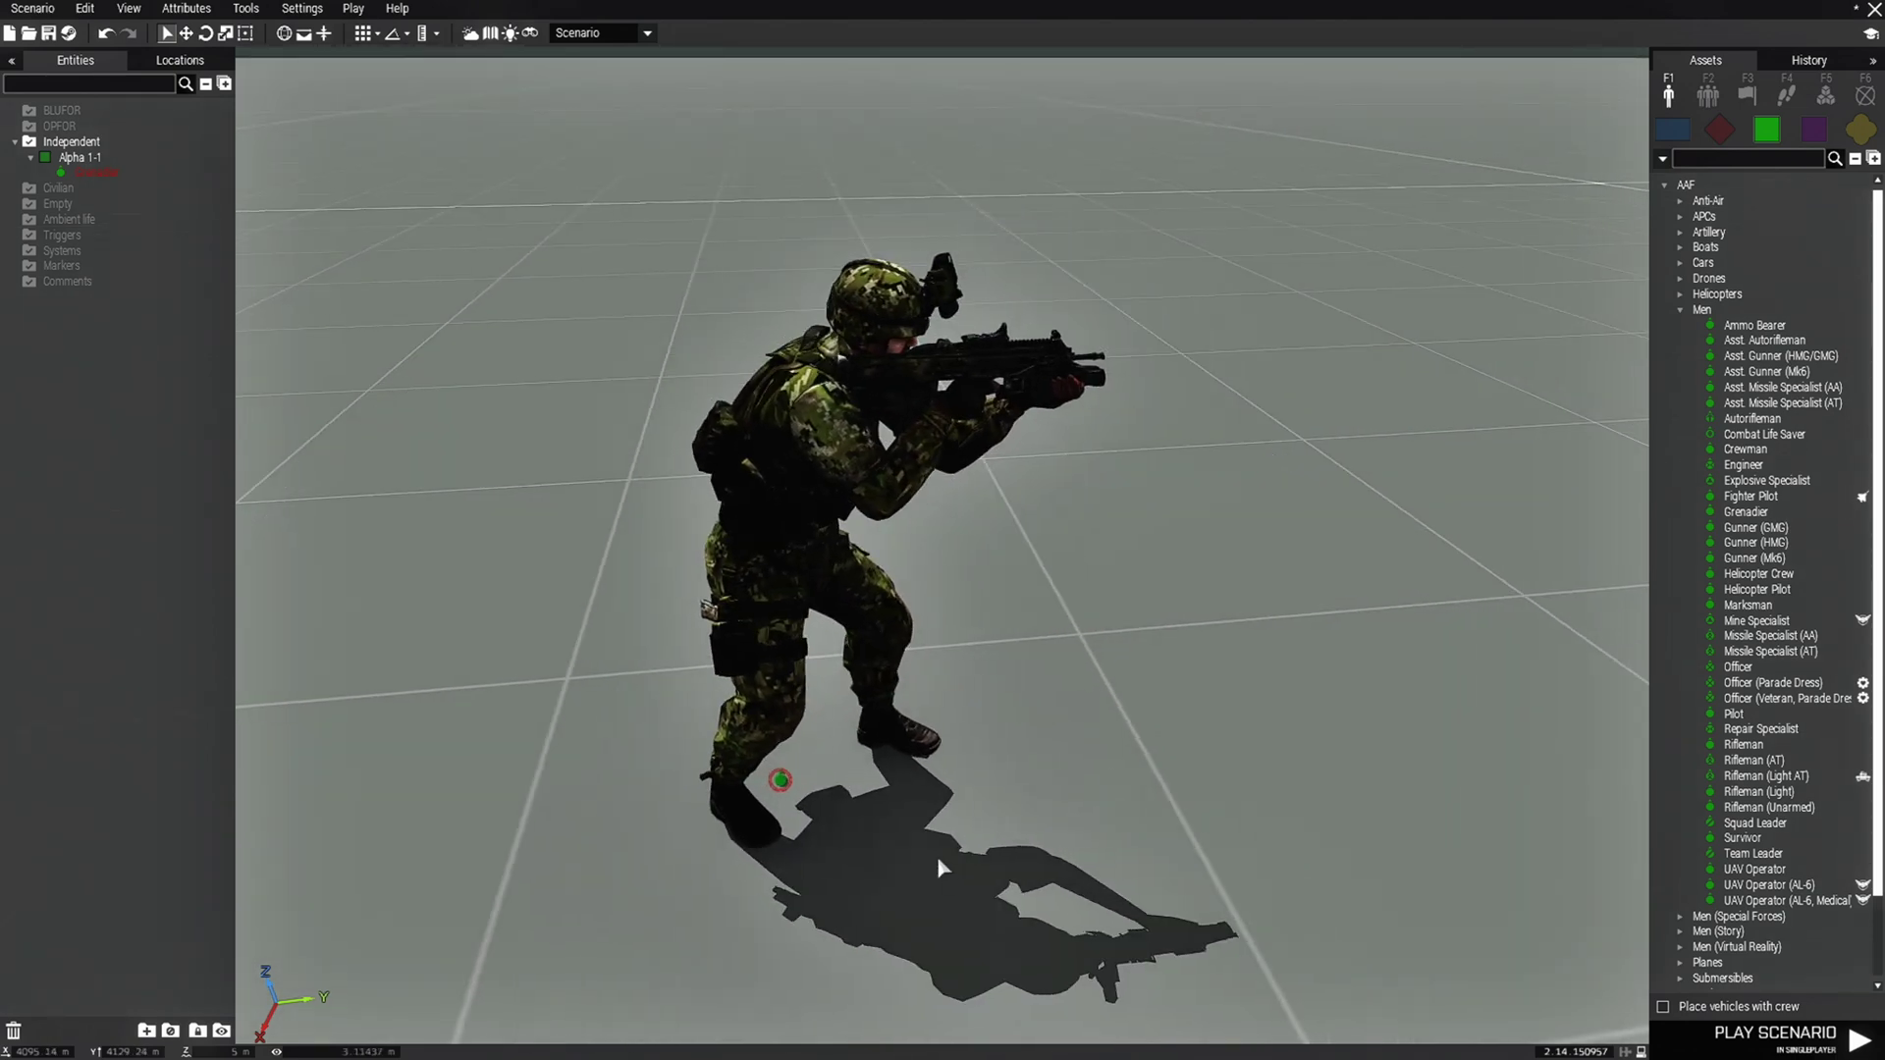
pyautogui.press('w')
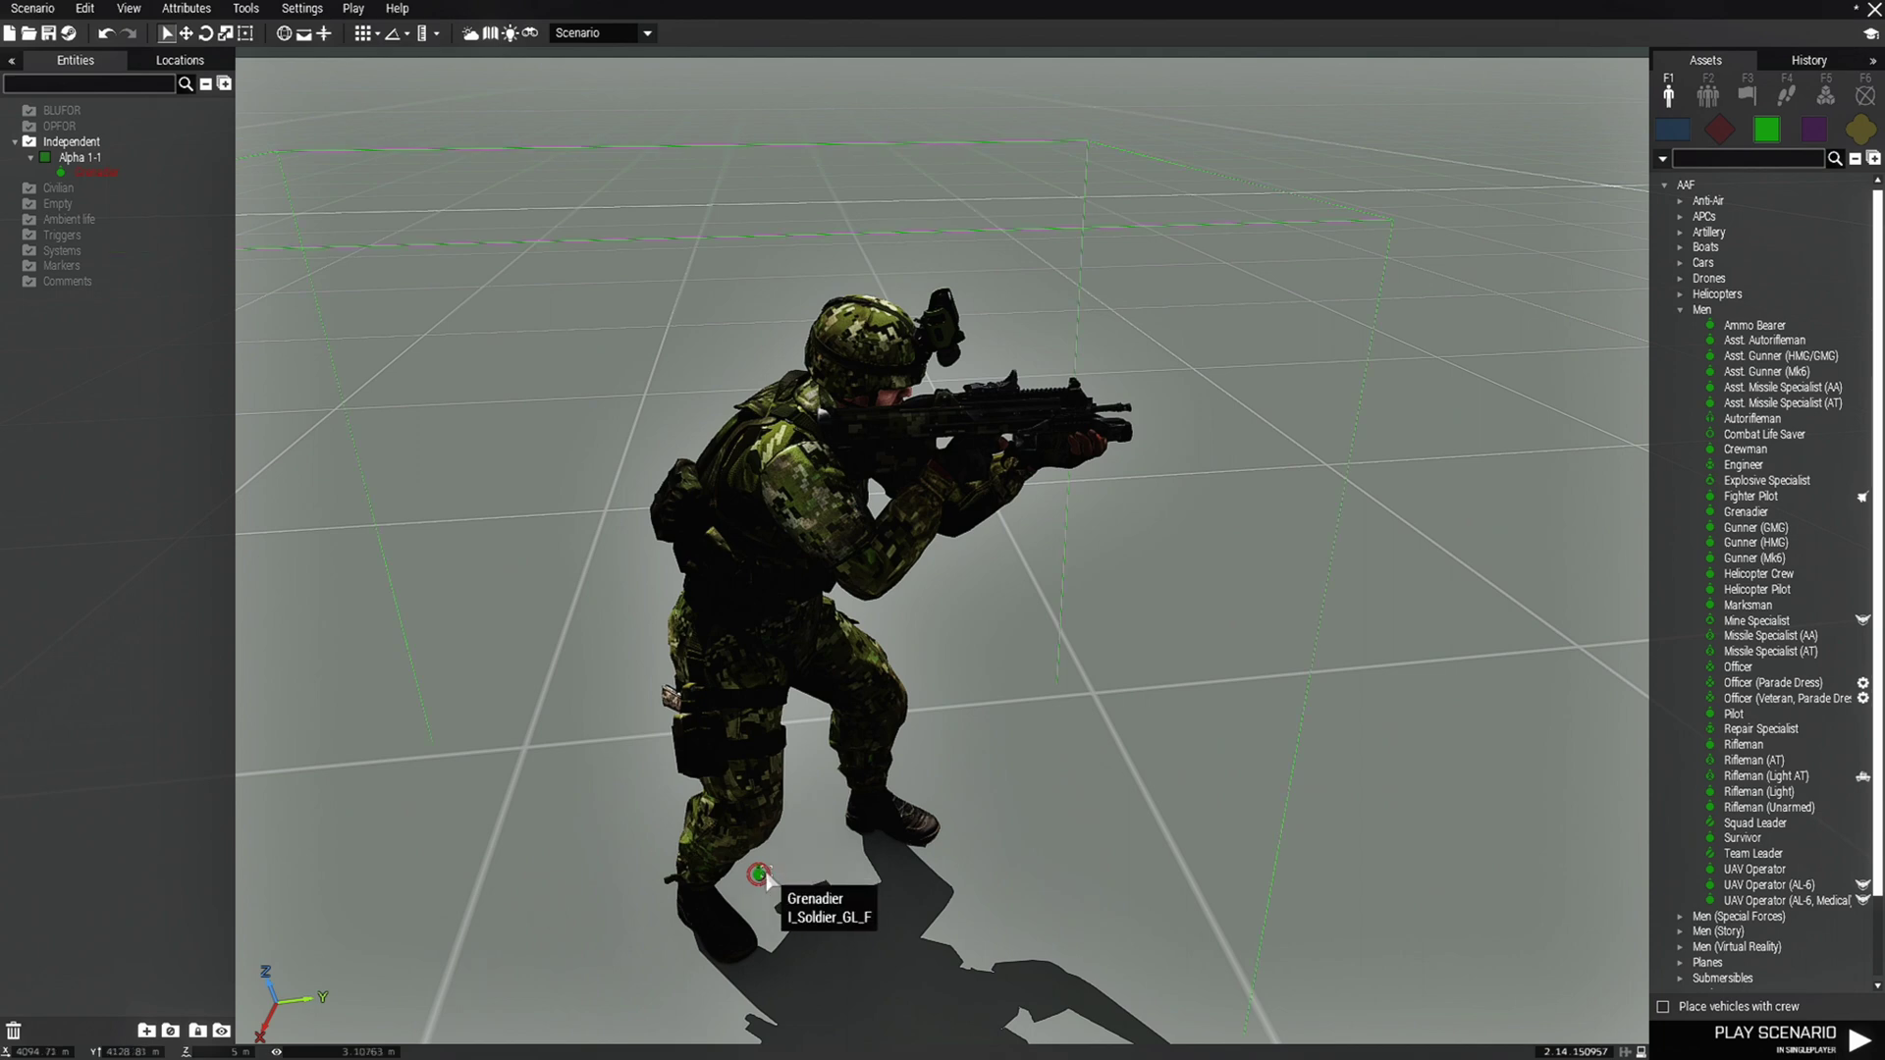
# Open the Grenadier's loadout for editing and turn the view to show the soldier's upper body from the side
pyautogui.click(759, 665)
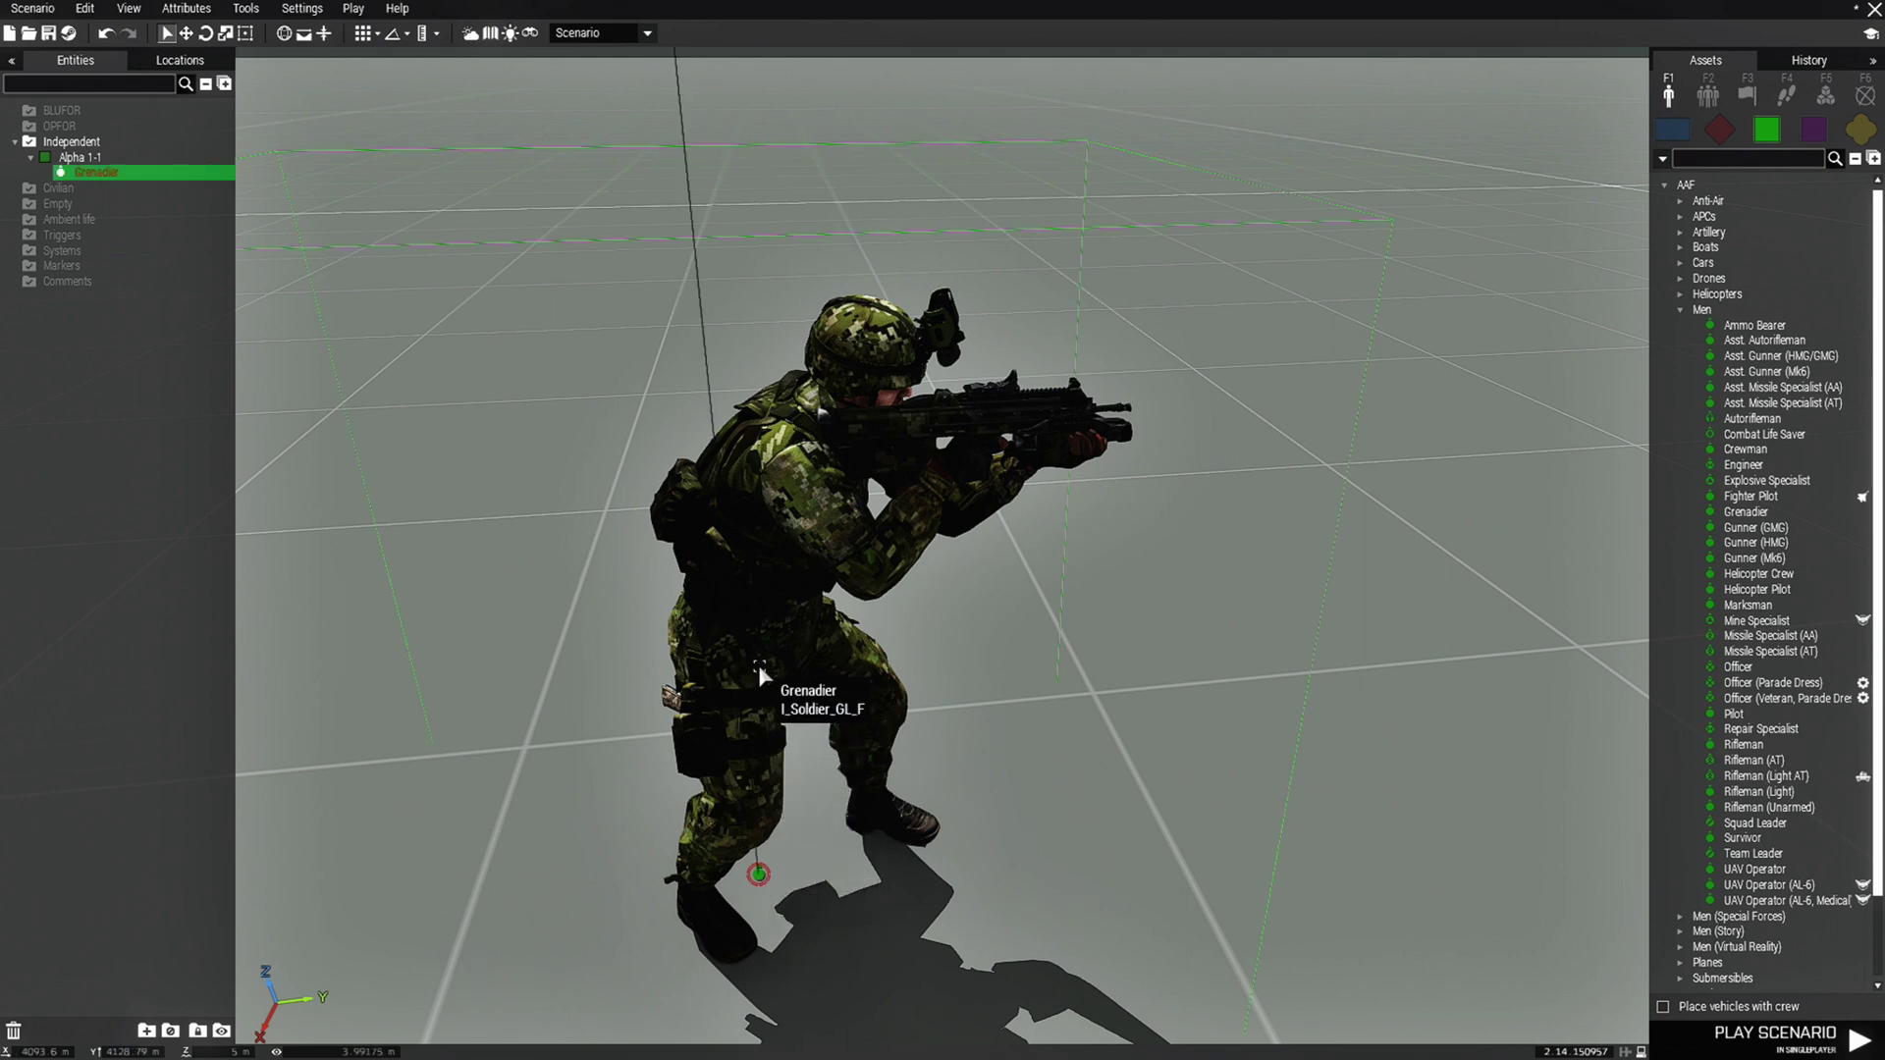
pyautogui.scroll(-1, 774, 621)
pyautogui.rightClick(777, 594)
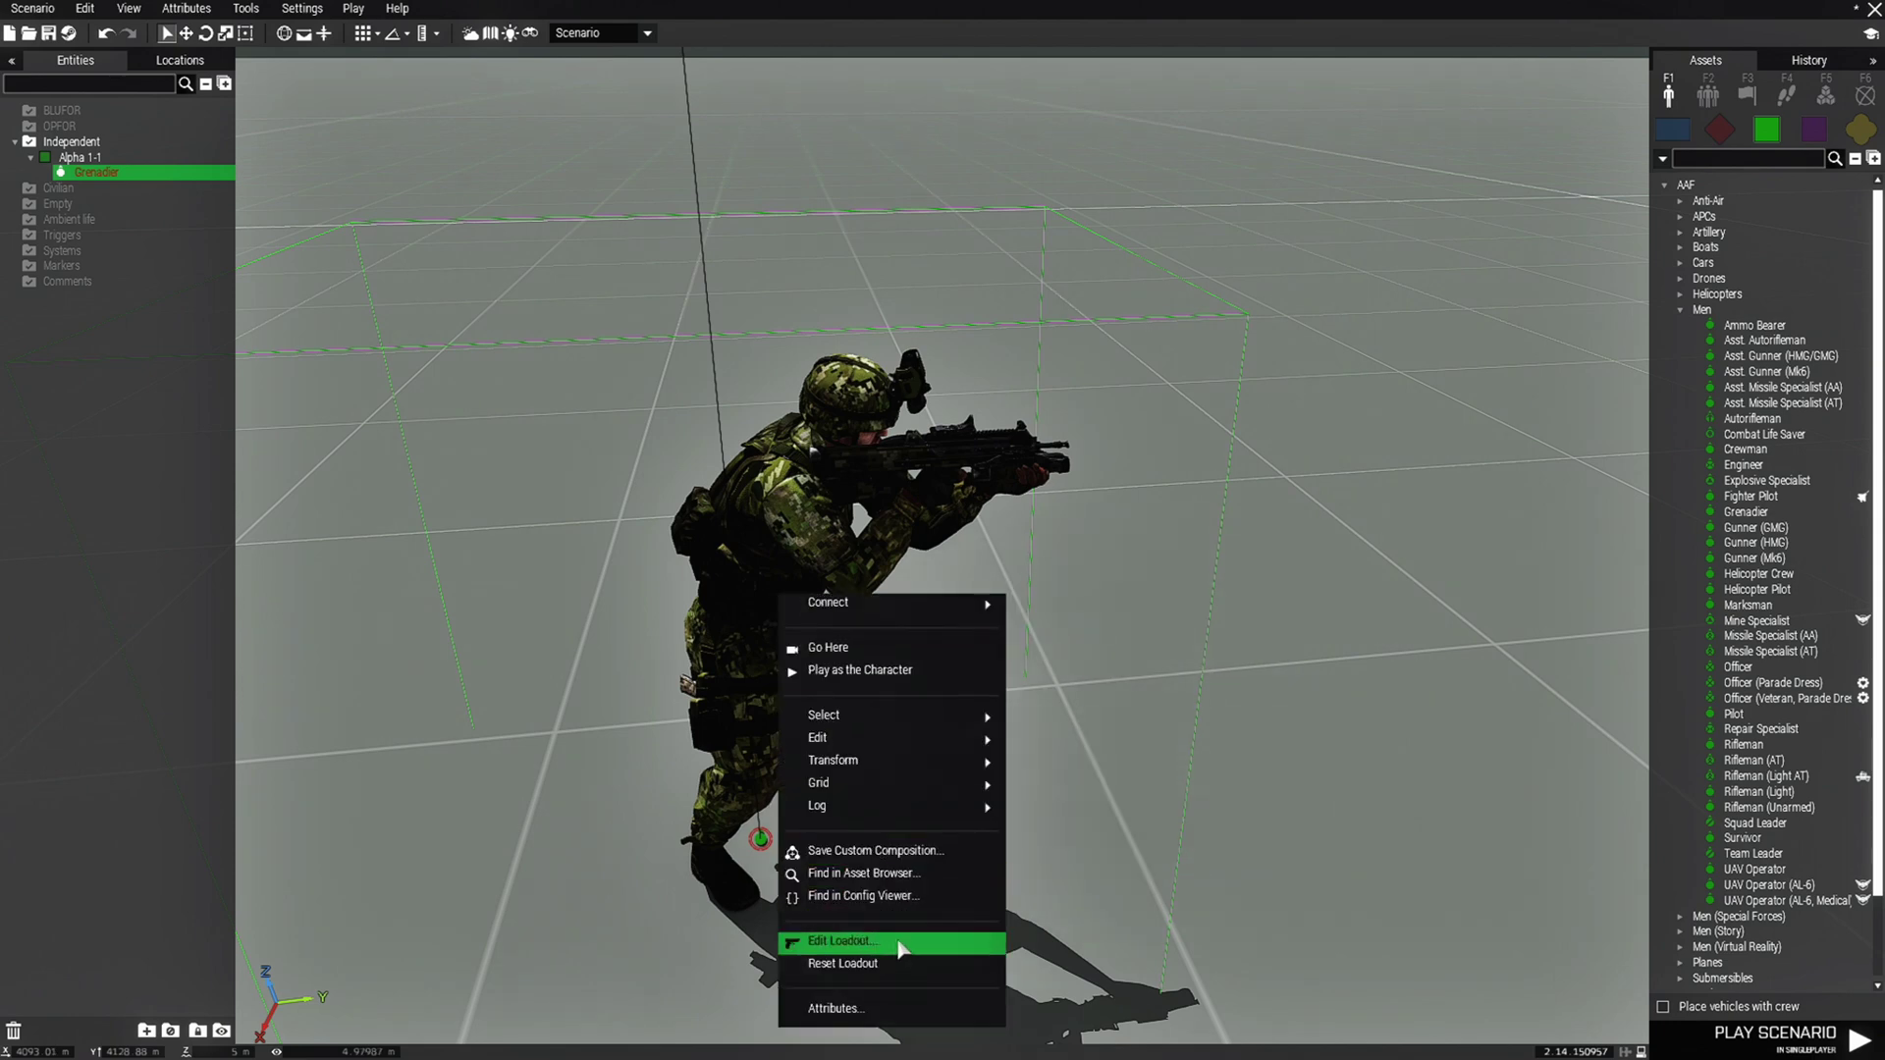
pyautogui.click(899, 942)
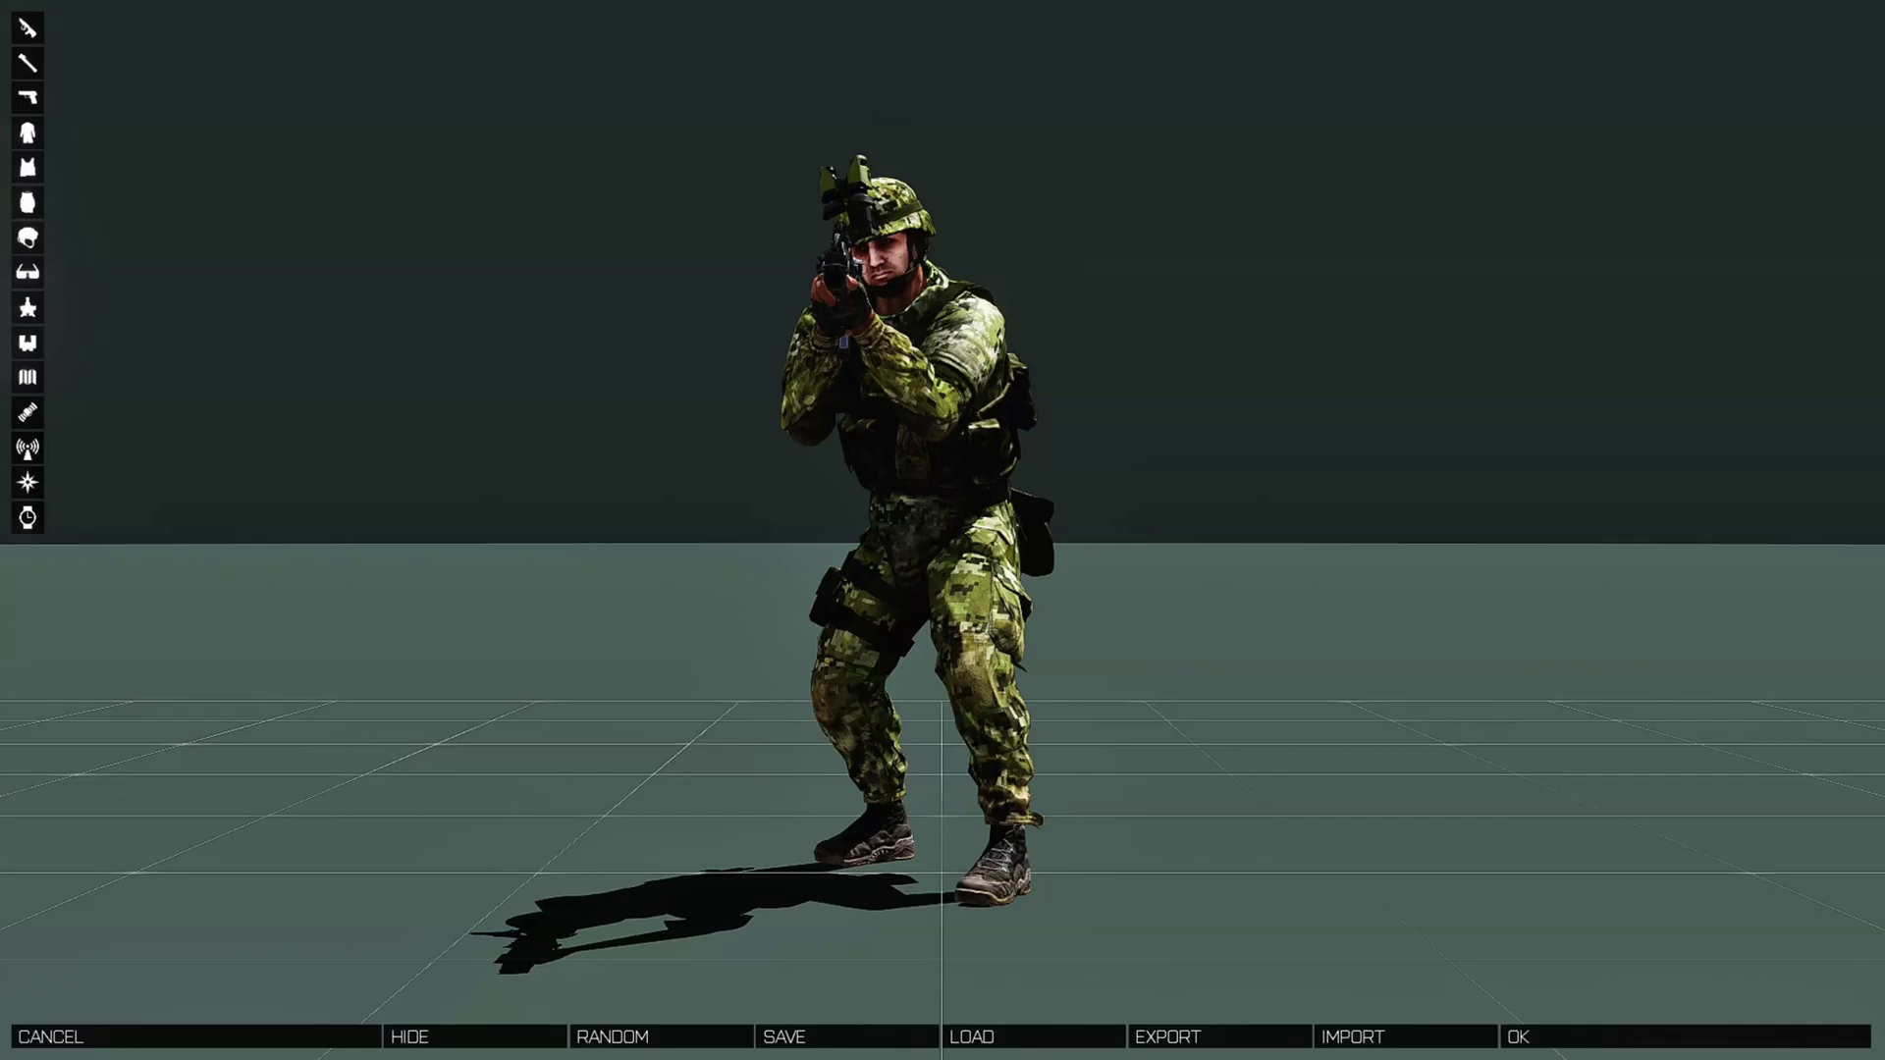
pyautogui.moveTo(621, 855); pyautogui.dragTo(992, 886, button='right')
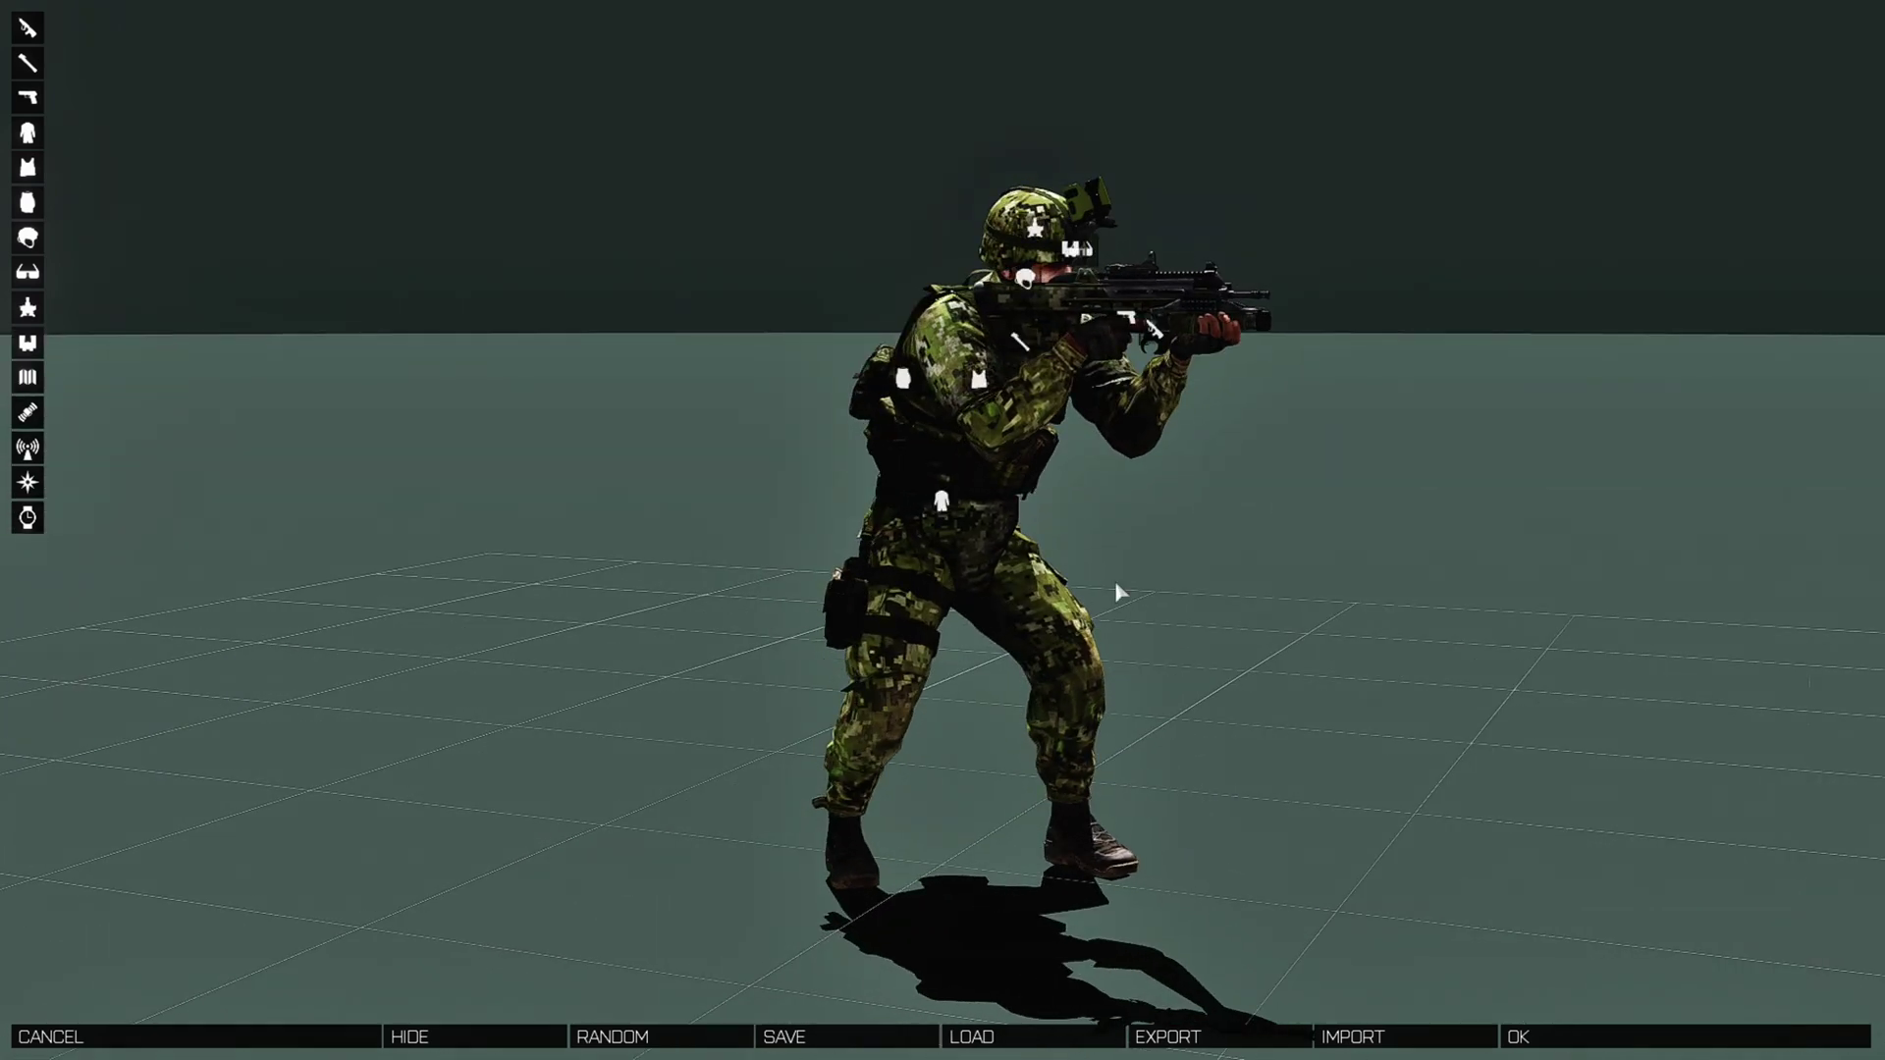
pyautogui.moveTo(1115, 471); pyautogui.dragTo(926, 582)
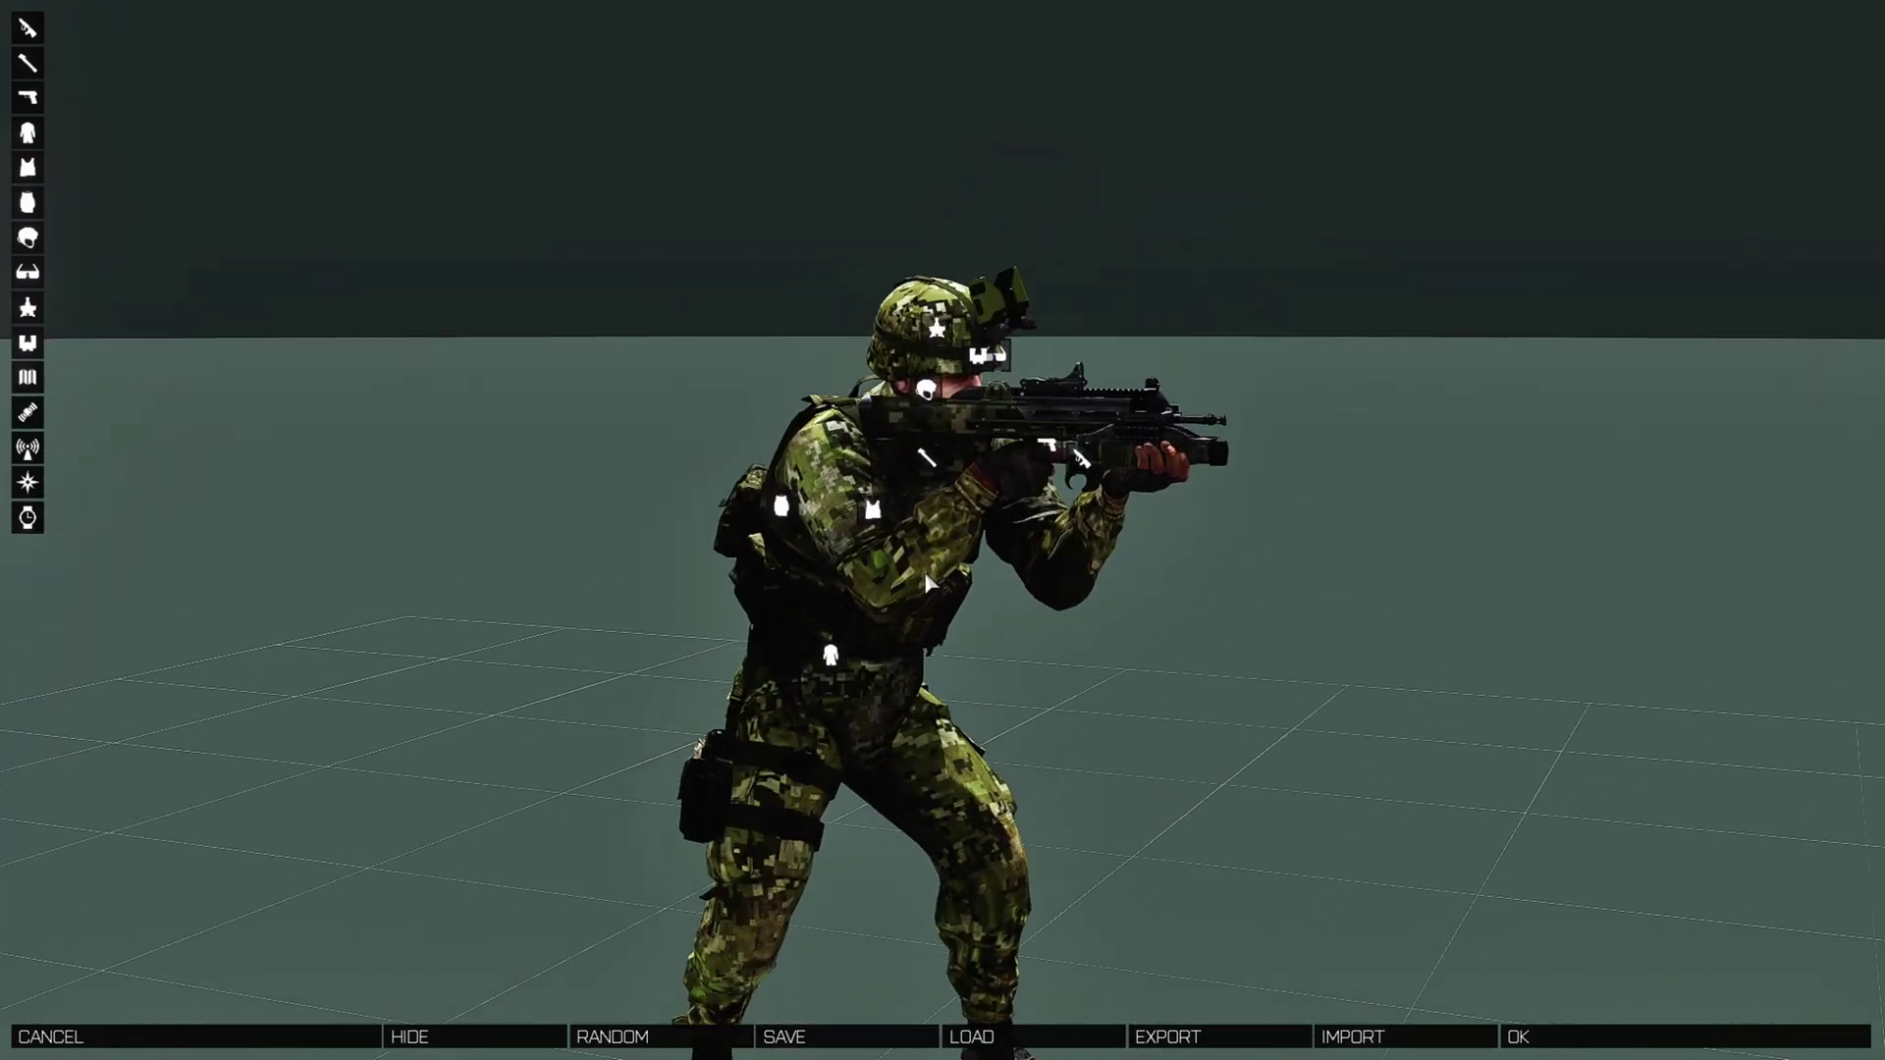
# Replace the Grenadier's helmet with the Military Cap (Blue)
pyautogui.click(30, 238)
pyautogui.scroll(-4, 246, 687)
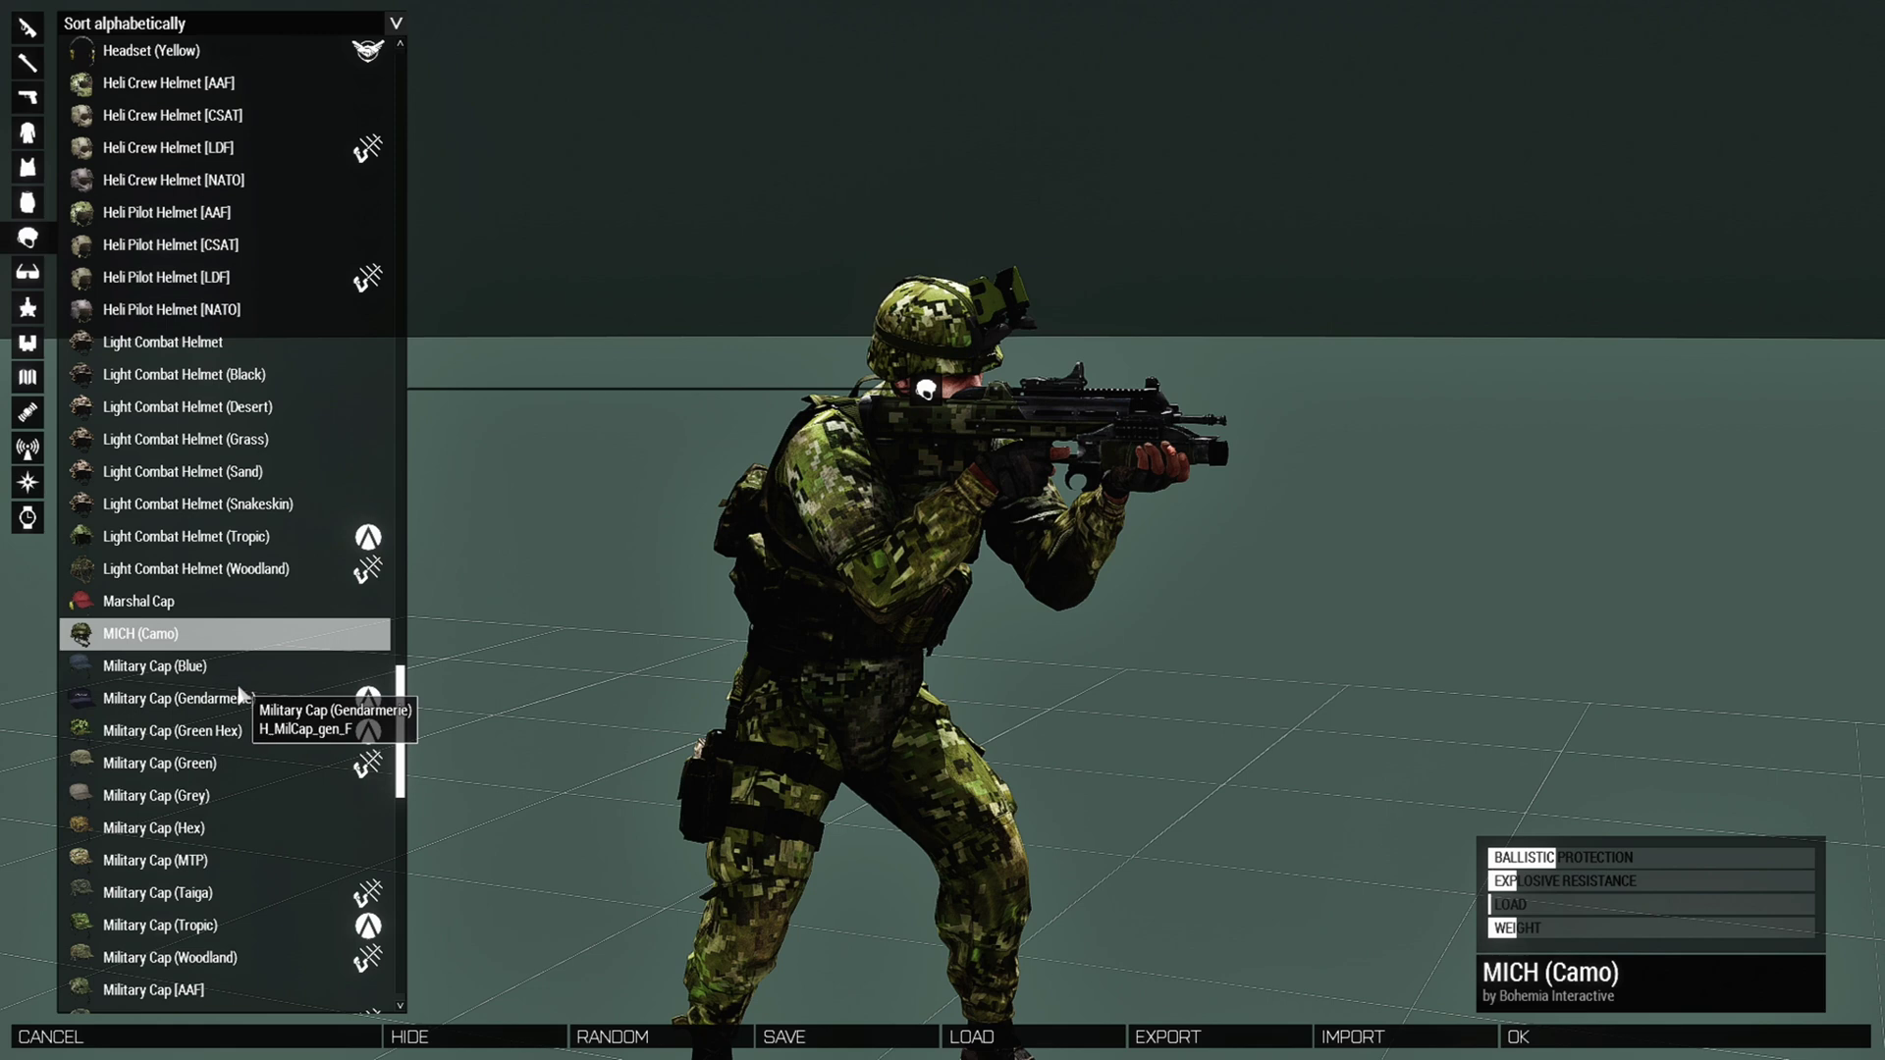
pyautogui.click(169, 670)
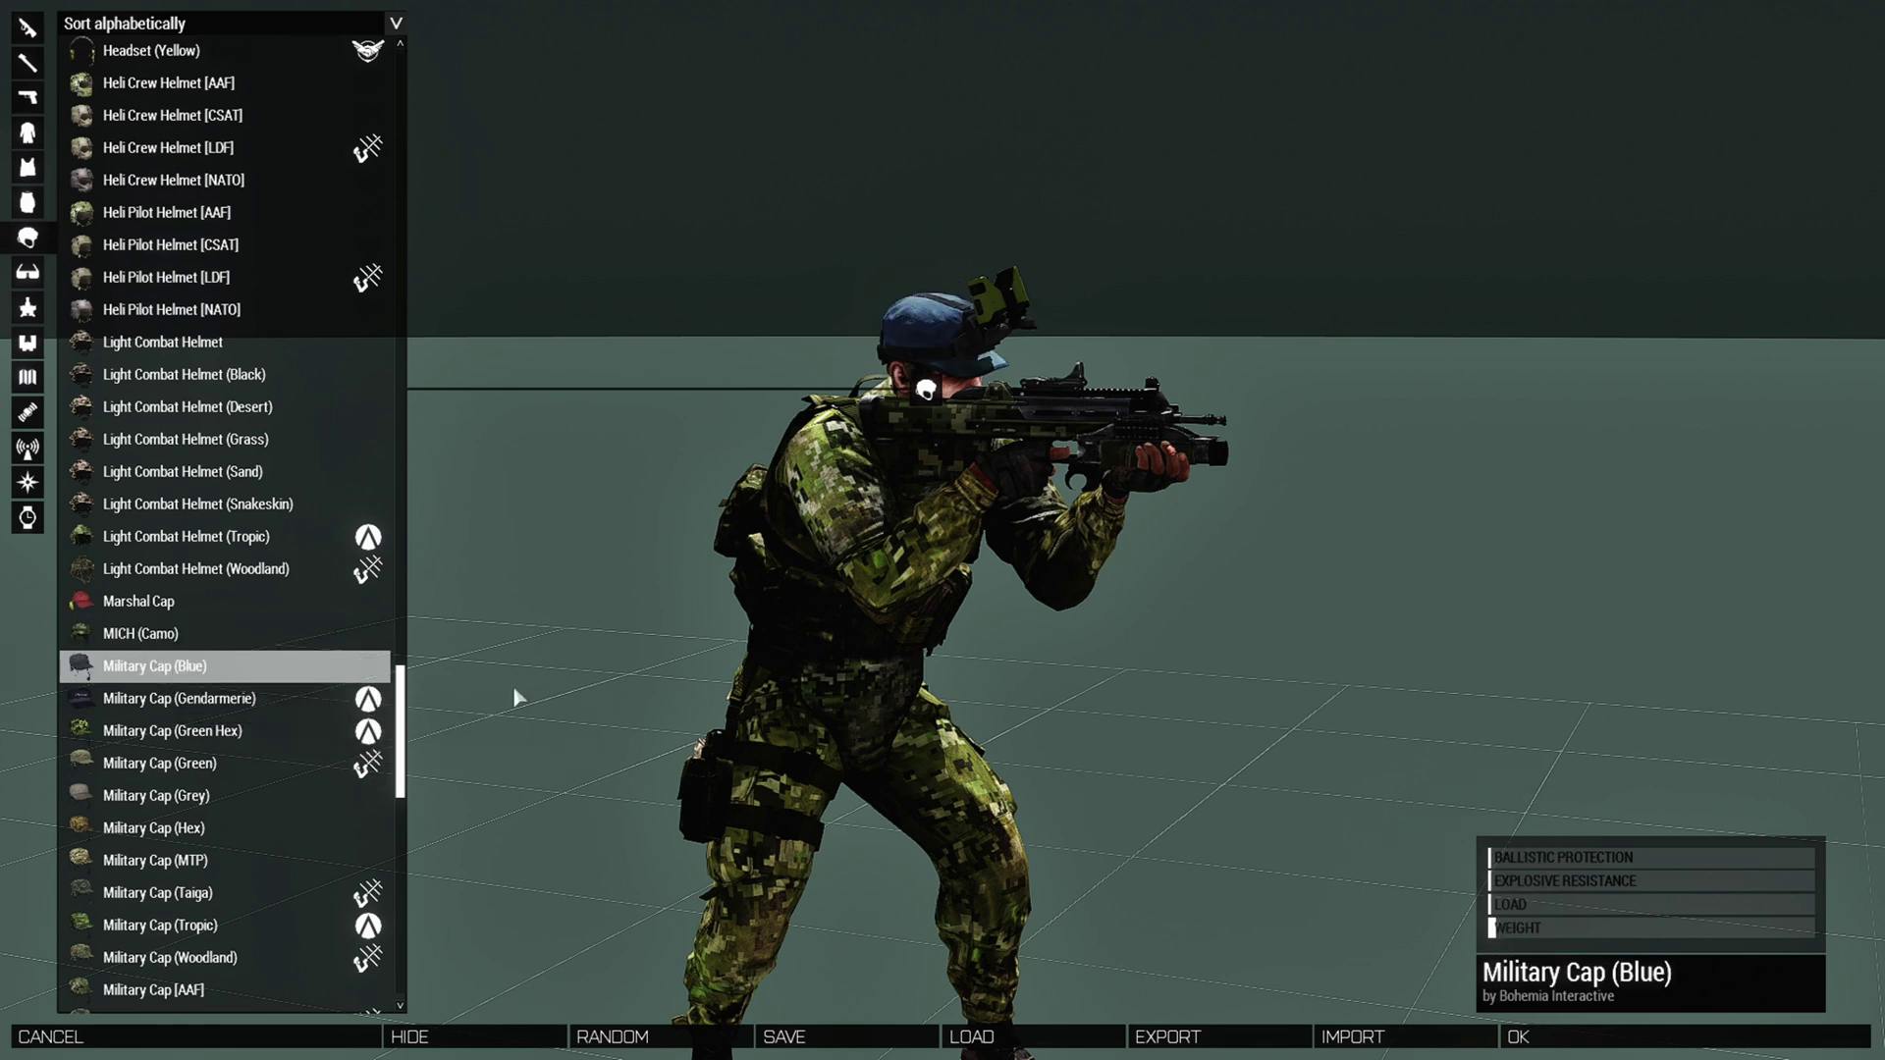
# Equip the Grenadier with the Mk20 5.56 mm as primary weapon and browse the vest and uniform categories
pyautogui.click(30, 27)
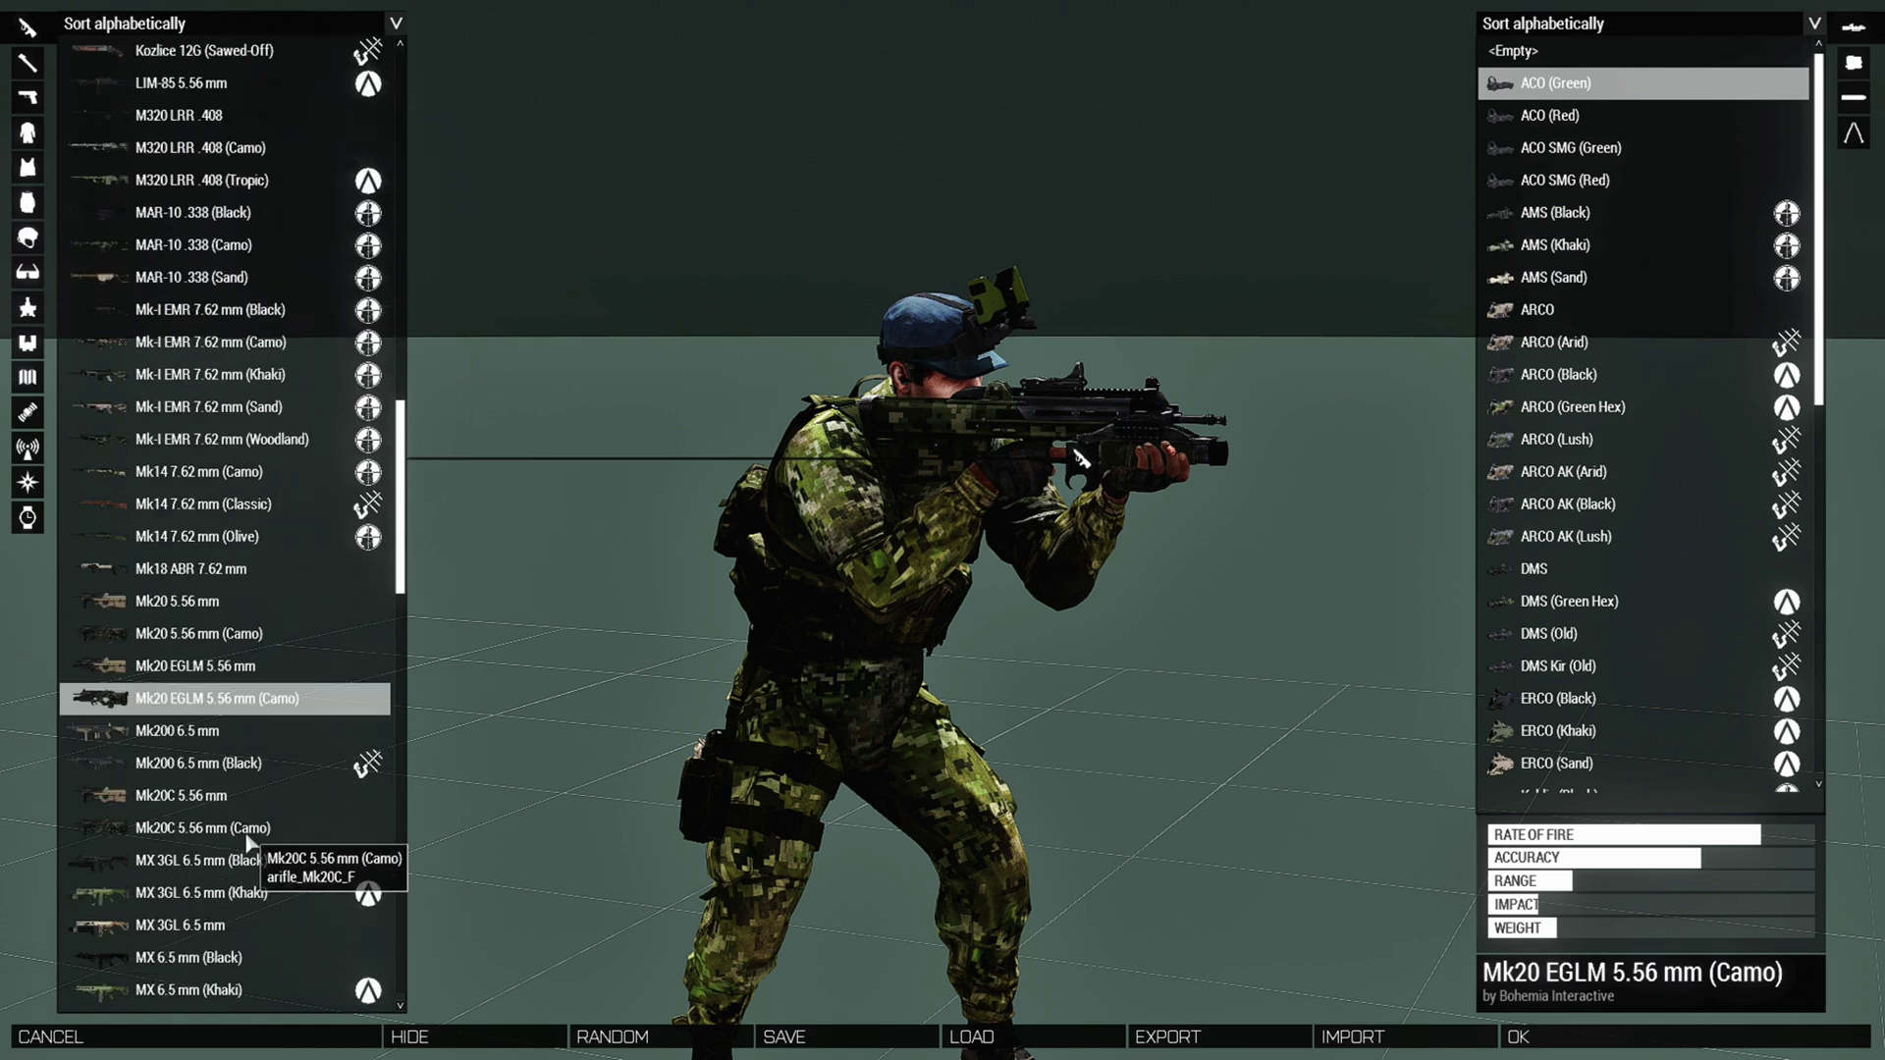
pyautogui.scroll(-1, 249, 835)
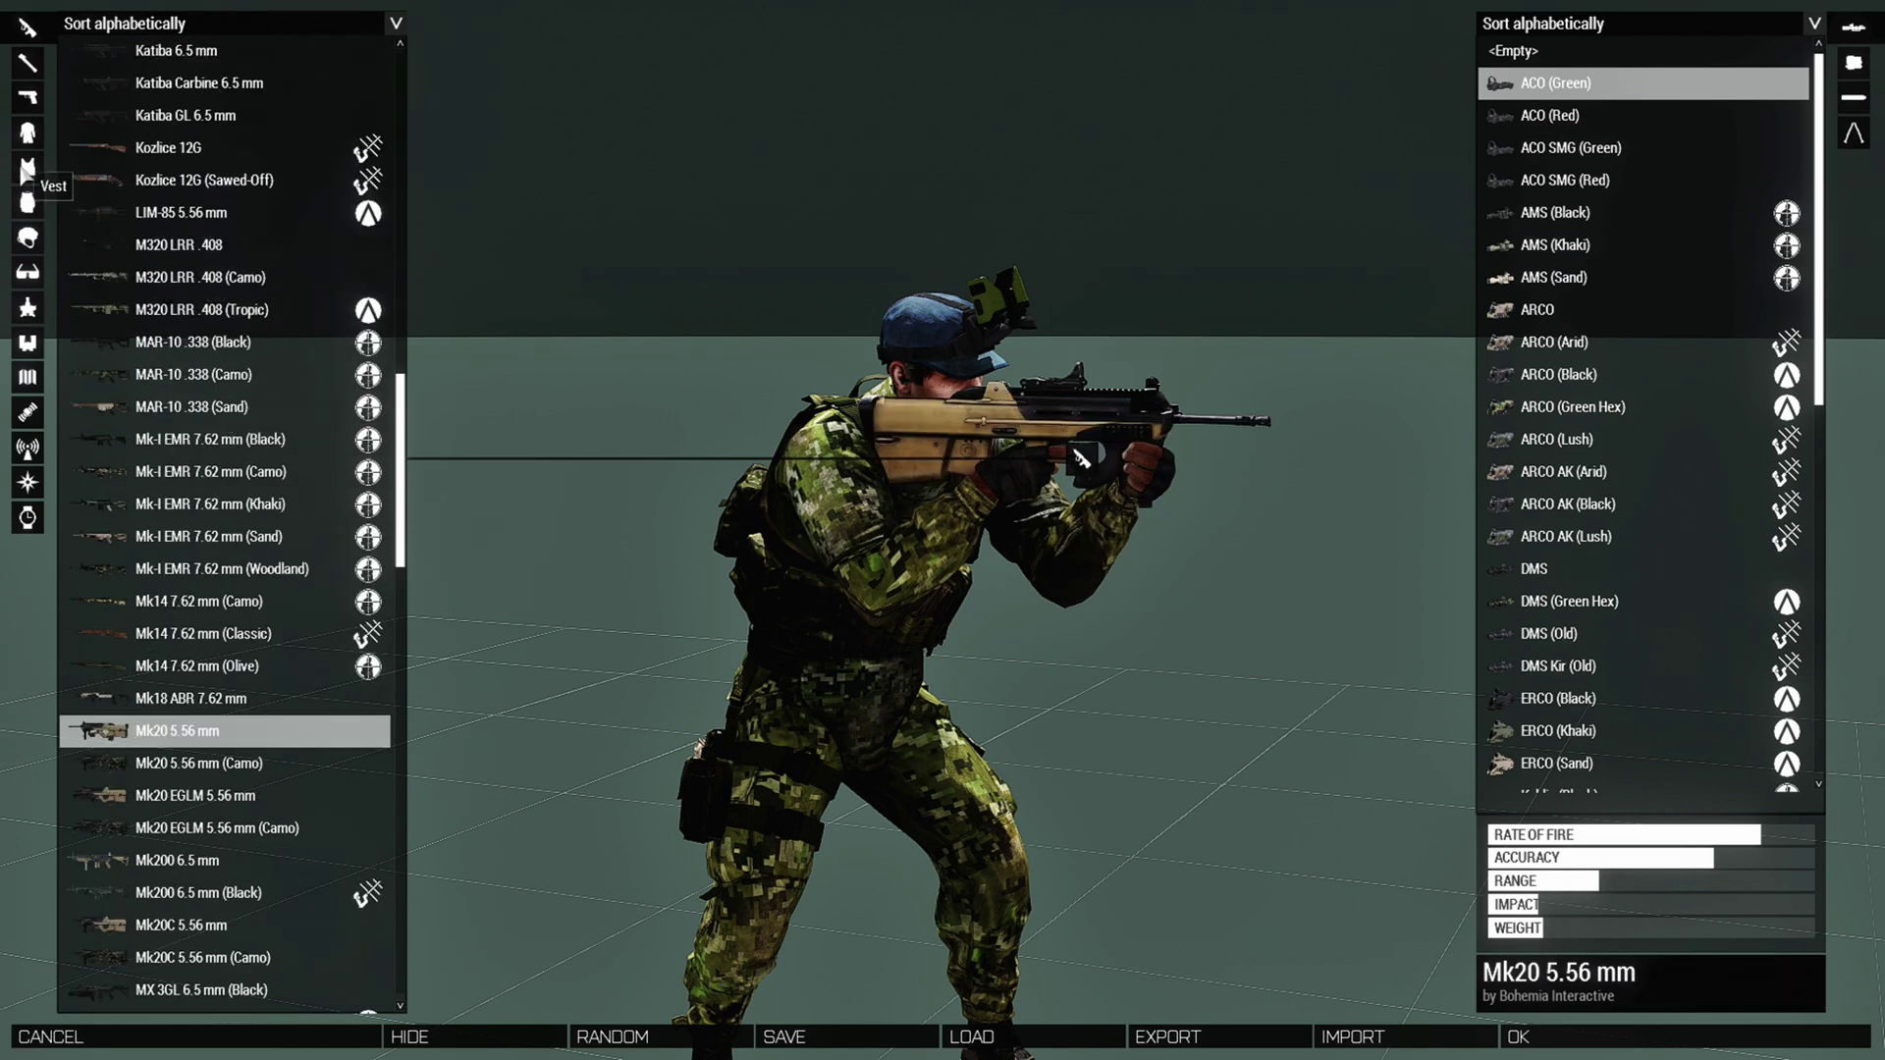
pyautogui.click(27, 169)
pyautogui.click(28, 133)
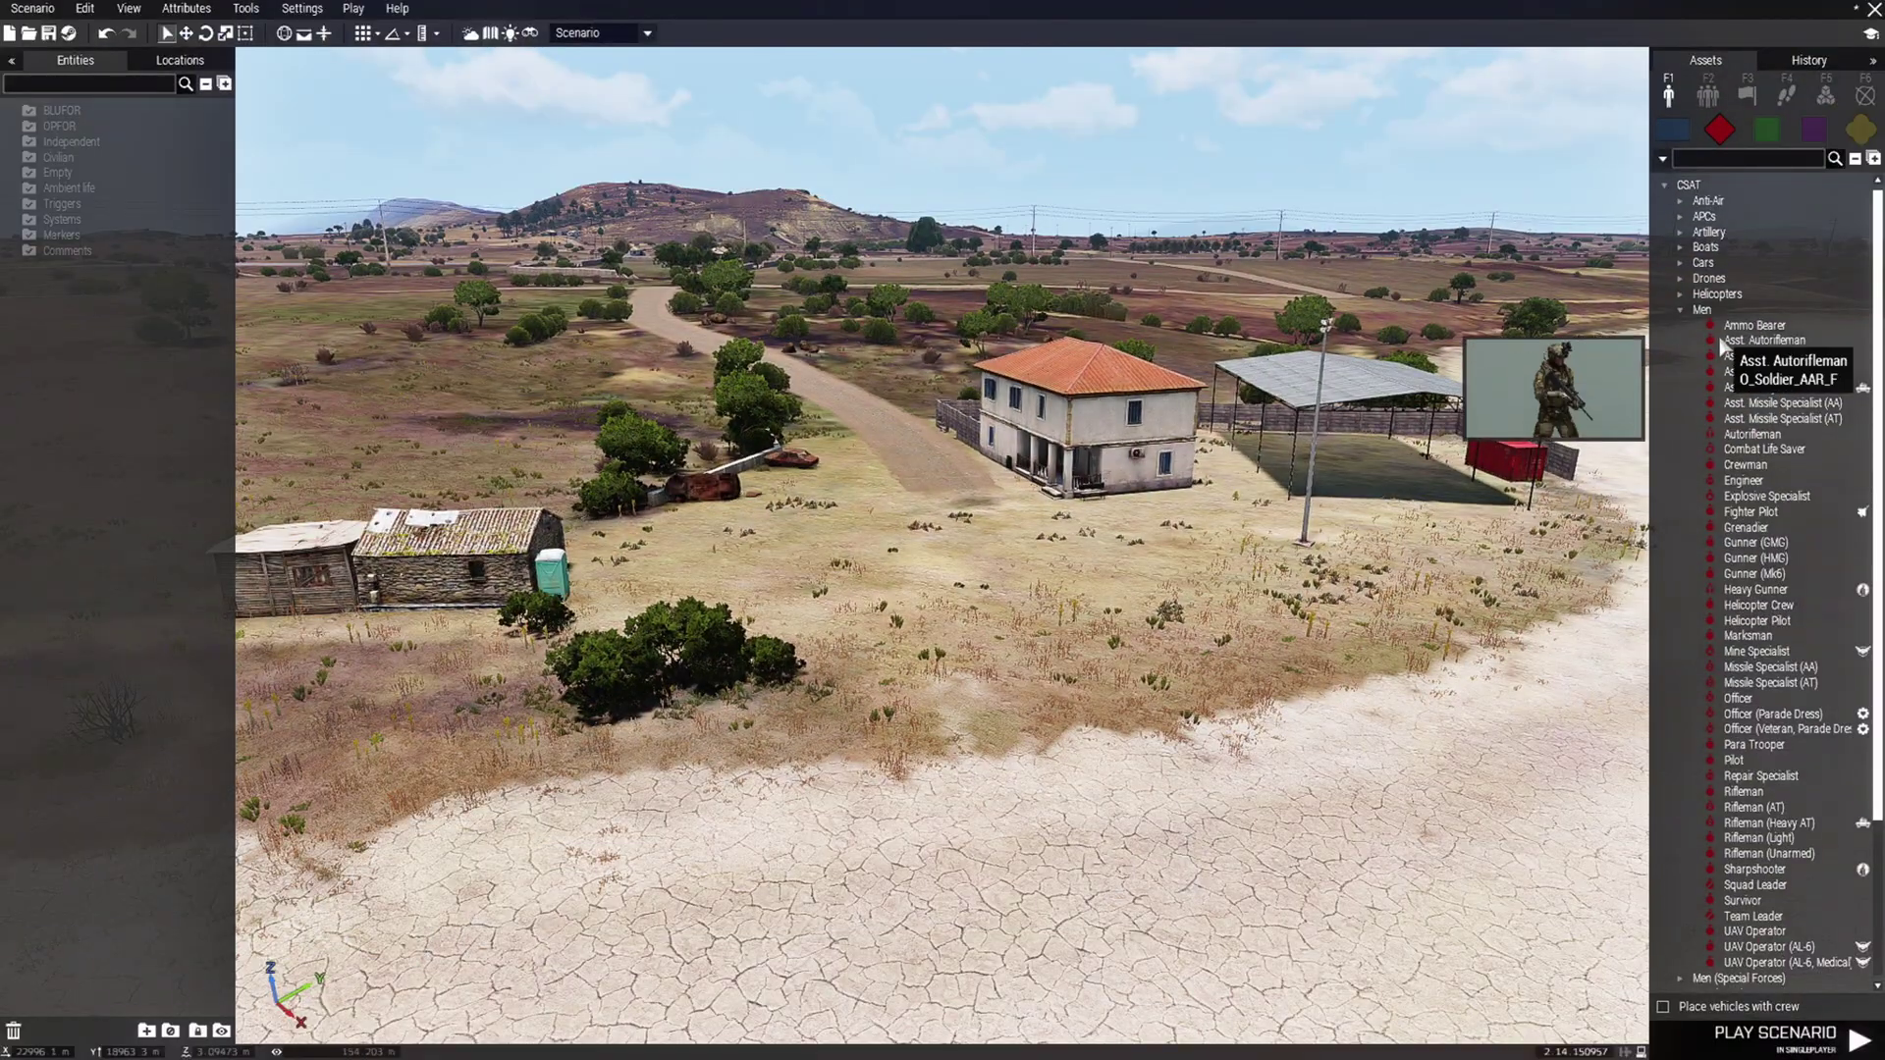
# Place a CSAT Ammo Bearer on the cracked ground facing the house and a Grenadier beside it in the same group
pyautogui.click(1755, 325)
pyautogui.scroll(3, 1064, 808)
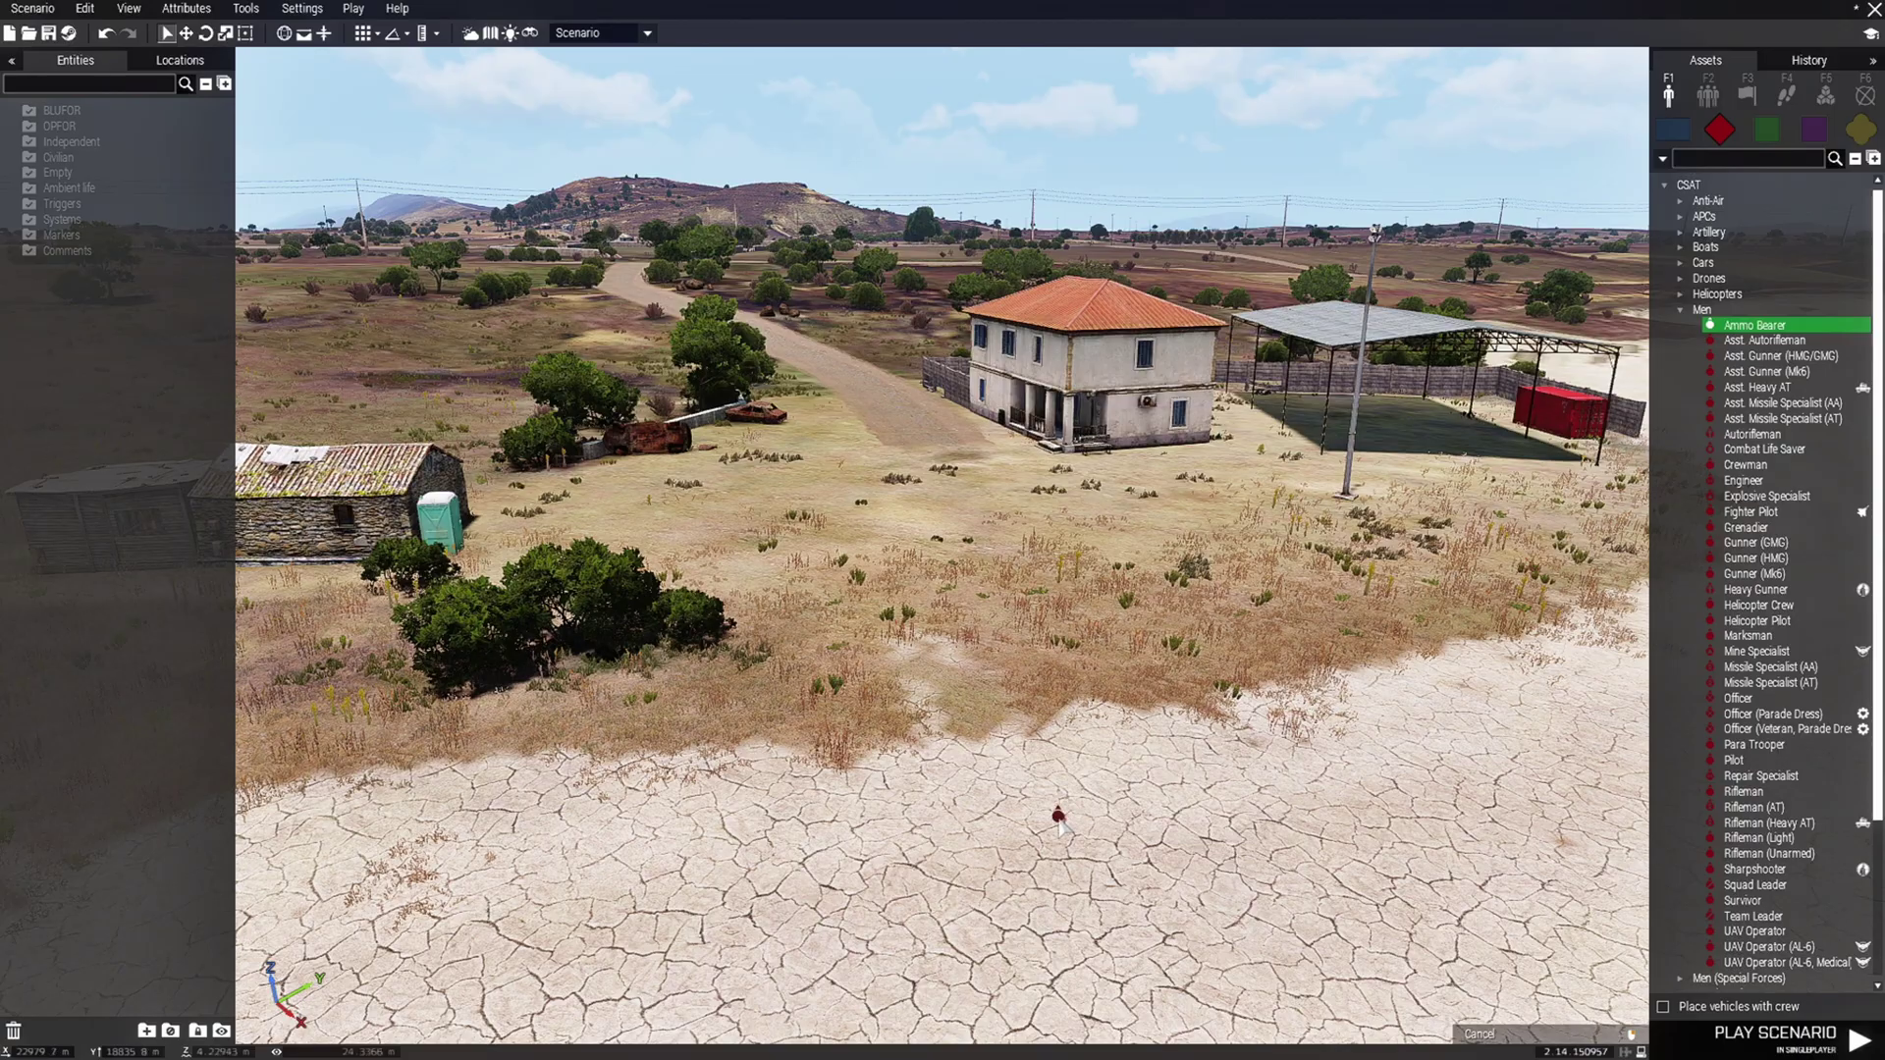
pyautogui.click(1058, 820)
pyautogui.click(1745, 527)
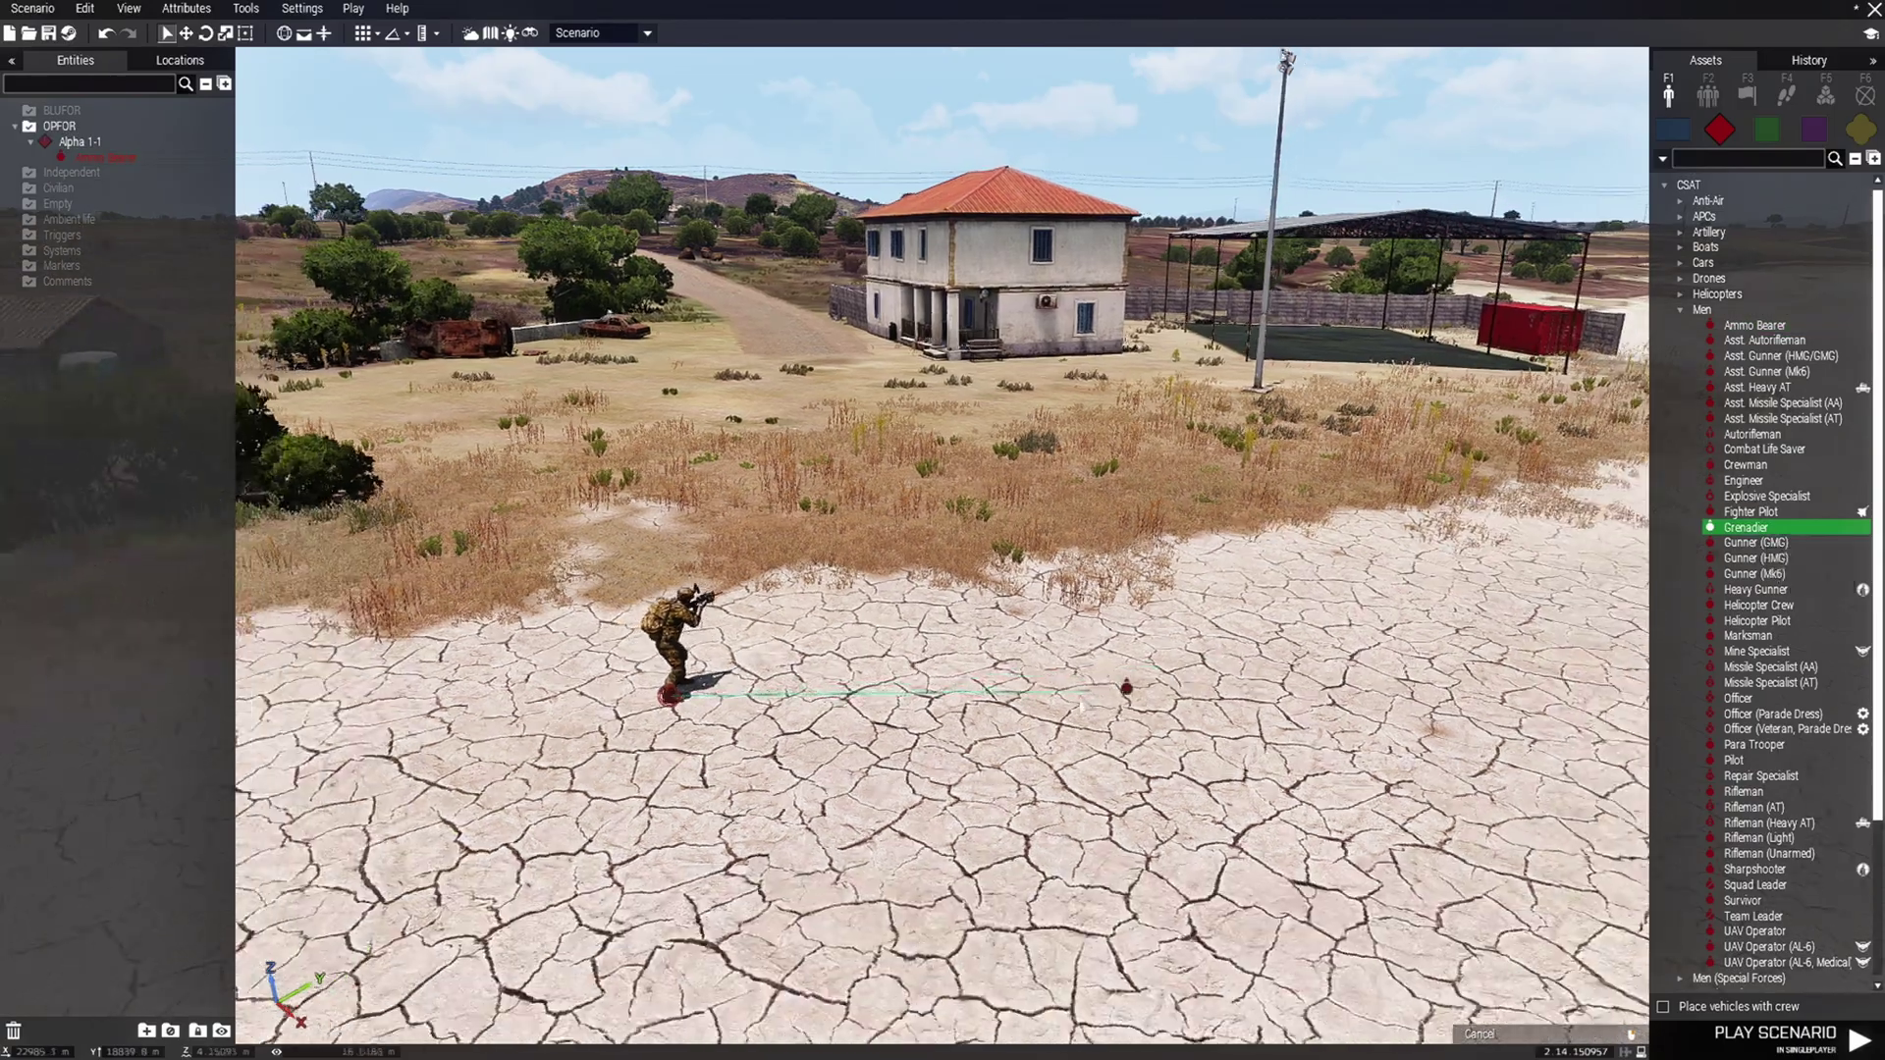
pyautogui.press('a')
pyautogui.press('w')
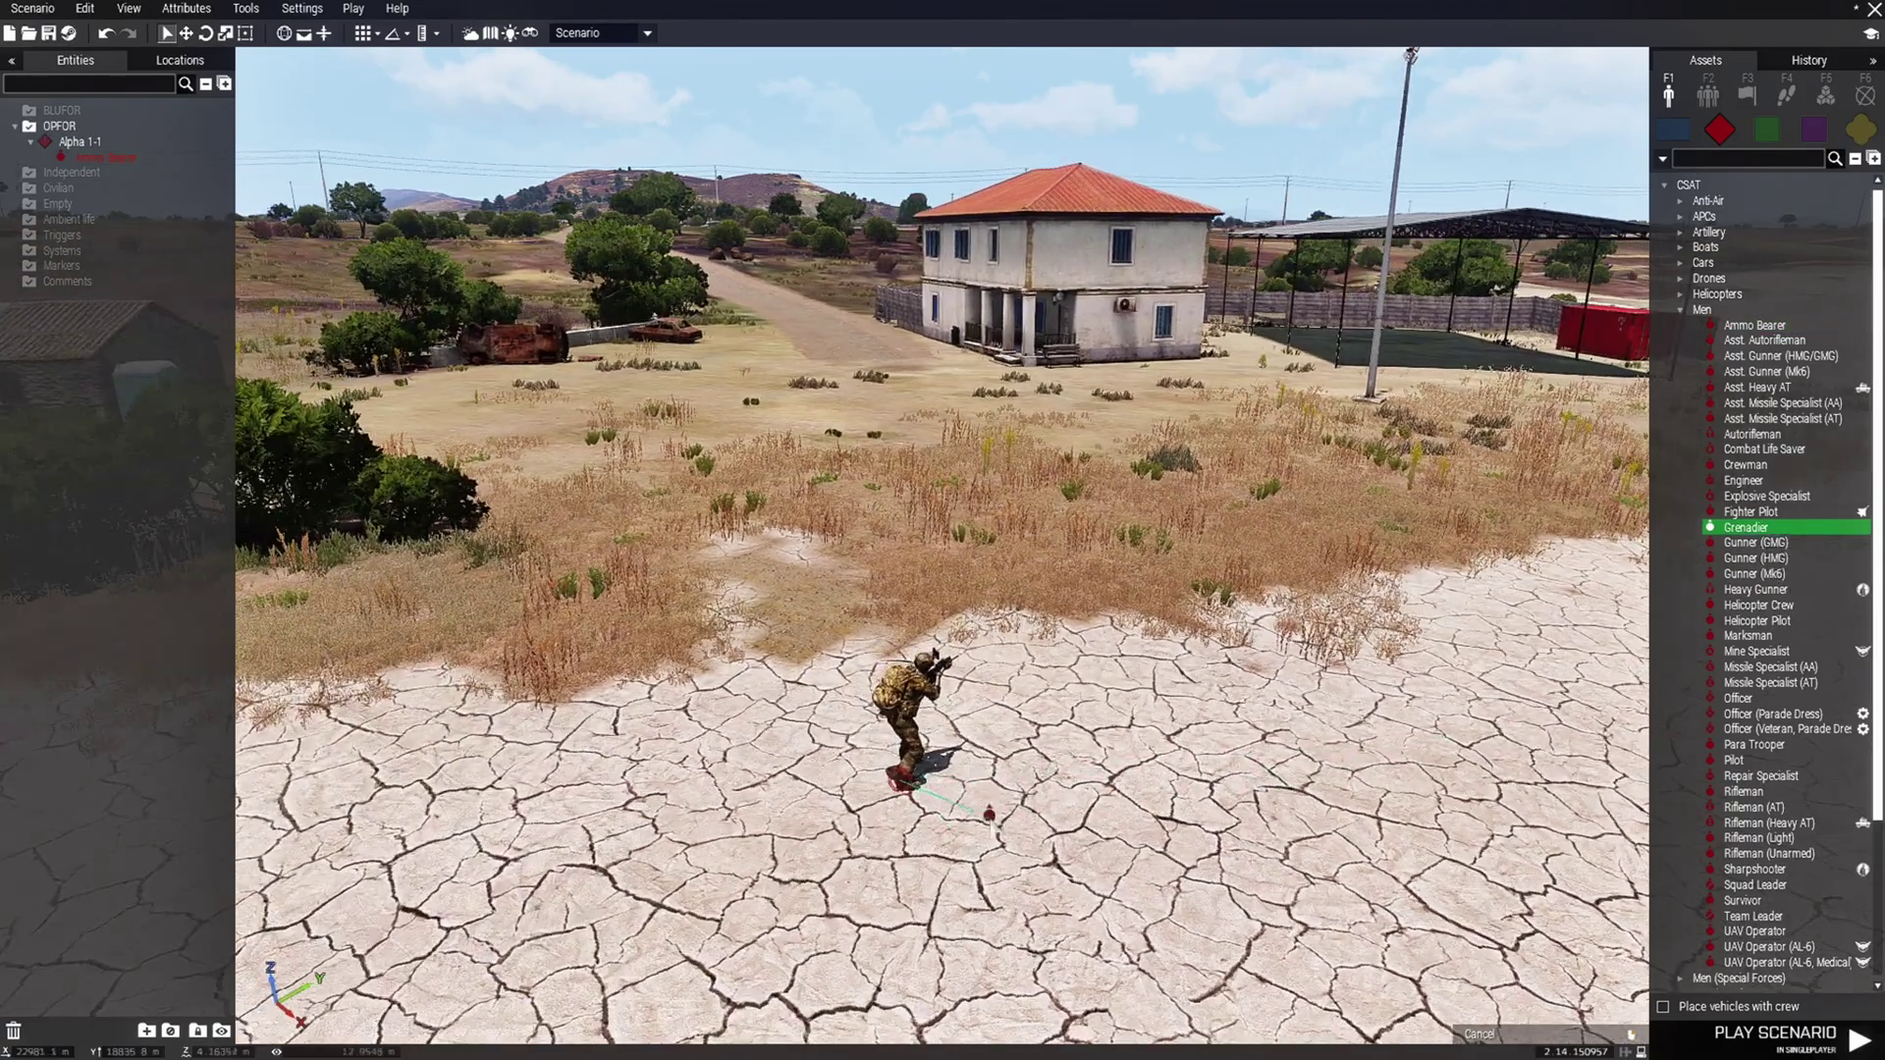
pyautogui.click(995, 822)
# Add a CSAT Gunner (GMG) and an Officer to the group, close behind the Ammo Bearer
pyautogui.press('w')
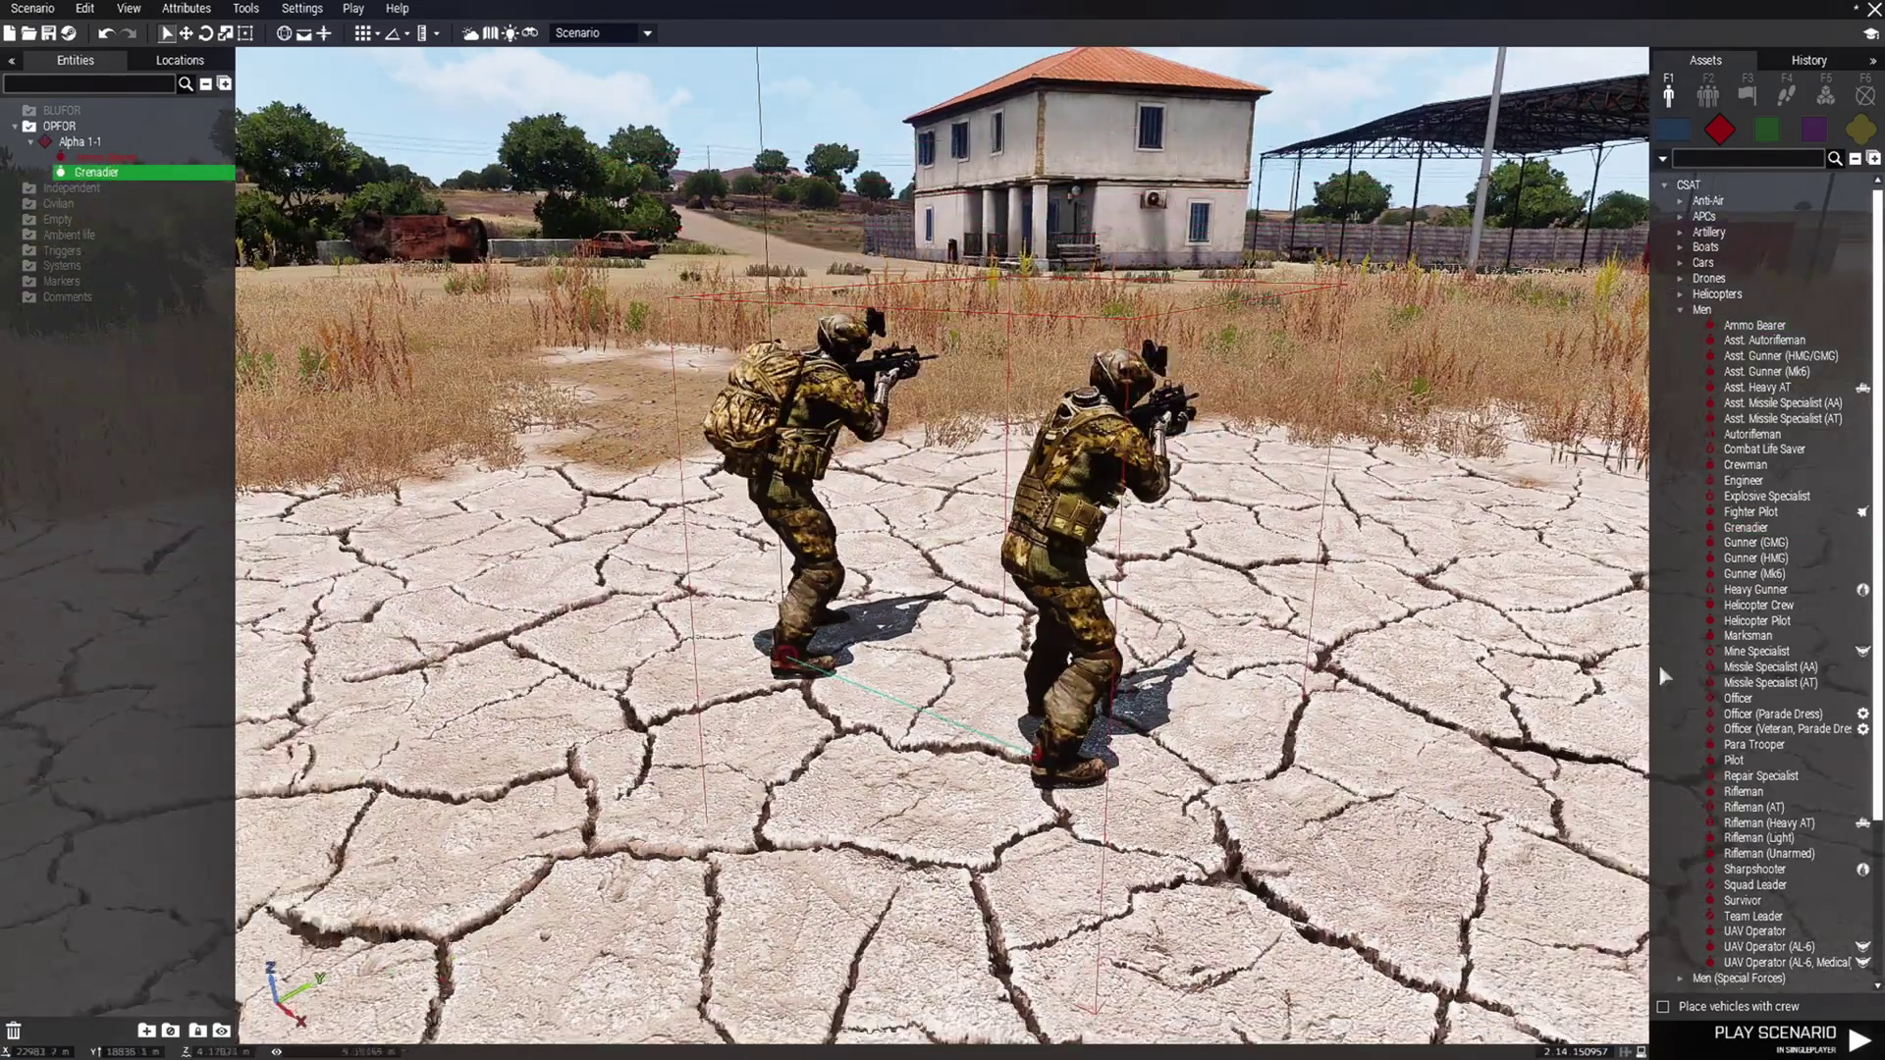
pyautogui.click(1755, 542)
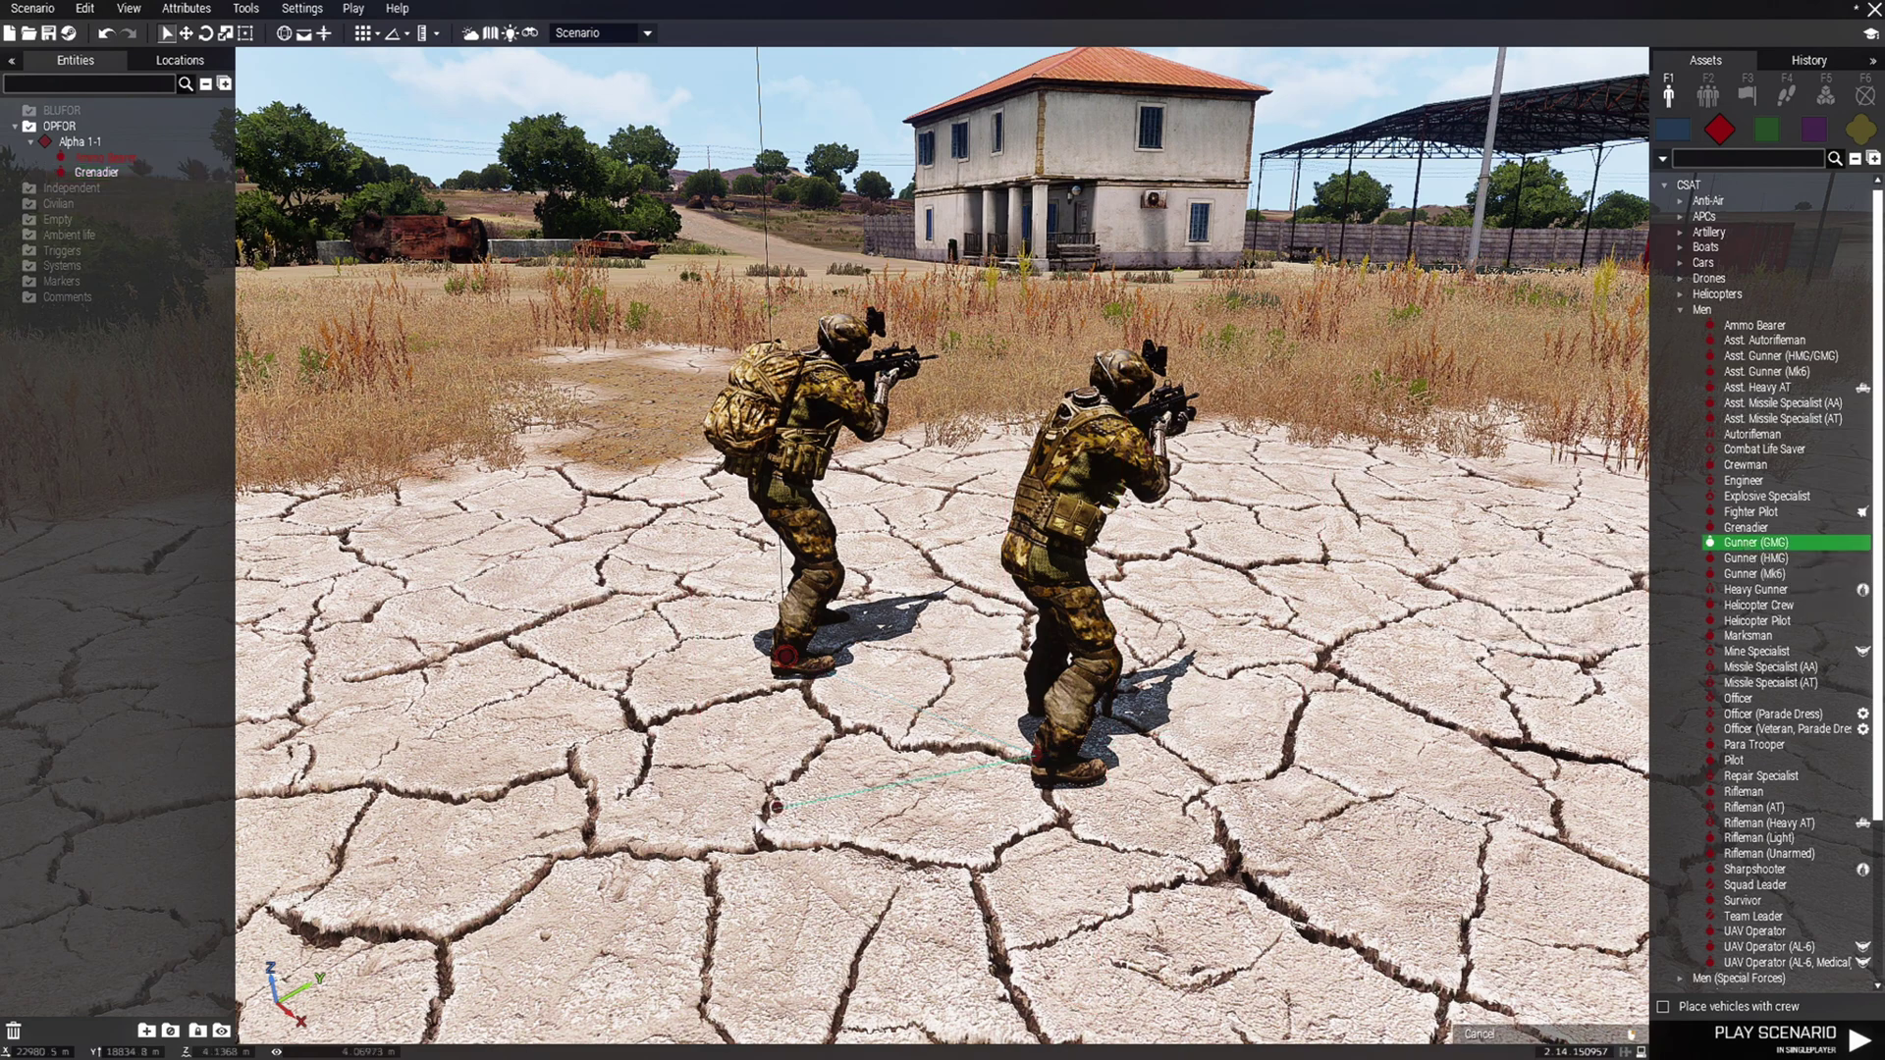
pyautogui.click(569, 803)
pyautogui.press('s')
pyautogui.press('q')
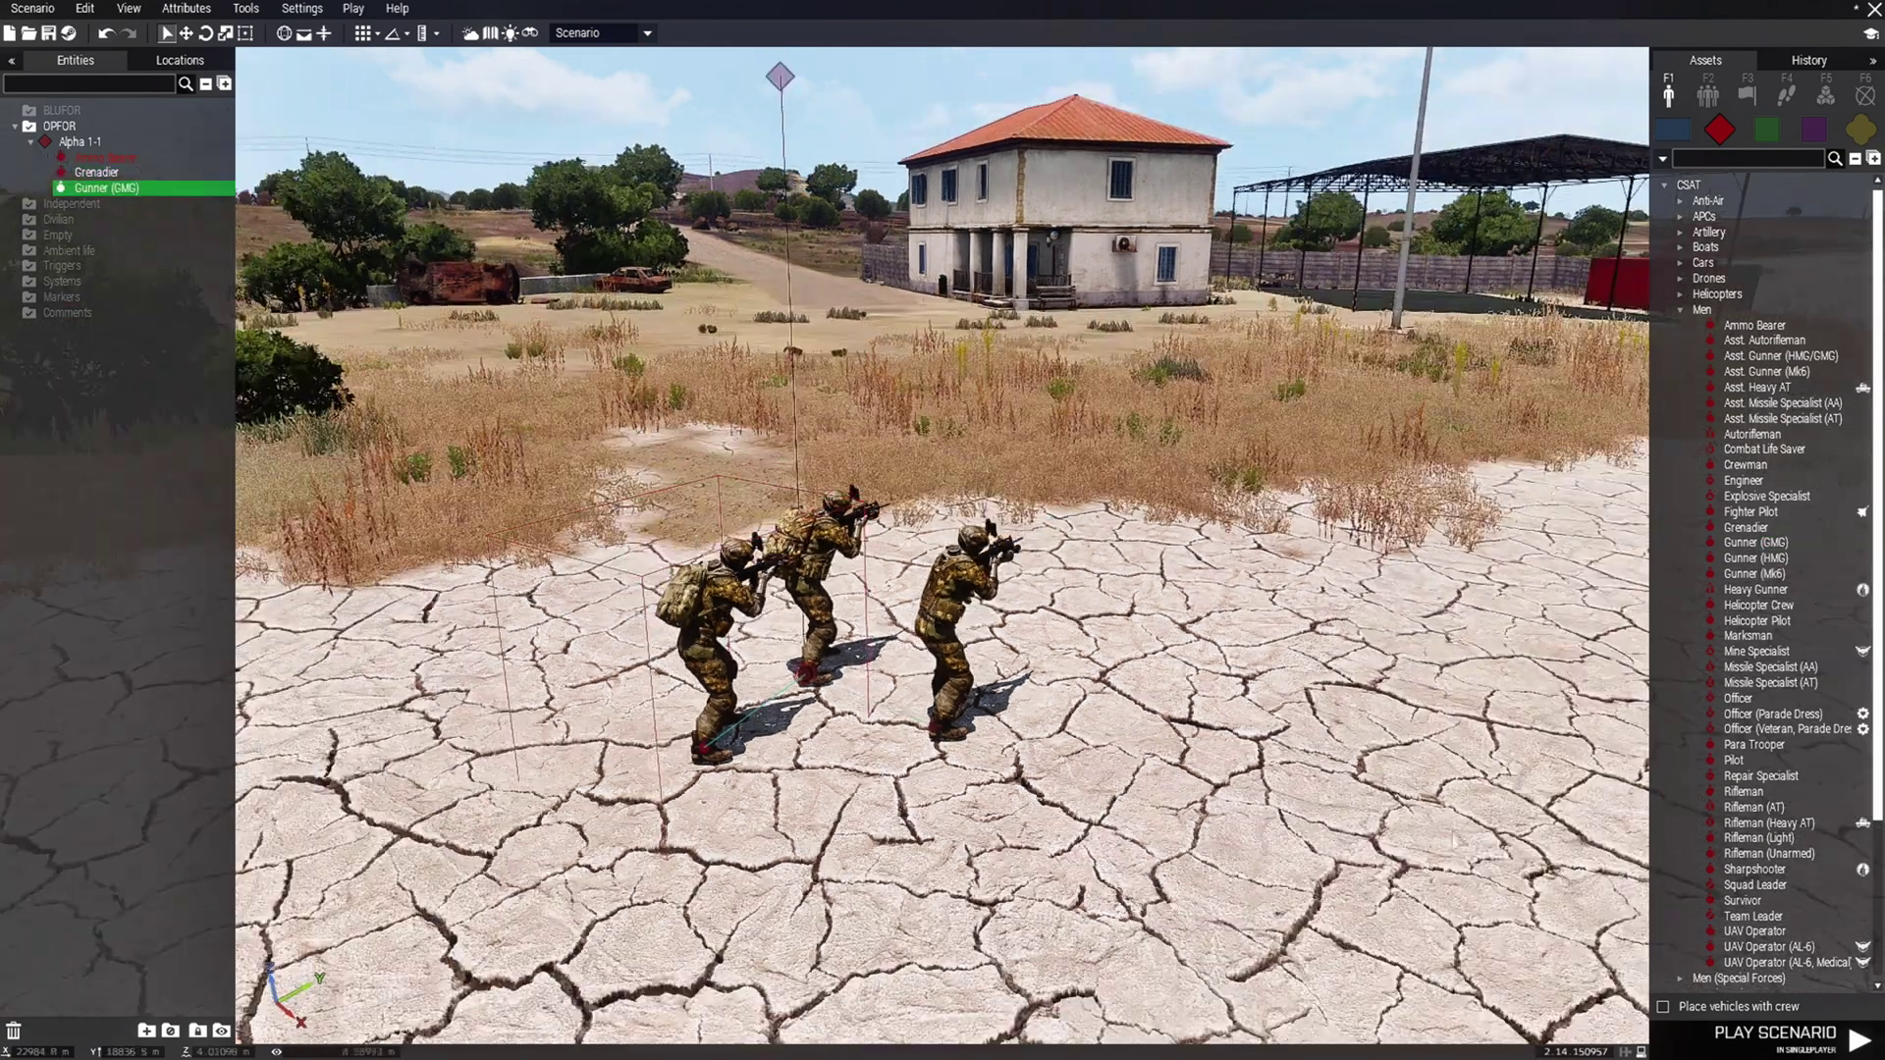
pyautogui.click(1737, 698)
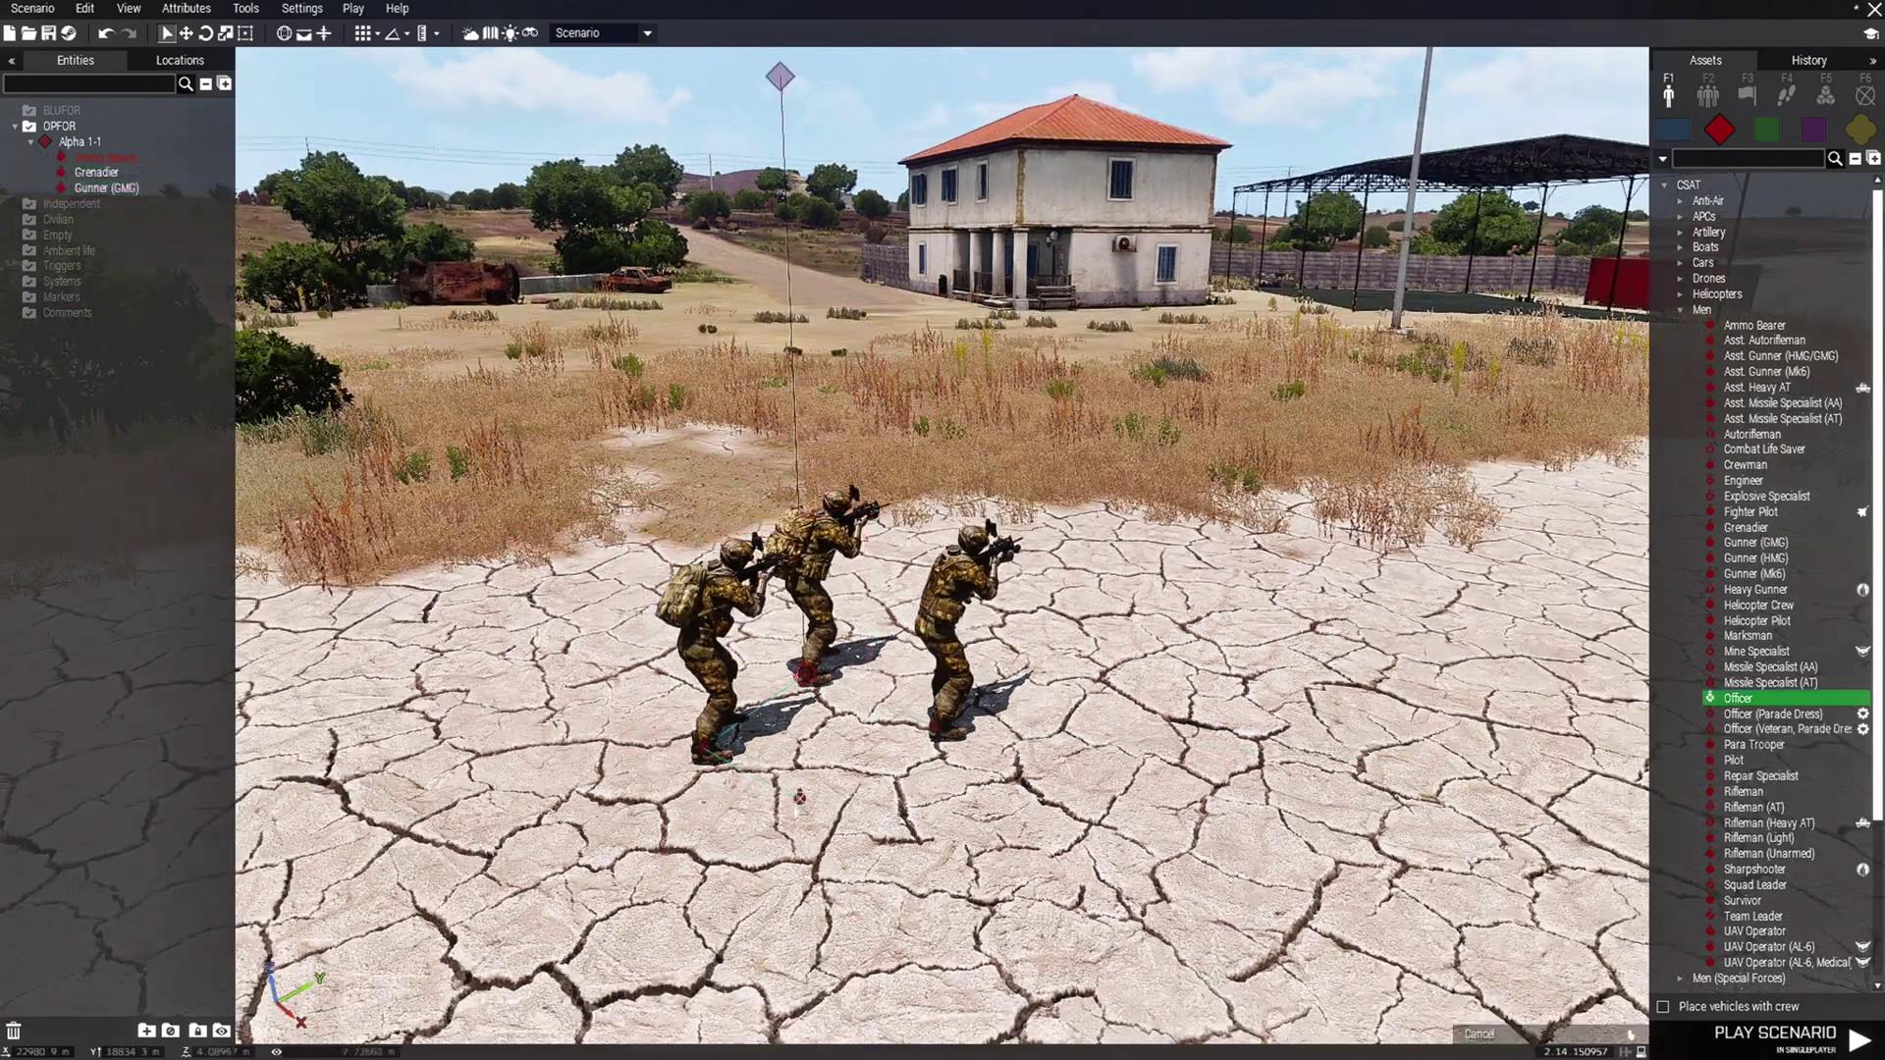
pyautogui.click(795, 805)
# Switch to the map view and add a CSAT Helicopter Pilot and a Fighter Pilot to the group around the Ammo Bearer
pyautogui.press('w')
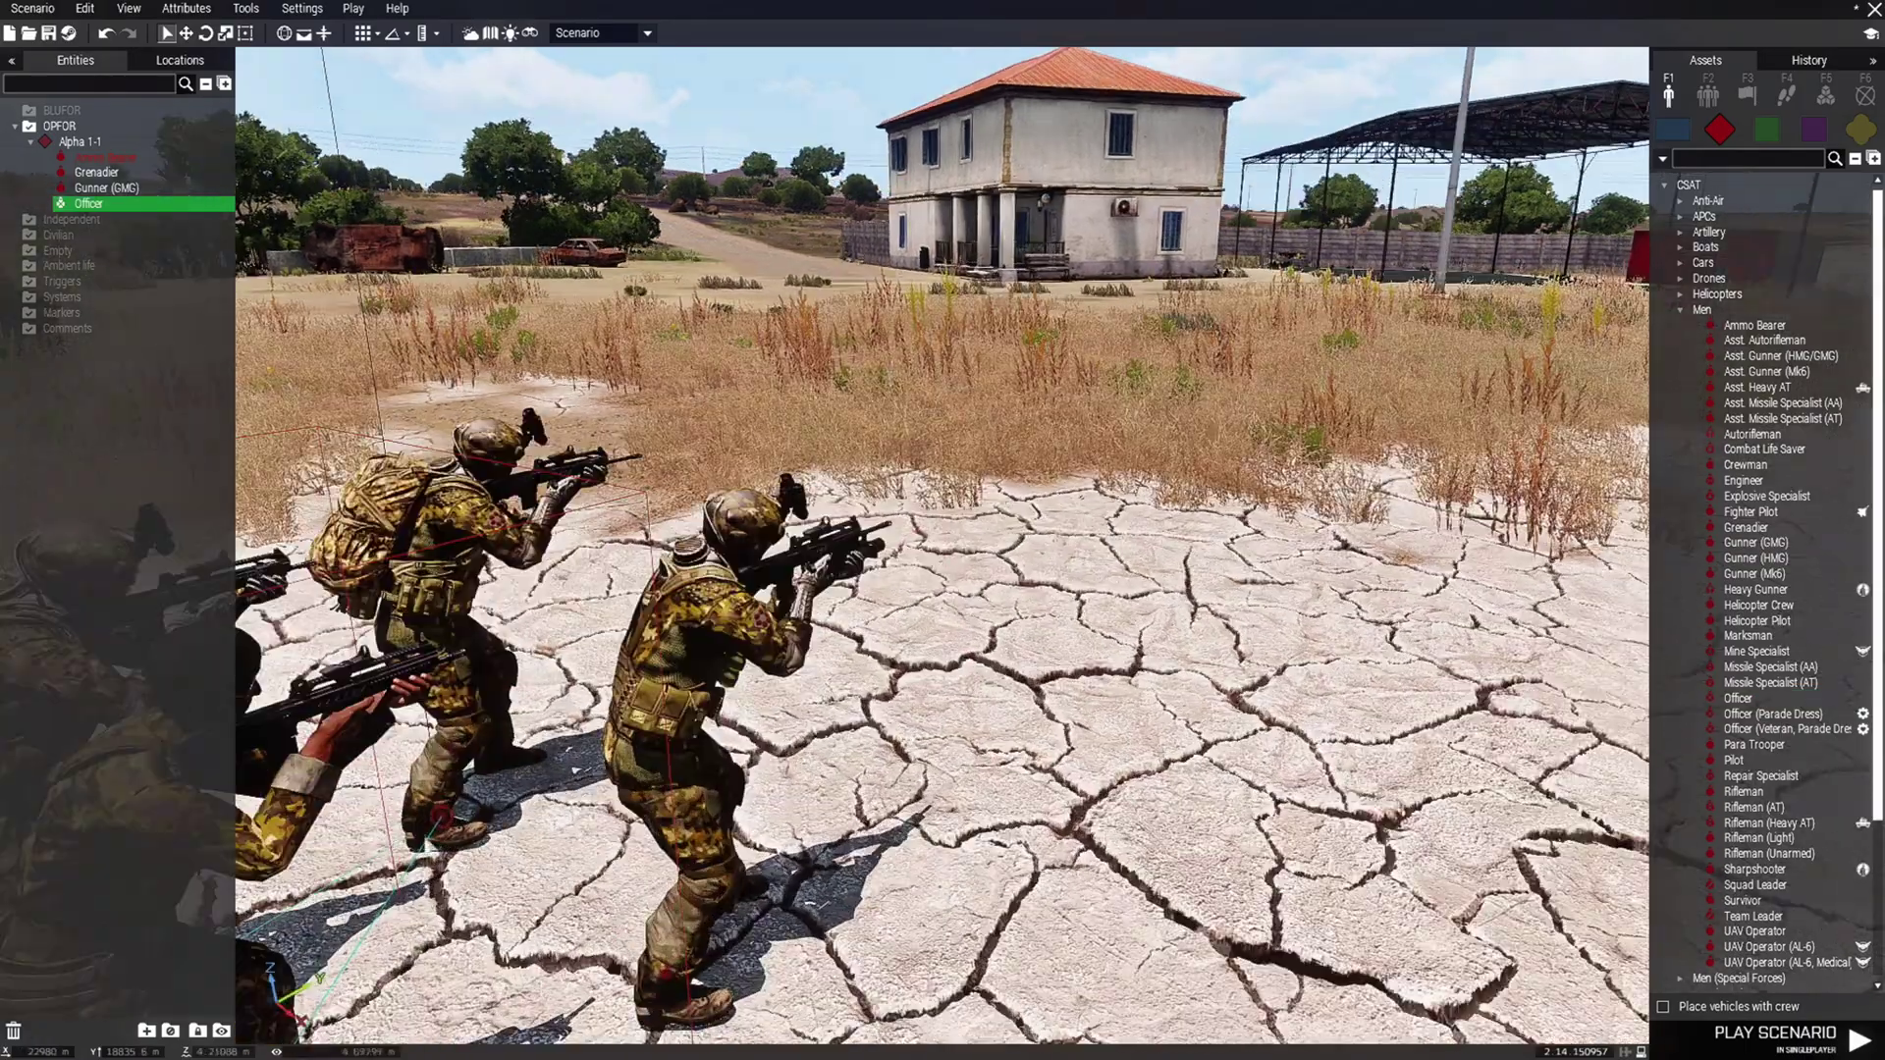
pyautogui.press('m')
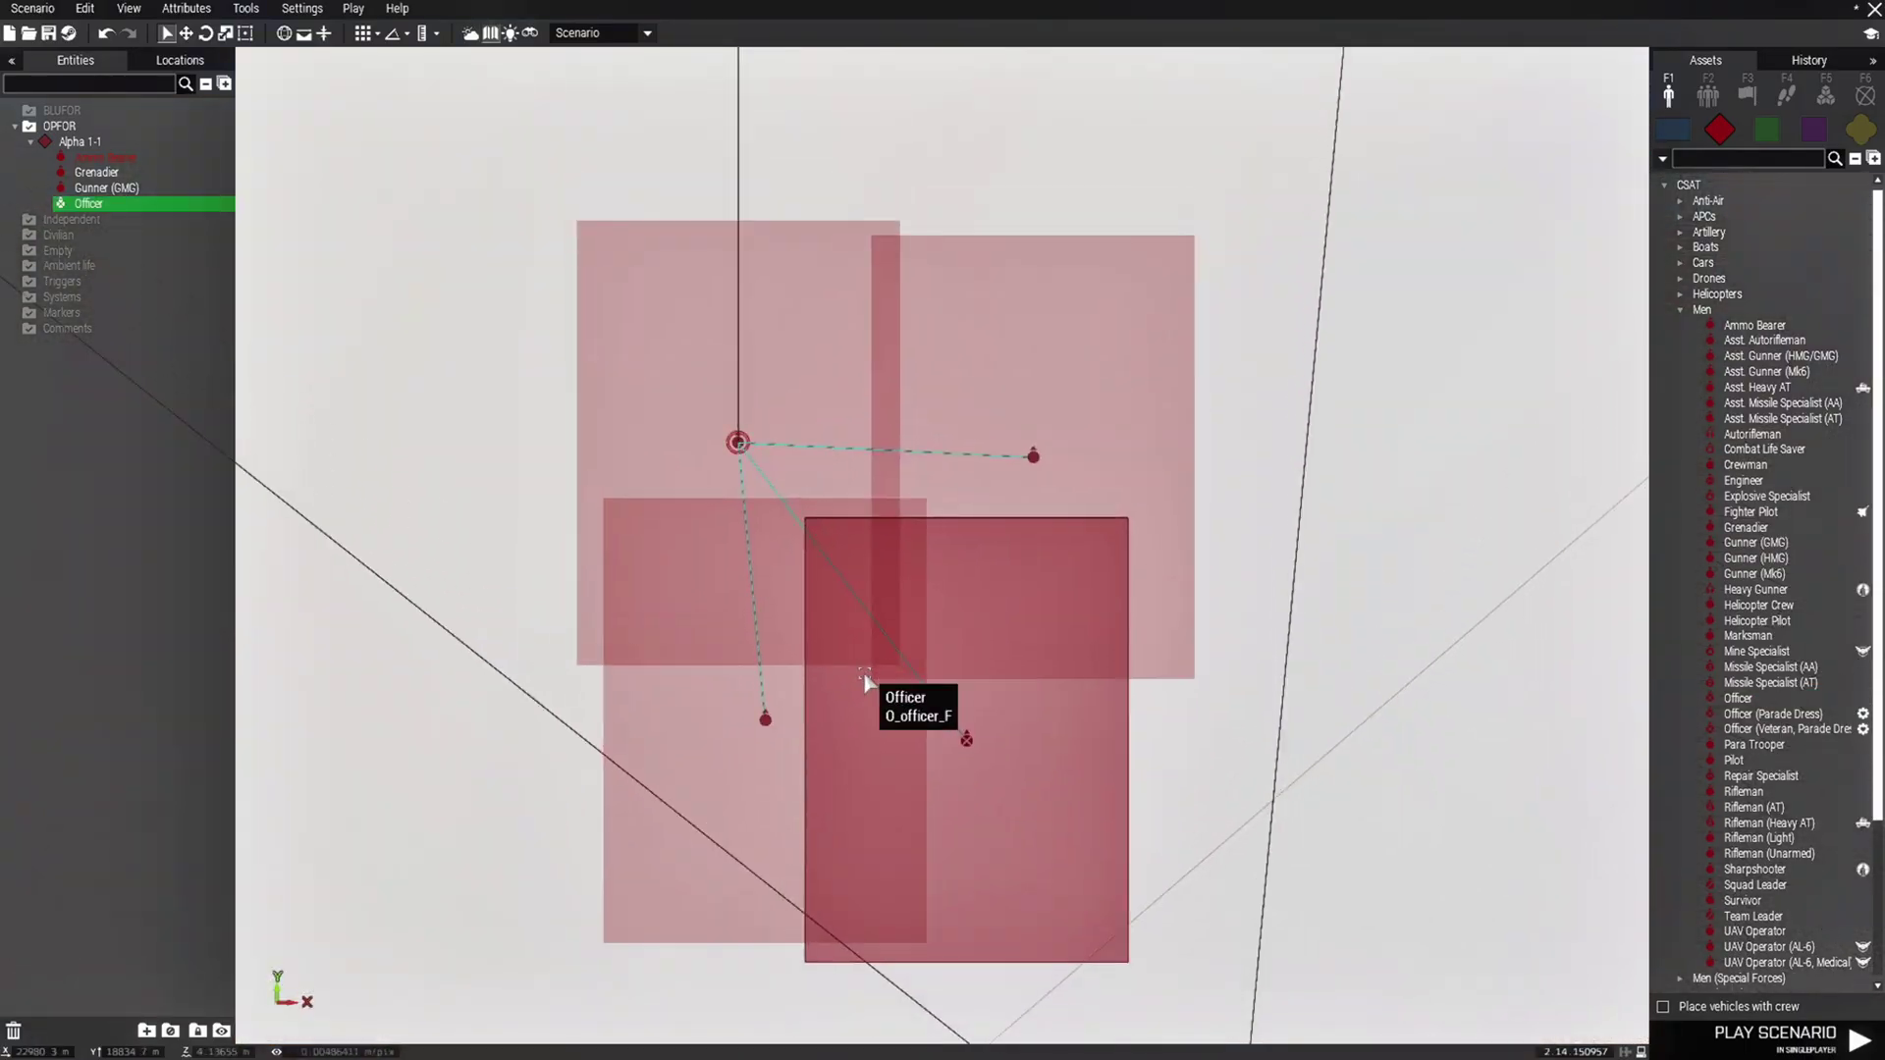
pyautogui.click(1755, 620)
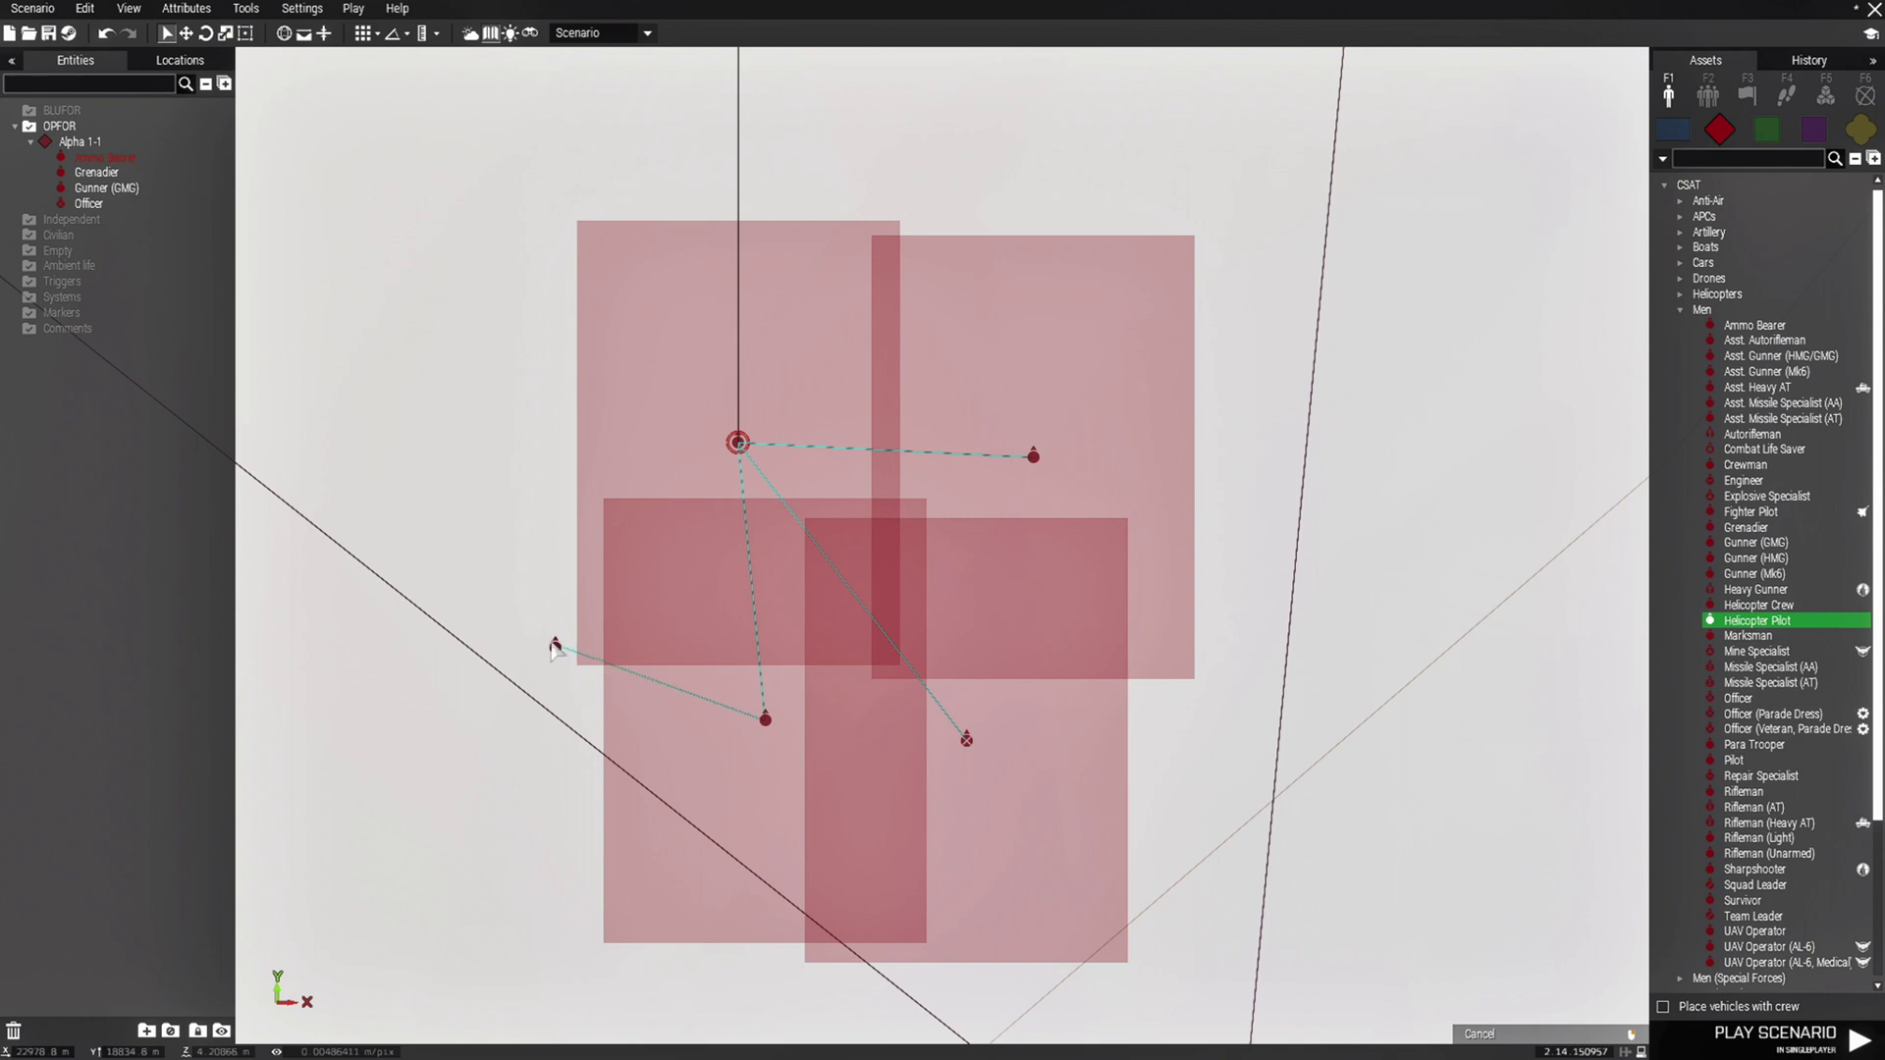
pyautogui.click(407, 502)
pyautogui.click(1750, 511)
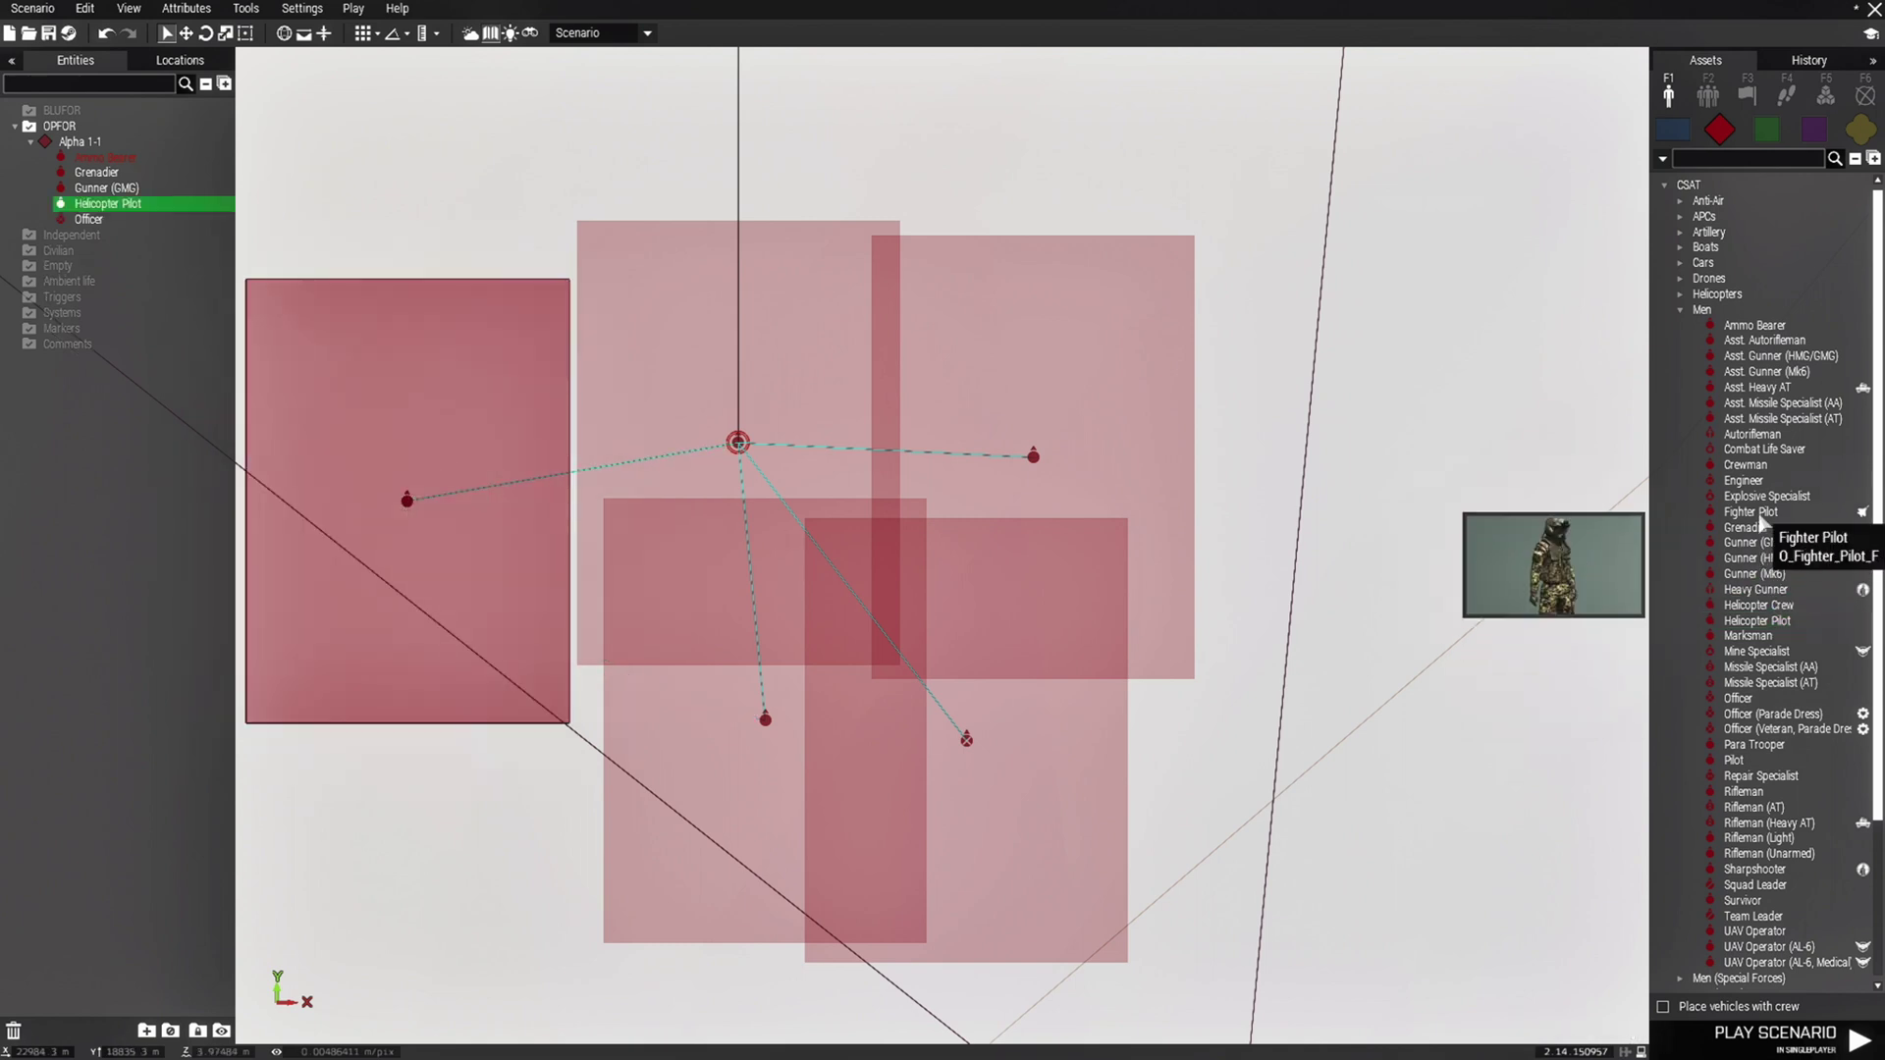
pyautogui.click(803, 320)
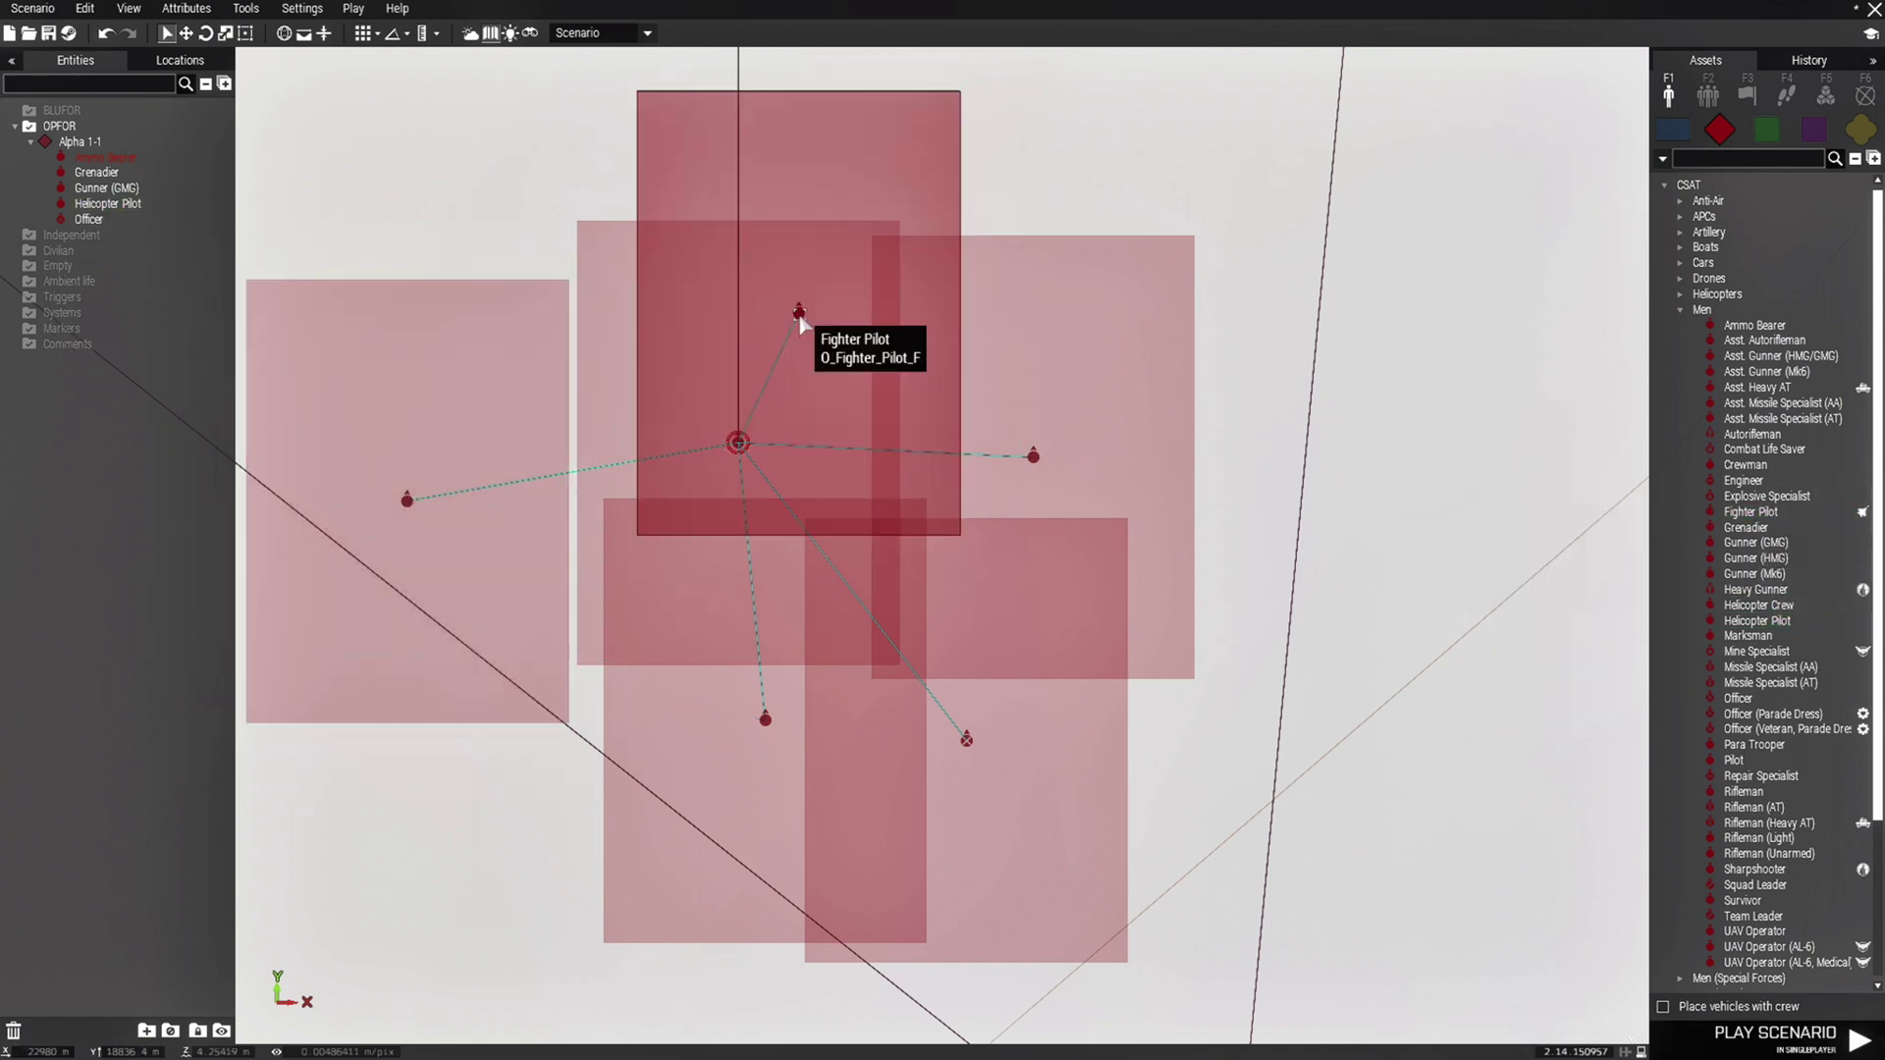
# Add a CSAT Rifleman (Heavy AT) to the Ammo Bearer's group, between the Fighter Pilot and the westernmost unit on the map
pyautogui.click(1757, 823)
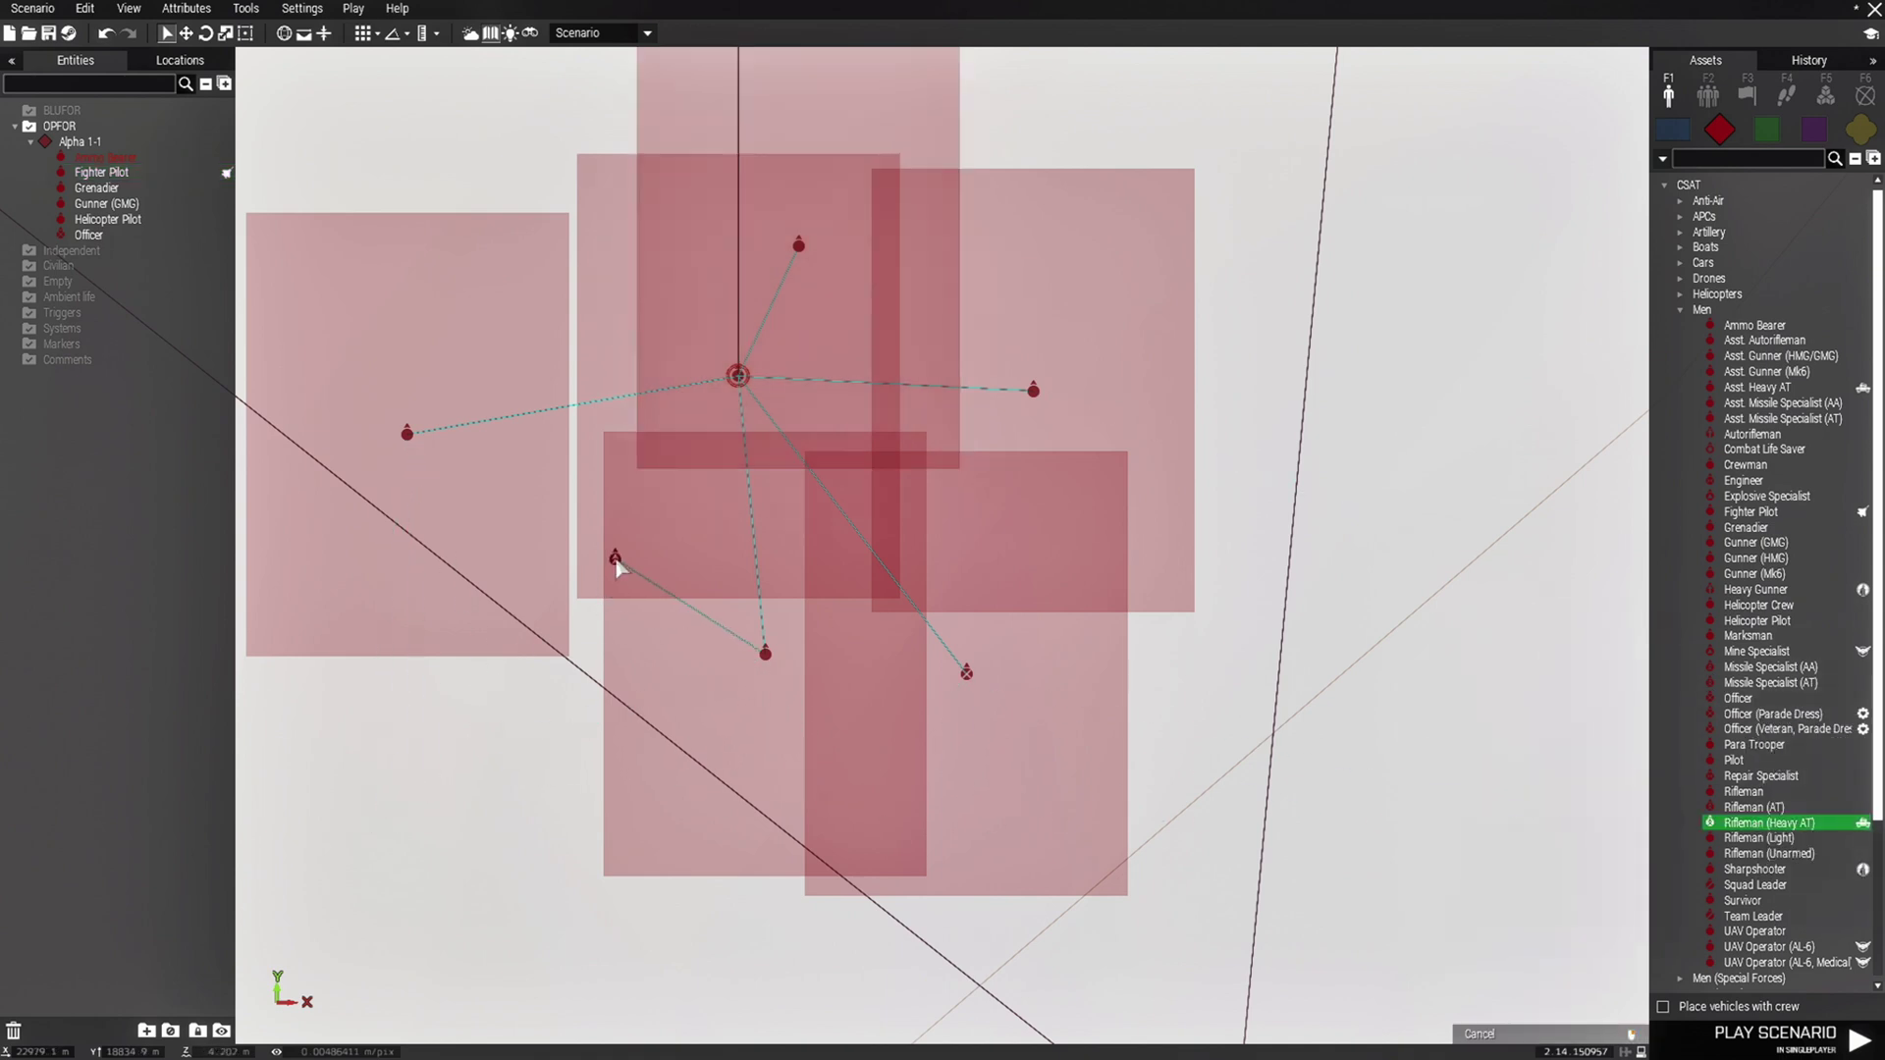
pyautogui.click(592, 275)
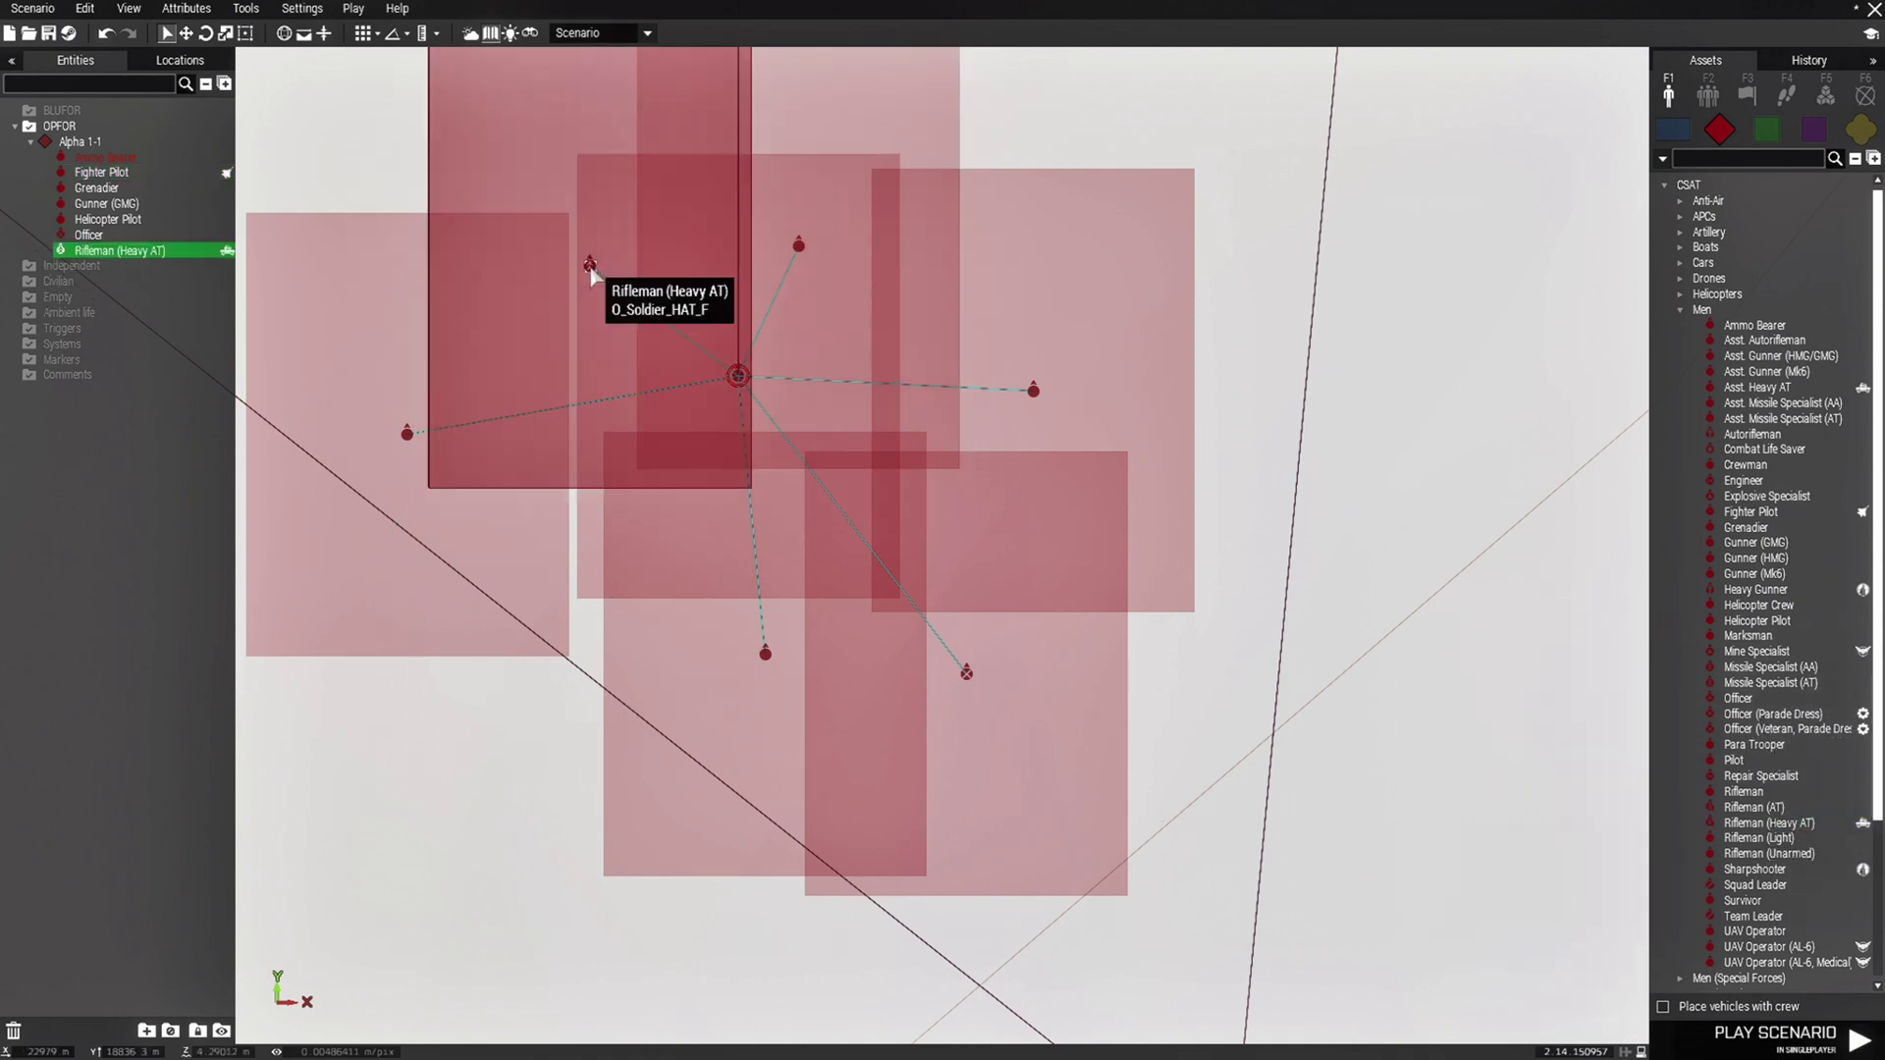
pyautogui.scroll(-3, 990, 538)
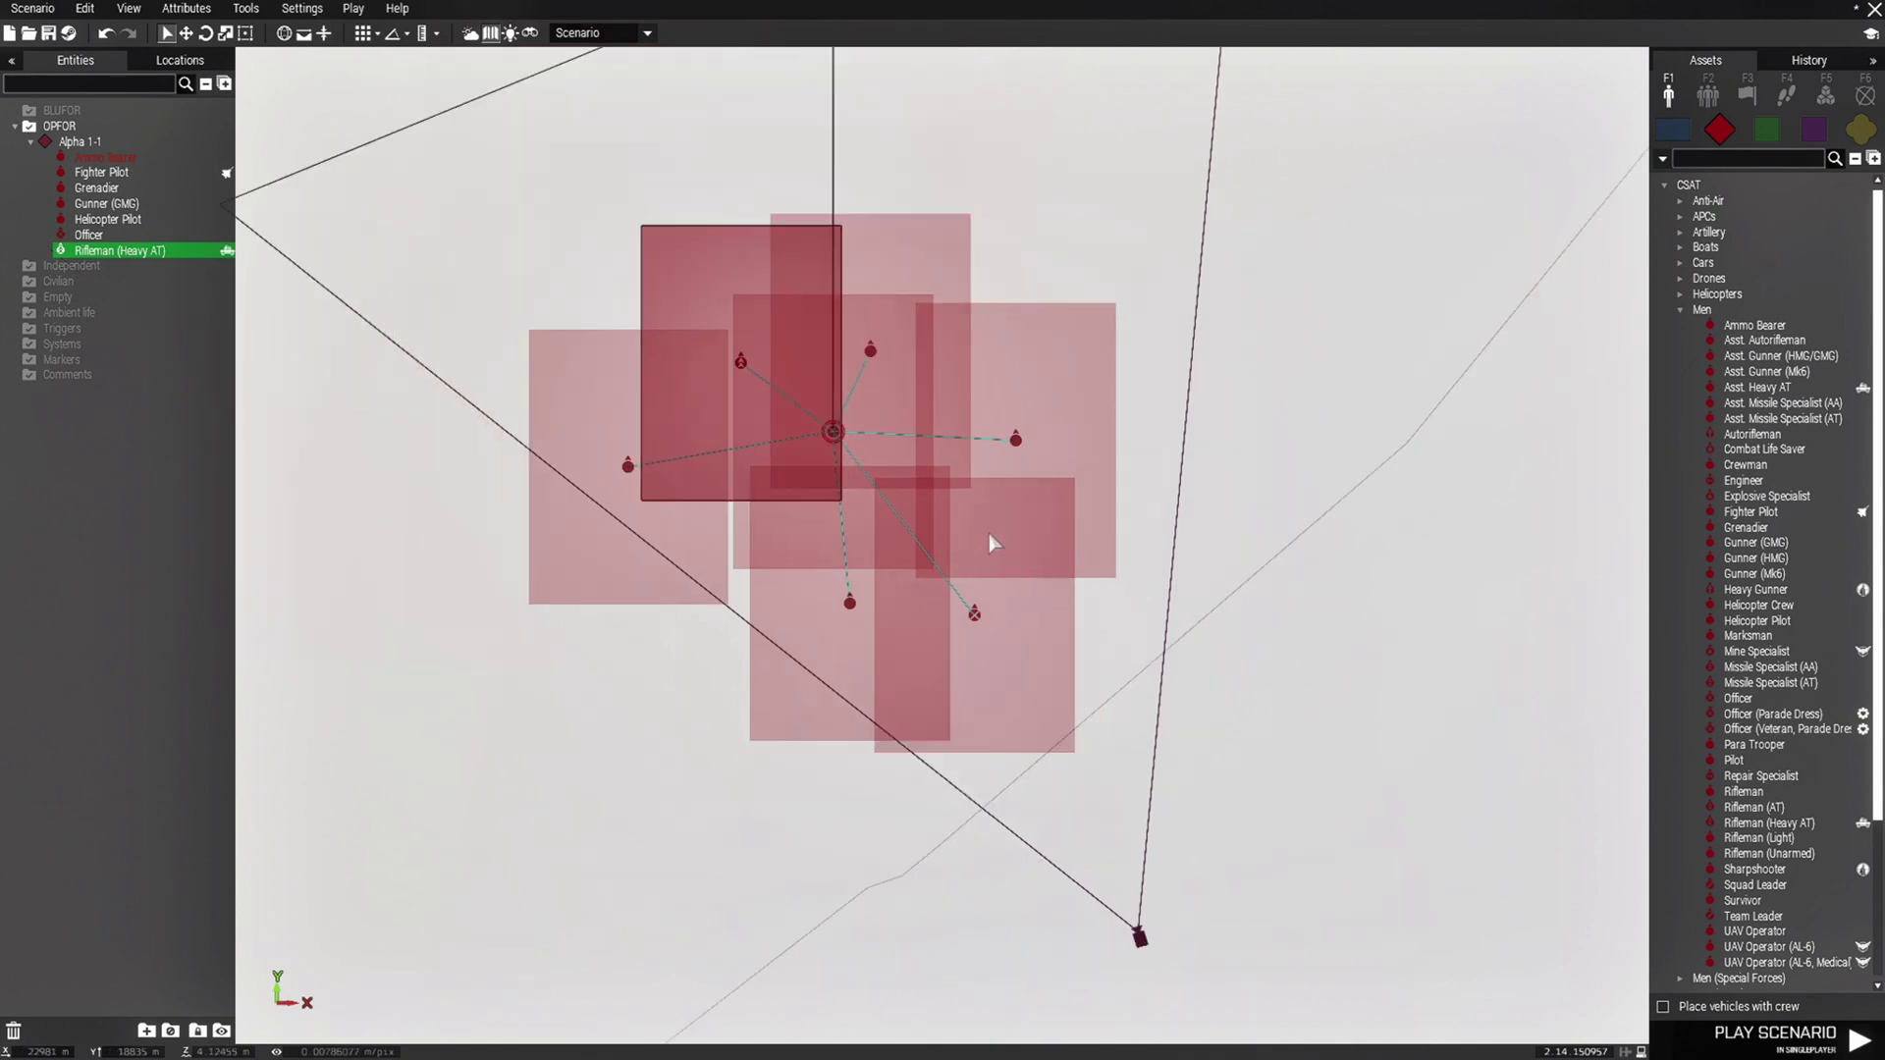
pyautogui.click(1188, 520)
pyautogui.scroll(2, 695, 447)
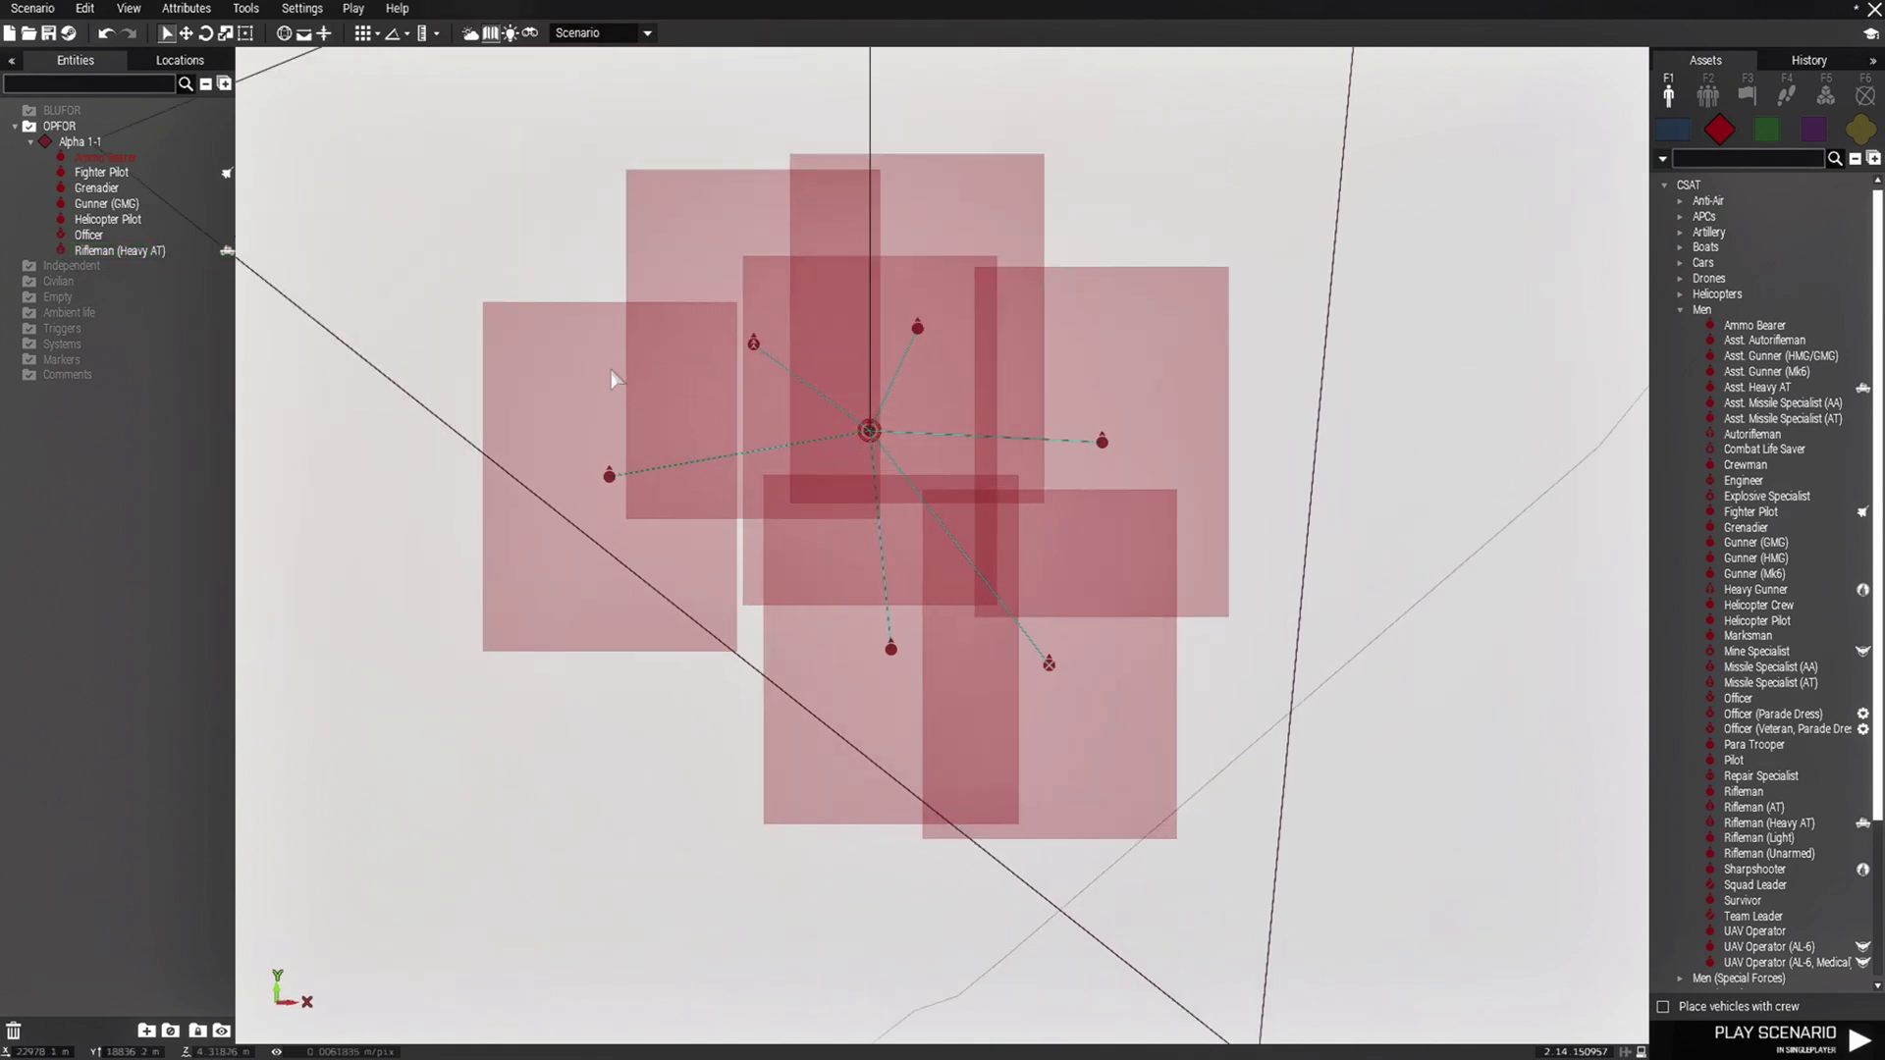
pyautogui.scroll(-2, 792, 438)
# Return to the 3D view and turn off Automatic Grouping in the editor preferences
pyautogui.press('m')
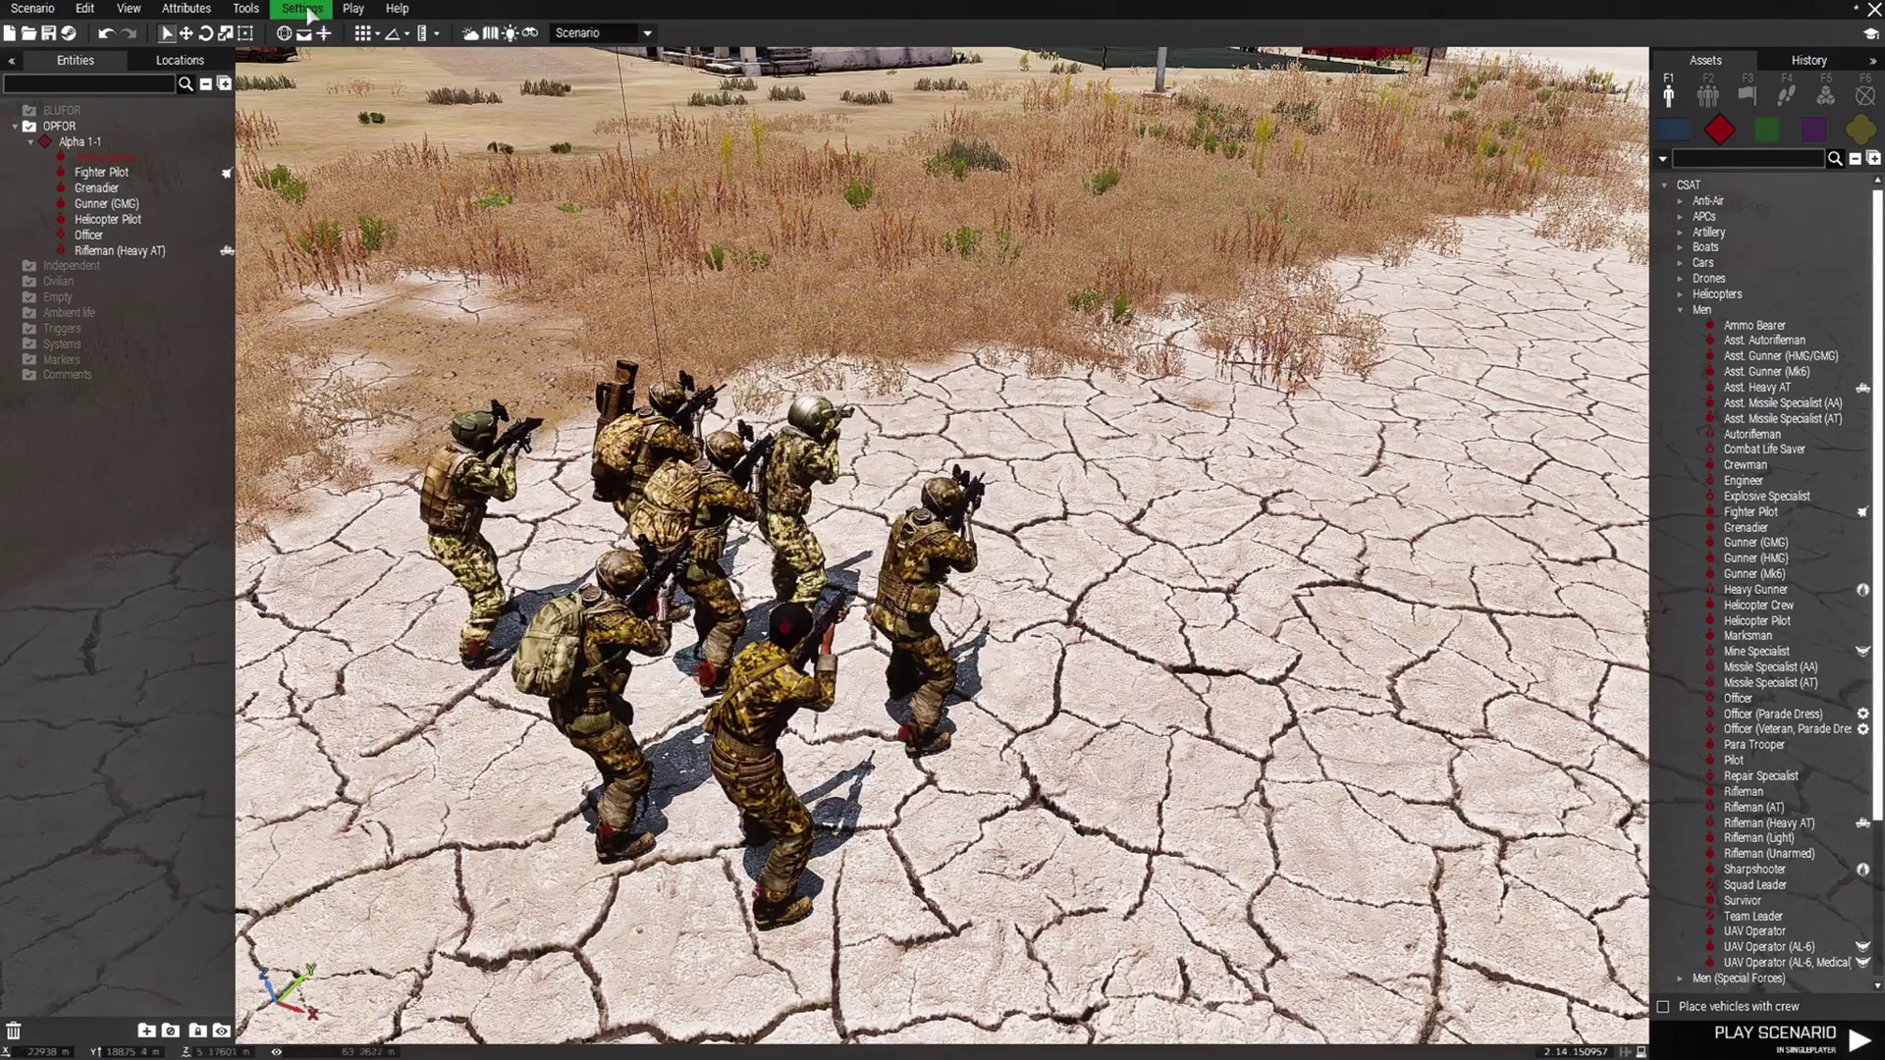
pyautogui.click(319, 10)
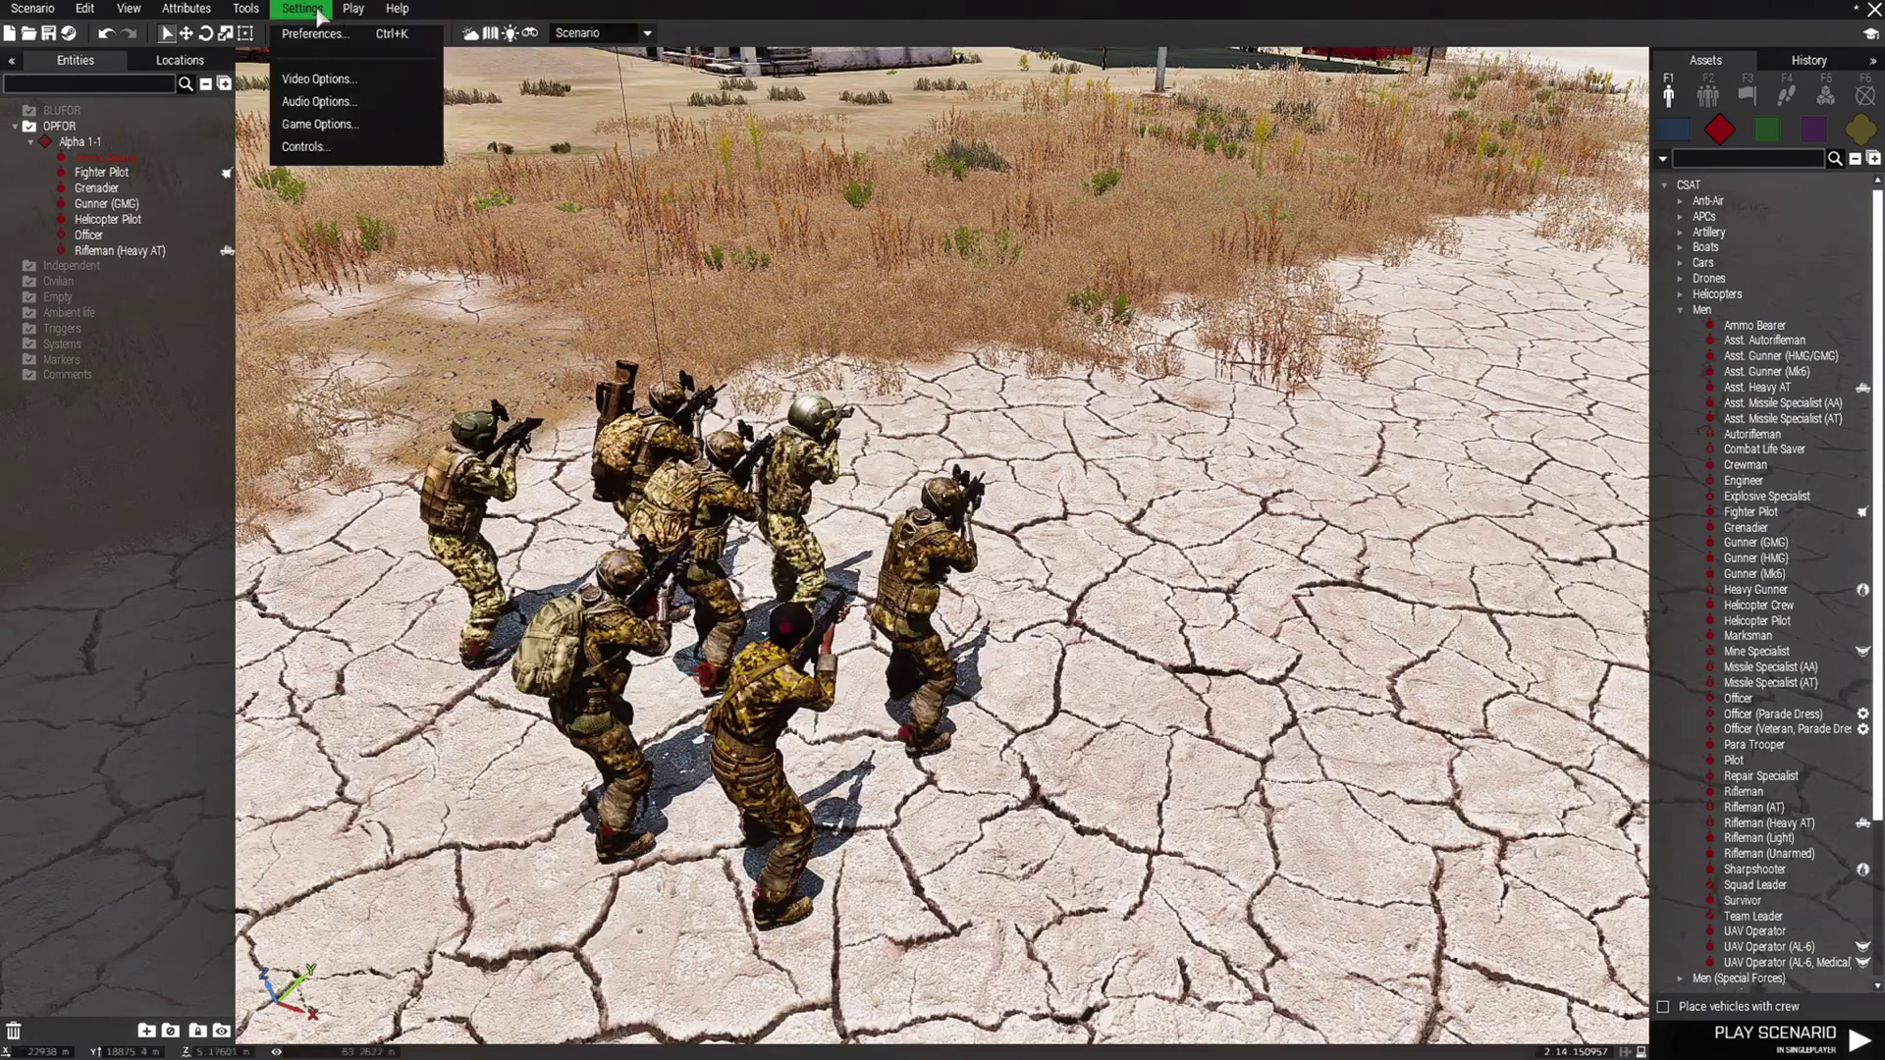
pyautogui.click(322, 35)
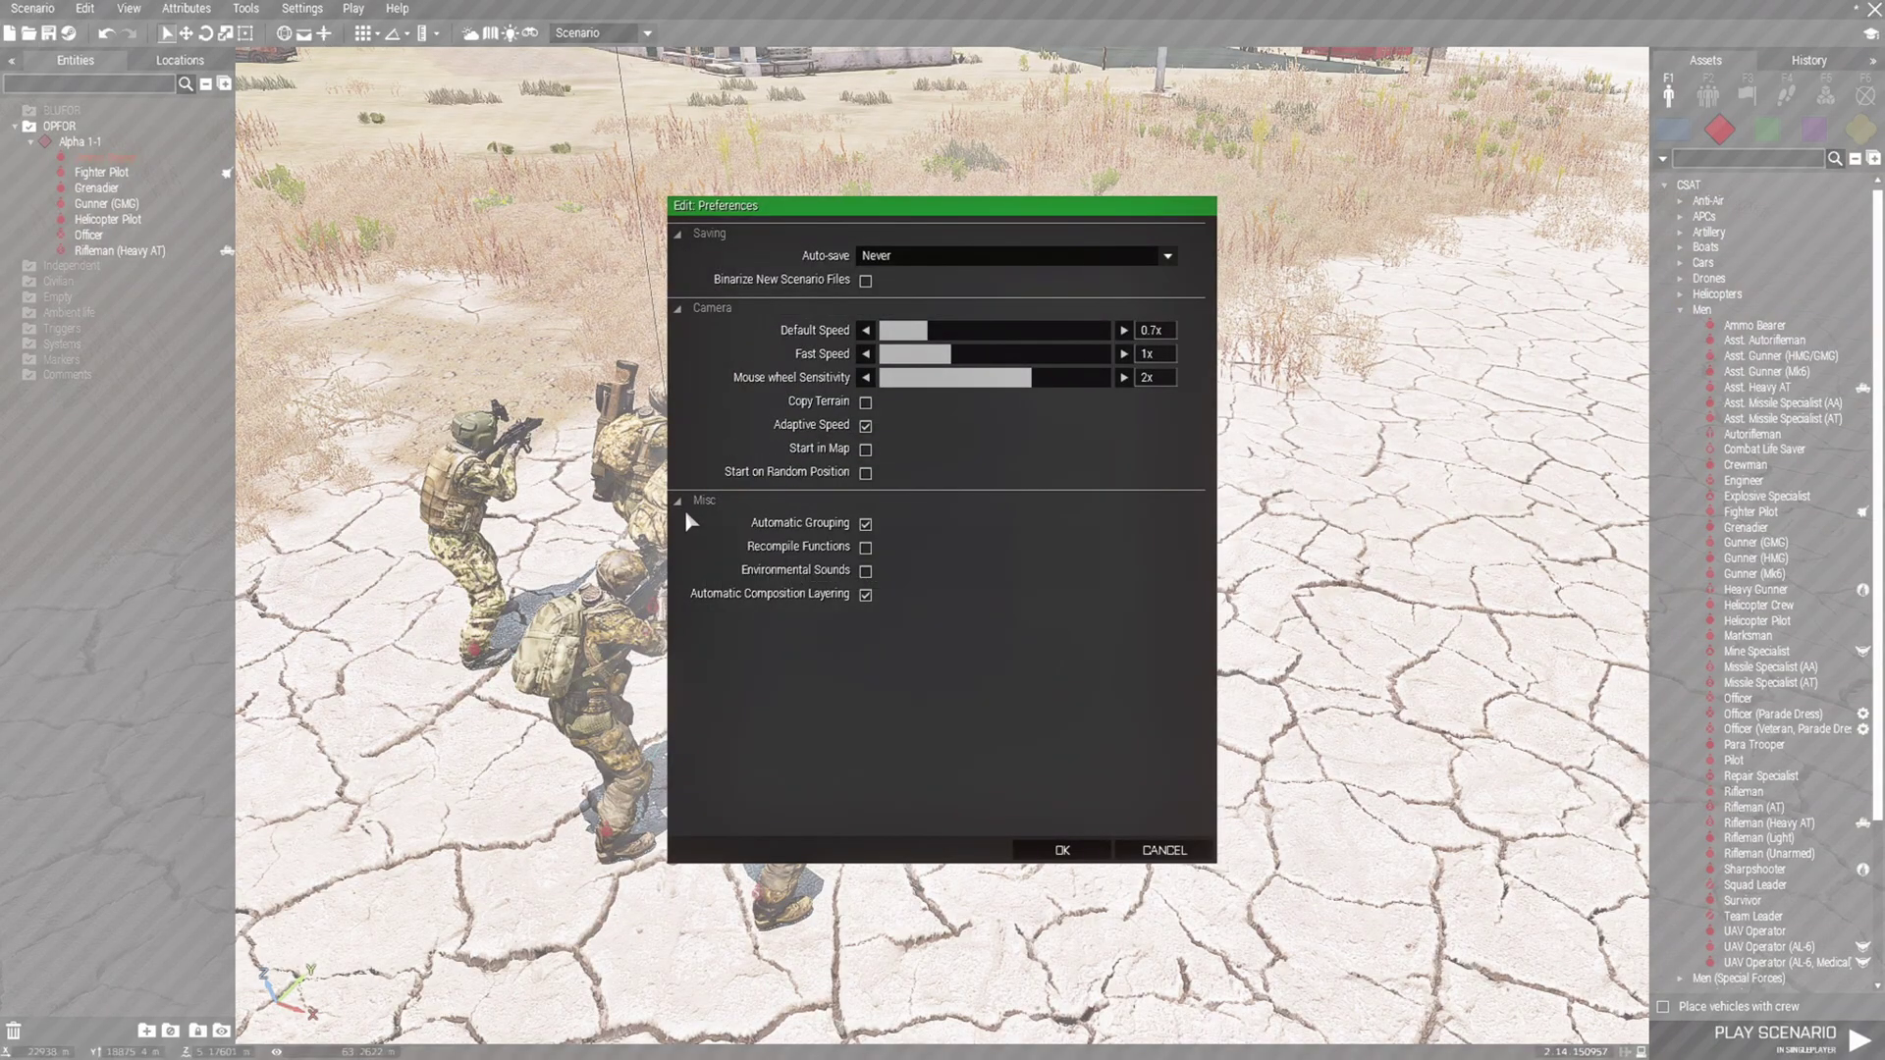
pyautogui.moveTo(761, 524)
pyautogui.click(1062, 850)
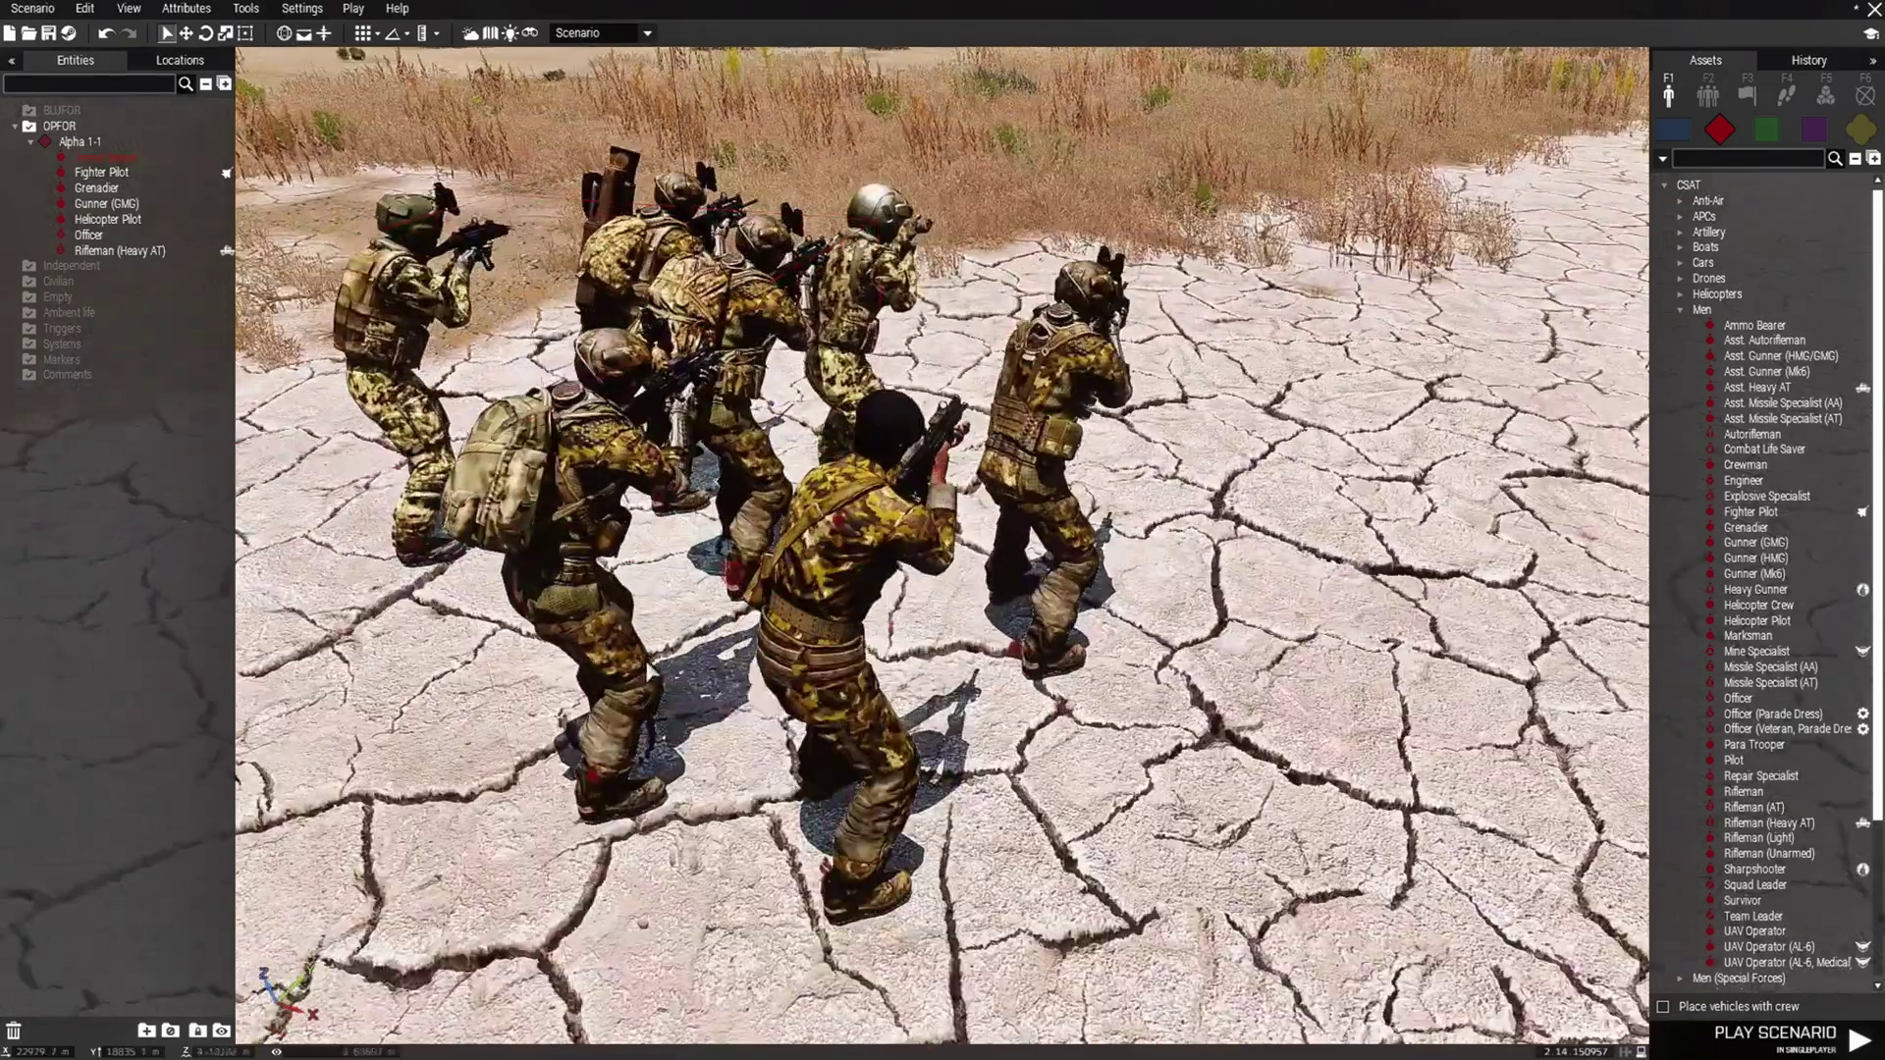
# On the map, place an ungrouped CSAT Heavy Gunner and a Helicopter Crew member close to the Ammo Bearer
pyautogui.press('m')
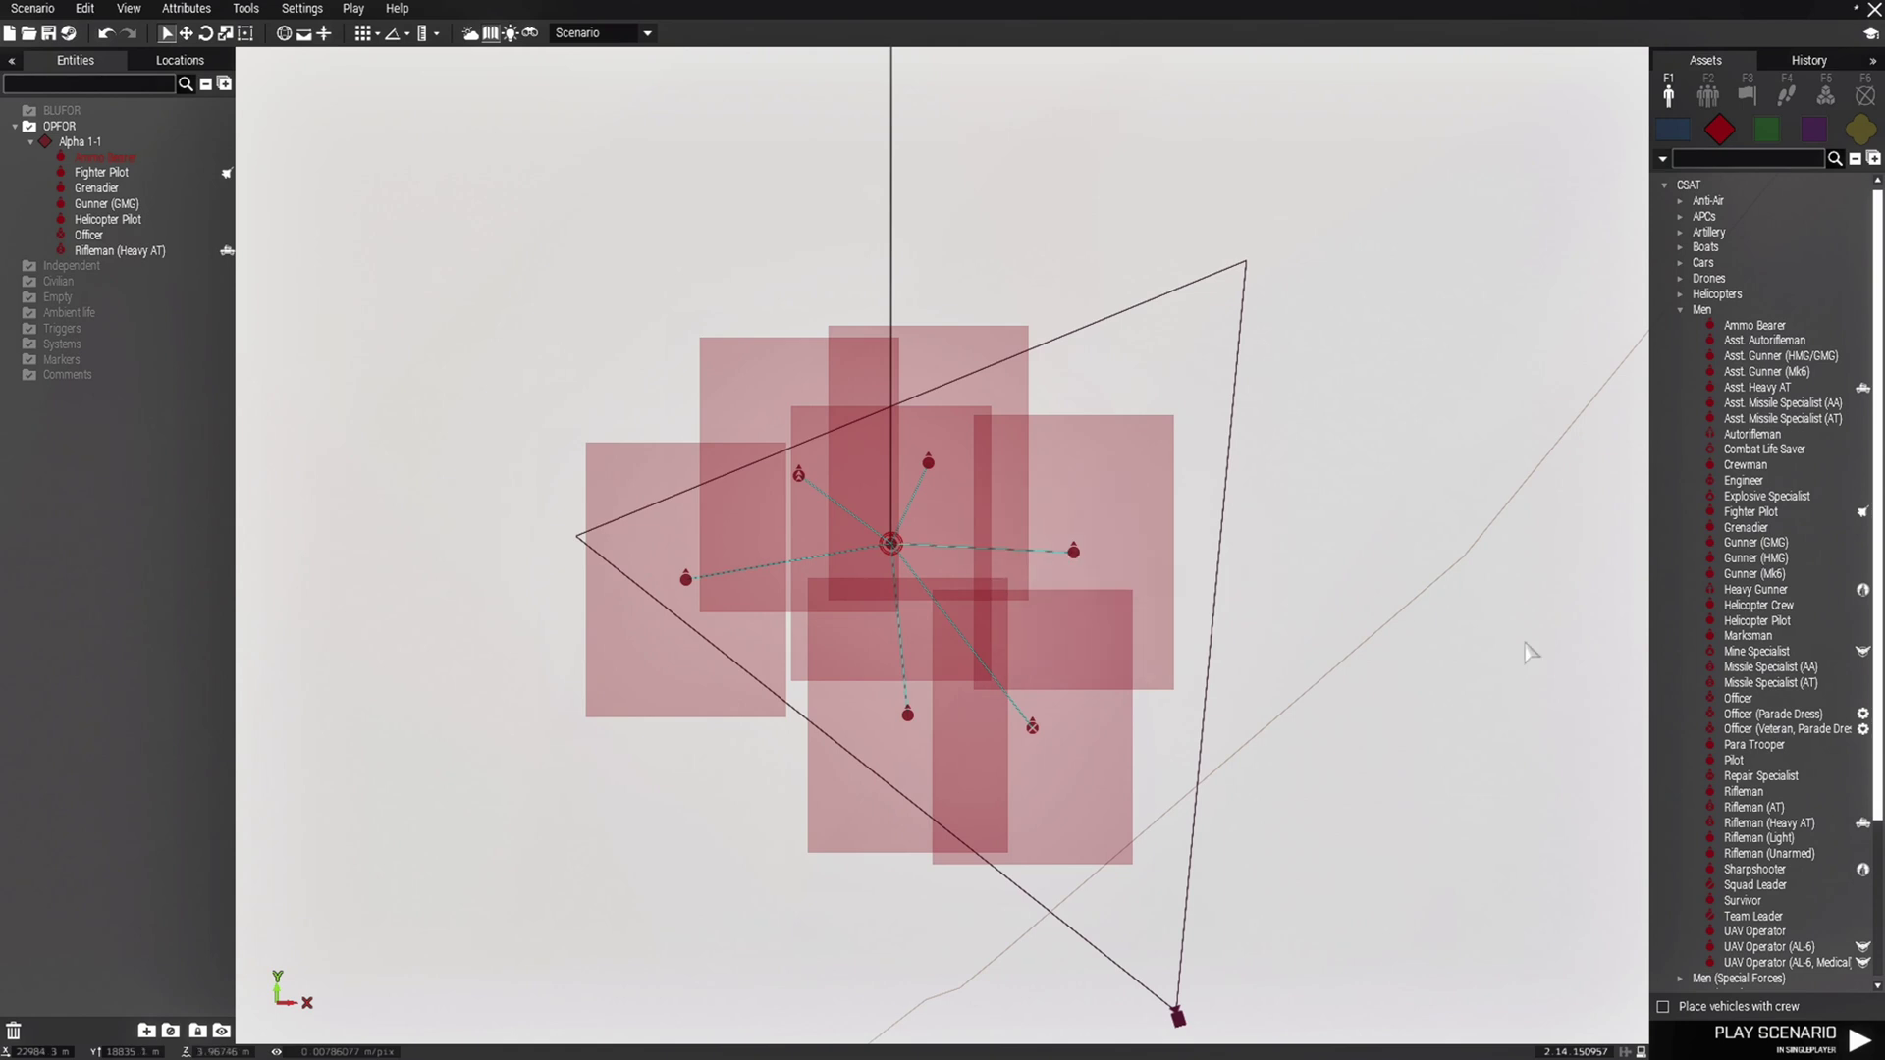
pyautogui.click(1755, 589)
pyautogui.scroll(4, 1078, 527)
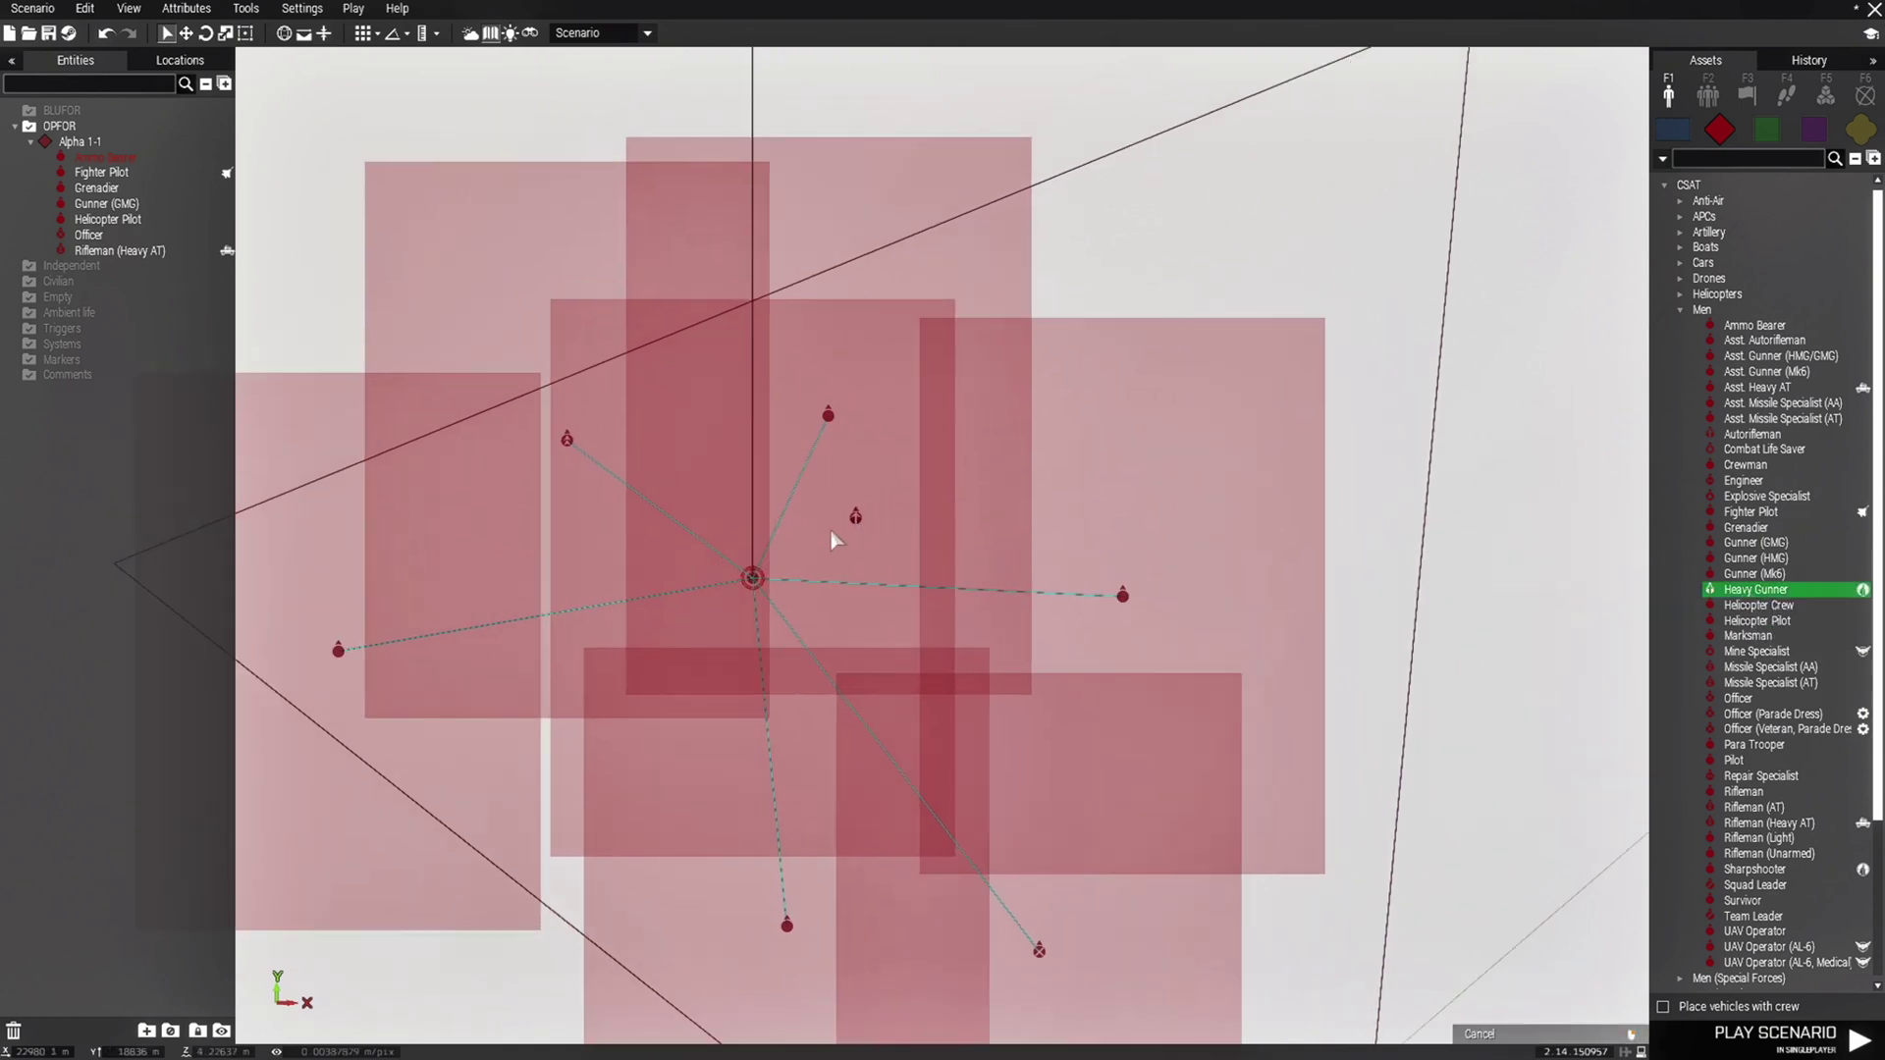
pyautogui.click(827, 548)
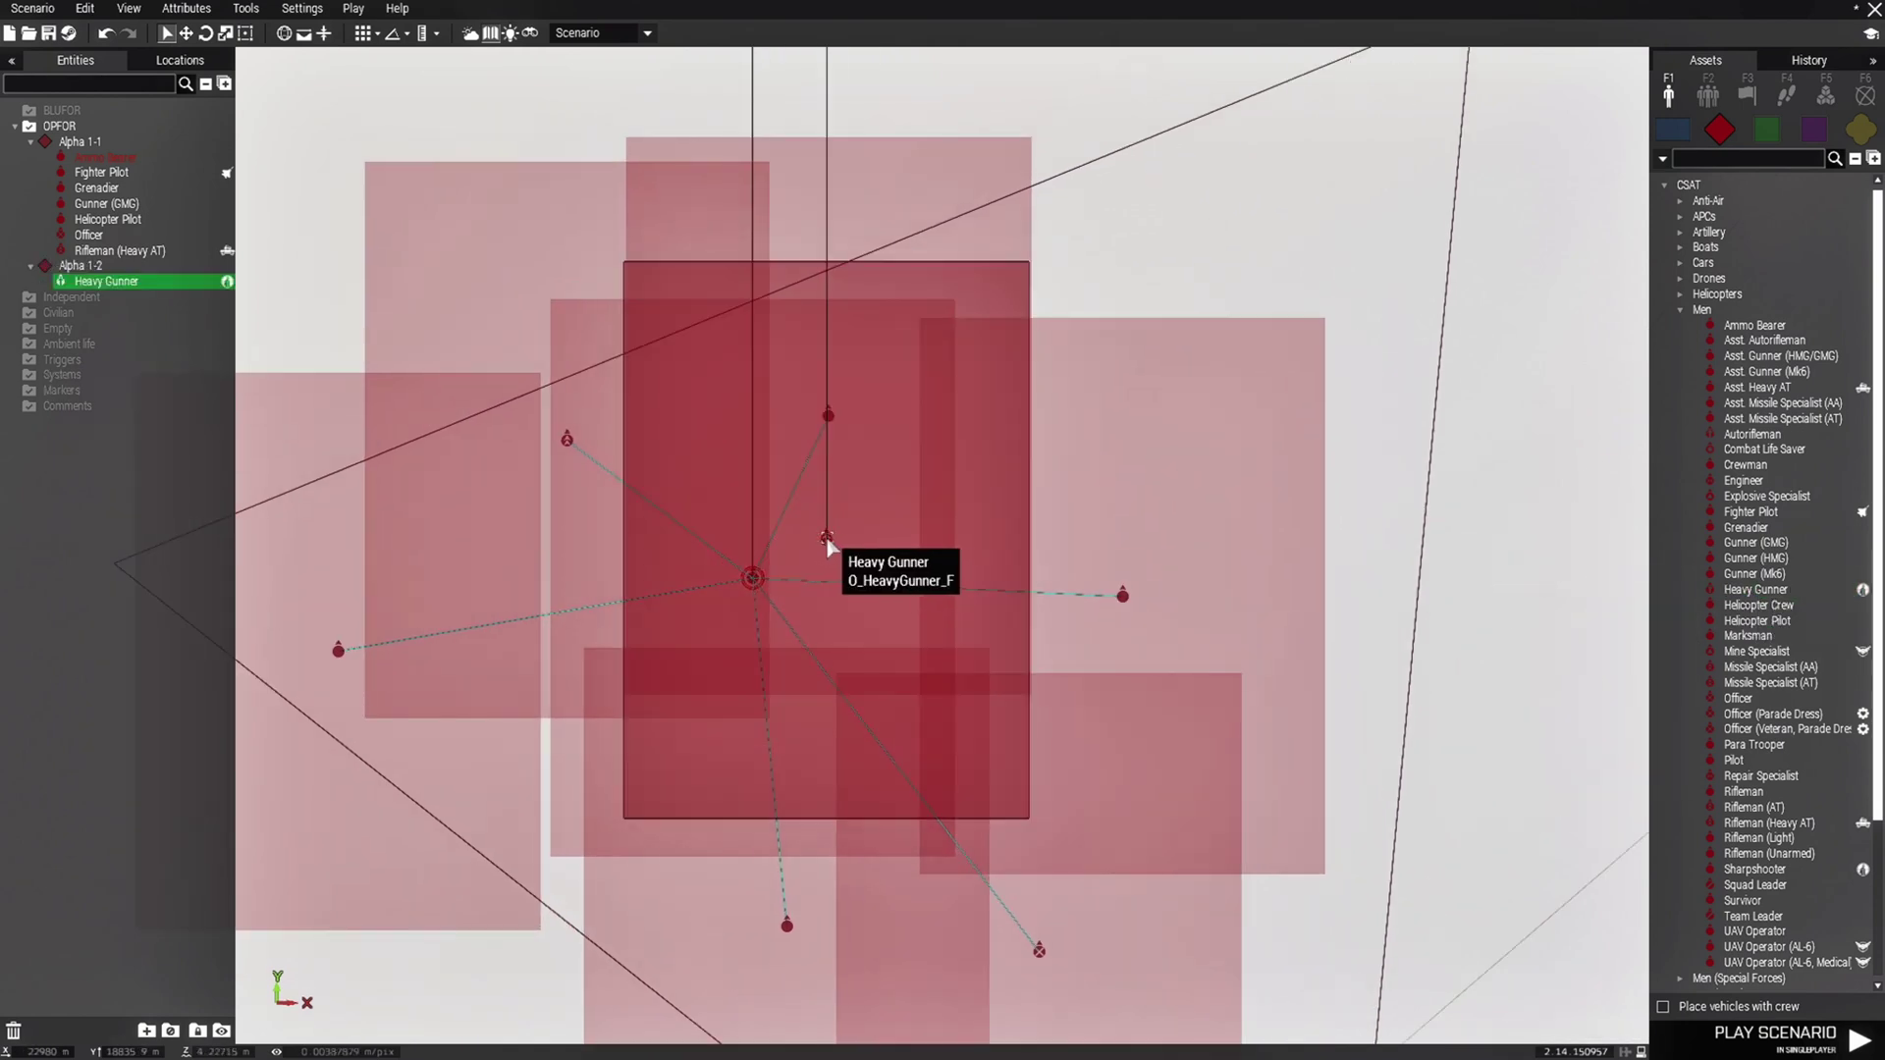
pyautogui.moveTo(829, 547); pyautogui.dragTo(868, 546)
pyautogui.click(1757, 605)
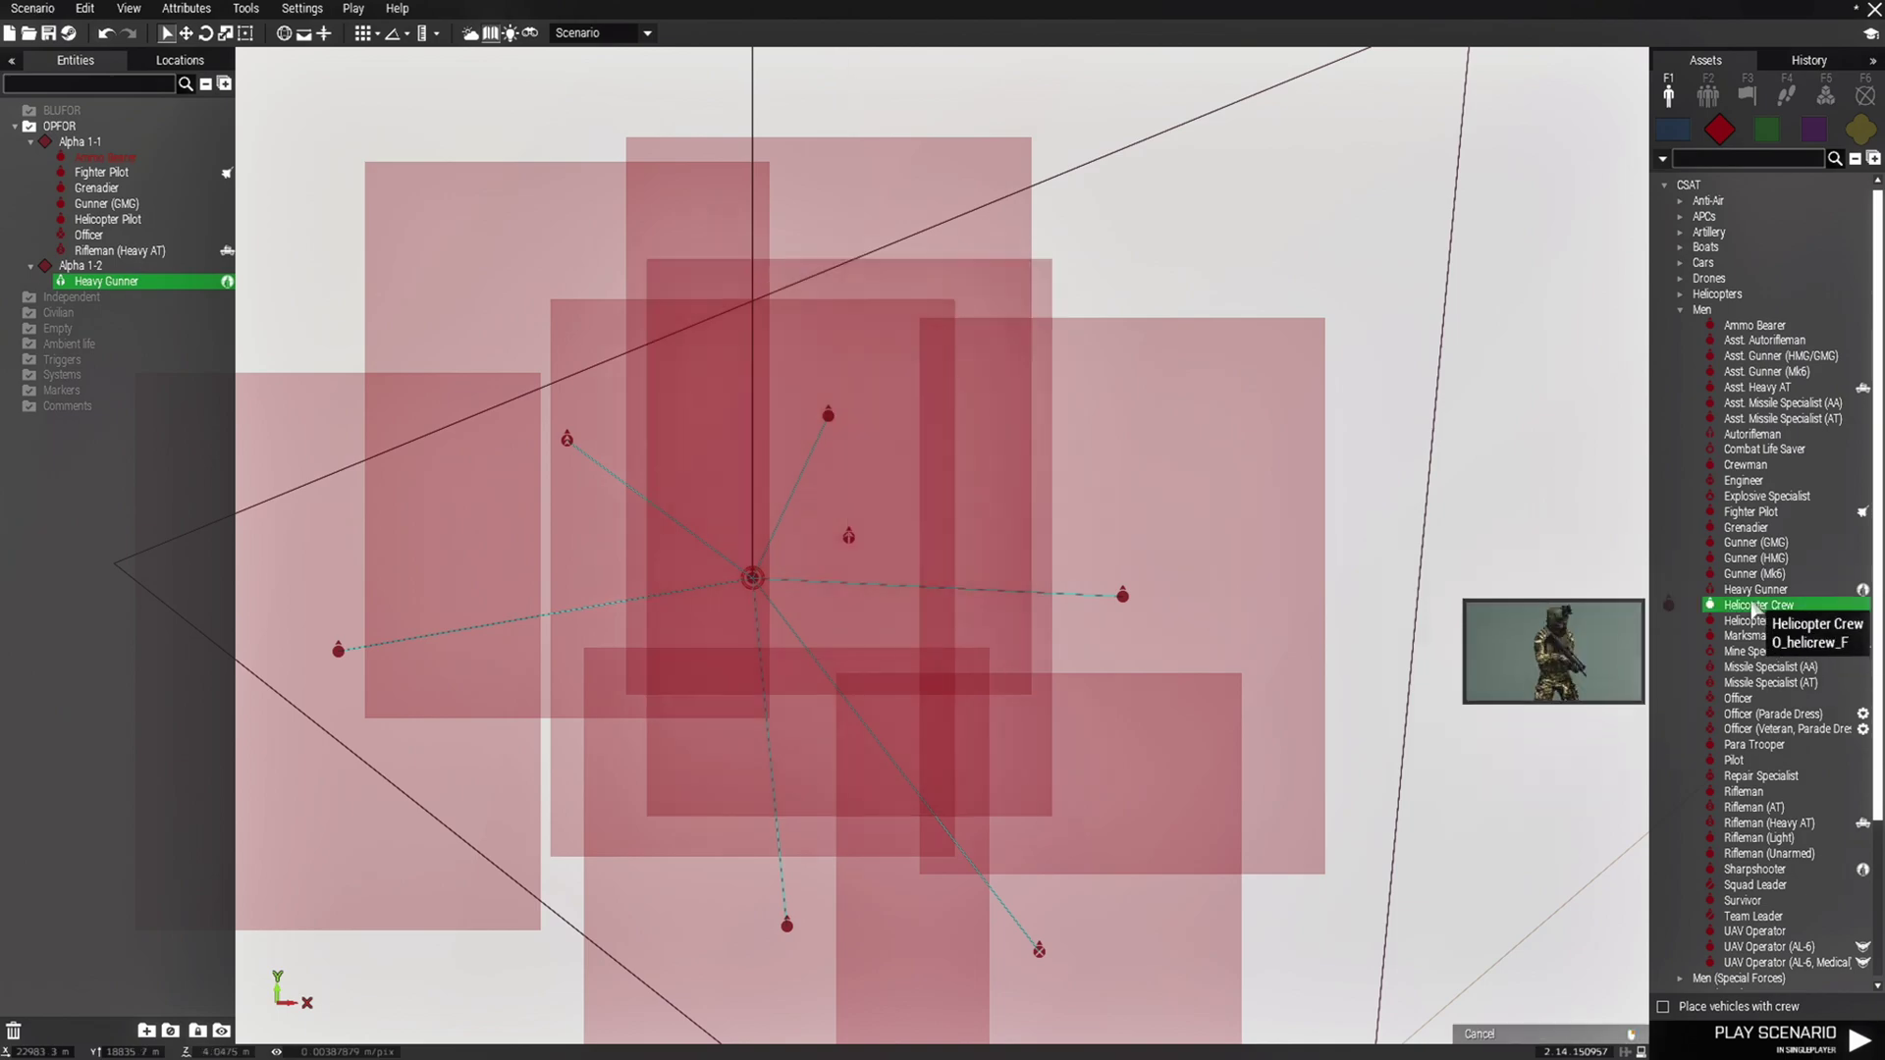
pyautogui.click(720, 503)
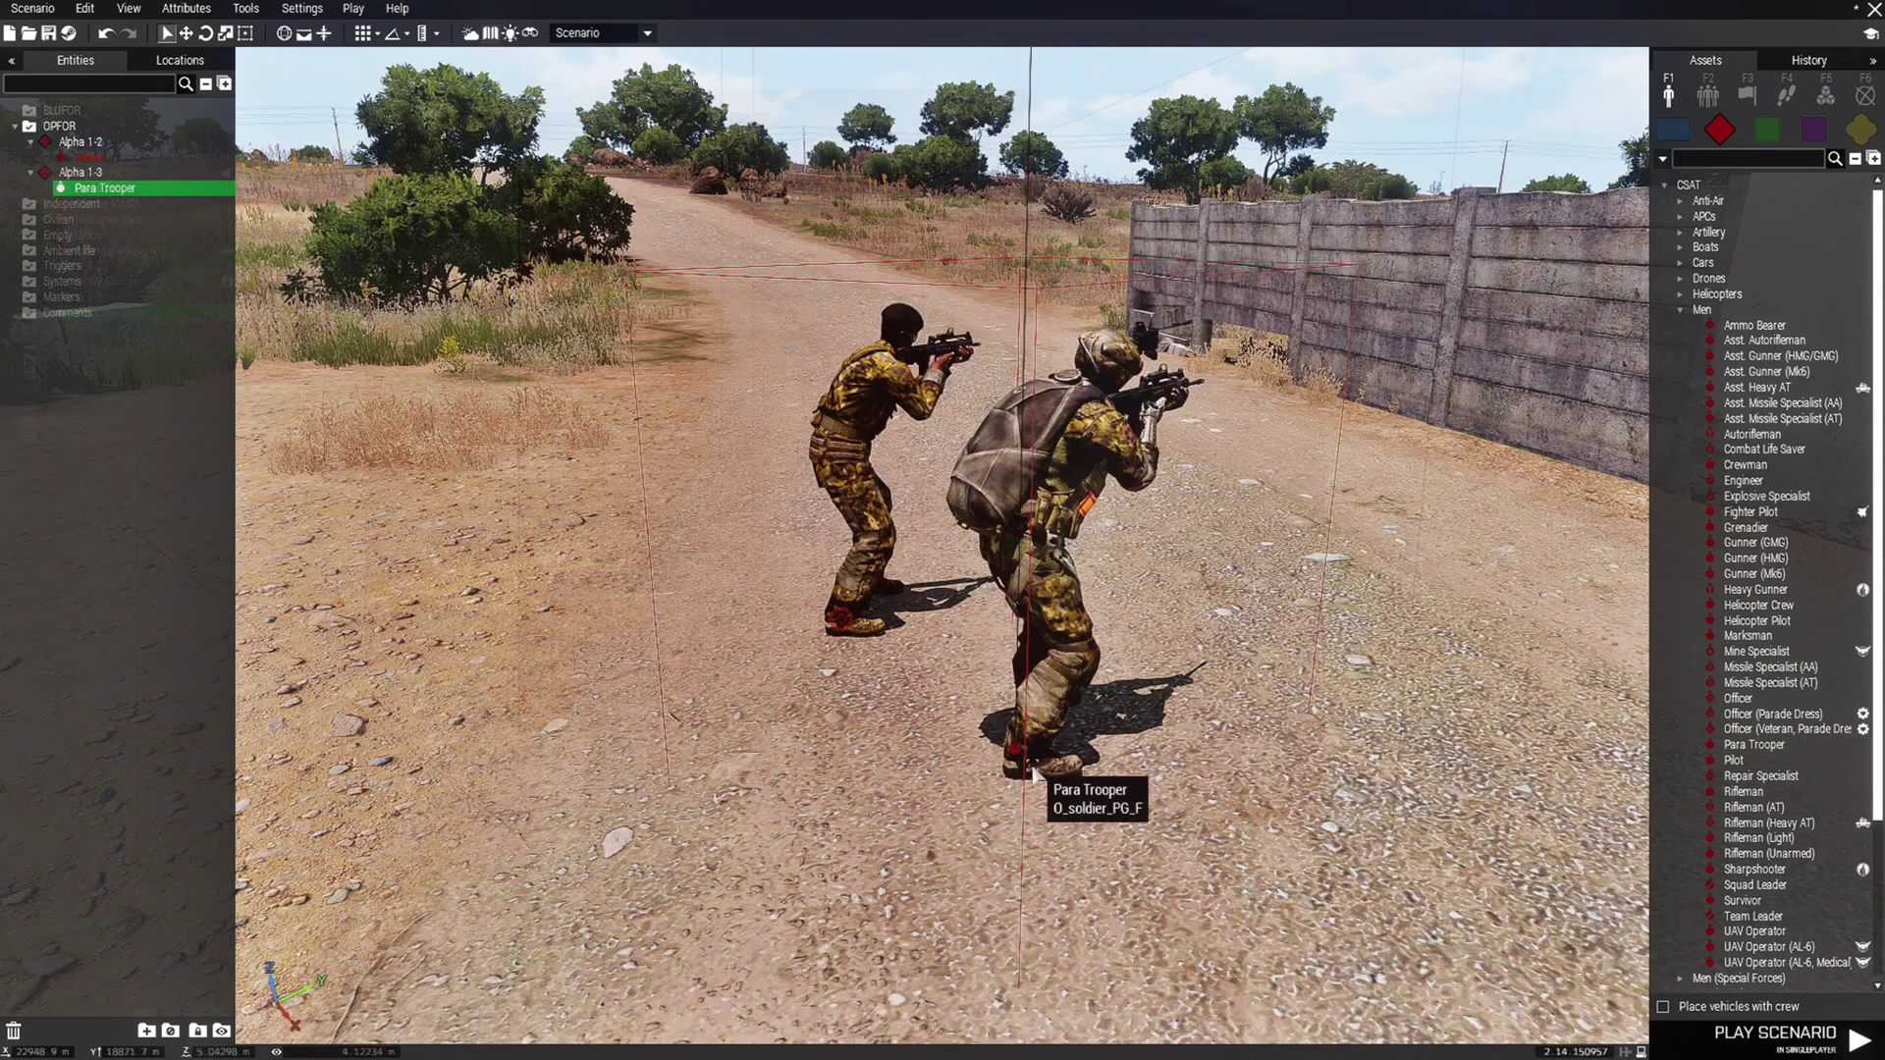
# Place a separate CSAT Rifleman behind the player unit on the gravel road and reposition the Para Trooper on its other side
pyautogui.moveTo(1110, 690); pyautogui.dragTo(1162, 665)
pyautogui.moveTo(1161, 666); pyautogui.dragTo(1394, 667, button='right')
pyautogui.click(1744, 791)
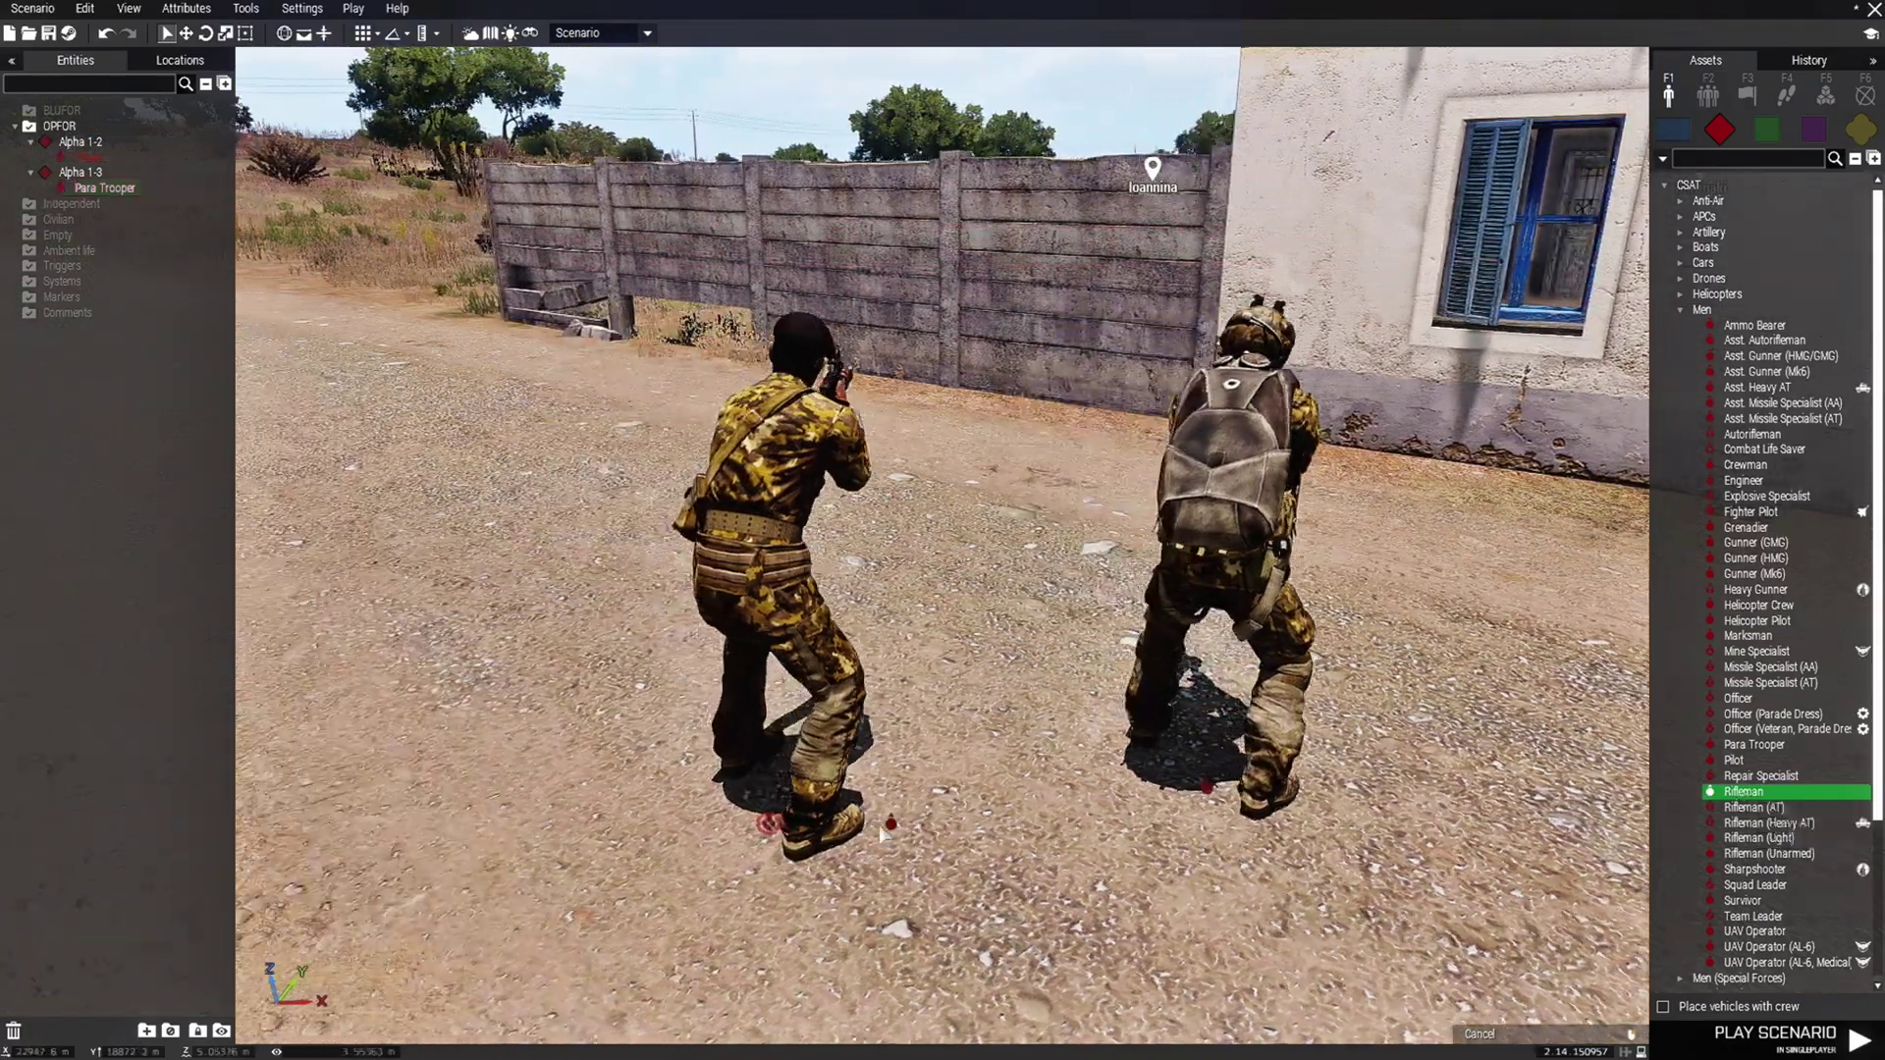
pyautogui.click(633, 761)
pyautogui.moveTo(668, 515); pyautogui.dragTo(576, 692)
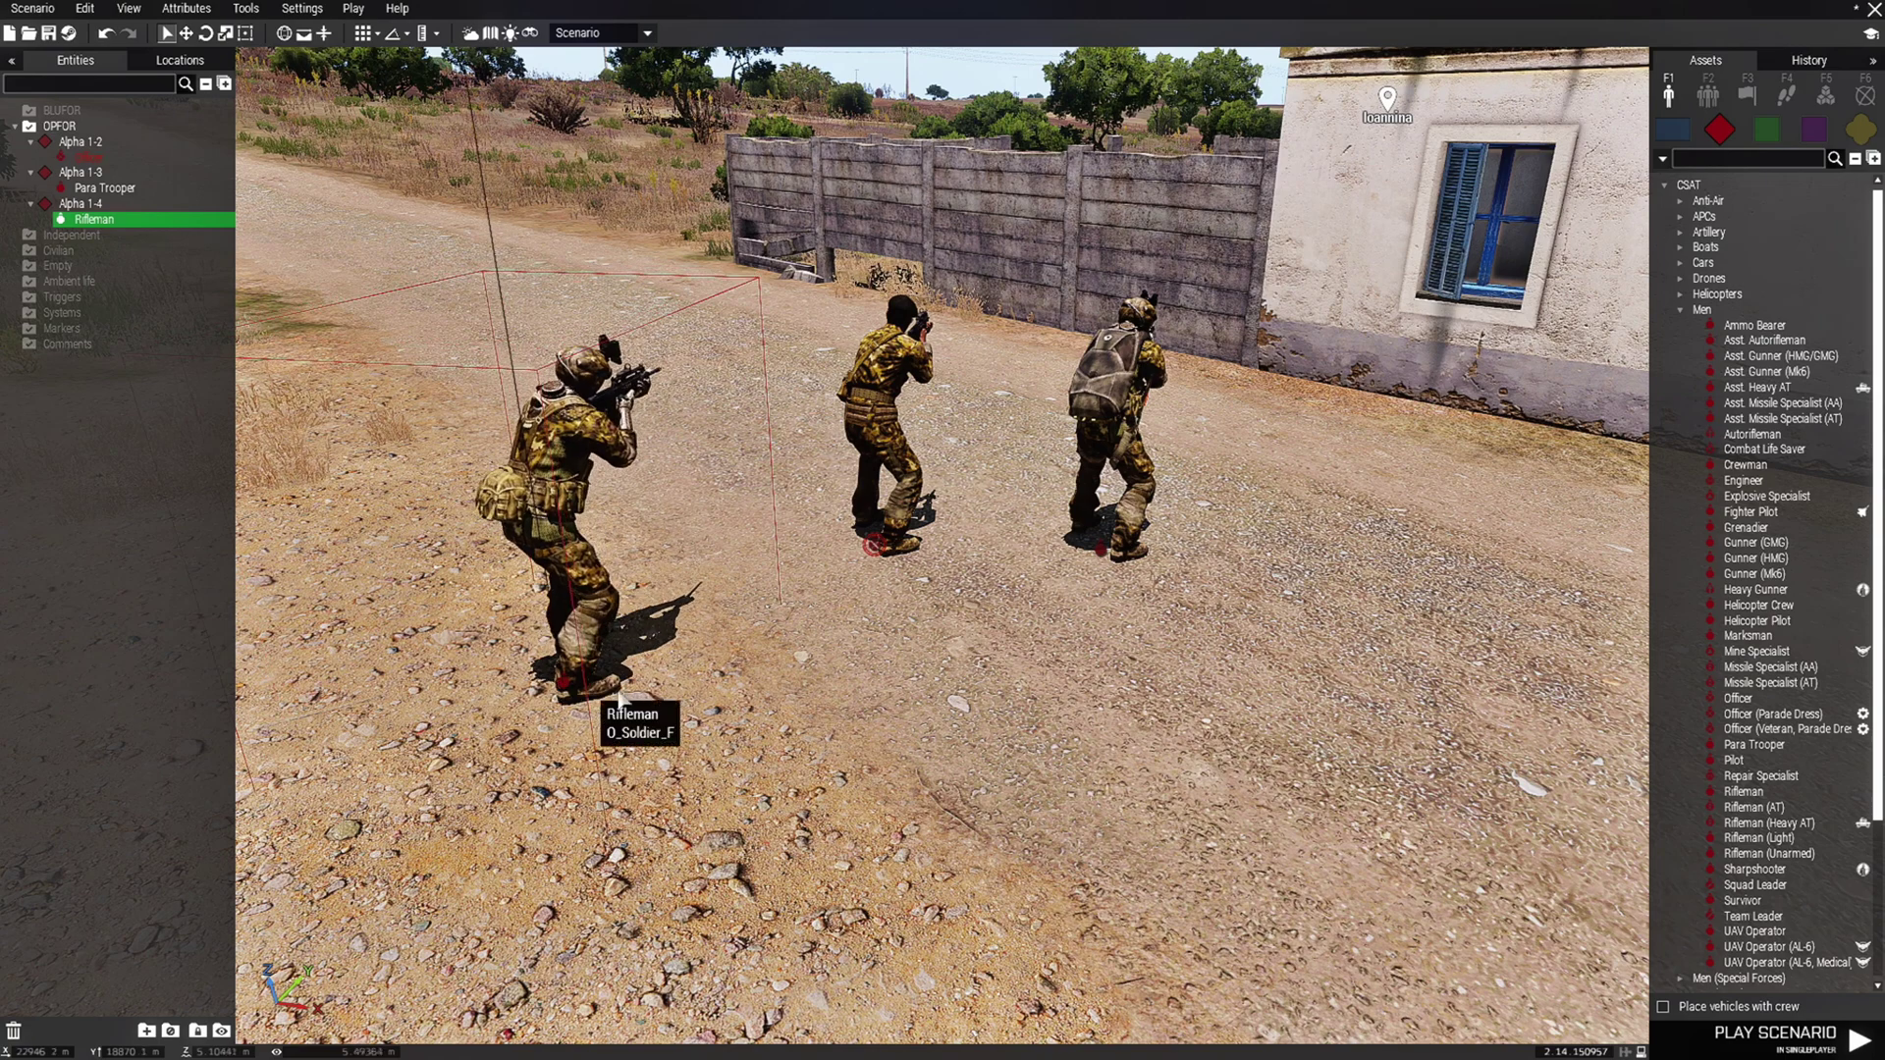
pyautogui.moveTo(1109, 559); pyautogui.dragTo(1115, 725)
pyautogui.press('s')
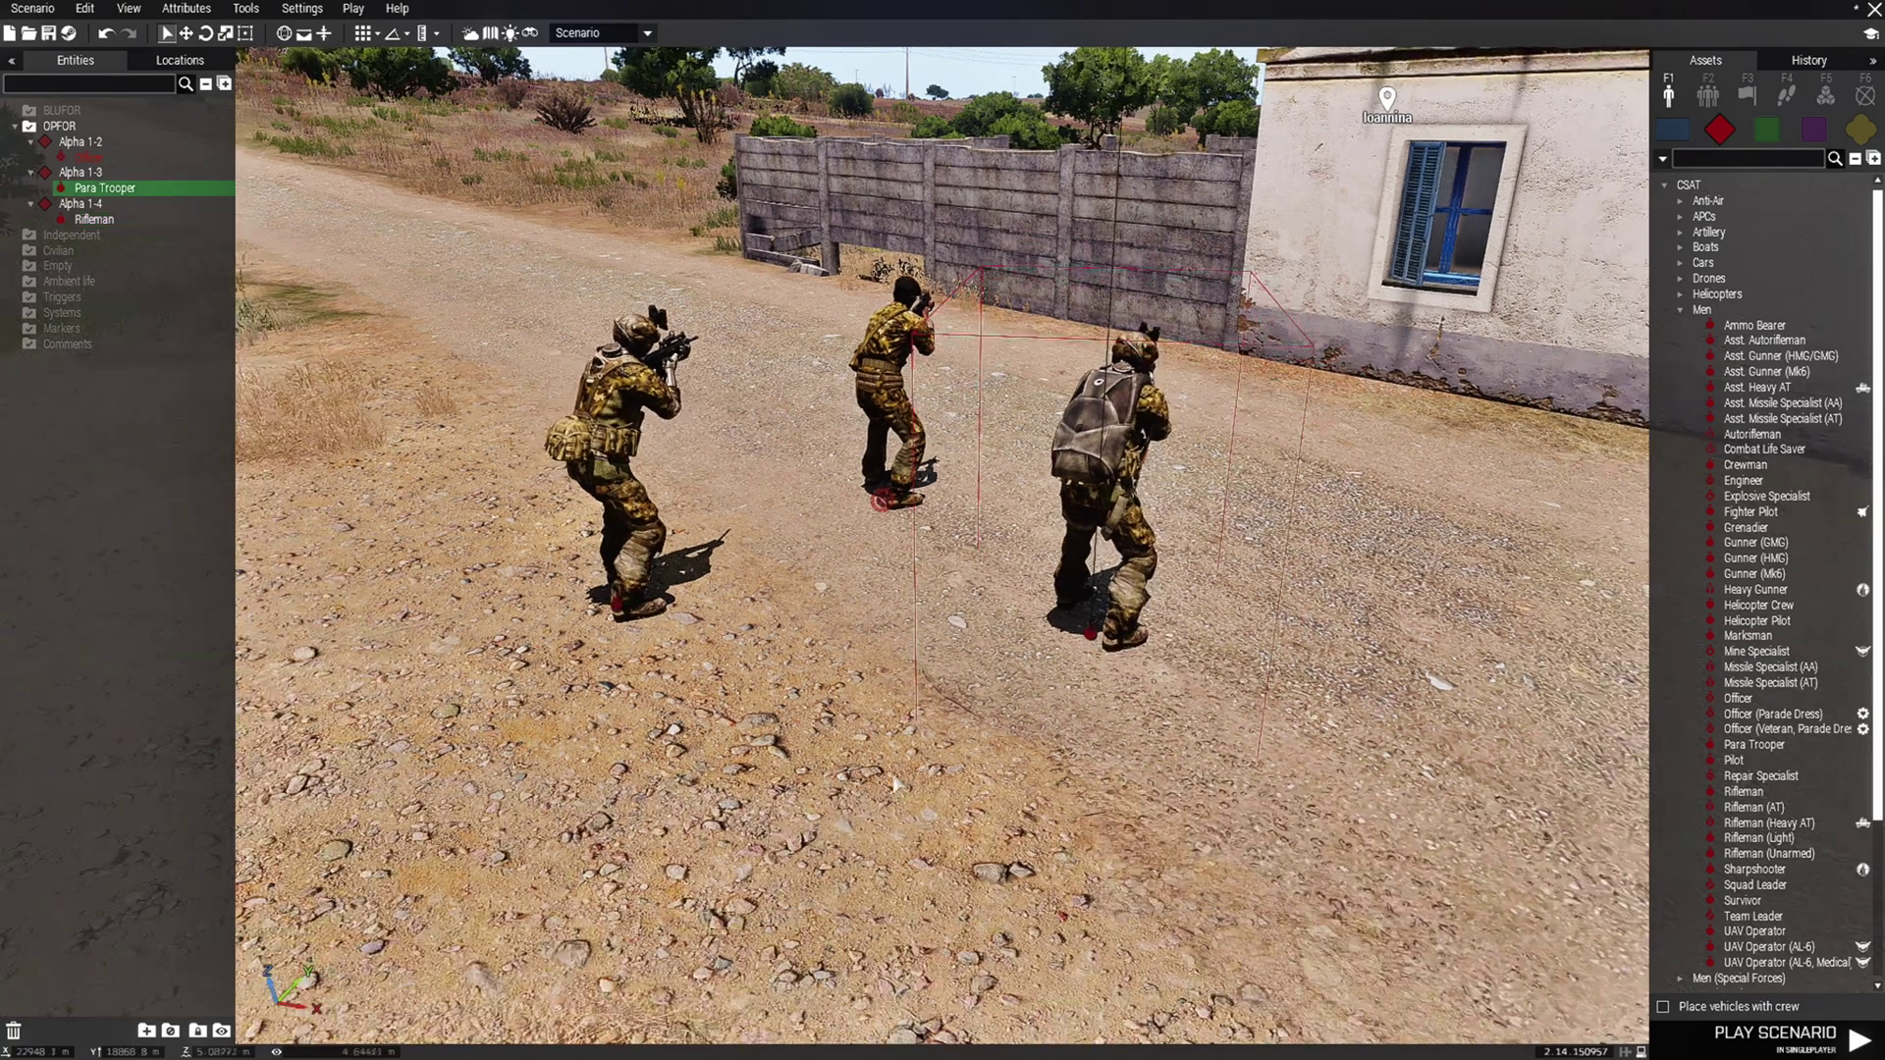
pyautogui.press('q')
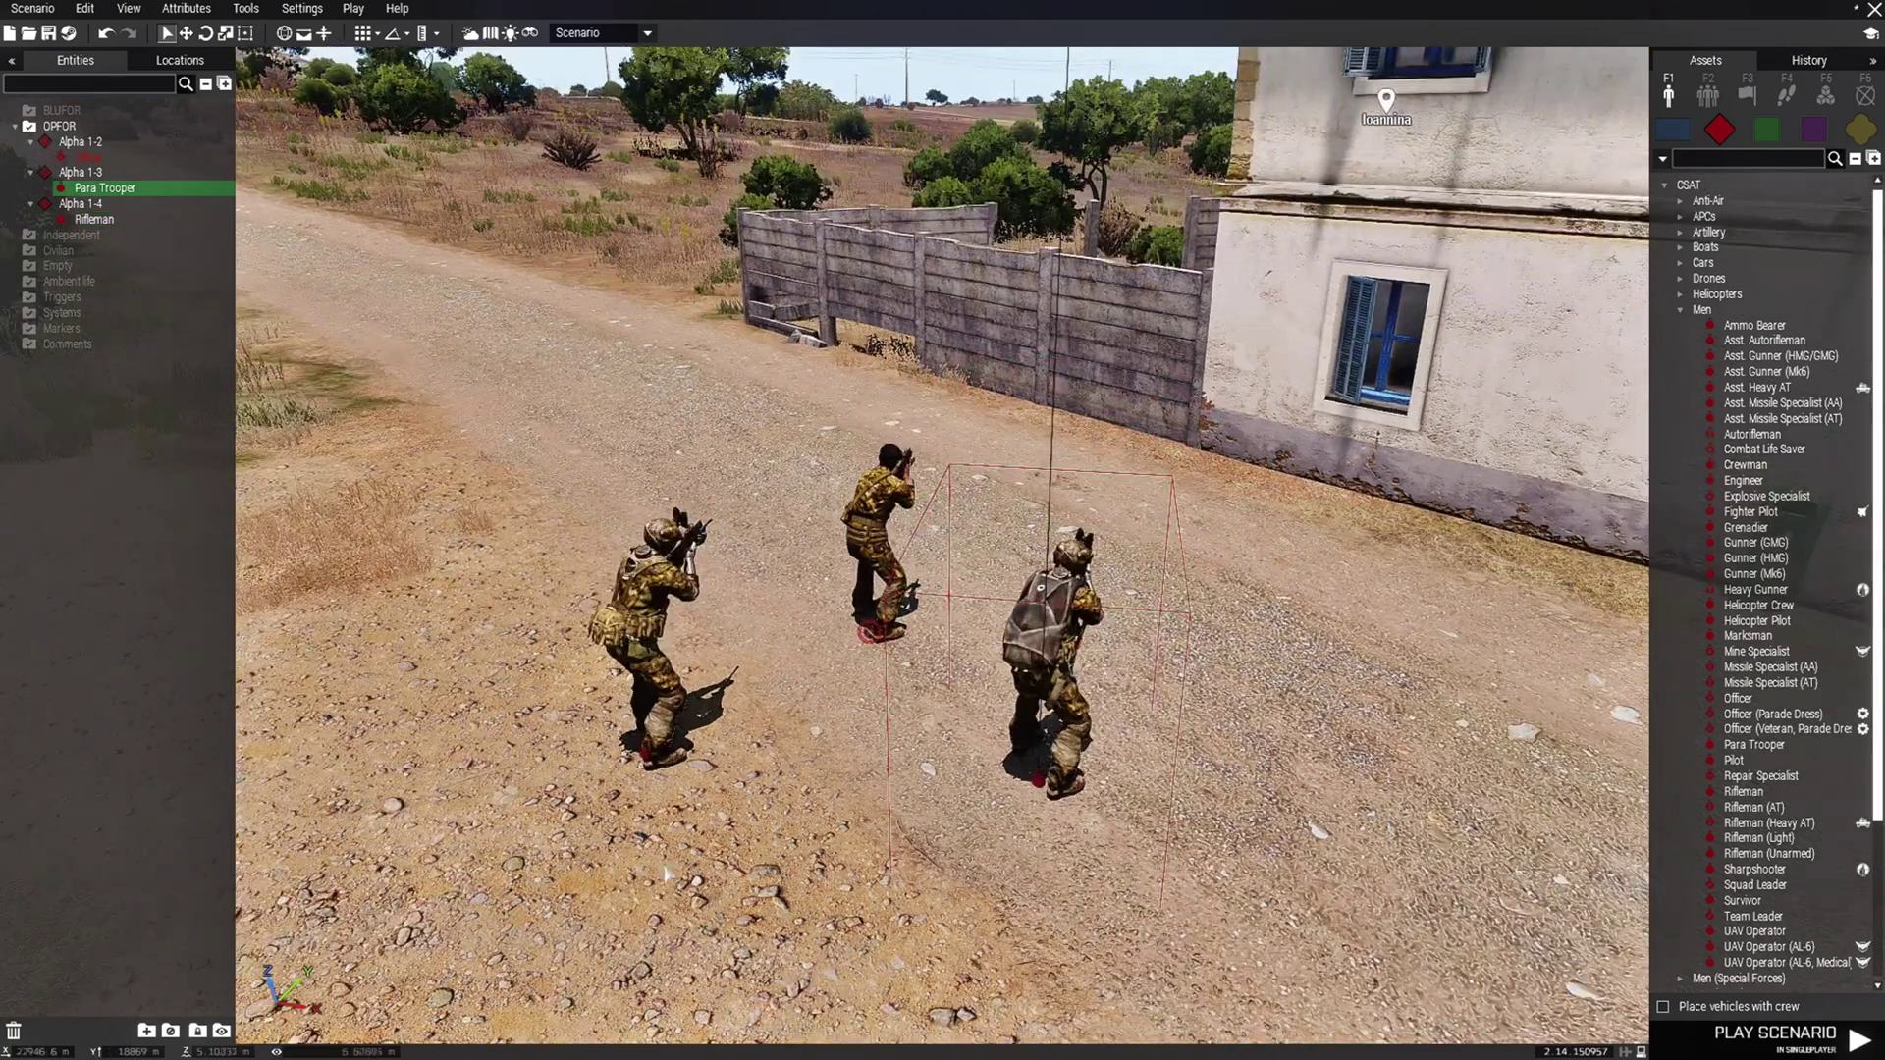
# Place an ungrouped CSAT Sharpshooter between the Rifleman and the Para Trooper, behind the player unit
pyautogui.click(1754, 869)
pyautogui.click(857, 876)
pyautogui.press('d')
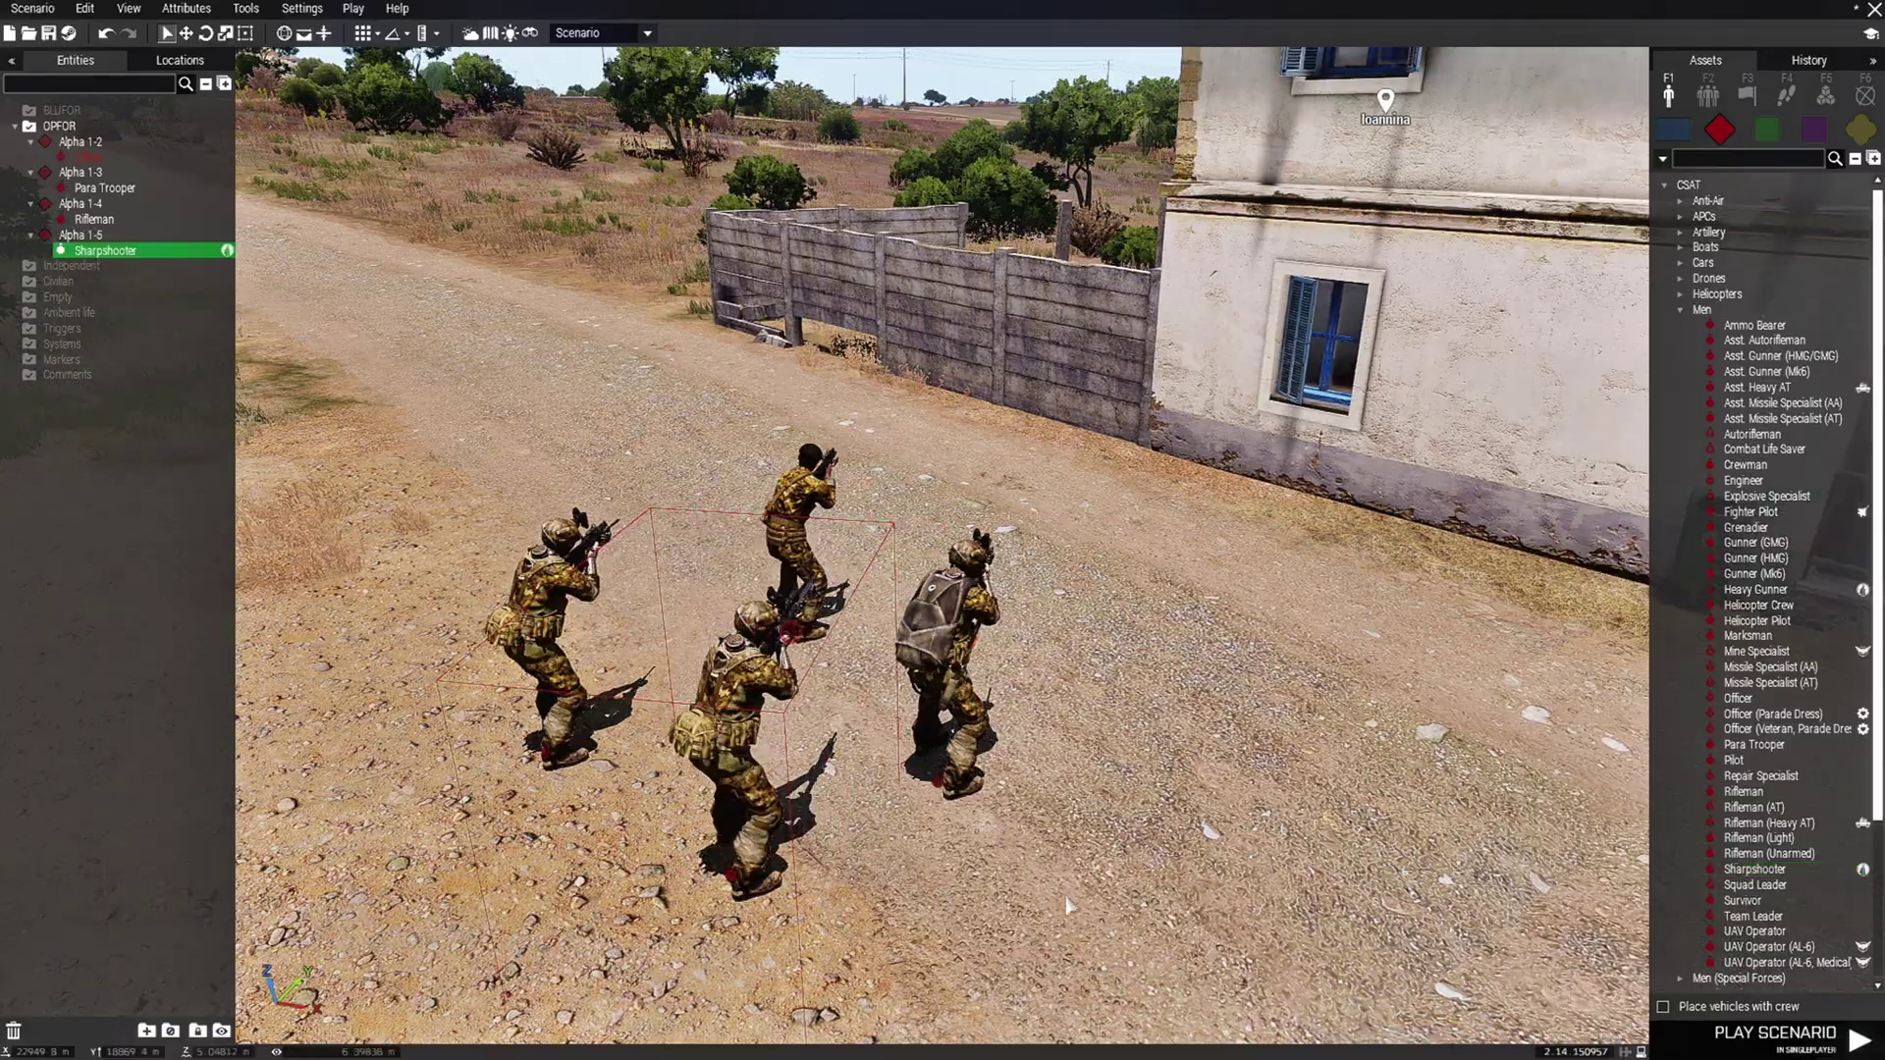
# Move the player unit forward along the road, away from the Rifleman, Para Trooper and Sharpshooter, and deselect it
pyautogui.moveTo(857, 881); pyautogui.dragTo(857, 743, button='right')
pyautogui.moveTo(903, 679); pyautogui.dragTo(1112, 673)
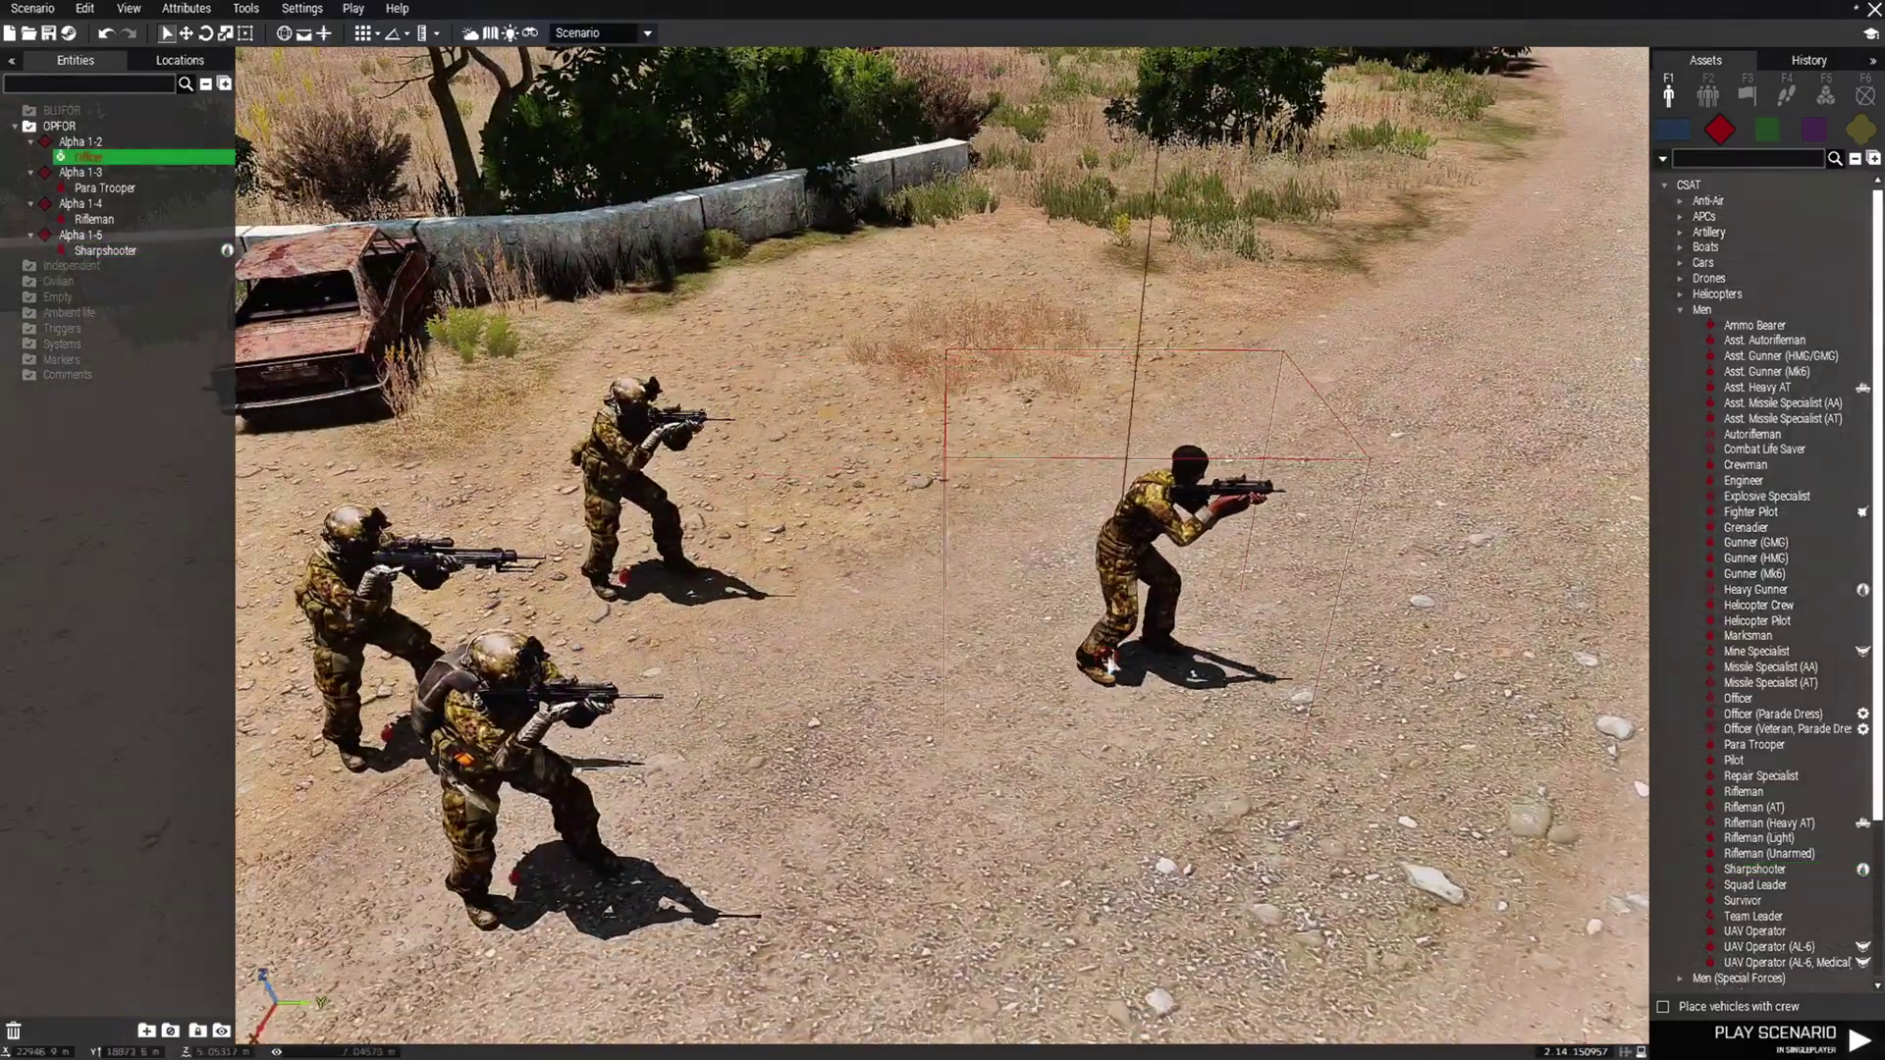
pyautogui.press('s')
pyautogui.click(967, 733)
pyautogui.press('w')
pyautogui.press('a')
pyautogui.moveTo(956, 791)
pyautogui.mouseDown(button='right')
pyautogui.moveTo(661, 889)
pyautogui.moveTo(956, 791)
pyautogui.mouseUp(button='right')
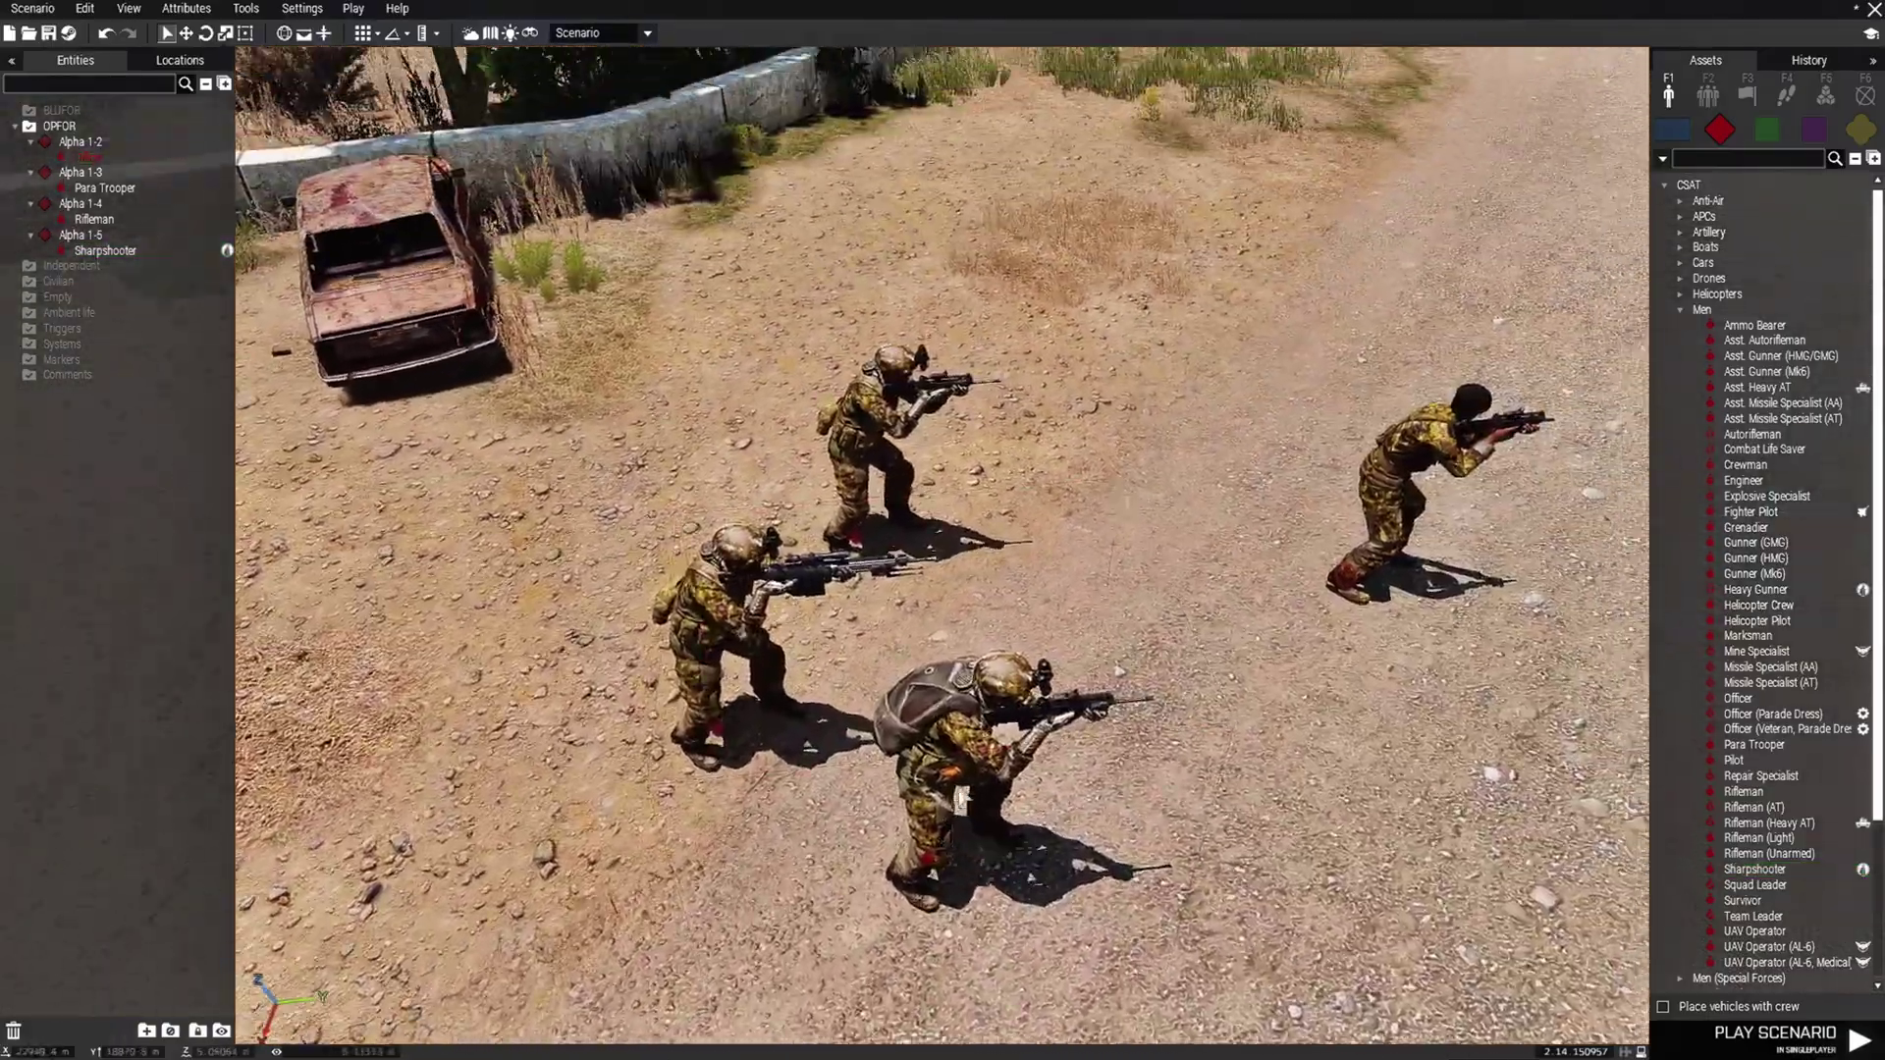
pyautogui.scroll(-2, 955, 791)
# Select the Para Trooper, Rifleman and Sharpshooter together and group them to the player unit on the road
pyautogui.moveTo(785, 940); pyautogui.dragTo(1127, 408)
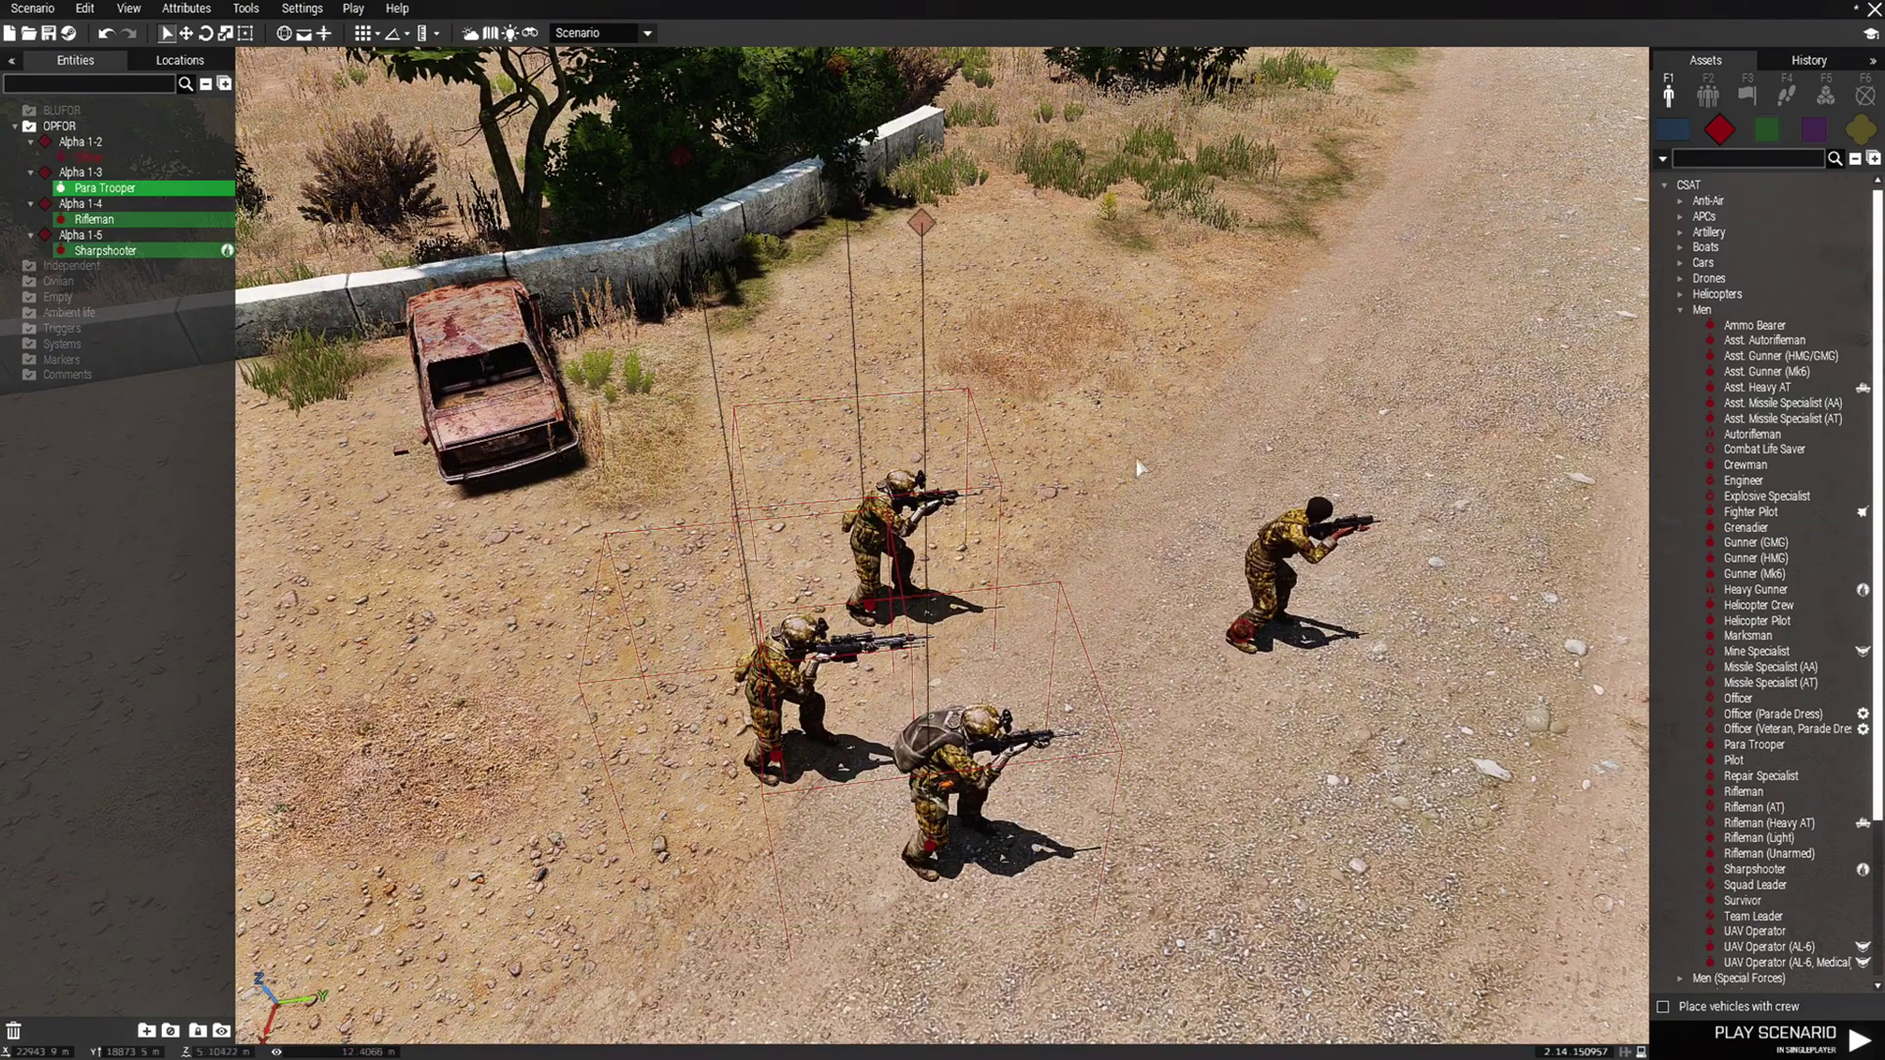
pyautogui.scroll(2, 775, 754)
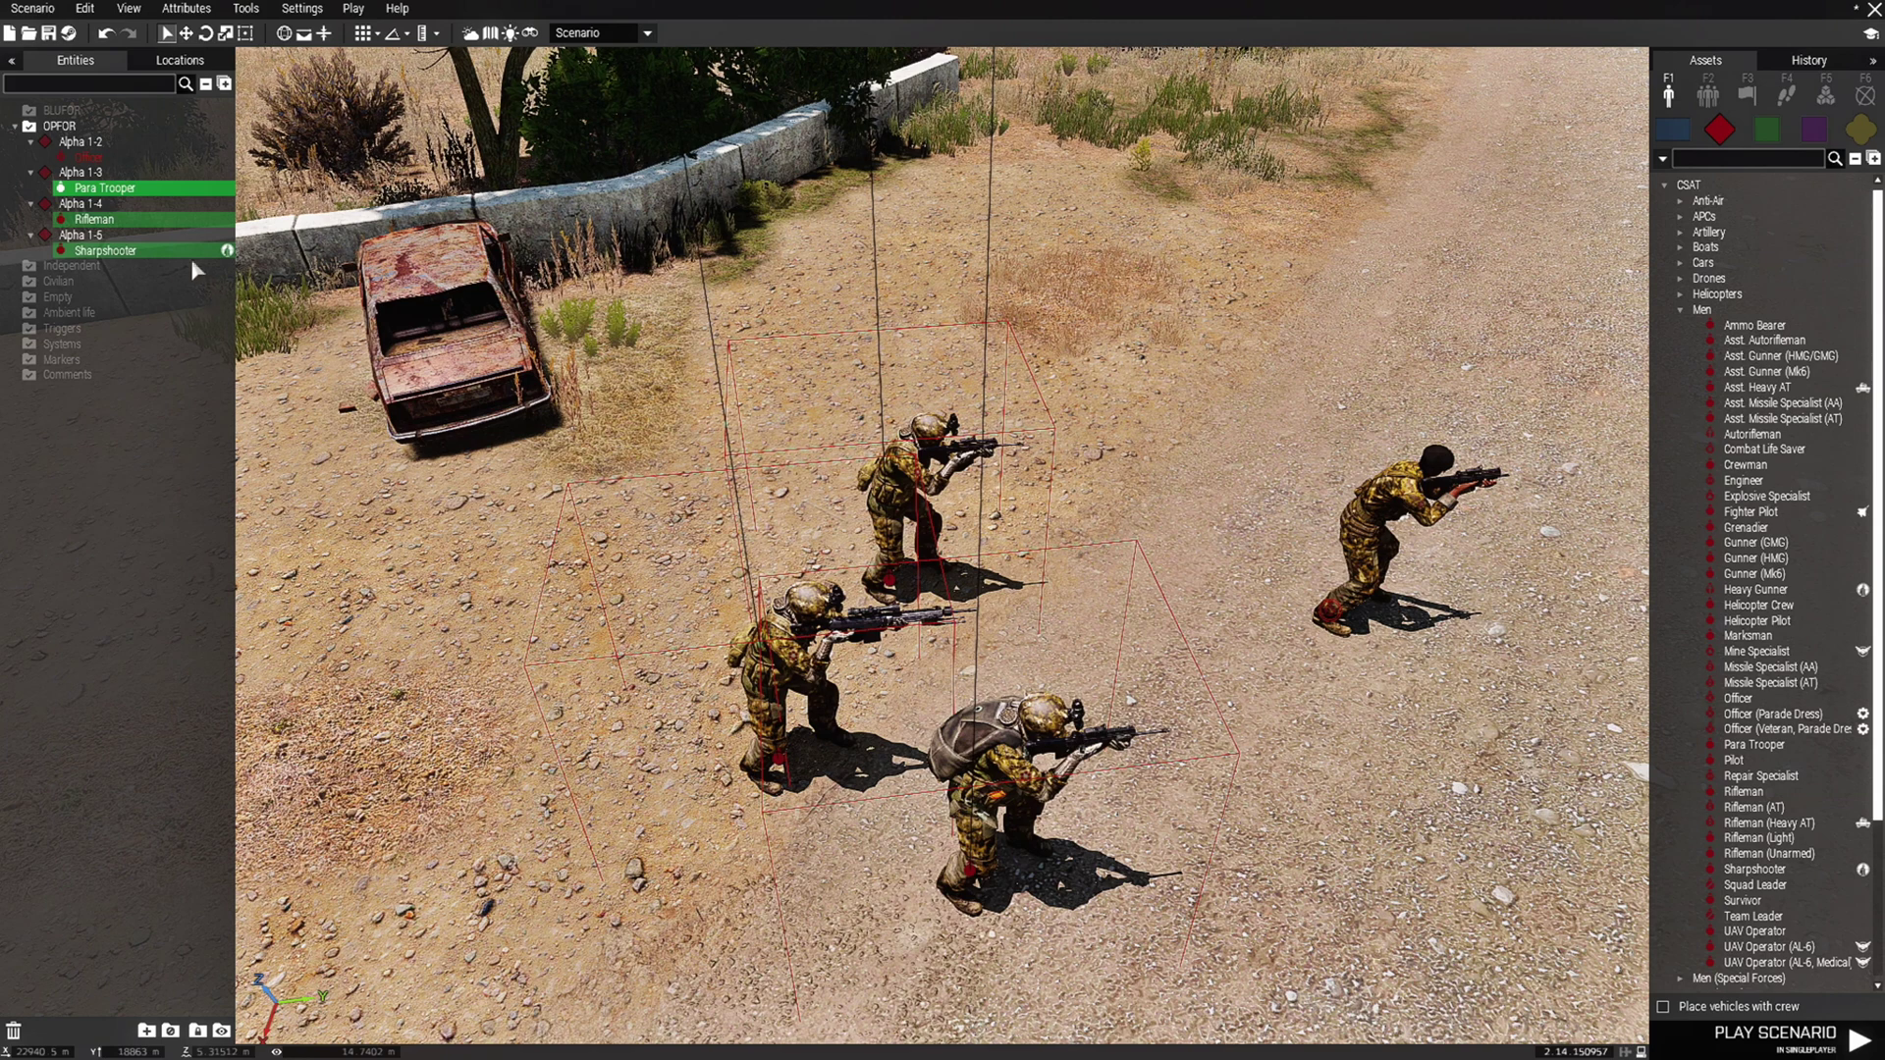
pyautogui.rightClick(977, 871)
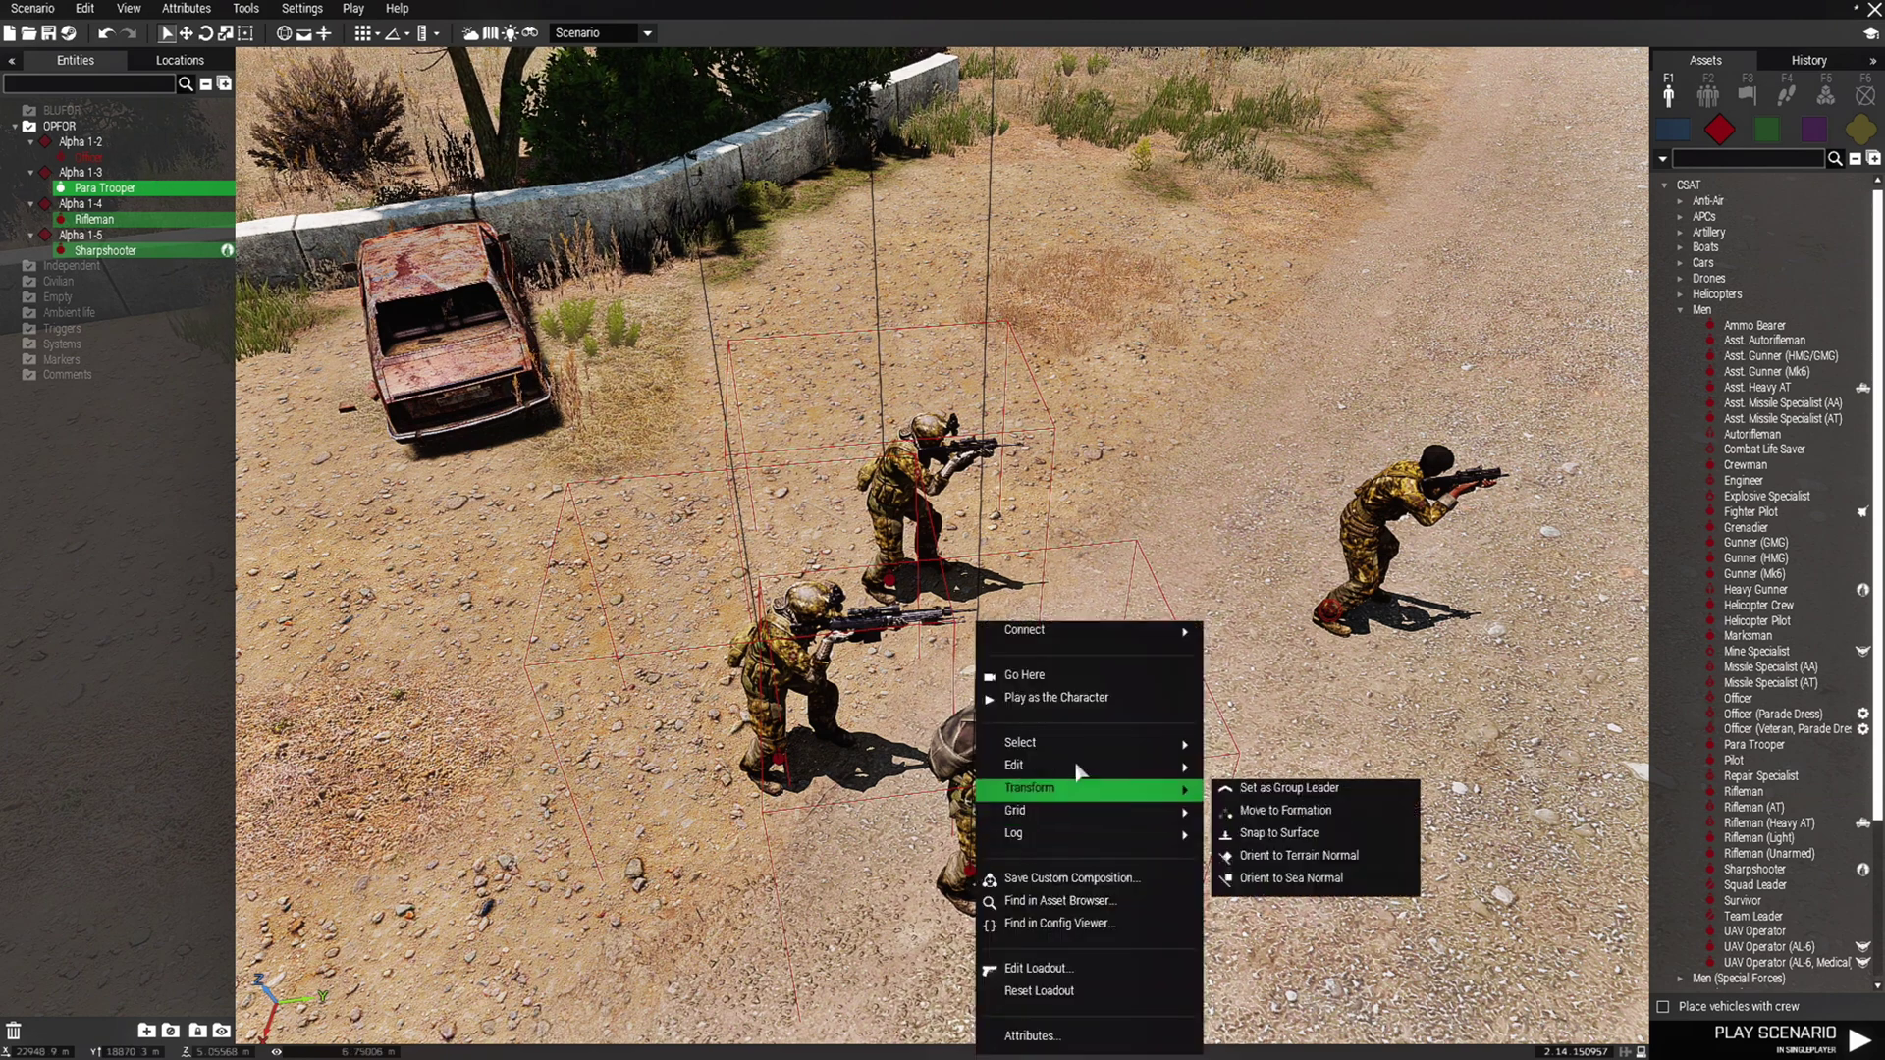
pyautogui.moveTo(1093, 625)
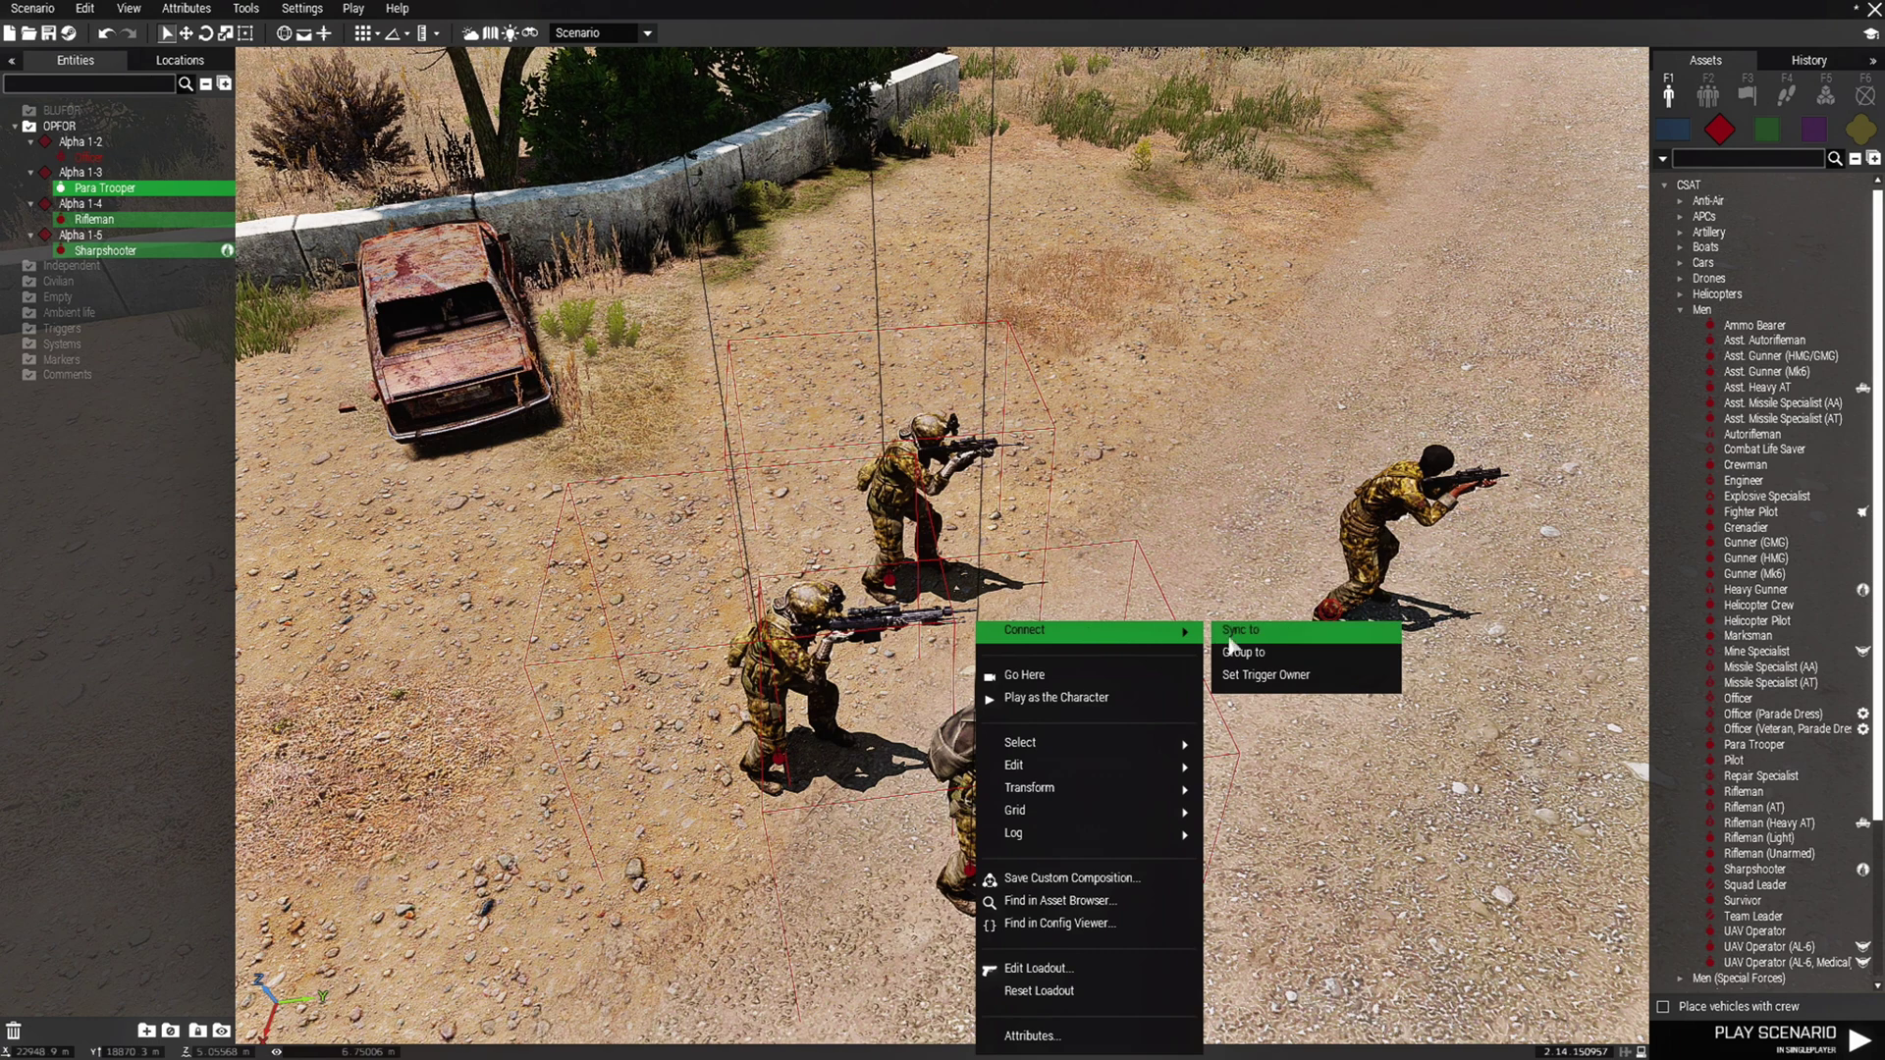
pyautogui.click(1302, 674)
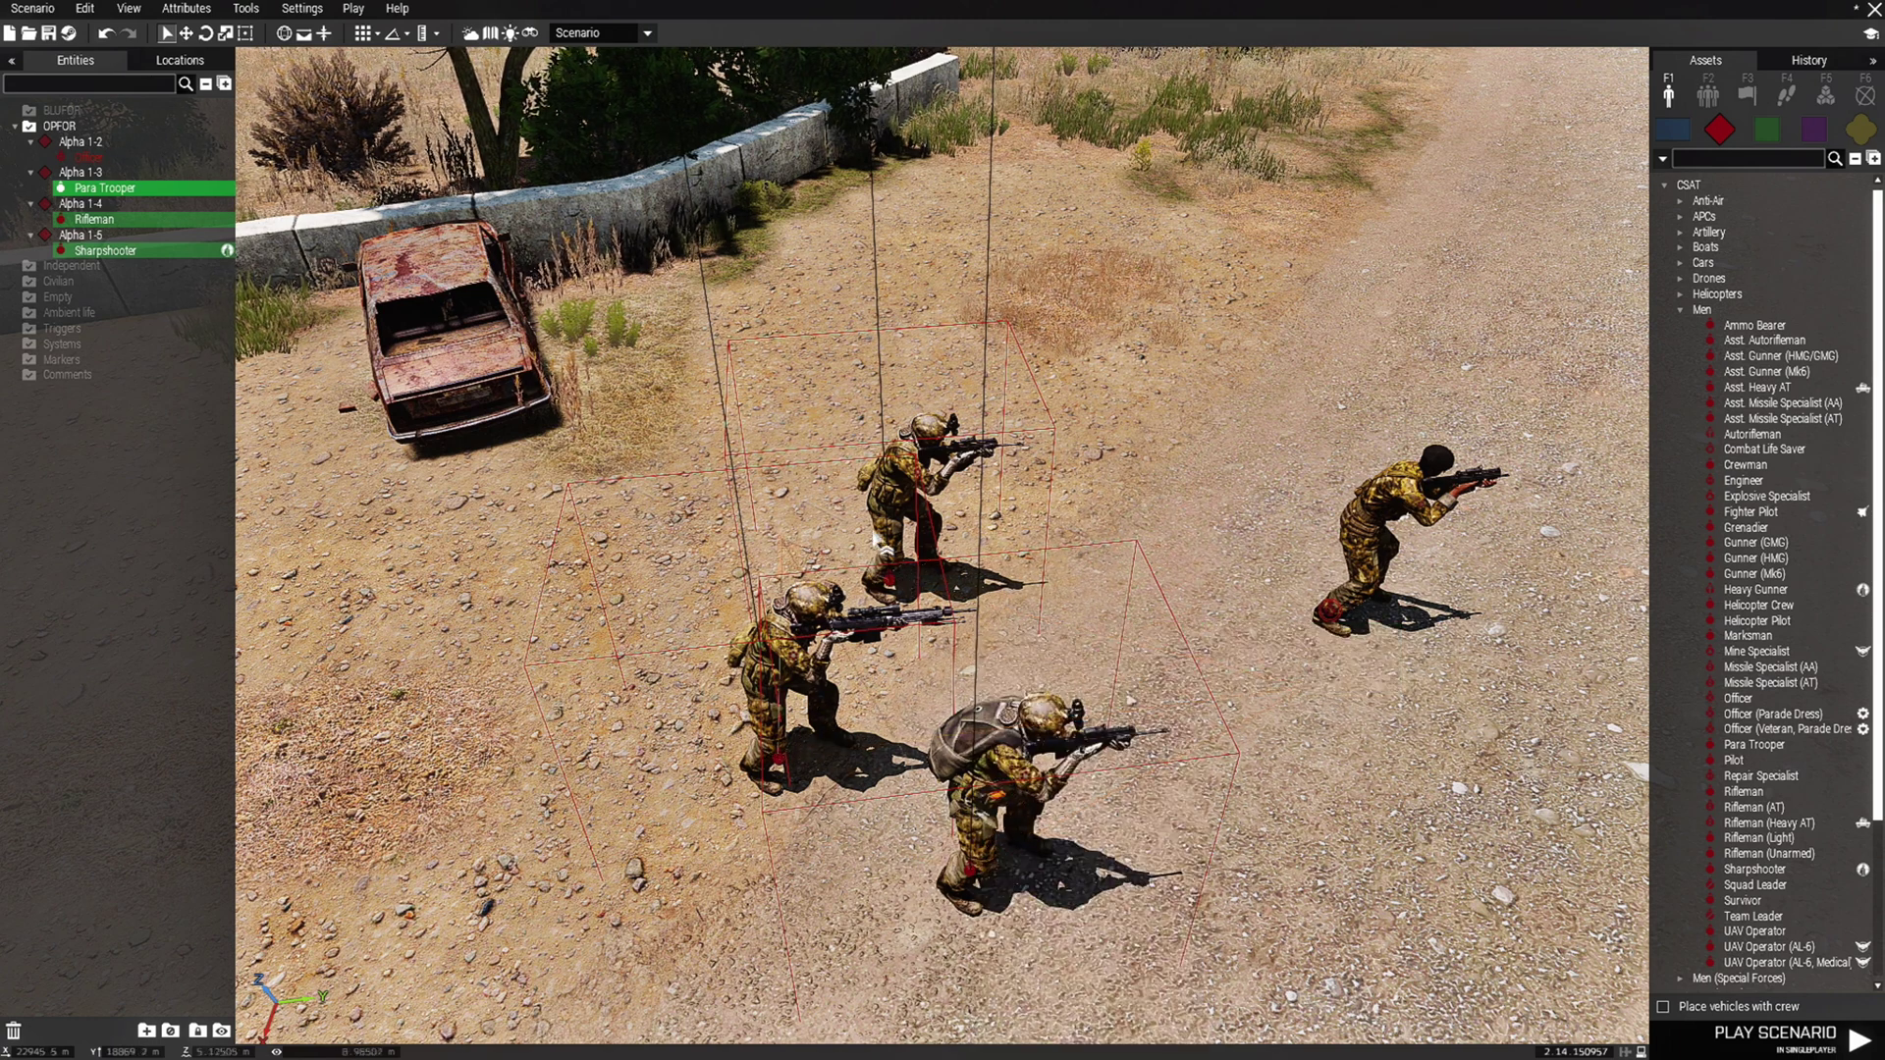
pyautogui.click(1344, 623)
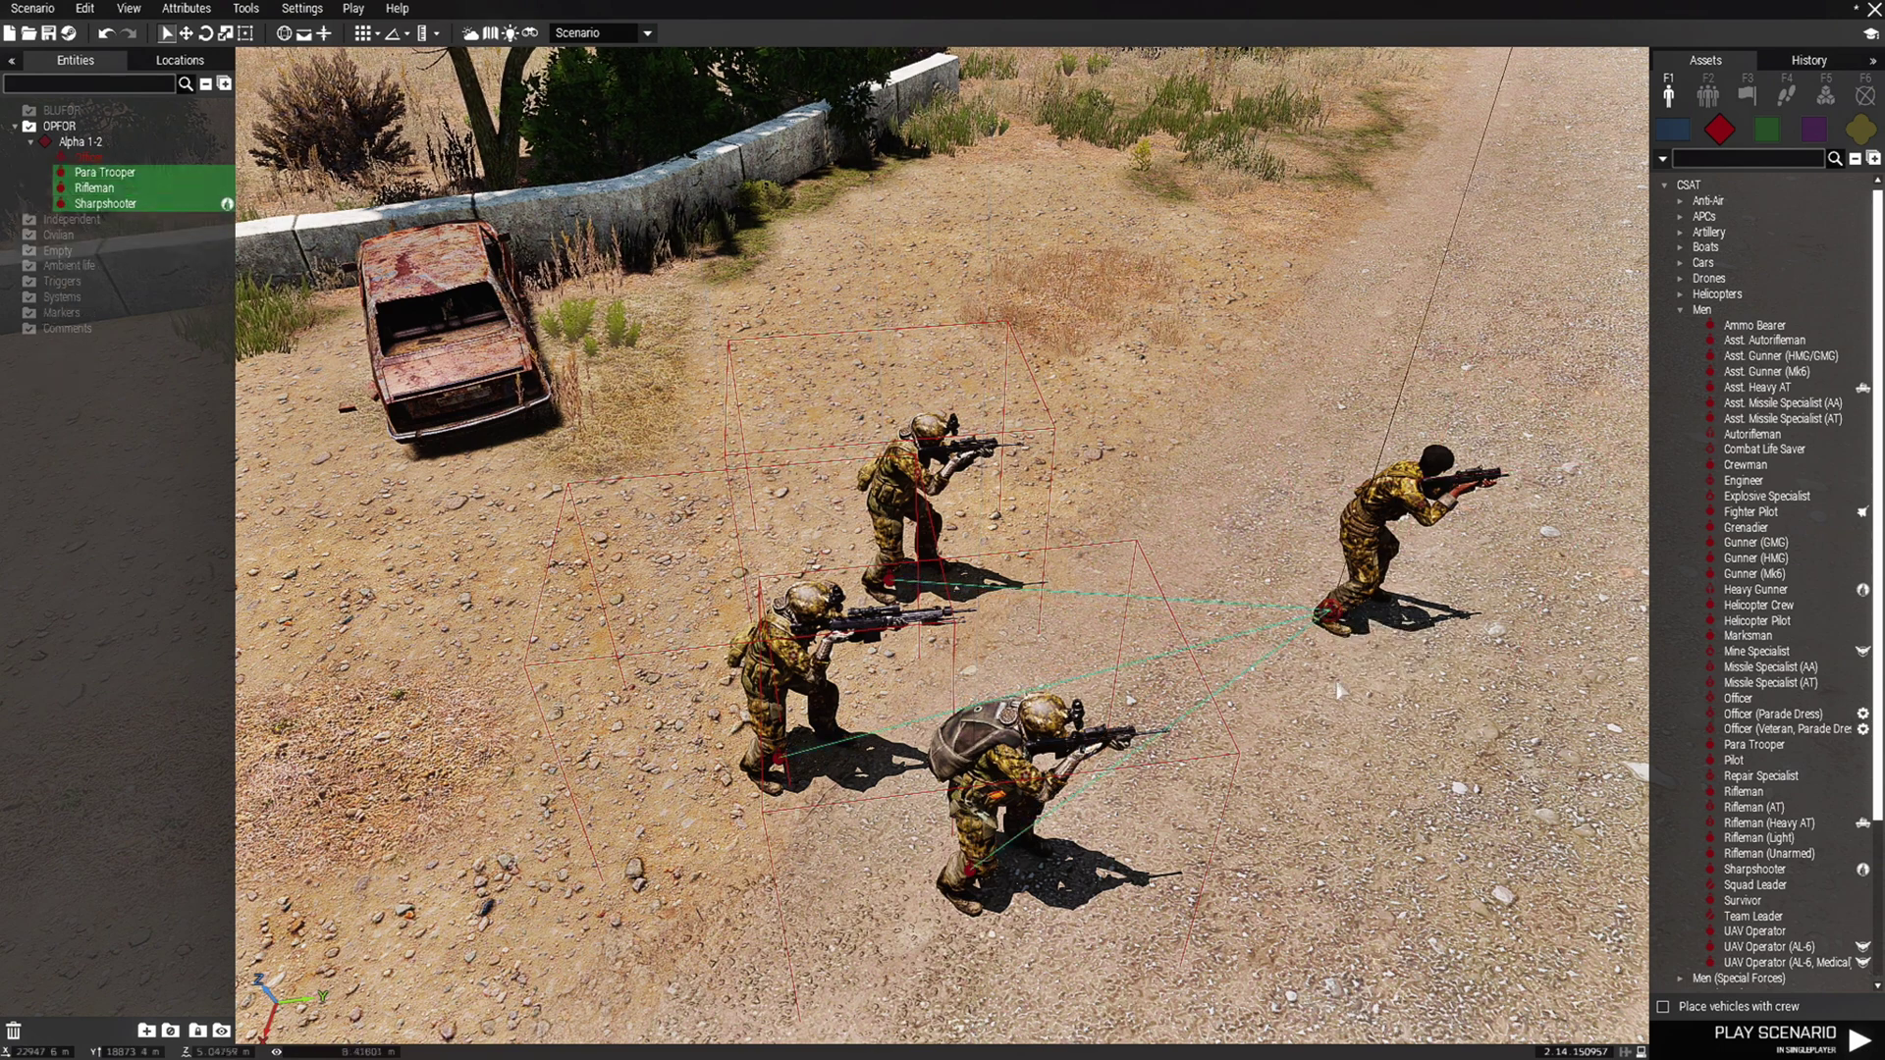
pyautogui.scroll(4, 1375, 589)
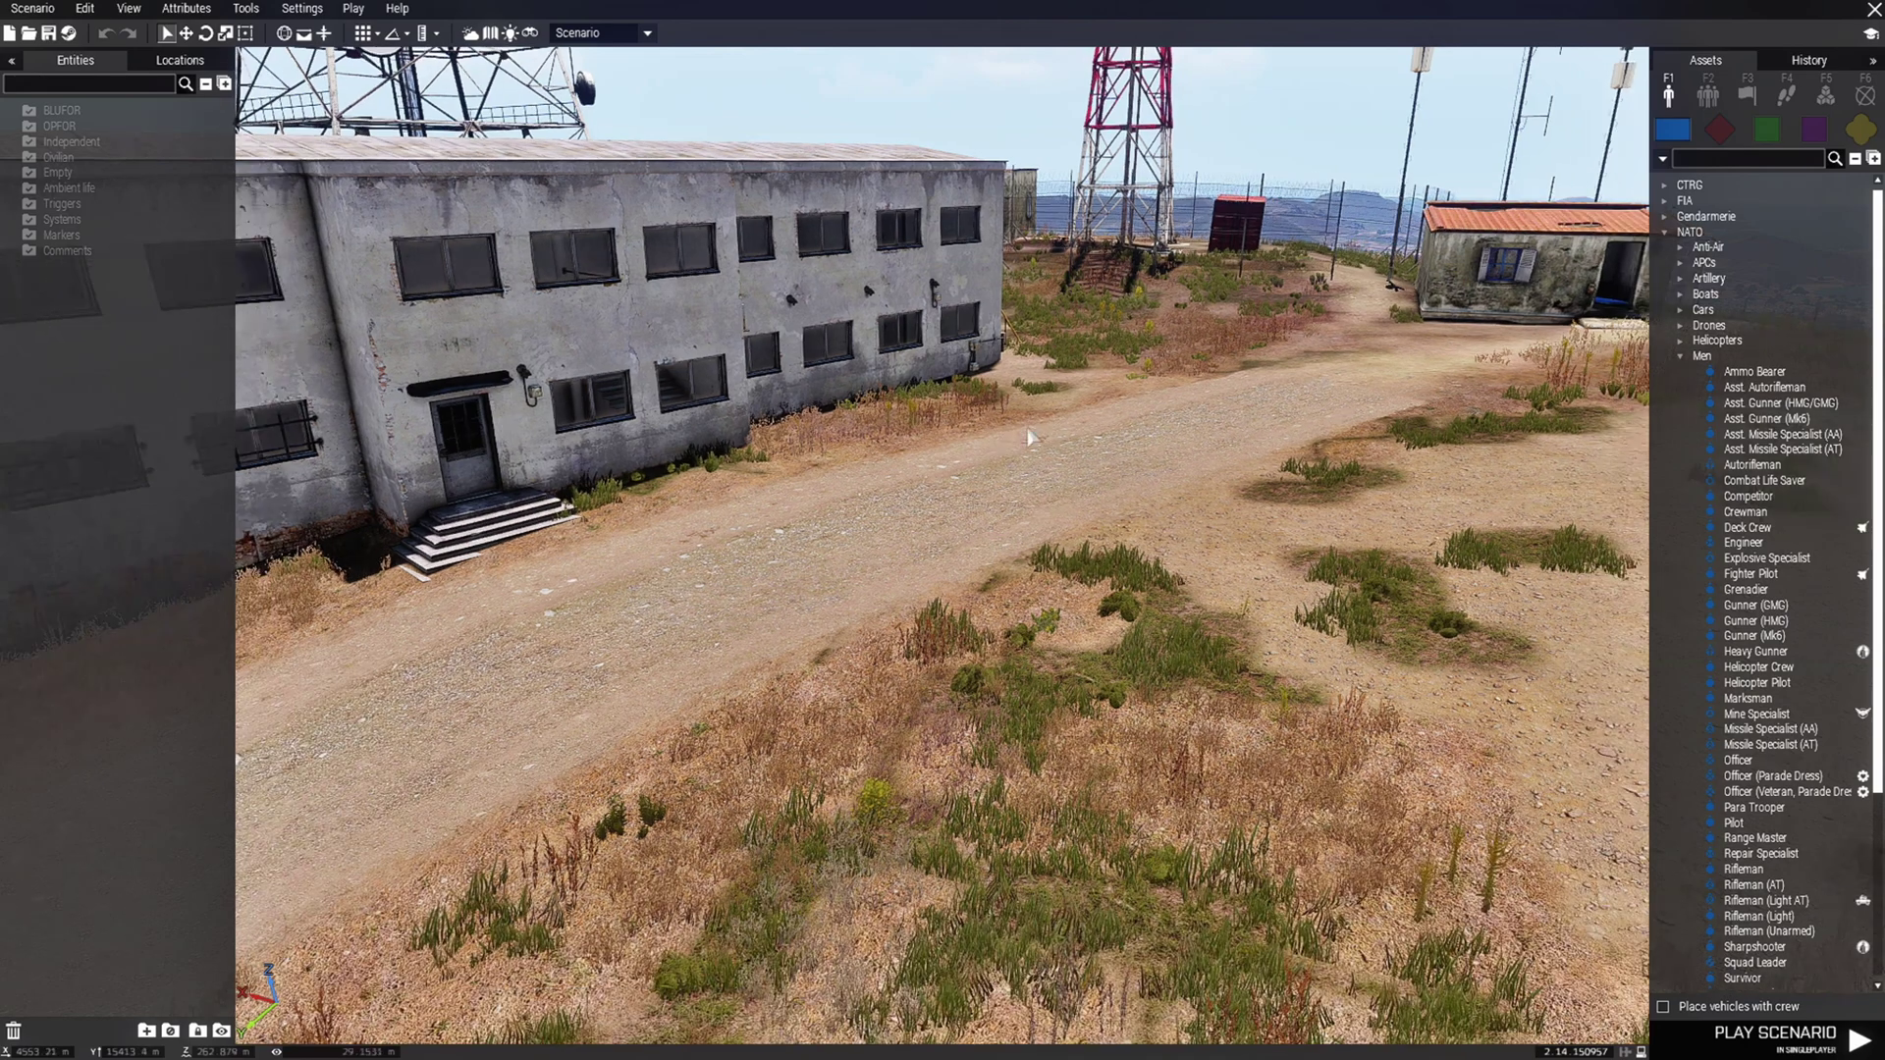
# Place a basic Trigger on the dirt road in front of the two-storey building
pyautogui.click(1747, 96)
pyautogui.click(1716, 188)
pyautogui.press('w')
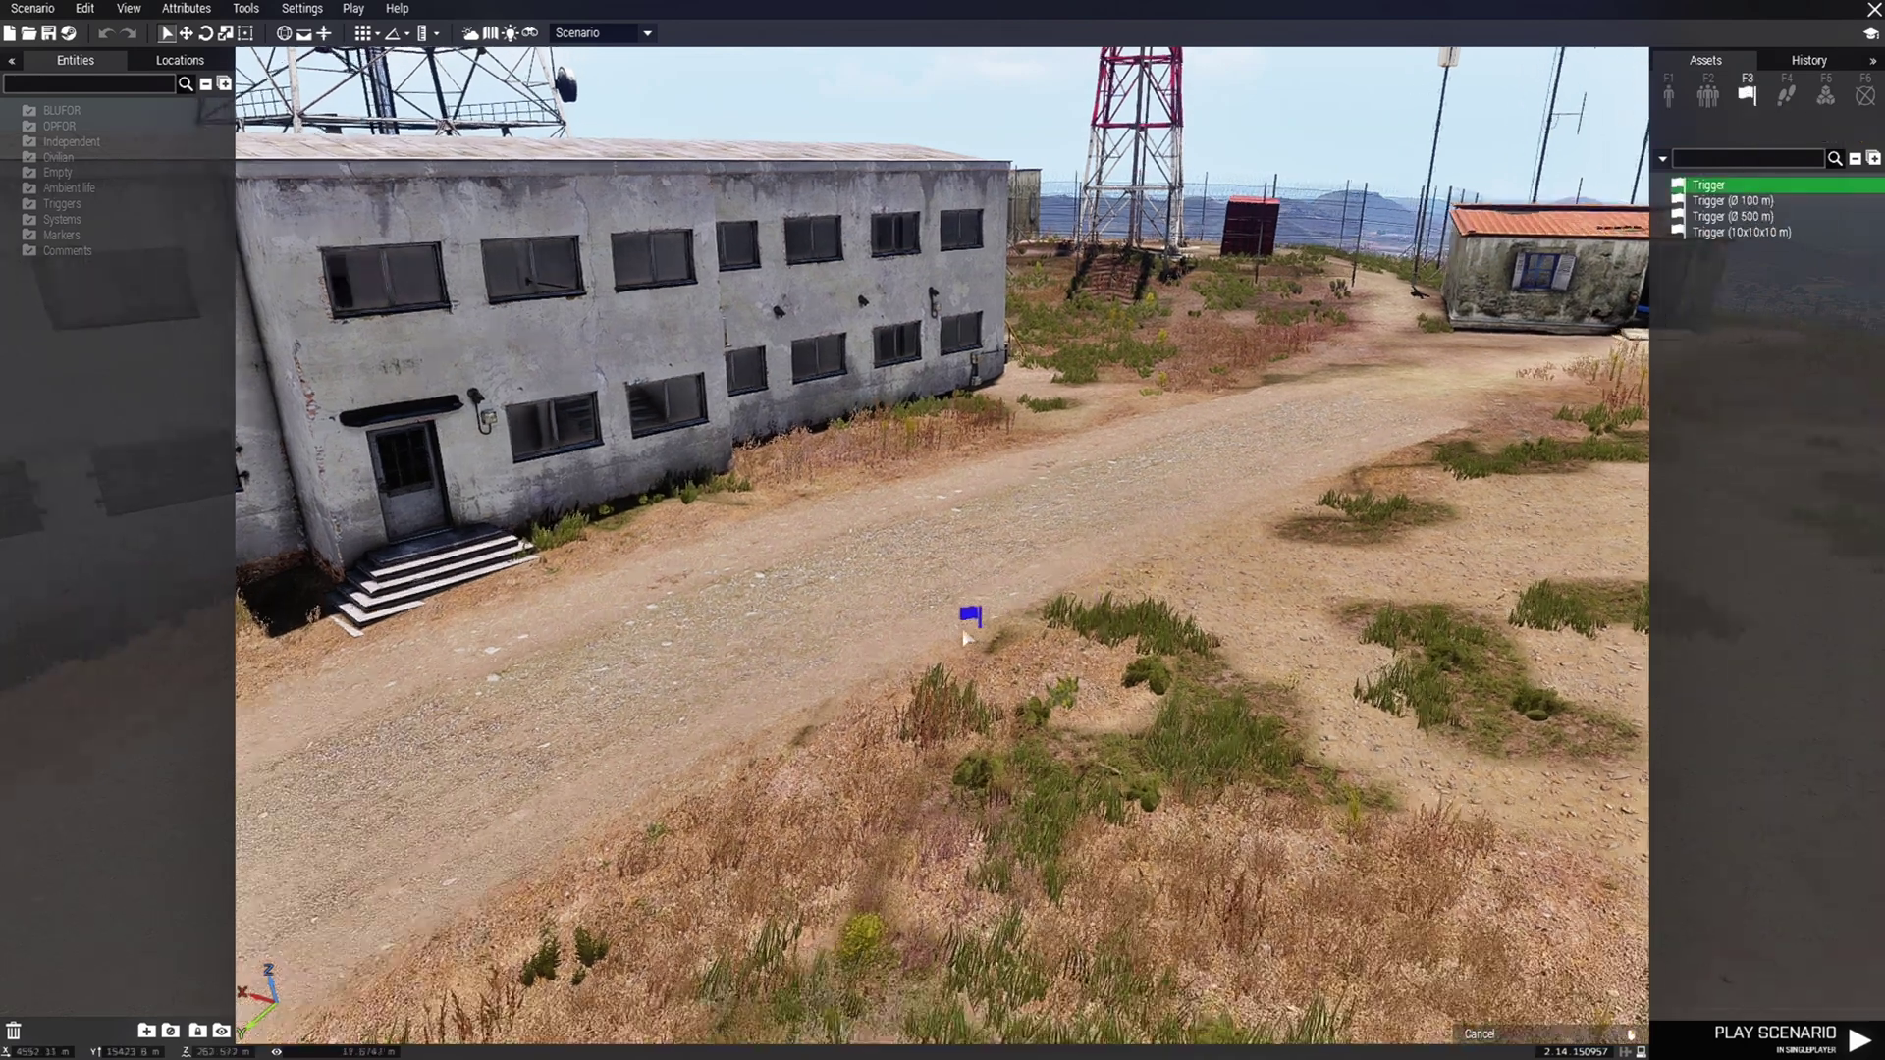
pyautogui.click(899, 784)
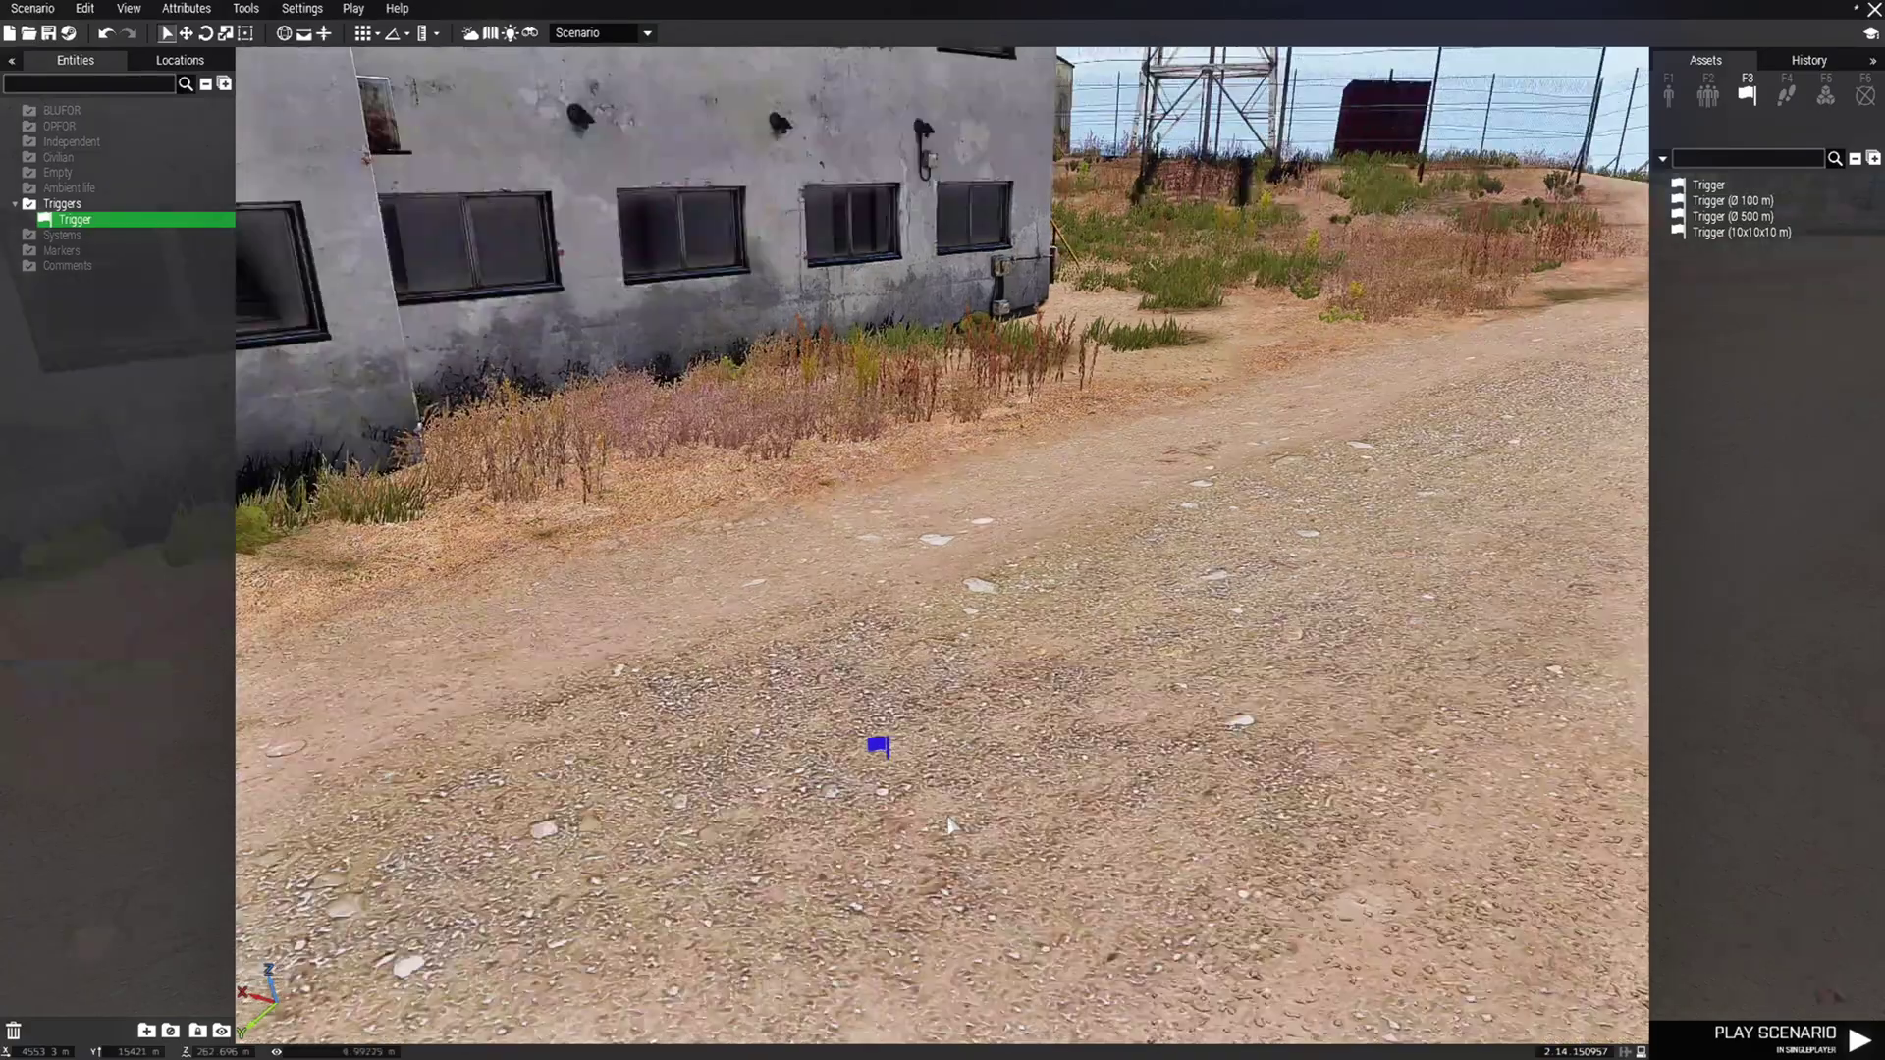
# Set the trigger's size attributes to A 5, B 5 and C 10 and apply them
pyautogui.doubleClick(876, 751)
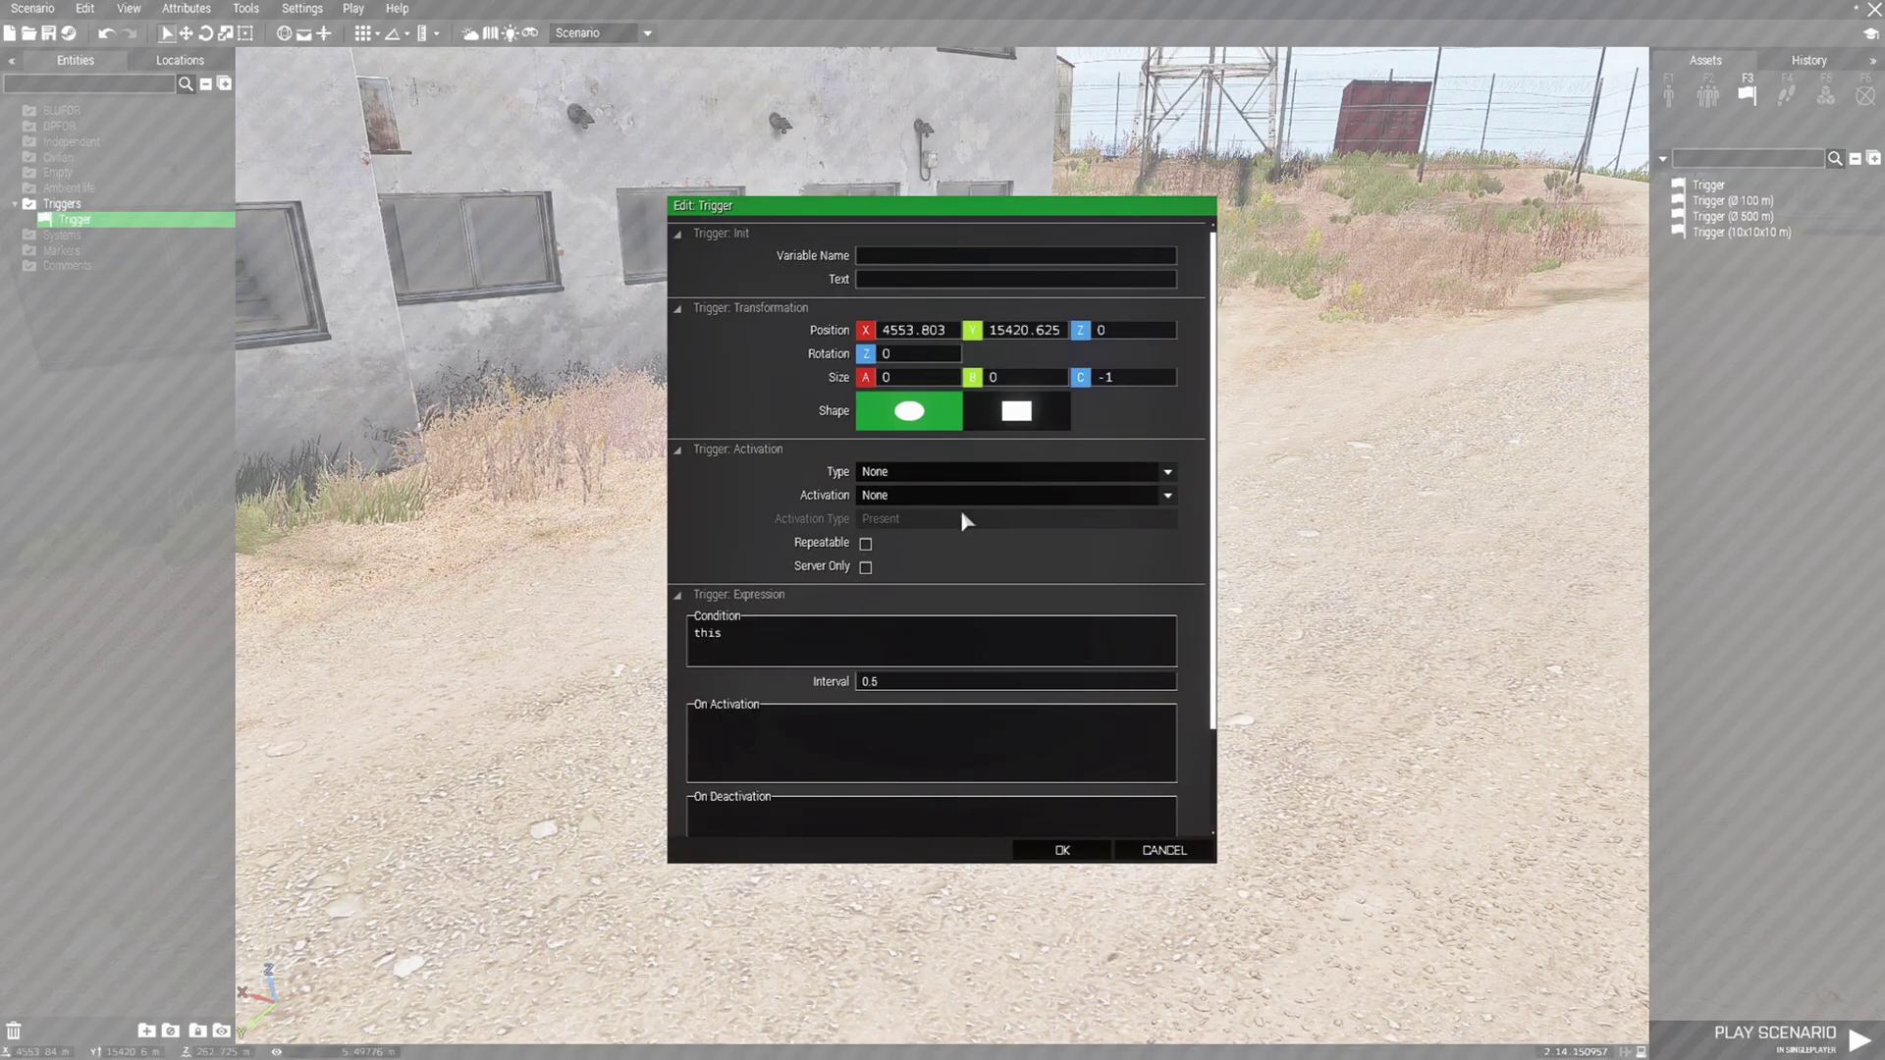
pyautogui.click(888, 377)
pyautogui.write('5')
pyautogui.click(1013, 379)
pyautogui.write('5')
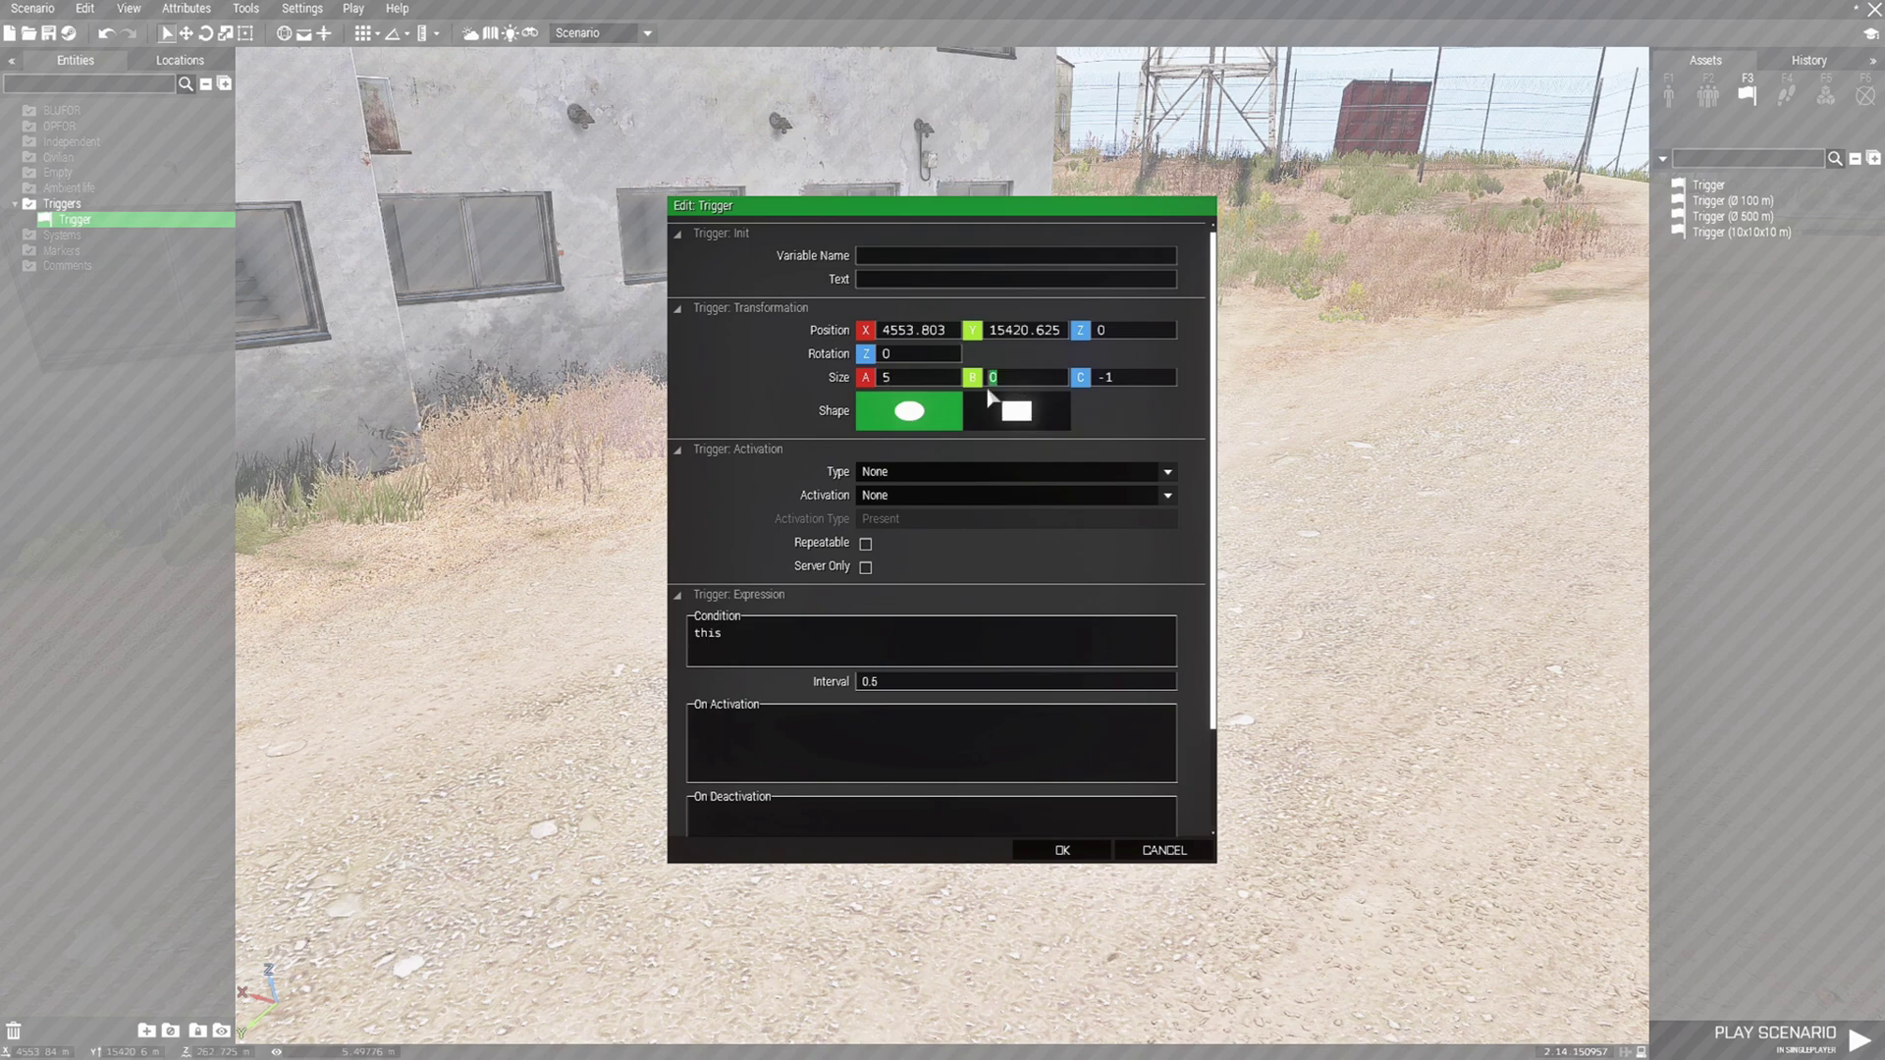
pyautogui.write('10')
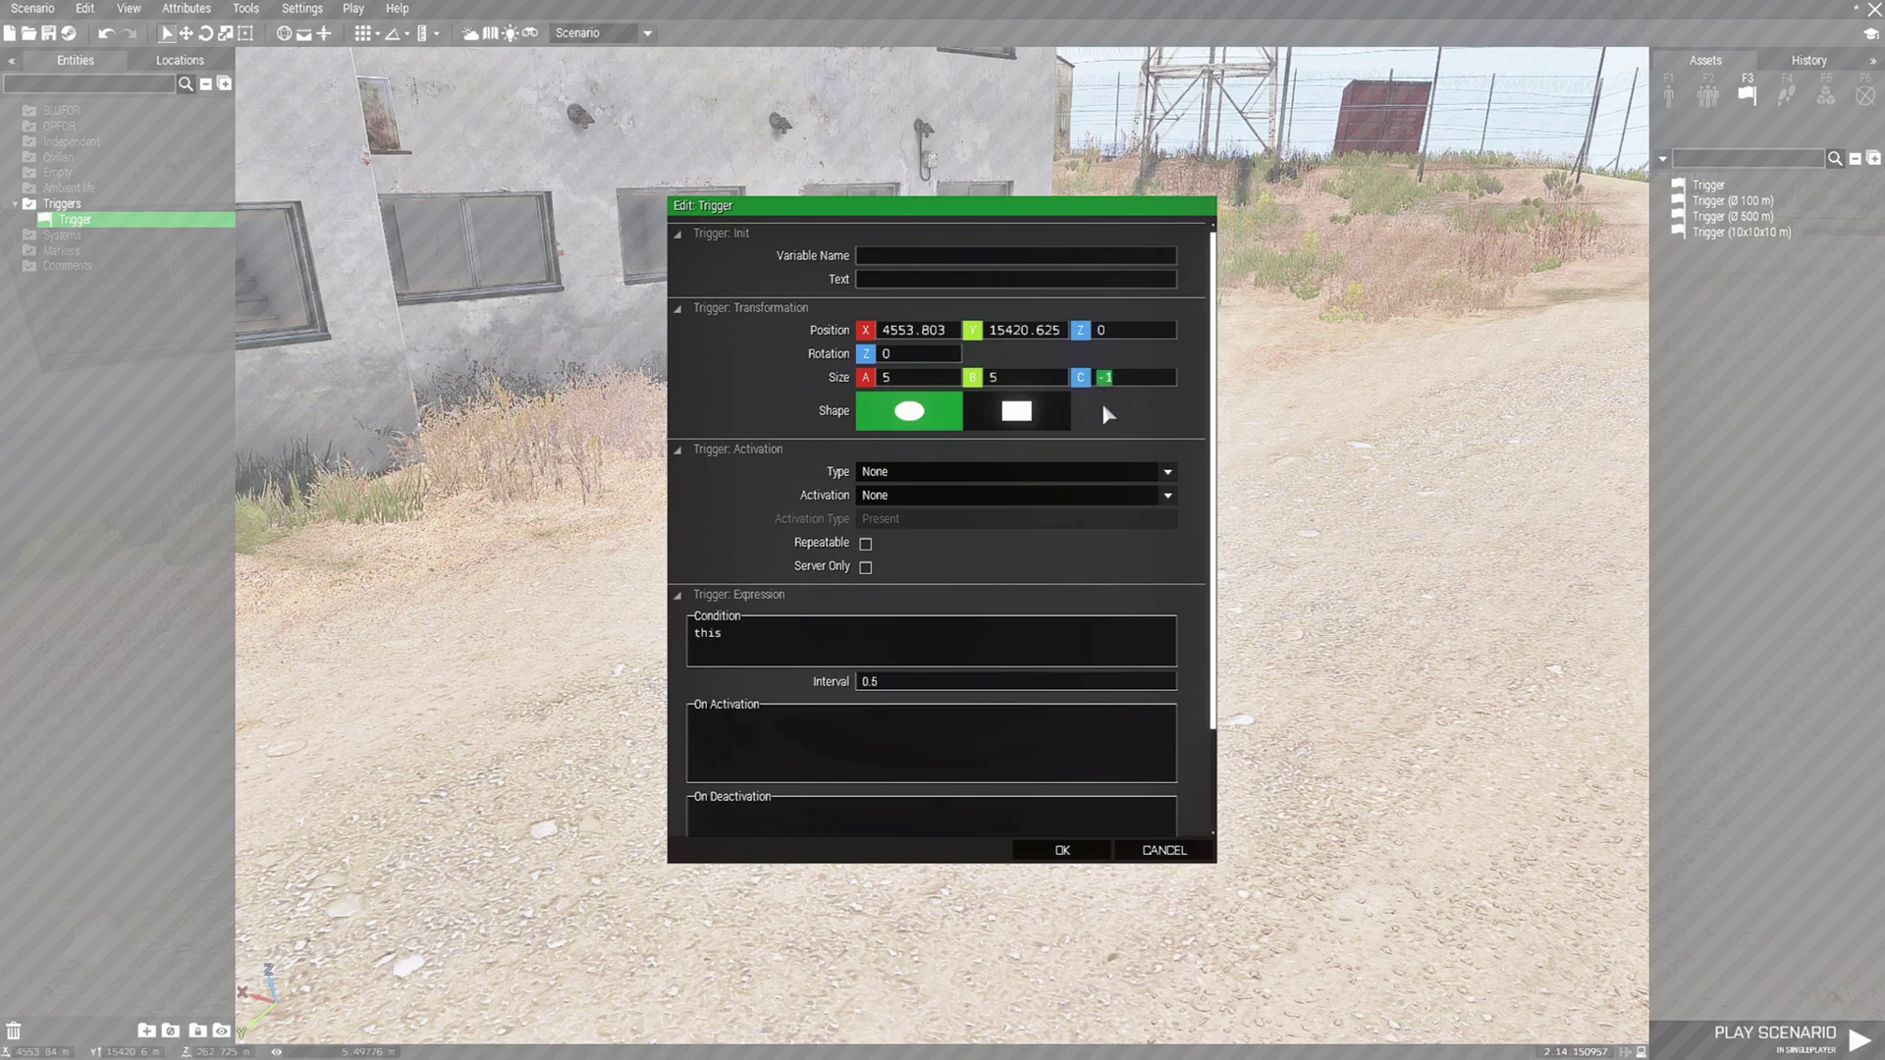
pyautogui.click(1057, 858)
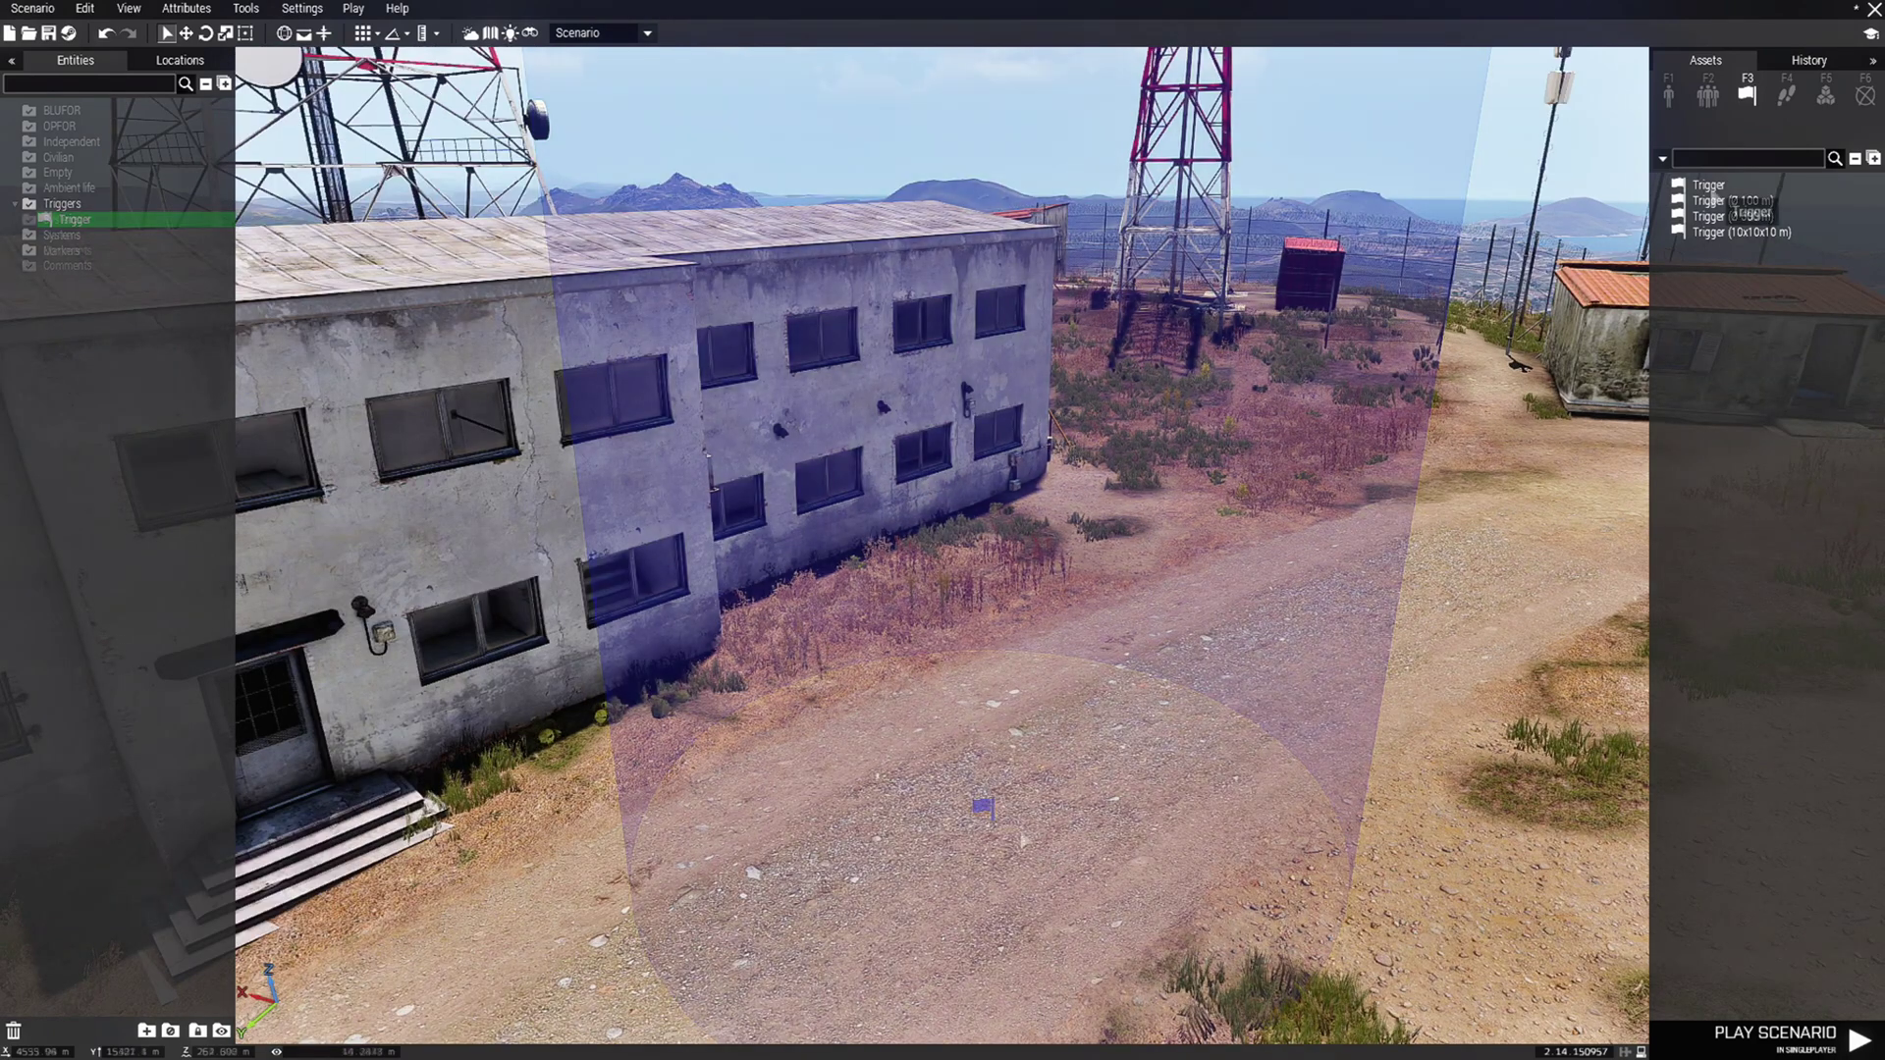
# Place a fresh basic Trigger on the dirt road beside the building, in place of the resized one
pyautogui.click(1708, 185)
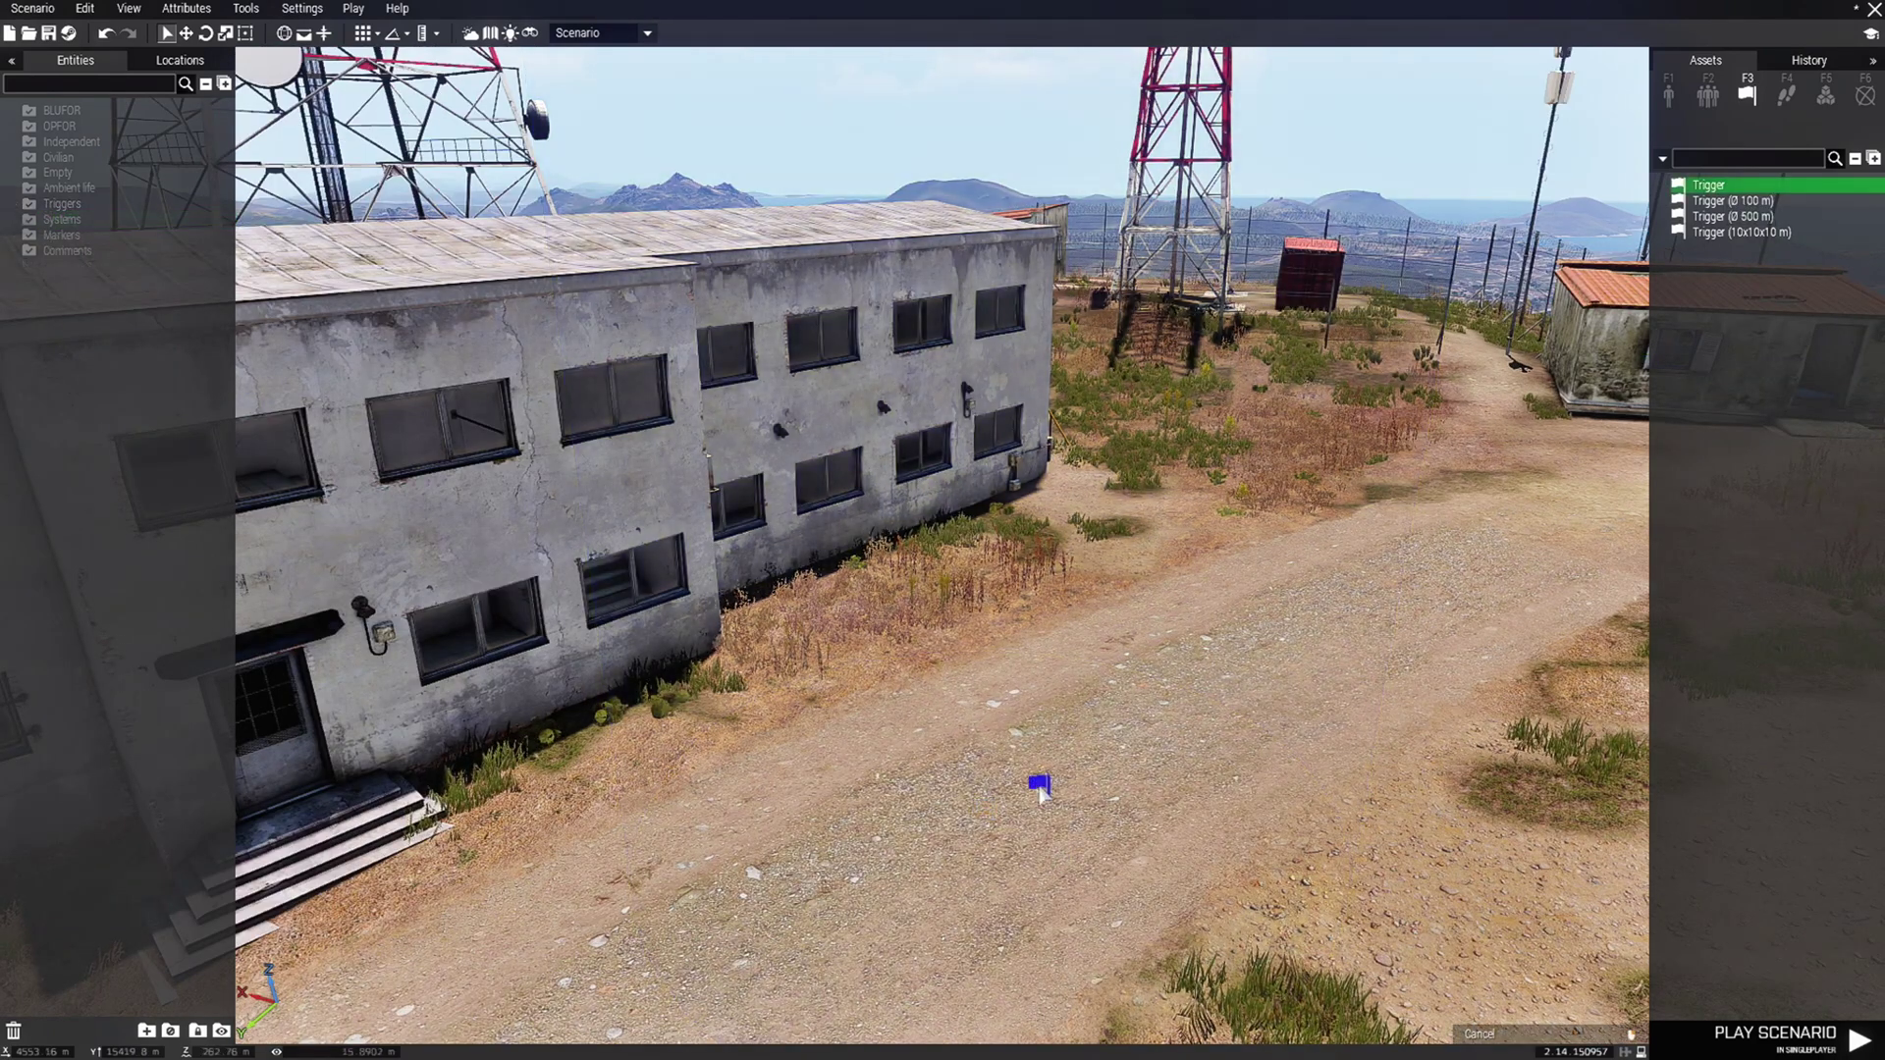
pyautogui.click(1037, 783)
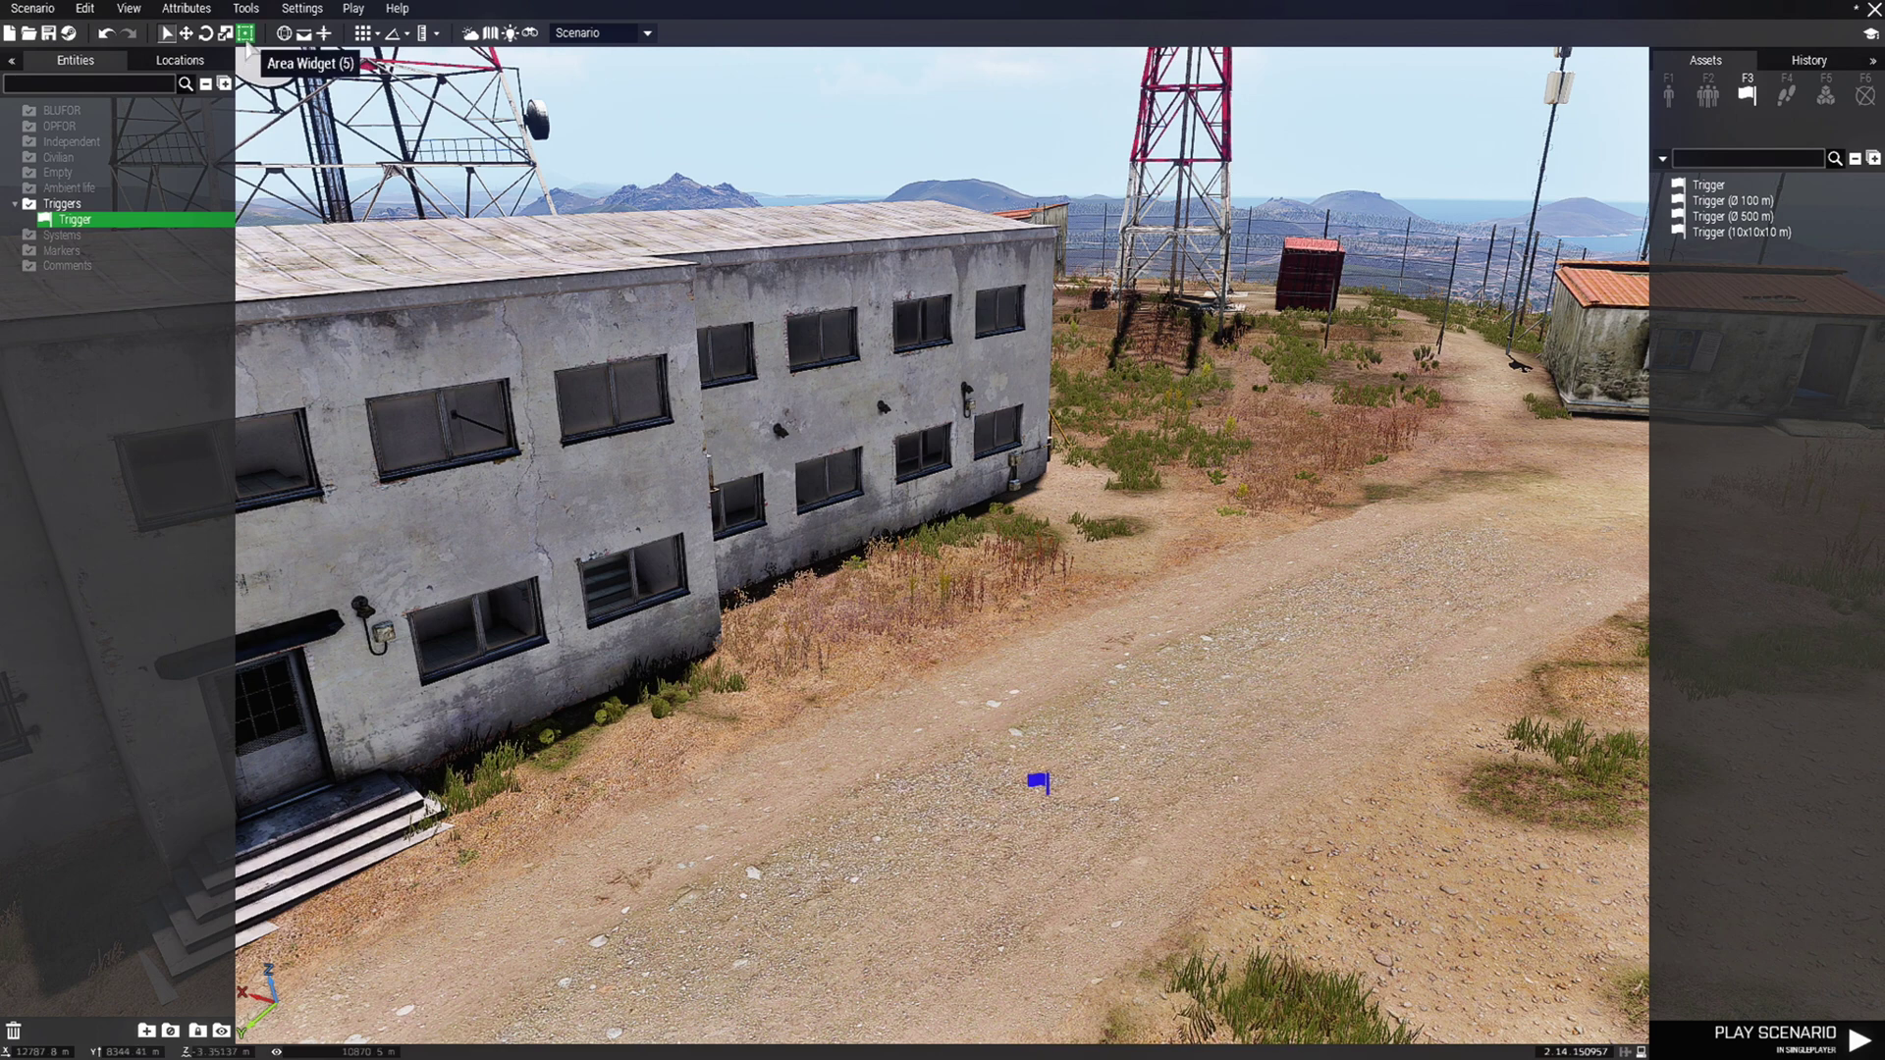
# Step the selected trigger through the translation, rotation and area scaling widgets, ending on the Area Widget
pyautogui.press('2')
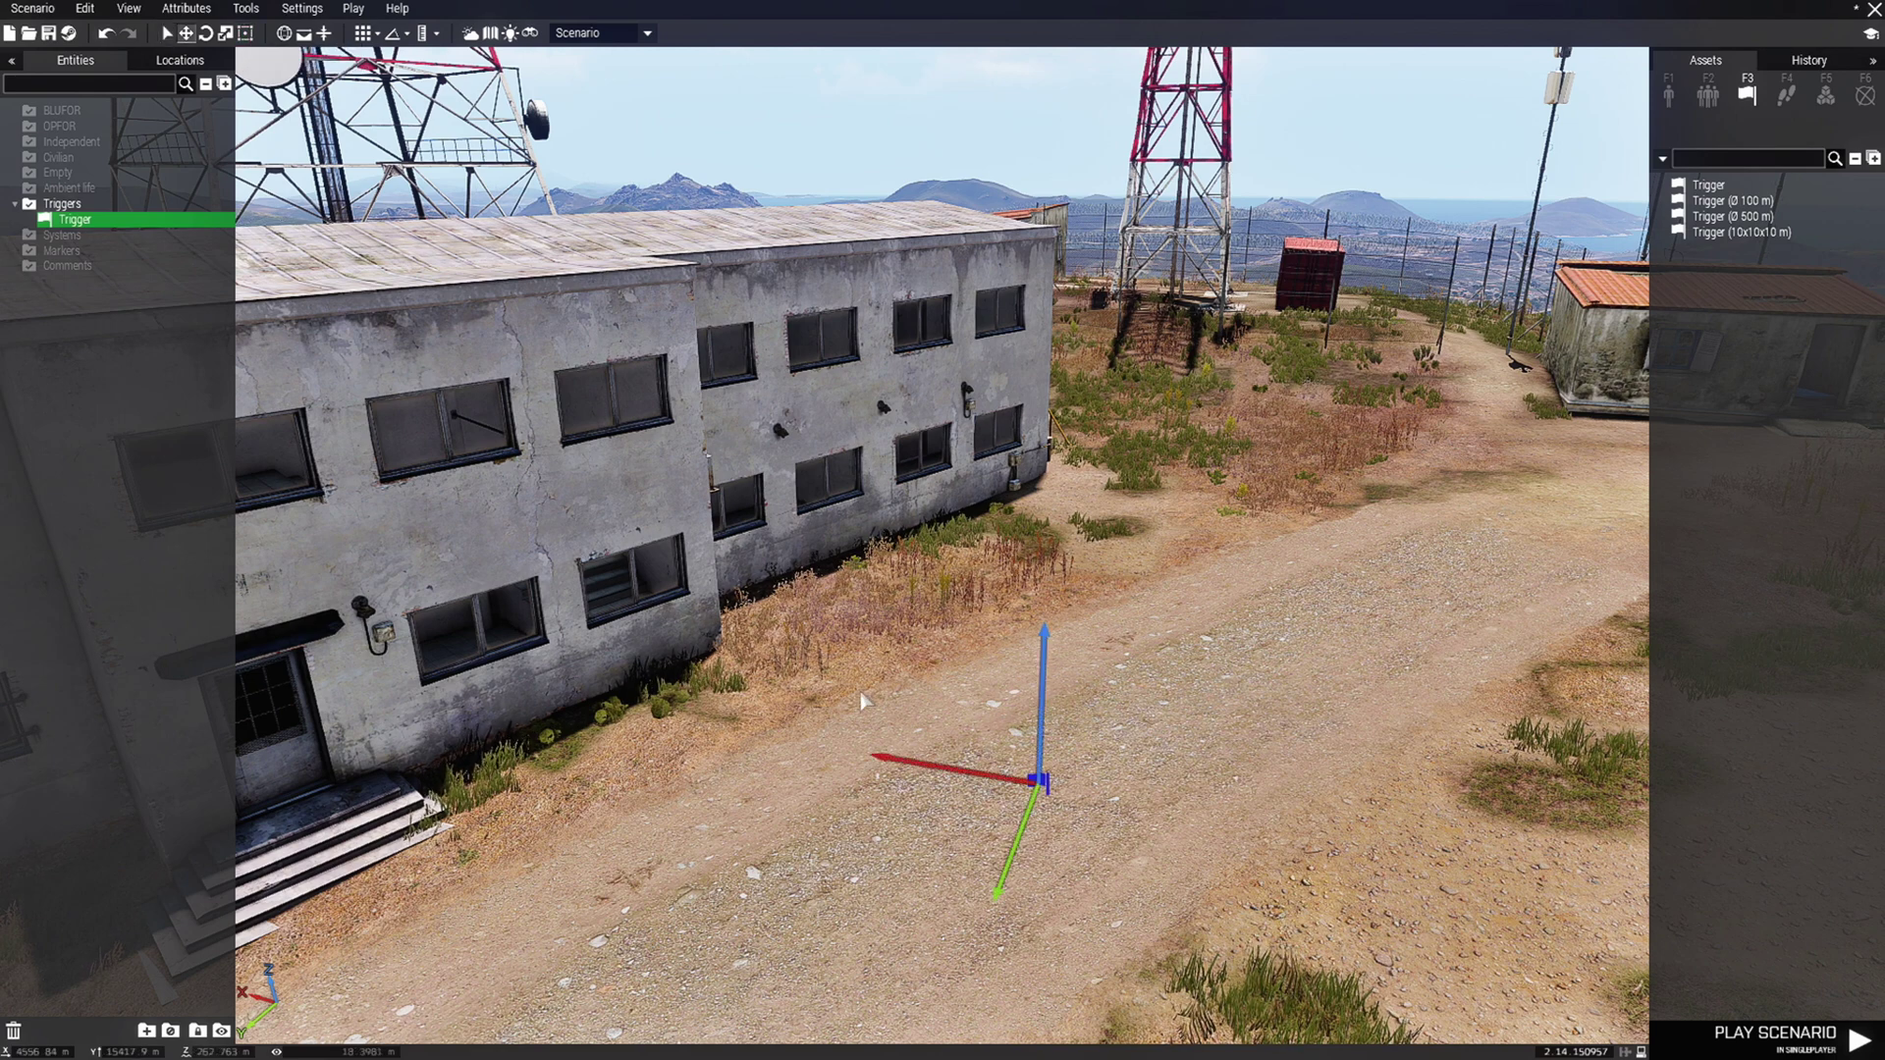
pyautogui.click(207, 33)
pyautogui.click(225, 33)
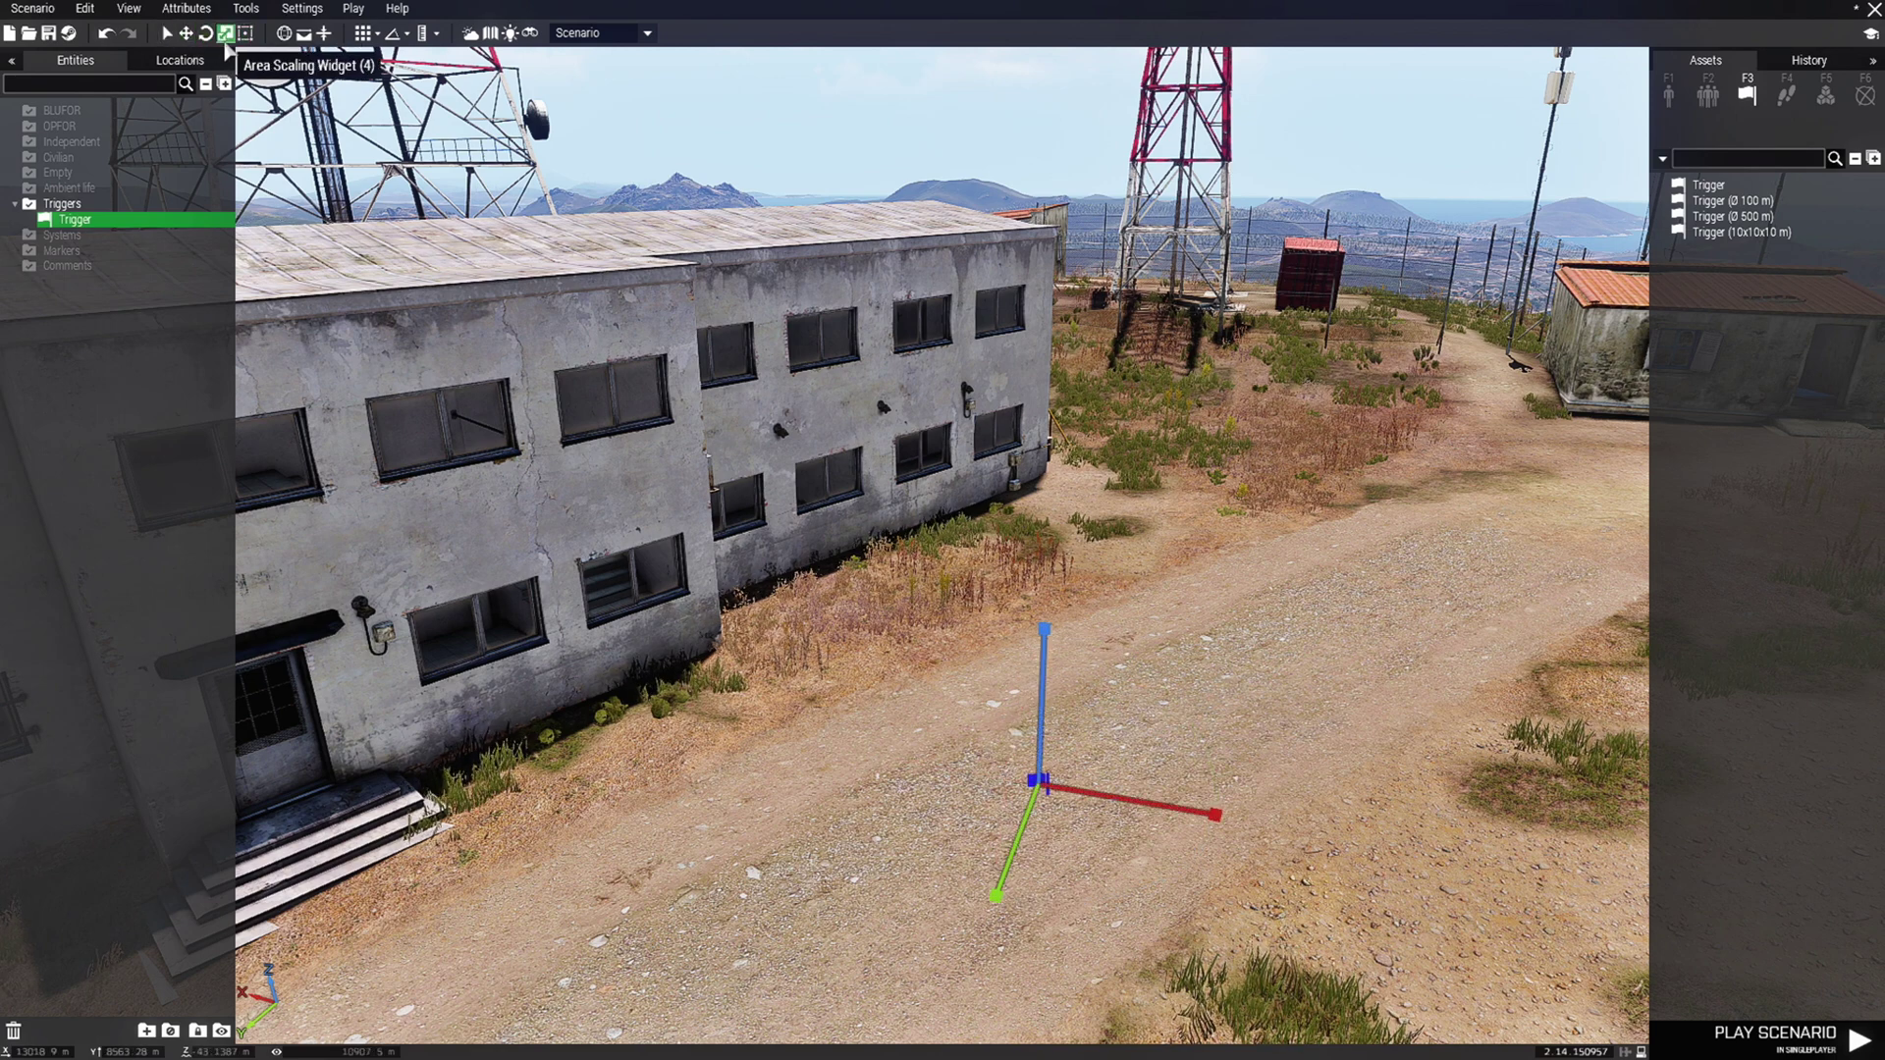
pyautogui.click(245, 34)
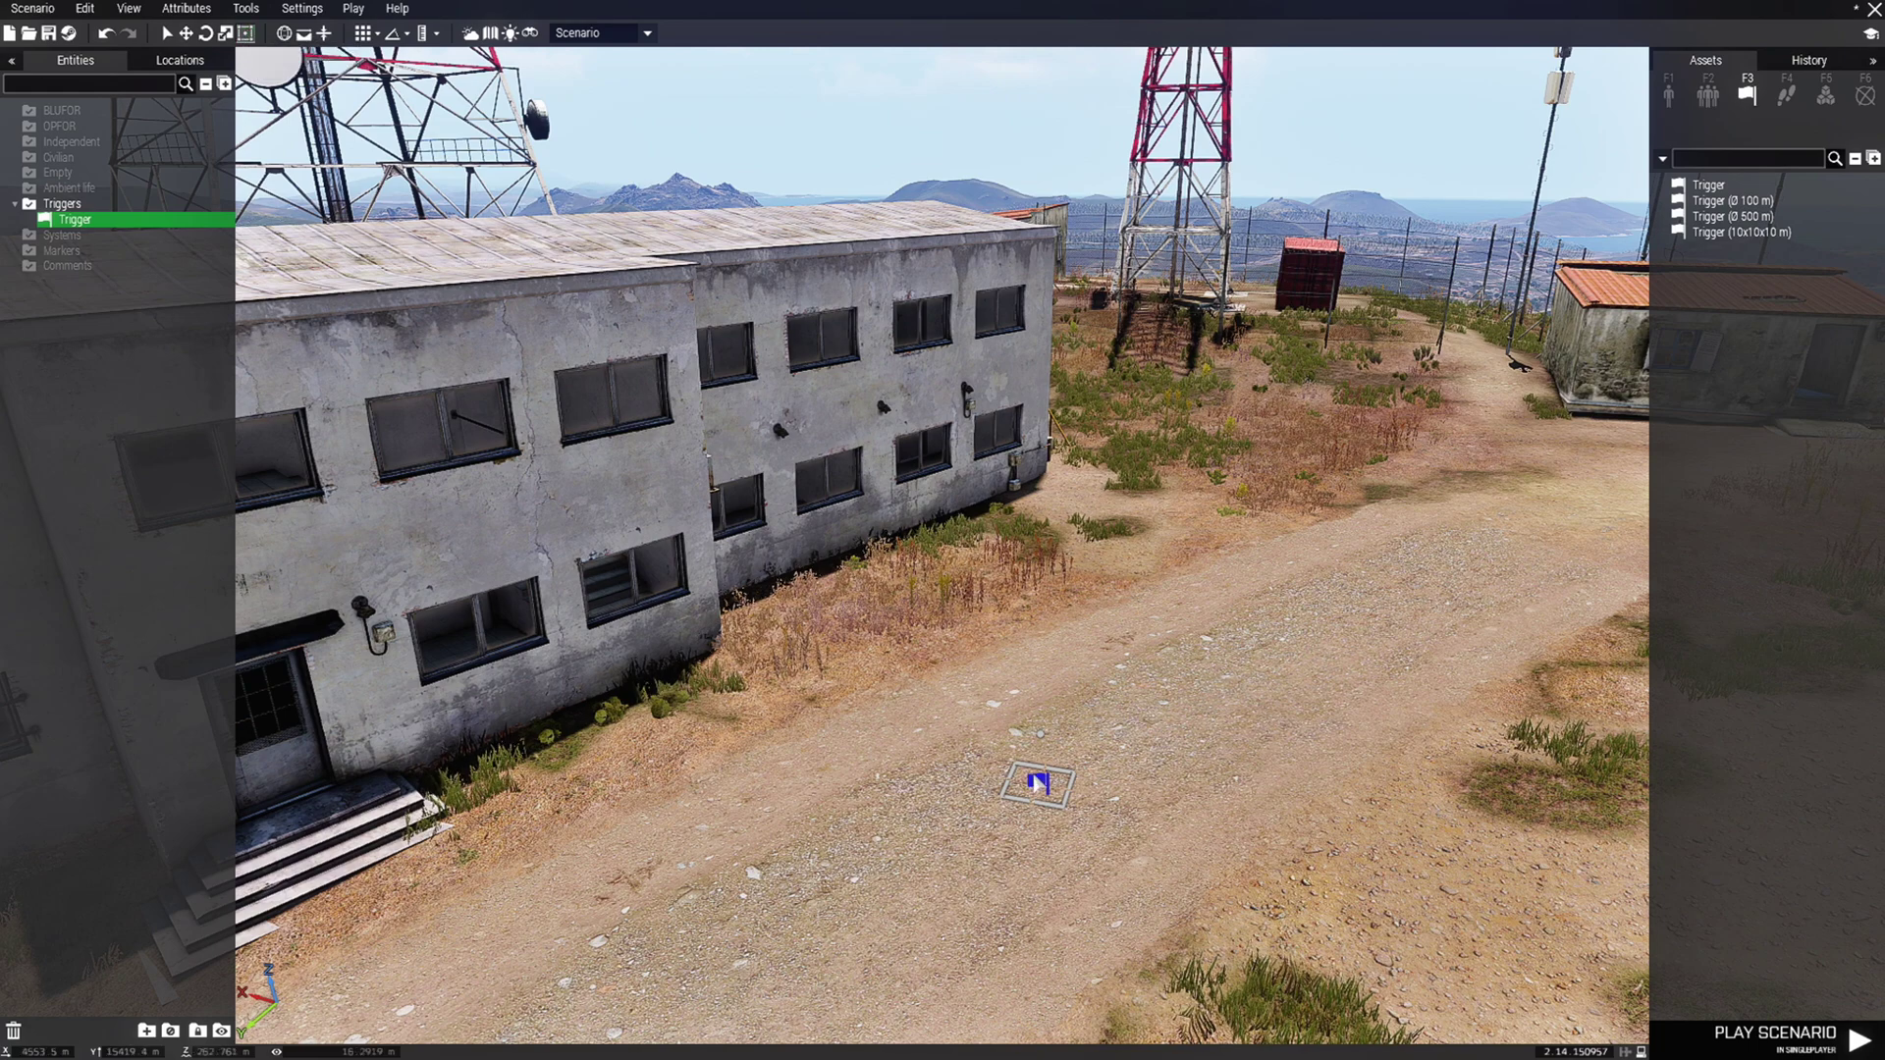
# Enlarge the trigger's area with the Area Widget to about A 2.1 and B 1.9, and rotate it to about 302 degrees
pyautogui.scroll(2, 1063, 823)
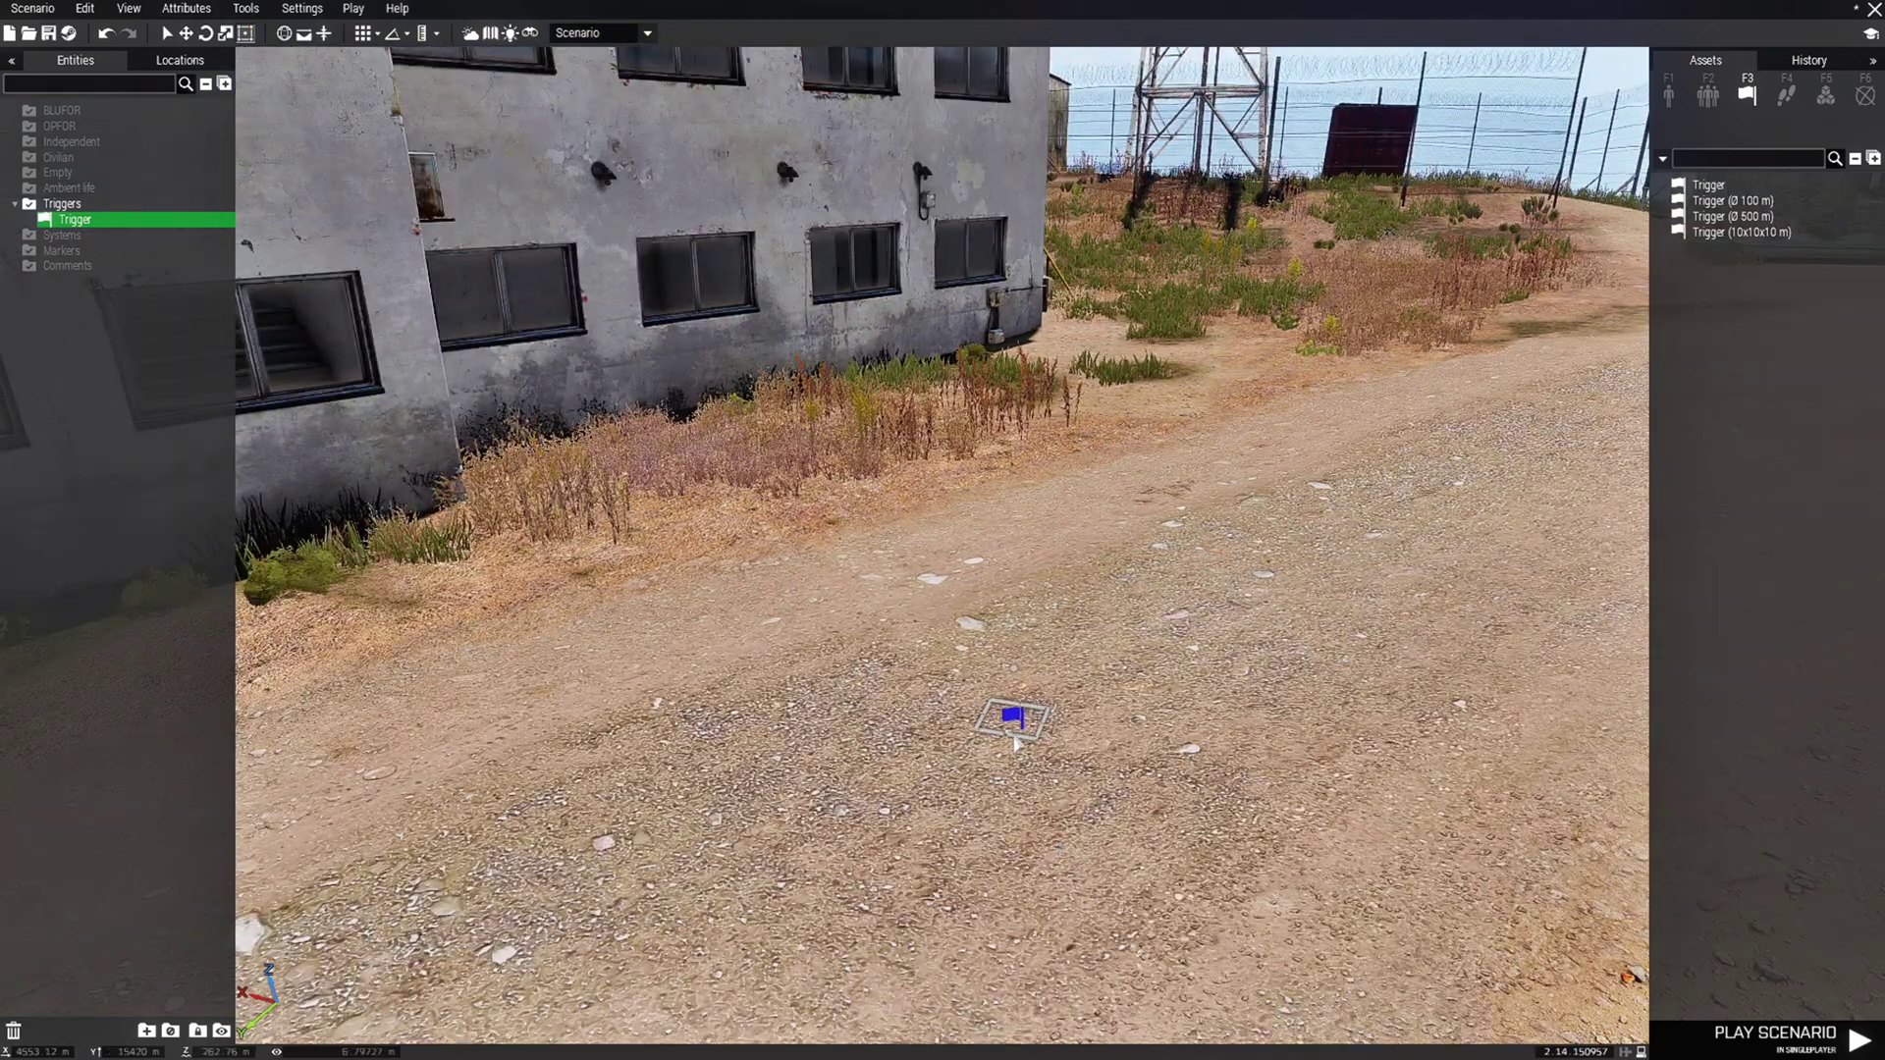
pyautogui.scroll(-3, 1048, 761)
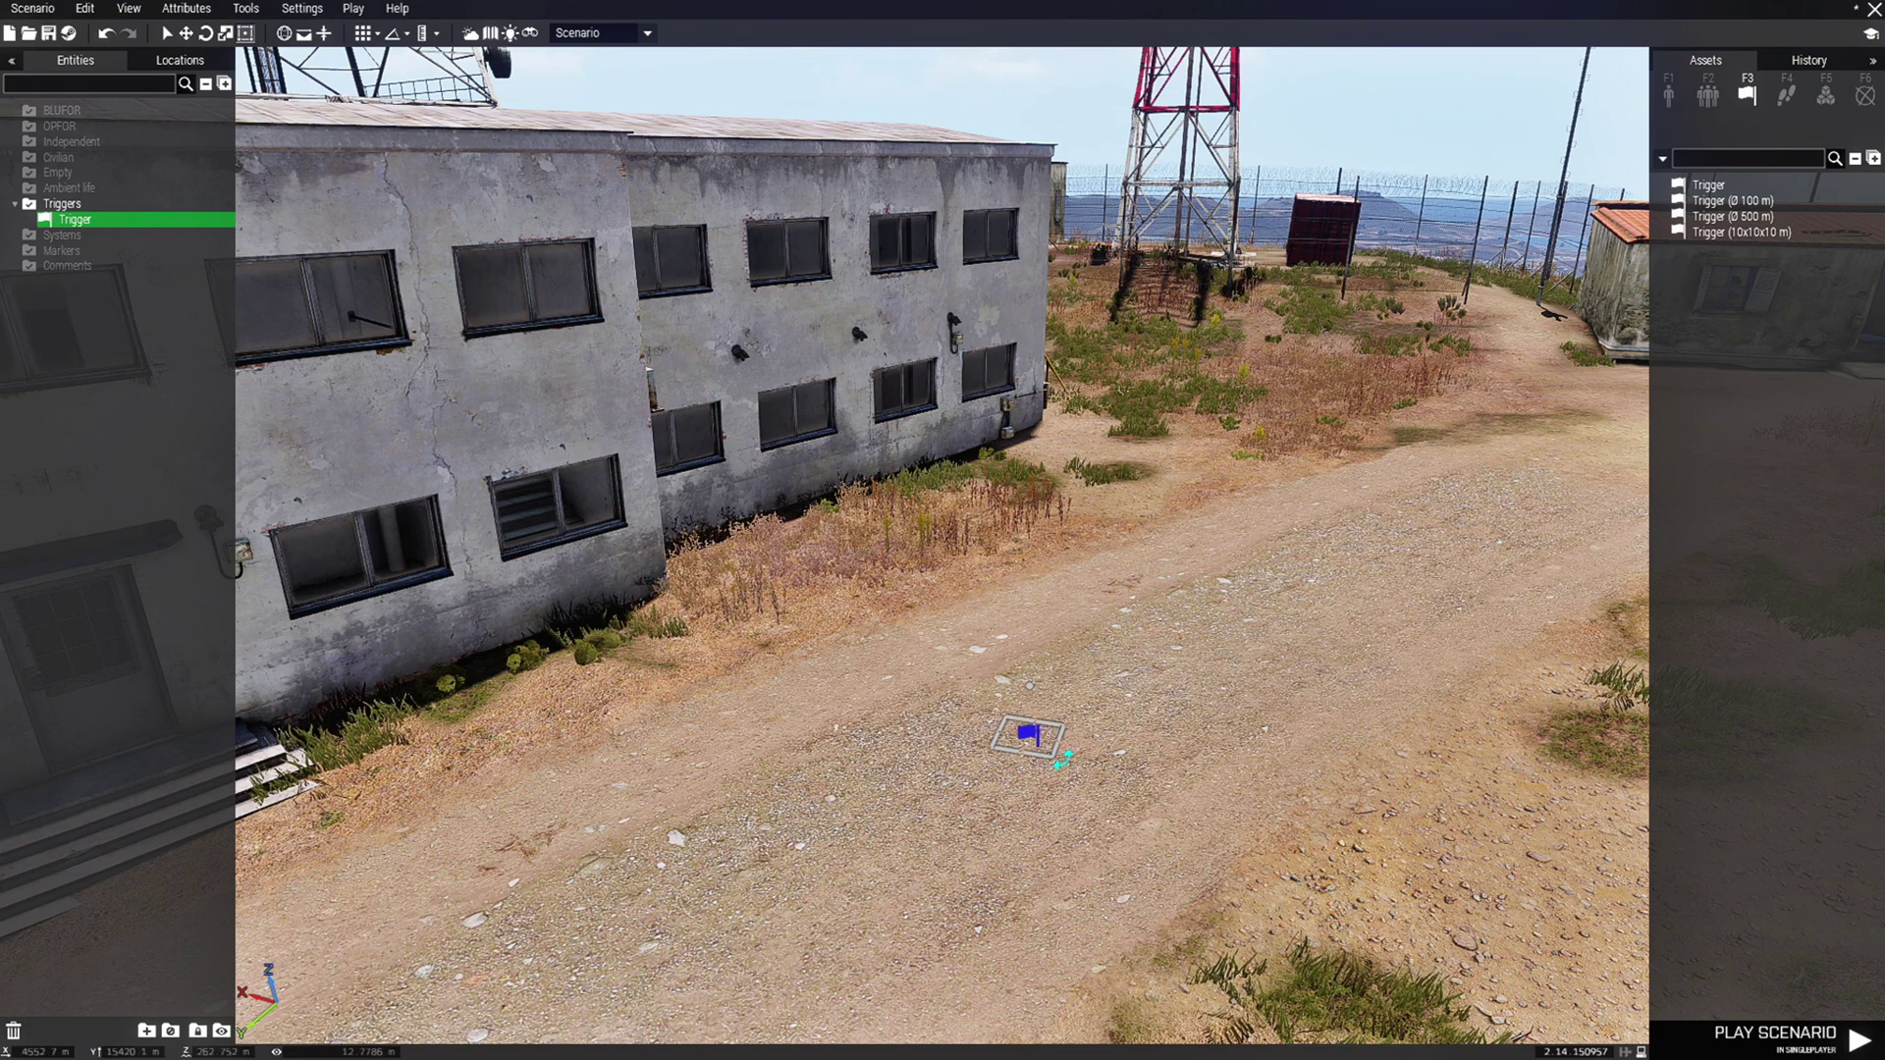
pyautogui.moveTo(1039, 743); pyautogui.dragTo(1188, 889)
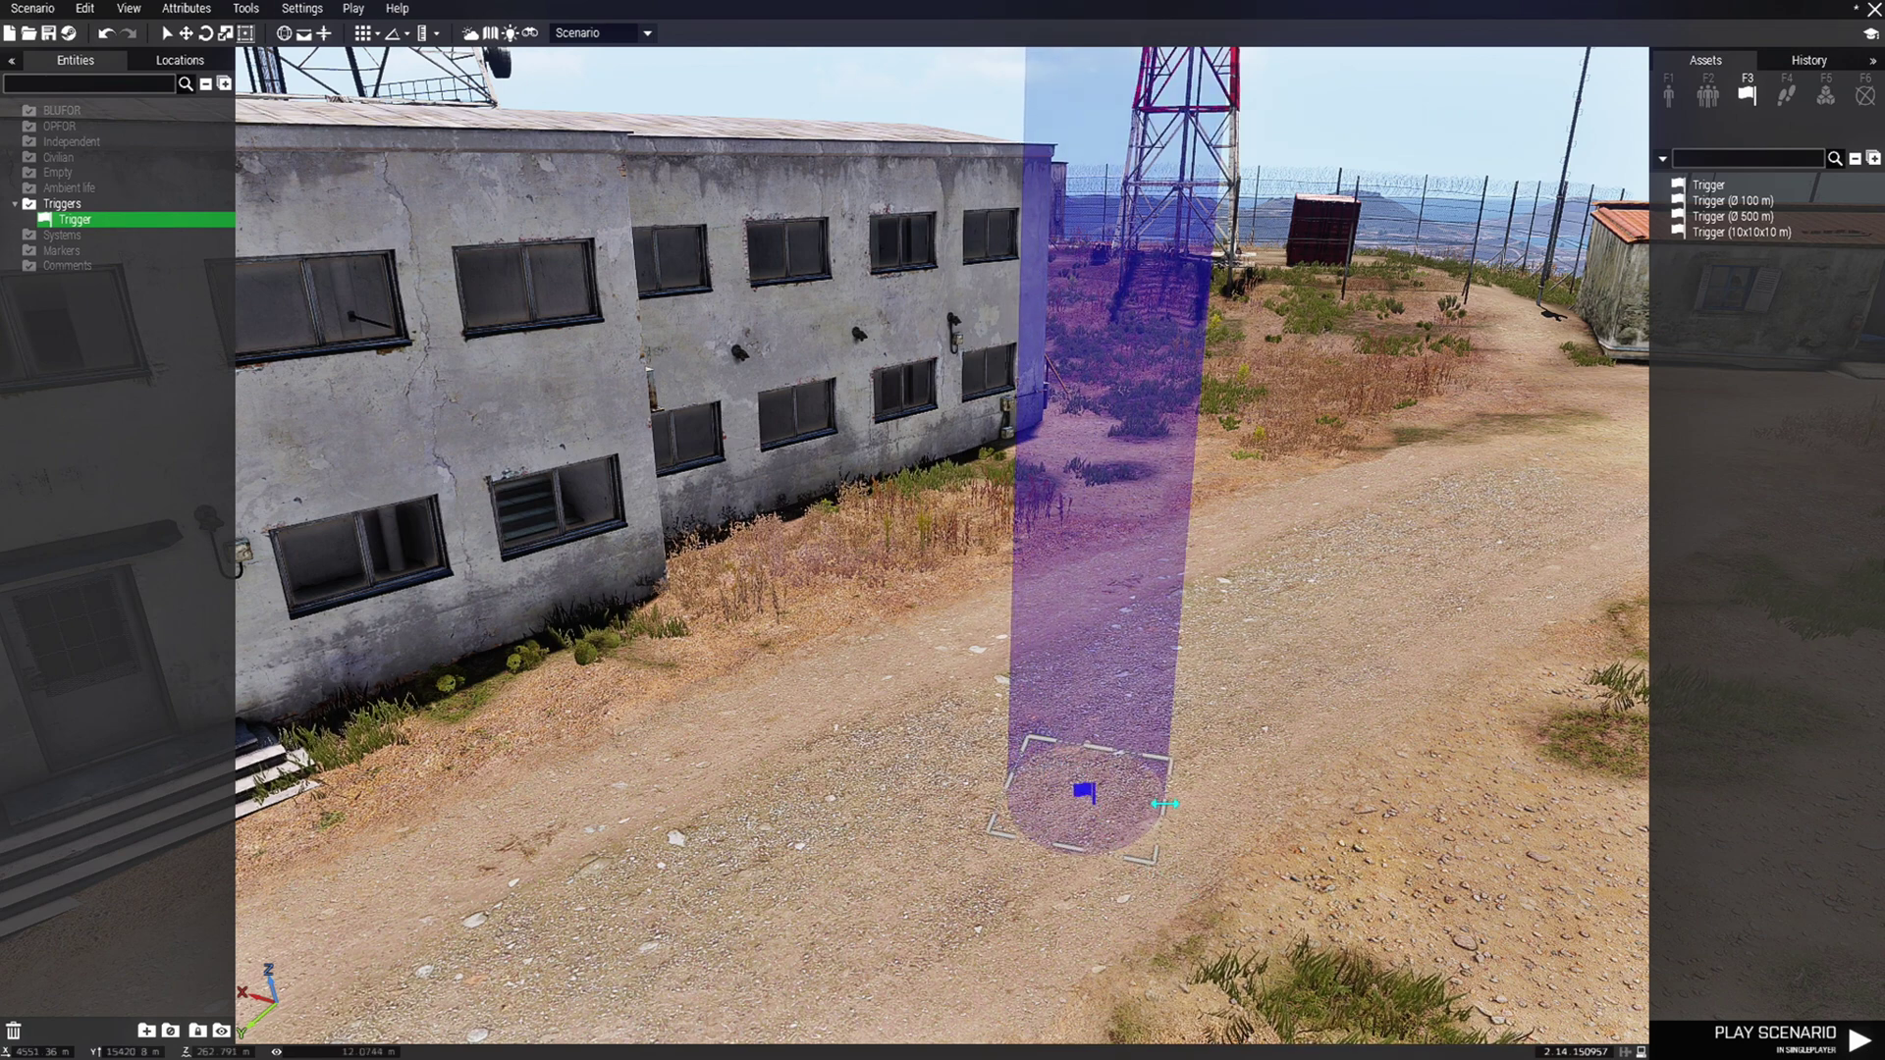
pyautogui.moveTo(1165, 804); pyautogui.dragTo(1213, 820)
pyautogui.moveTo(1129, 750)
pyautogui.mouseDown()
pyautogui.moveTo(1148, 675)
pyautogui.moveTo(1121, 745)
pyautogui.mouseUp()
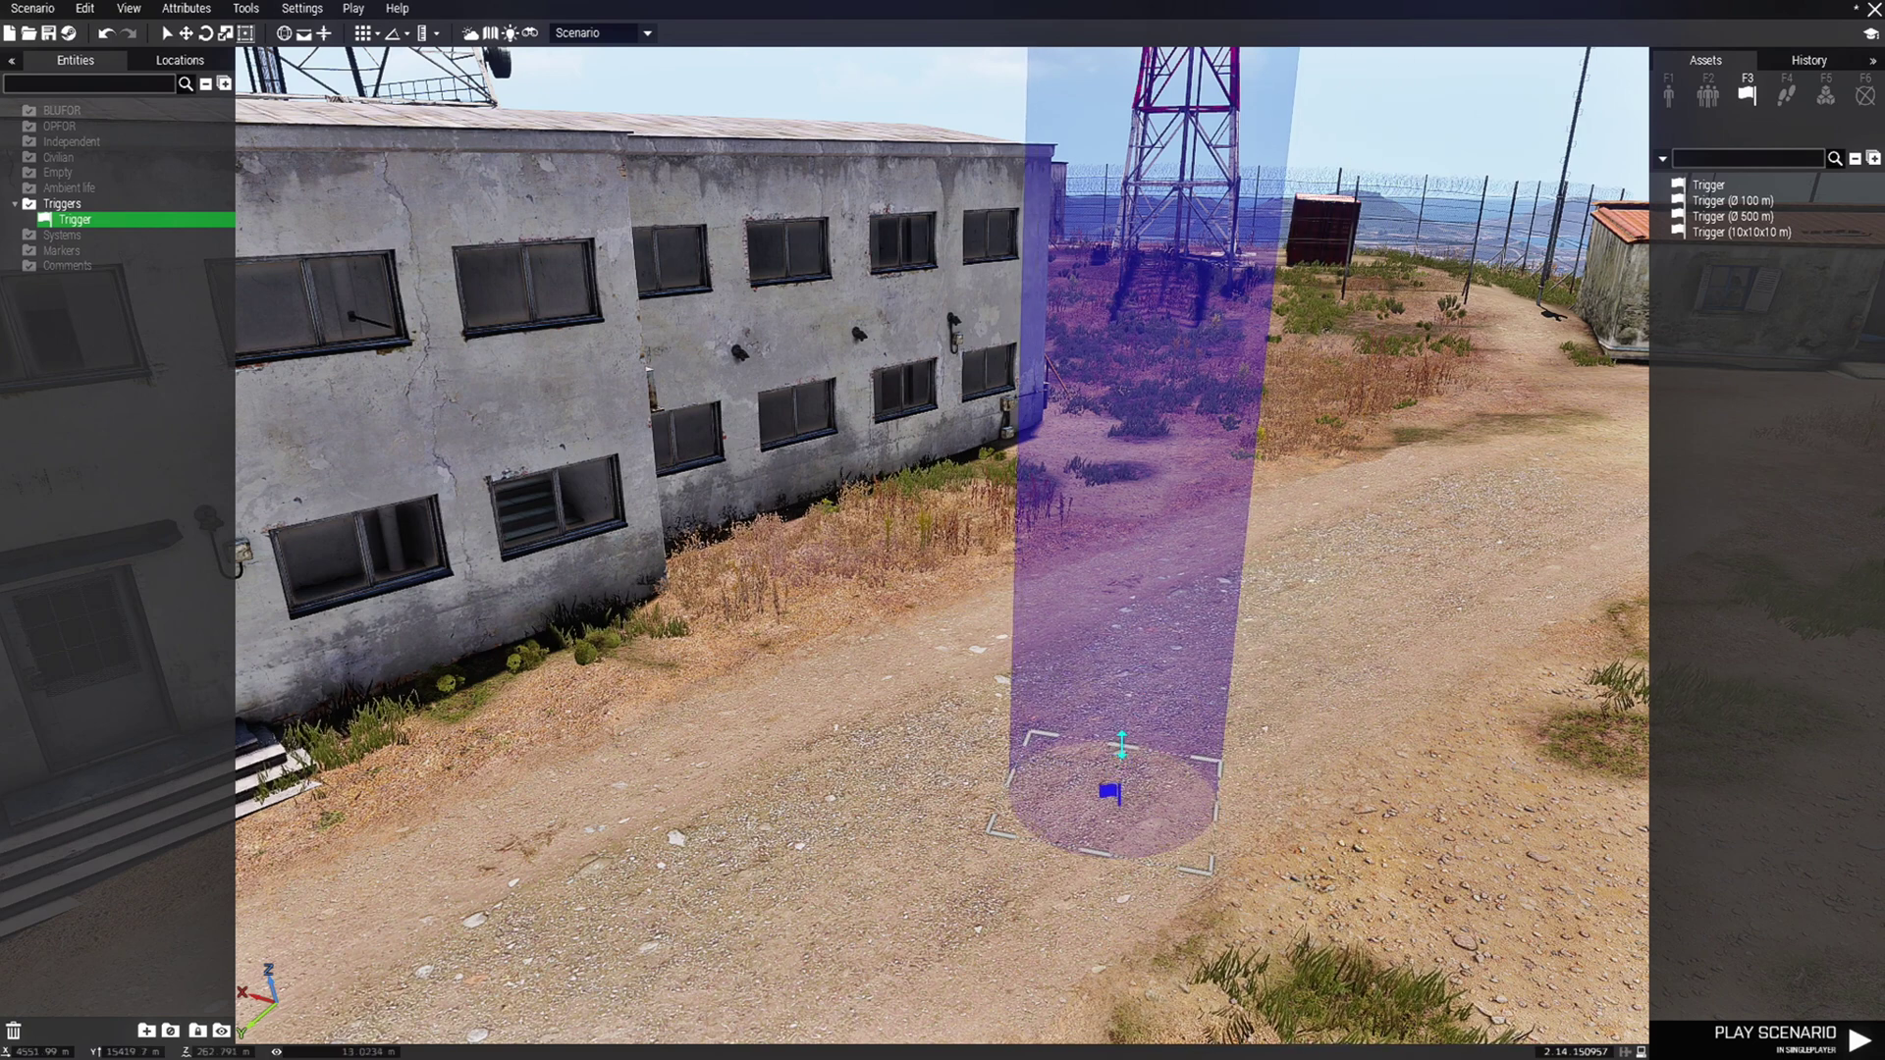
pyautogui.moveTo(1215, 886); pyautogui.dragTo(1262, 801)
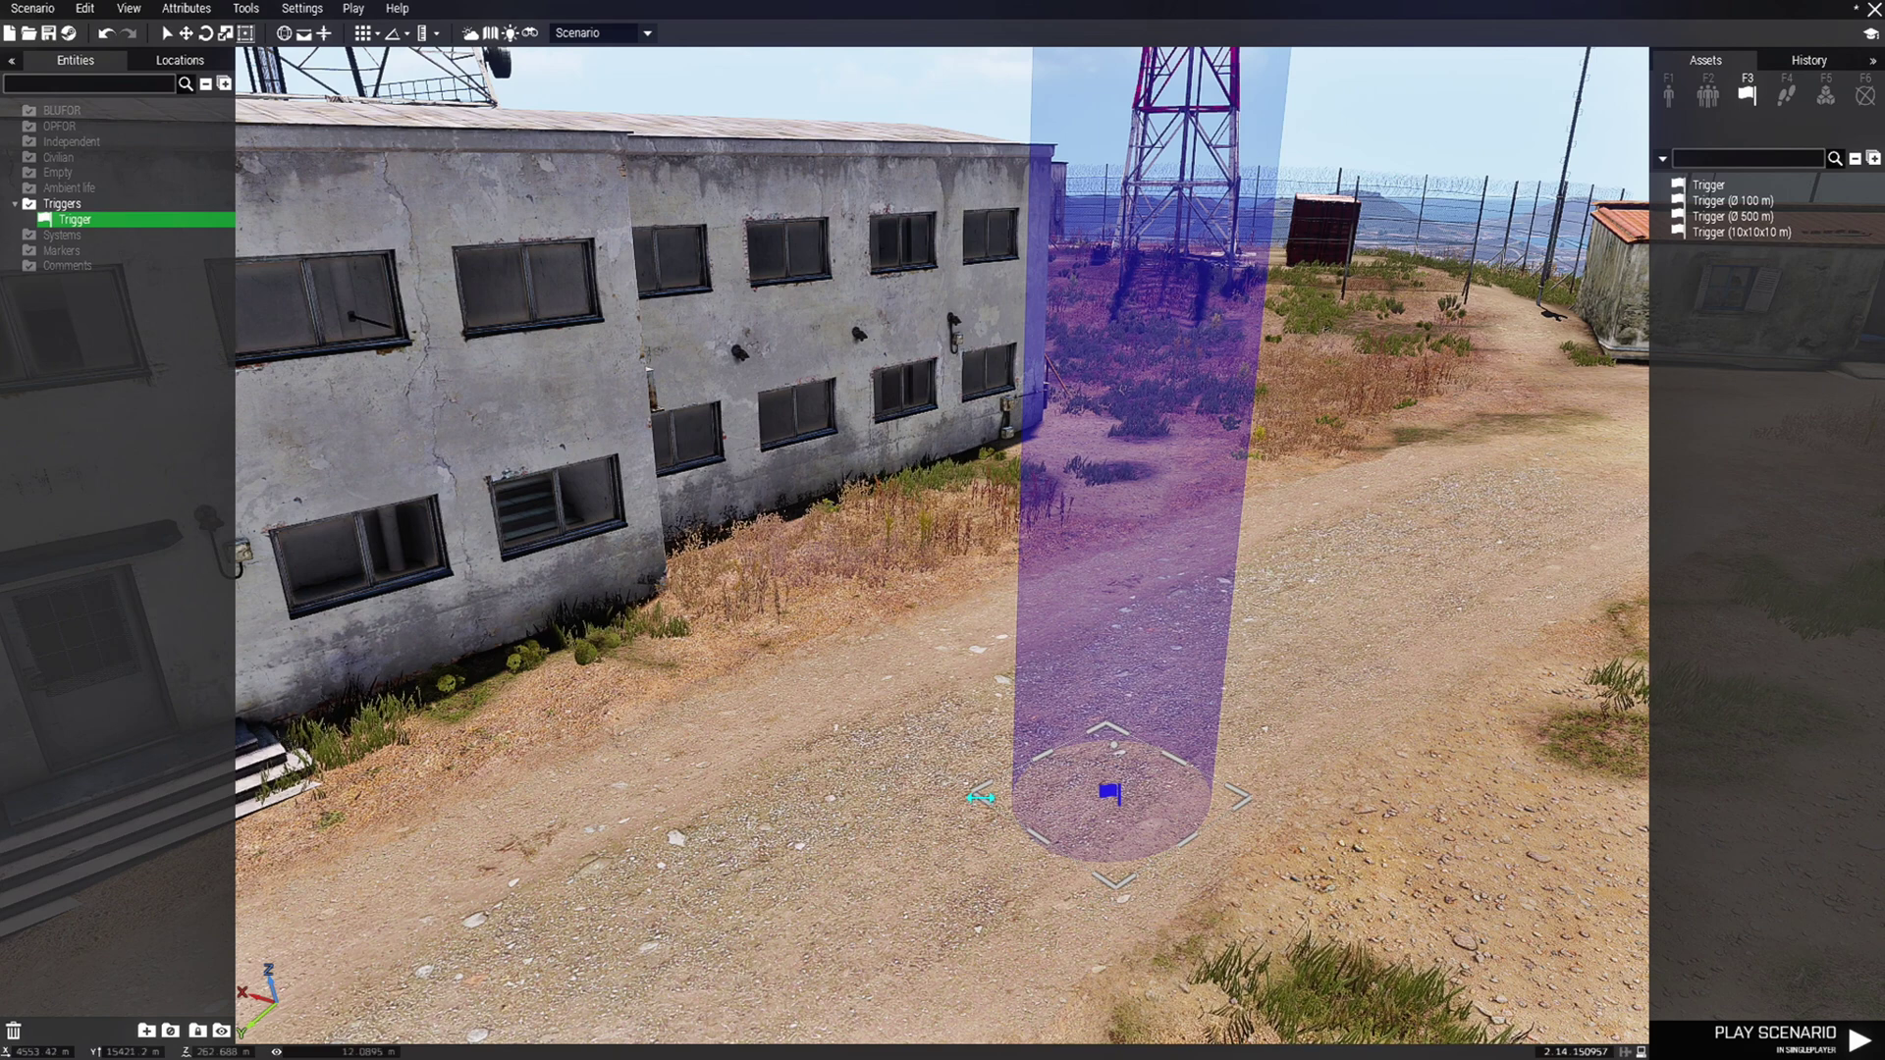
pyautogui.moveTo(980, 798); pyautogui.dragTo(764, 794)
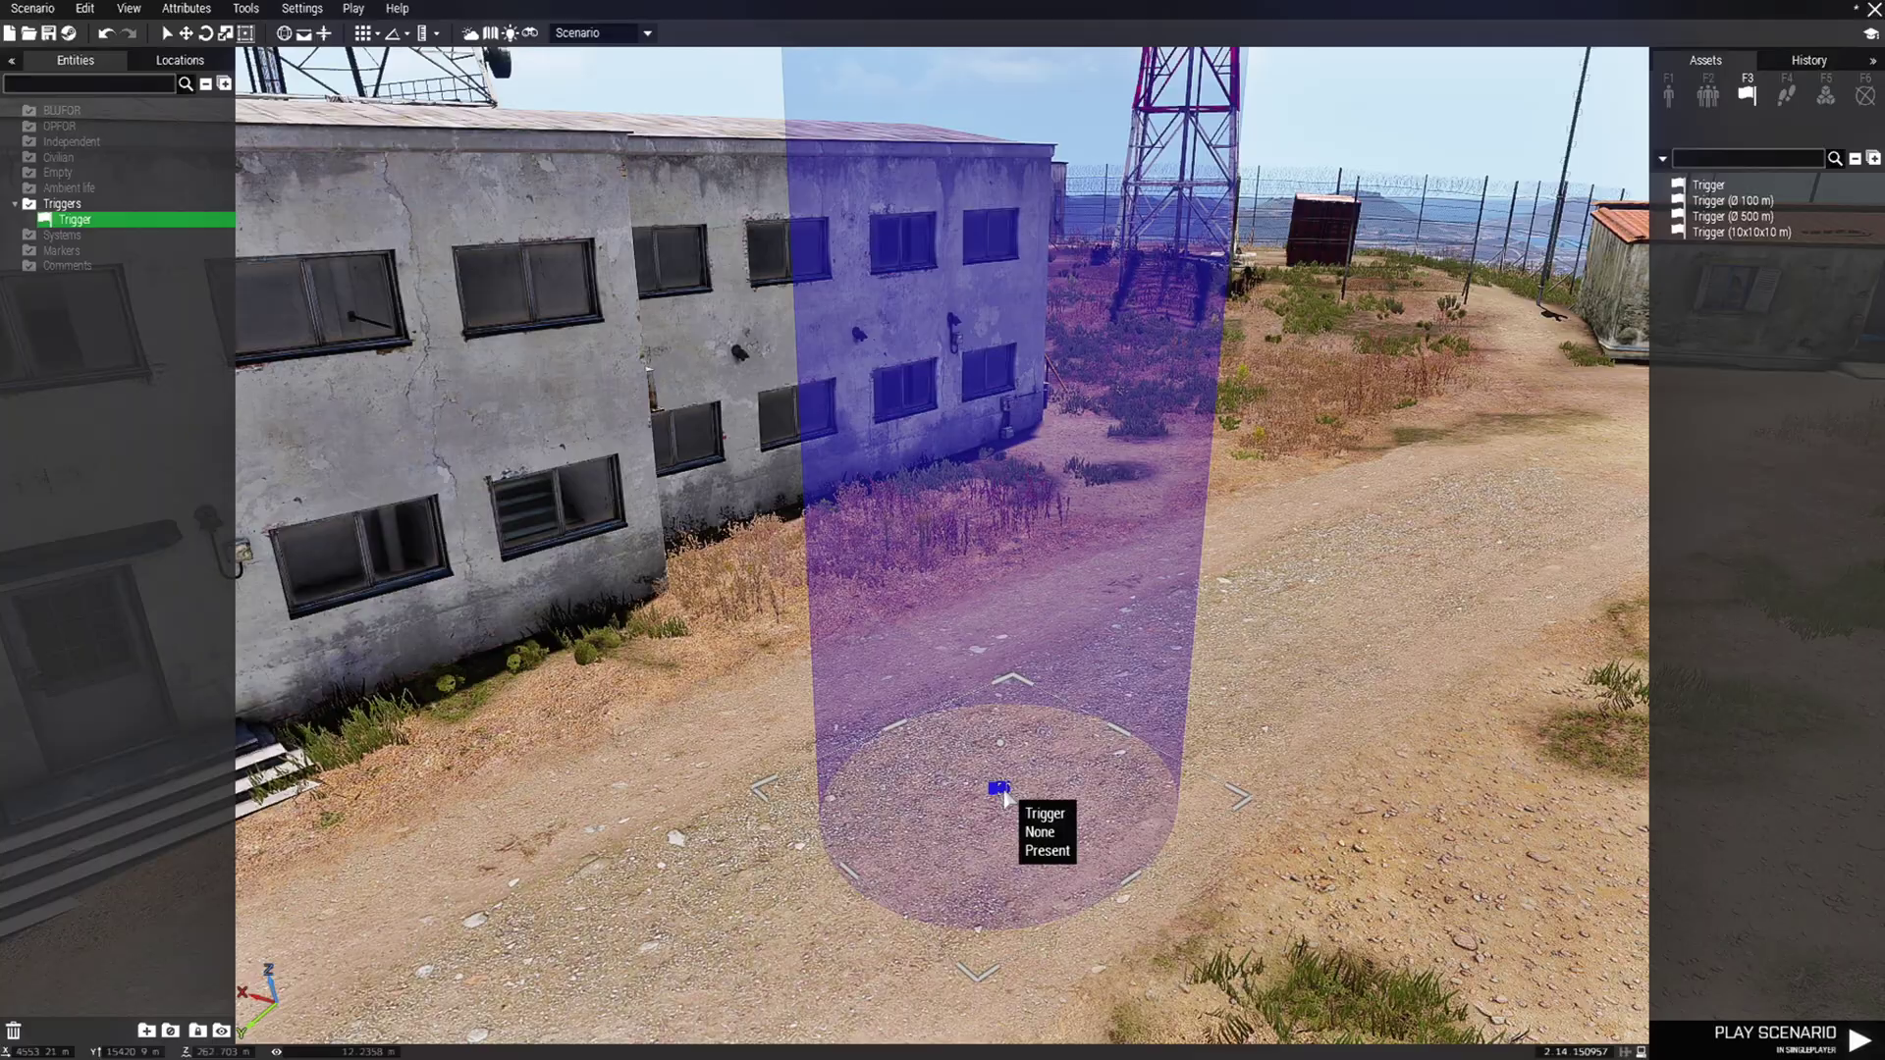
# Change the trigger's shape to a rectangle with size C 10 in its attributes and apply
pyautogui.doubleClick(1001, 791)
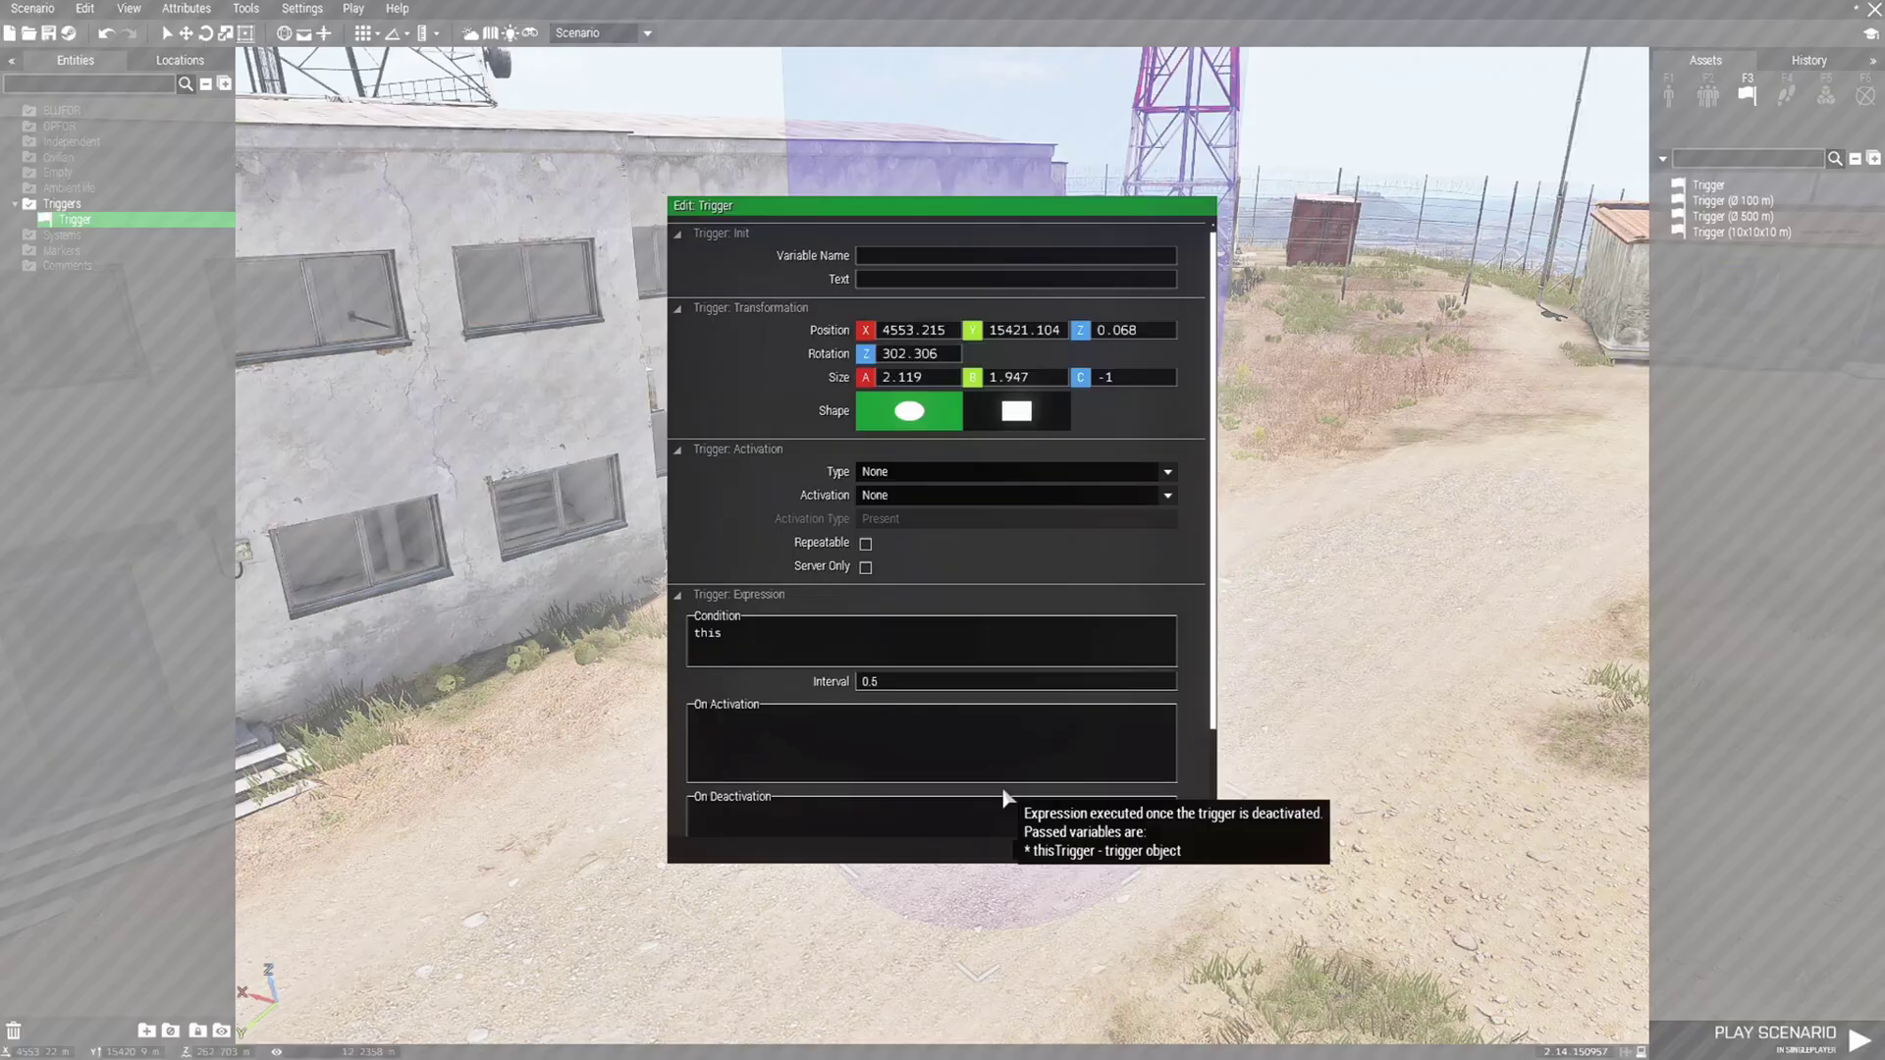
pyautogui.click(1013, 412)
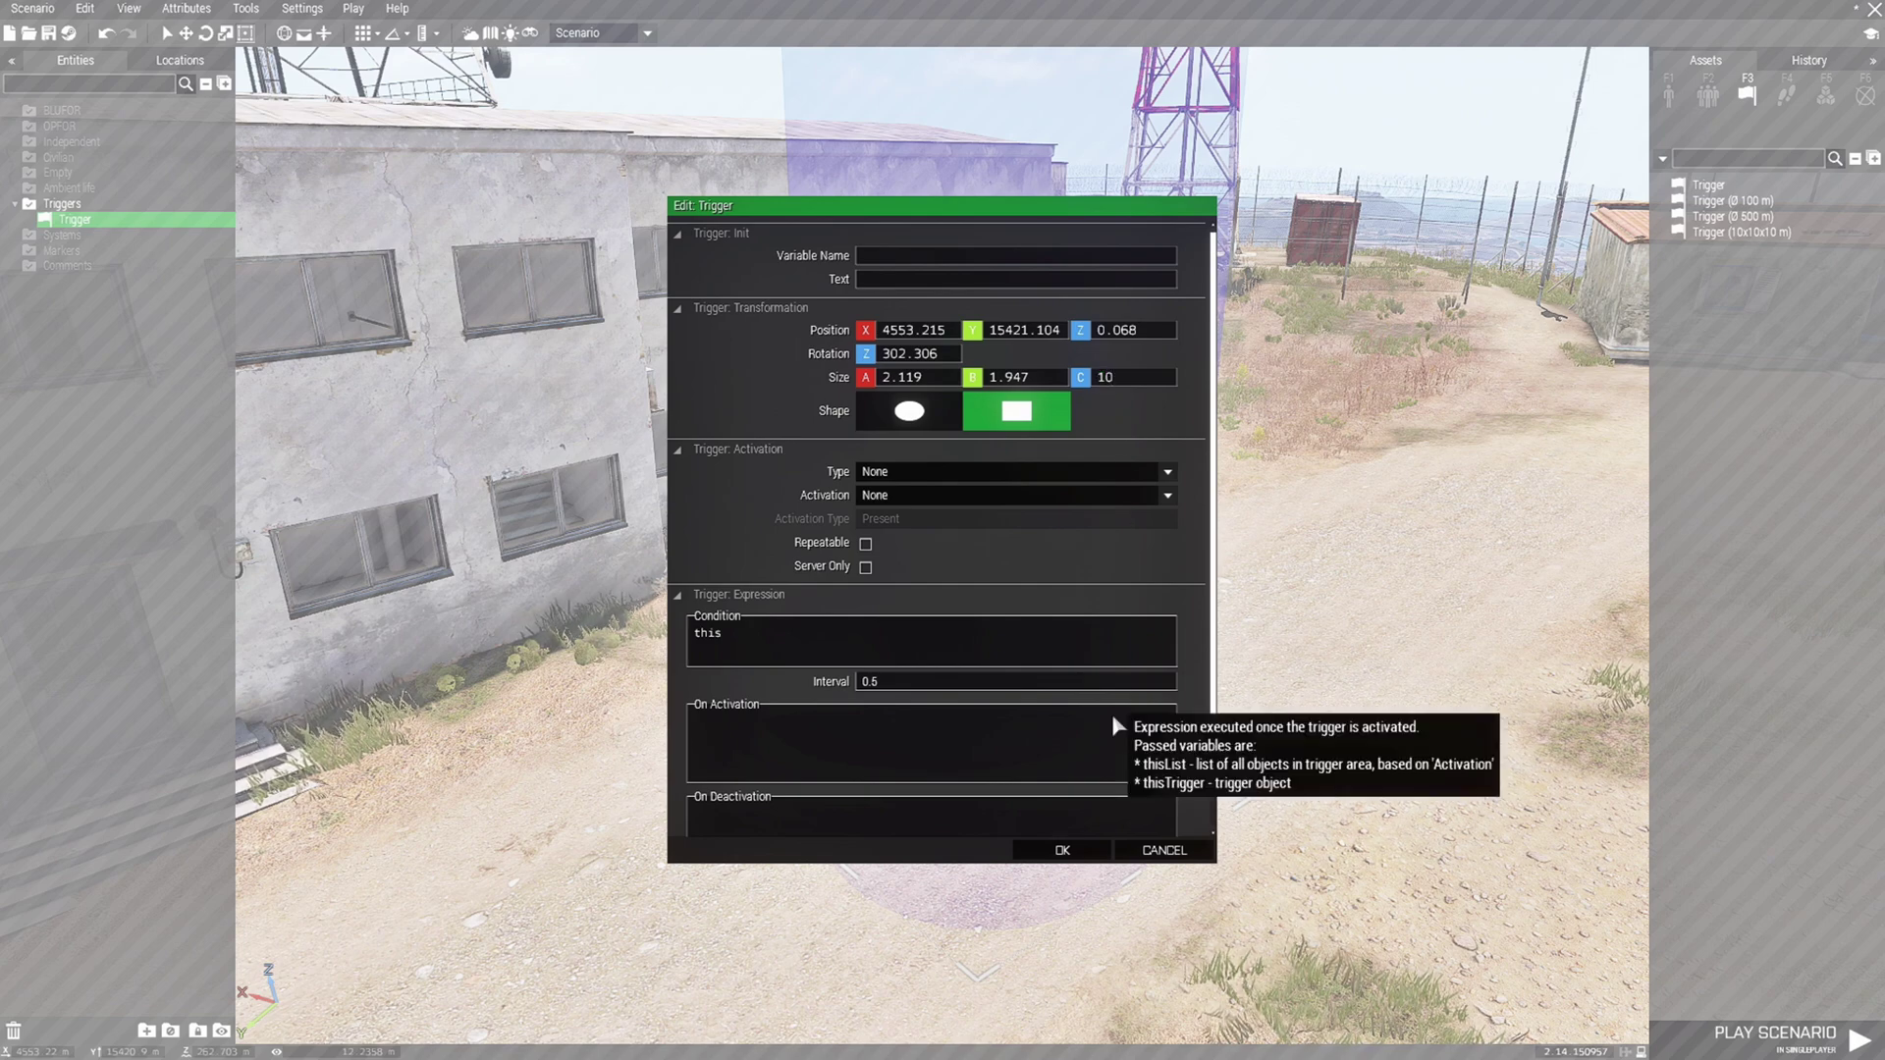
pyautogui.click(1080, 850)
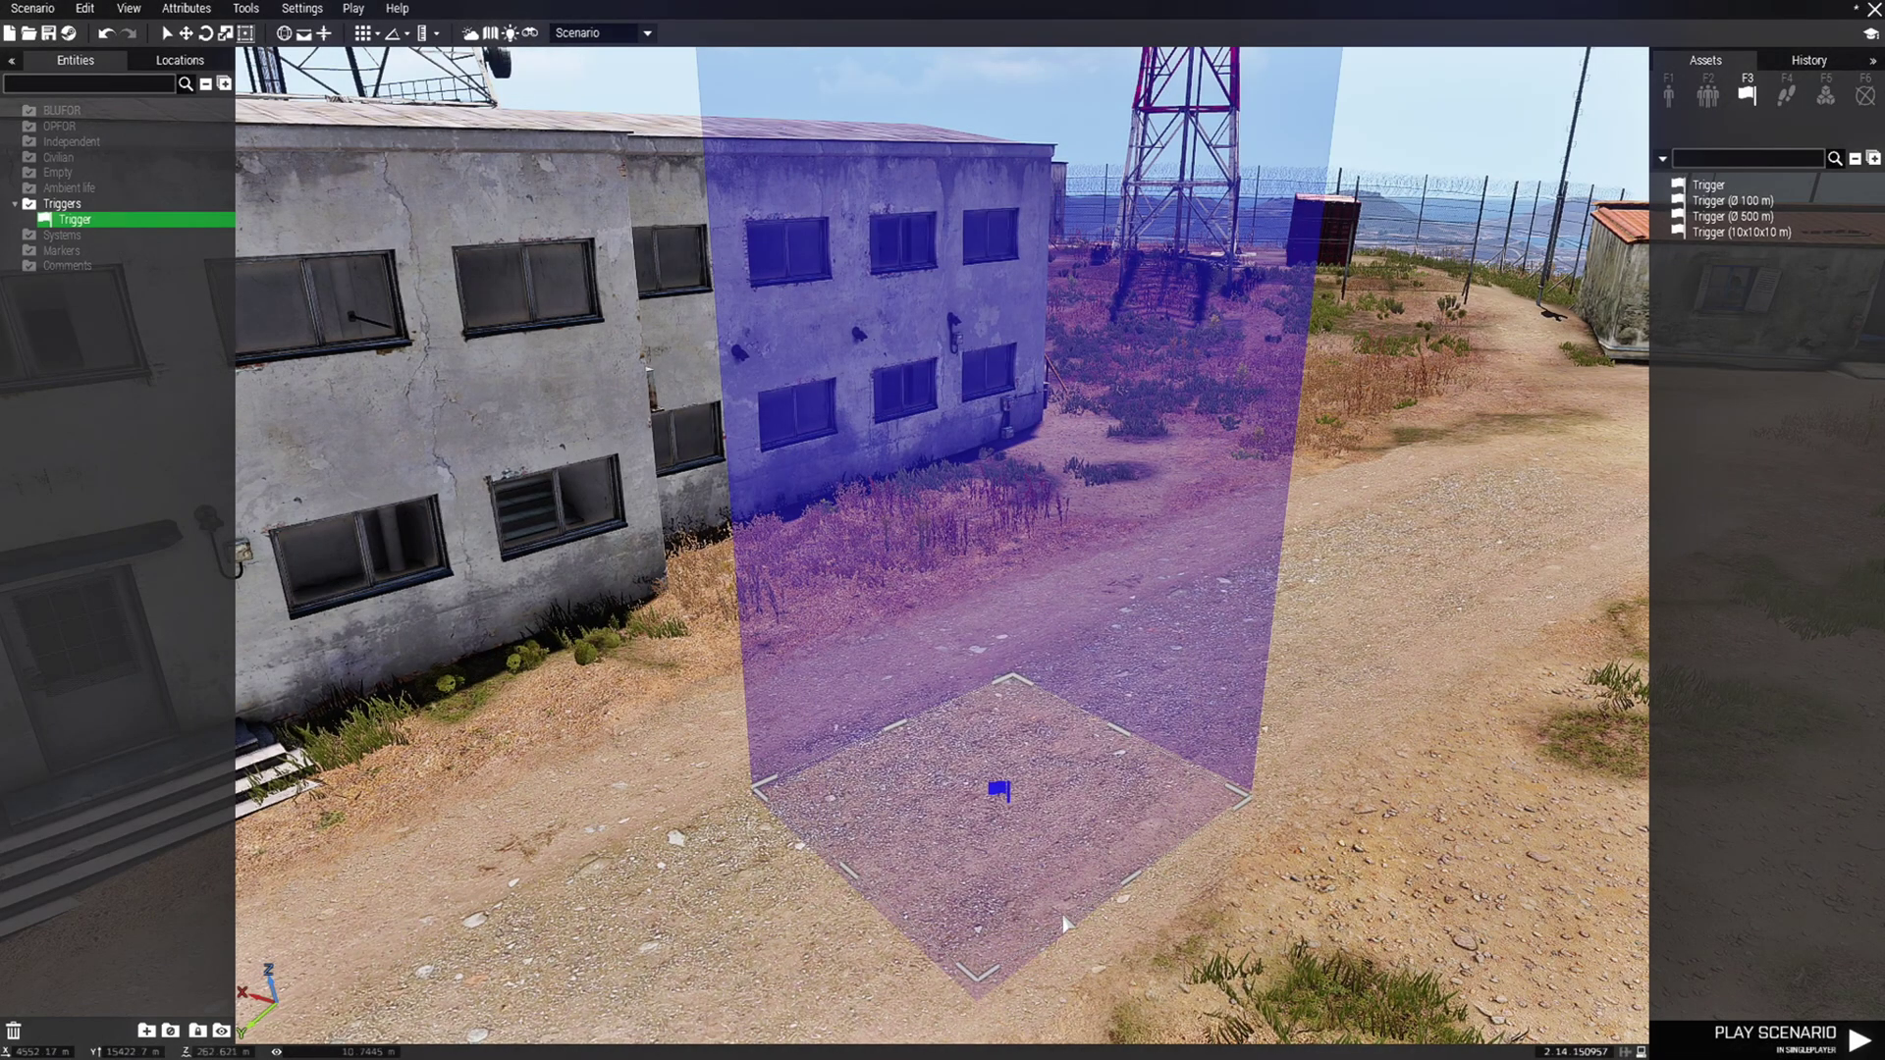
# Extend the rectangular trigger area along its two near sides and move the trigger across the road closer to the building
pyautogui.moveTo(1053, 950); pyautogui.dragTo(945, 992)
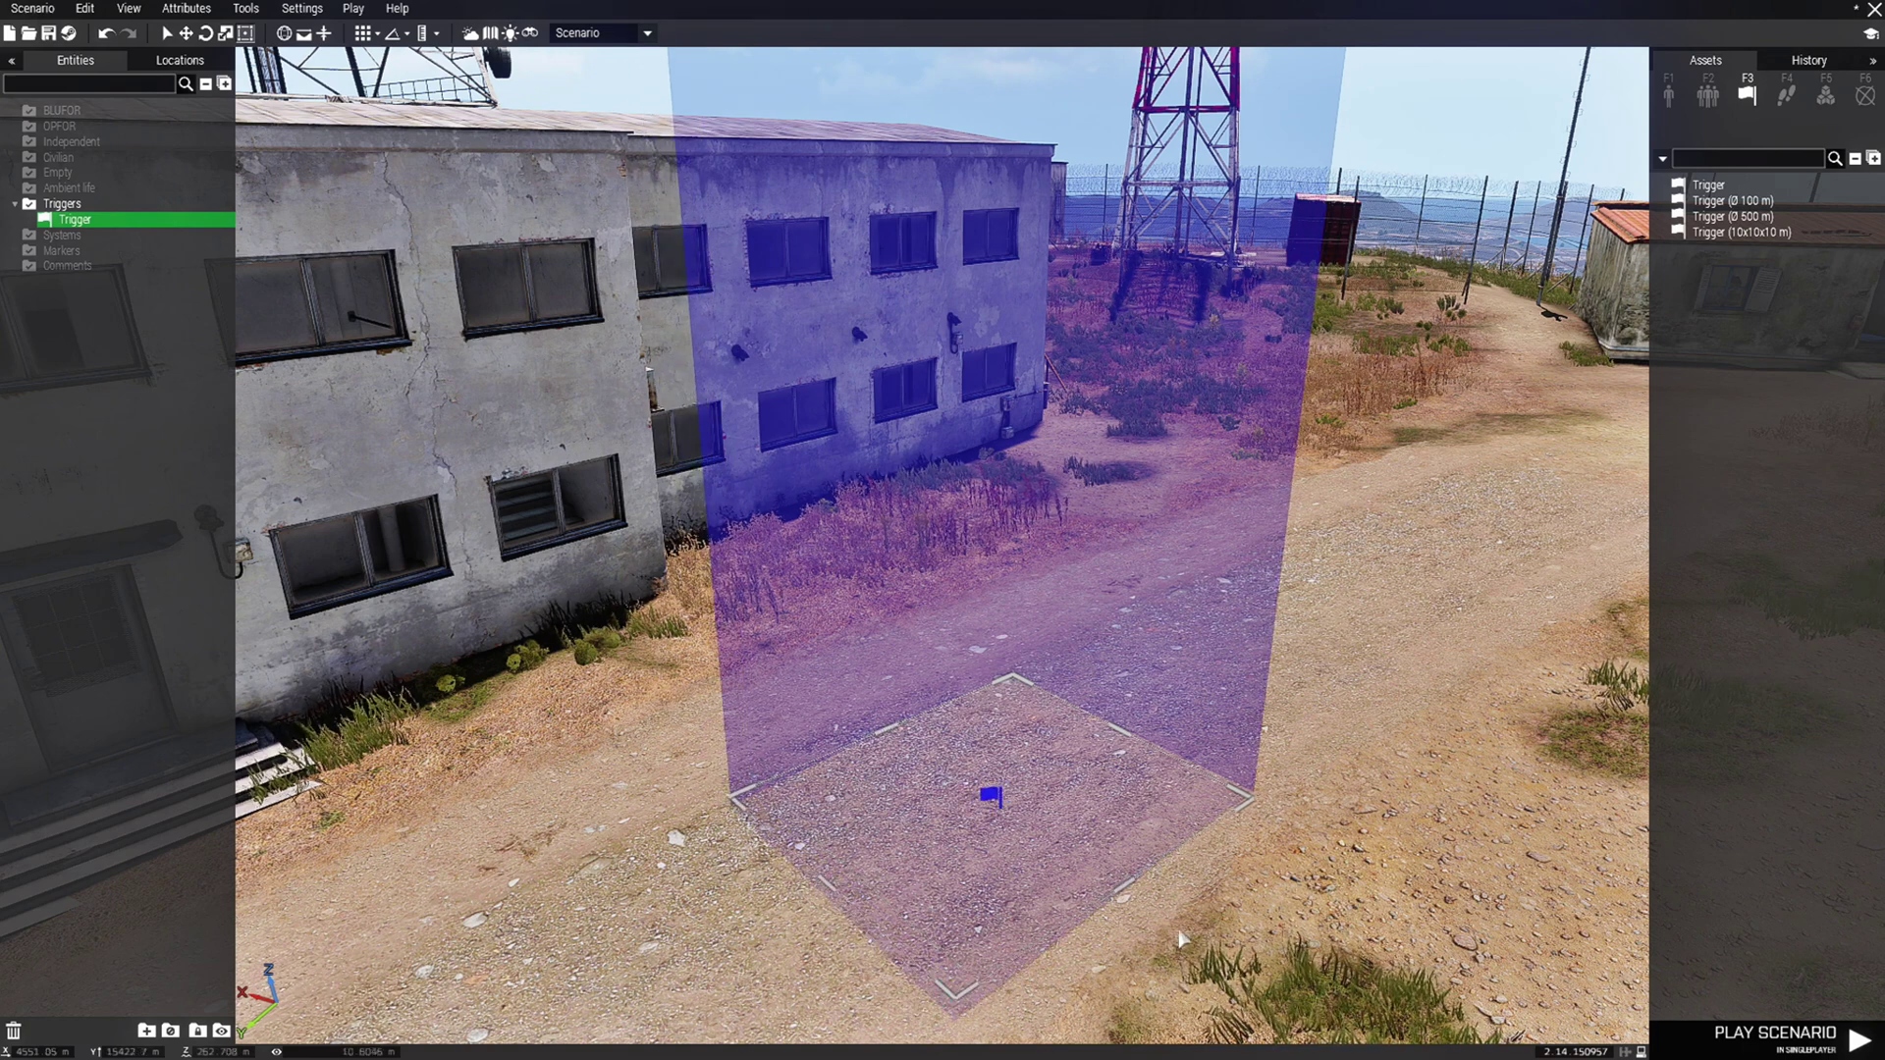
pyautogui.moveTo(1127, 892); pyautogui.dragTo(1166, 919)
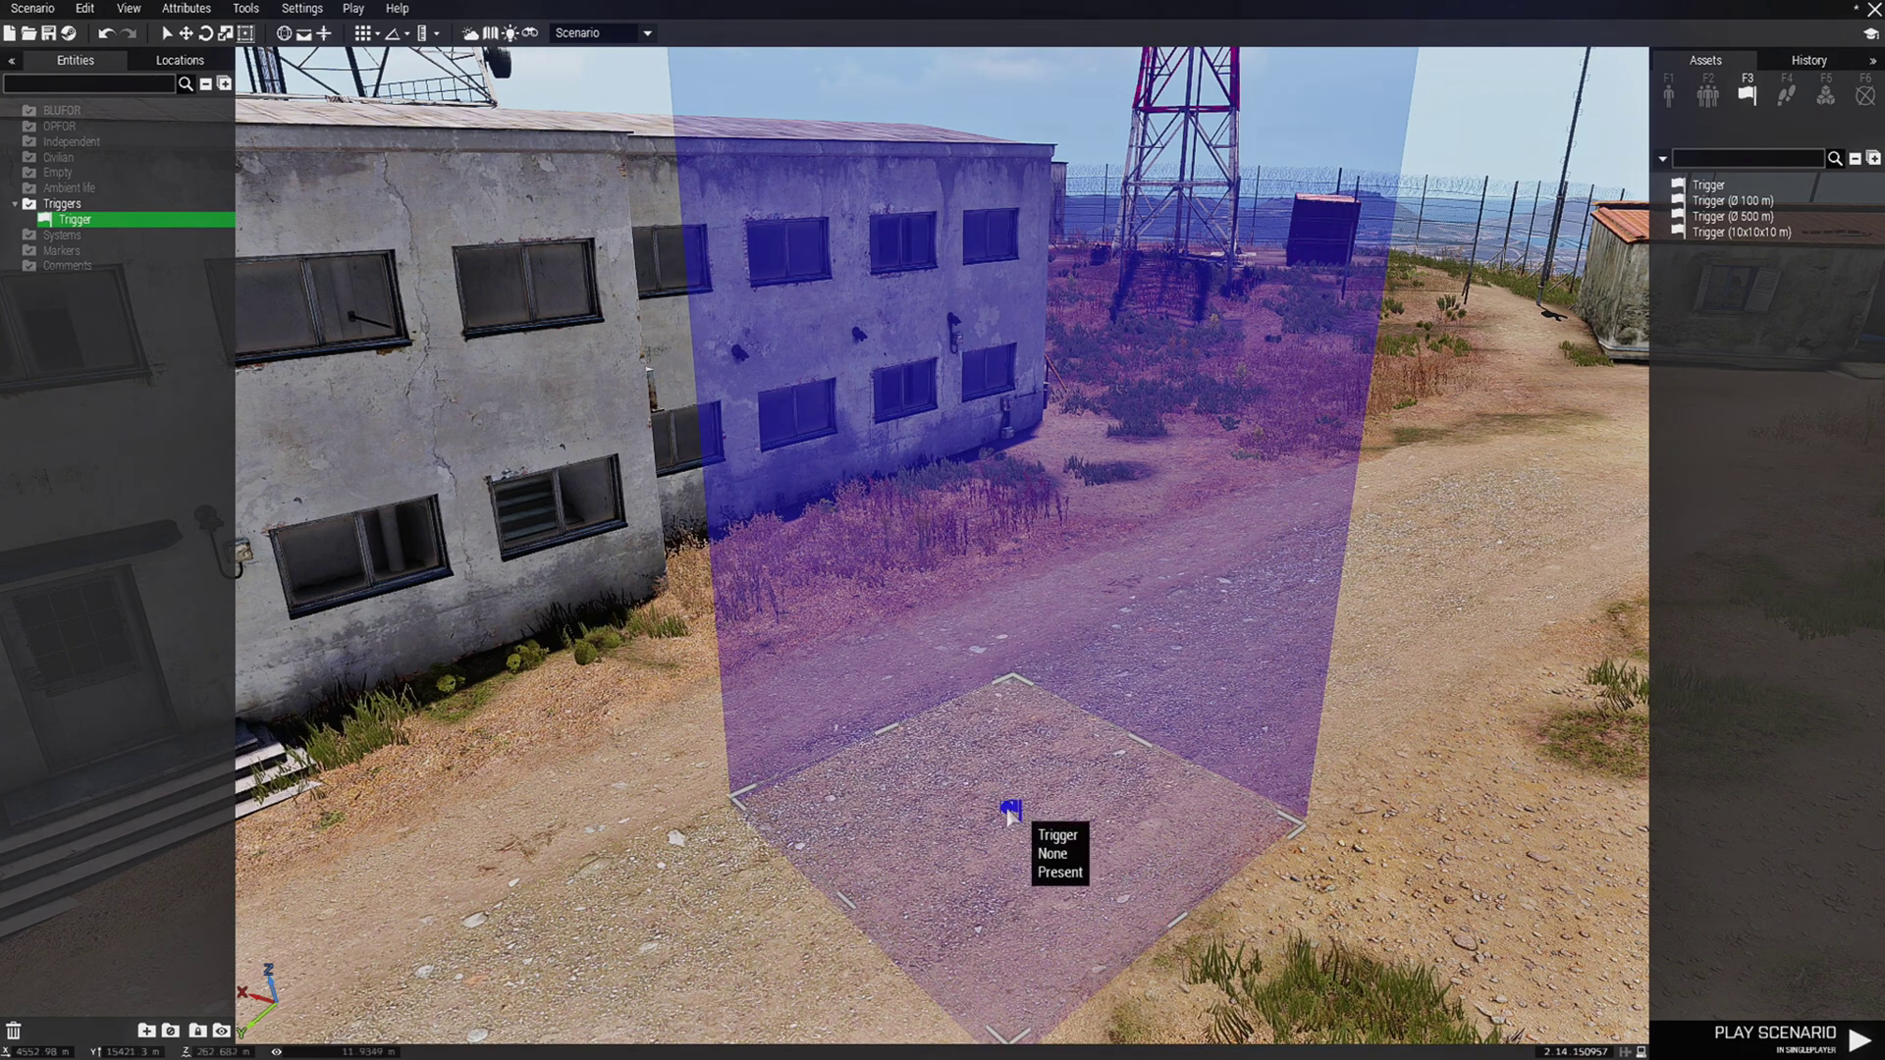
pyautogui.moveTo(1010, 813); pyautogui.dragTo(917, 713)
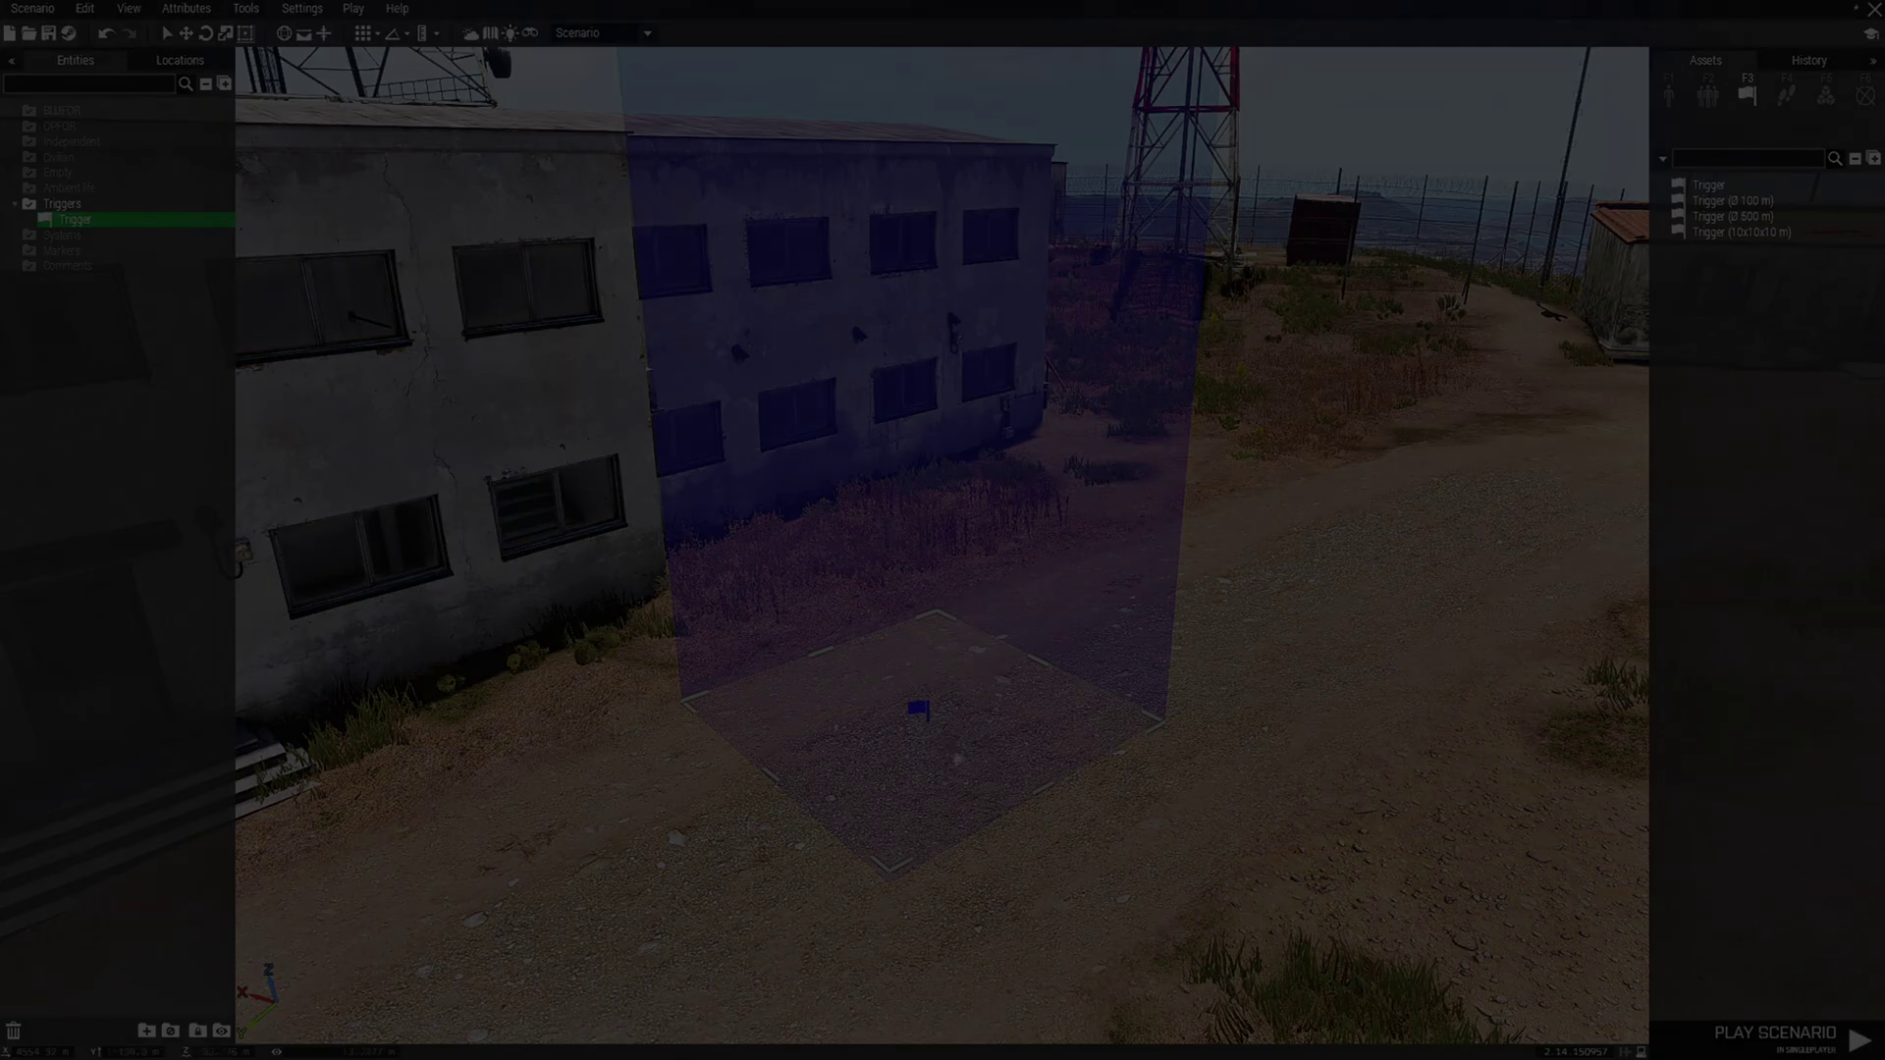